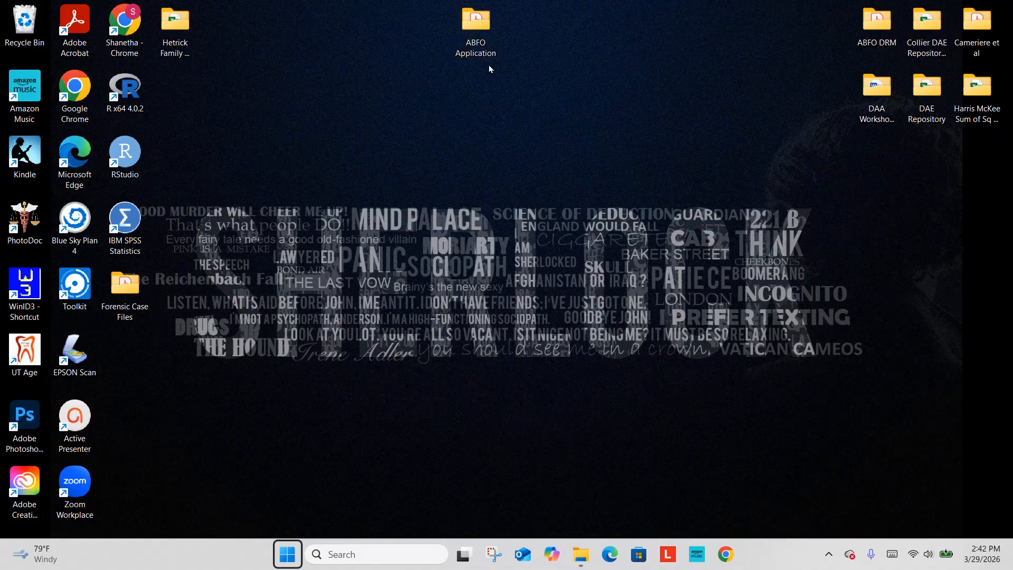
Open the ABFO Application folder from the desktop in File Explorer.
double_click(478, 37)
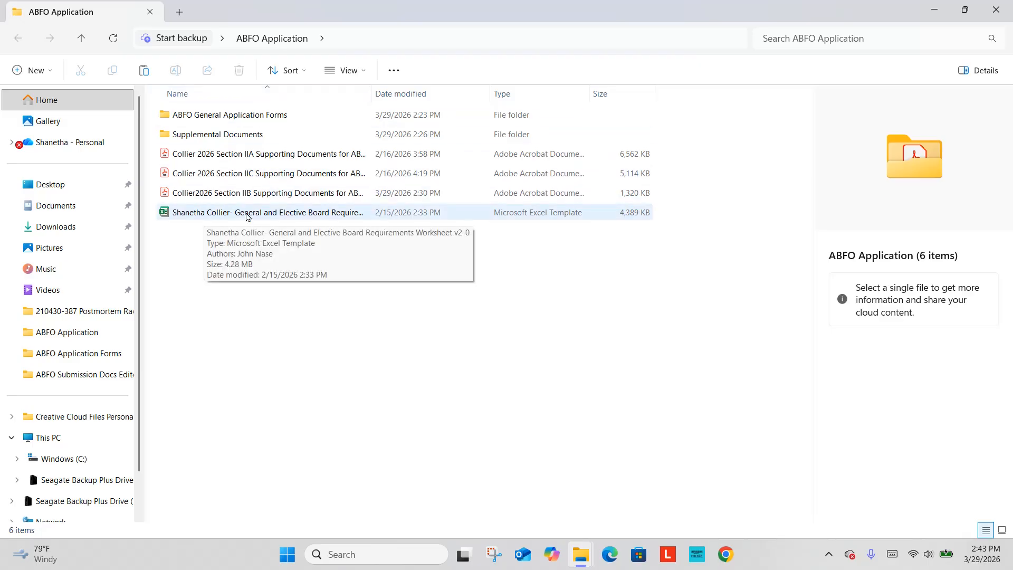
Open the General and Elective Board Requirements Worksheet v2-01 and show its General Req sheet.
double_click(220, 214)
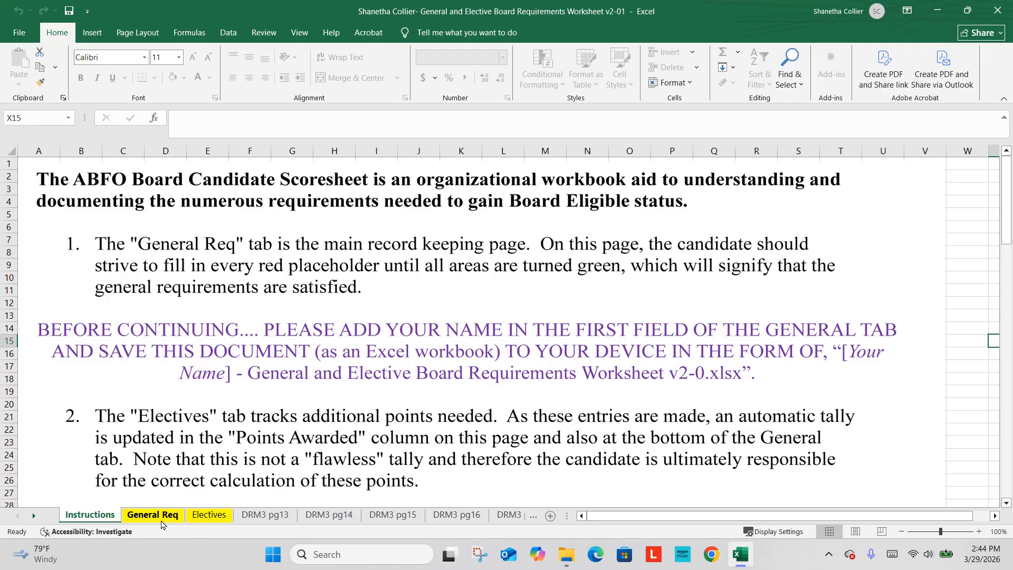
click(158, 515)
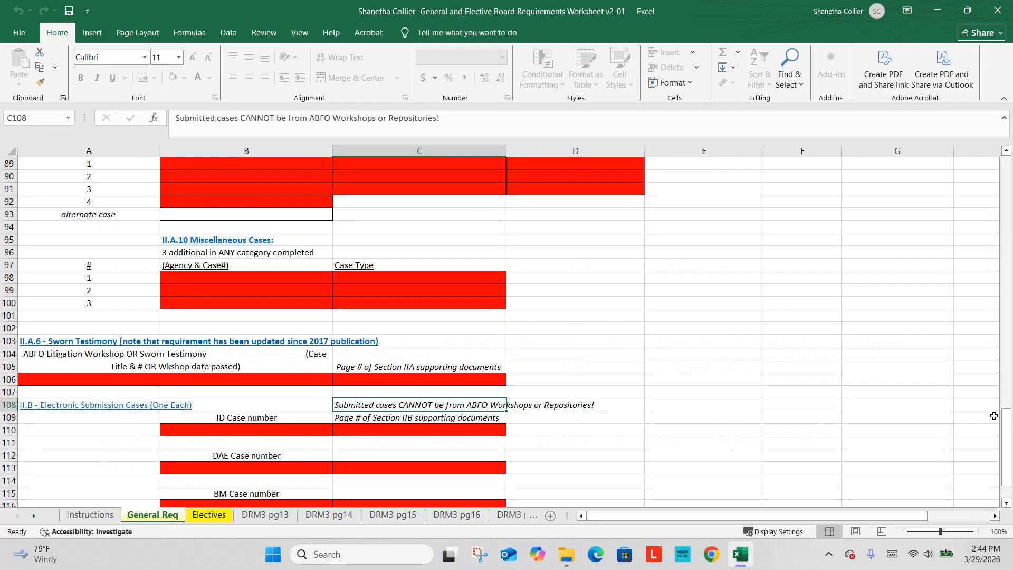
drag(1011, 436, 998, 177)
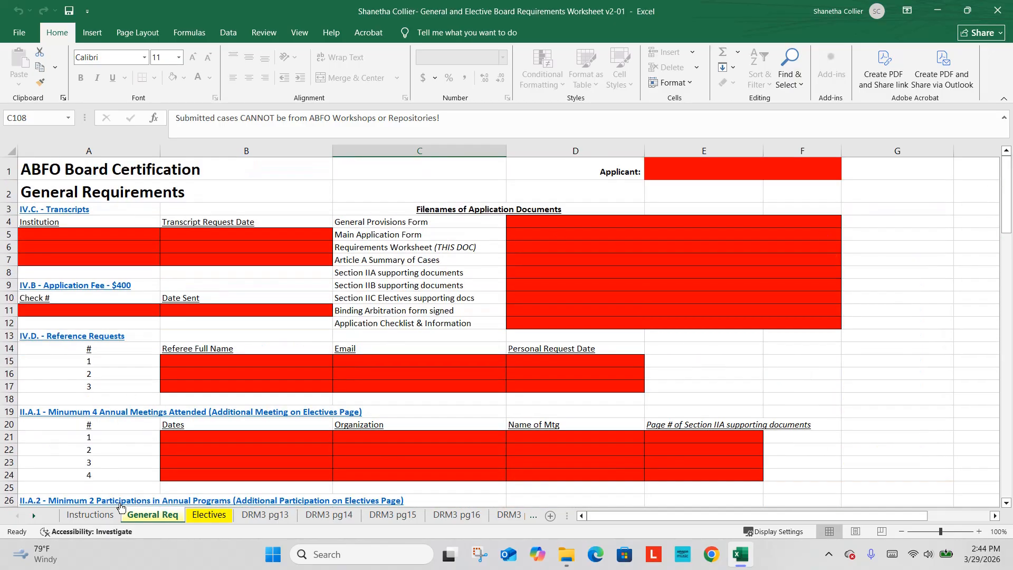
click(204, 514)
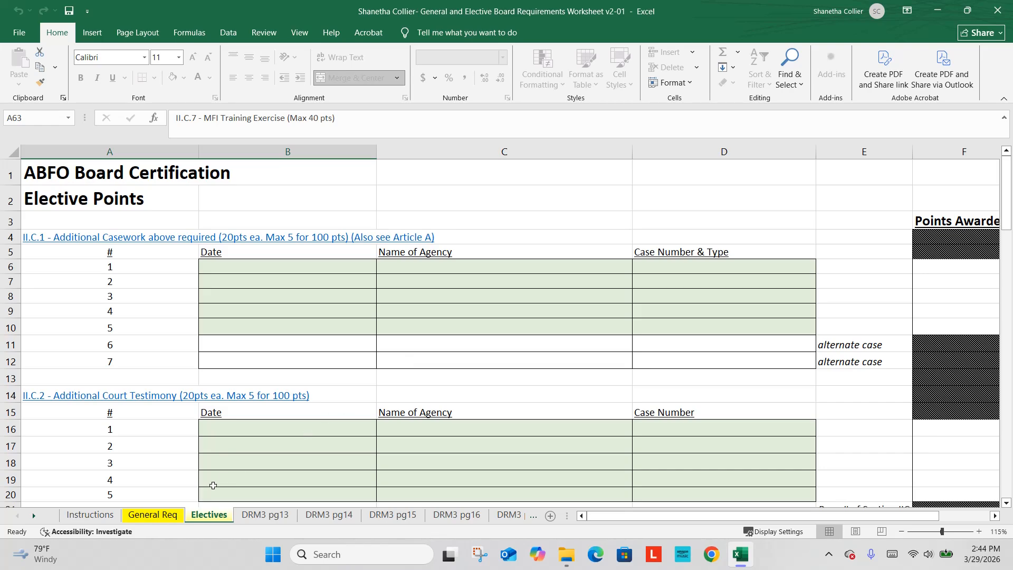
click(147, 520)
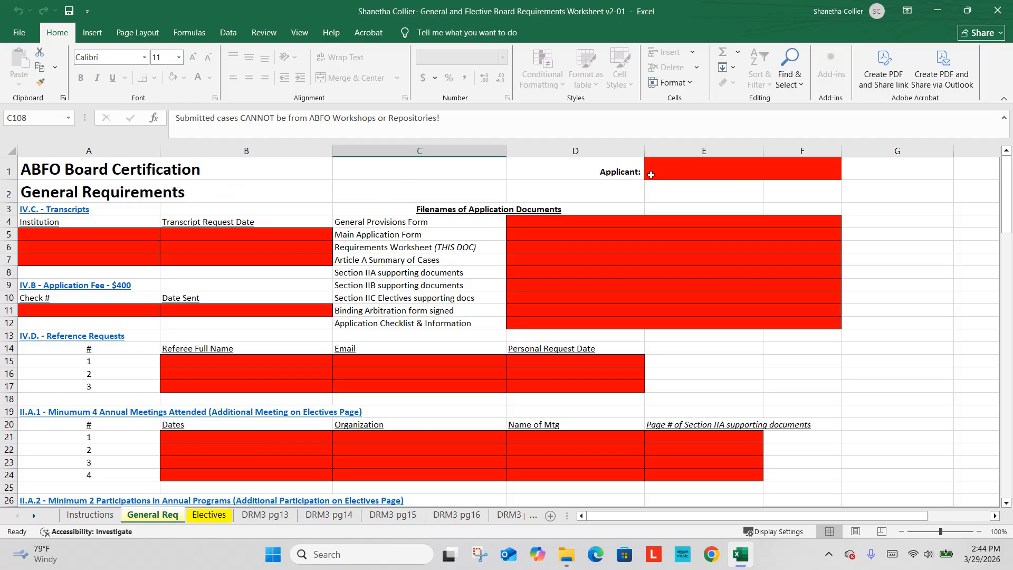
Enter the applicant's full name in the Applicant cell E1.
click(654, 173)
text(S)
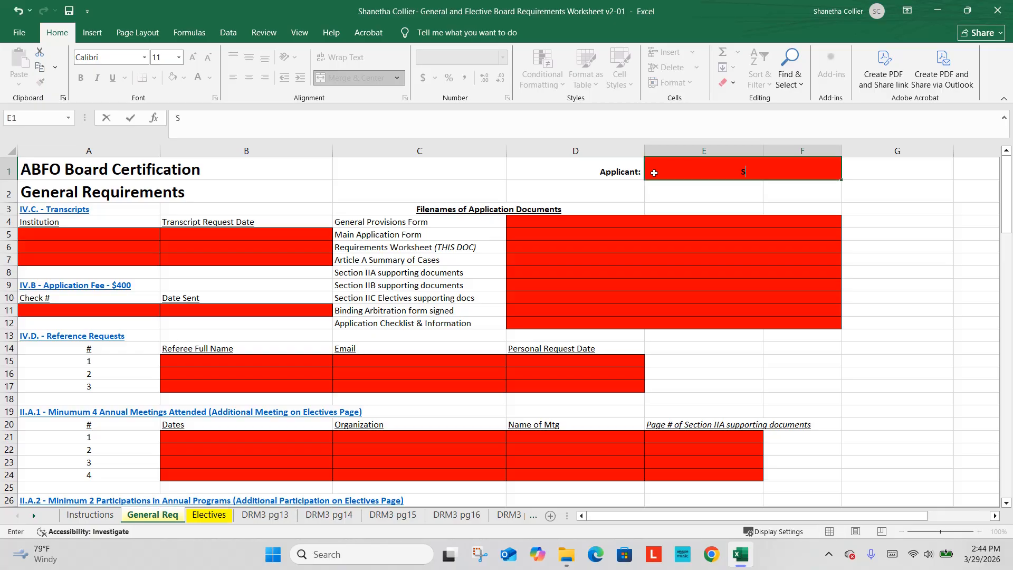
text(hanetha Collier)
key(Return)
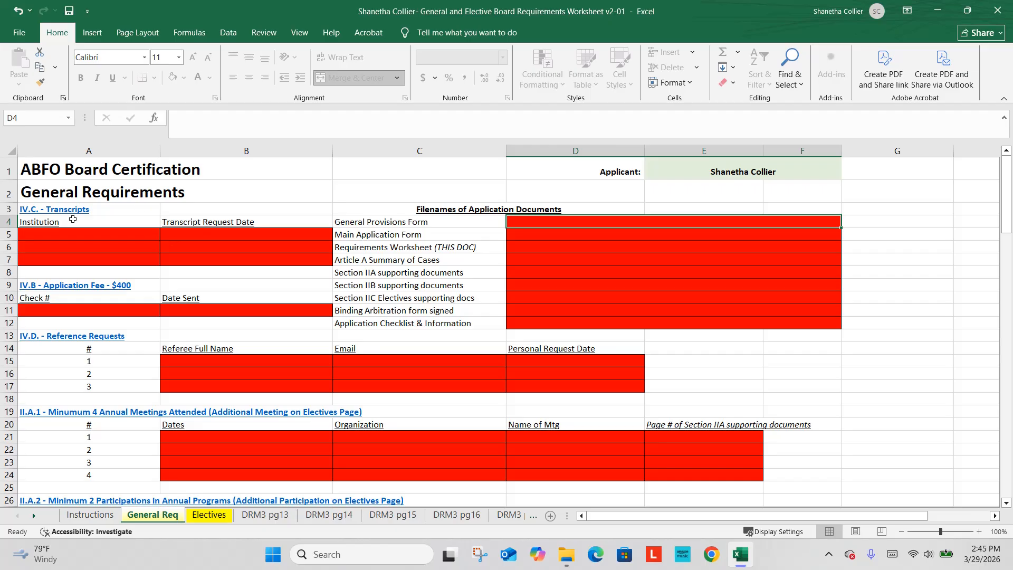
List Oklahoma State University and University of Oklahoma College of Dentistry in A5 and A6.
click(59, 237)
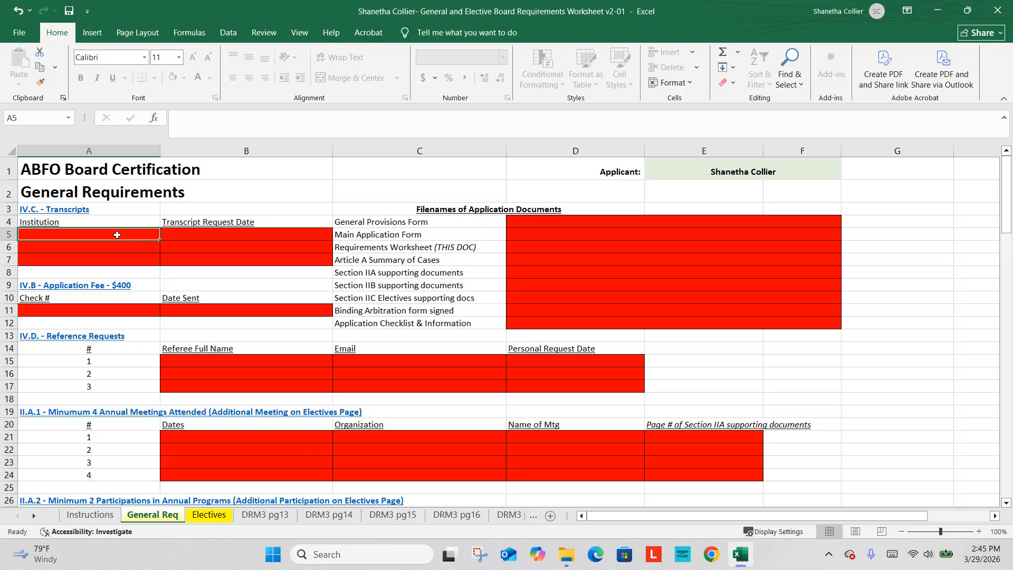
text(Oklahoma St)
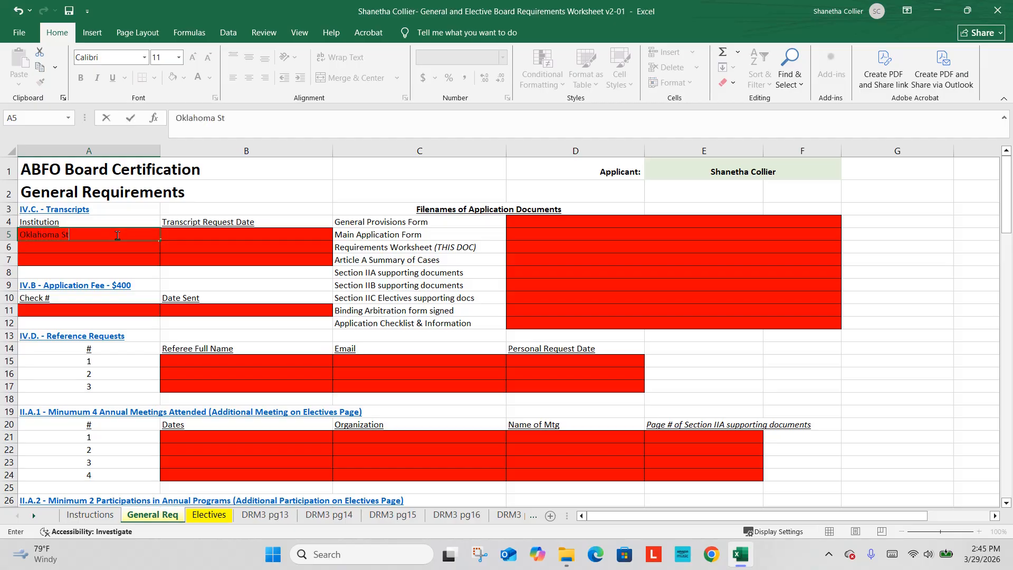
text(ate University)
key(Return)
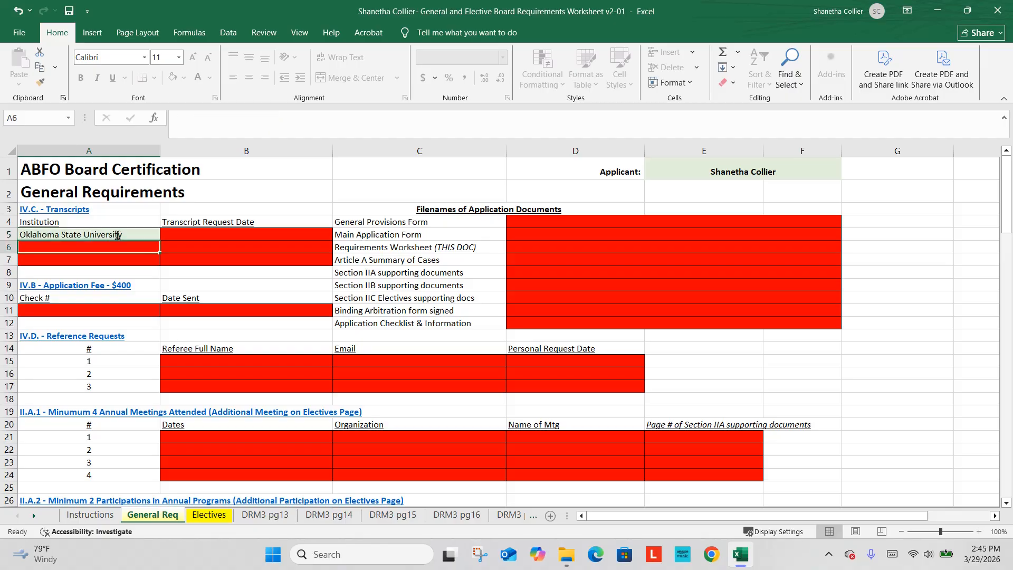
text(Univ)
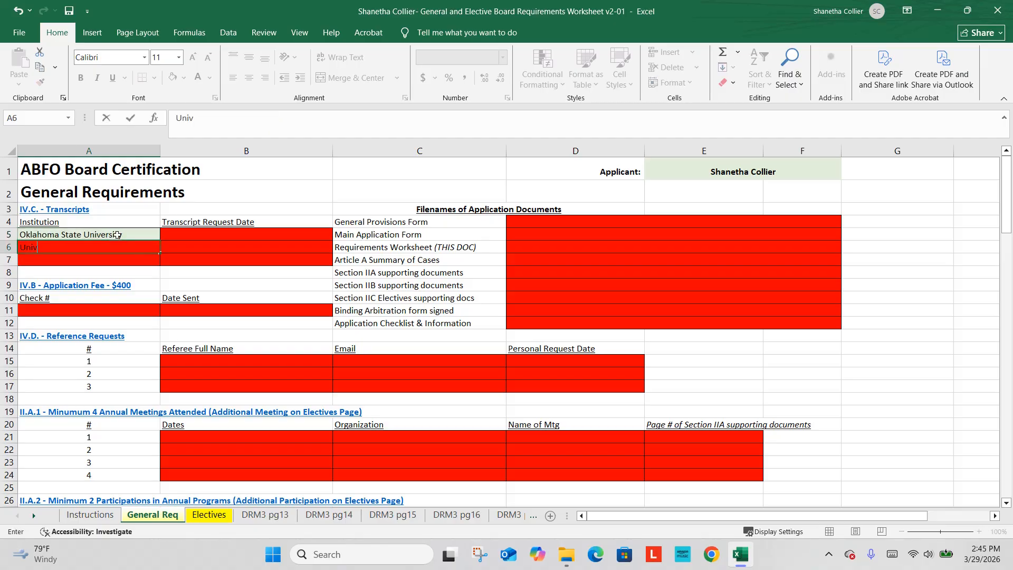
text(ersity of Oklhaom)
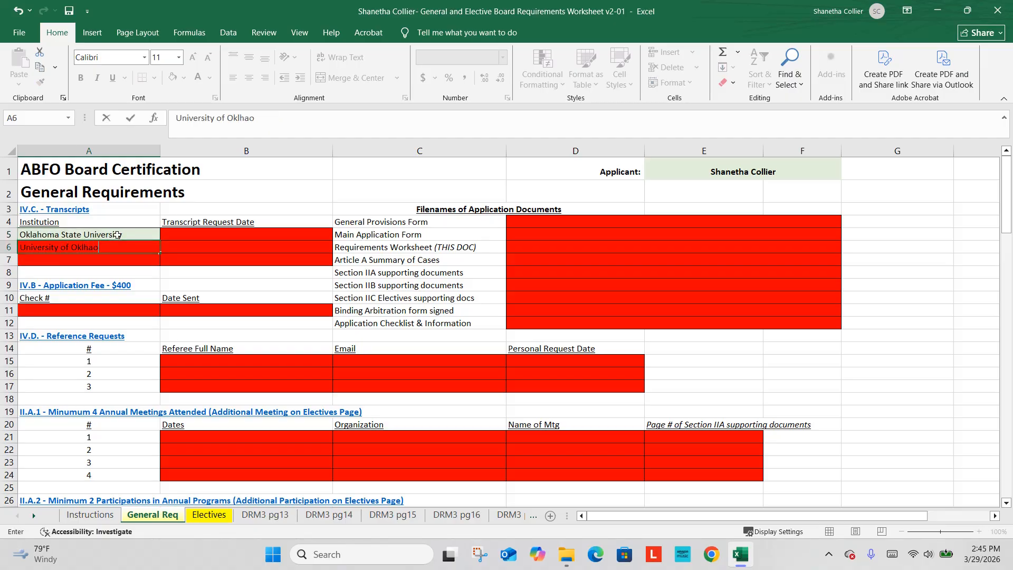
key(BackSpace)
key(BackSpace)
key(BackSpace)
key(BackSpace)
text(ahom Coll)
text(of Dentistry)
key(ctrl+Return)
key(Down)
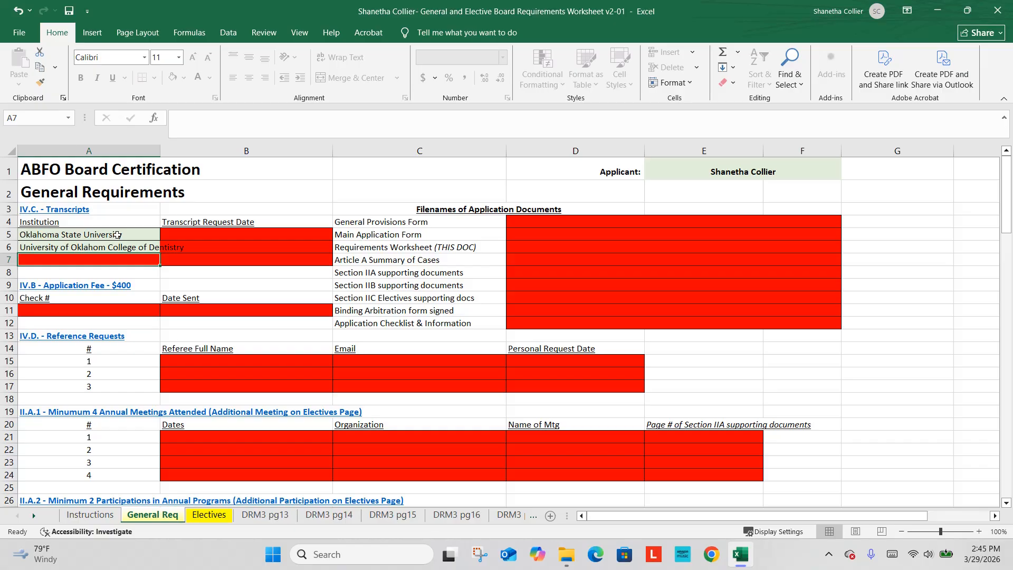
Enter 1/1/2026 as the transcript request date in cells B5 and B6.
click(191, 234)
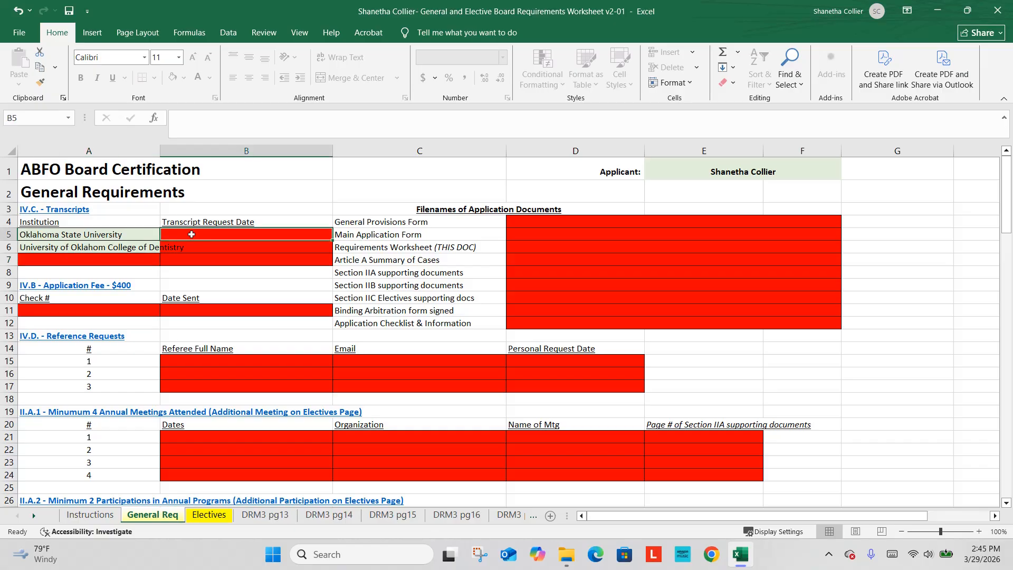
text(3/)
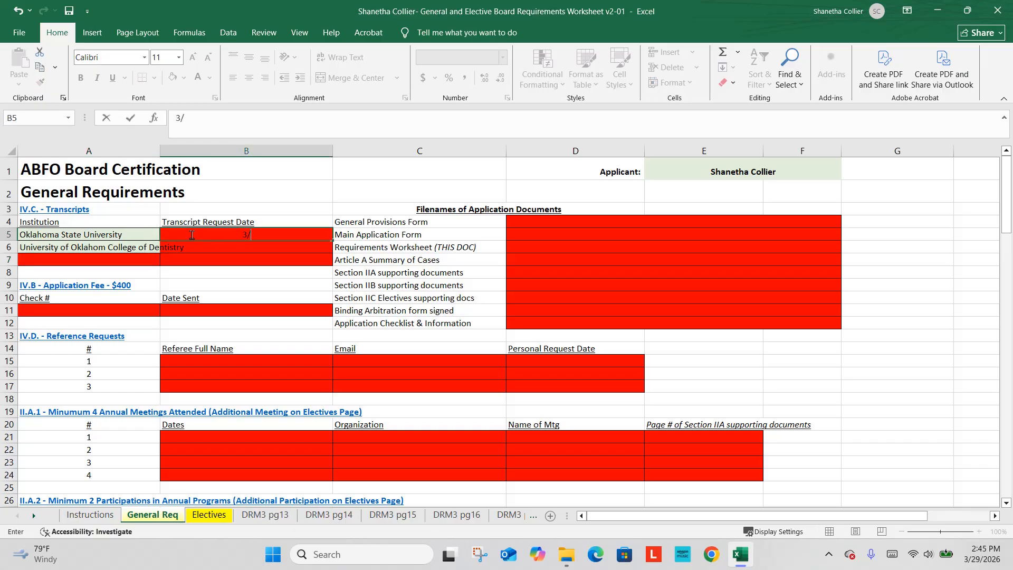
text(1/2026)
key(Return)
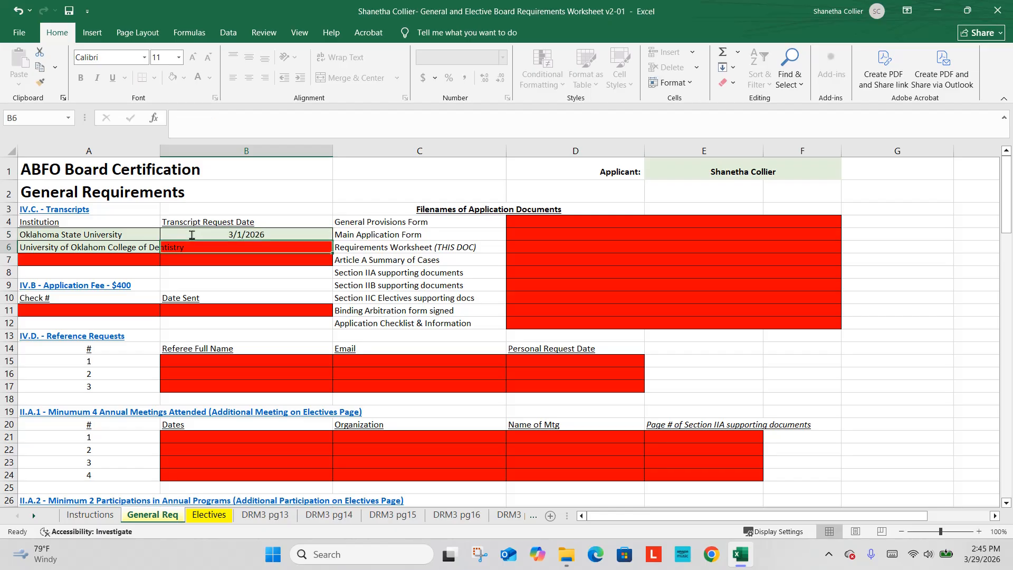
click(192, 234)
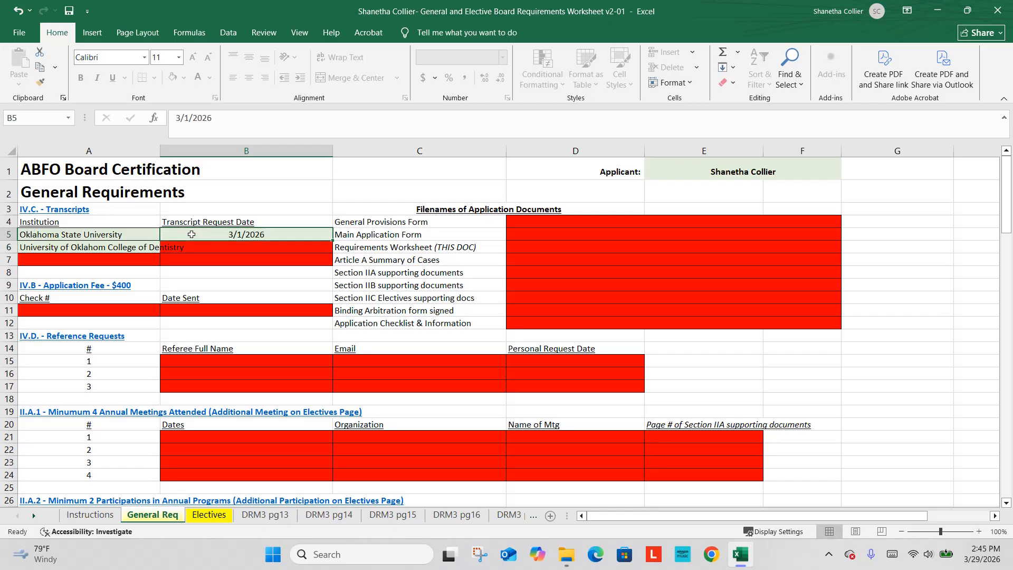
text(1/1)
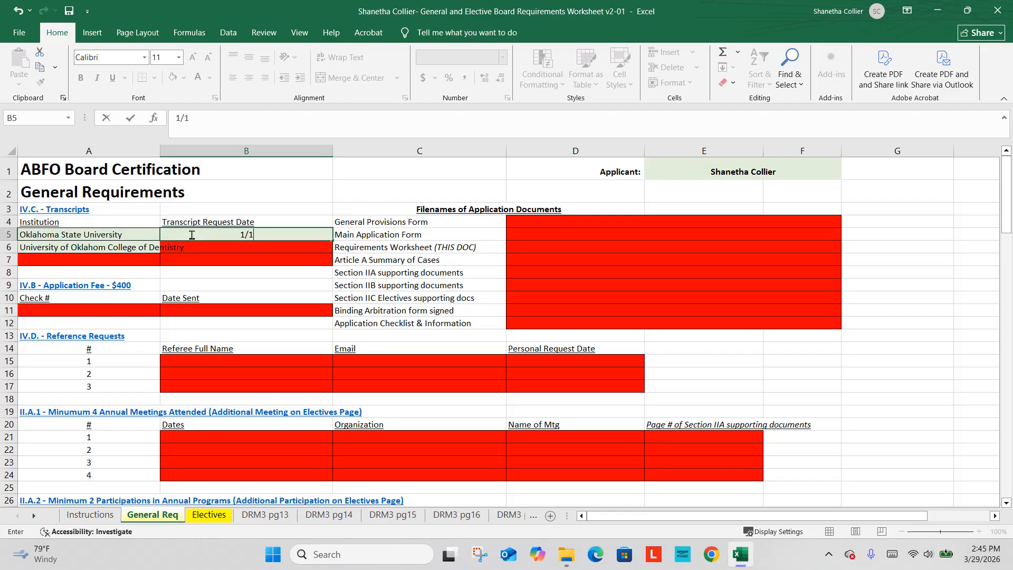
text(/2-26)
key(BackSpace)
key(BackSpace)
key(BackSpace)
text(026)
key(Return)
text(1/1/2026)
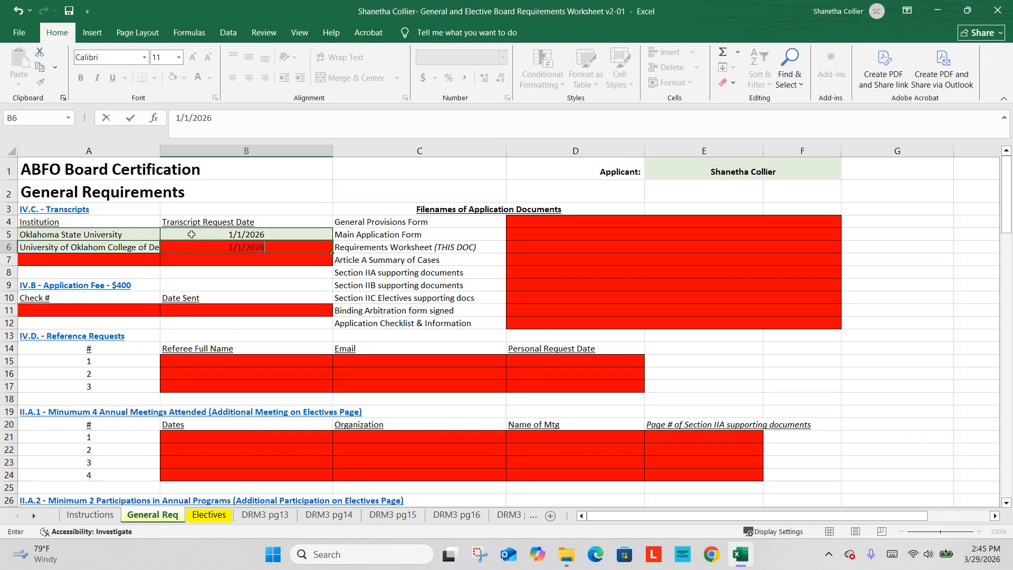
key(ctrl+Return)
key(Return)
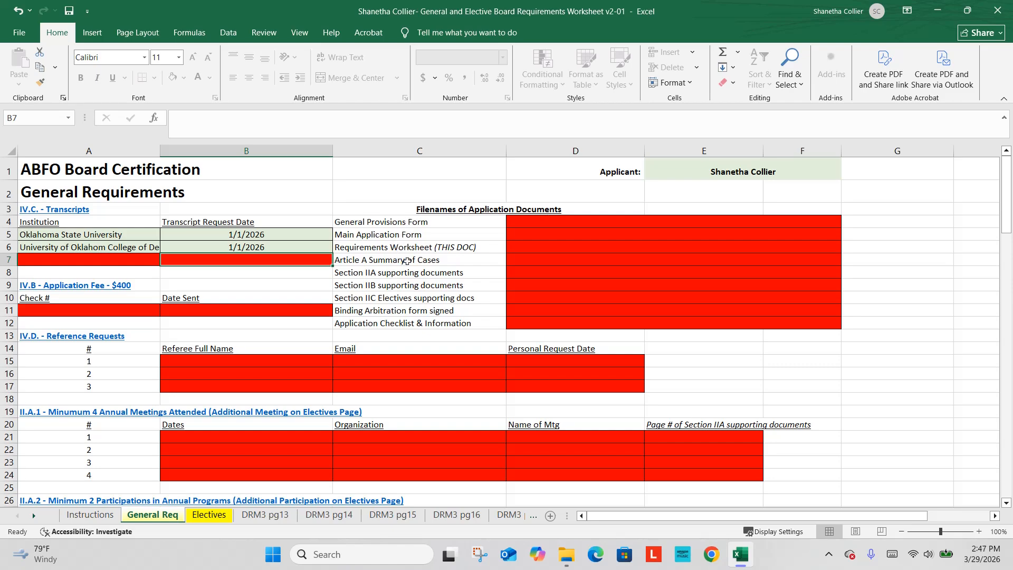
Launch Chrome full screen and search Google for ABFO.
click(710, 555)
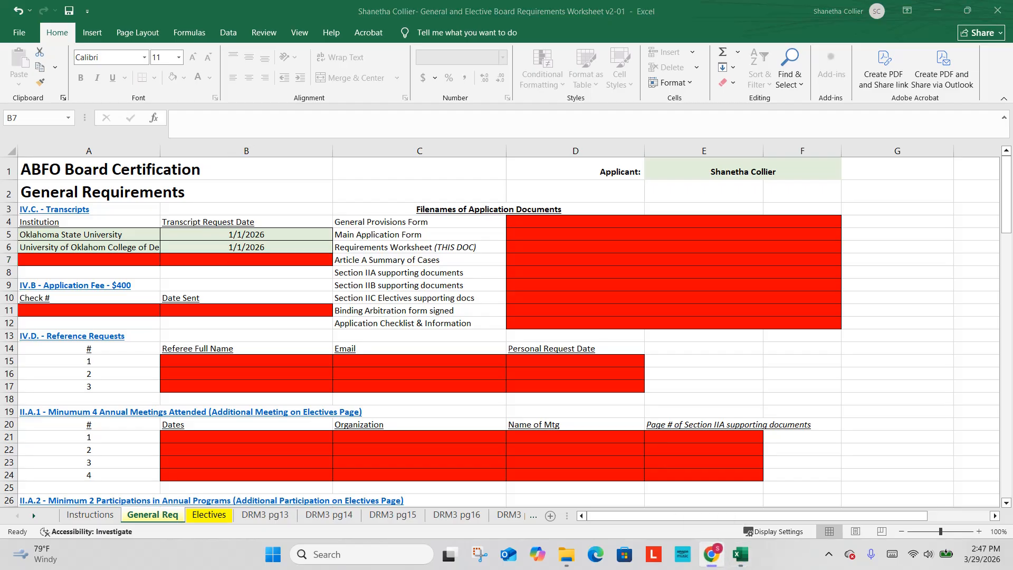
click(719, 167)
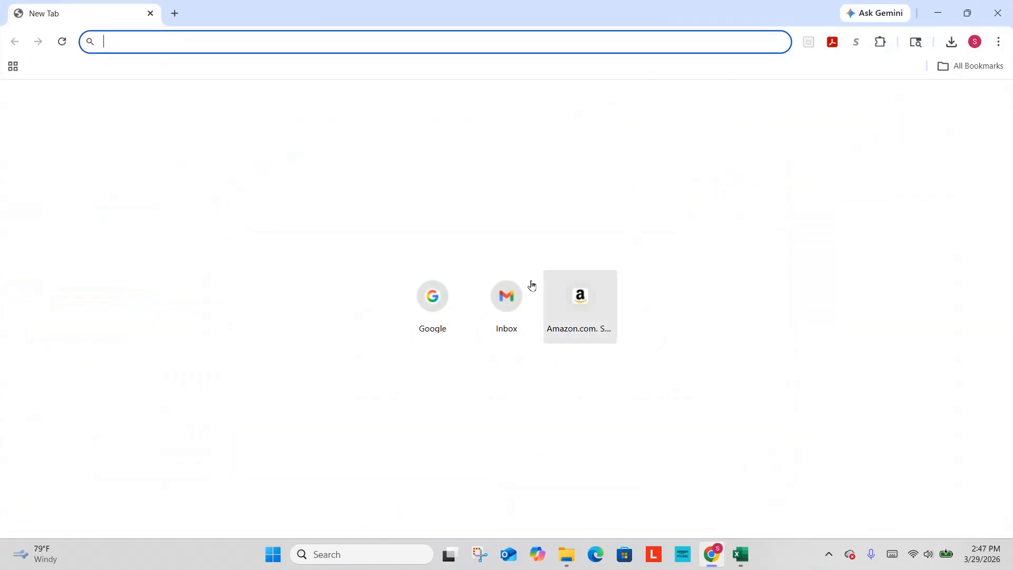
click(435, 306)
text(A)
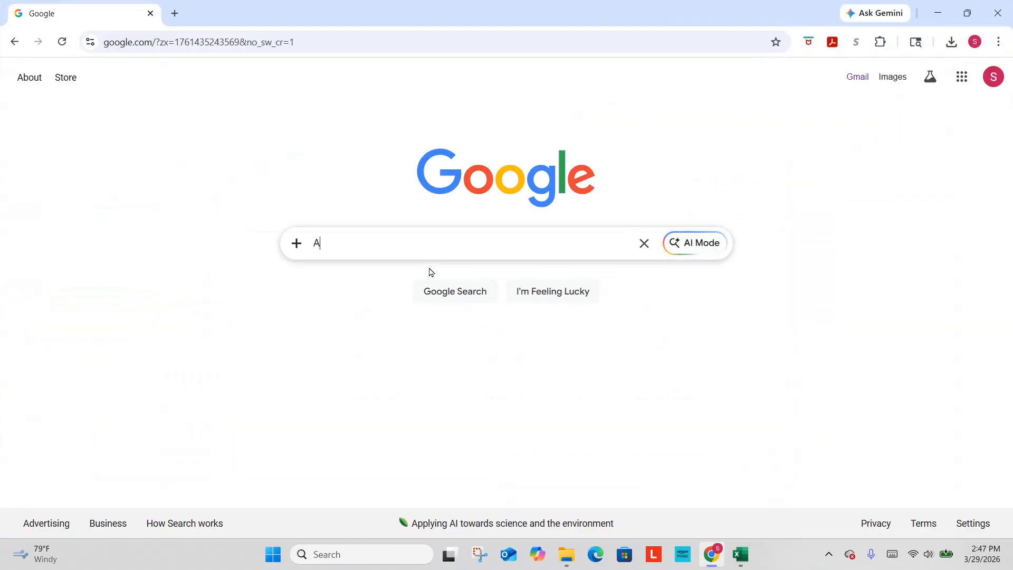
text(BFO)
key(Return)
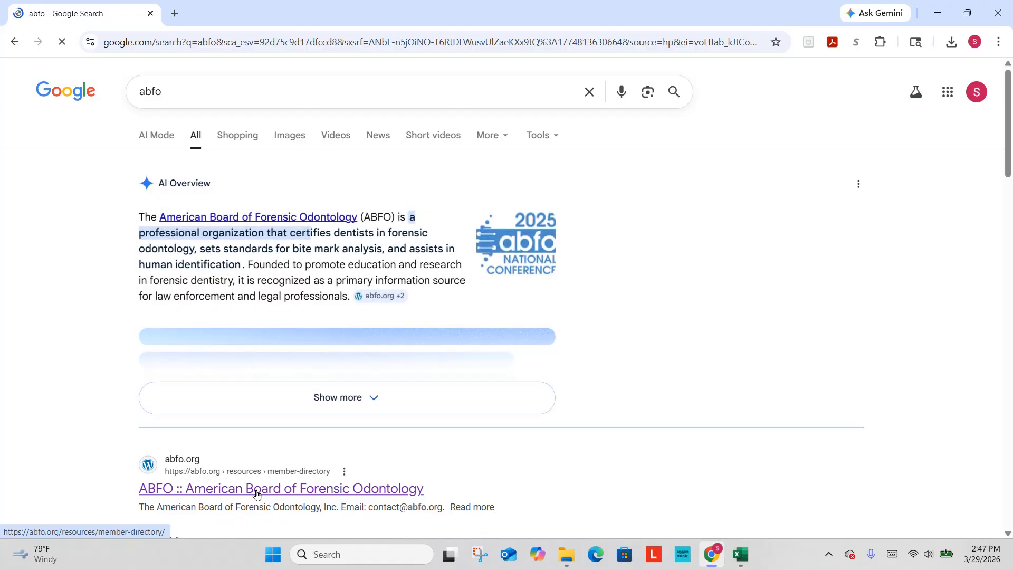
Go to abfo.org's certification application documents page, then minimize Chrome.
click(256, 491)
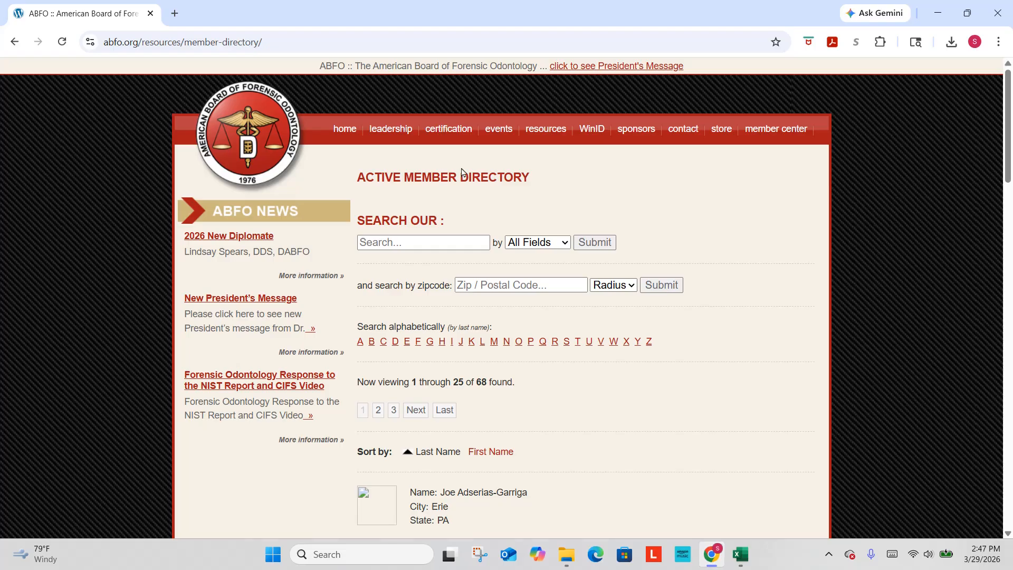
mouse_move(405, 135)
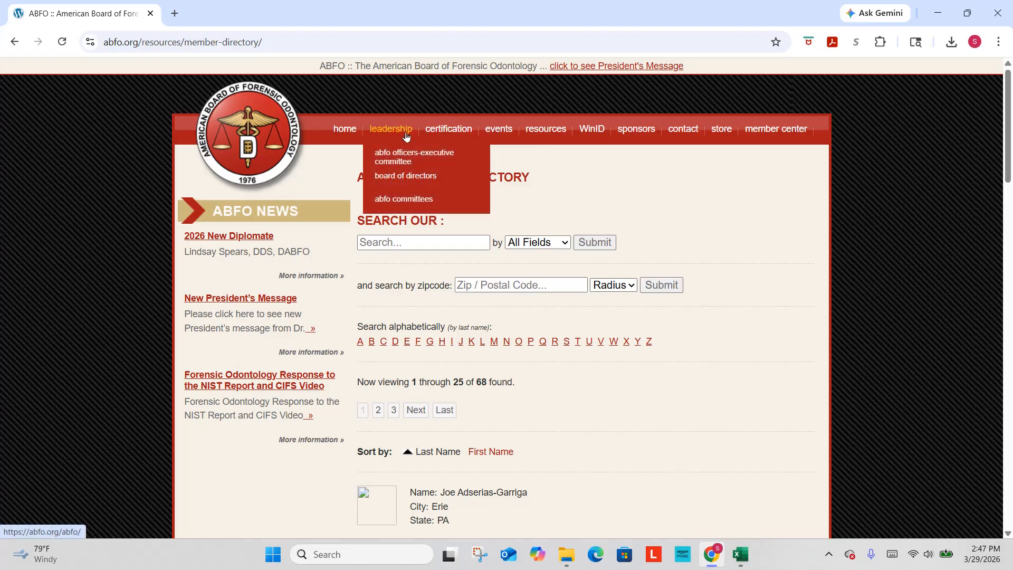
mouse_move(438, 133)
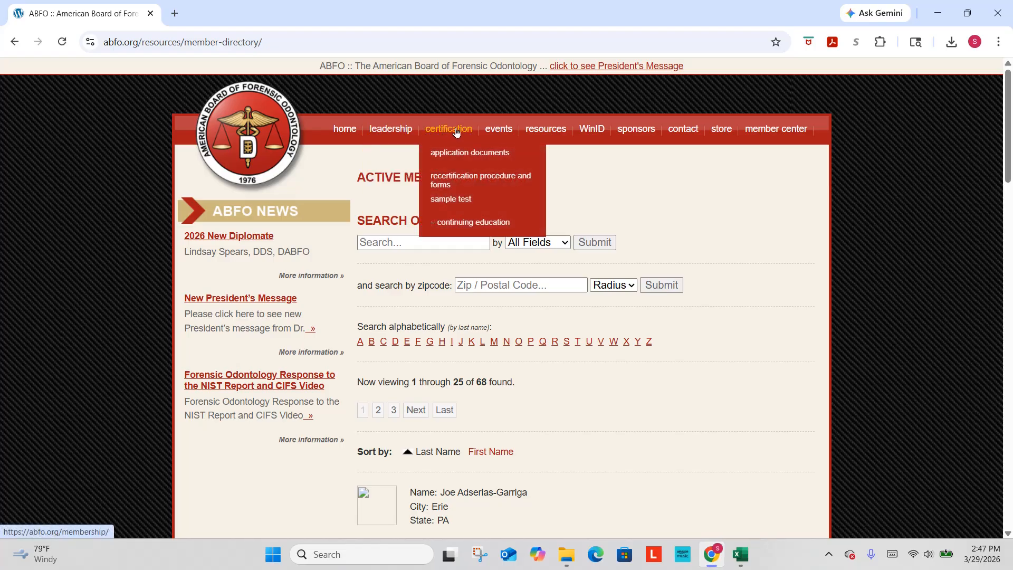
click(469, 152)
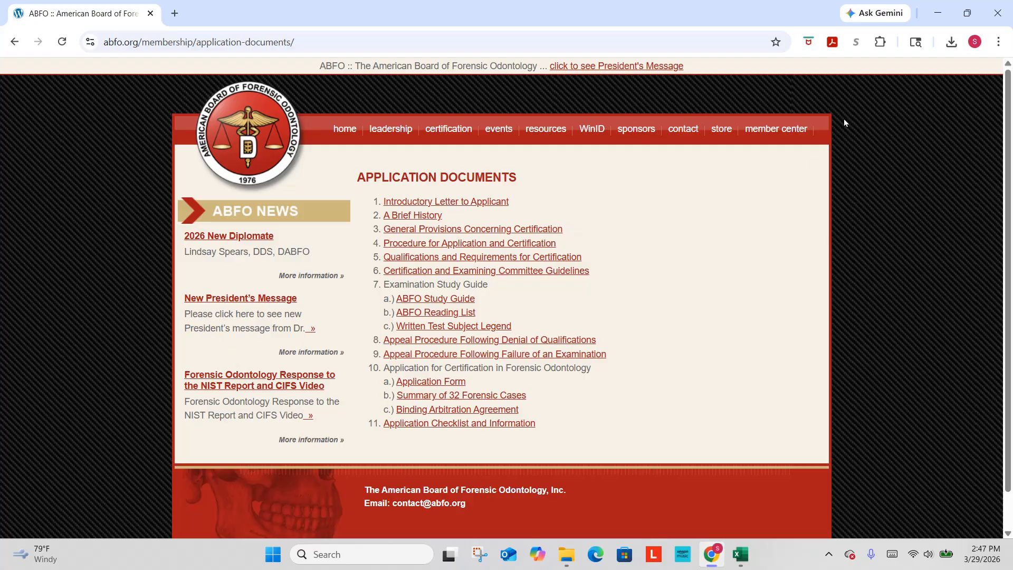
click(939, 14)
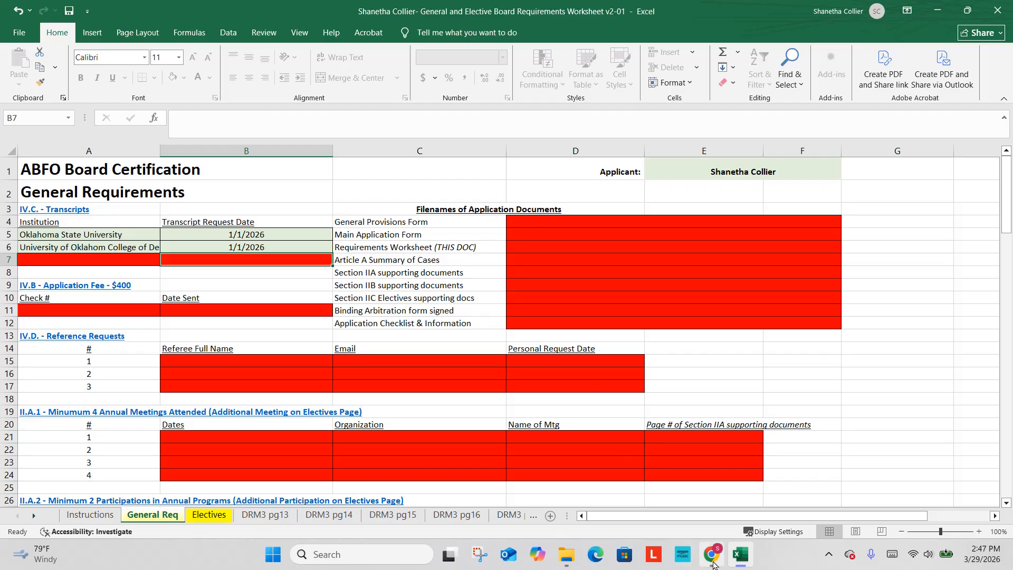
Close the duplicate Explorer window, open ABFO General Application Forms, and select General Provisions Form.
mouse_move(564, 557)
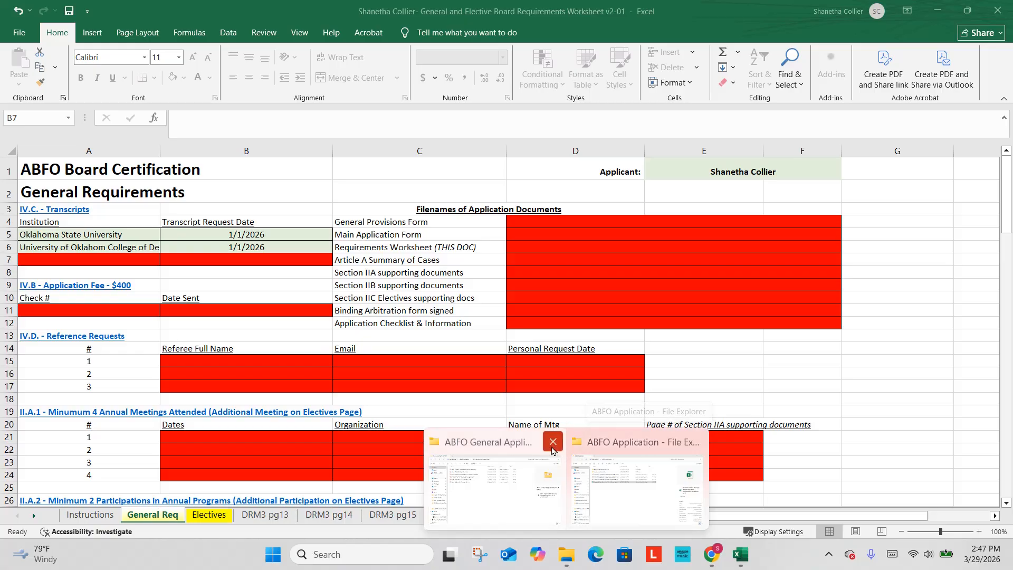
click(508, 449)
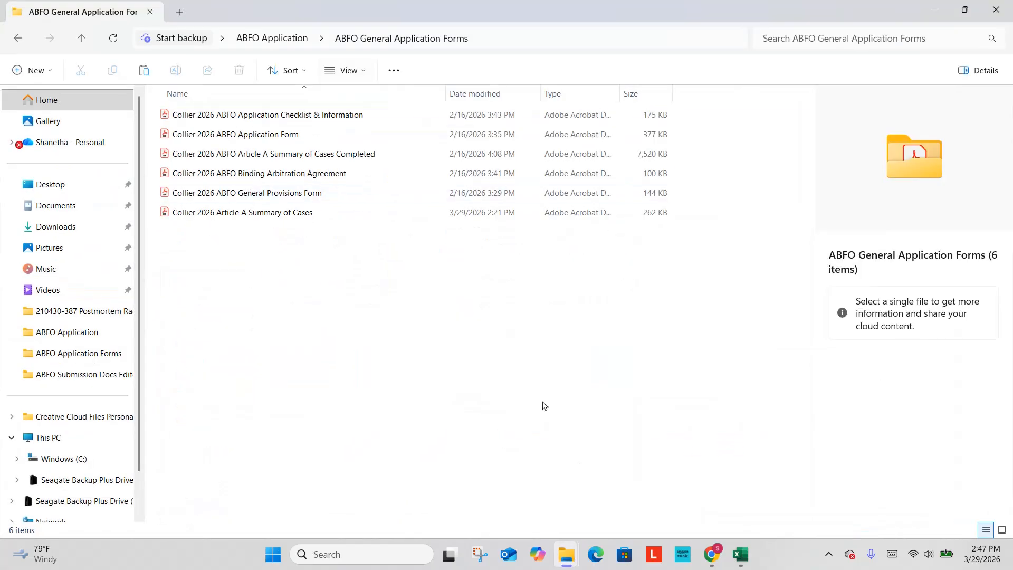
click(996, 6)
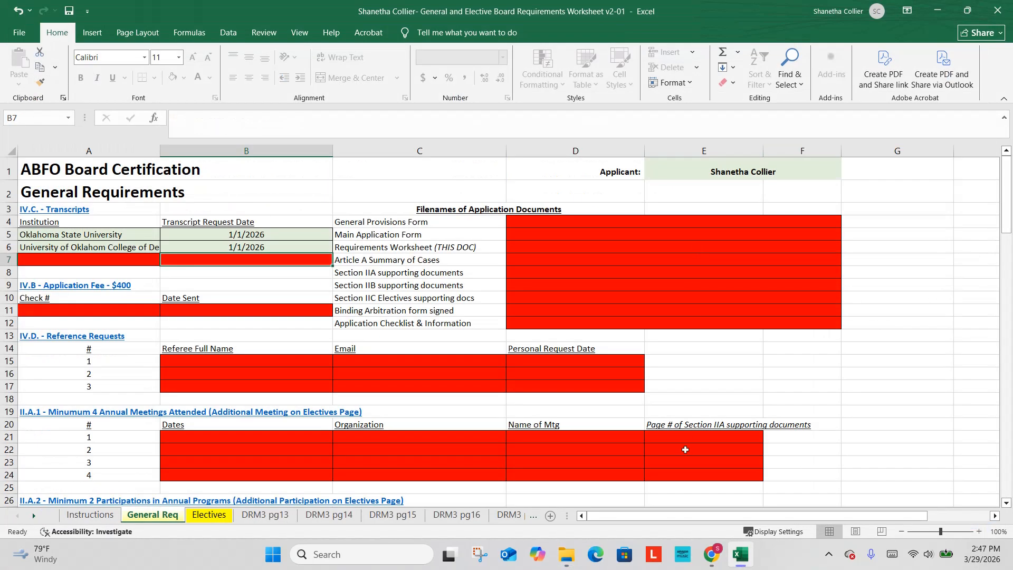
click(570, 555)
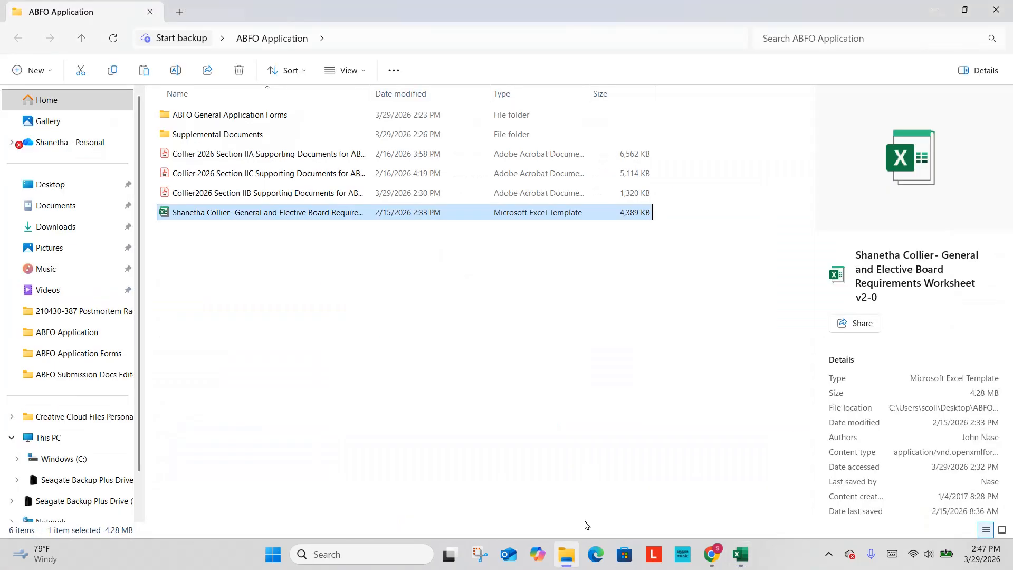
double_click(220, 115)
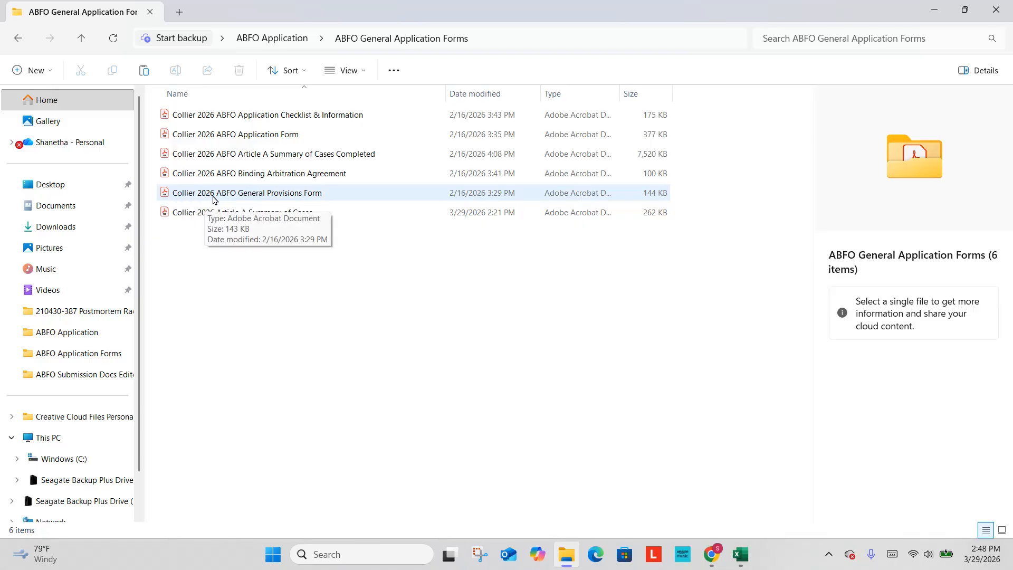
click(214, 199)
Read the General Provisions Form PDF down to its page-2 signature line, then minimize Acrobat.
double_click(214, 199)
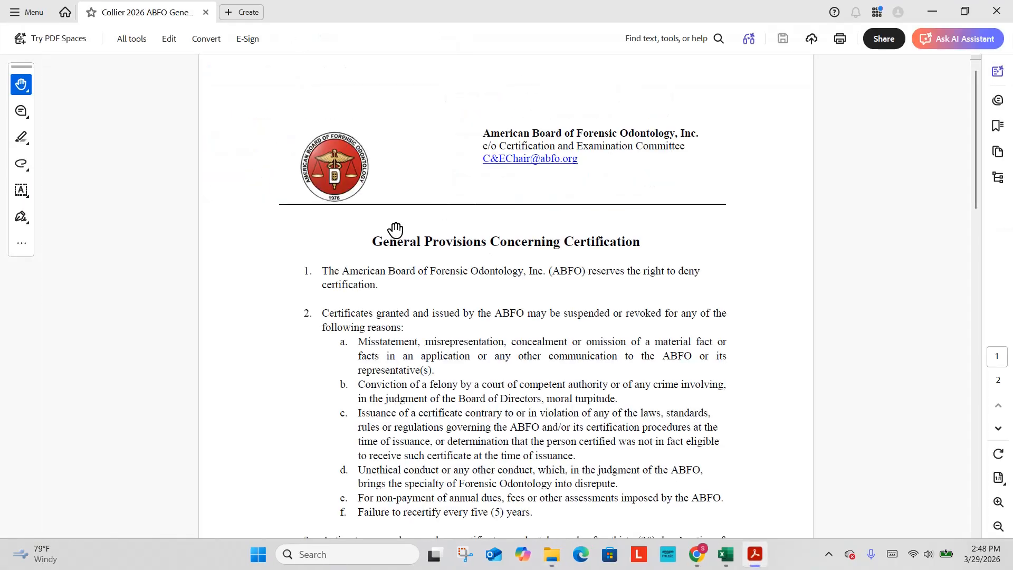
scroll(580, 194, down, 3)
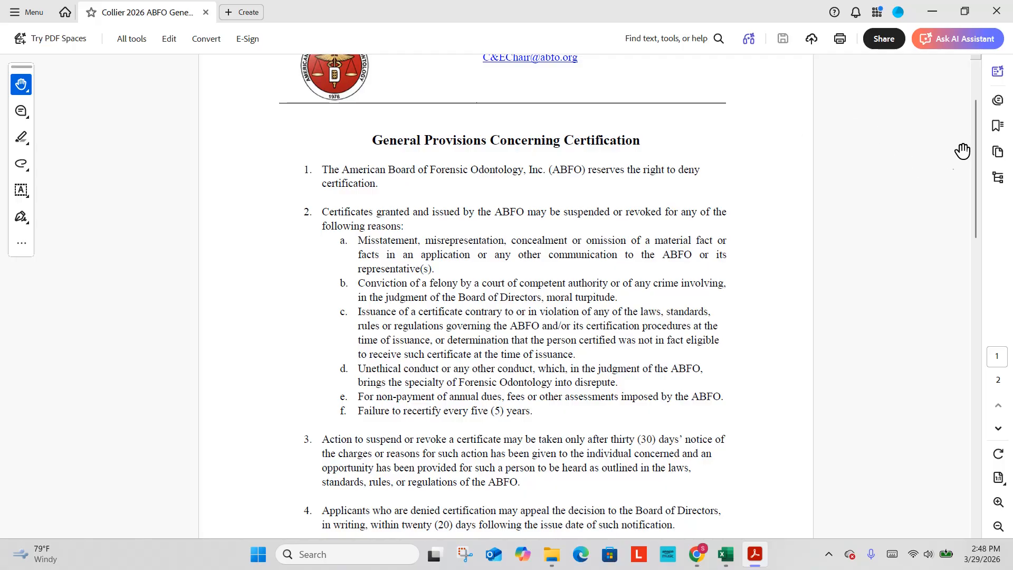
mouse_move(975, 149)
mouse_down()
mouse_move(991, 247)
mouse_move(983, 315)
mouse_move(954, 321)
mouse_up()
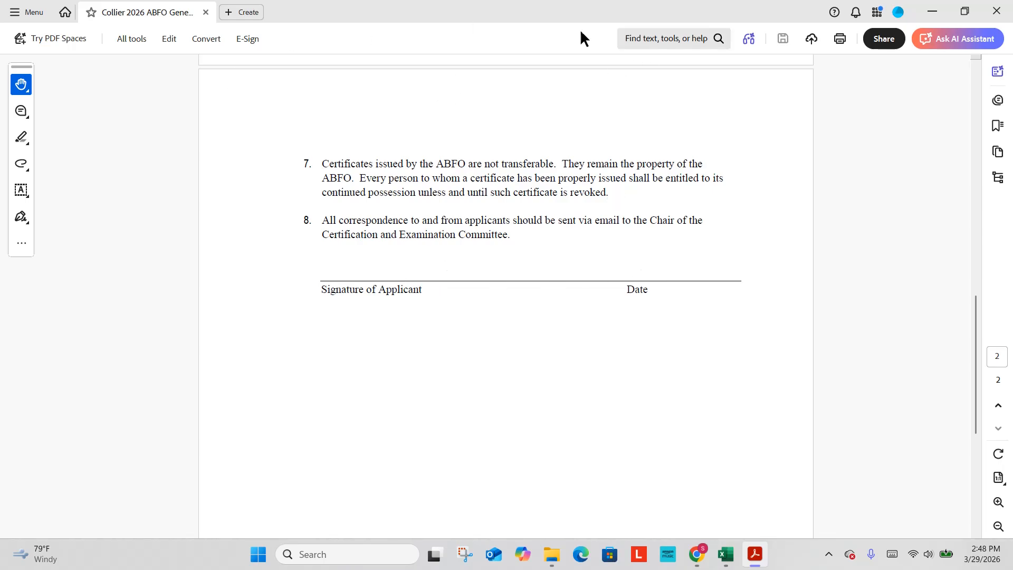
click(932, 14)
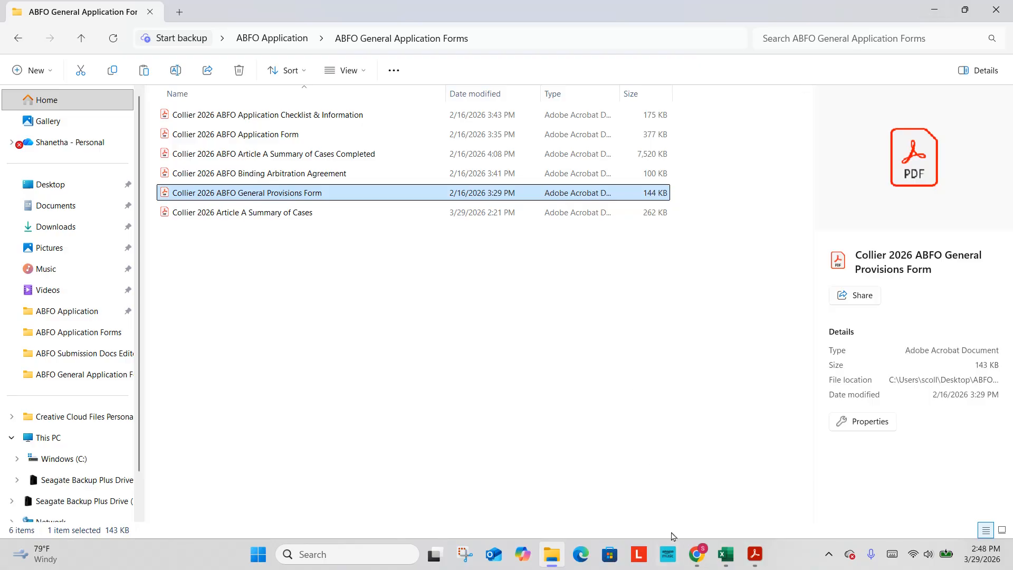
Enter 'Signed 3/1/2026' in cell D4 for the General Provisions Form.
click(724, 555)
double_click(564, 221)
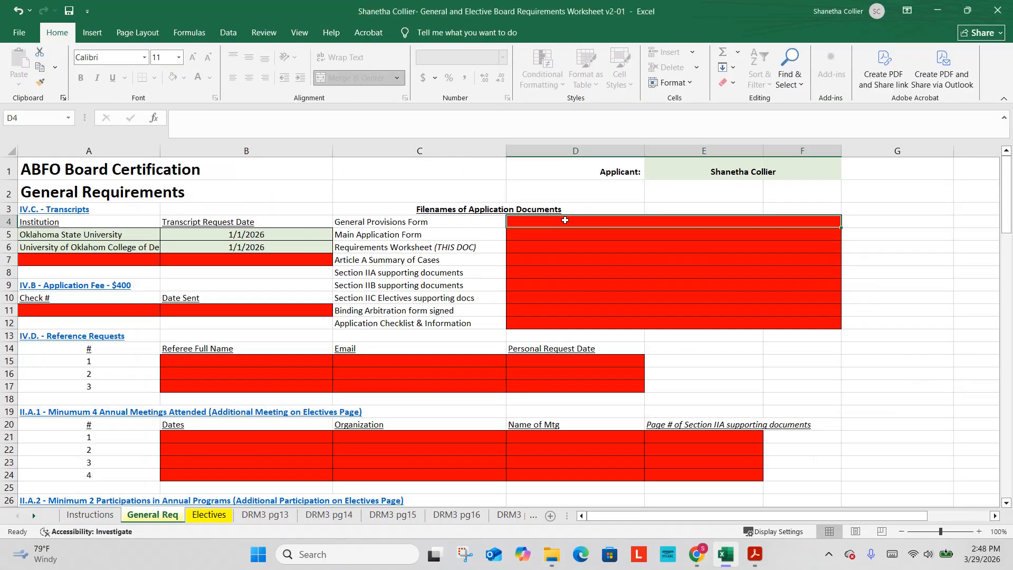
text(Signed3)
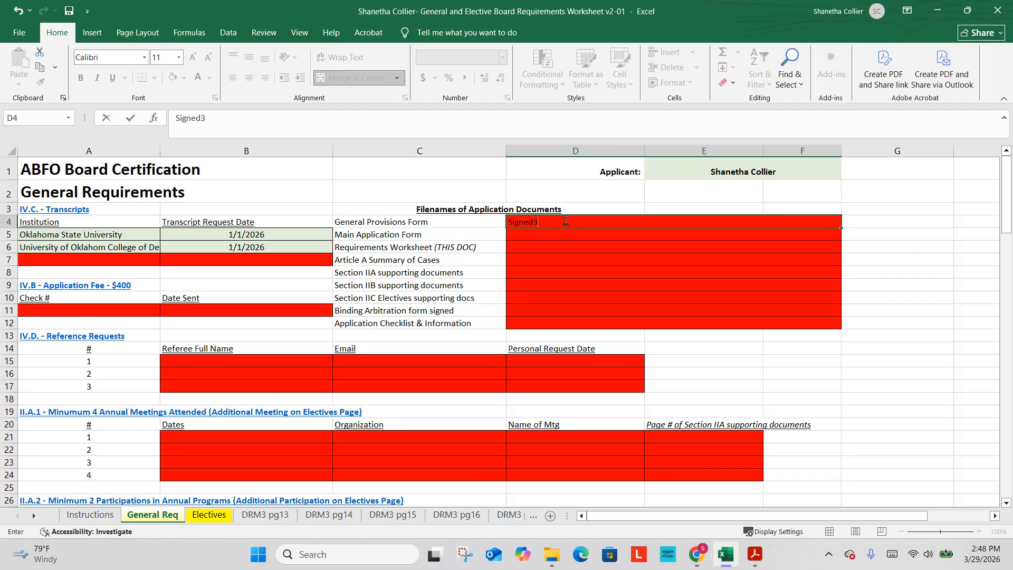
key(BackSpace)
text(3/1/2026)
key(Return)
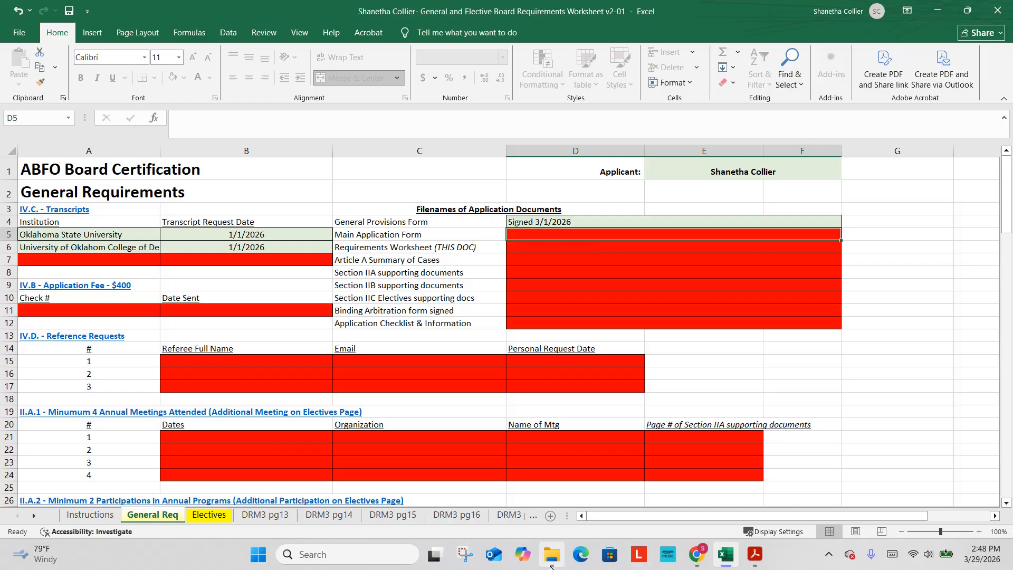
mouse_move(551, 567)
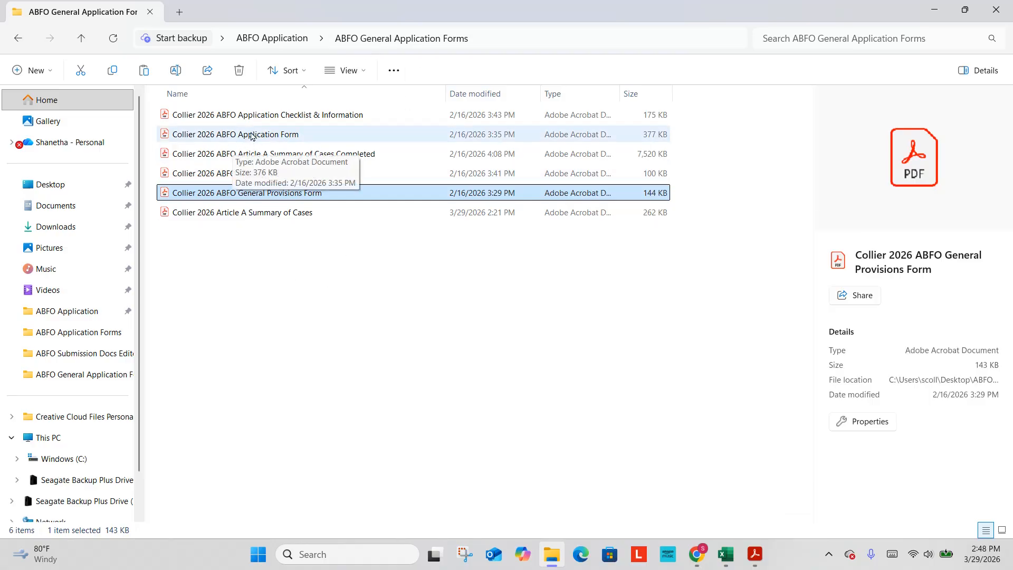
Open the ABFO Application Form PDF and review its Code of Ethics, signature and notary pages.
double_click(278, 134)
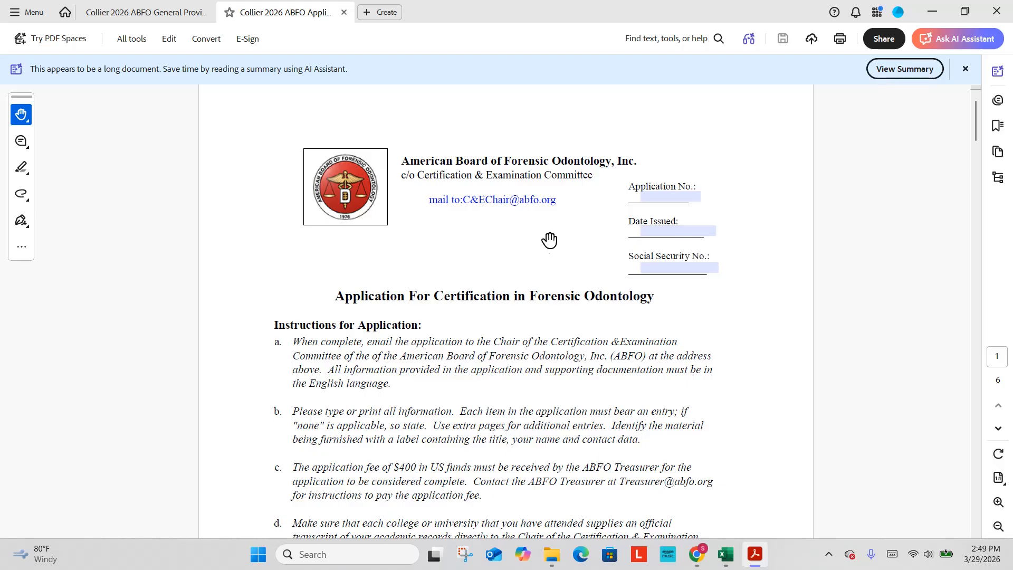
scroll(547, 242, down, 1)
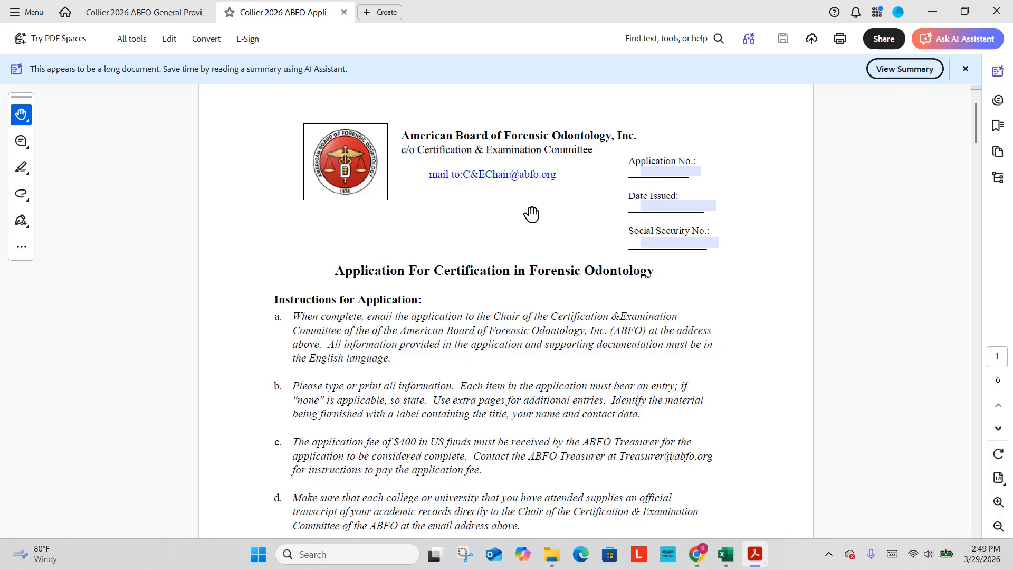
scroll(535, 224, down, 3)
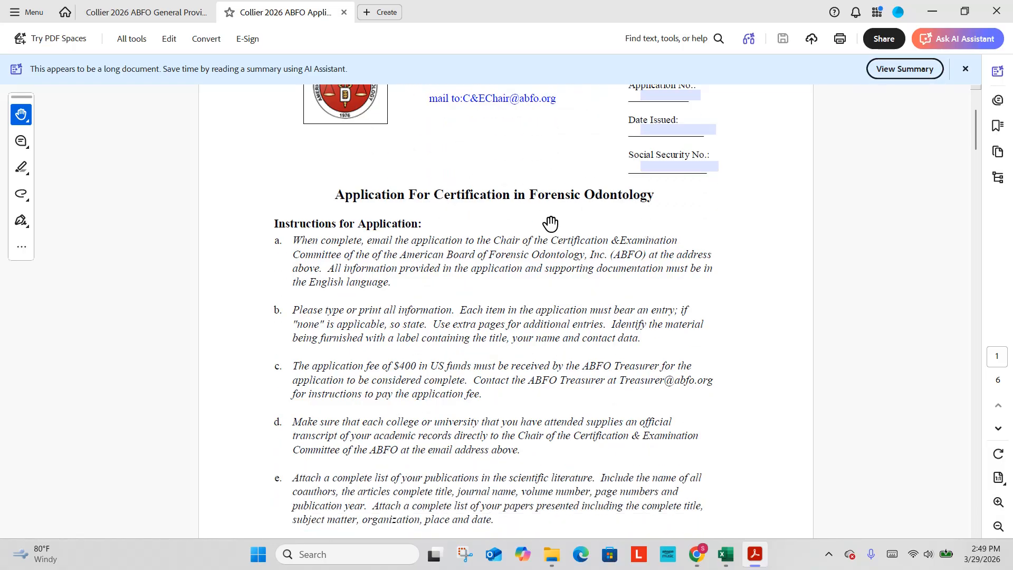
scroll(552, 227, down, 3)
scroll(554, 232, down, 1)
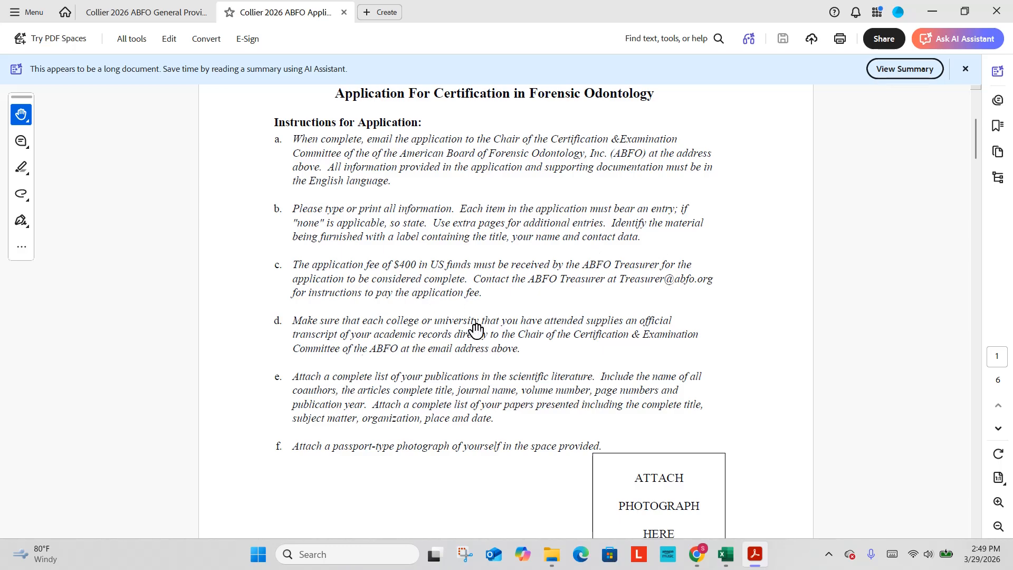
scroll(608, 334, down, 4)
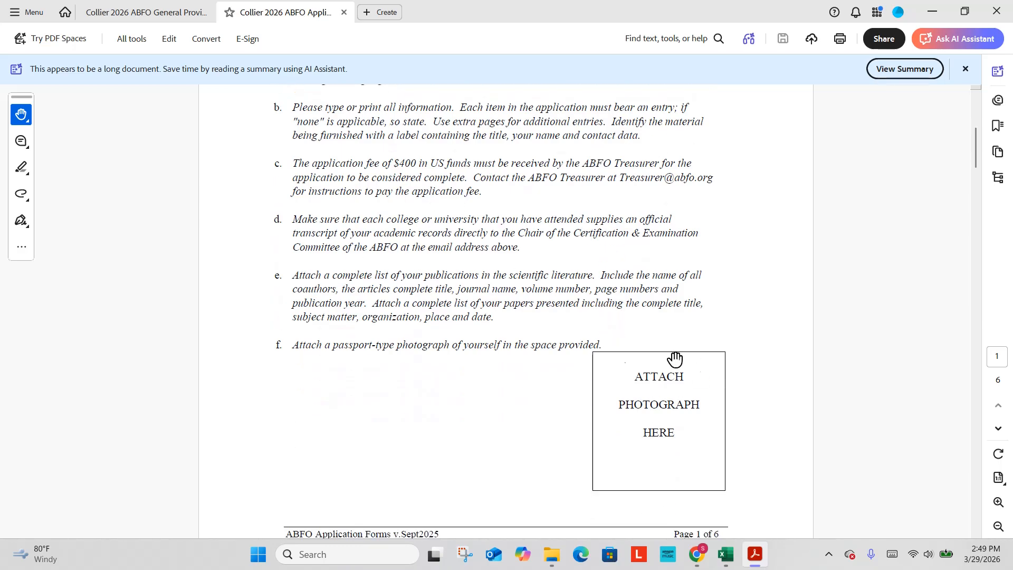
scroll(656, 407, down, 12)
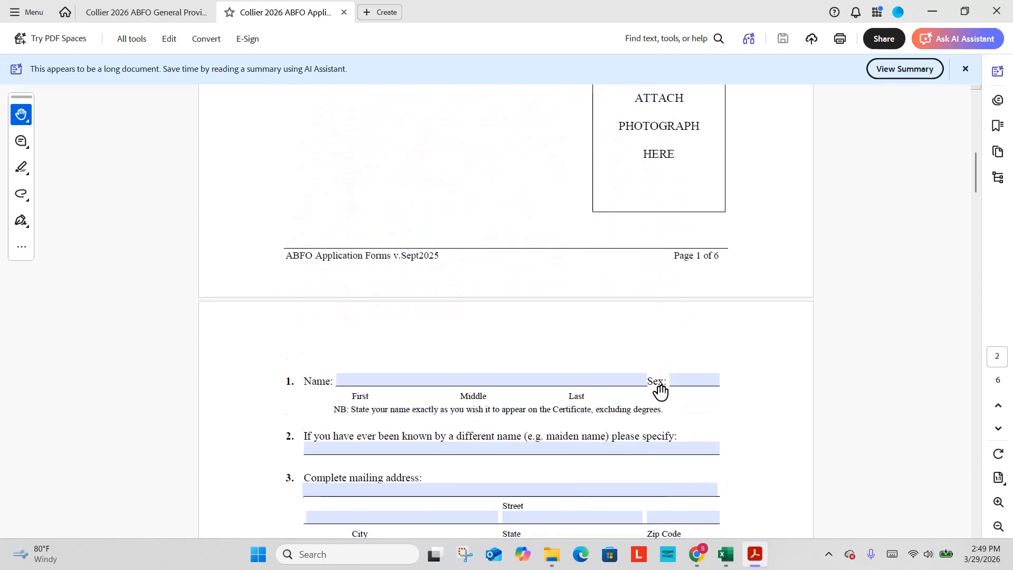
click(367, 359)
scroll(376, 358, down, 7)
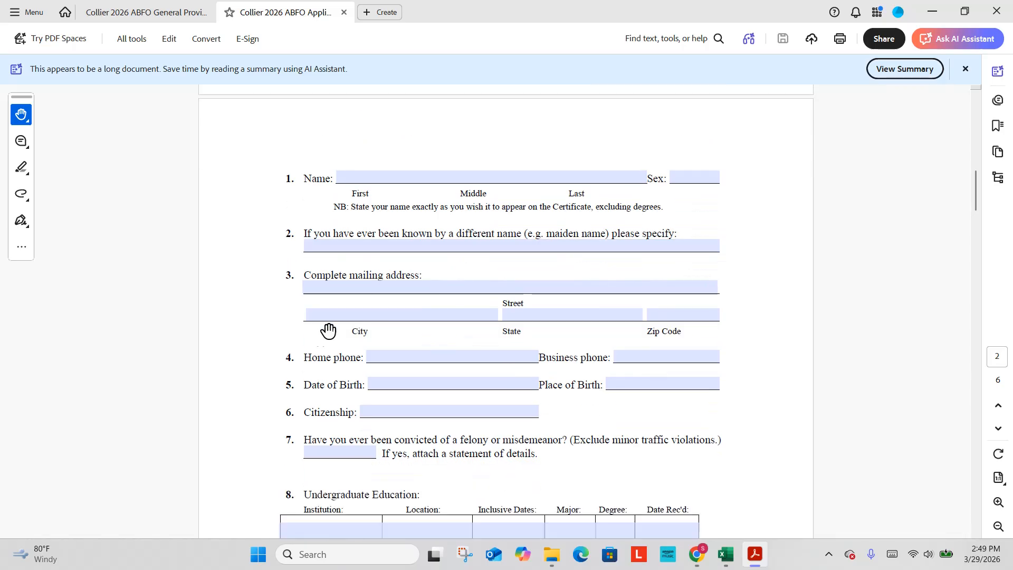
scroll(414, 443, down, 7)
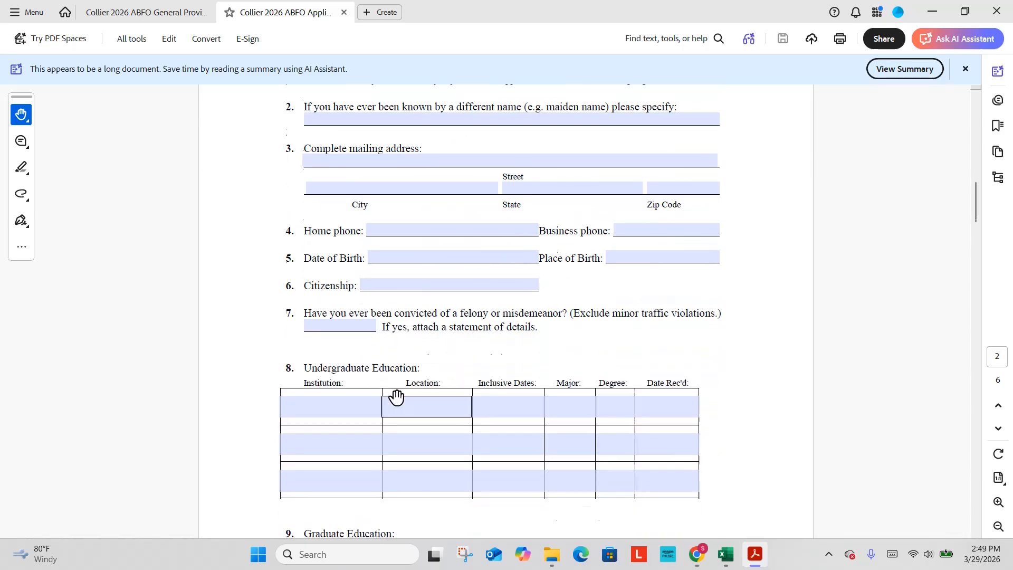
scroll(473, 368, down, 2)
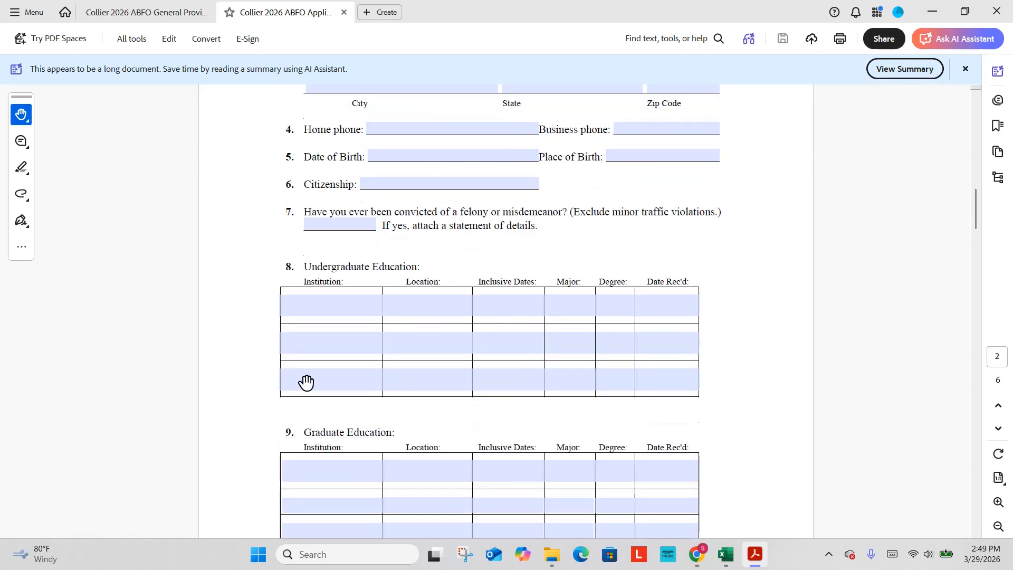
scroll(365, 370, down, 16)
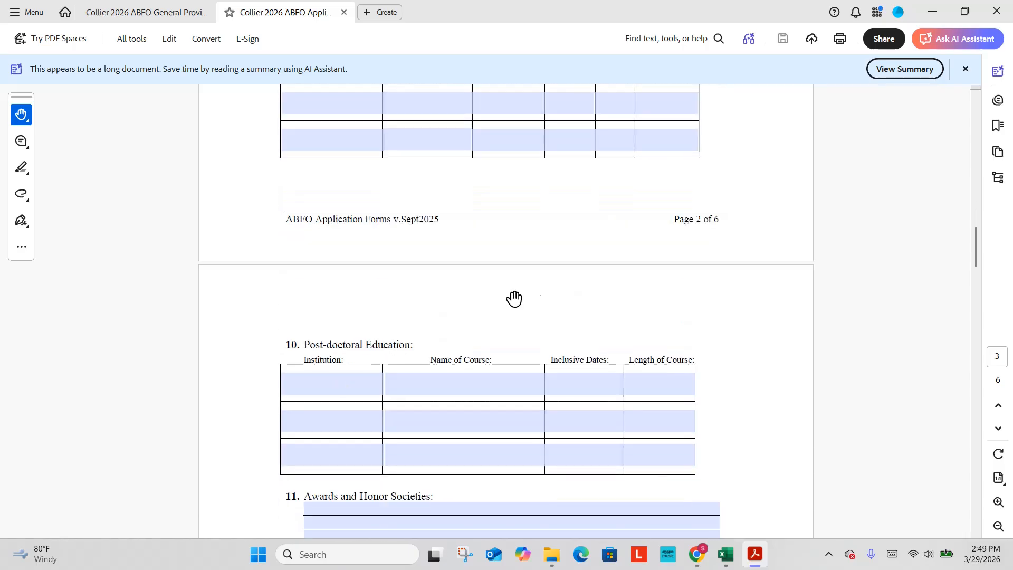
scroll(460, 297, down, 12)
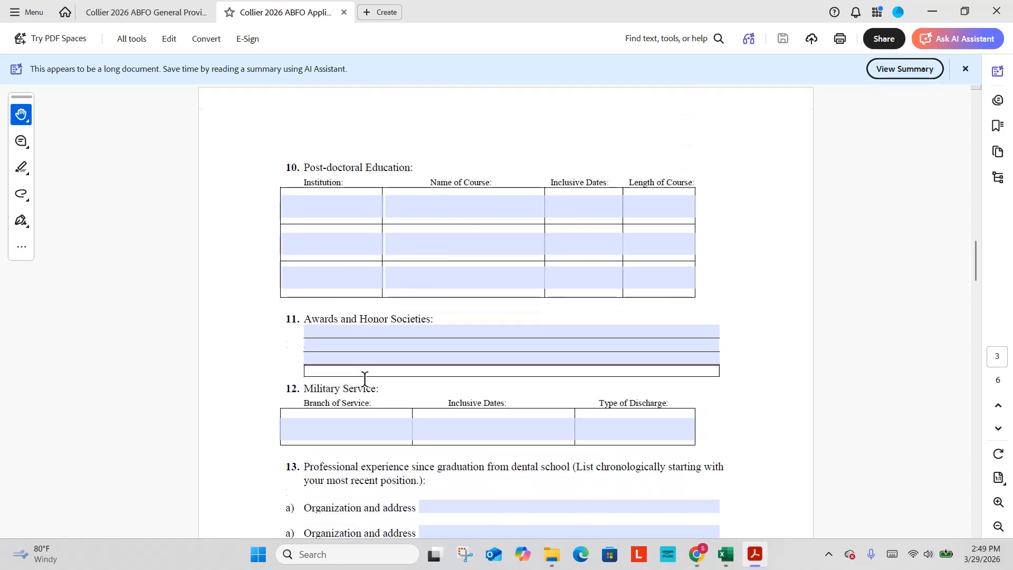
scroll(425, 374, down, 5)
scroll(660, 322, down, 20)
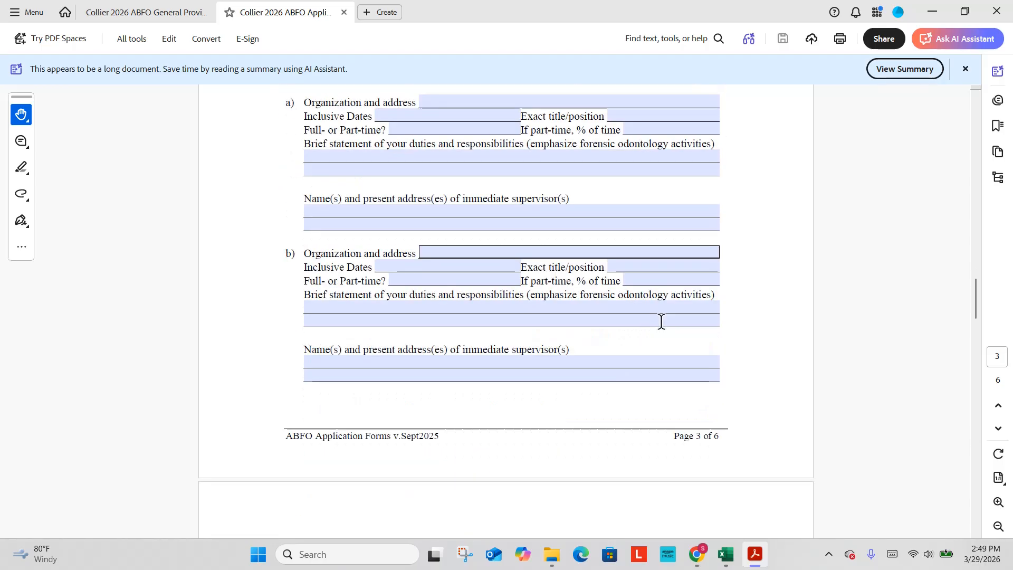
scroll(661, 322, down, 20)
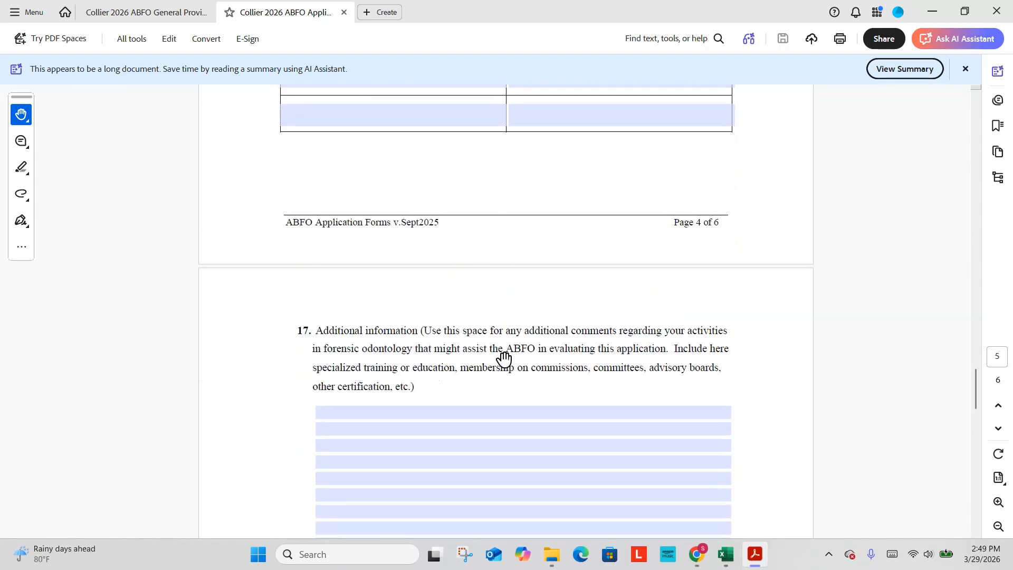
scroll(705, 357, down, 12)
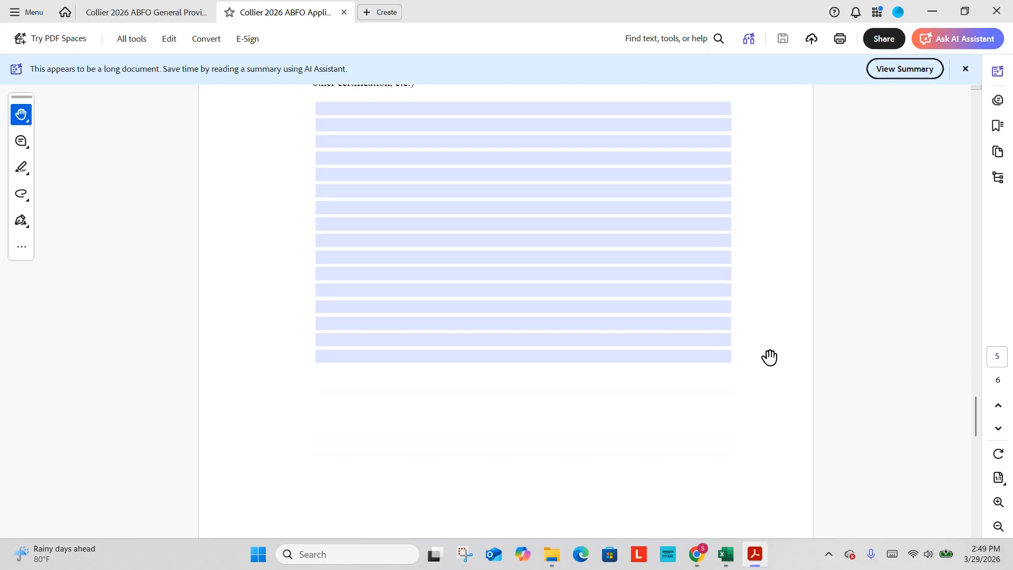
scroll(769, 357, down, 20)
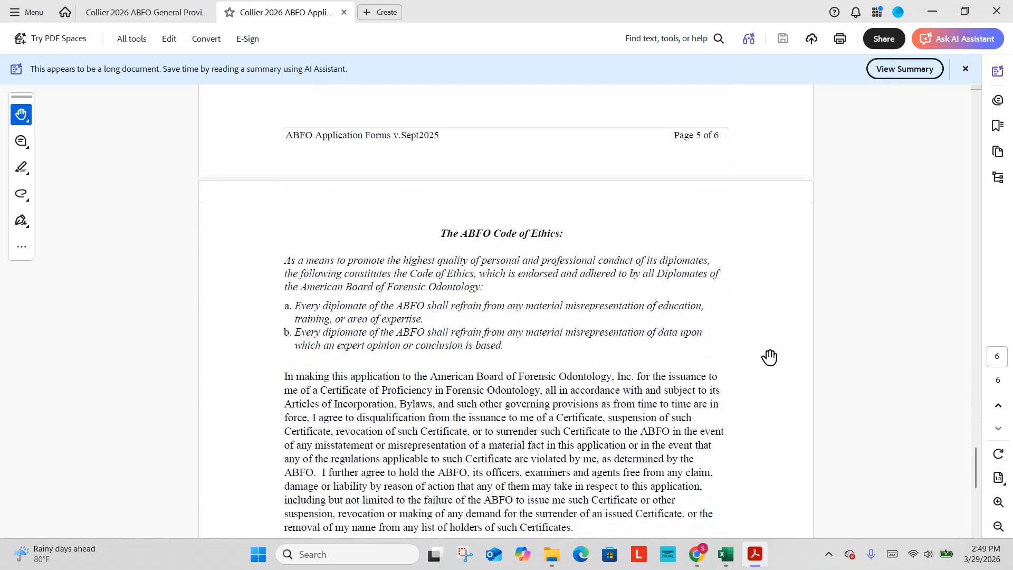
scroll(770, 357, down, 2)
scroll(770, 357, down, 5)
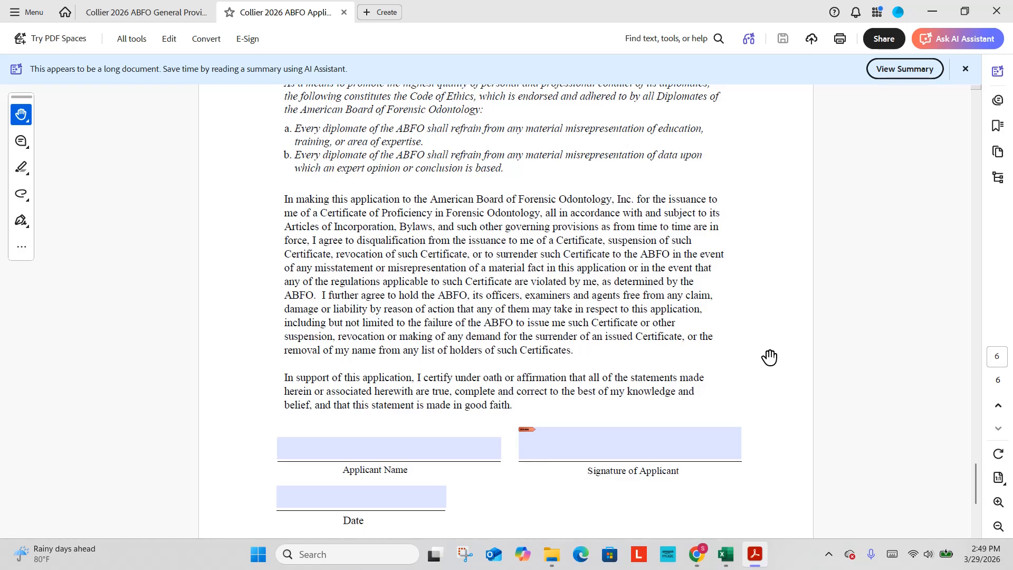
scroll(755, 339, down, 5)
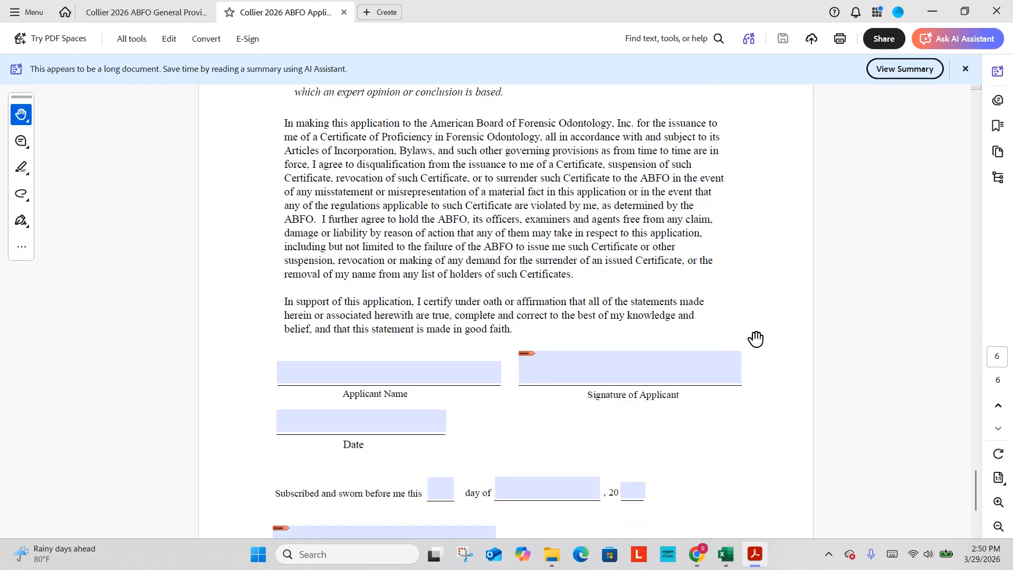
scroll(767, 351, up, 3)
scroll(787, 362, up, 14)
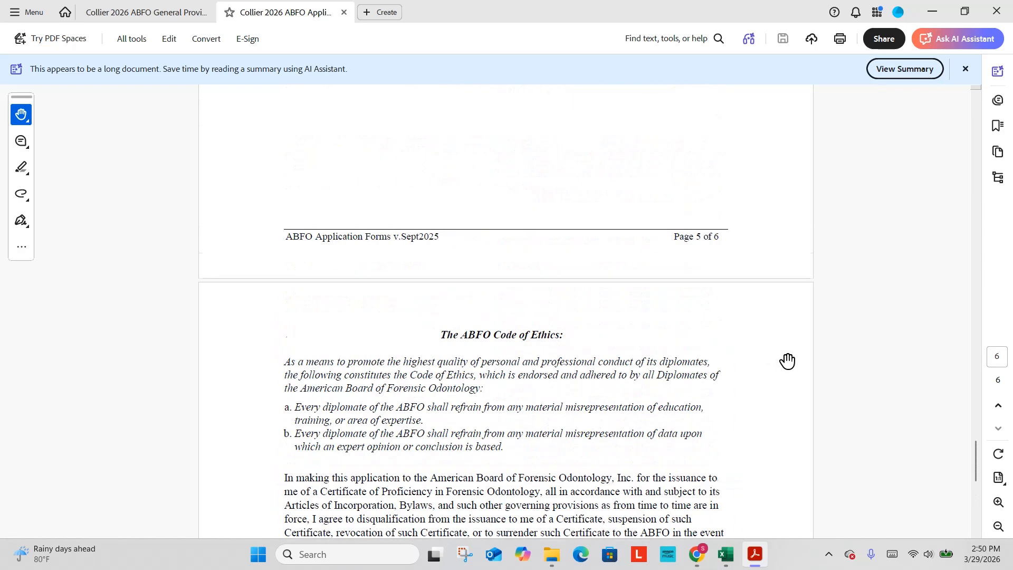
scroll(788, 361, down, 8)
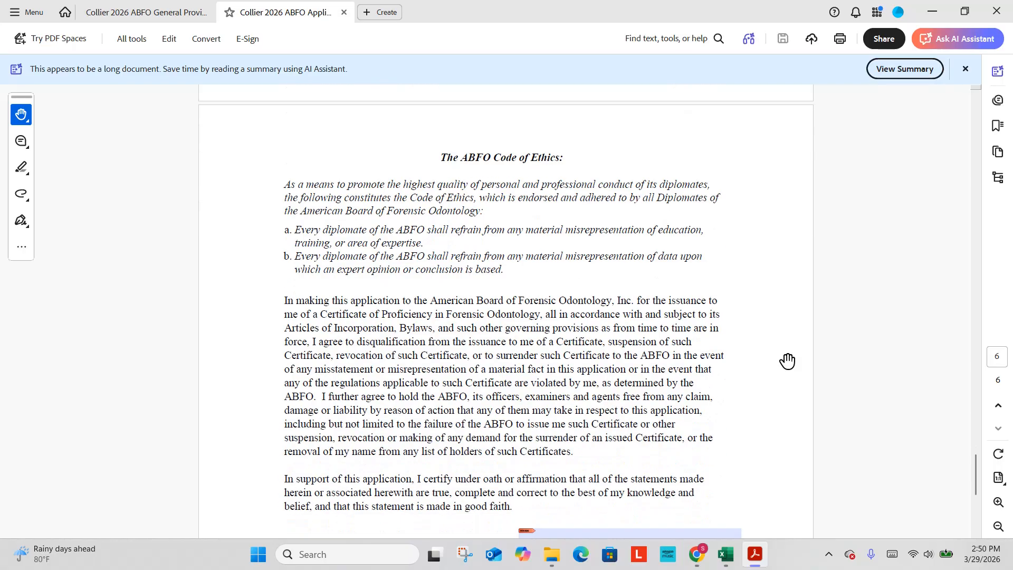
scroll(520, 346, down, 7)
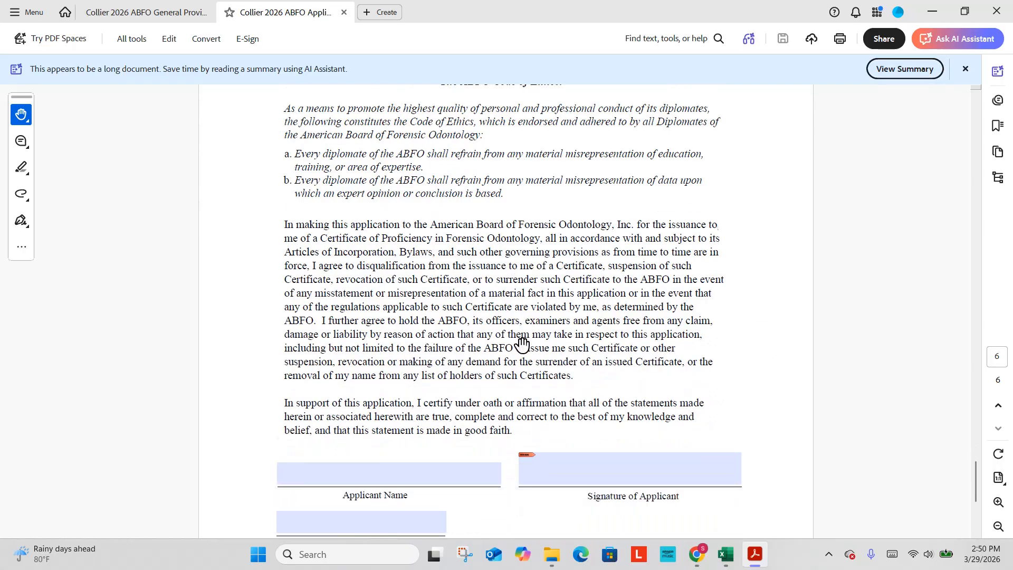
scroll(528, 340, down, 7)
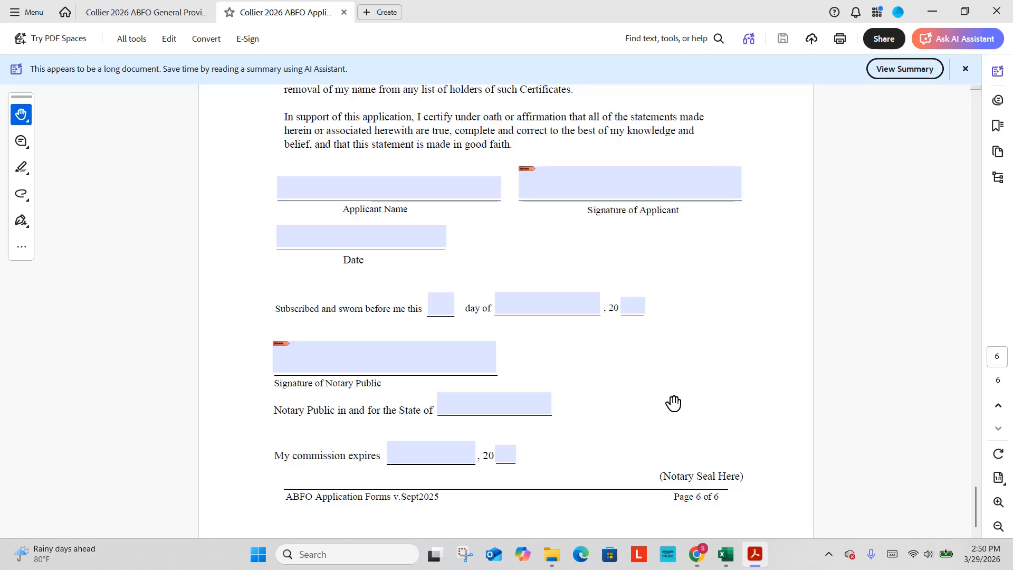
scroll(665, 392, up, 10)
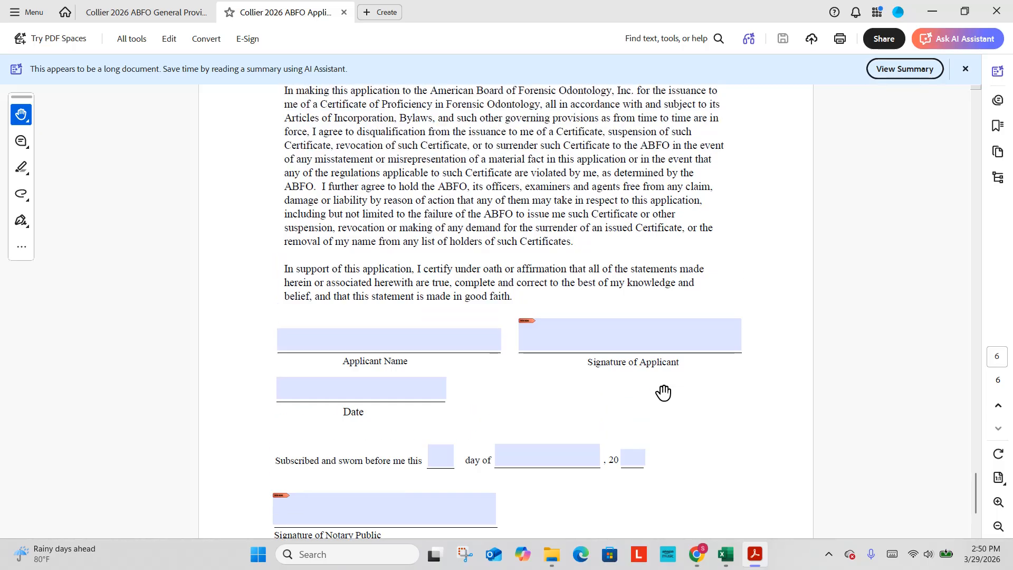
scroll(664, 393, up, 15)
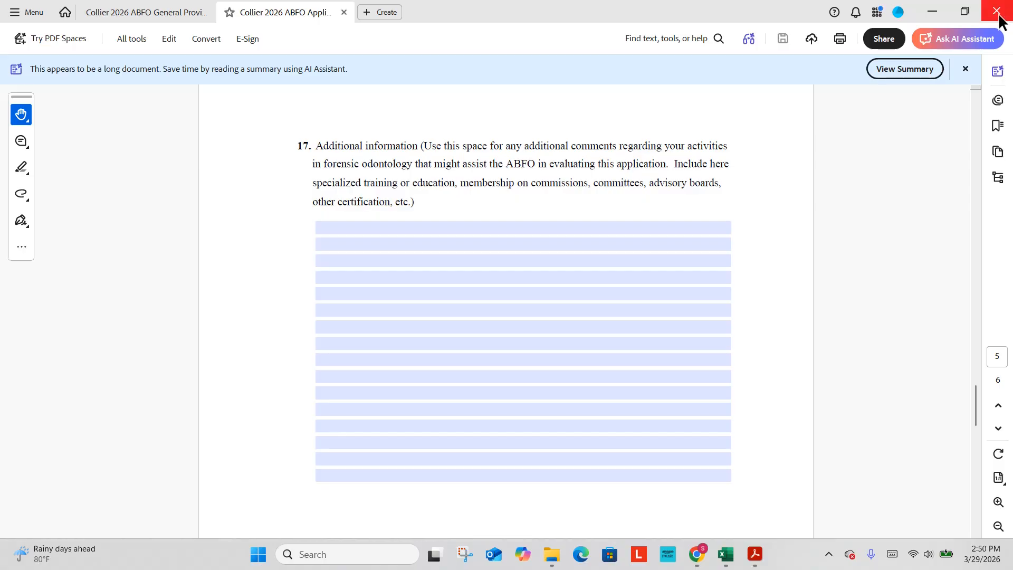
Close all Acrobat tabs and enter 'Signed 3/1/2026' for the Main Application Form in D5.
click(998, 15)
click(438, 297)
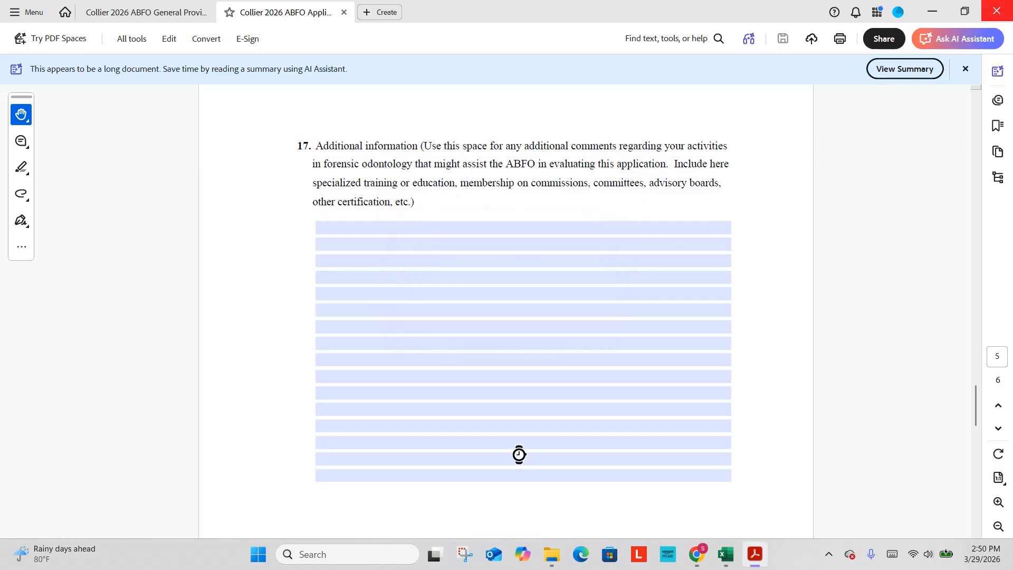
click(740, 556)
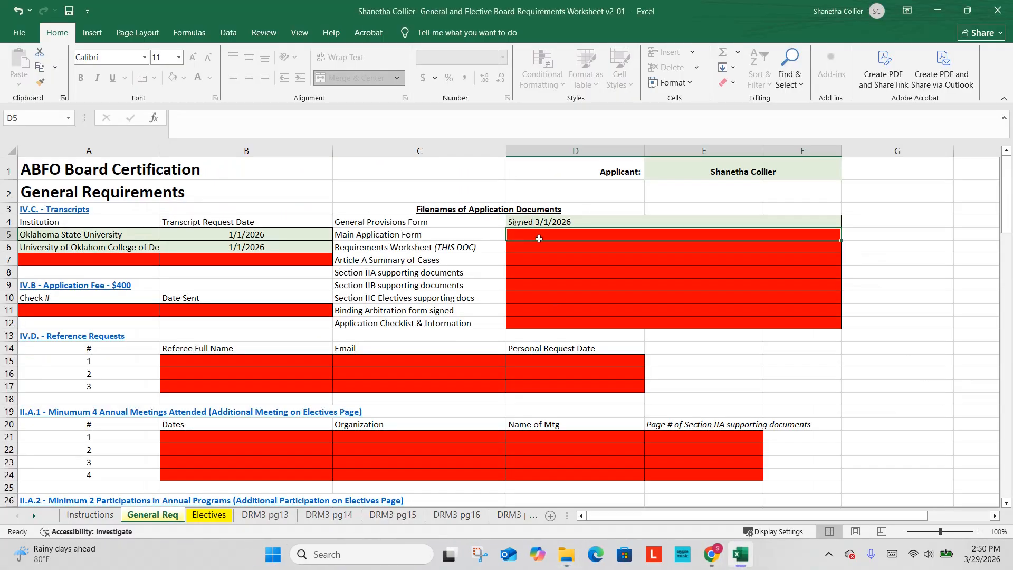
text(Signed 3/1/2026)
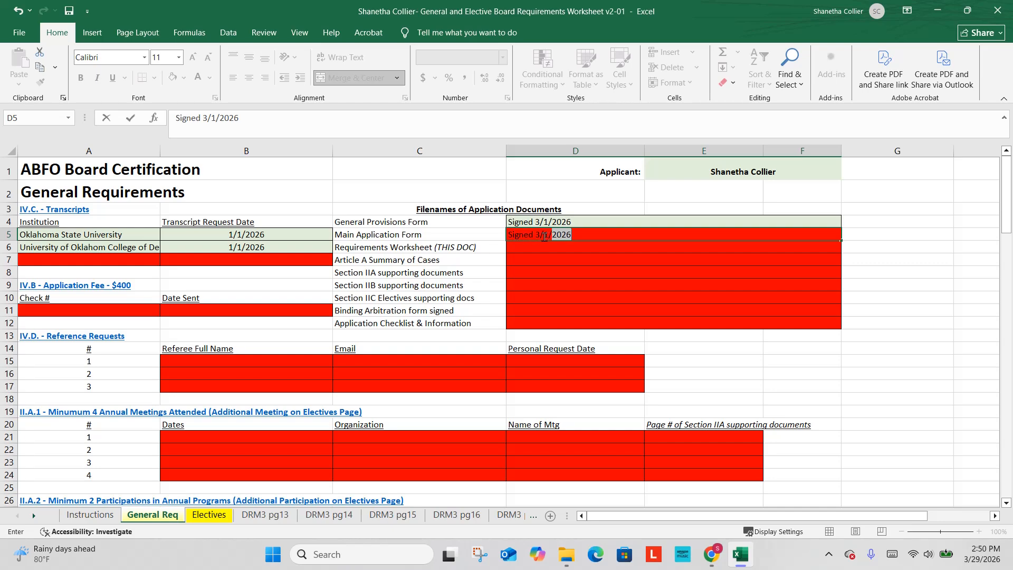
key(Return)
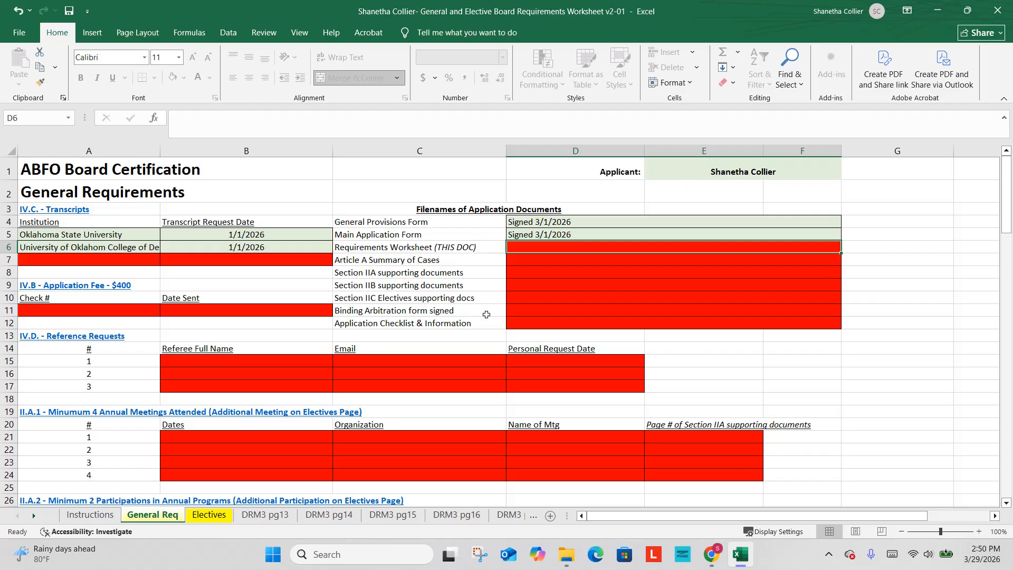
Open the Binding Arbitration Agreement PDF, read down to its signature lines, then close it.
click(570, 554)
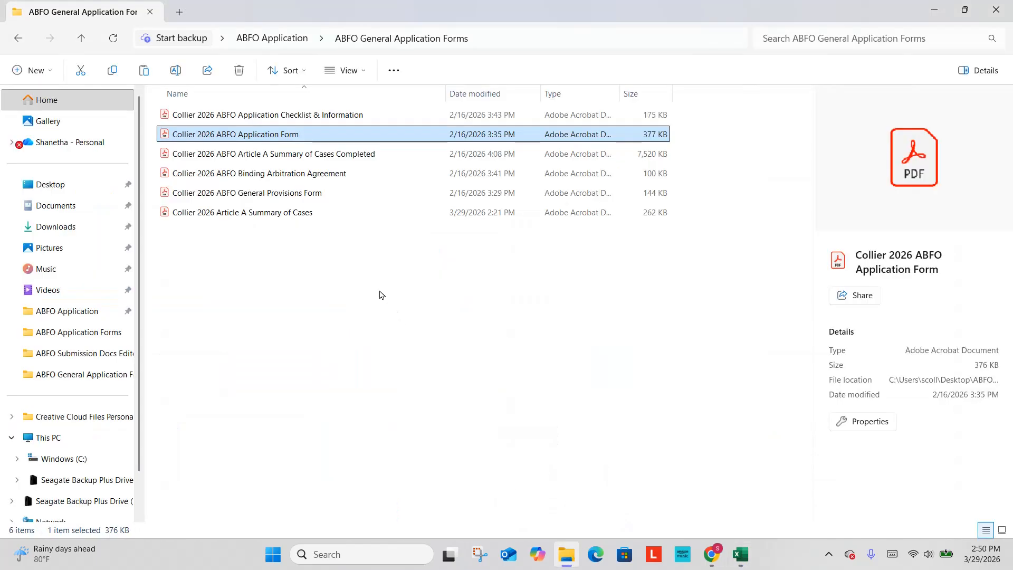
click(332, 176)
double_click(332, 176)
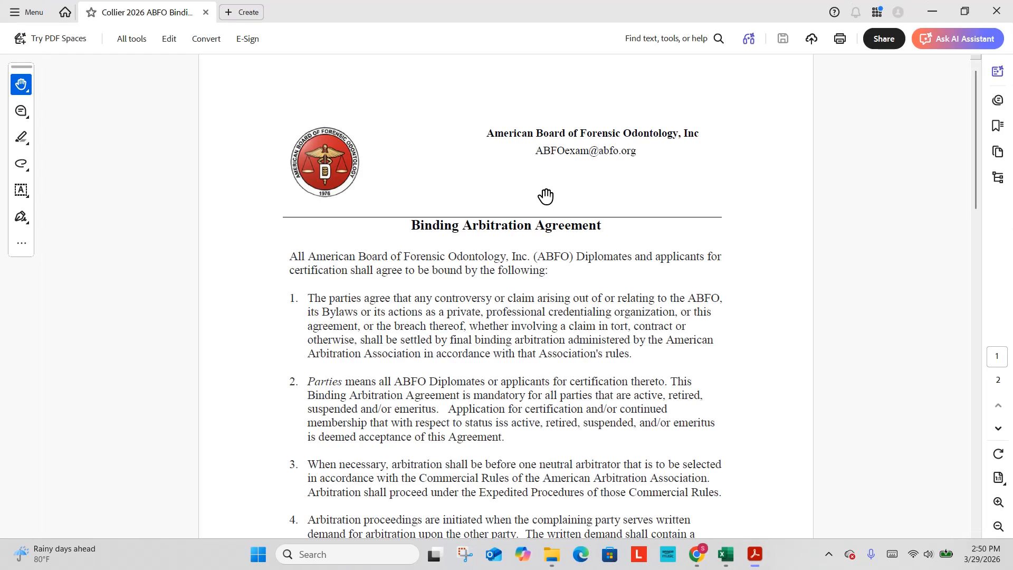
scroll(711, 132, down, 2)
scroll(711, 132, down, 20)
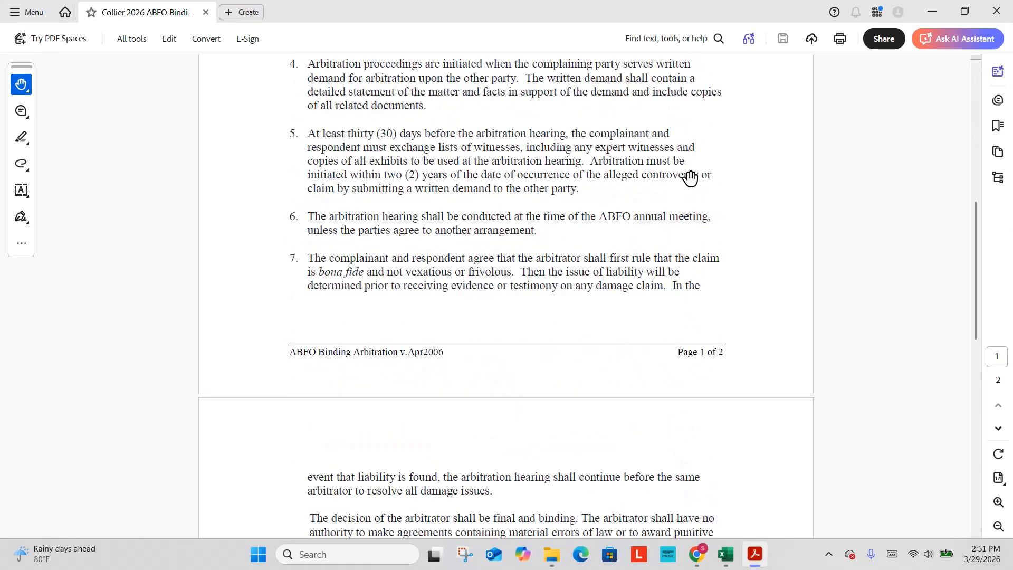
scroll(690, 181, down, 5)
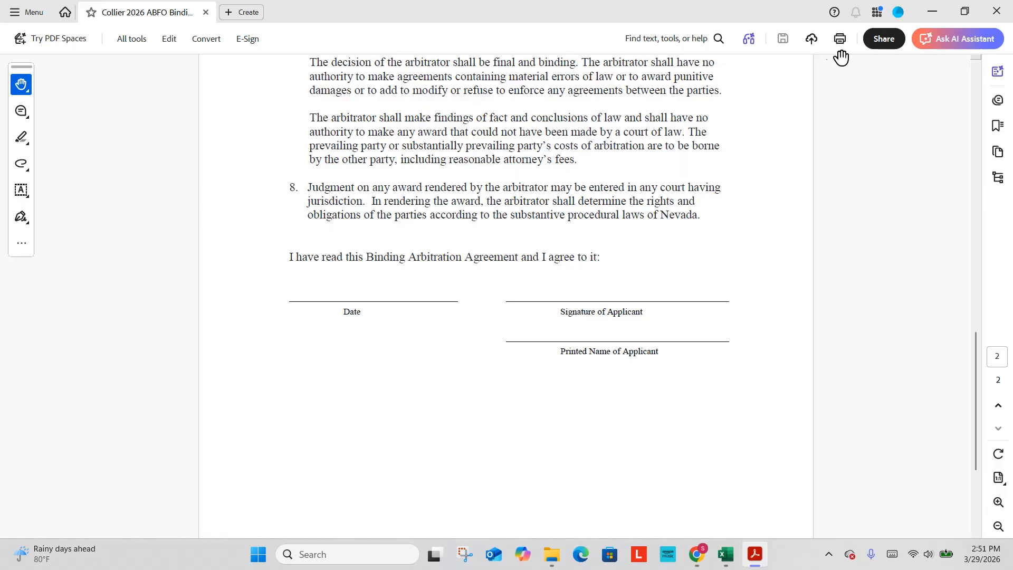
click(996, 15)
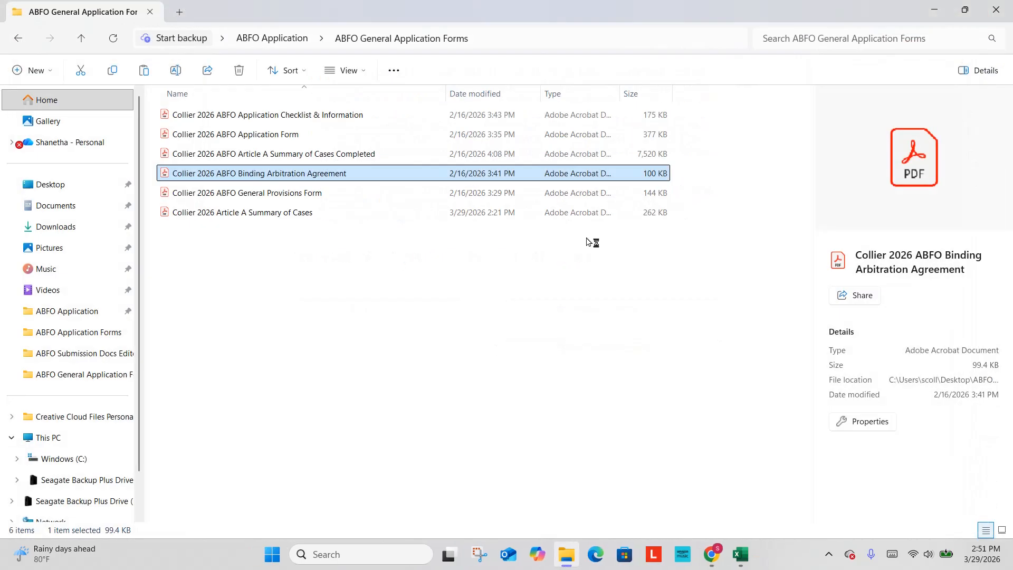
Enter 'Signed 3/1/2026' in D11 for the Binding Arbitration form.
click(747, 554)
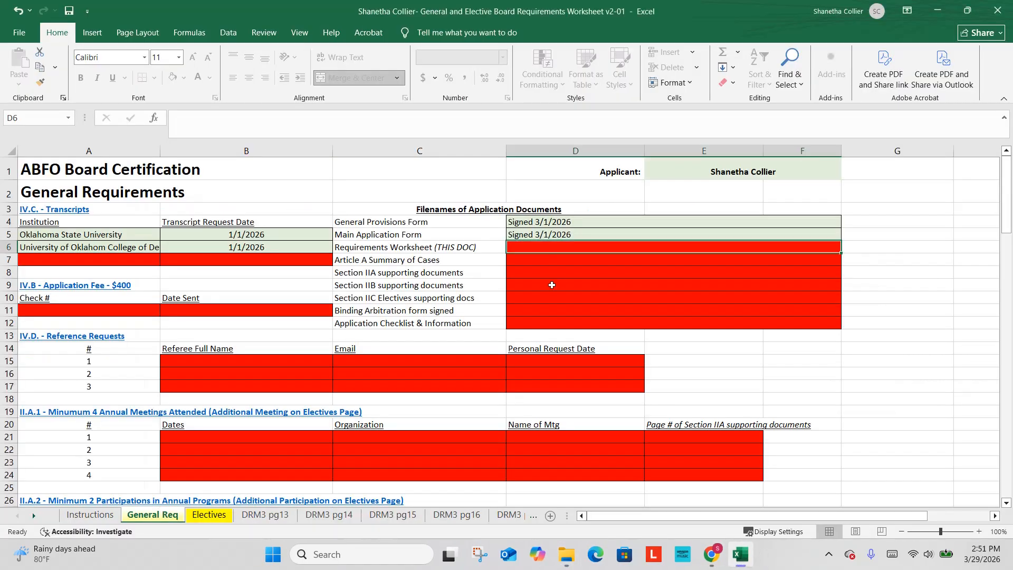
click(536, 310)
text(Signed 3/1/2026)
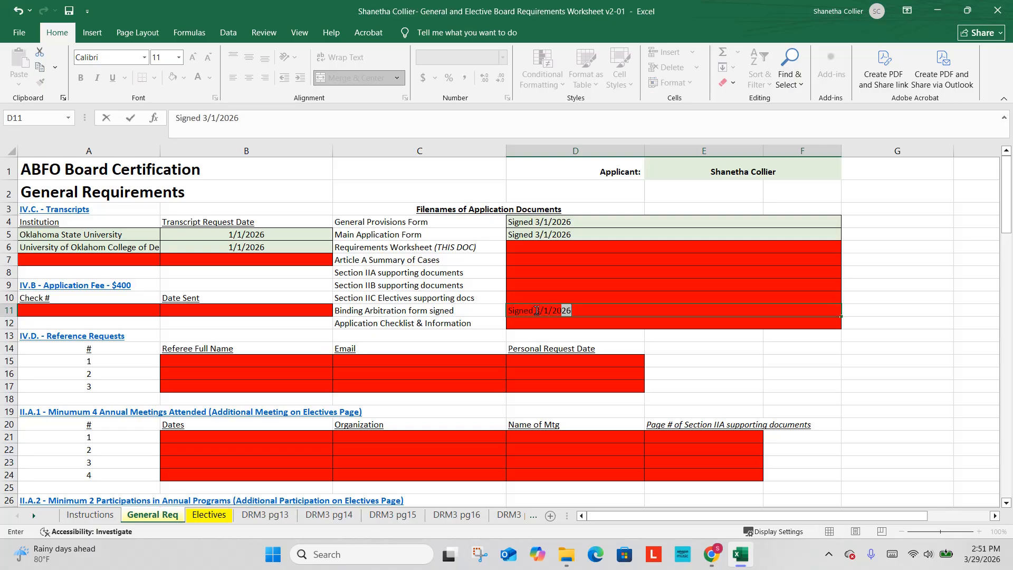
key(Return)
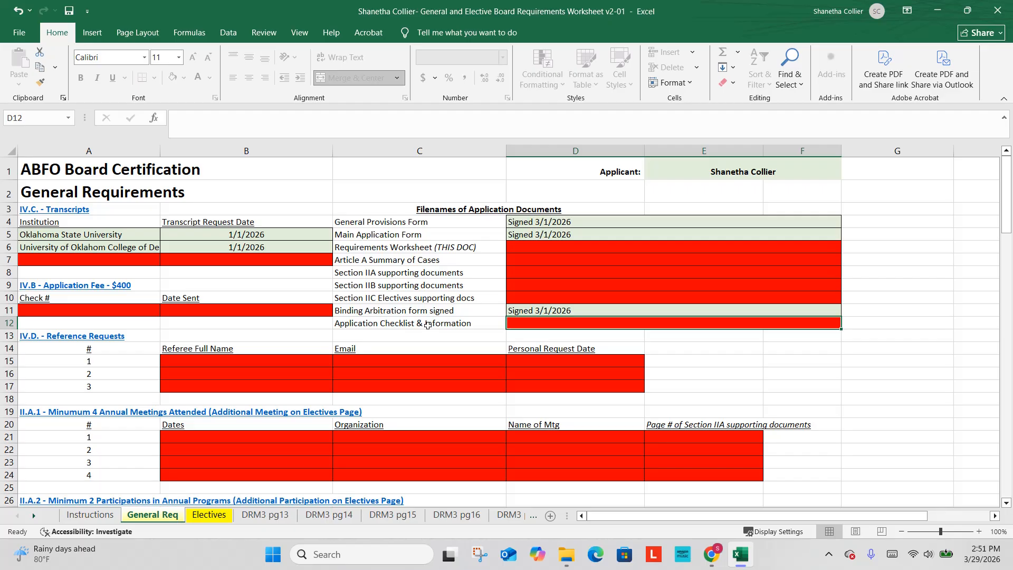
click(566, 555)
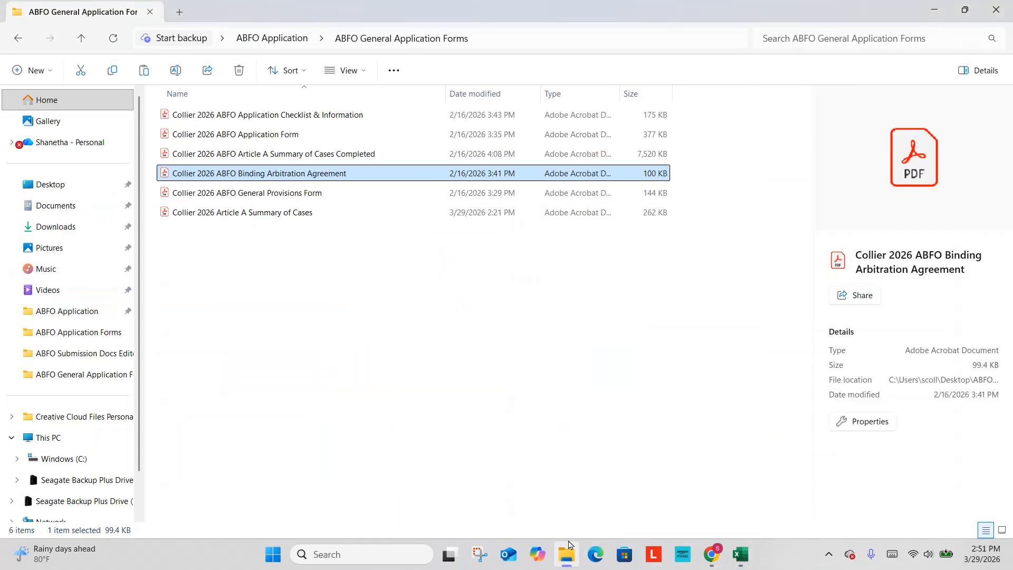
click(284, 122)
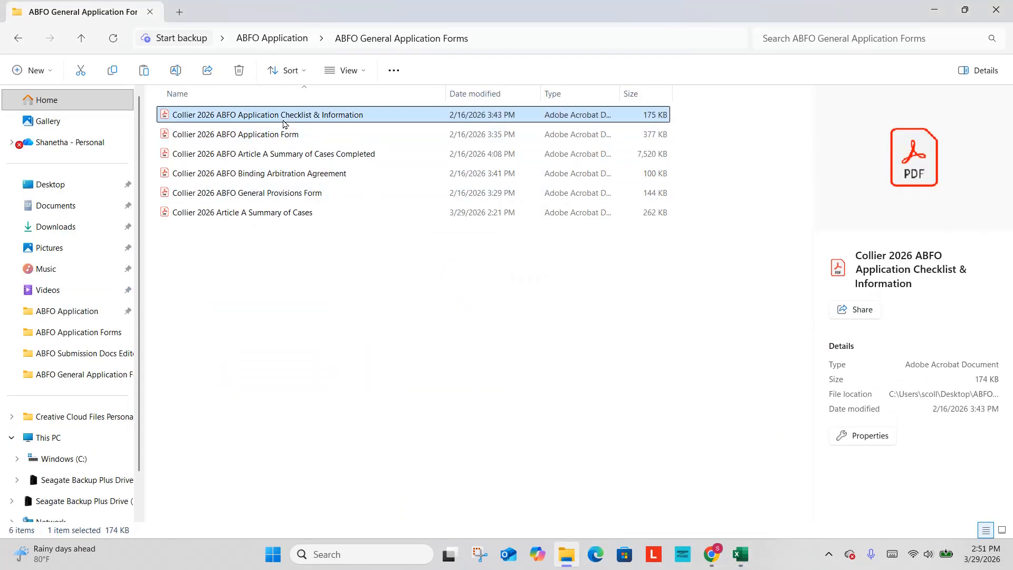
double_click(284, 124)
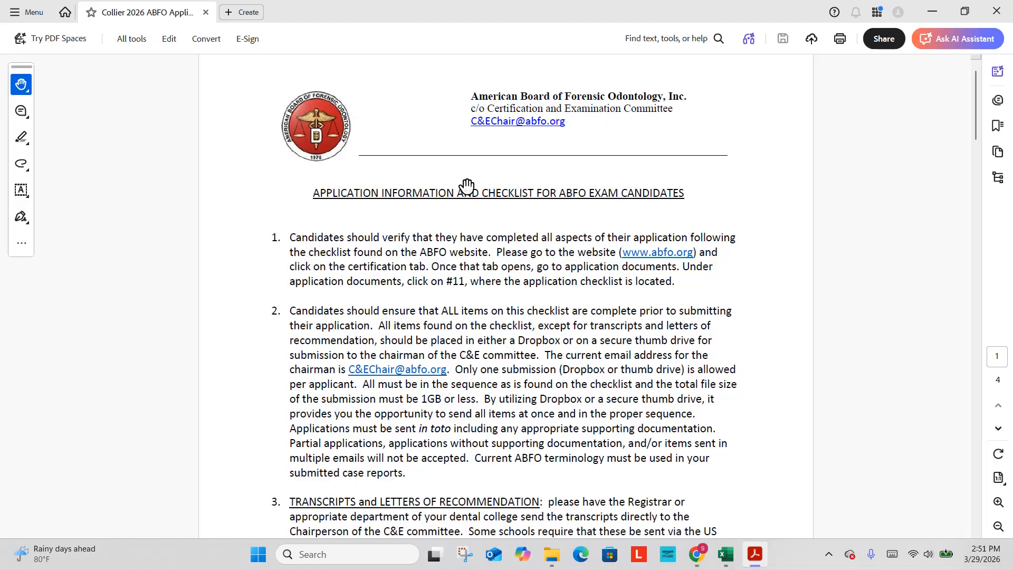
scroll(554, 186, down, 3)
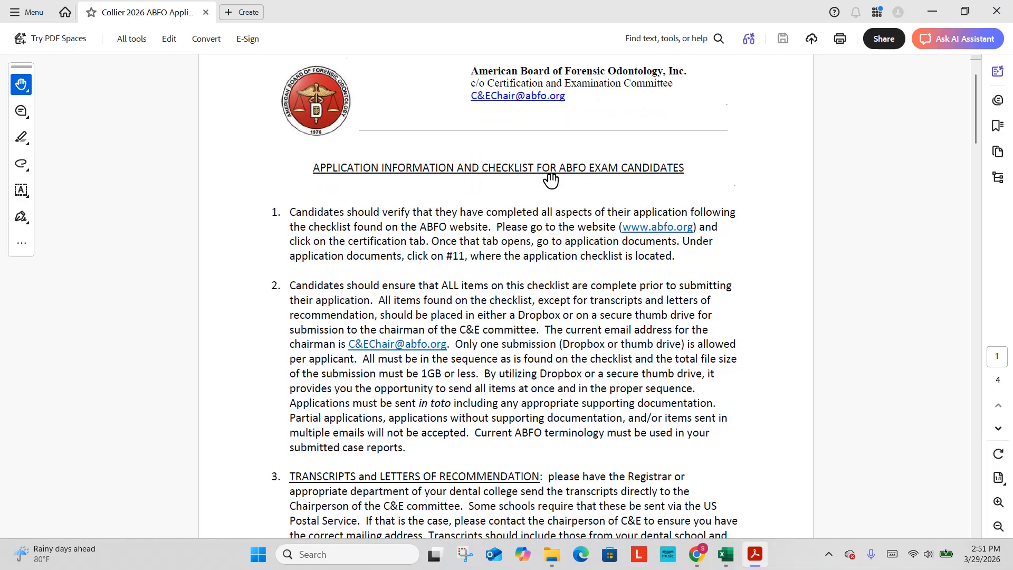
scroll(535, 250, down, 3)
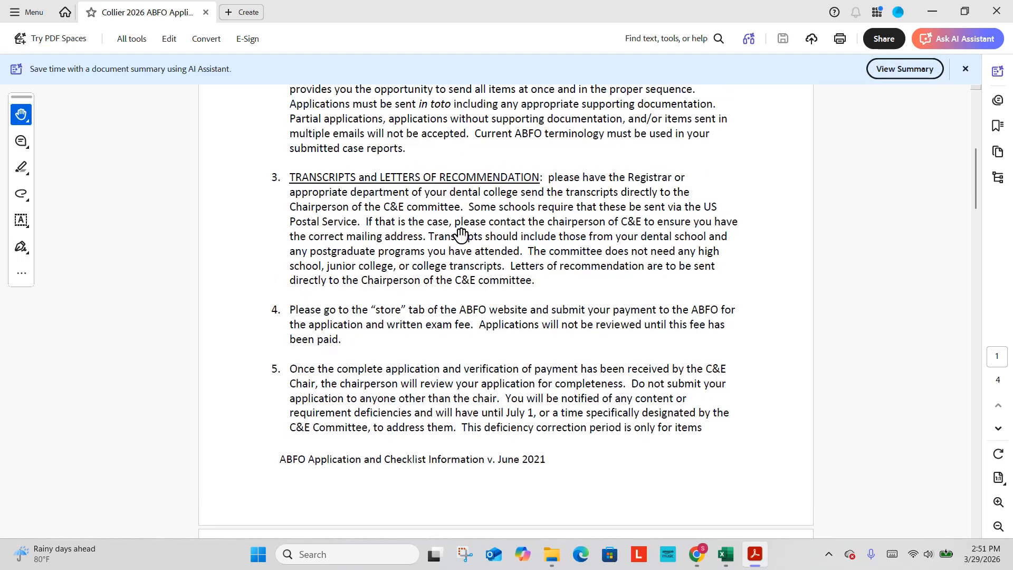
scroll(522, 219, down, 1)
scroll(531, 219, down, 6)
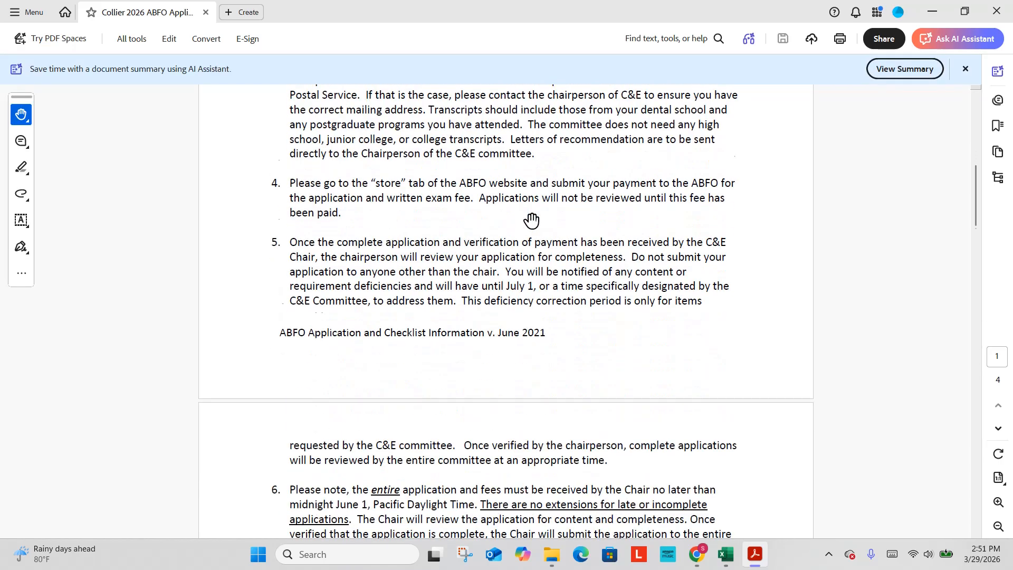
scroll(549, 271, down, 1)
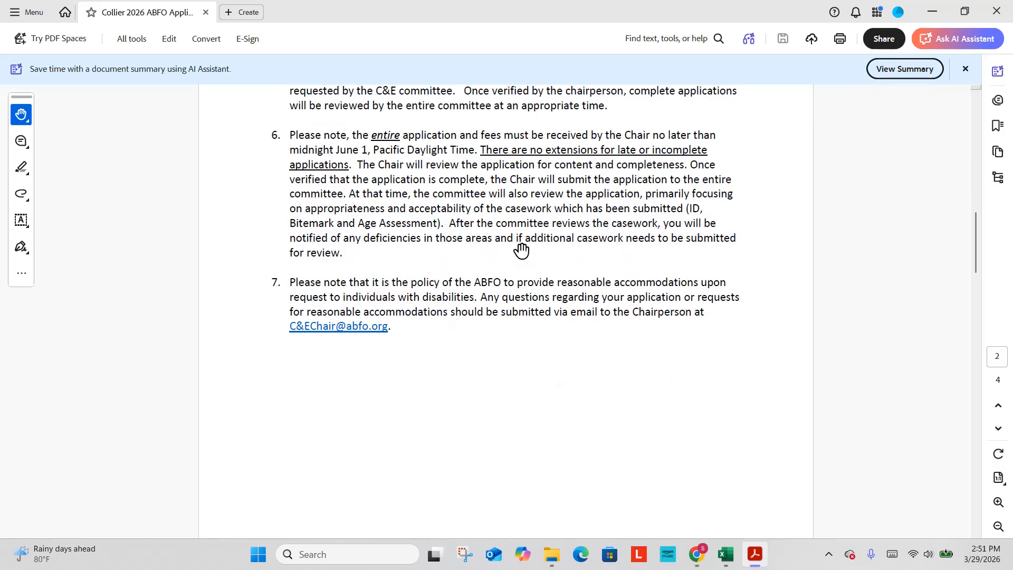
scroll(522, 250, down, 10)
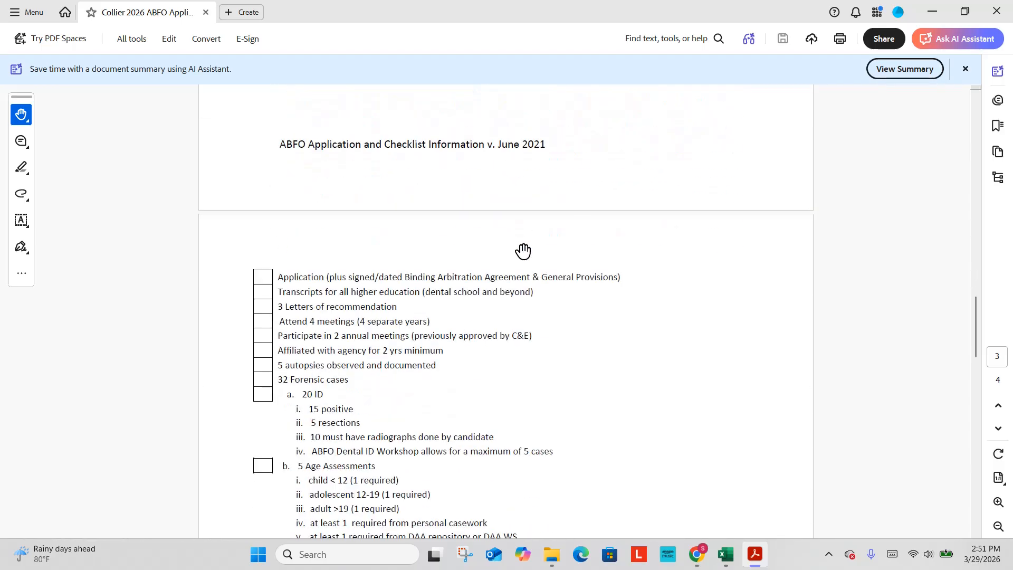
scroll(288, 185, down, 2)
scroll(365, 233, down, 1)
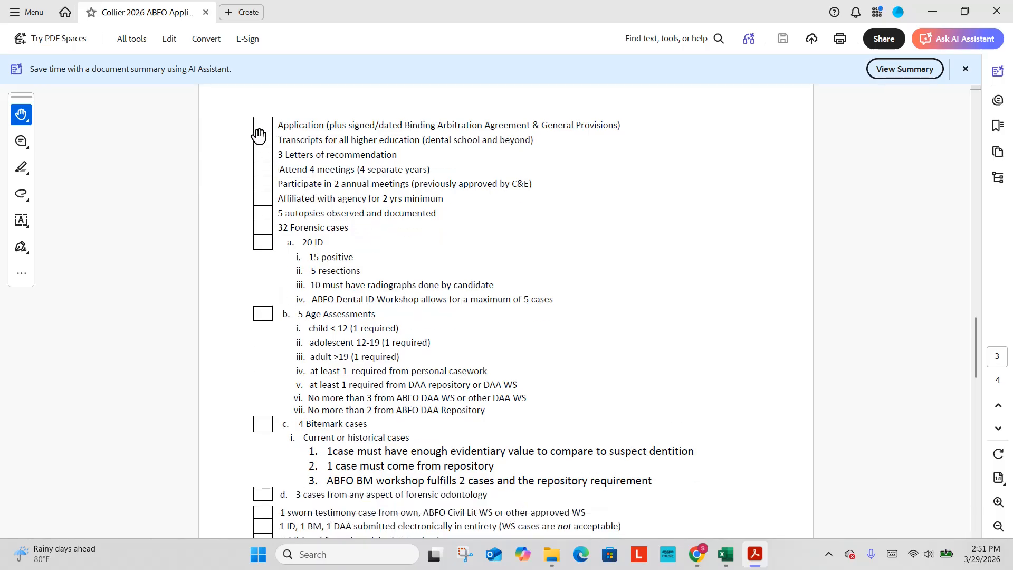
scroll(258, 135, down, 15)
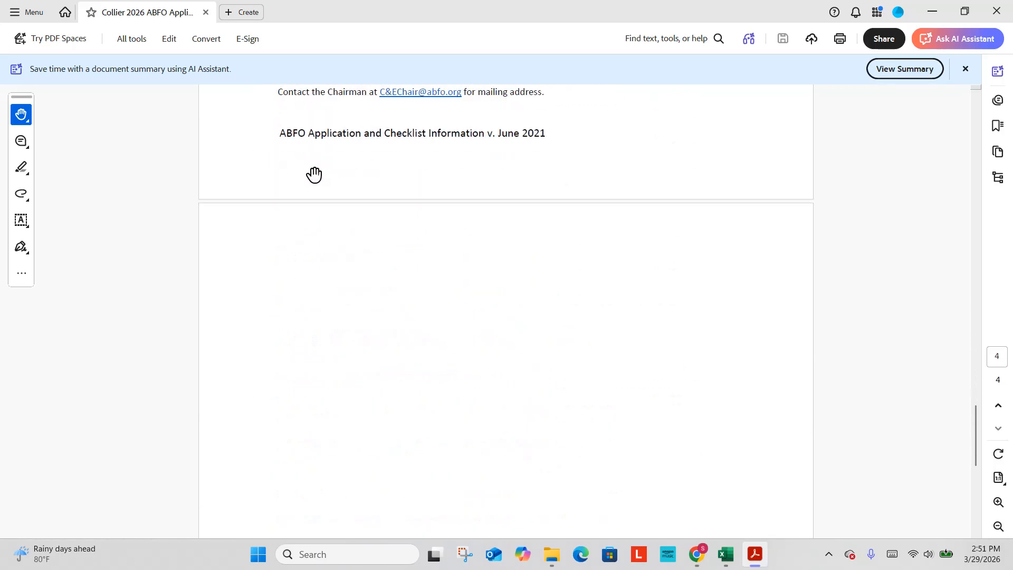
scroll(315, 174, down, 6)
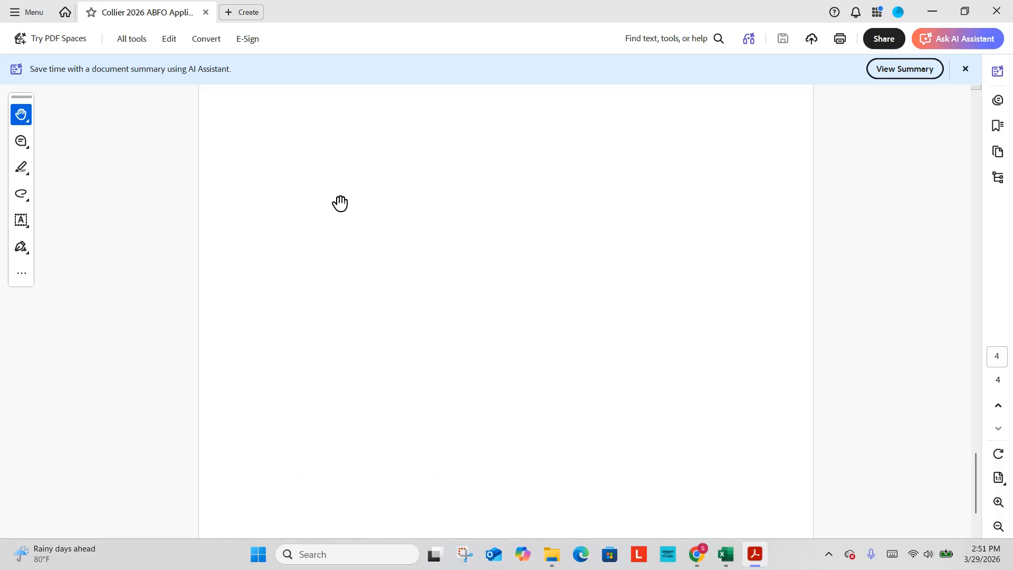
scroll(340, 202, up, 10)
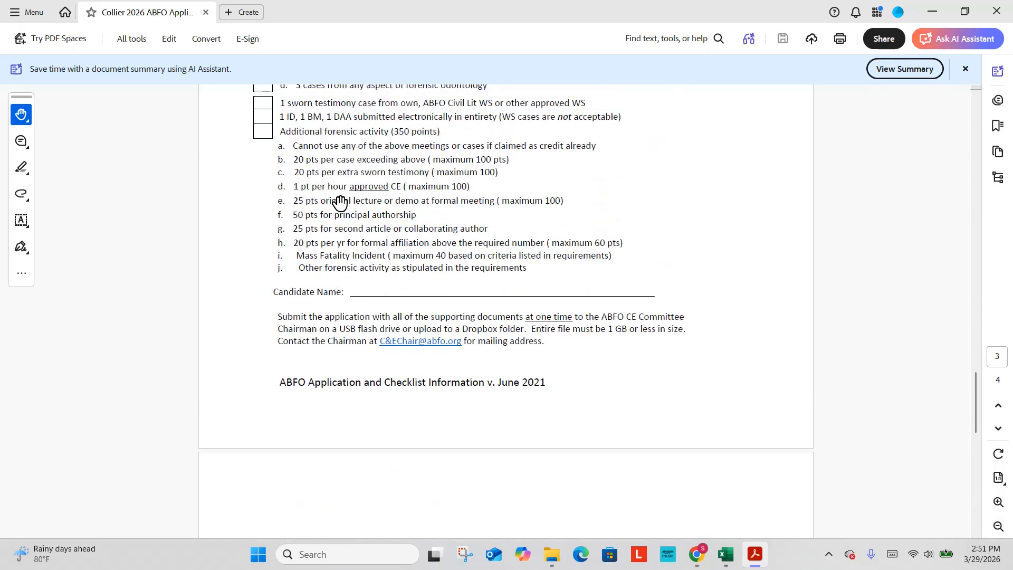
scroll(340, 202, up, 2)
scroll(340, 203, up, 4)
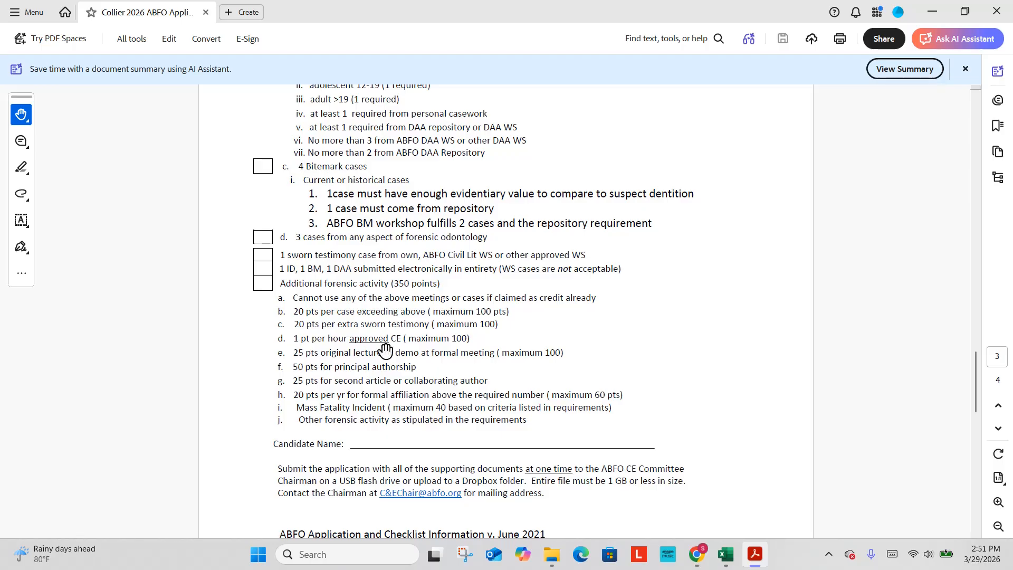
scroll(357, 335, up, 8)
scroll(272, 170, up, 5)
scroll(273, 238, down, 12)
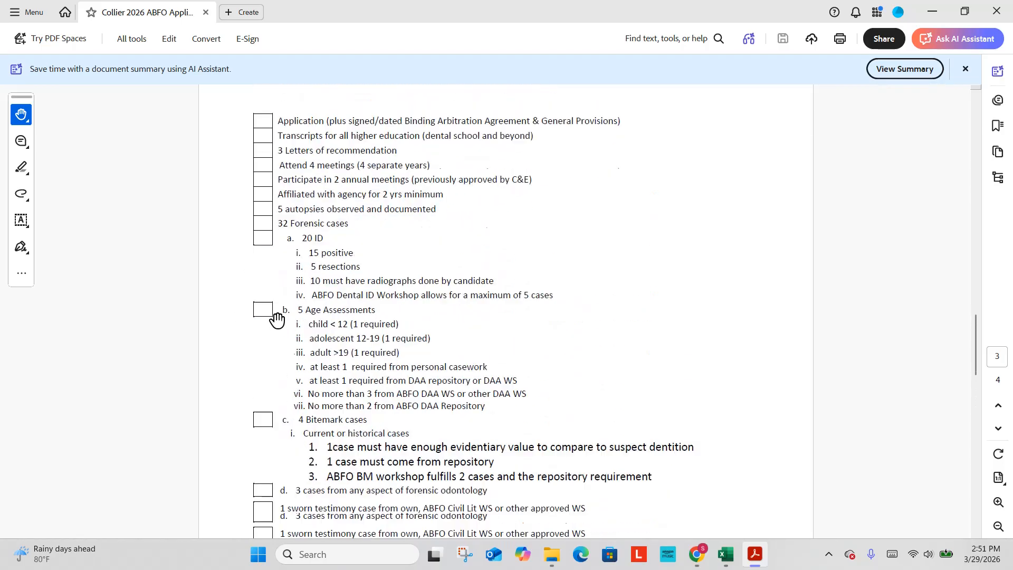
scroll(257, 300, down, 7)
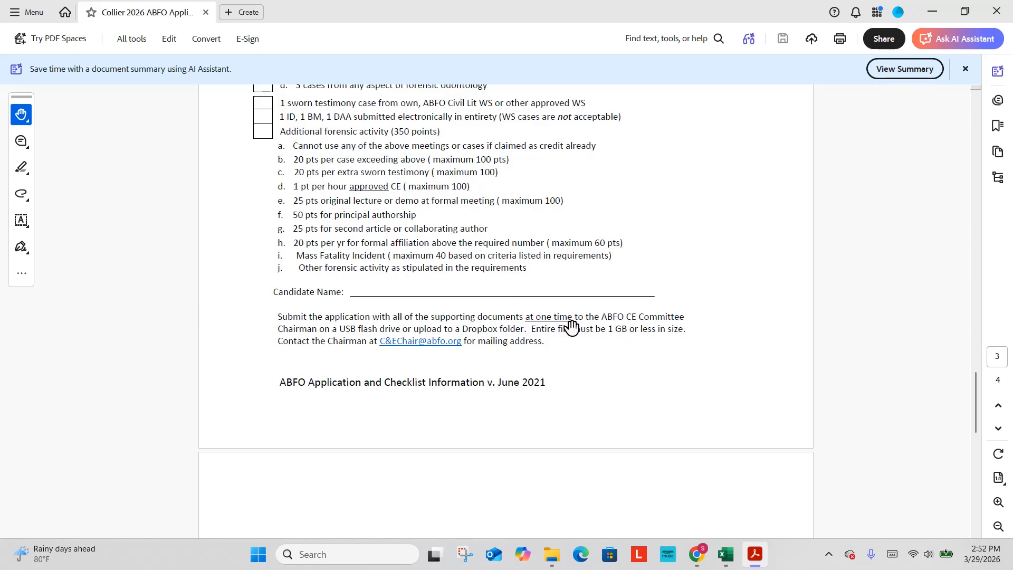
scroll(554, 338, up, 3)
scroll(547, 349, up, 5)
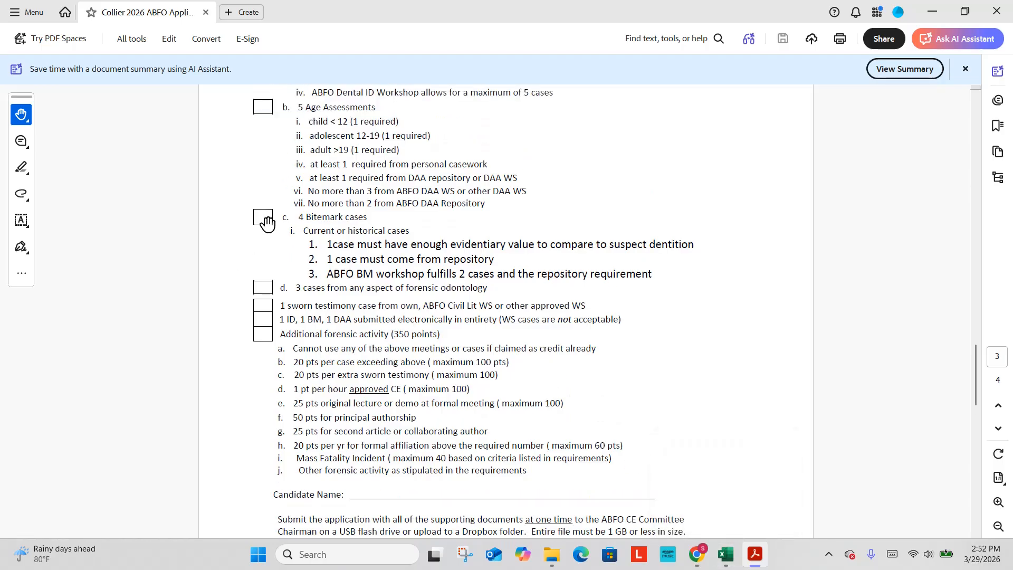
scroll(369, 320, up, 6)
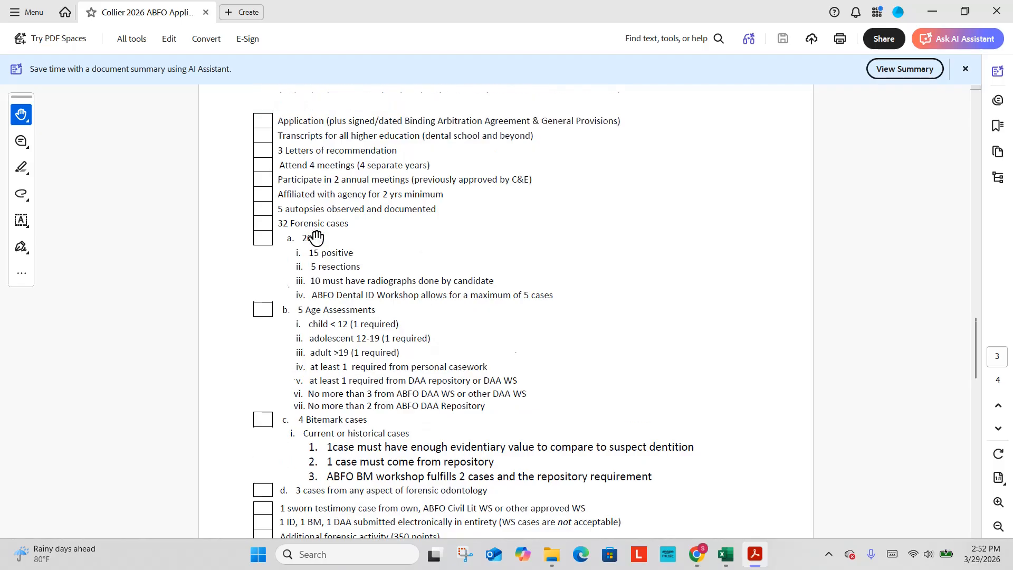
scroll(317, 234, up, 10)
scroll(316, 238, up, 10)
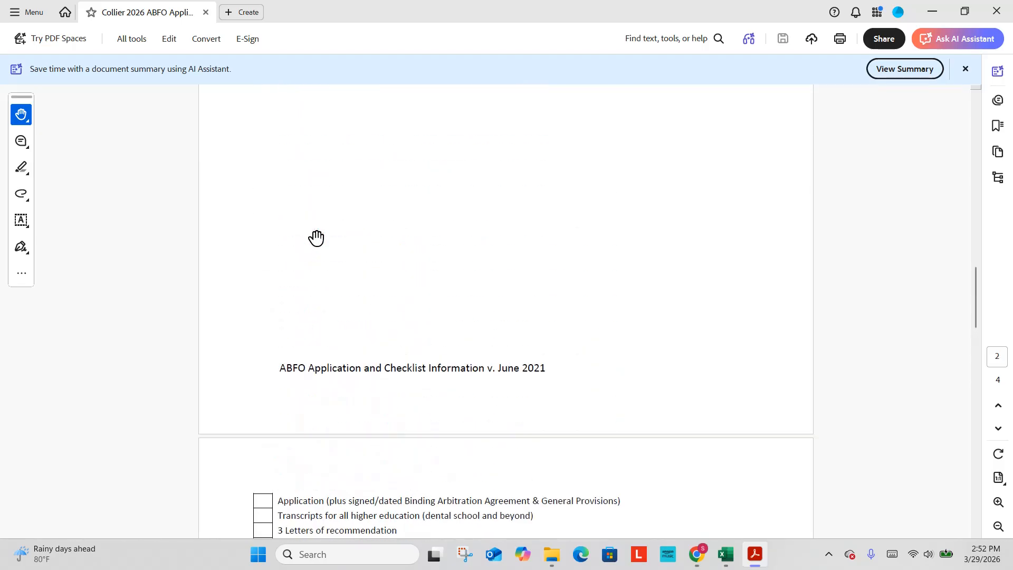
Enter 'Reviewed 3/1/2026' in D12 for the Application Checklist & Information.
click(729, 563)
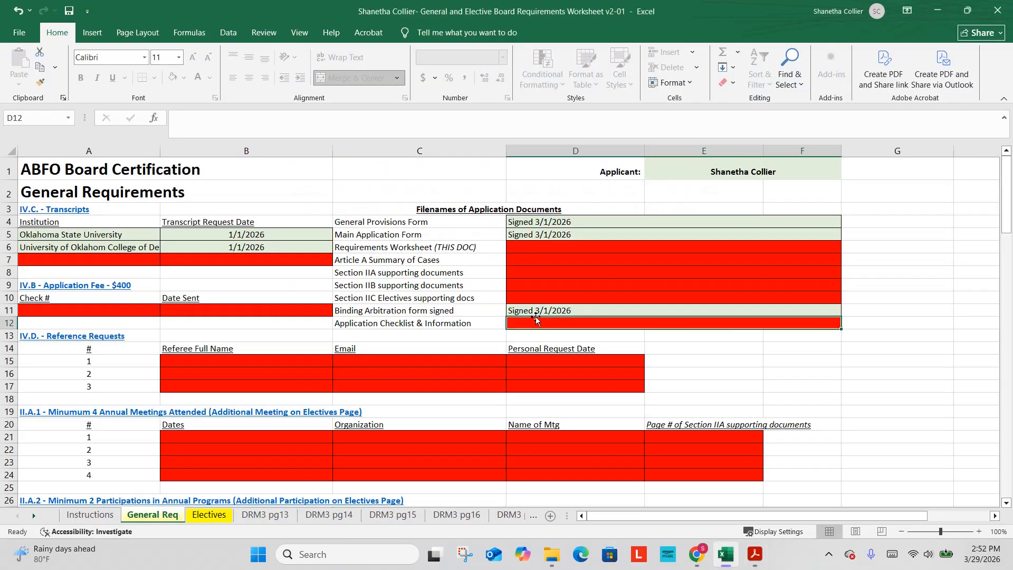
text(Reviewed)
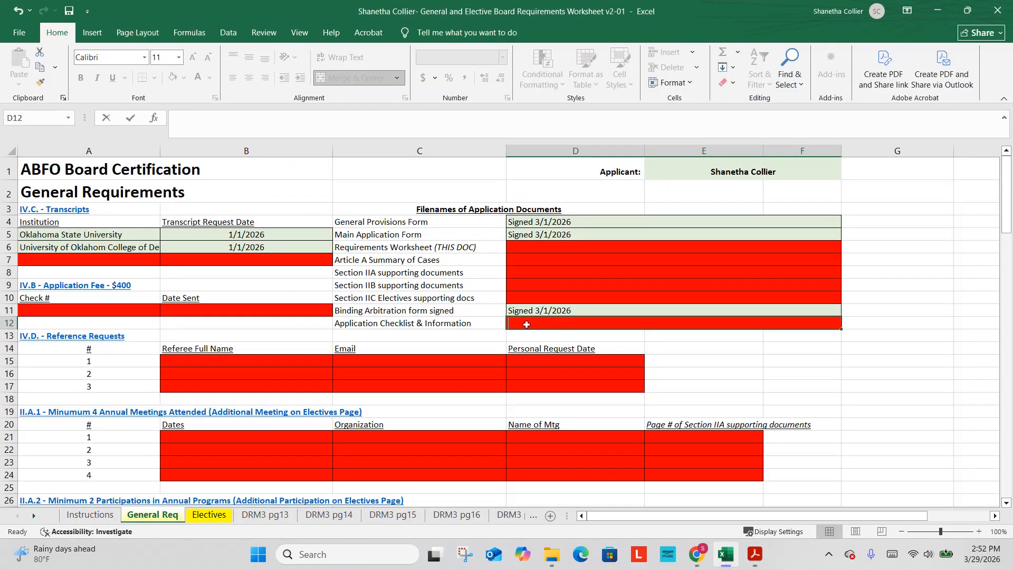
text( 3/1/2026)
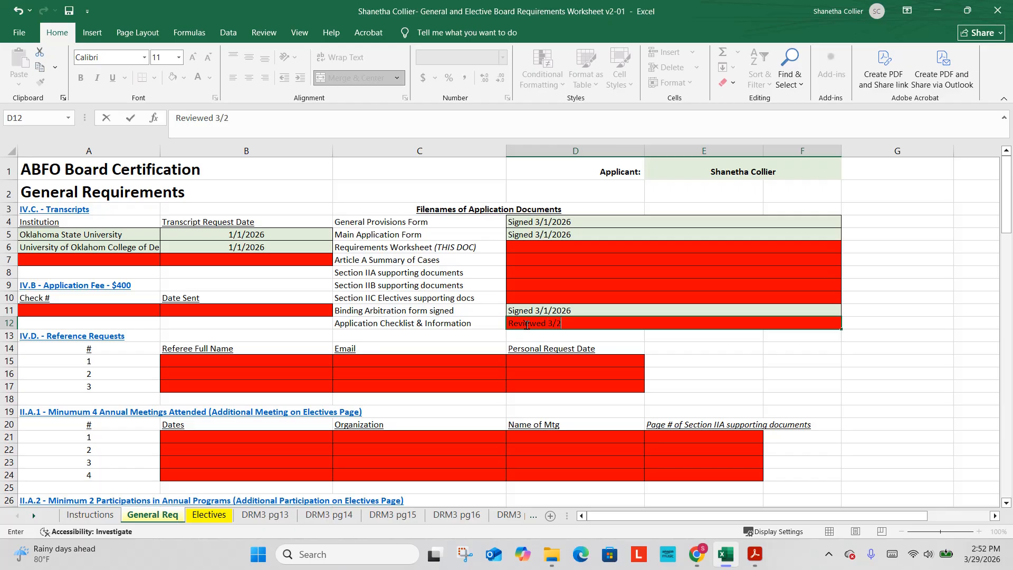
key(ctrl+Return)
key(Down)
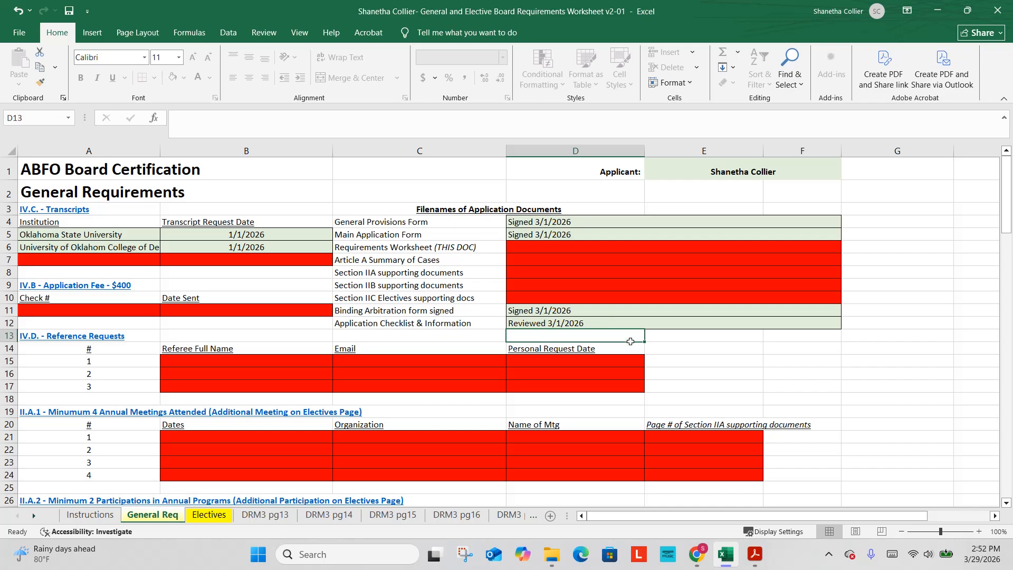
Scroll through the page 1 application instructions in Acrobat, then close the PDF.
click(754, 554)
scroll(653, 409, up, 15)
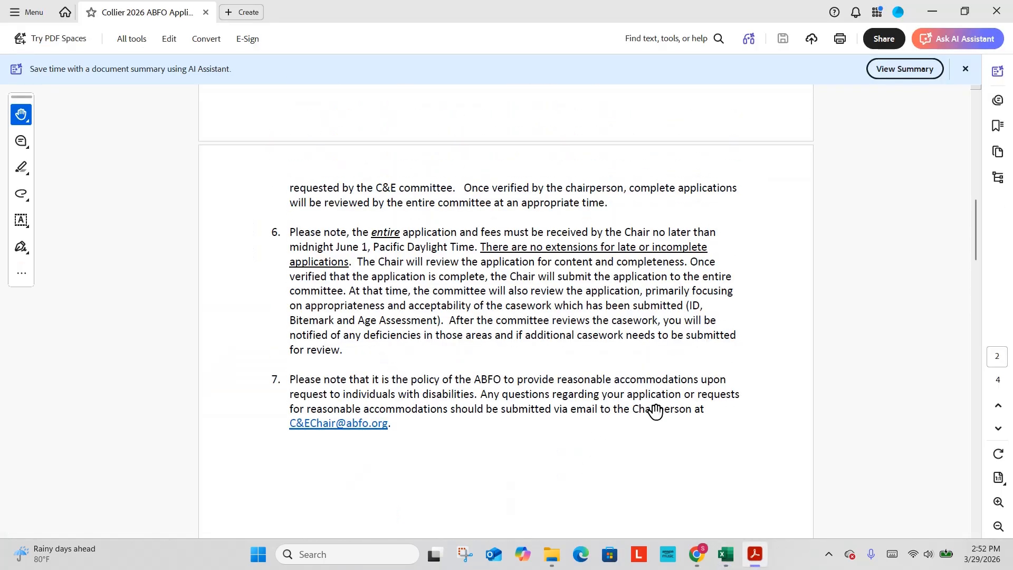
scroll(660, 401, up, 3)
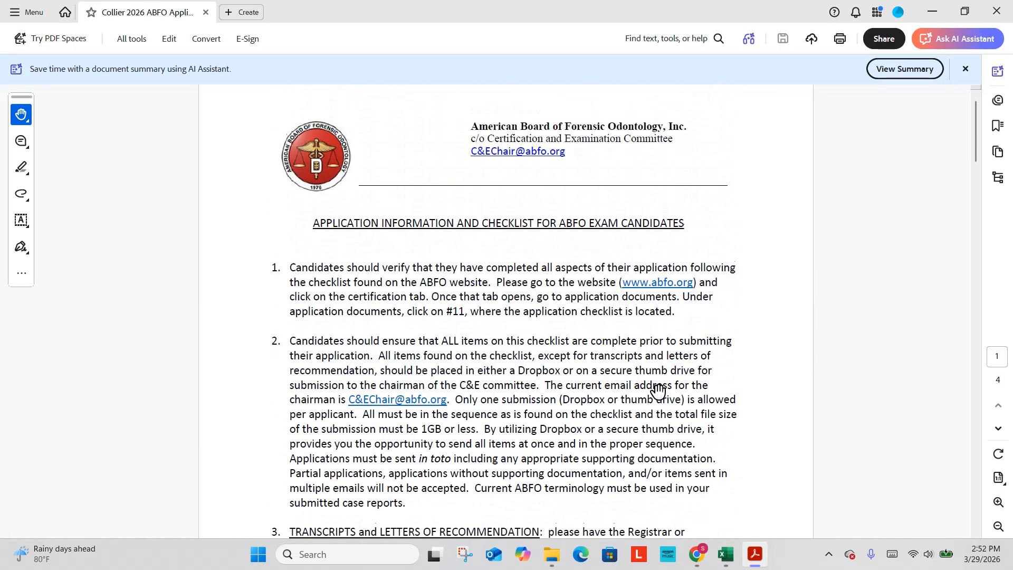
scroll(537, 334, down, 15)
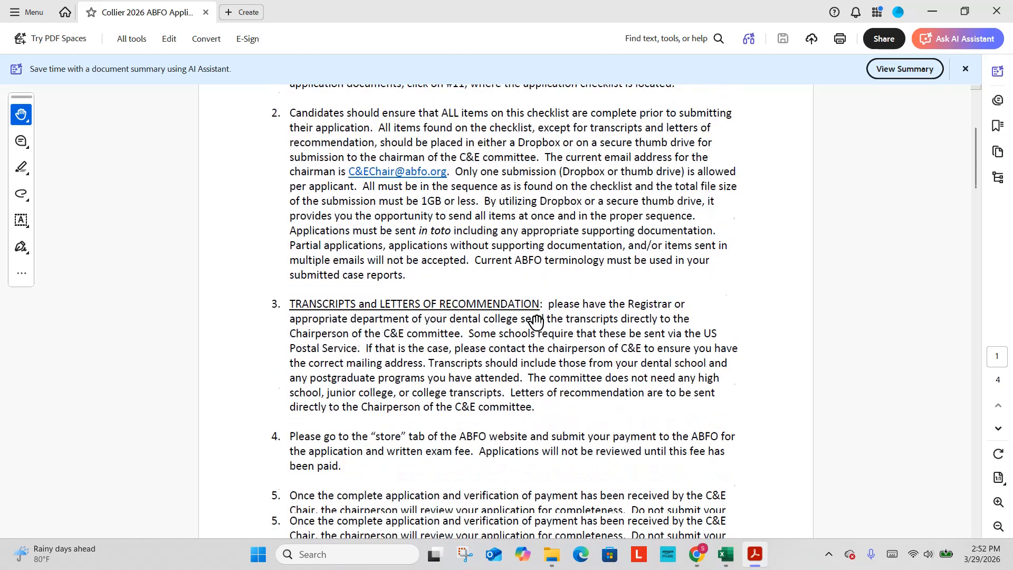
scroll(539, 317, down, 4)
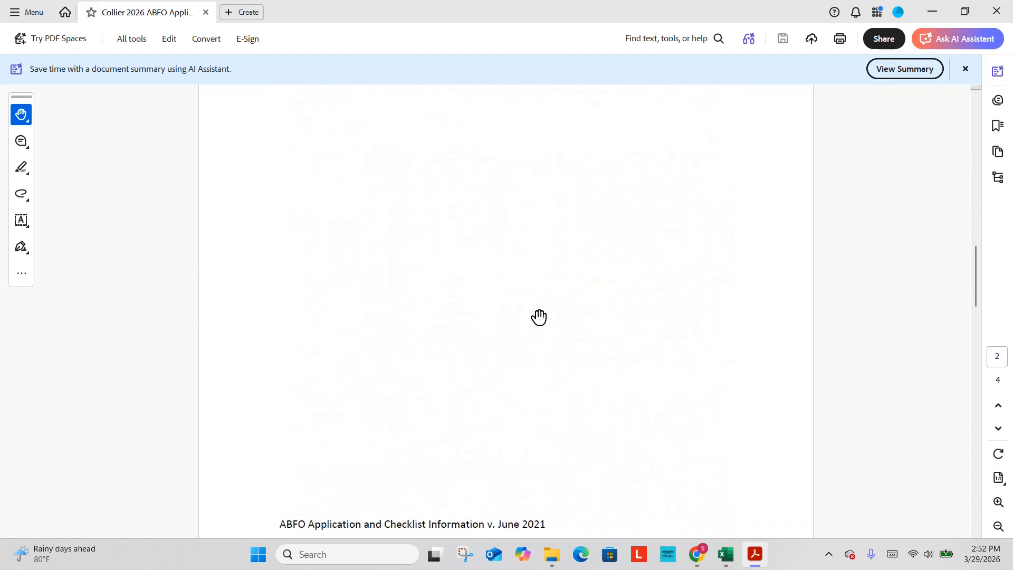
scroll(539, 317, up, 9)
scroll(539, 315, up, 12)
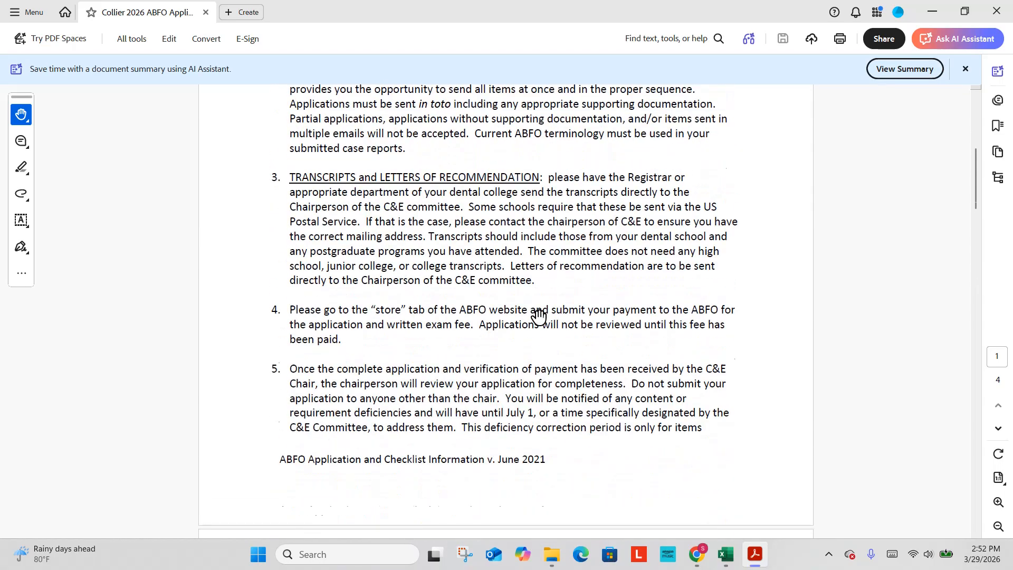
click(1005, 8)
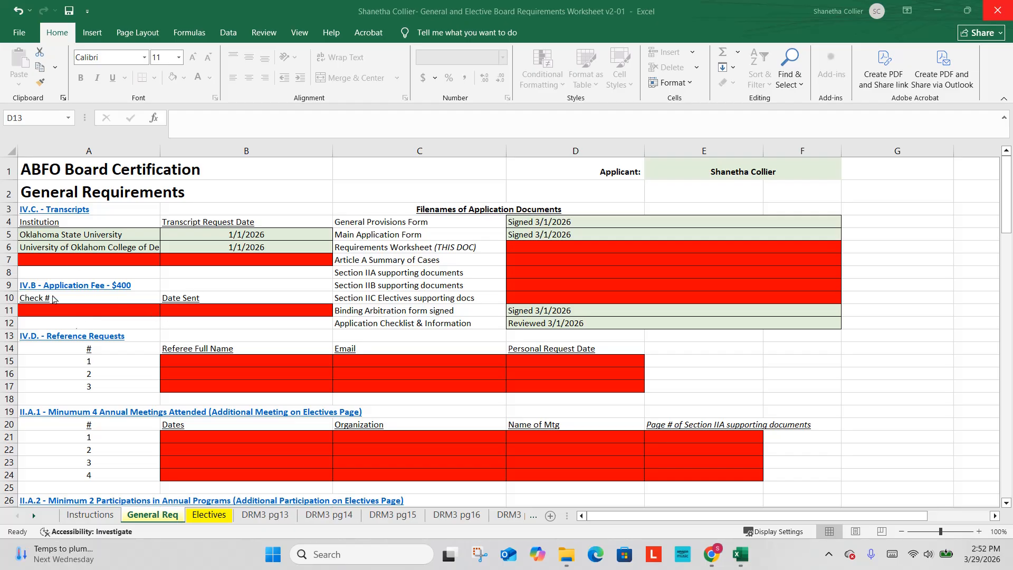
Go to the ABFO site's store page listing the $400.00 Application and Written Exam Fee.
click(711, 554)
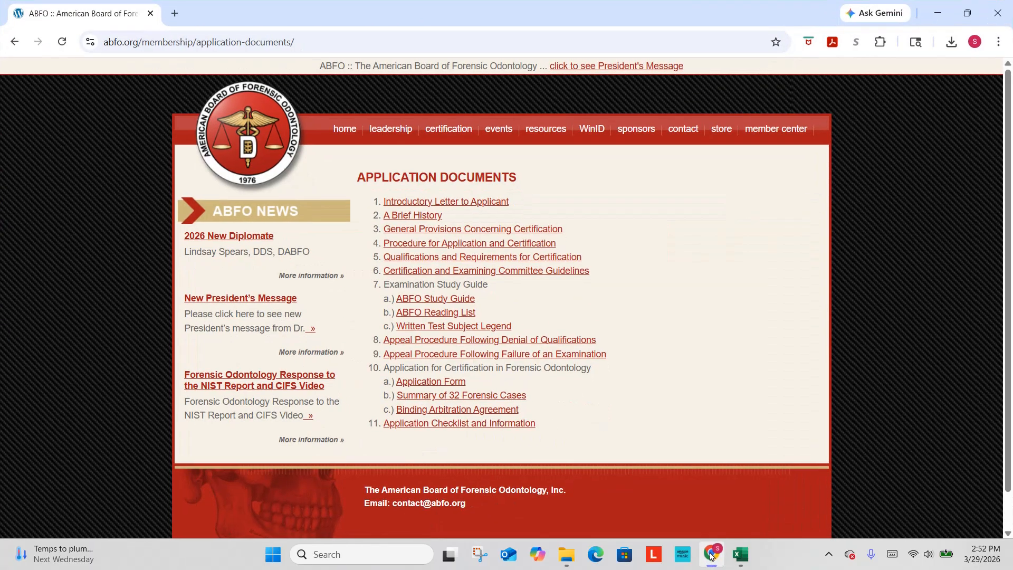
click(730, 154)
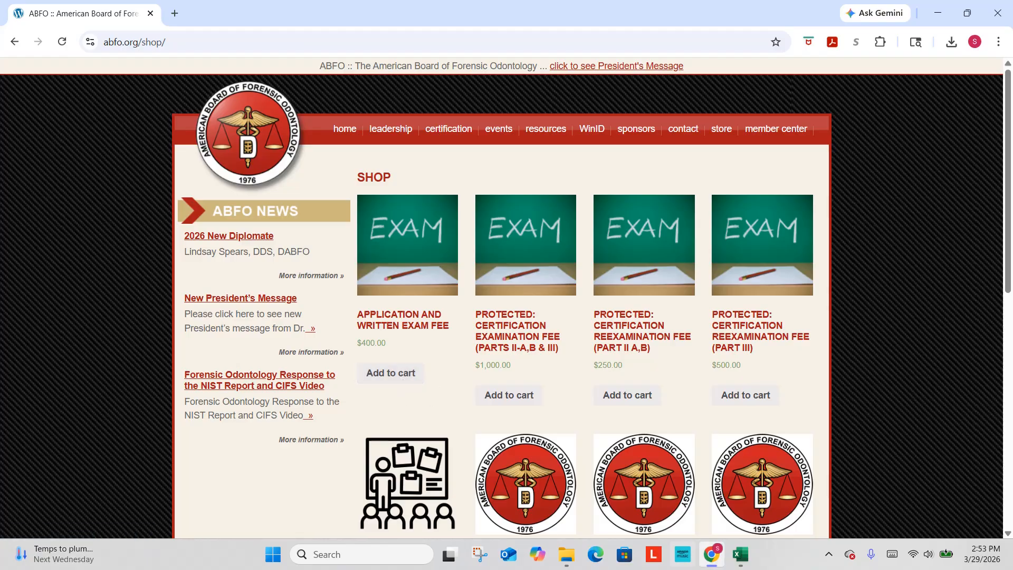
mouse_move(740, 563)
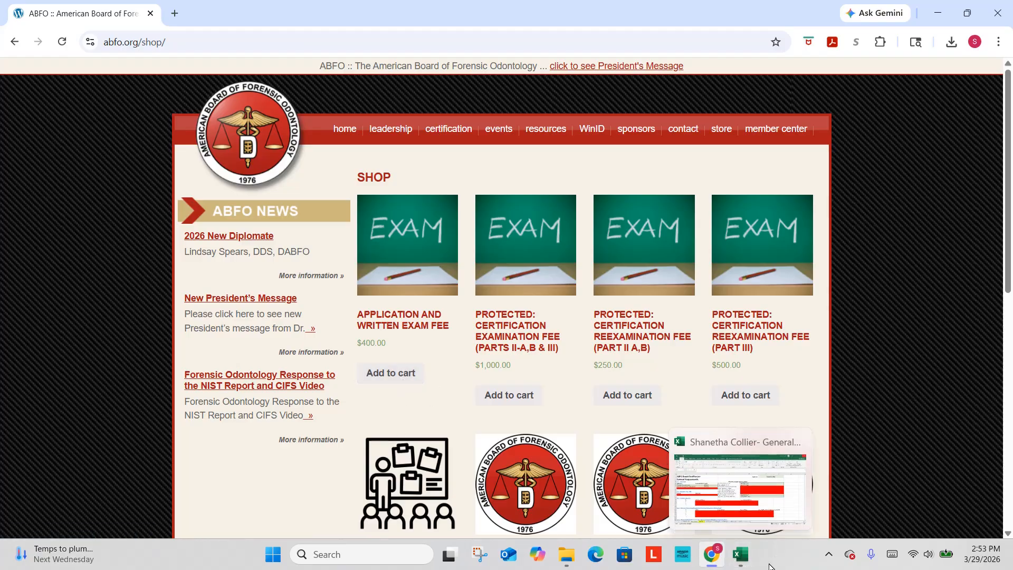
Record the application fee as paid Online with date sent 3/29/2026 in A11:B11.
click(742, 558)
click(129, 311)
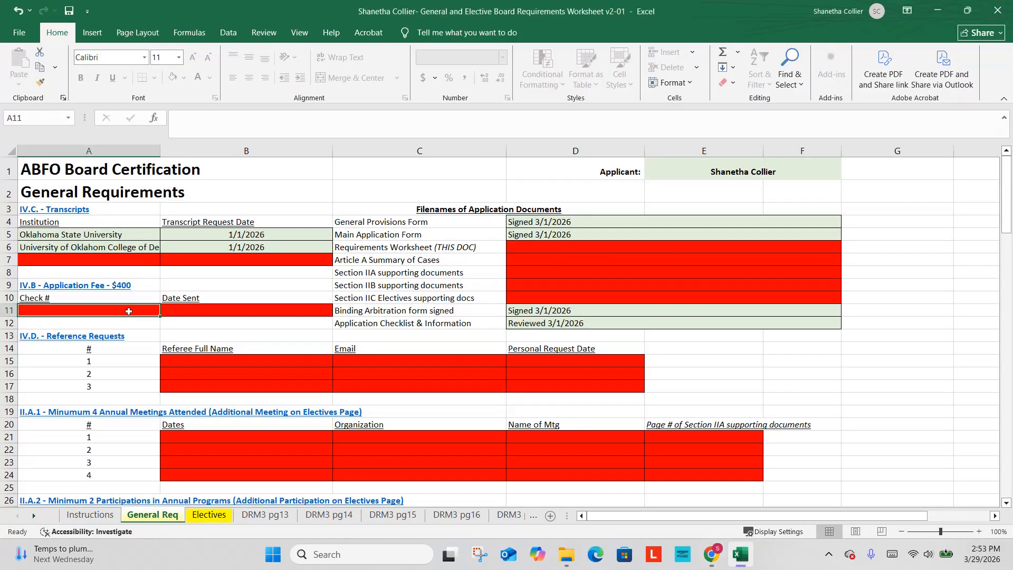
text(On)
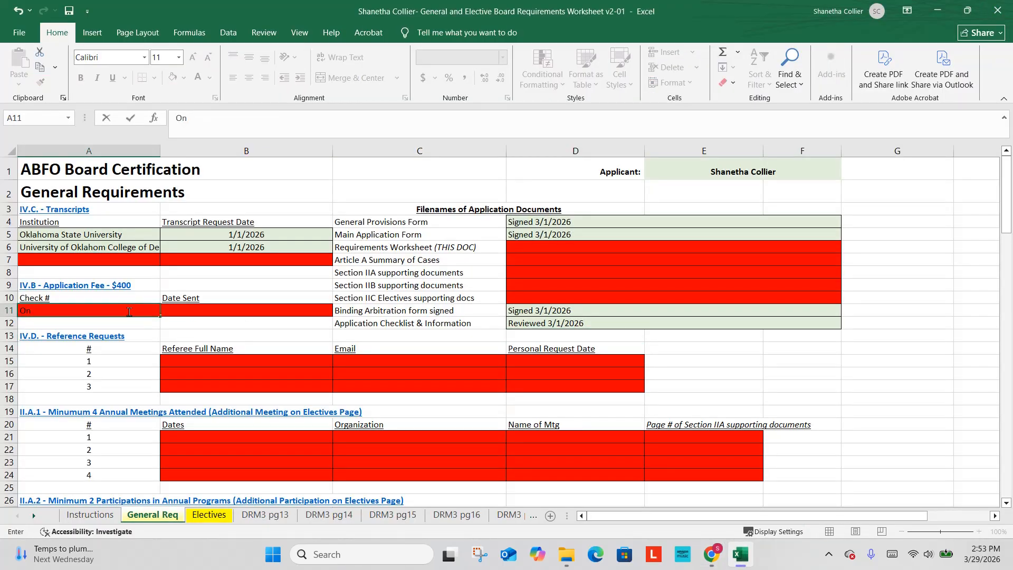
text(line)
key(Tab)
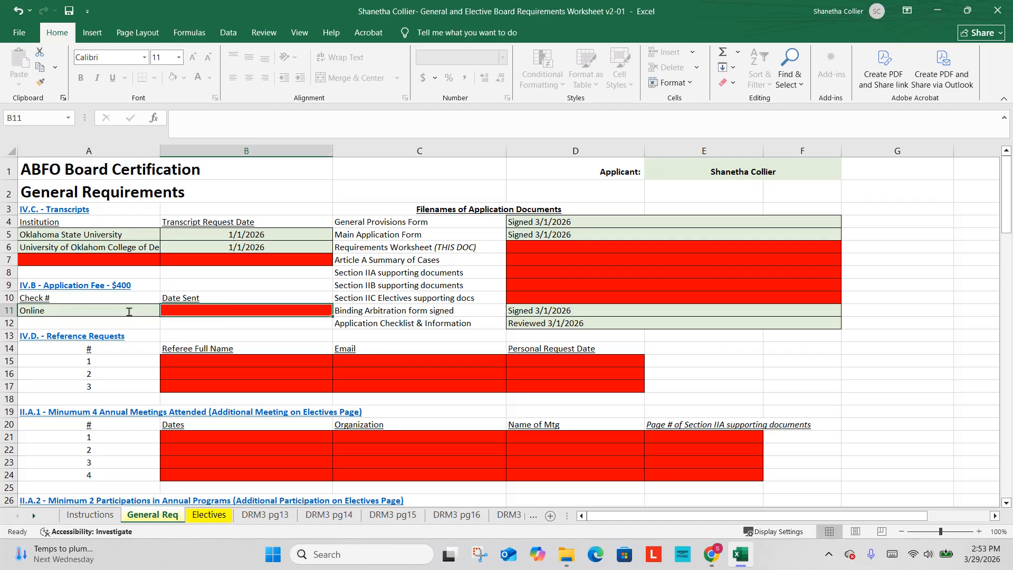
text(3/)
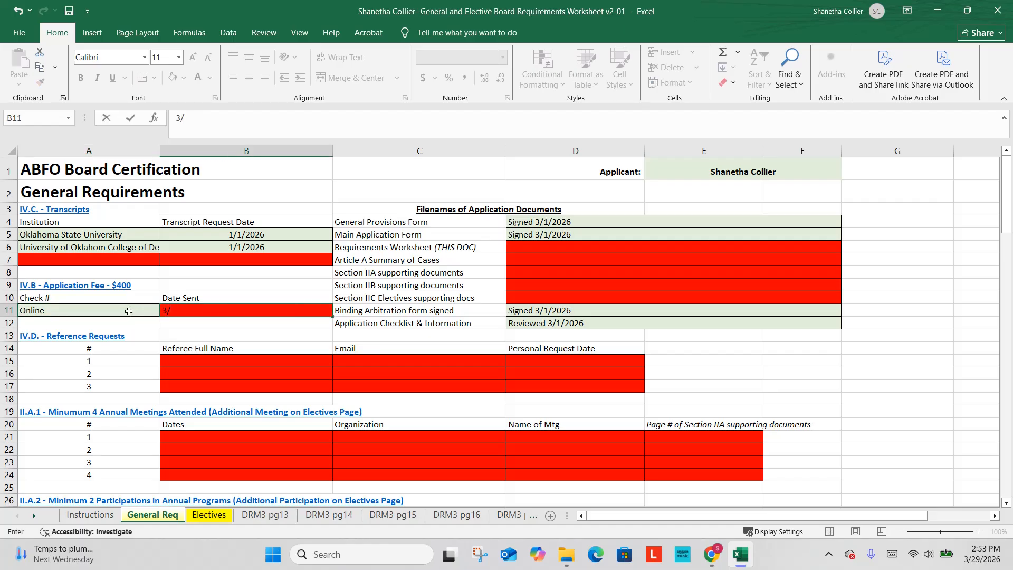
text(29/20267)
key(BackSpace)
key(Return)
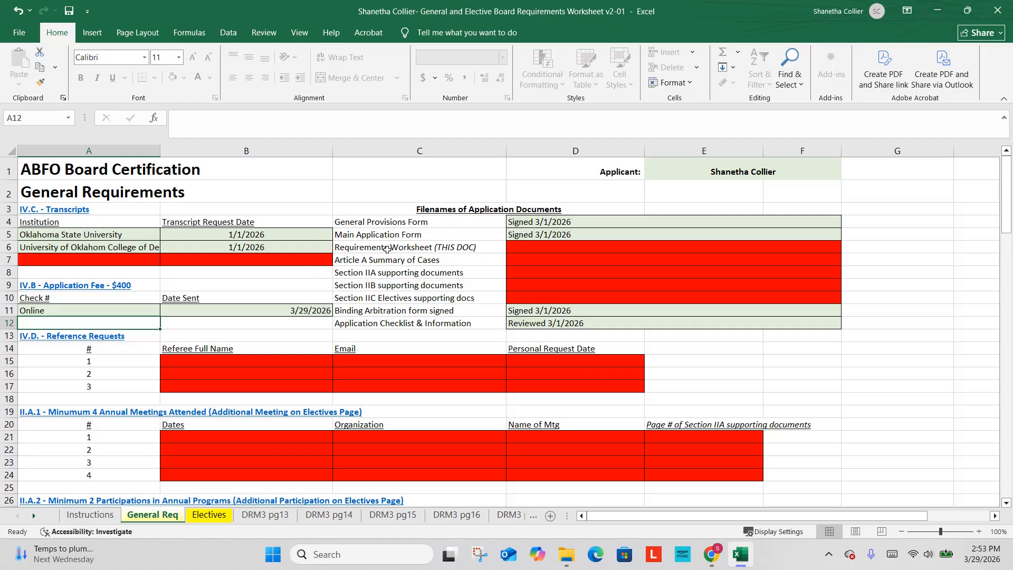
Enter referee names Reference 1, Reference 2 and Reference 3 in B15:B17, fixing the first entry's typo.
scroll(387, 249, down, 1)
scroll(471, 239, down, 1)
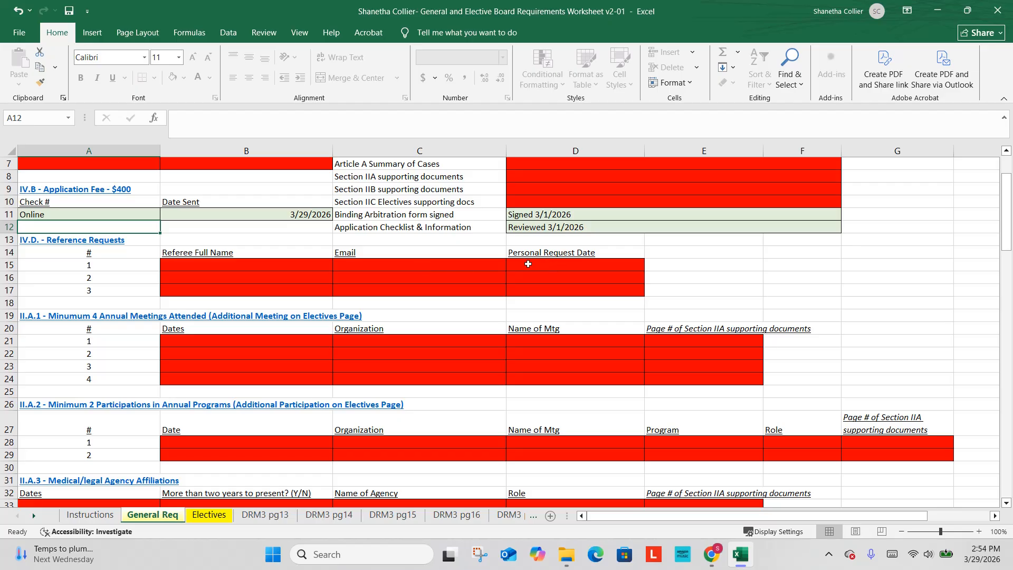
click(275, 265)
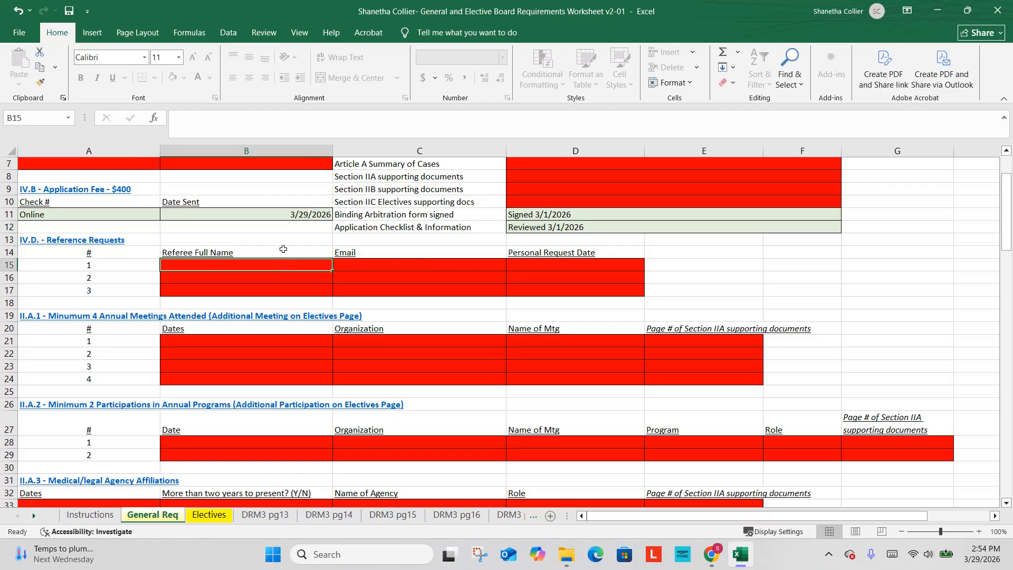
text(Reference !)
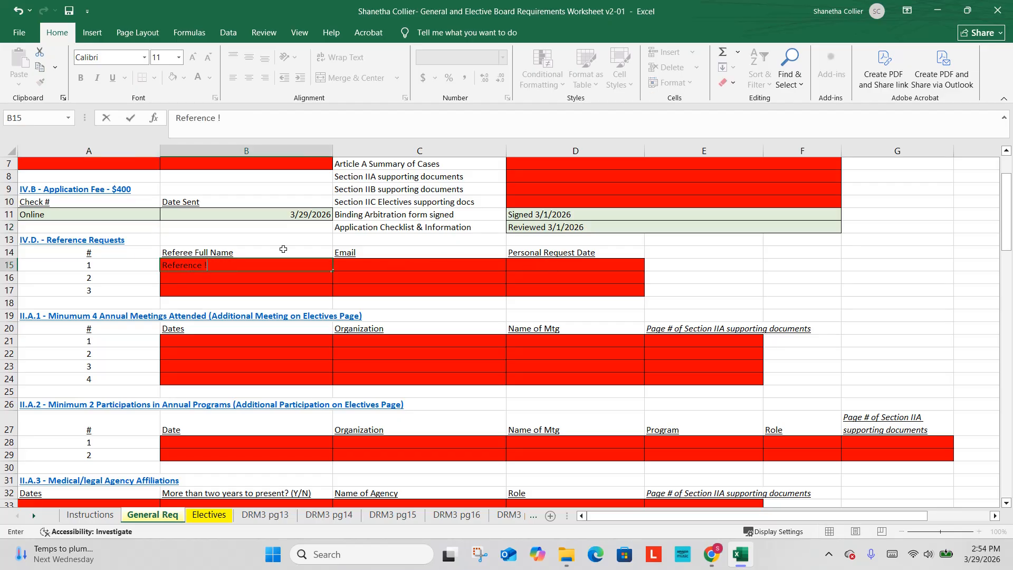
key(Return)
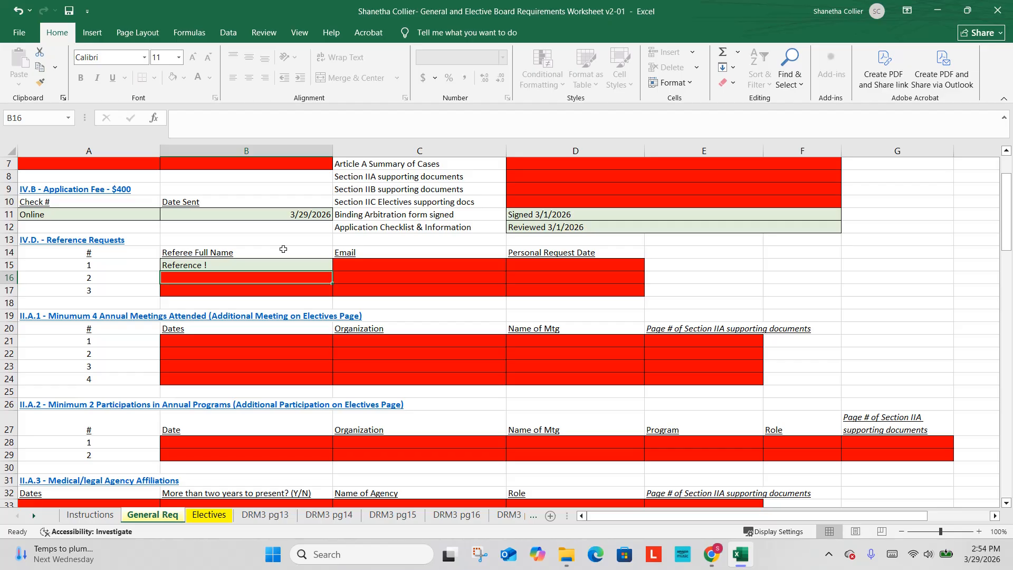
text(Reference 2)
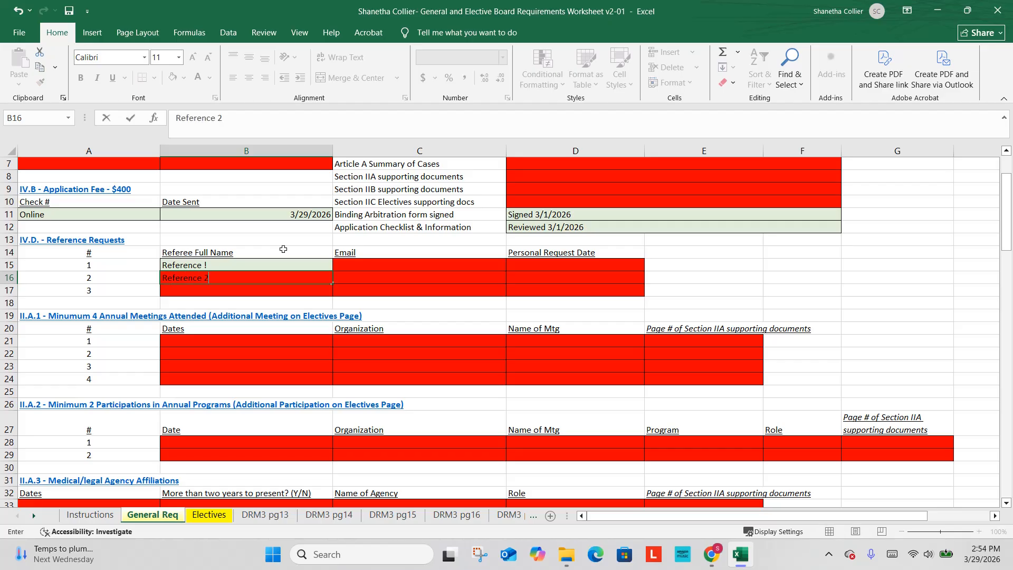
key(Return)
text(Reference 3)
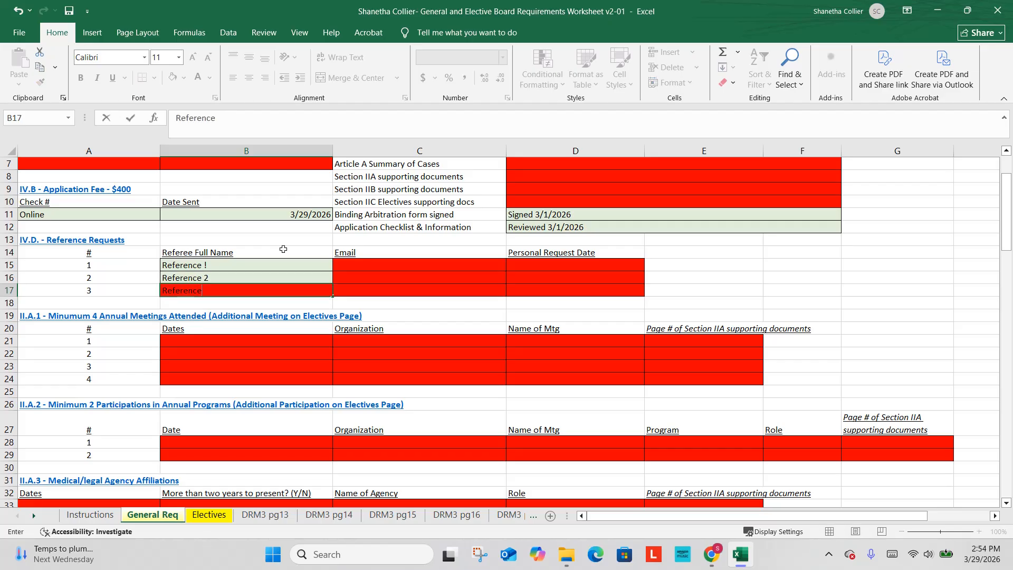
click(270, 267)
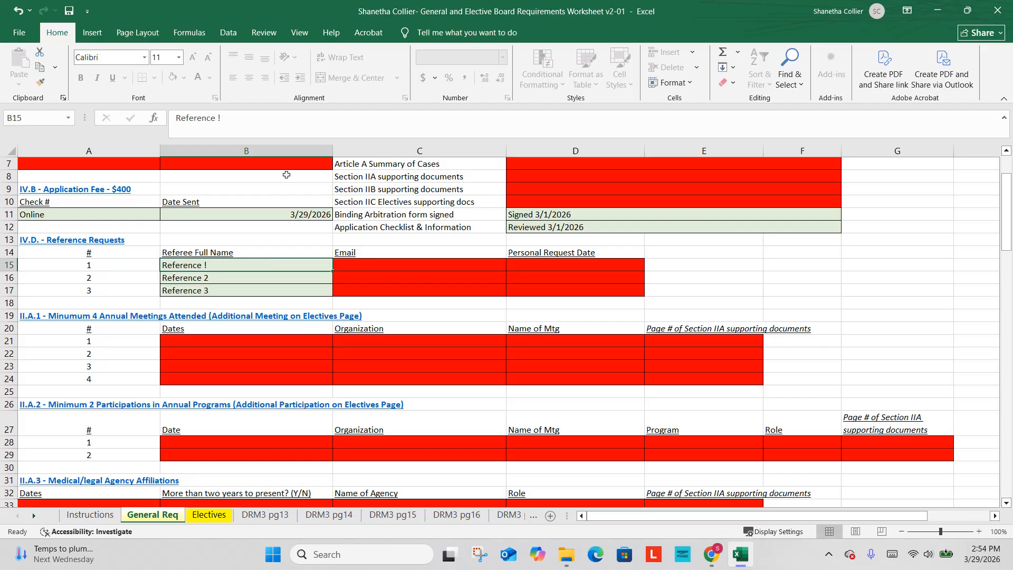
click(256, 123)
key(BackSpace)
text(1)
Fill in the referee emails Email 1, Email 2 and Email 3 in C15:C17.
key(Tab)
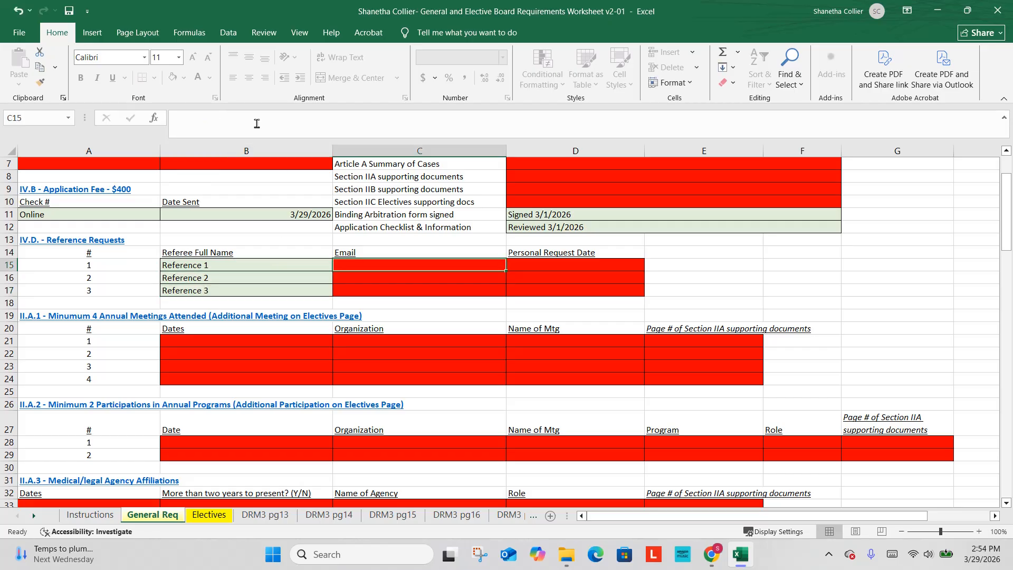
text(Email)
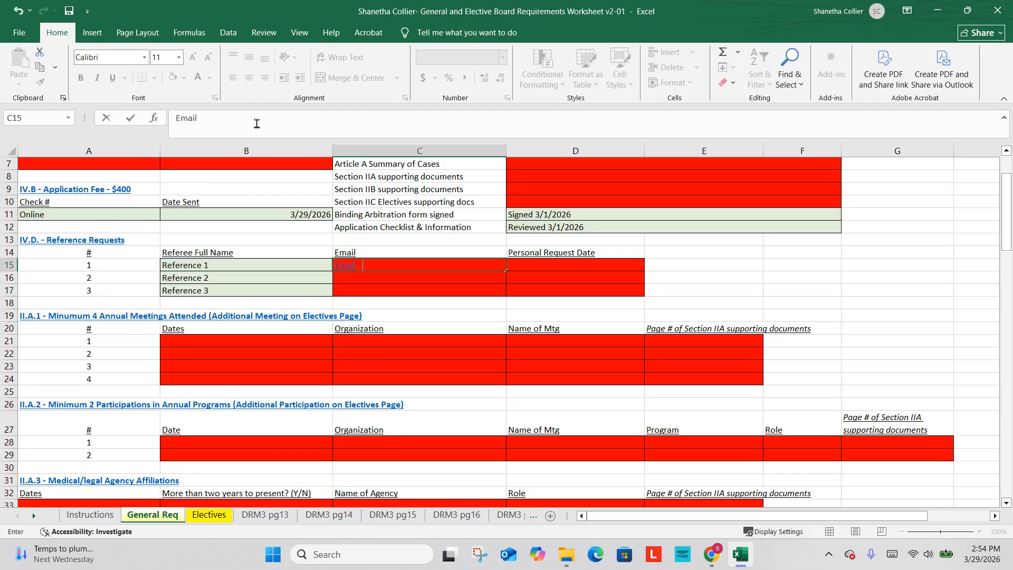
text( 1)
key(Return)
key(Tab)
text(E)
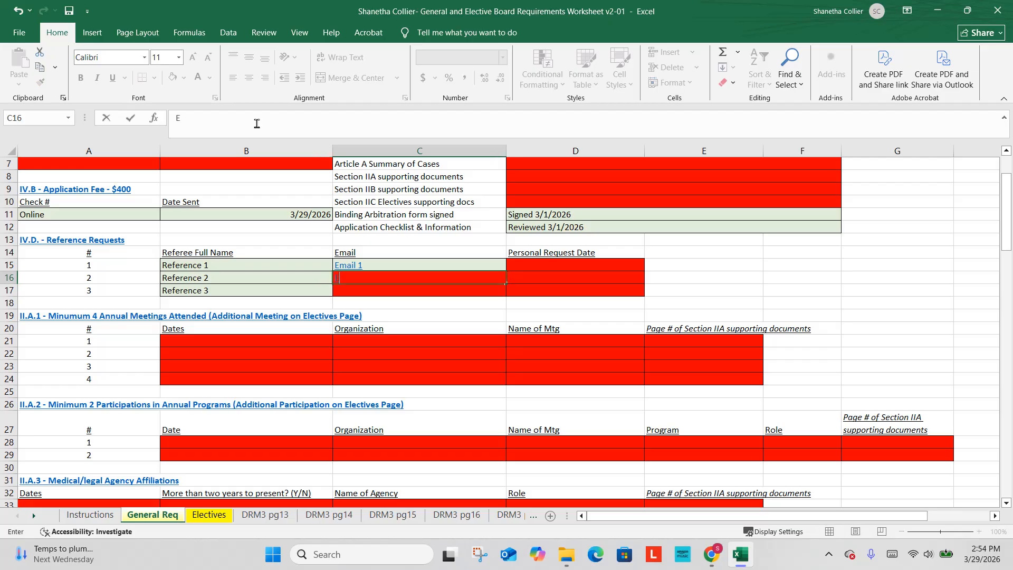
text(mail 2)
key(Return)
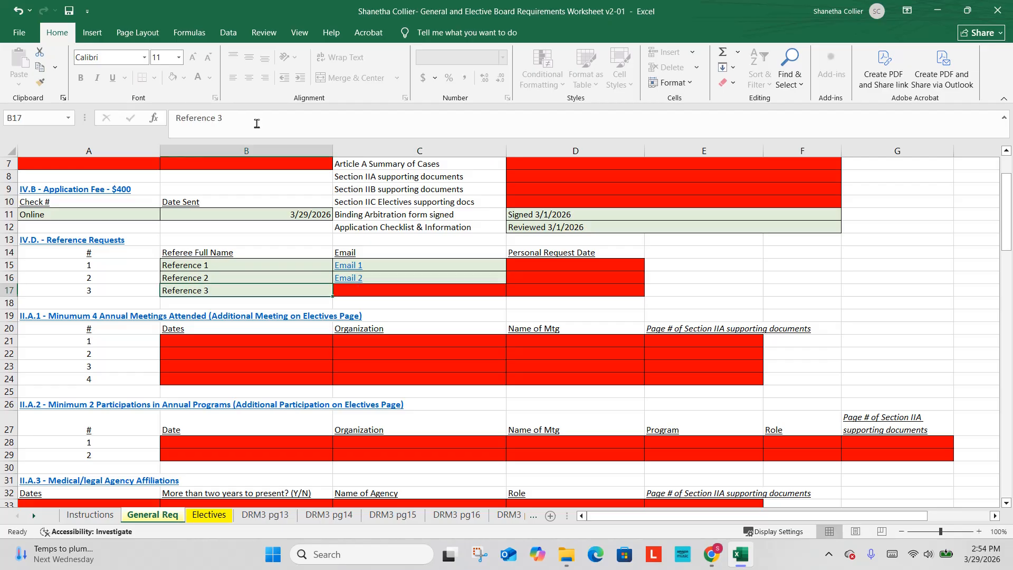
key(Tab)
text(Email)
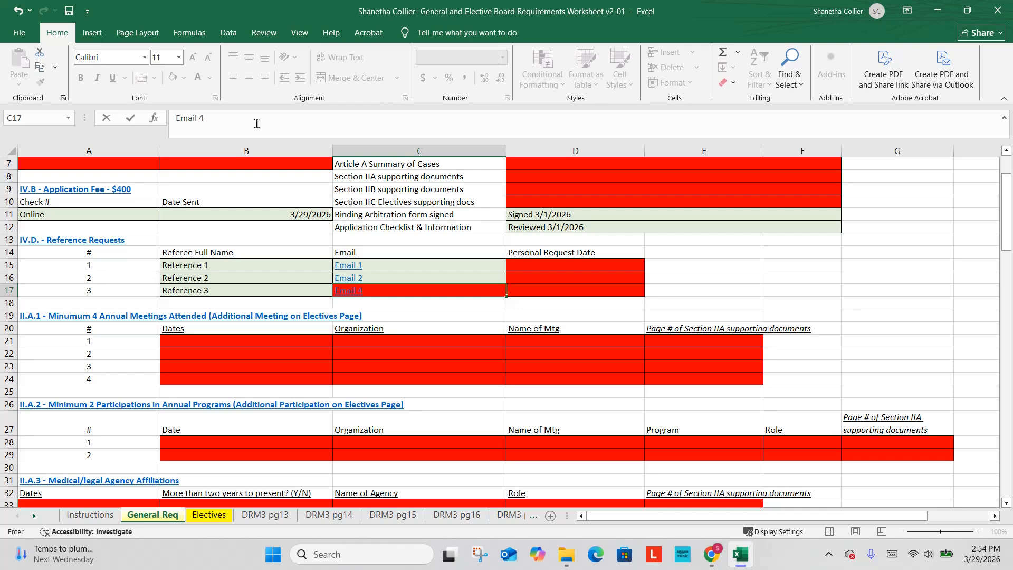
text( 3)
key(Tab)
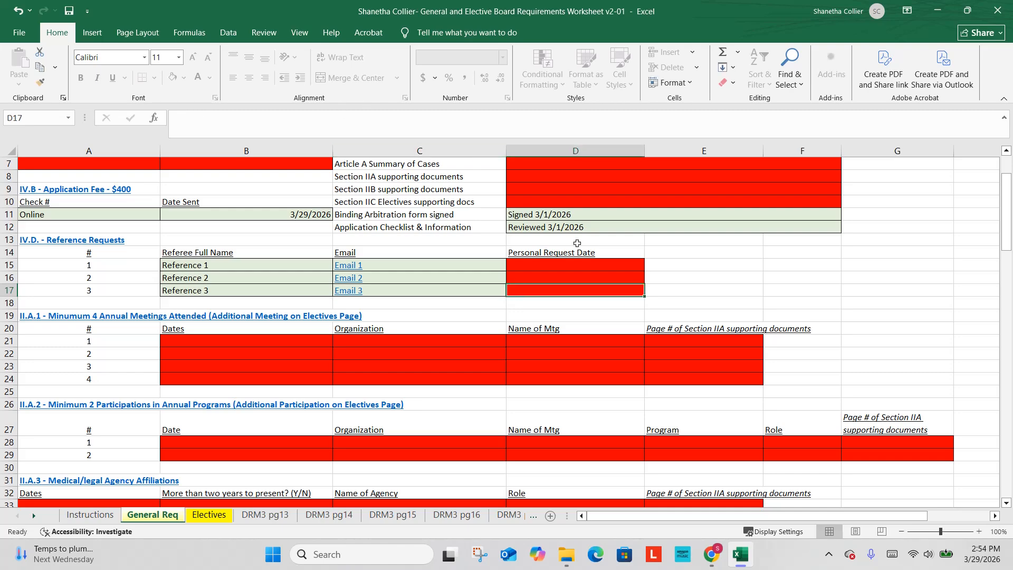
Enter 3/29/2026 as the personal request date in D15, D16 and D17.
click(558, 262)
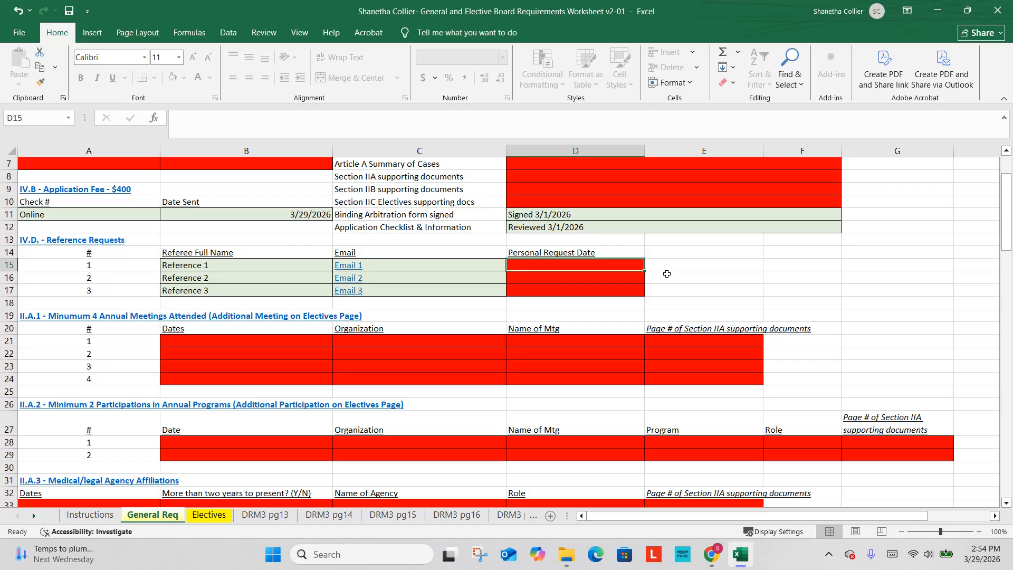
text(3/29/2026)
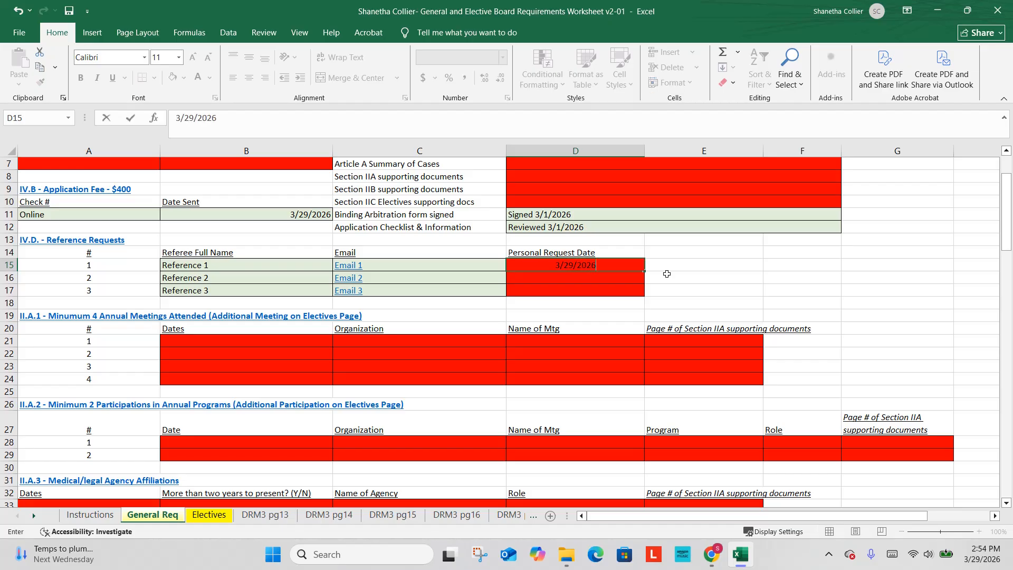
key(Return)
text(3/29/2026)
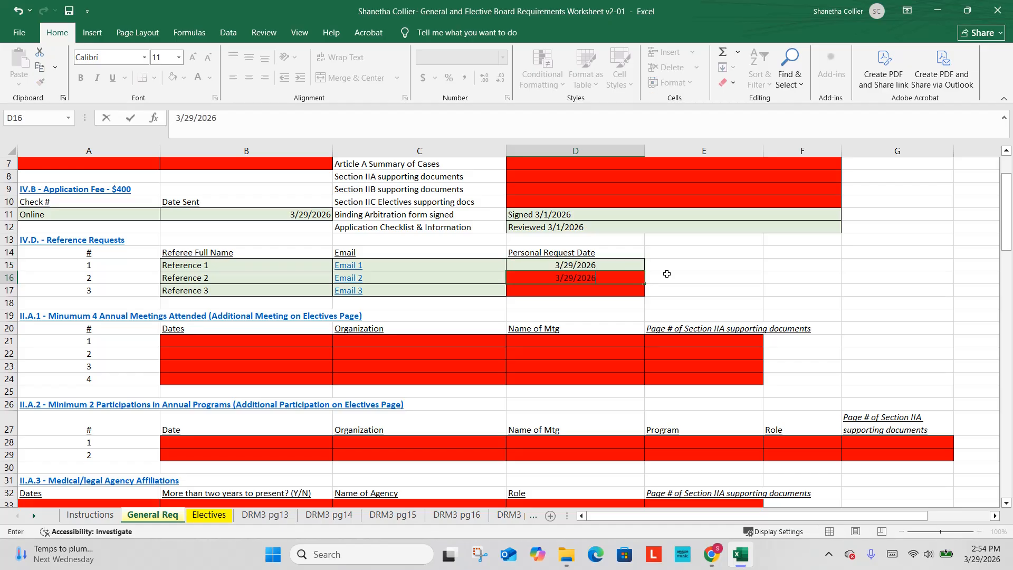
key(Return)
text(3/20)
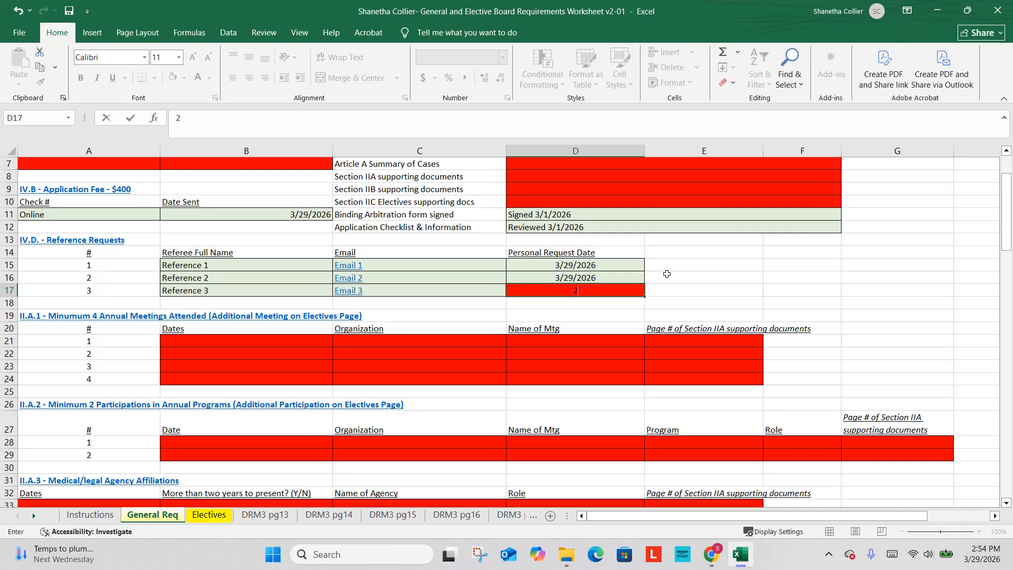
key(BackSpace)
text(9/2026)
key(Return)
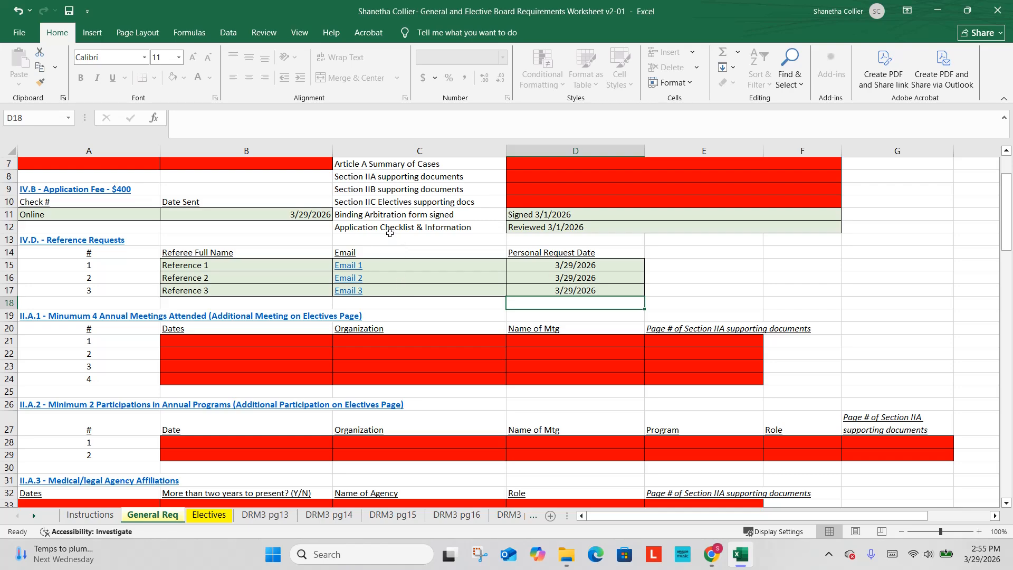
Enter 2/1/2021 as the first annual meeting date in B21.
scroll(261, 315, down, 2)
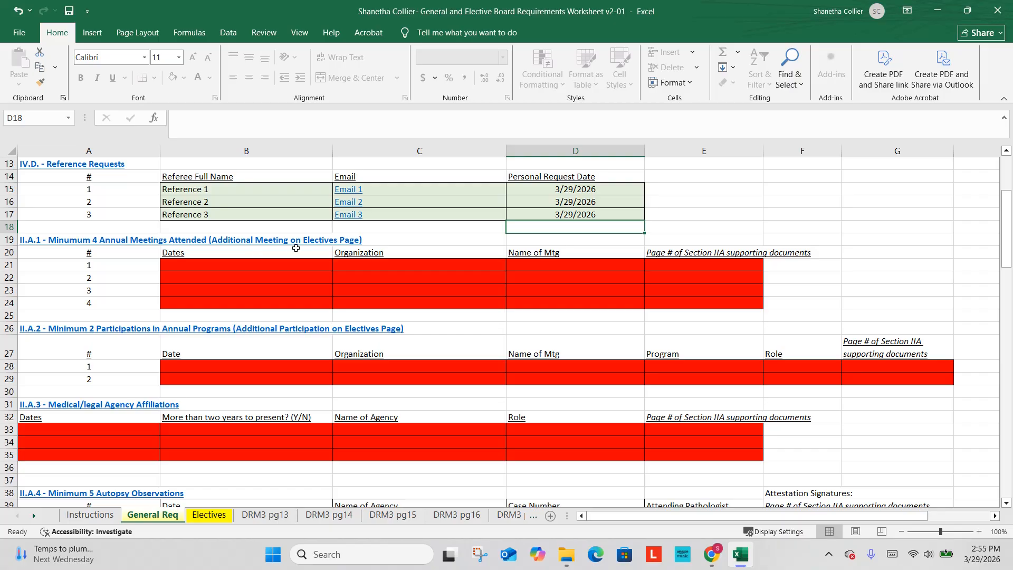
click(243, 267)
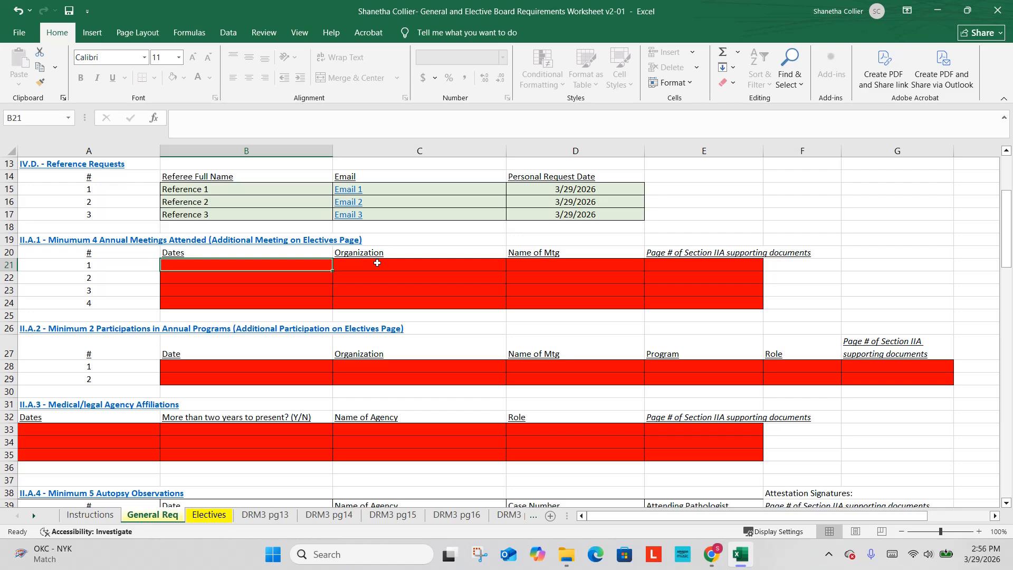
text(03)
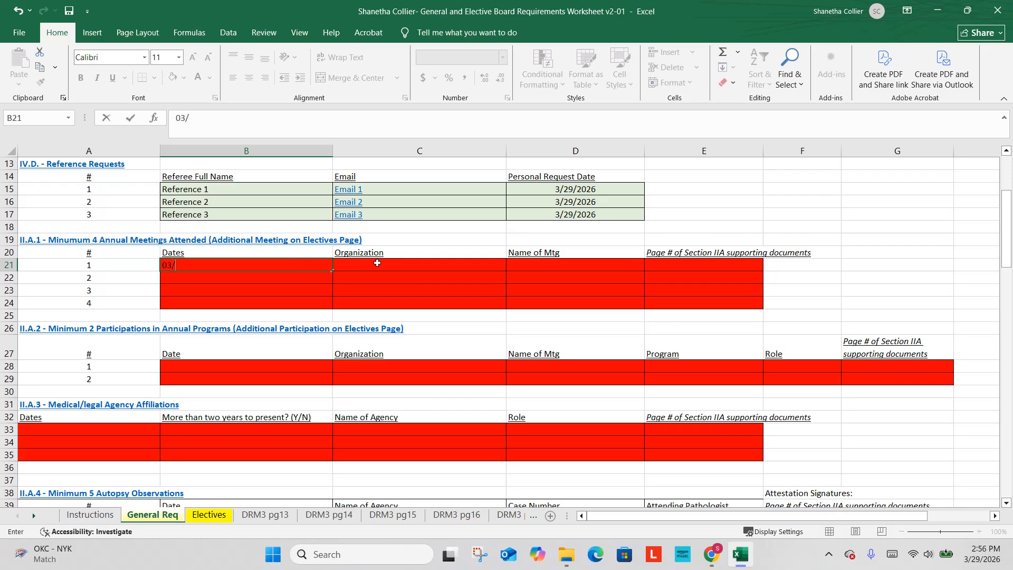
text(/1)
key(BackSpace)
text(01/)
key(BackSpace)
key(BackSpace)
key(BackSpace)
key(BackSpace)
key(BackSpace)
text(2/01/20)
key(Return)
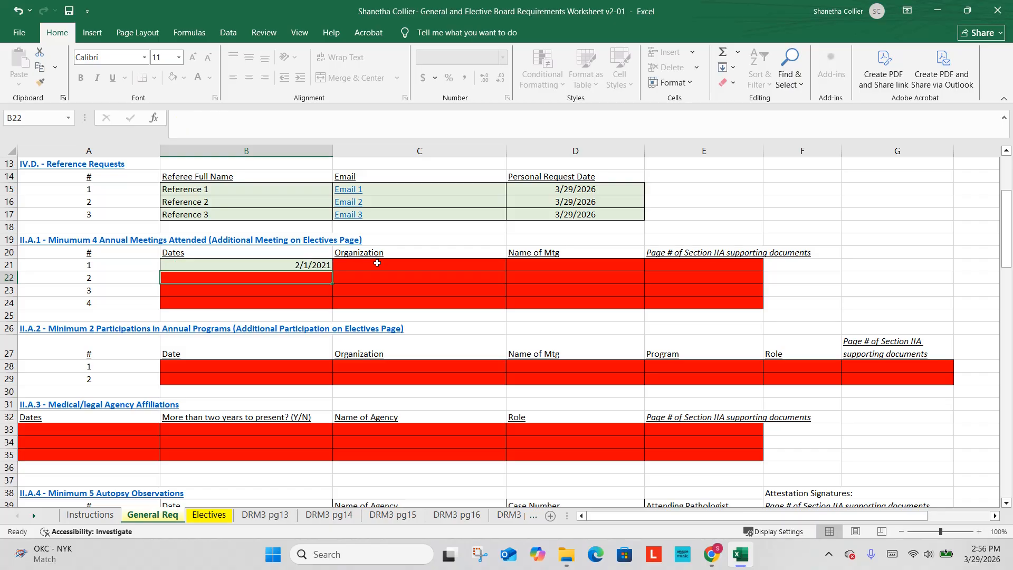
Record AAFS as the organization and 'Annual Meeting--' as the meeting name.
click(377, 263)
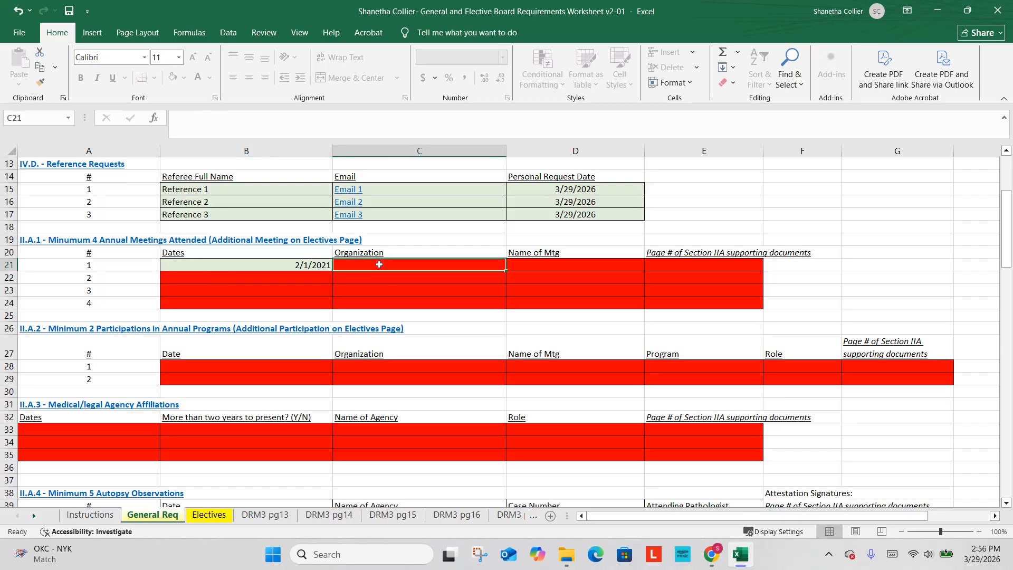
text(AAFS)
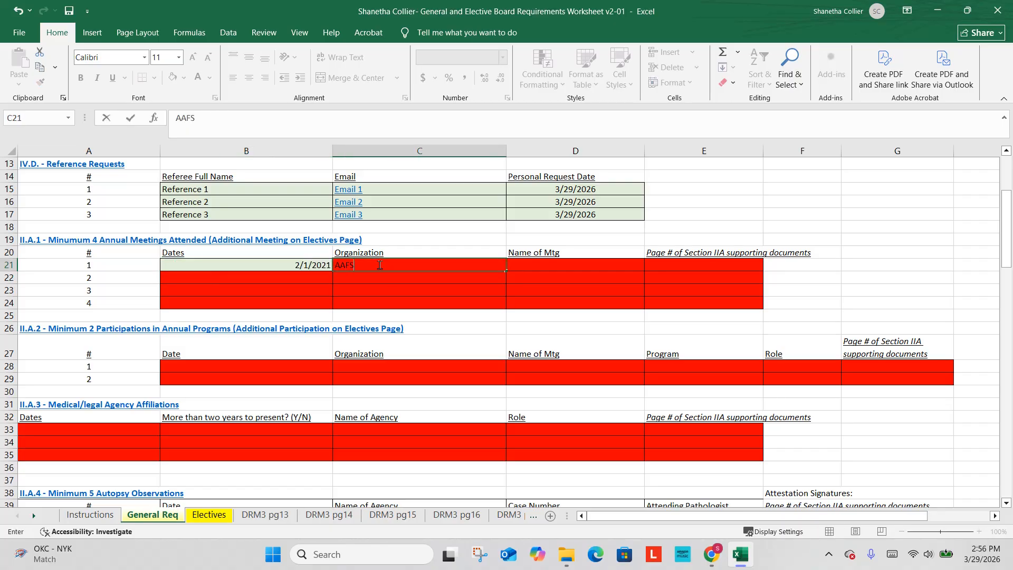
key(Tab)
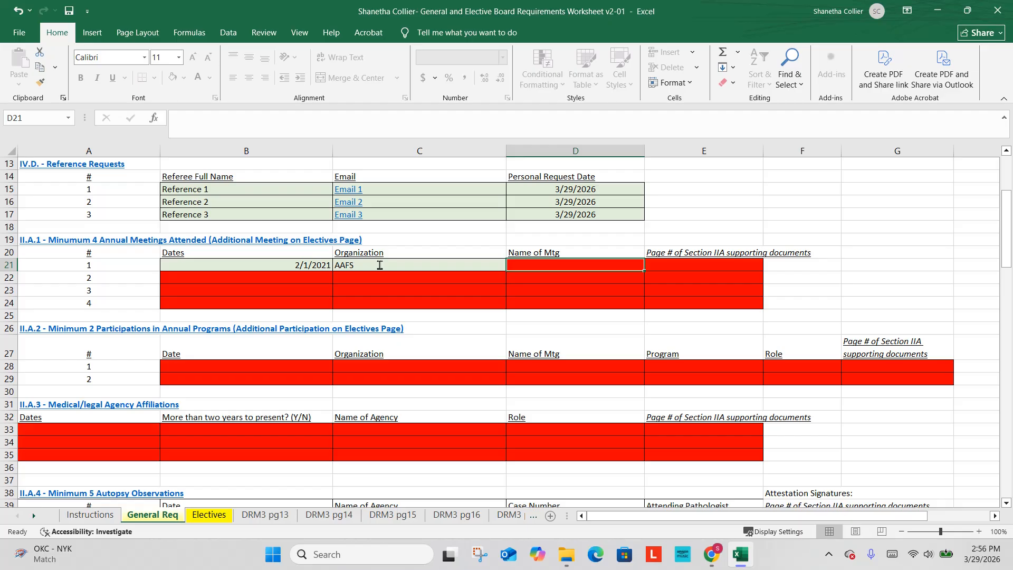
text(Annual)
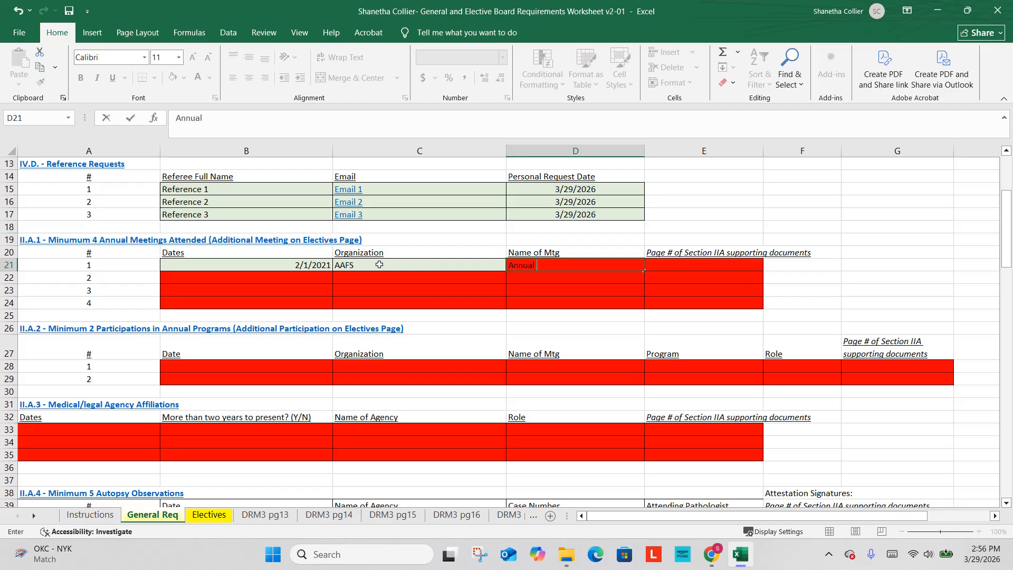
text( Meeting--)
drag(572, 266, 579, 268)
key(Tab)
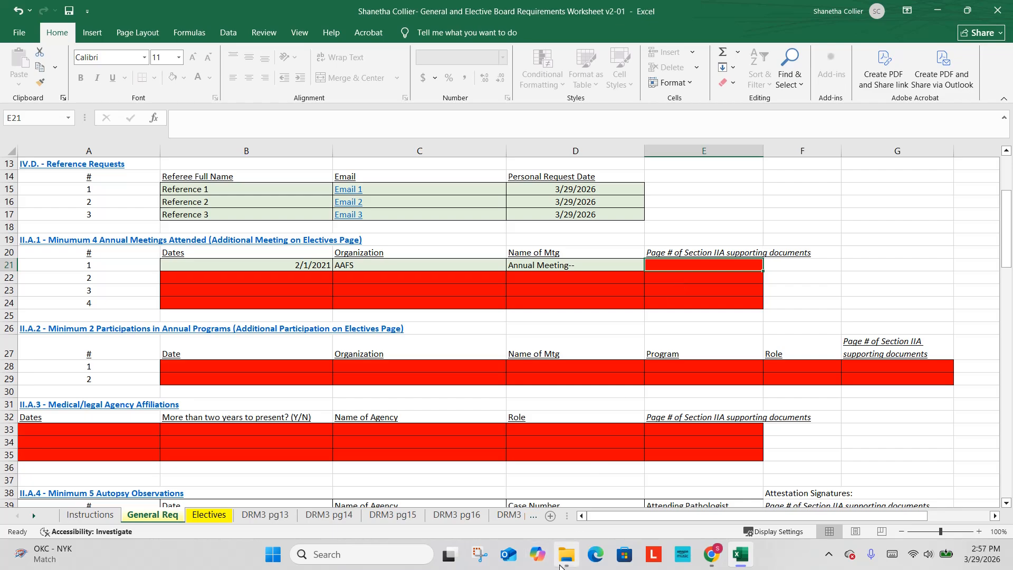
mouse_move(561, 565)
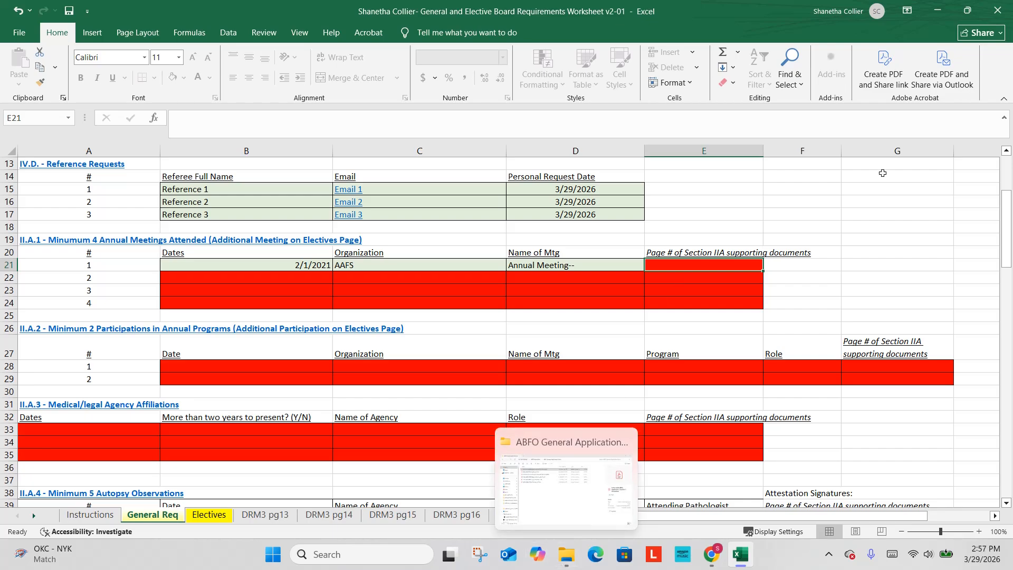
Minimize the open windows and open the 2026 Section IIA Supporting Documents PDF from the ABFO Application folder.
click(940, 12)
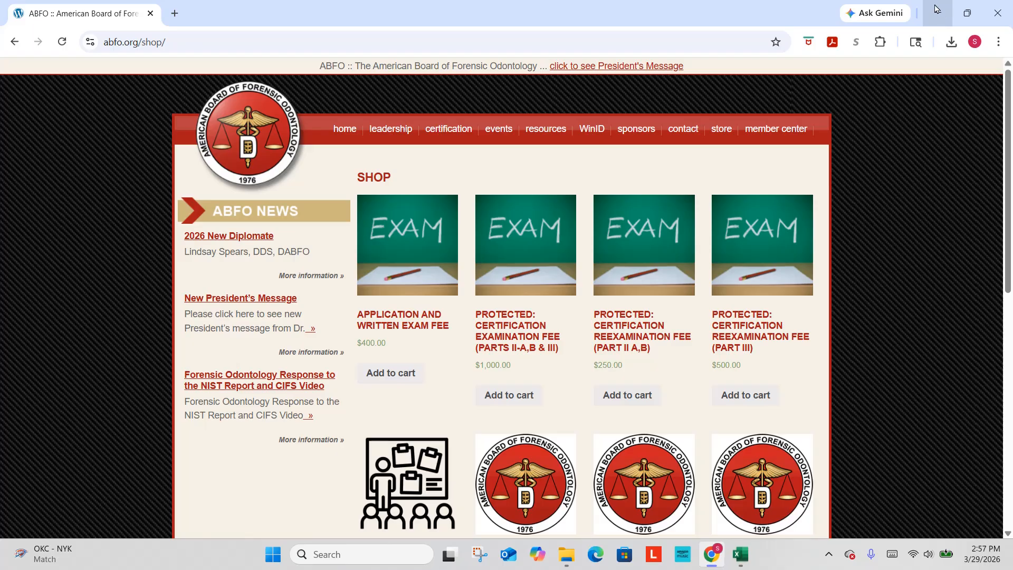
click(939, 11)
click(937, 8)
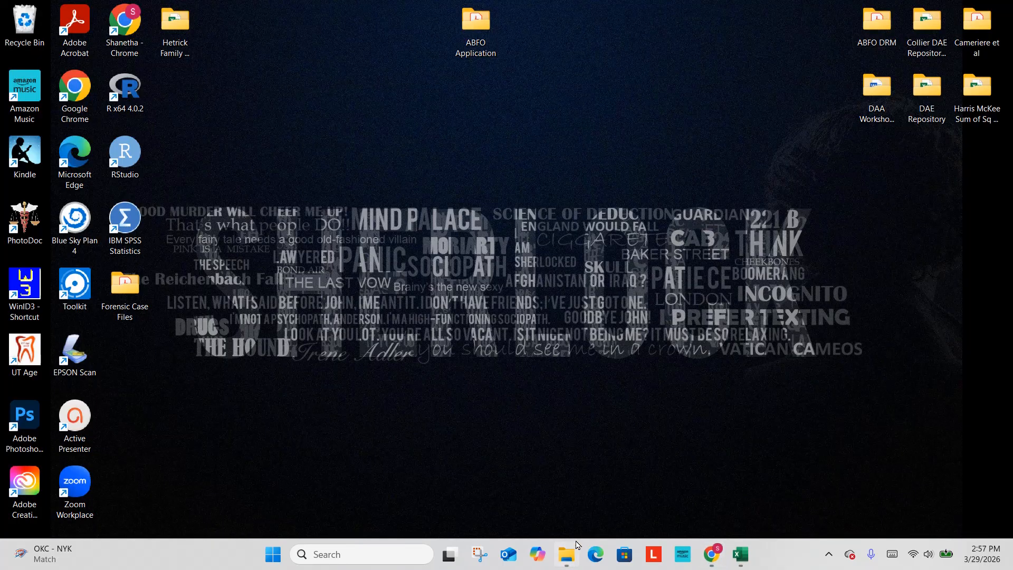
click(566, 554)
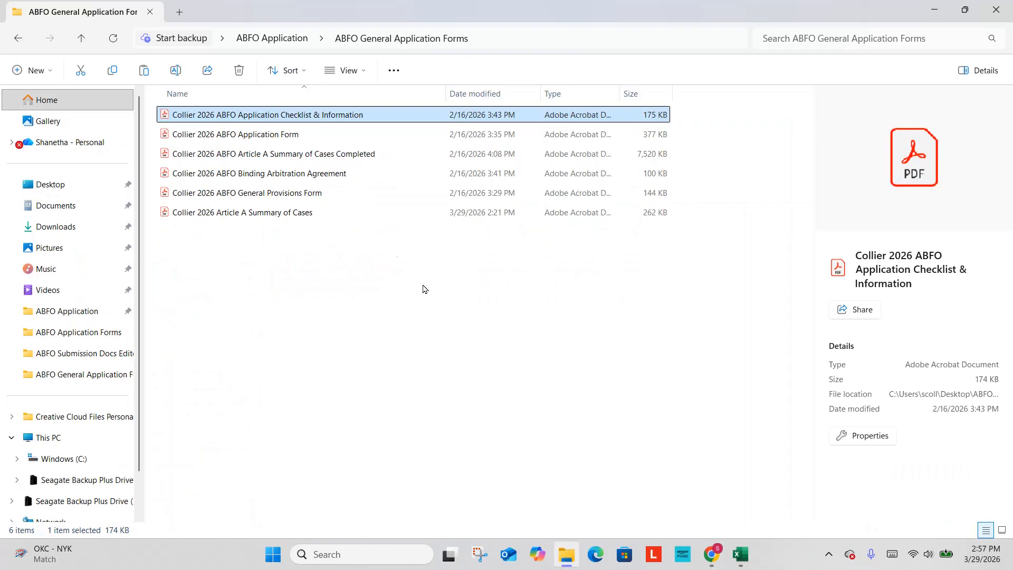
click(282, 40)
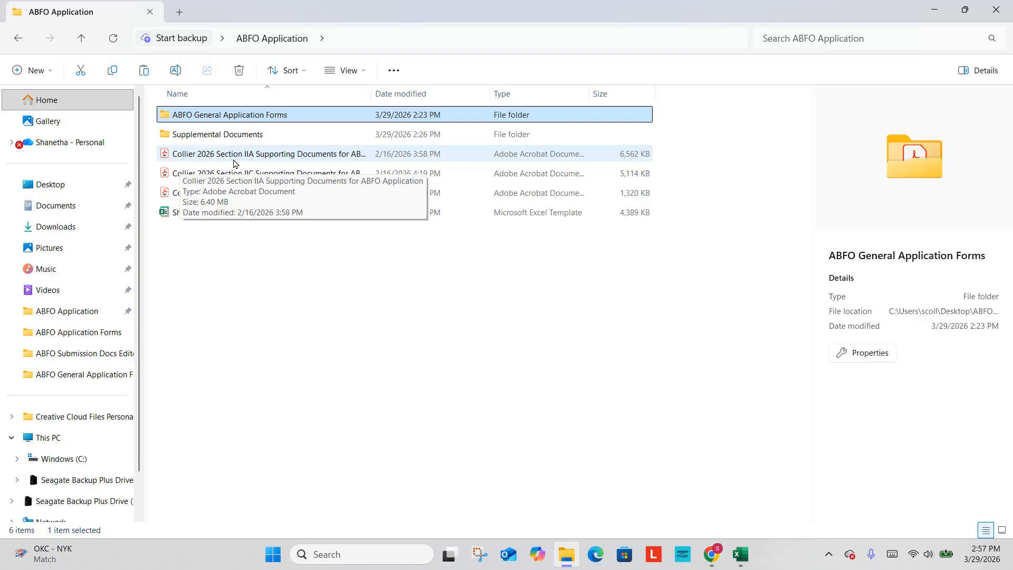
double_click(313, 156)
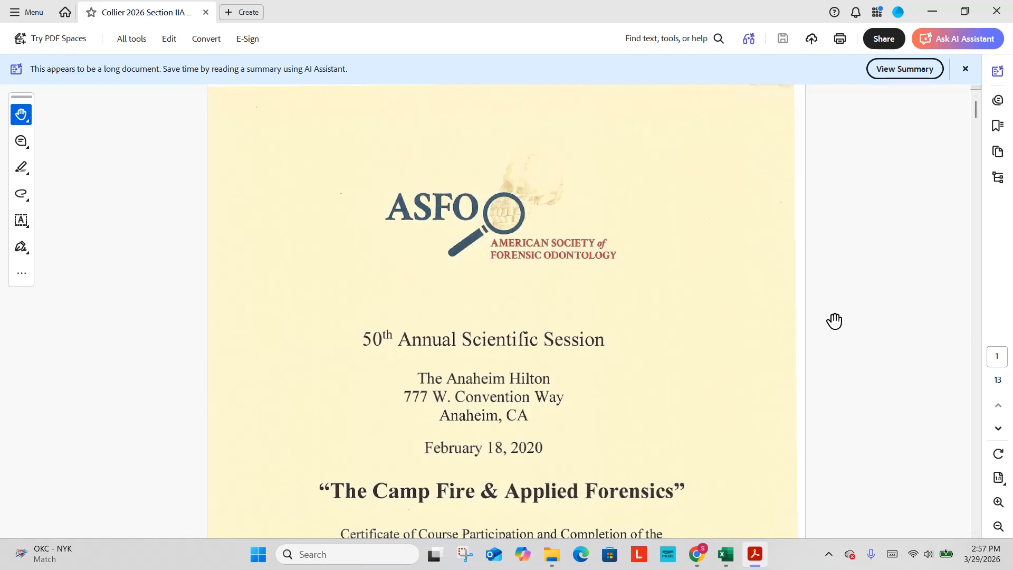
Review the February 18, 2020 Camp Fire & Applied Forensics certificate in Acrobat, then return to Excel.
scroll(808, 298, down, 5)
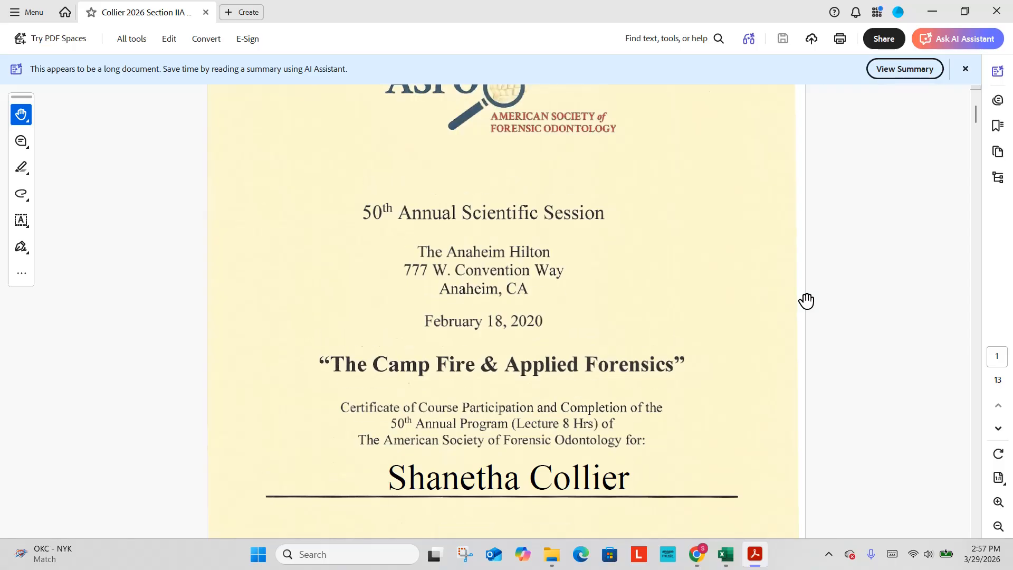
scroll(807, 301, up, 1)
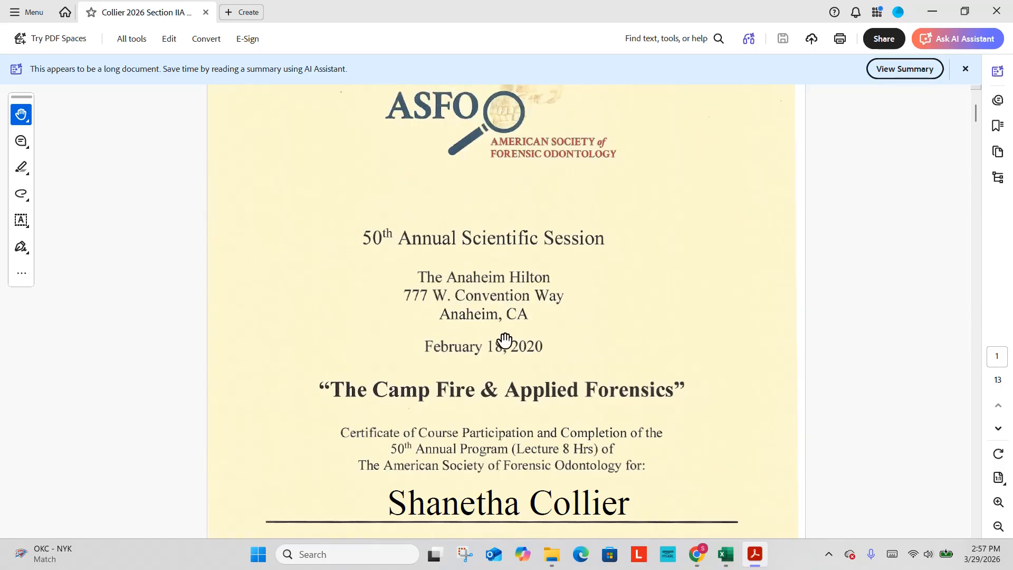
scroll(475, 327, down, 1)
scroll(524, 386, down, 1)
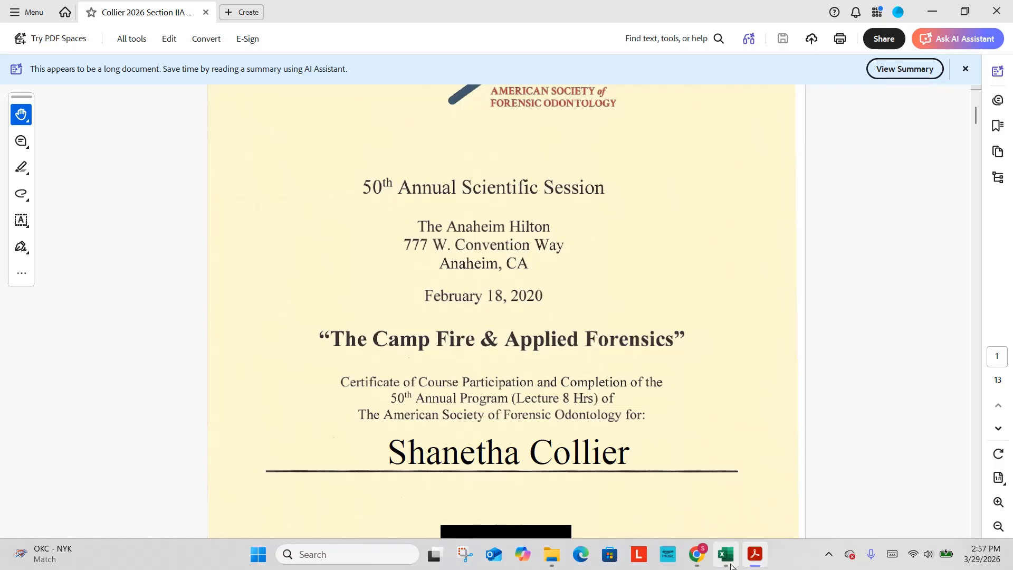
click(726, 554)
Enter the first meeting's date as 2/18/2020 and ASFO as the organization.
click(293, 267)
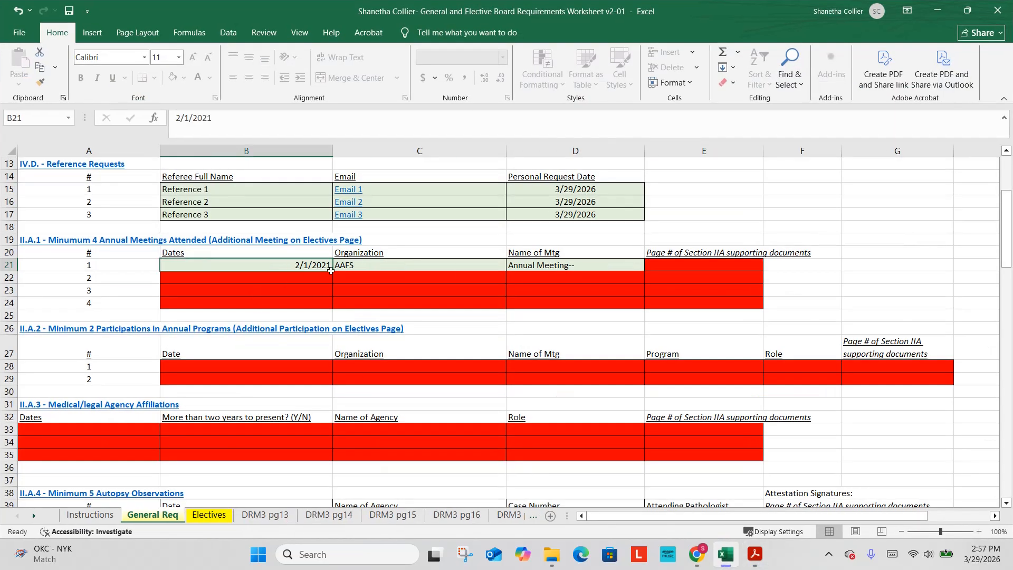
text(02)
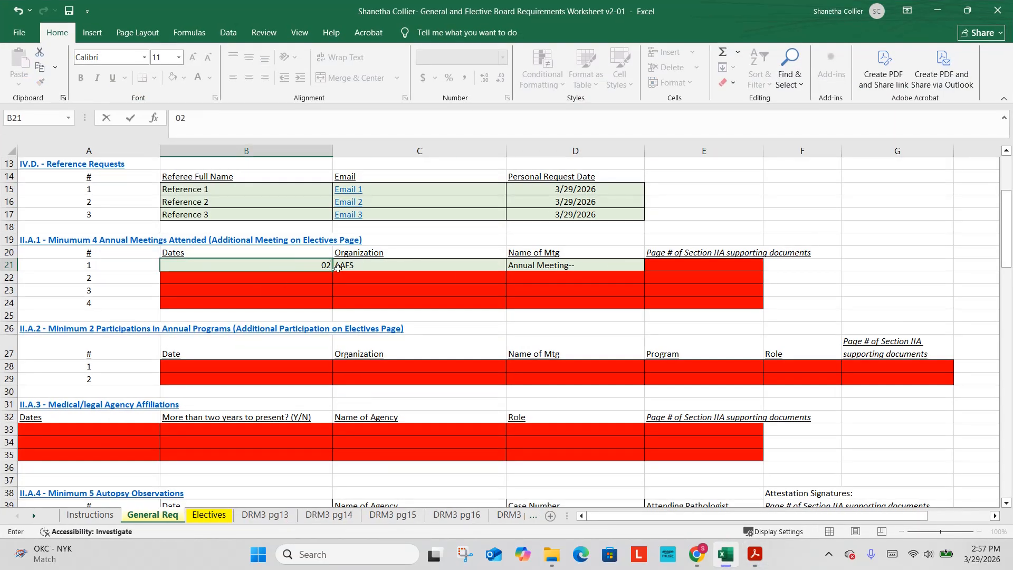
text(/02/)
key(BackSpace)
key(BackSpace)
click(754, 554)
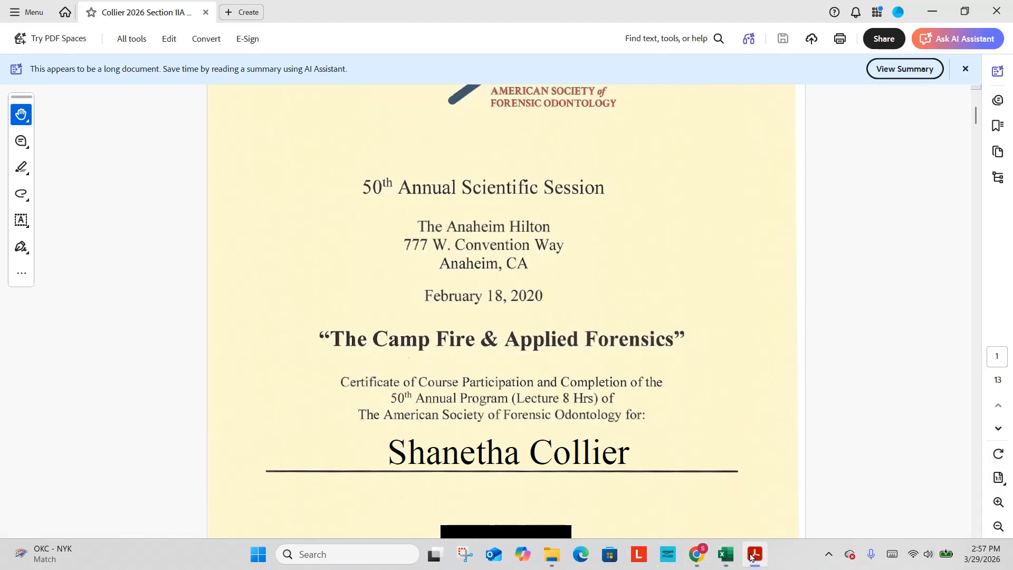
click(755, 554)
key(BackSpace)
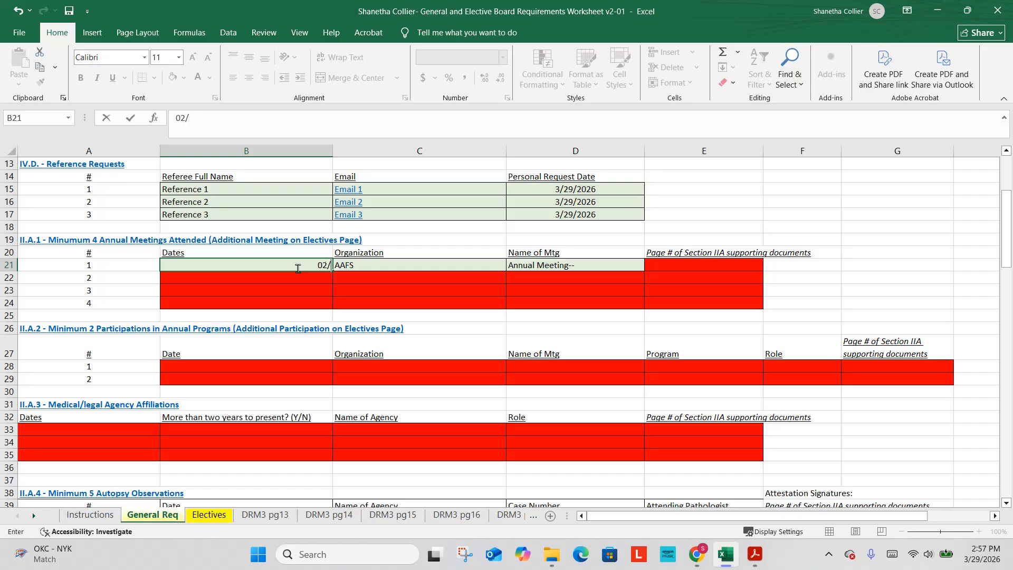
text(18/202)
key(Tab)
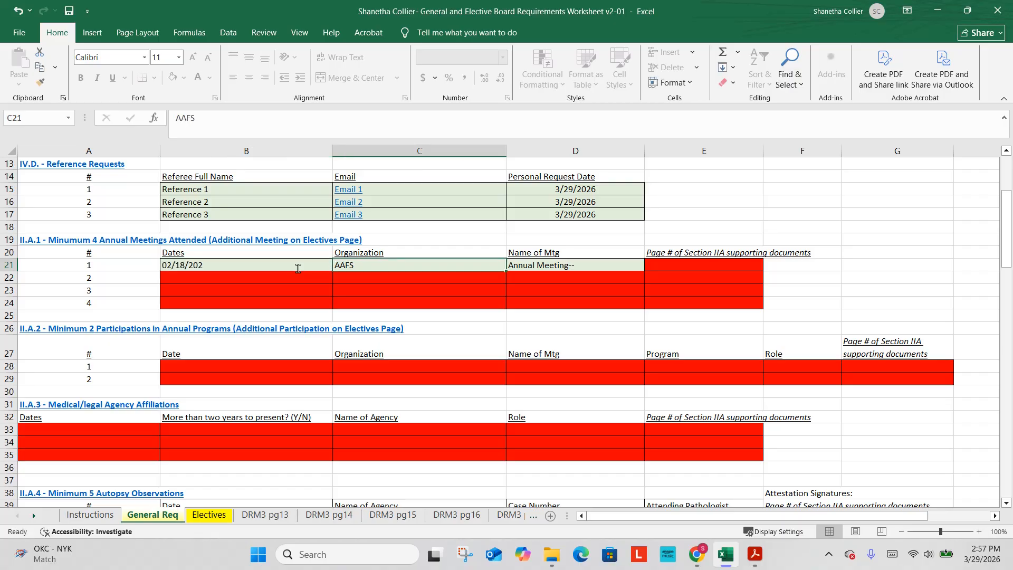
text(ASFO)
key(Tab)
Enter 'Annual Meeting: Camp Fire and Applied Forensics' with supporting document page 1.
text(A)
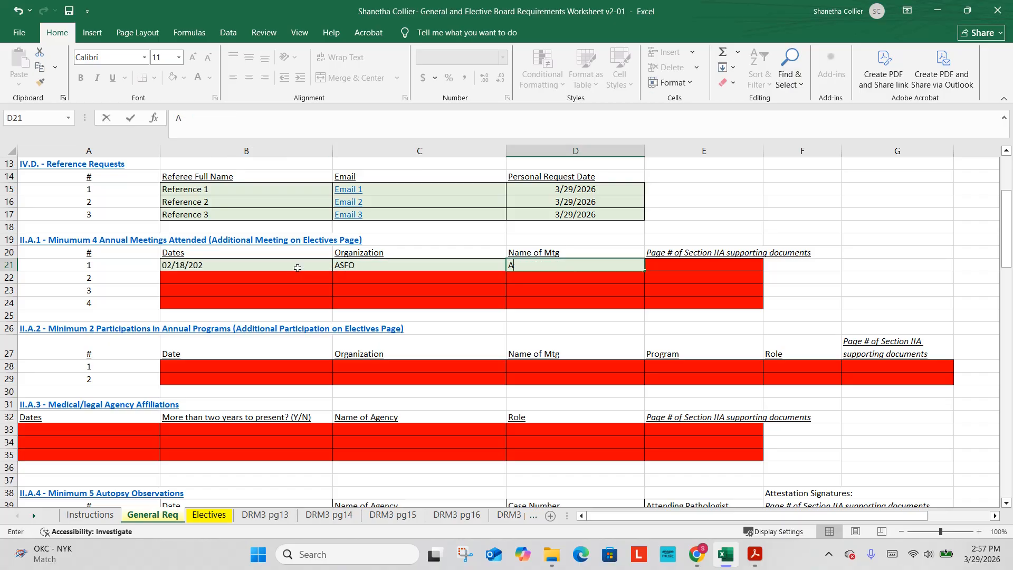
text(nnual Meetin)
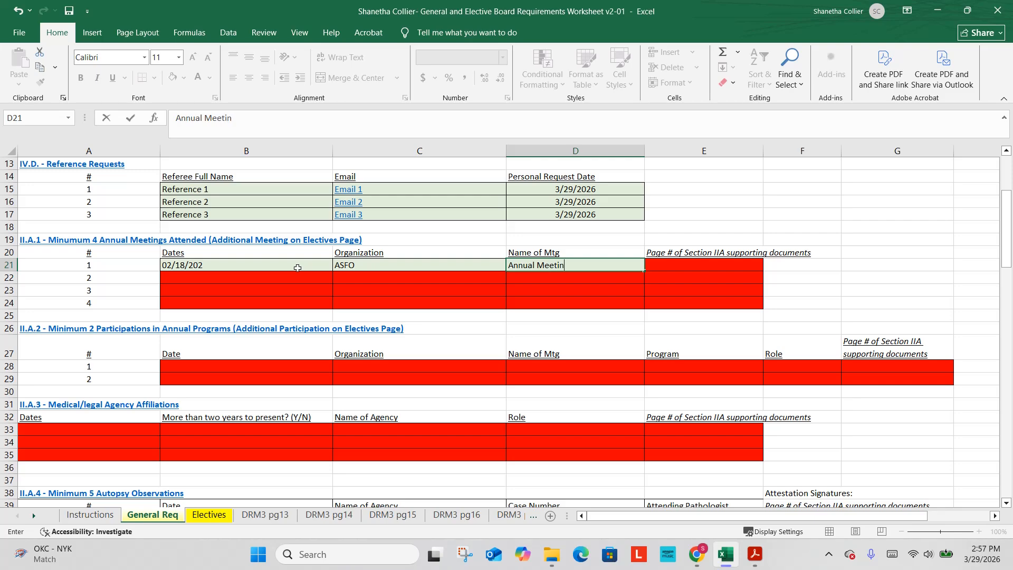
text(g: Campire)
click(758, 555)
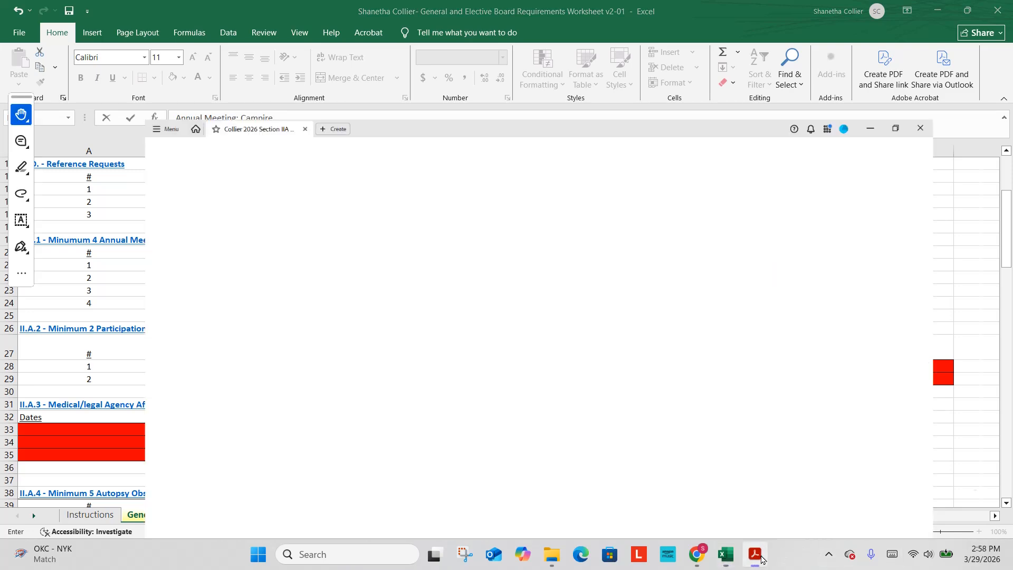
click(762, 558)
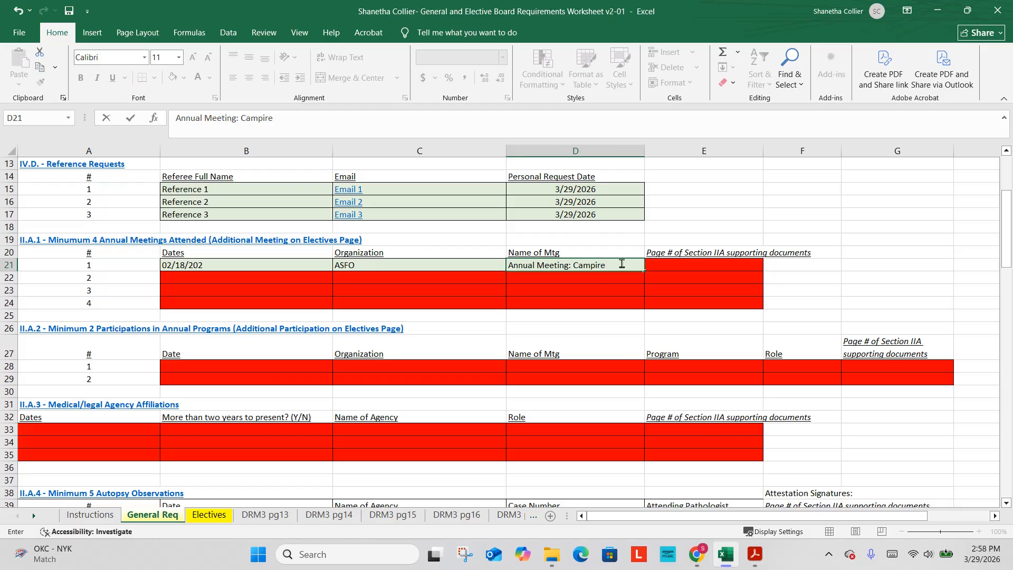
key(BackSpace)
key(BackSpace)
text(p Fire and Appli)
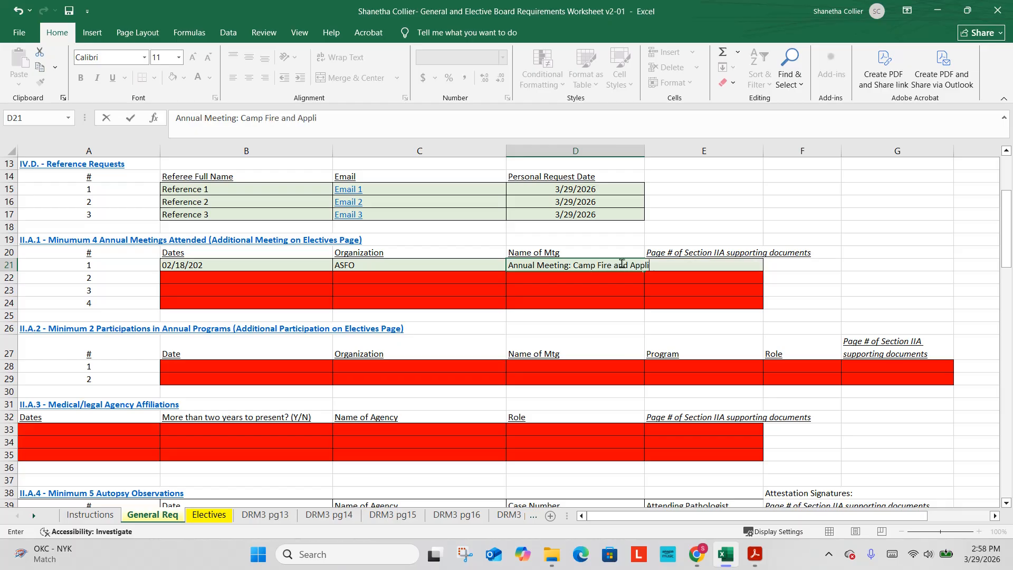
text(ed Forensics)
key(Tab)
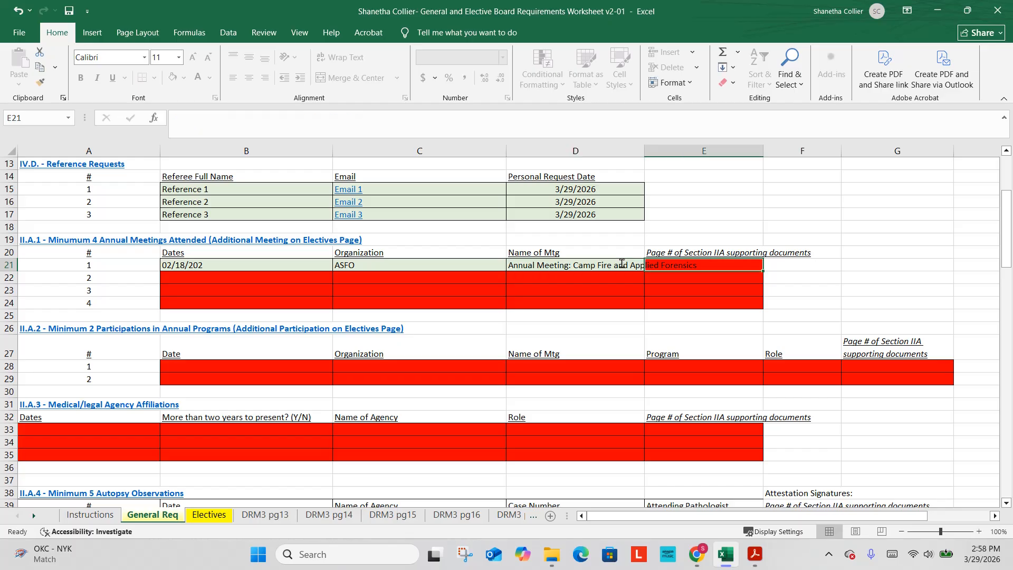
text(1)
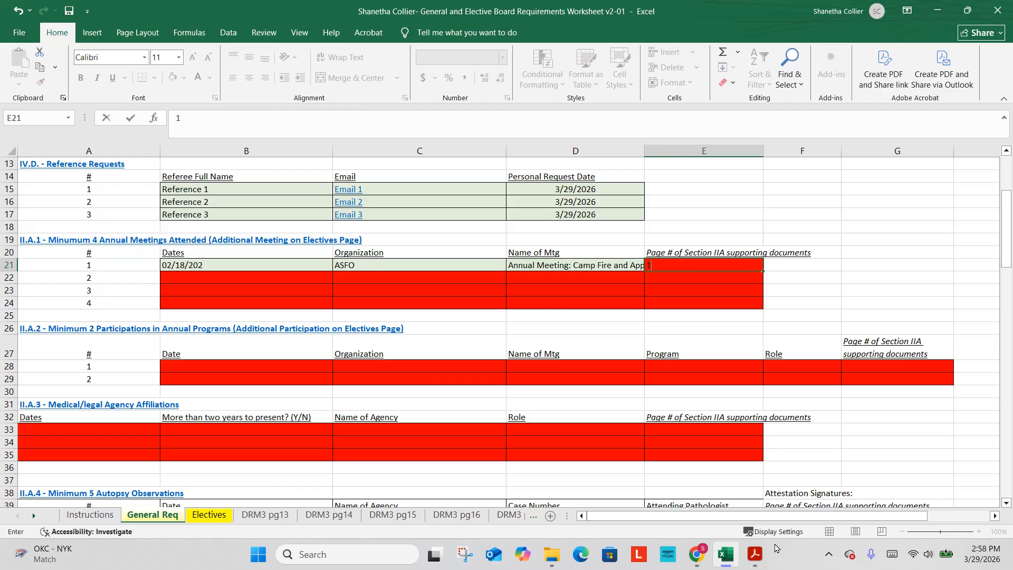
click(759, 559)
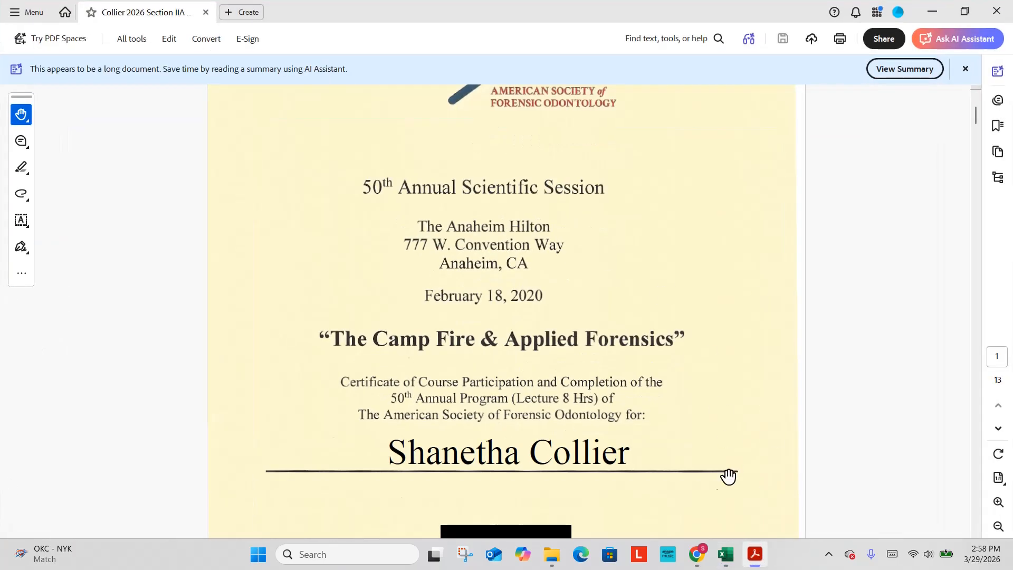
click(730, 558)
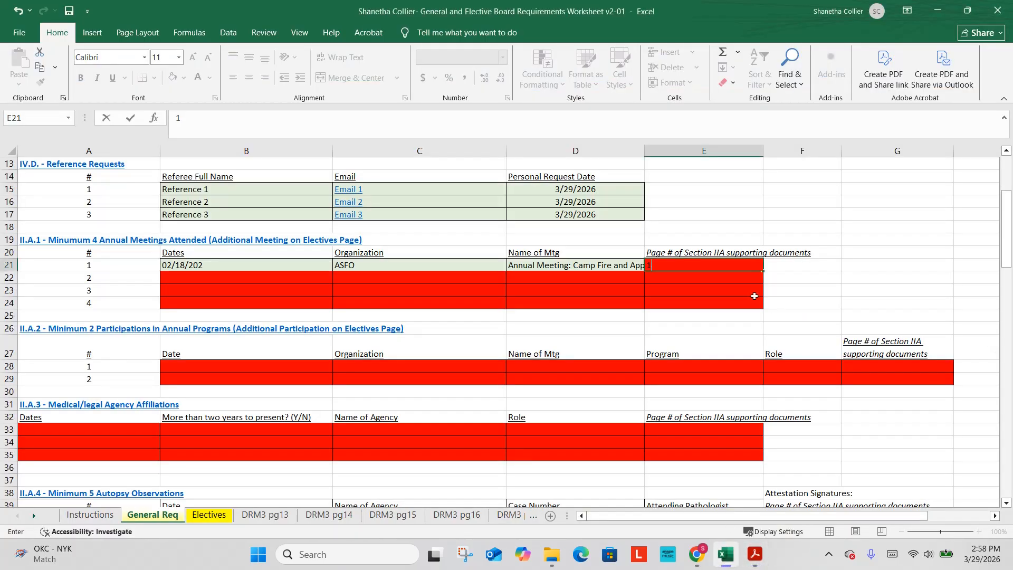
click(283, 279)
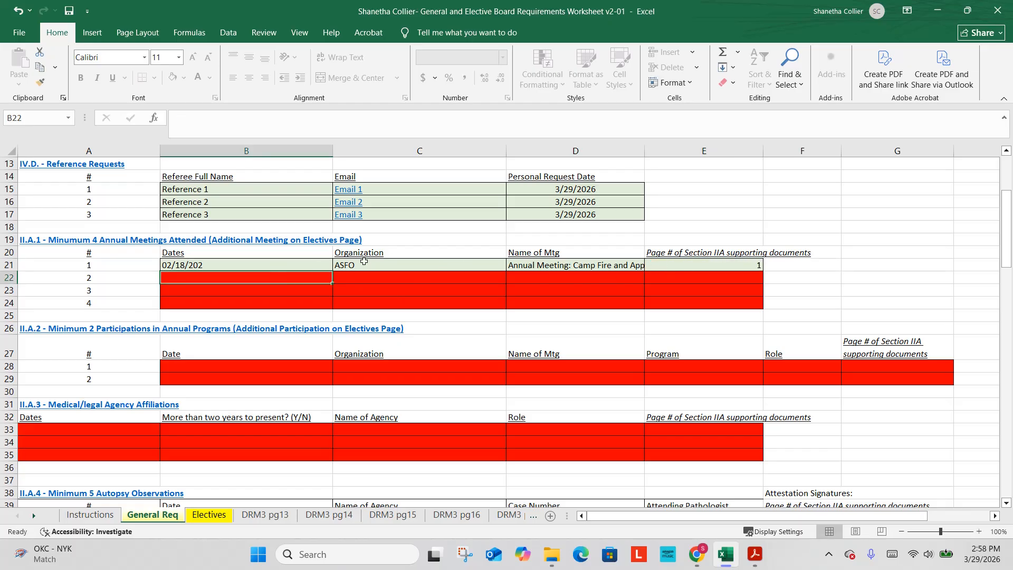
Correct the first meeting's date so the year reads 2020.
click(253, 264)
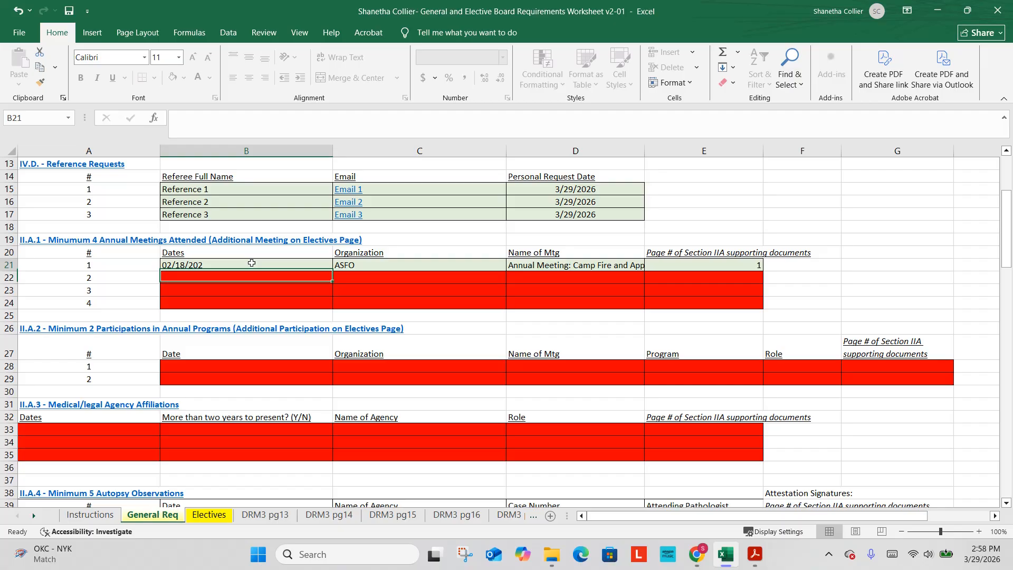
click(276, 130)
text(0)
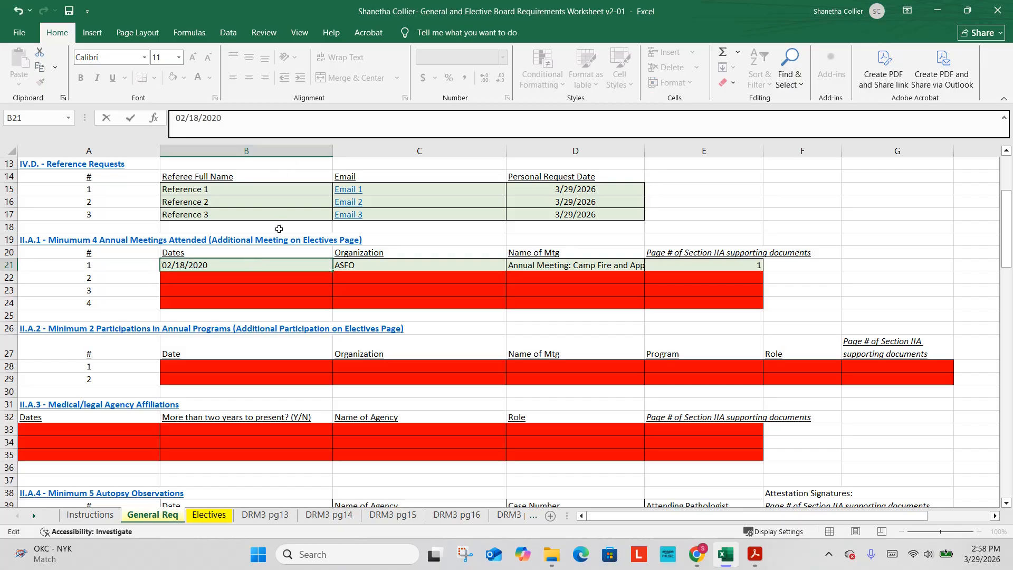
click(262, 280)
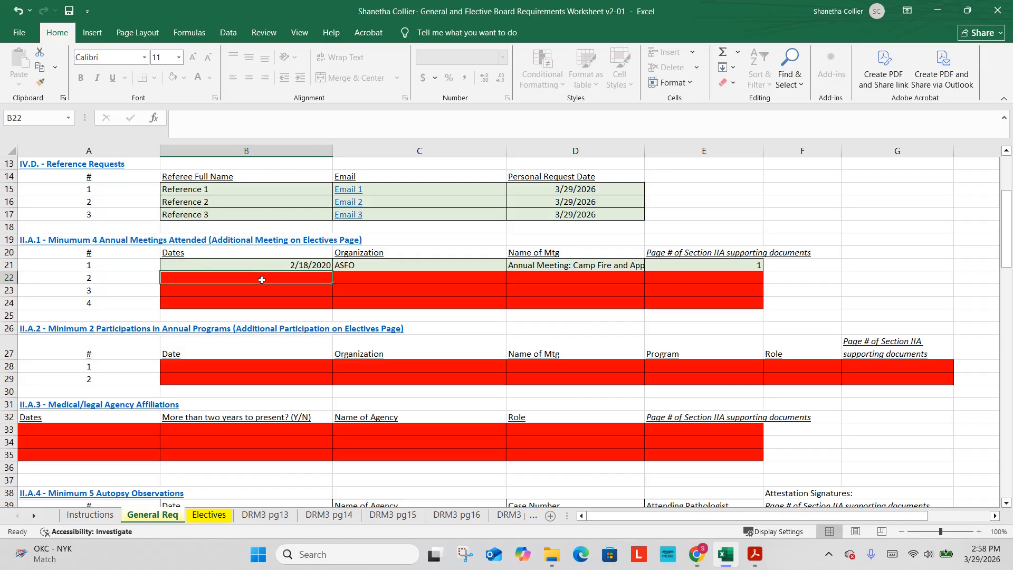
Scroll the PDF to the next certificate, then return to Excel.
click(754, 554)
scroll(763, 367, down, 2)
scroll(763, 366, down, 20)
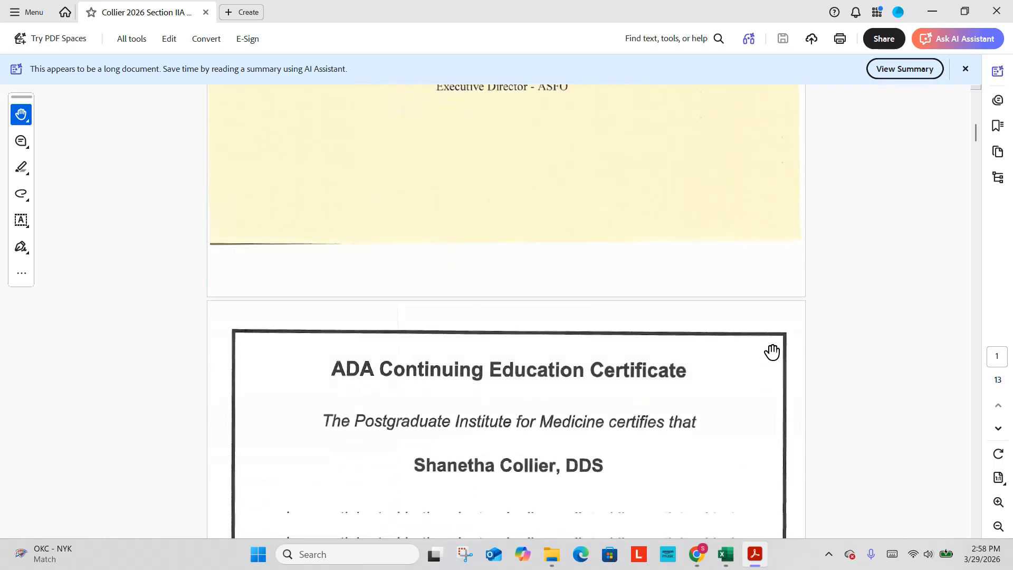
scroll(772, 352, down, 3)
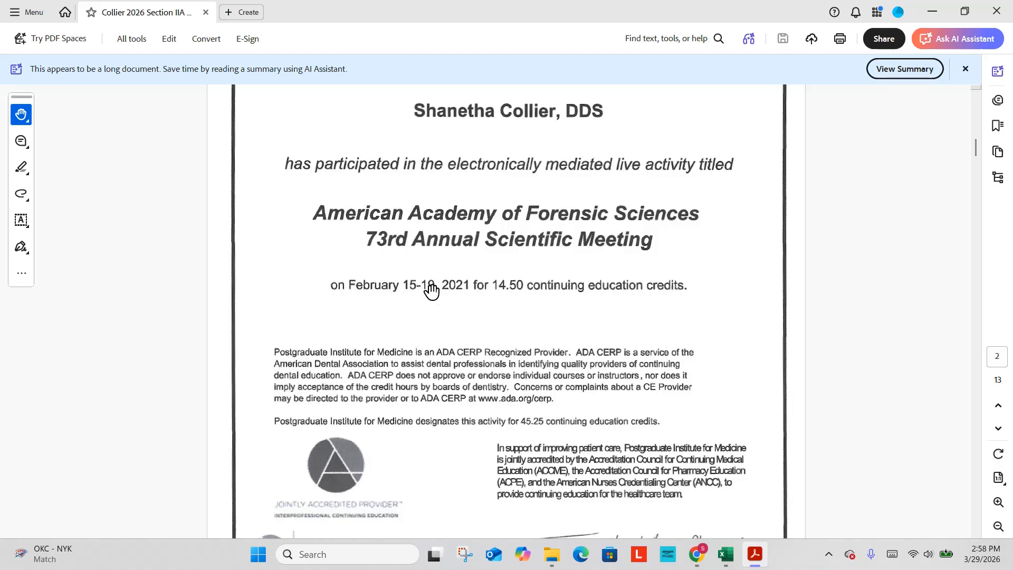
click(725, 555)
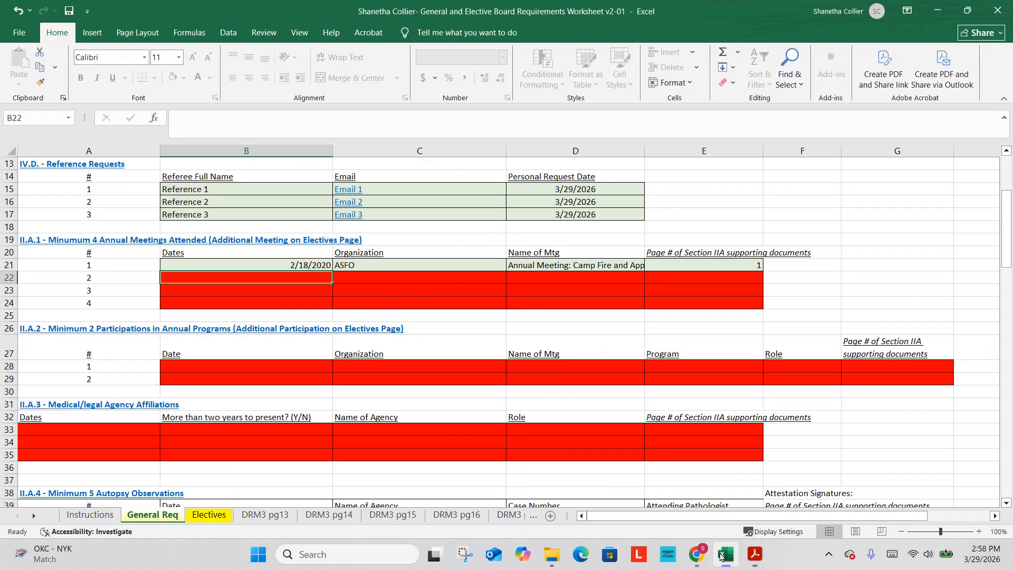
Fill the second meeting row: 2-15-2020 thru 2-19-2020, AAFS, Annual Meeting, page 2.
text(2-)
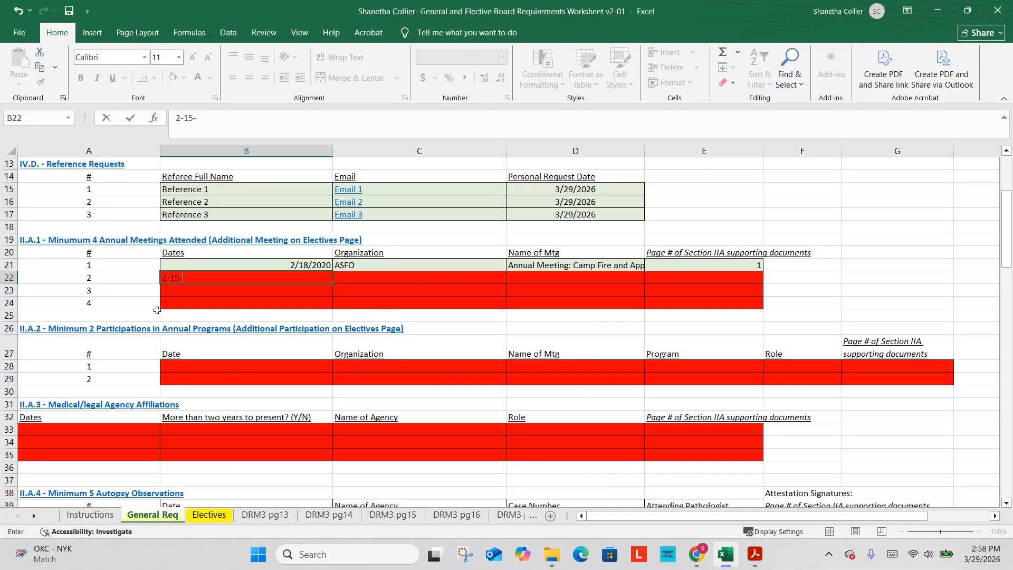
text(15-202)
text(0-)
text( th)
text(ru 2-19)
text(-2020)
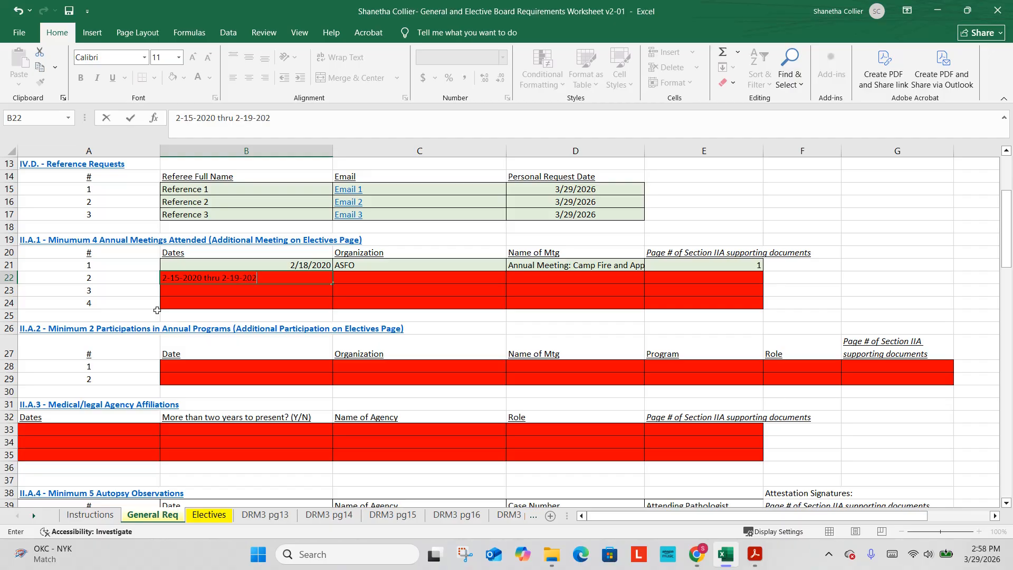
key(Tab)
text(AAFS)
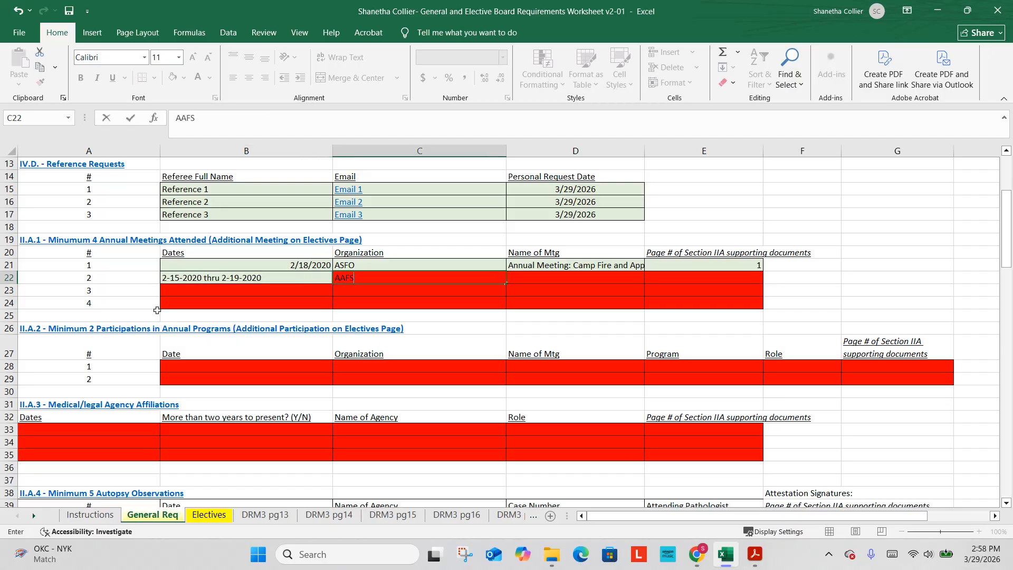
key(Tab)
key(shift+Right)
key(shift+Right)
key(shift+Right)
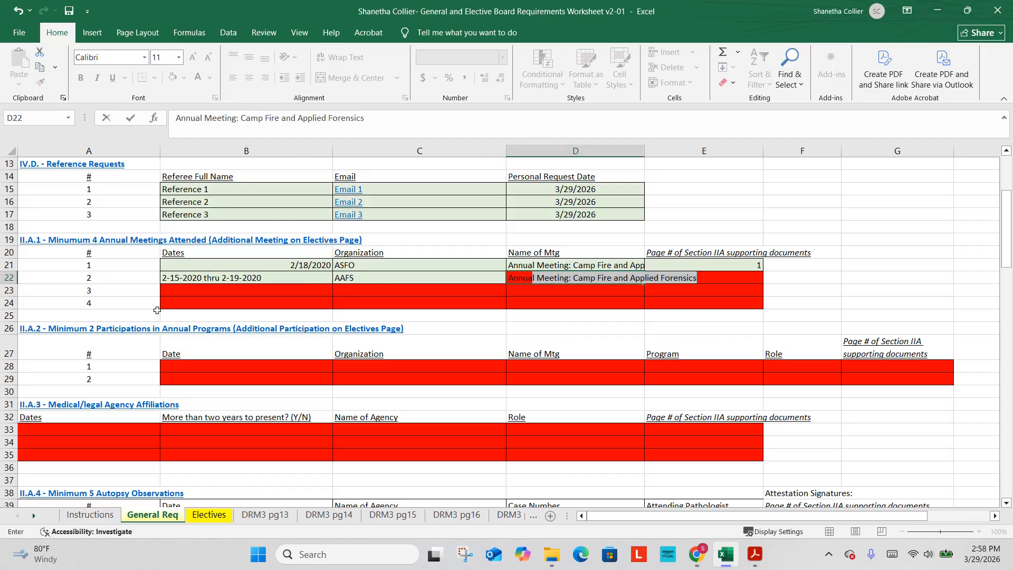
key(shift+Right)
key(shift+Right)
key(shift+Right)
key(shift+Right)
text(t)
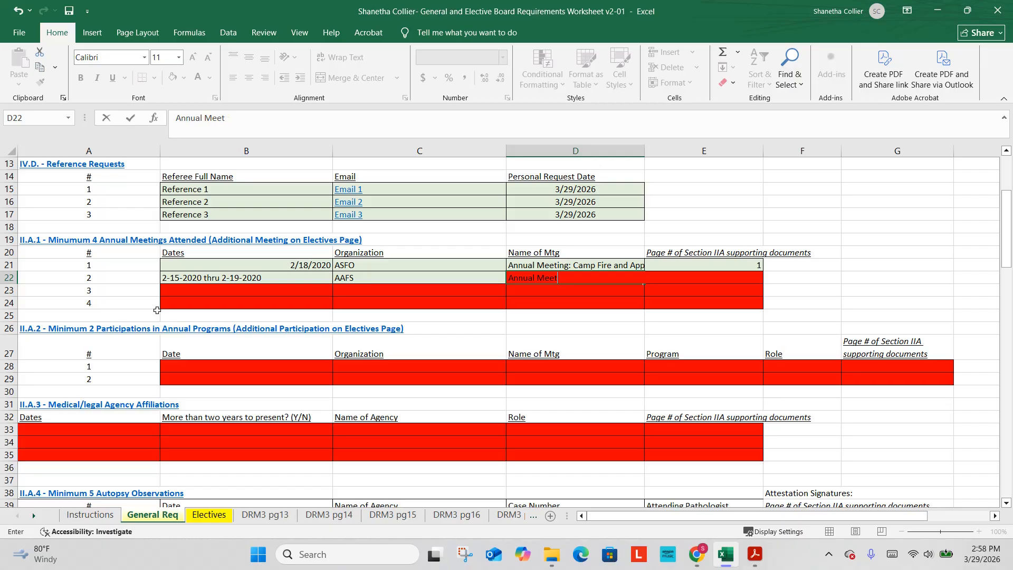
text(giing)
key(BackSpace)
key(Tab)
text(2)
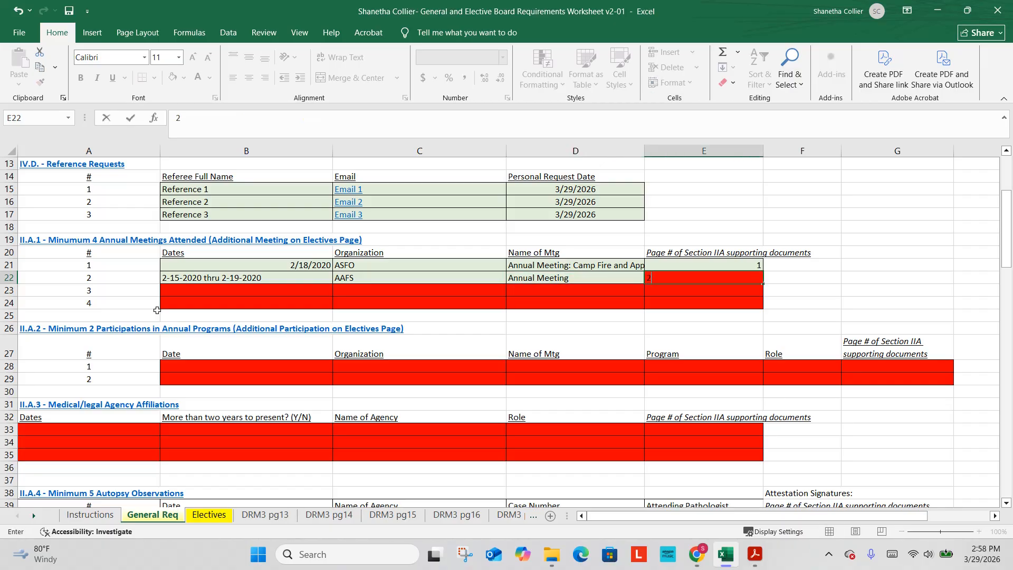
click(202, 288)
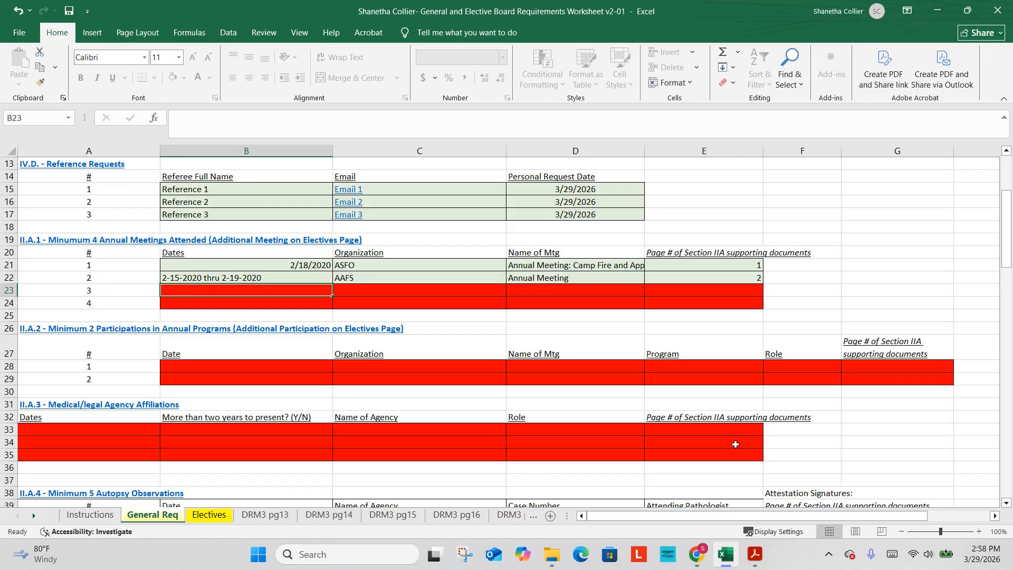
Scroll through the 74th and 75th AAFS conference certificates, then return to Excel.
click(756, 558)
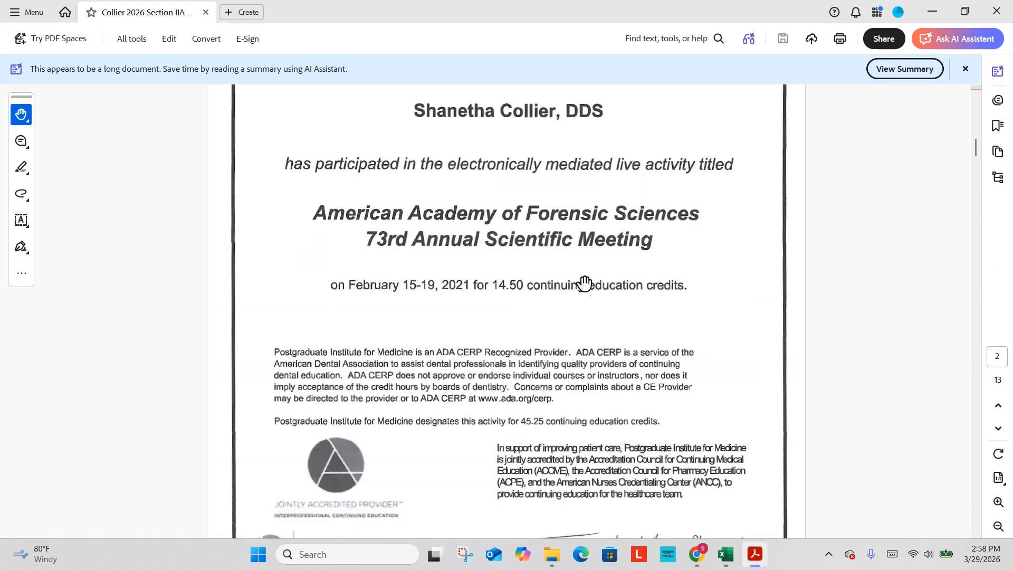
scroll(582, 269, down, 15)
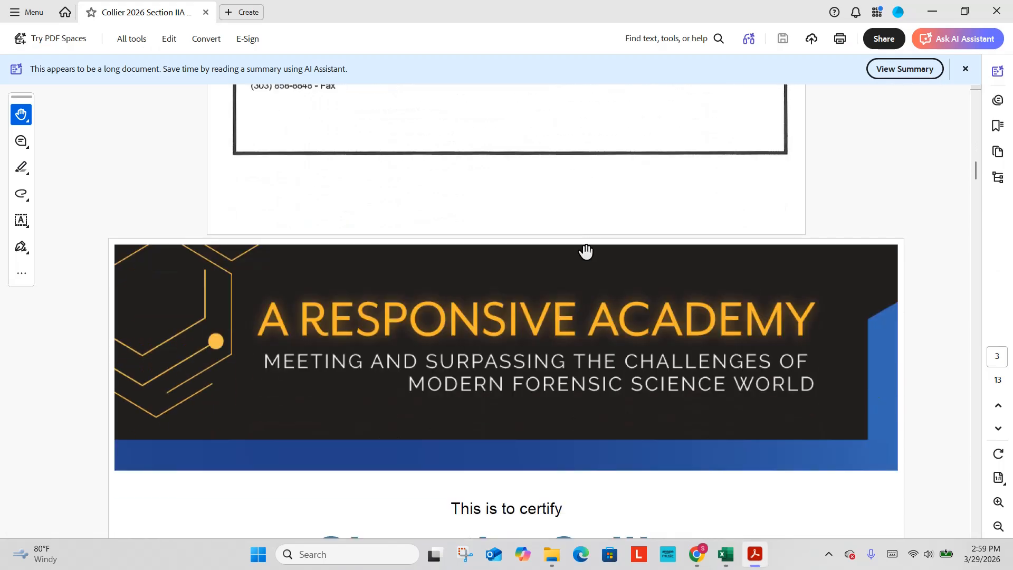
scroll(586, 251, down, 4)
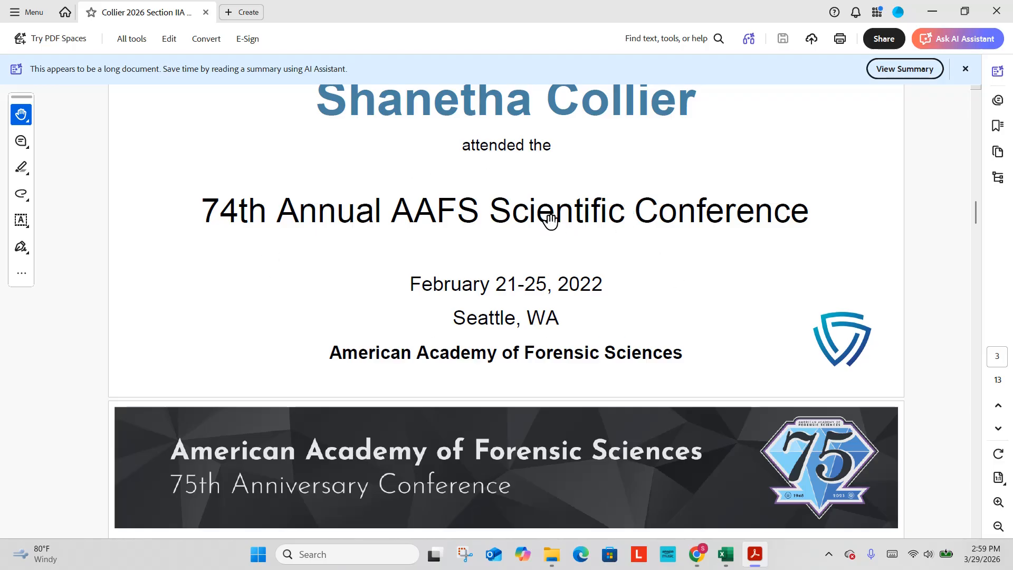
scroll(593, 194, down, 2)
scroll(593, 193, down, 9)
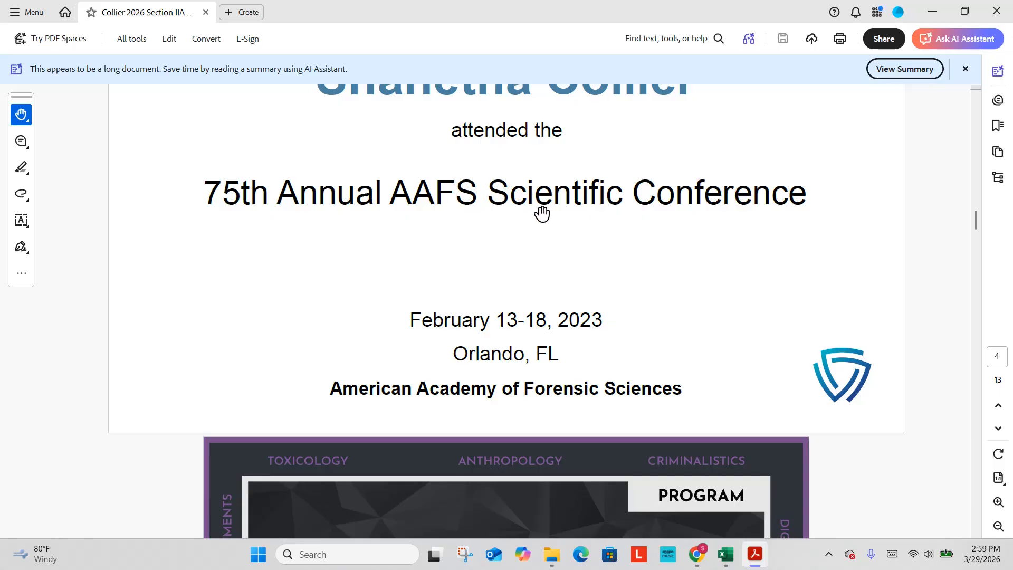
scroll(760, 278, up, 2)
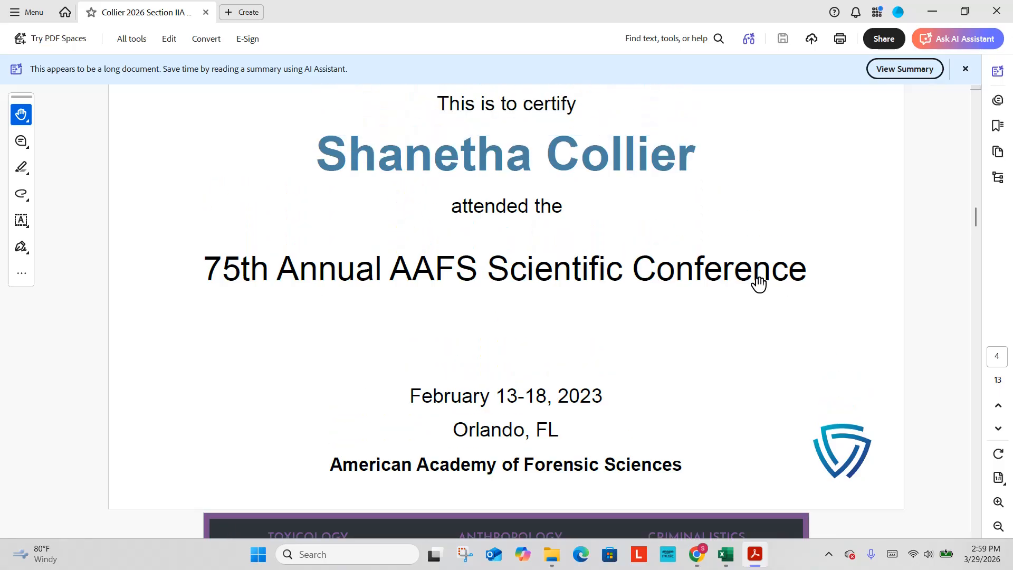
scroll(760, 282, up, 1)
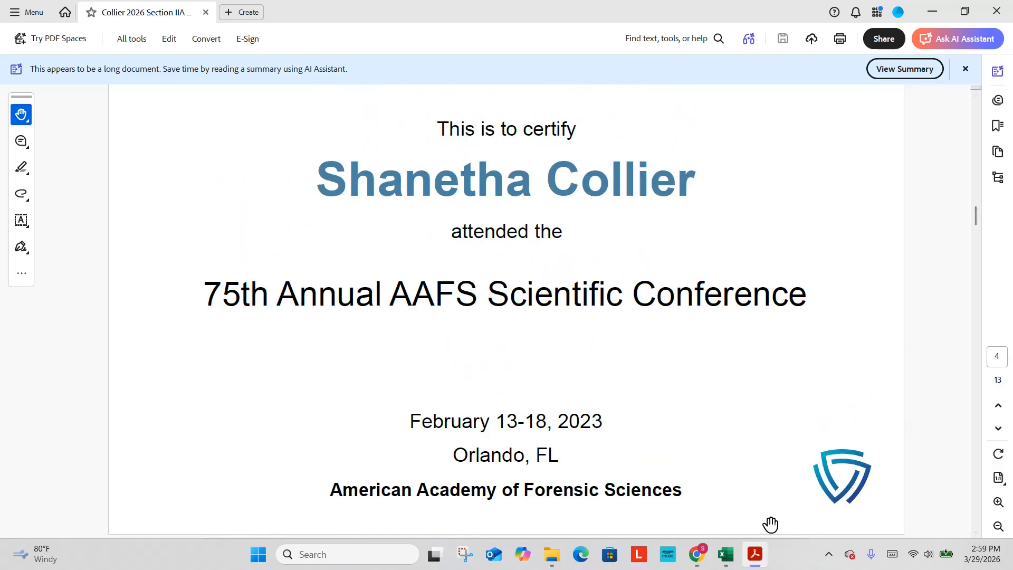
click(726, 554)
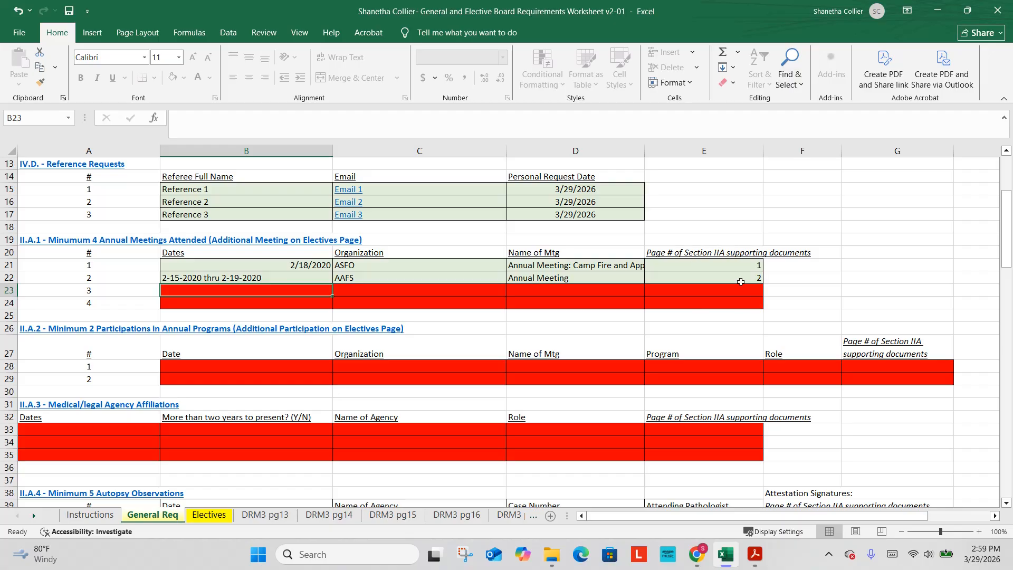
Enter supporting pages 3 and 4 for meetings three and four in E23:E24.
click(744, 294)
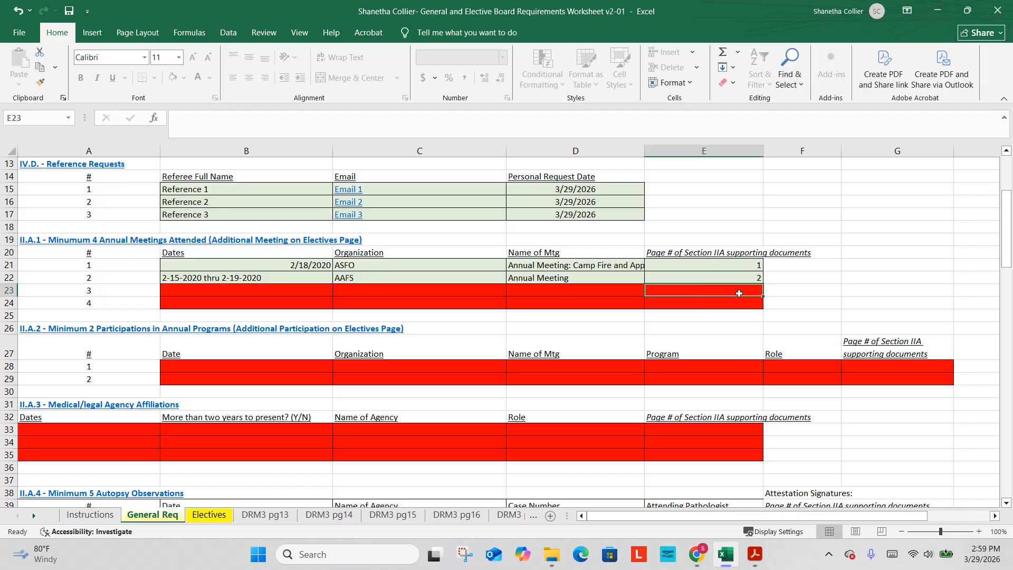
text(3)
key(Return)
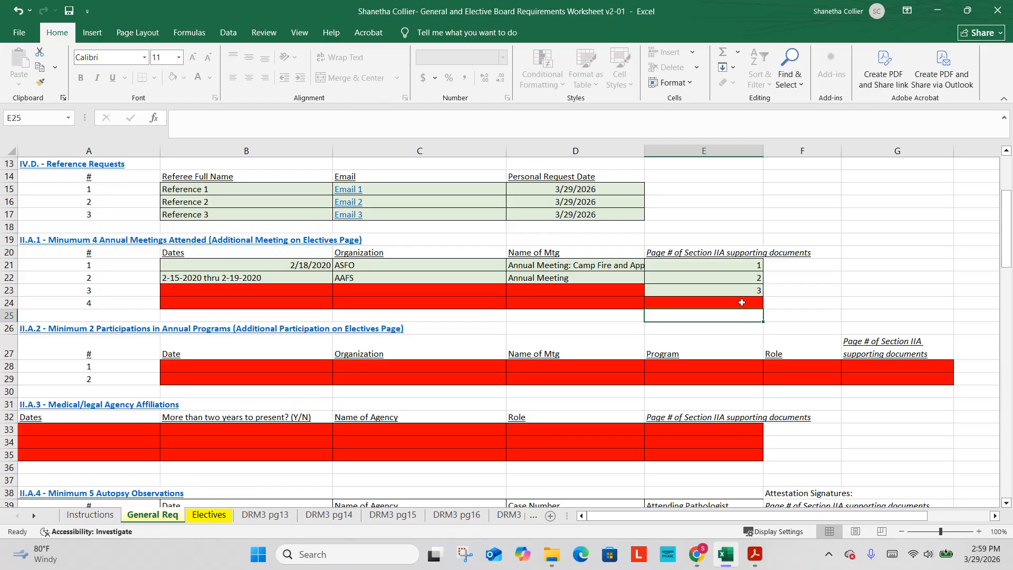
text(4)
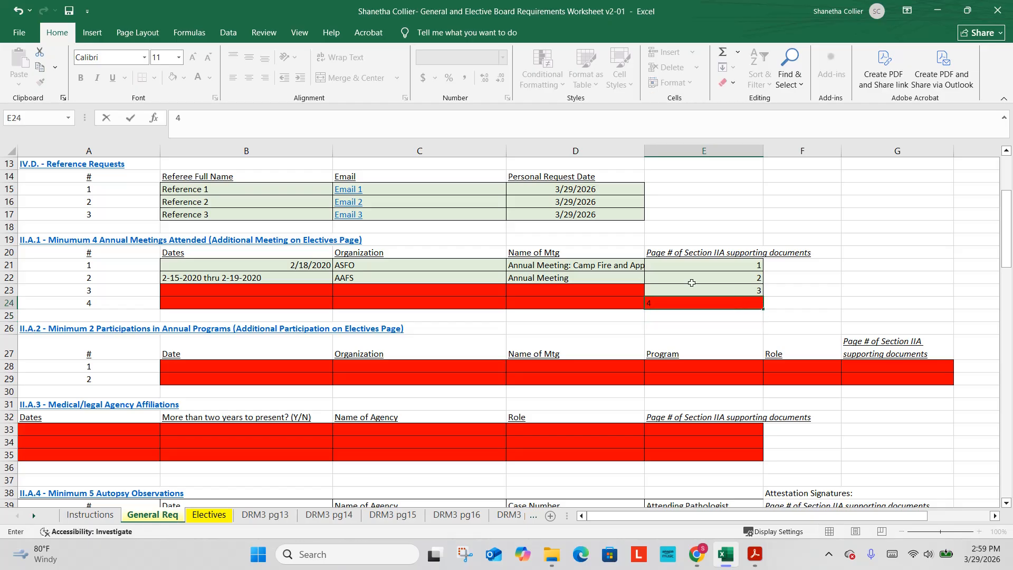
click(290, 290)
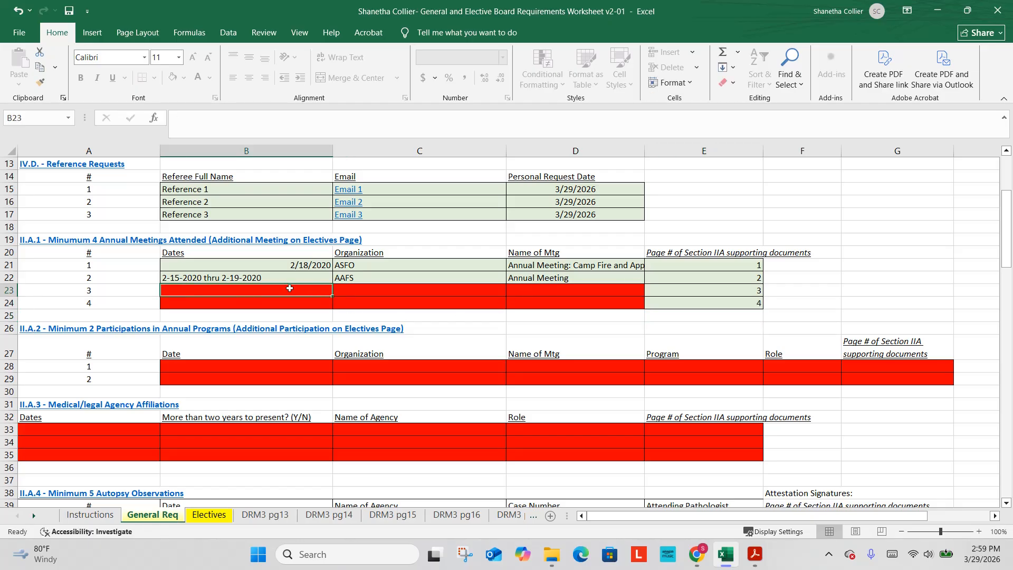
text(20)
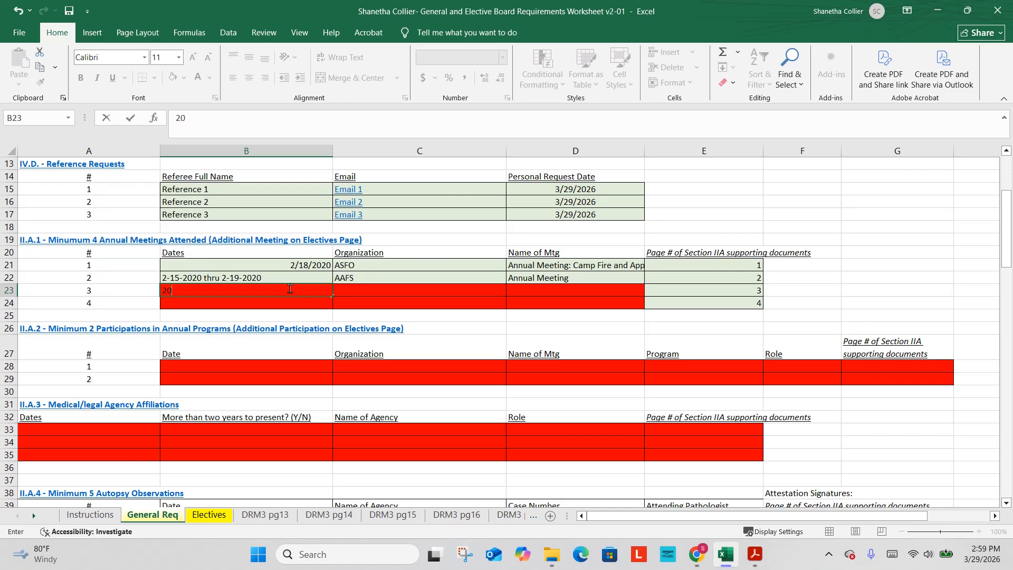
Change both years in meeting two's date range to 2021.
click(286, 282)
click(288, 123)
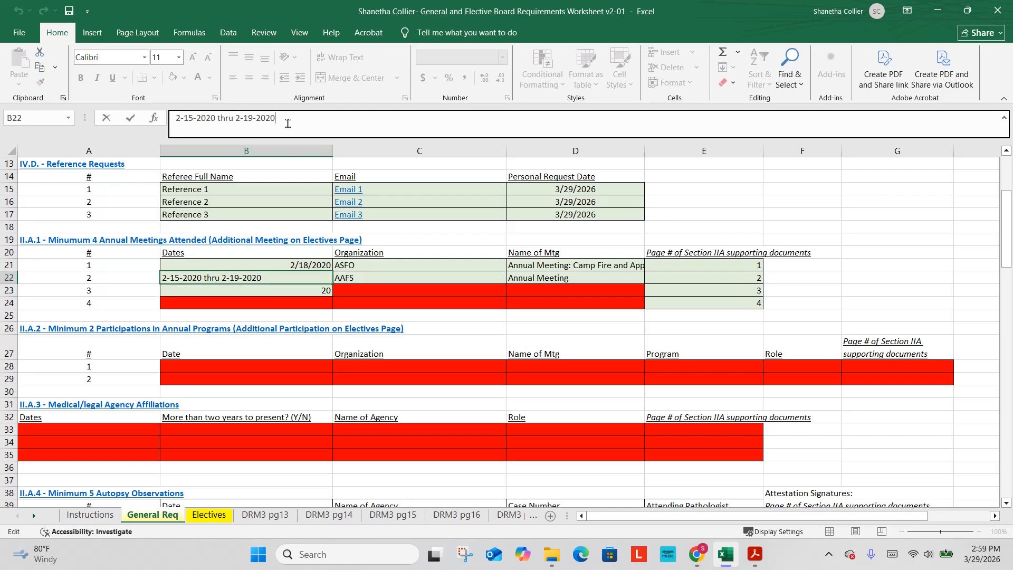
key(BackSpace)
text(1)
click(213, 118)
key(BackSpace)
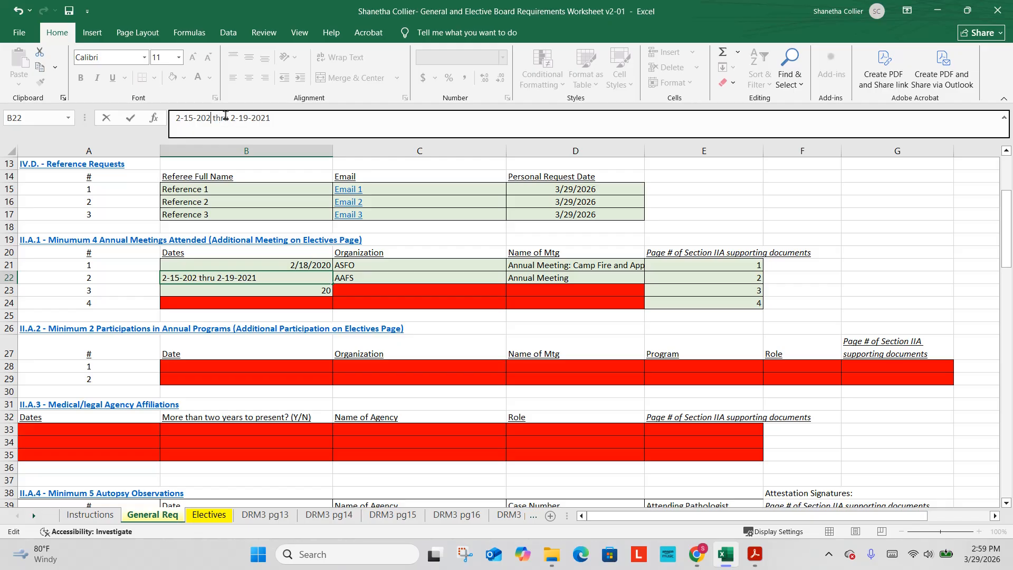
text(1)
click(330, 282)
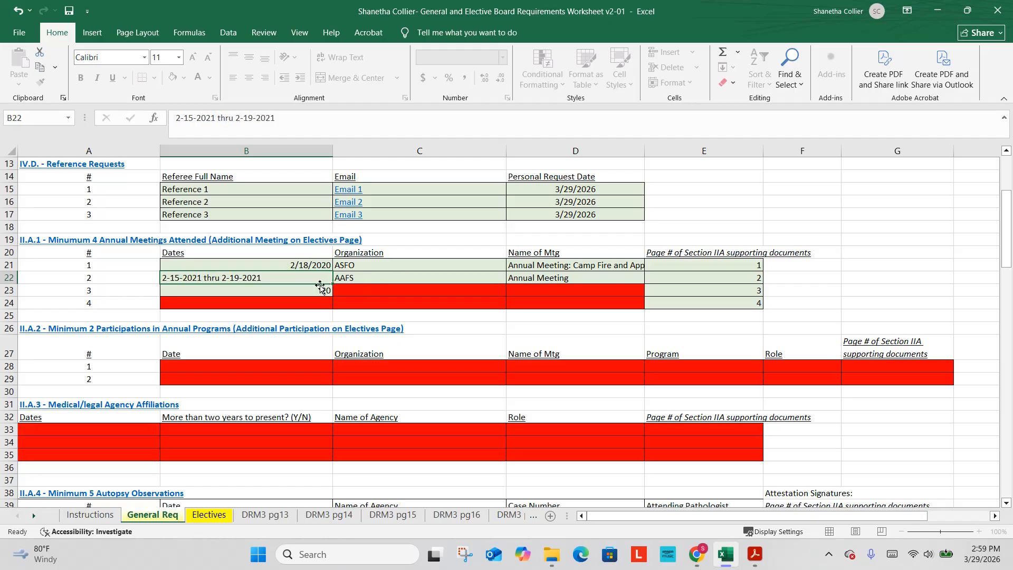
Fill meeting three with date 2022, organization AAFS and name 'Annual'.
click(315, 291)
text(2022)
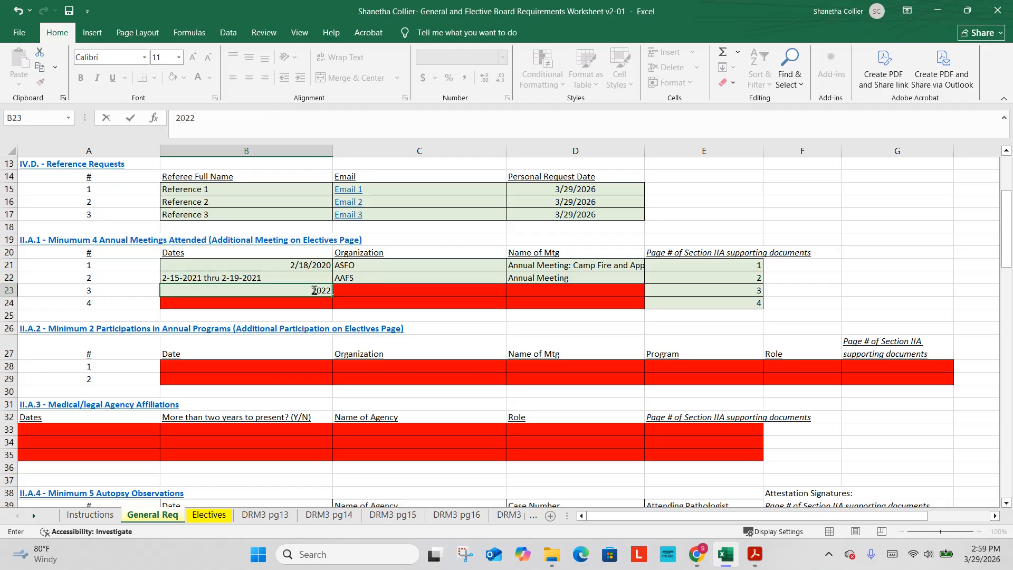
key(Tab)
text(AAFS)
key(Tab)
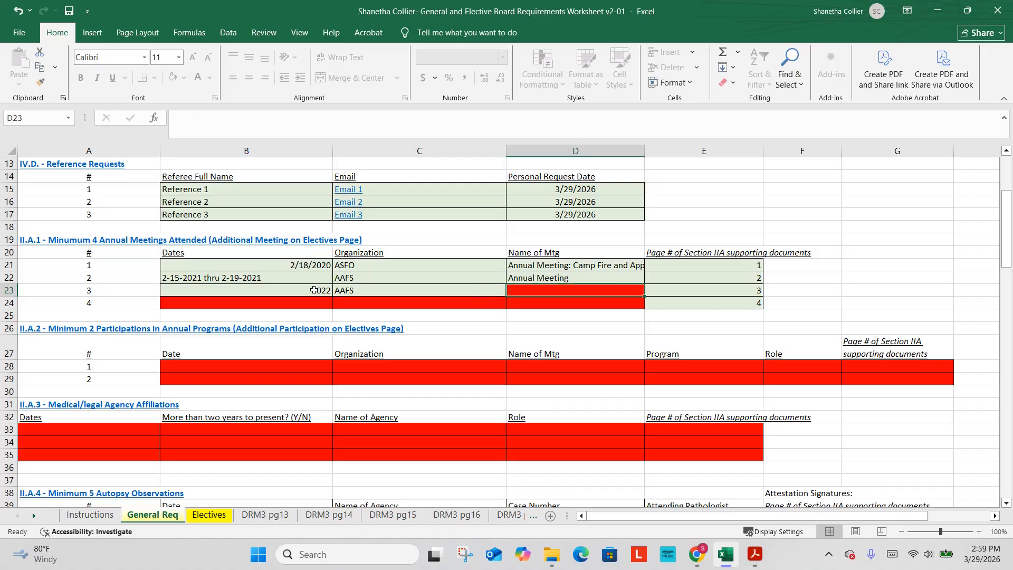
text(Annual)
key(Return)
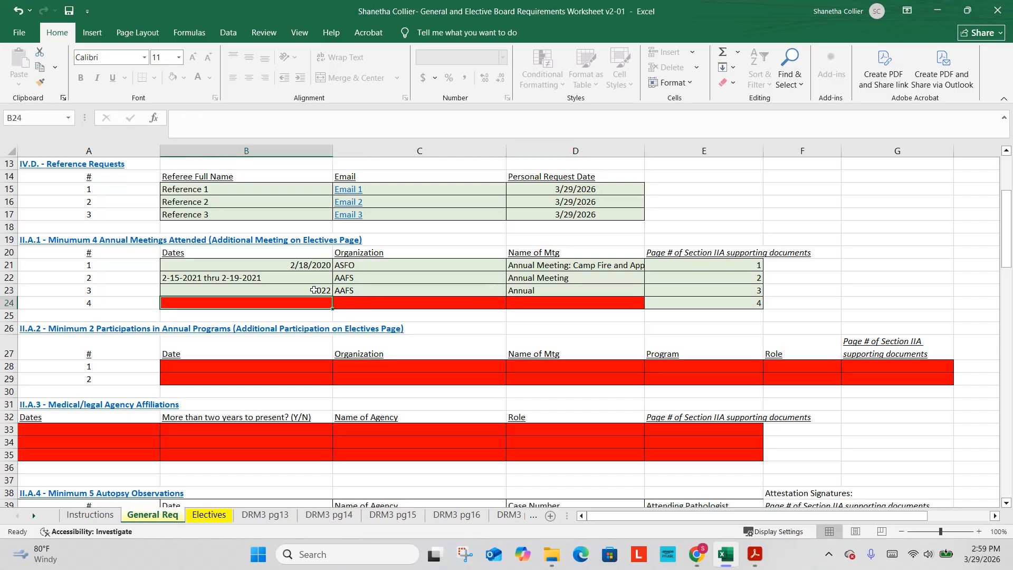
Fill meeting four with date 2023, organization AAFS and name Annual Meeting.
text(2022)
key(Tab)
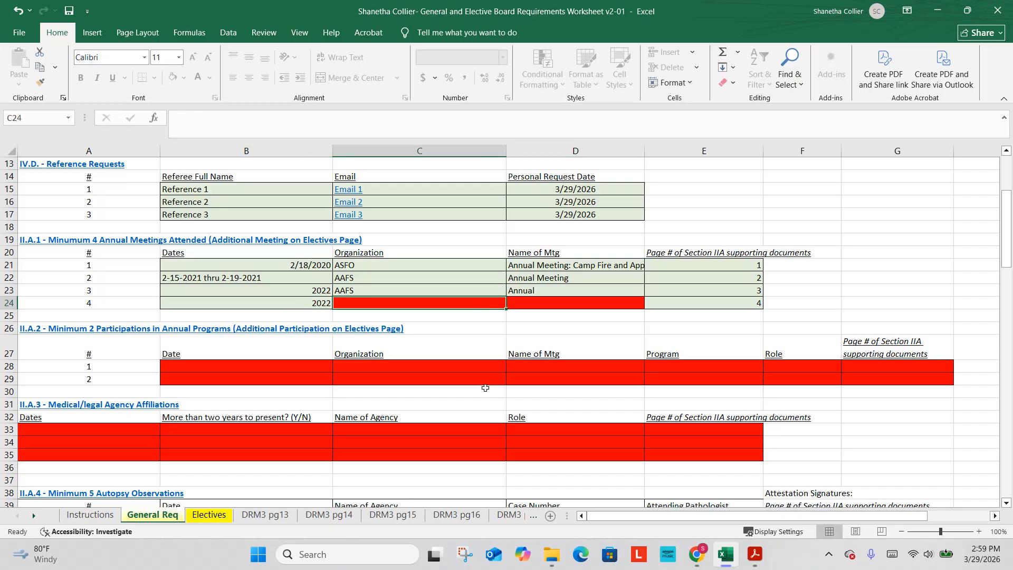
click(317, 304)
text(2023)
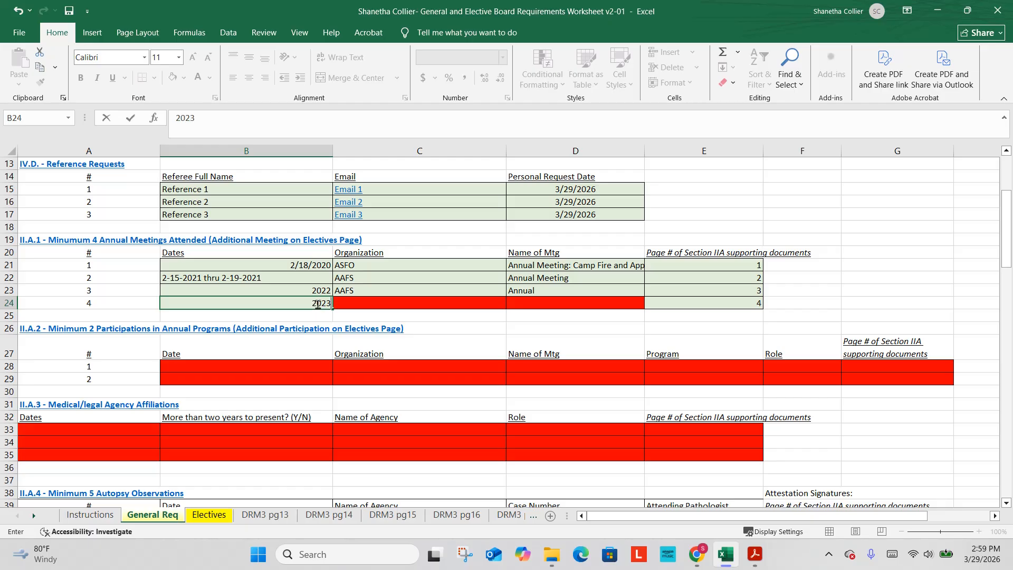
key(Tab)
text(AAA)
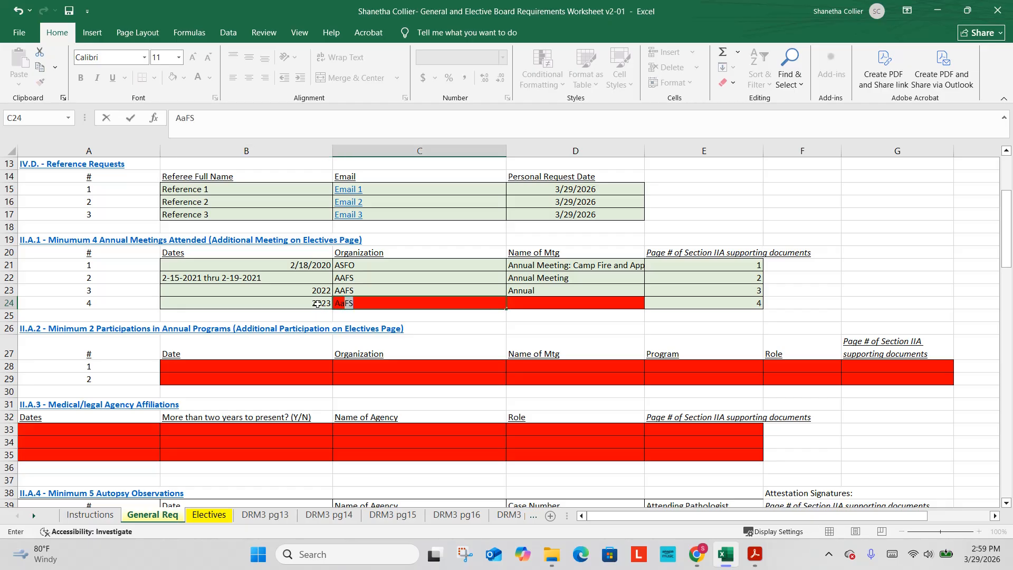
text(FS)
key(Tab)
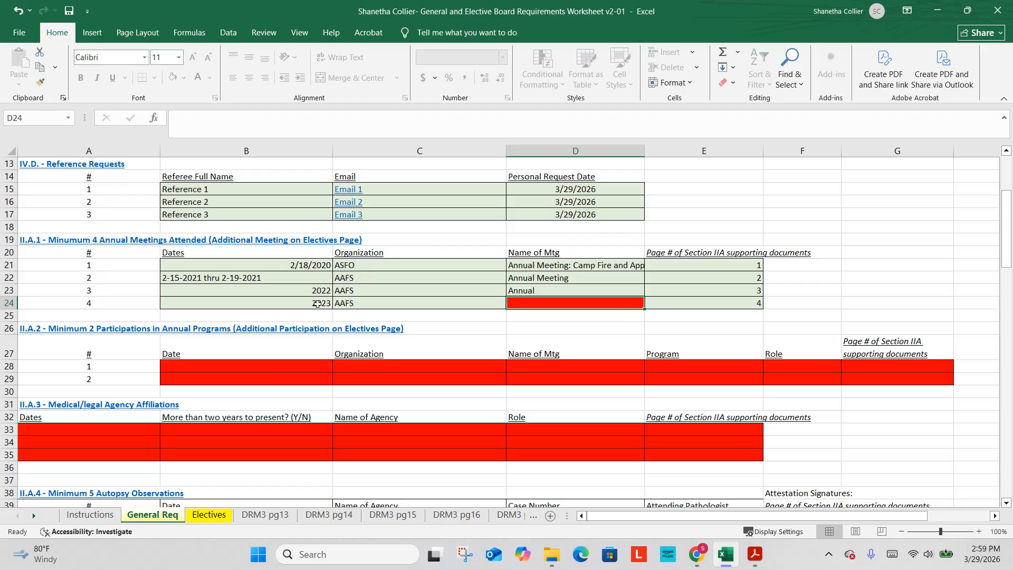
text(Annual )
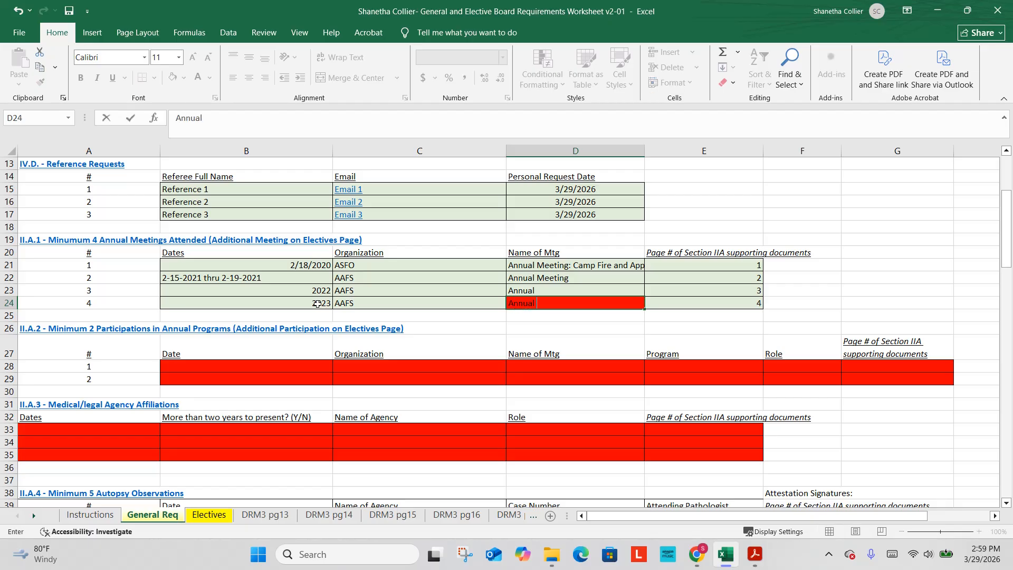
text(Meeting)
key(Return)
Complete meeting three's name as 'Annual Meeting'.
click(536, 294)
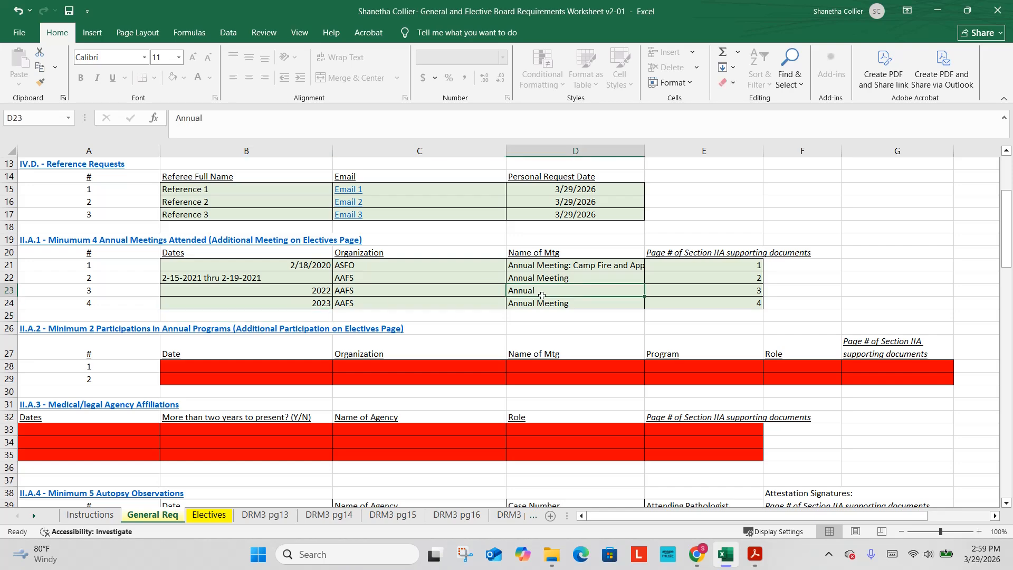
click(346, 134)
text(Mee)
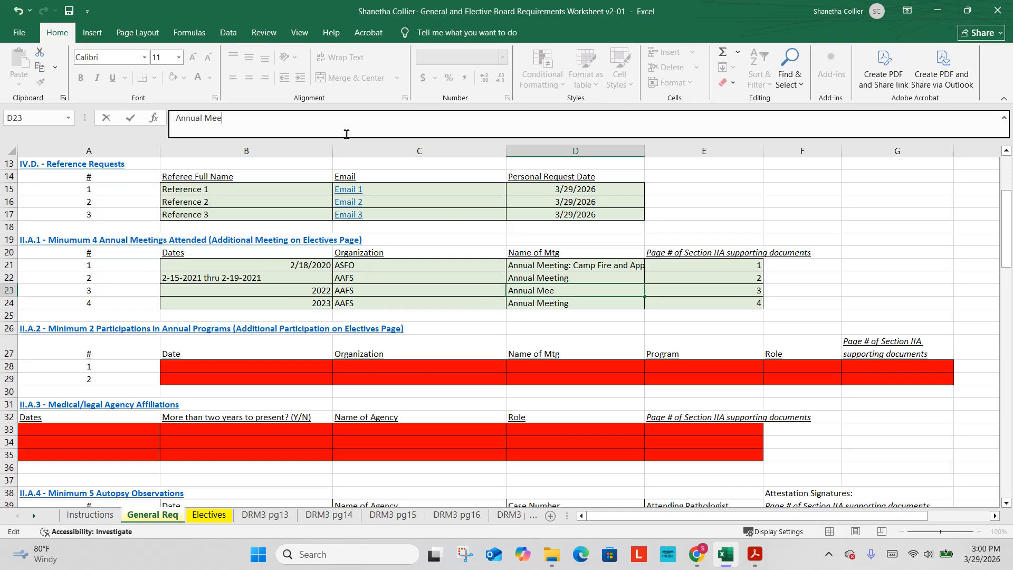
text(ting)
key(Return)
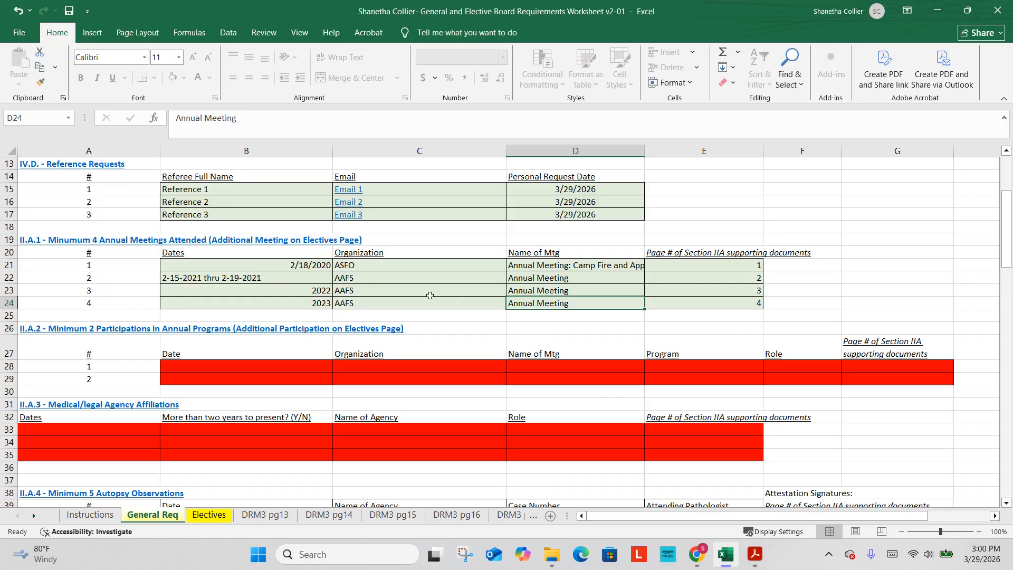
scroll(474, 288, down, 5)
scroll(473, 288, down, 3)
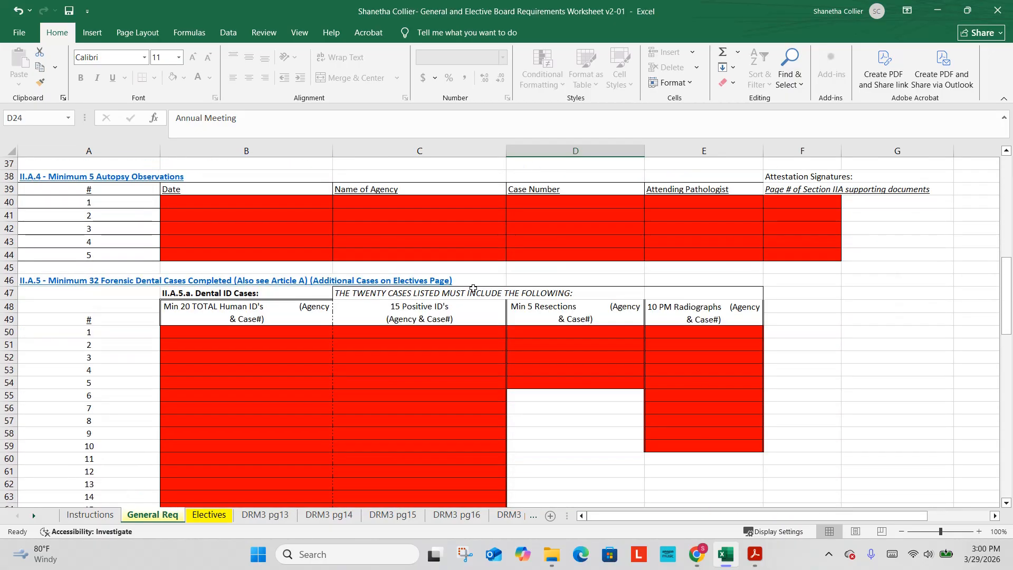
scroll(810, 389, up, 2)
scroll(810, 389, up, 3)
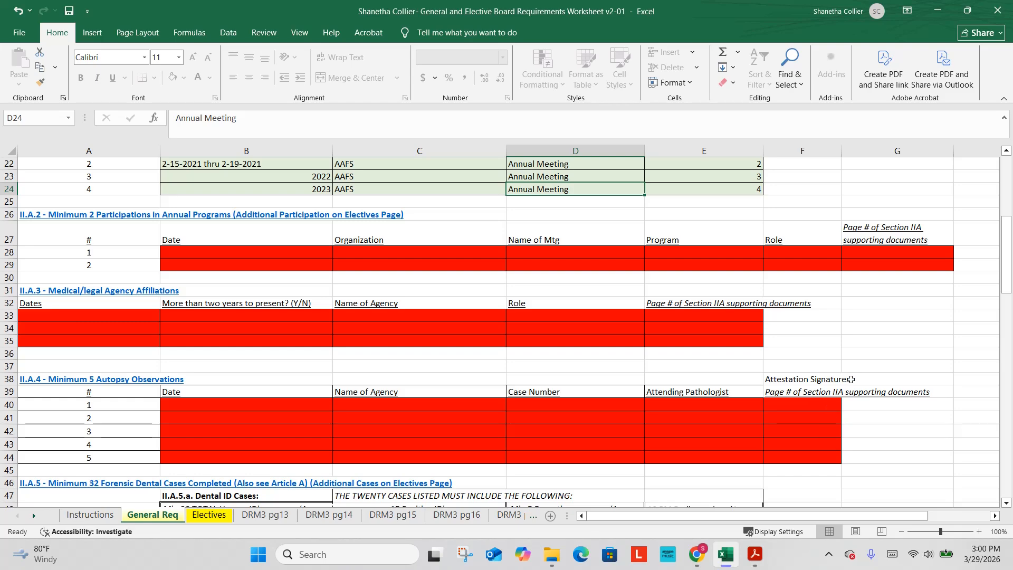
scroll(323, 268, up, 4)
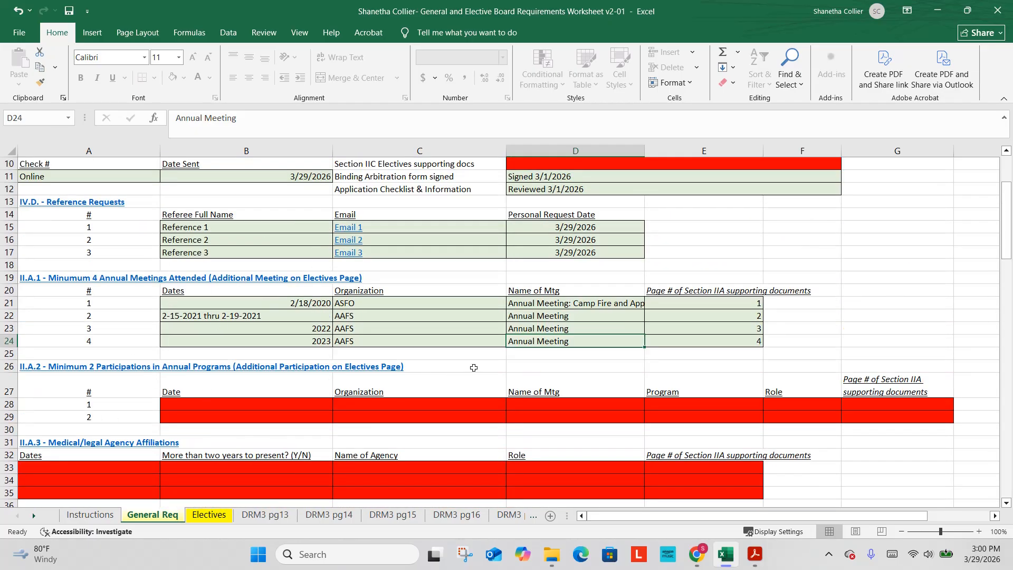
click(279, 406)
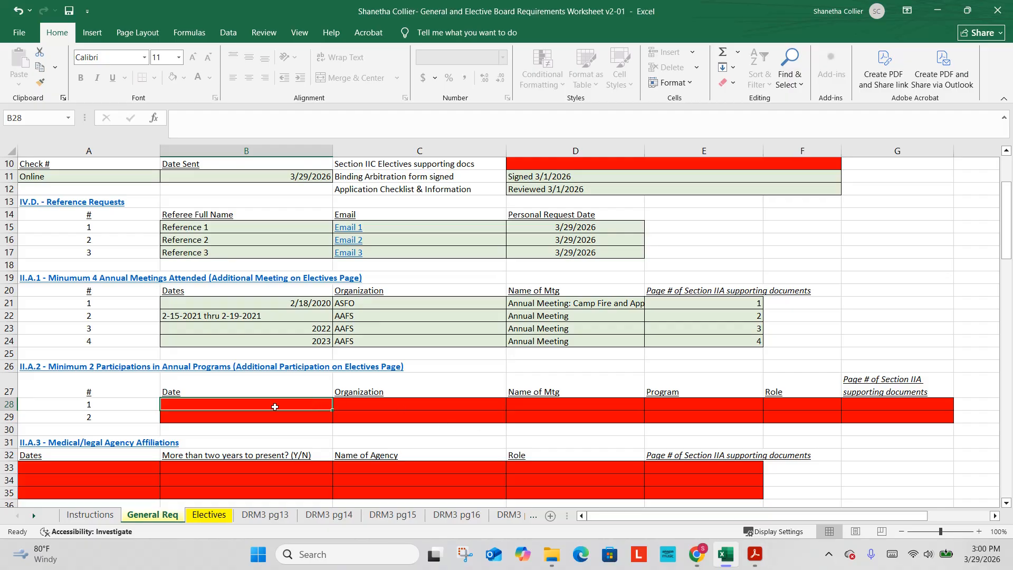
Scroll the AAFS program from its page 5 cover to the page 6 Odontology session with talk H9.
click(755, 554)
scroll(954, 244, up, 5)
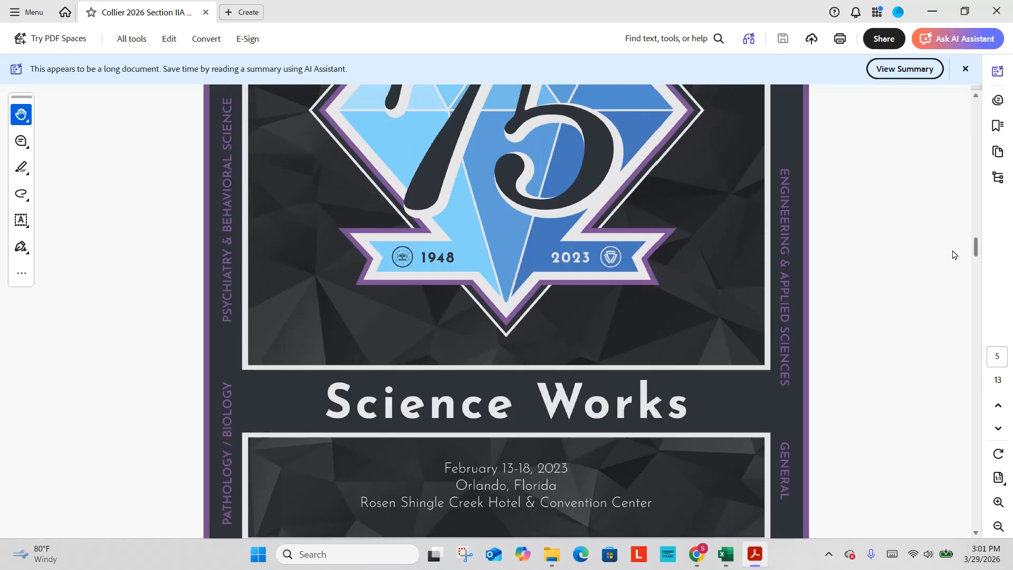
scroll(953, 243, up, 1)
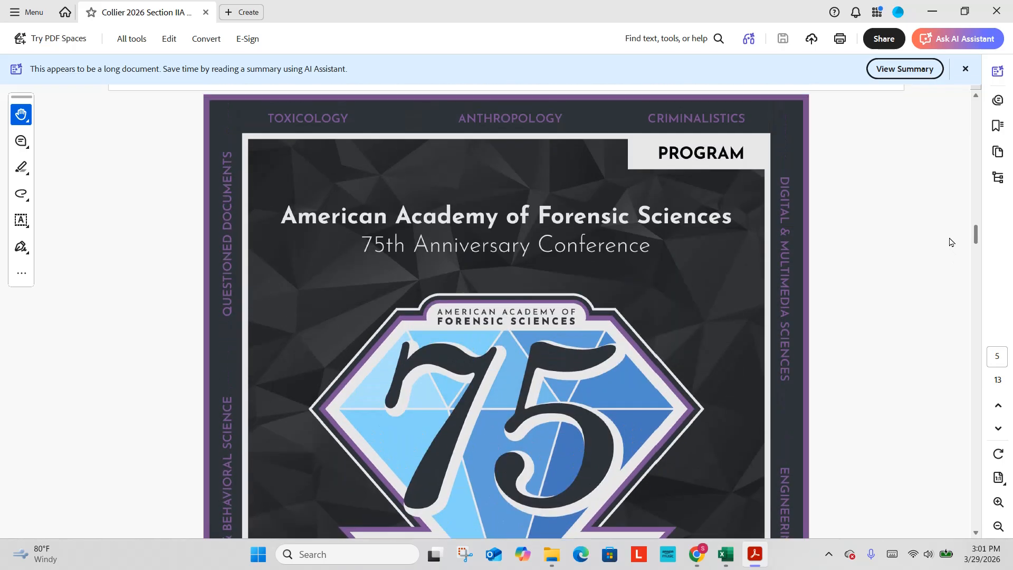
scroll(951, 242, down, 15)
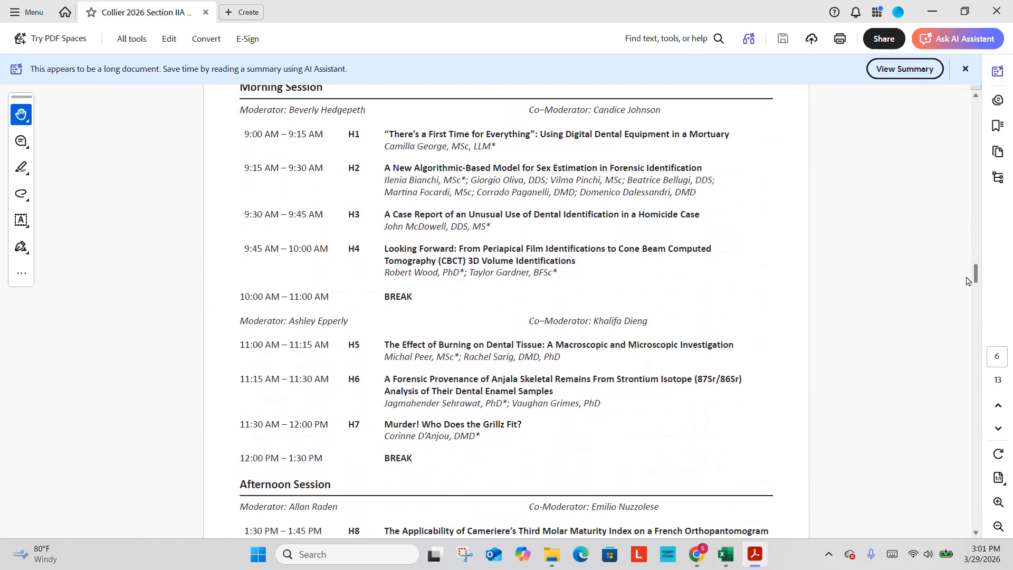
scroll(951, 237, up, 14)
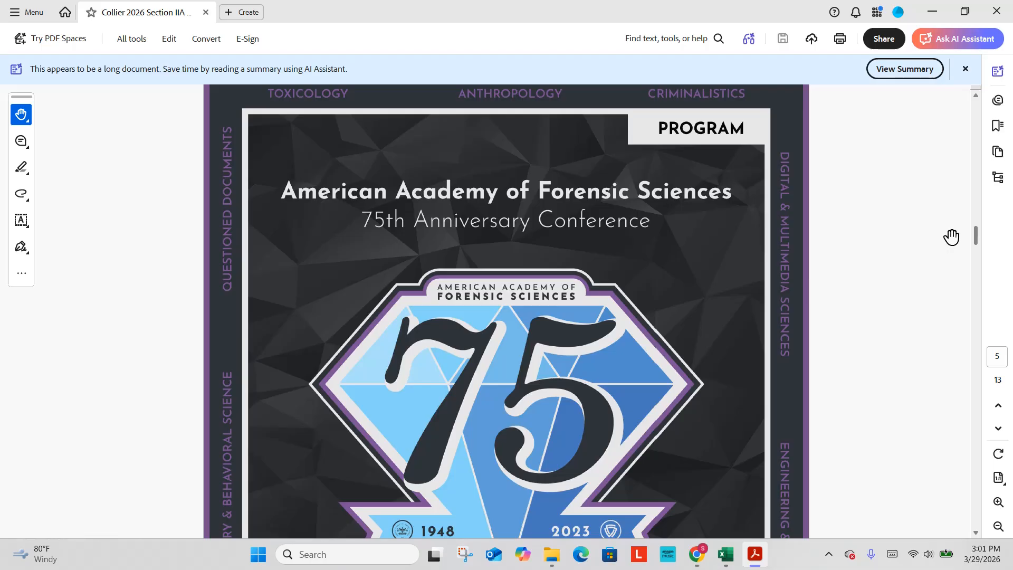
scroll(678, 397, down, 1)
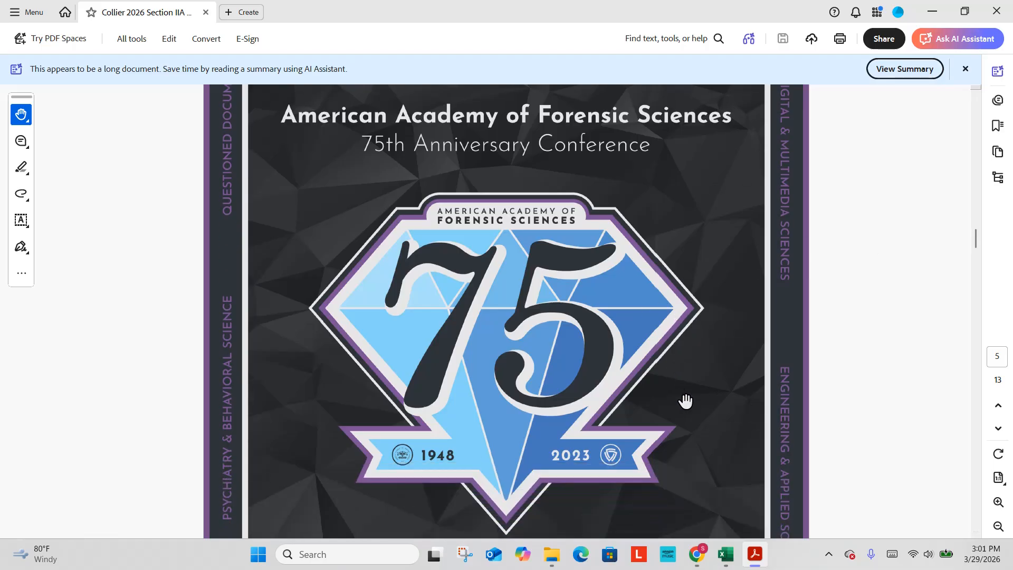
scroll(686, 401, up, 1)
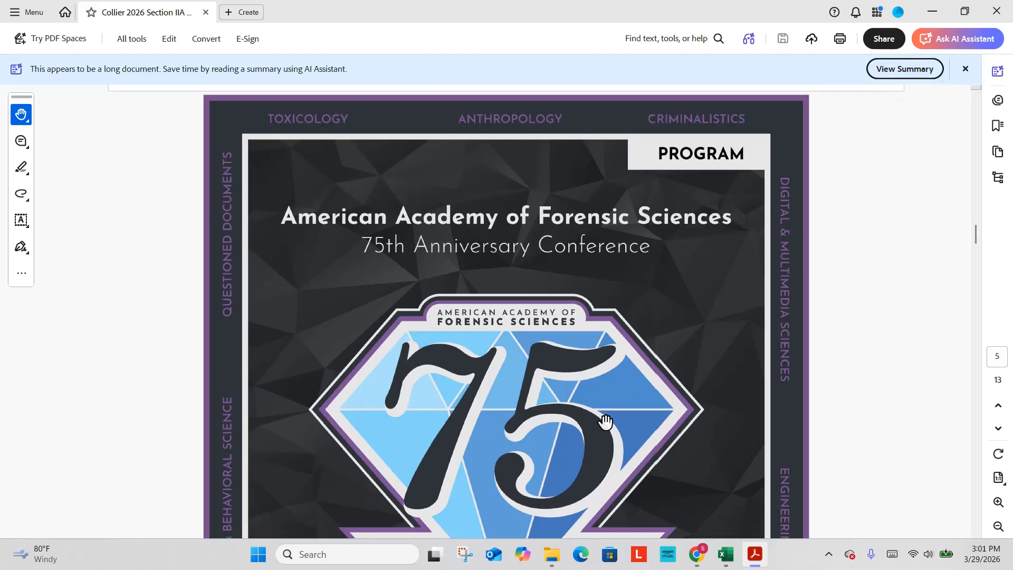
scroll(605, 324, down, 1)
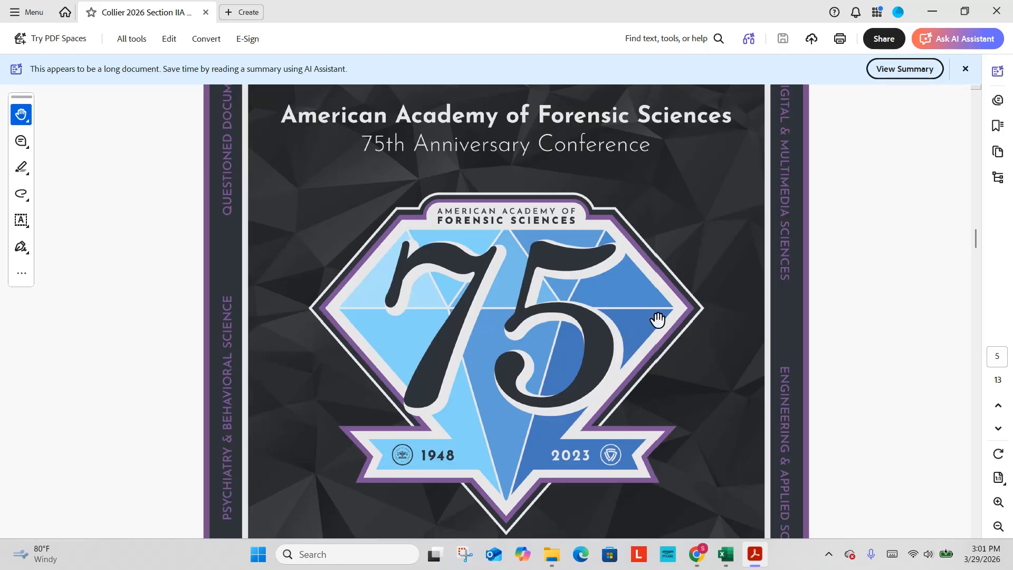
scroll(657, 318, down, 2)
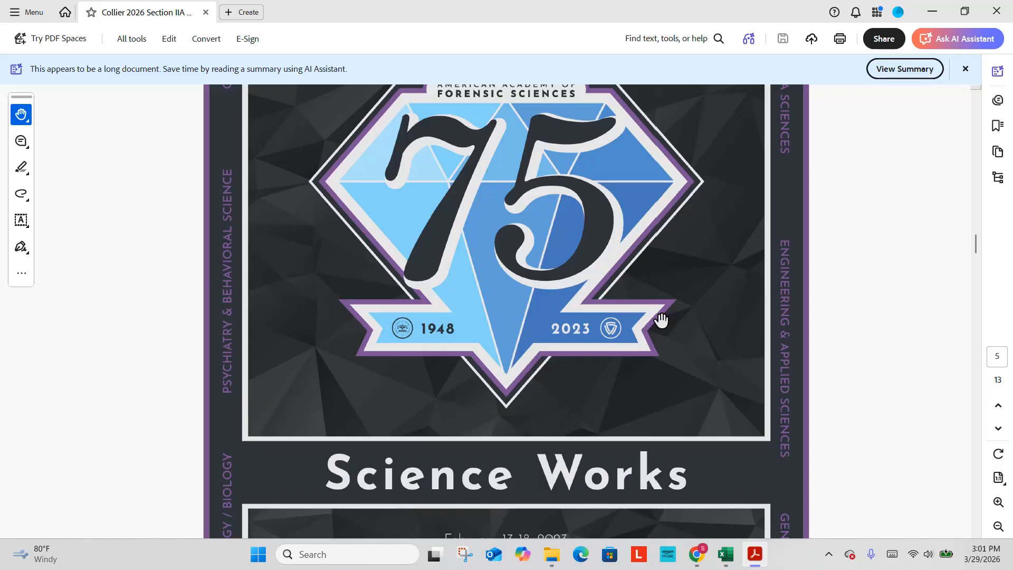
scroll(661, 320, down, 5)
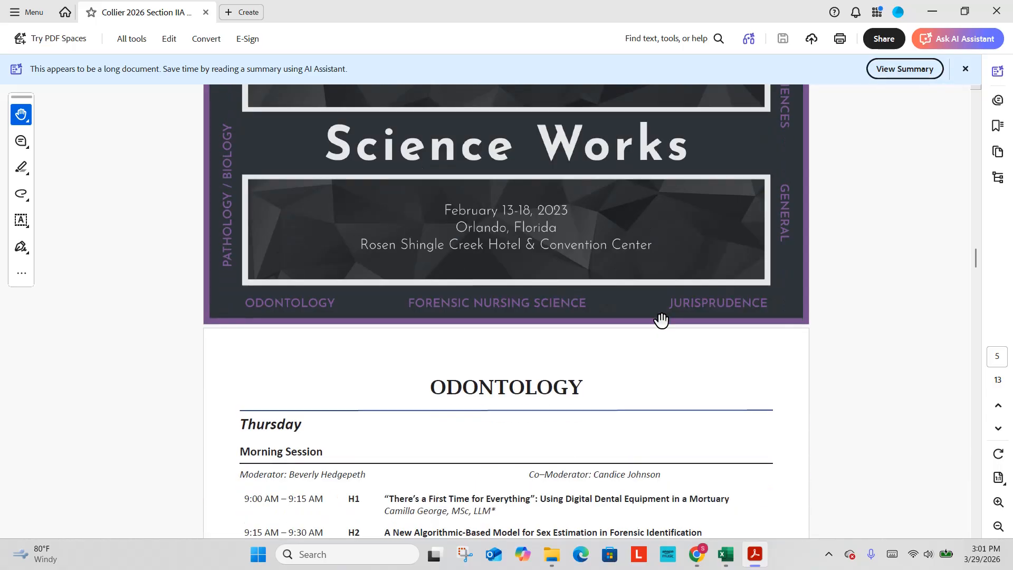
scroll(661, 319, down, 6)
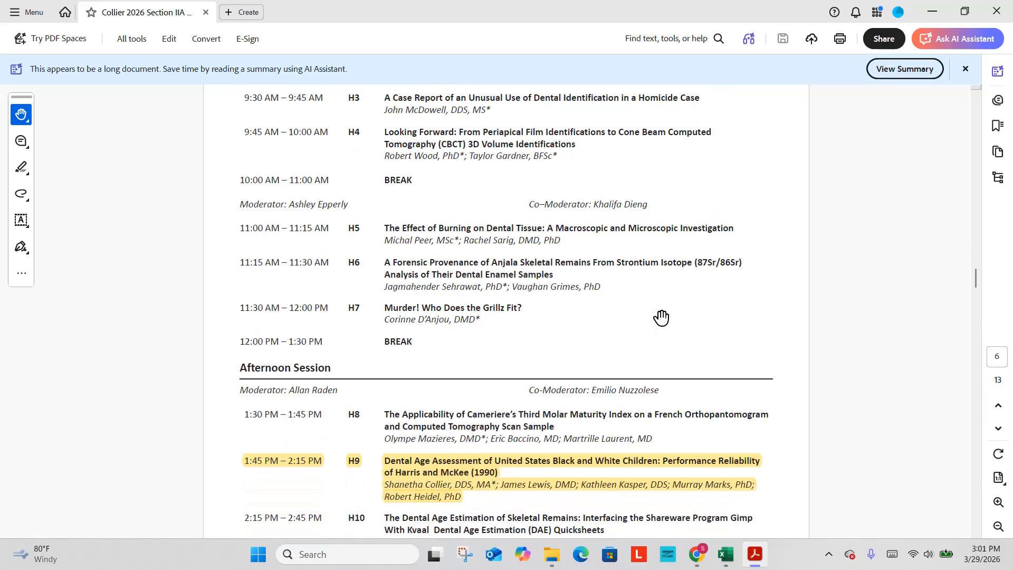
scroll(661, 319, down, 2)
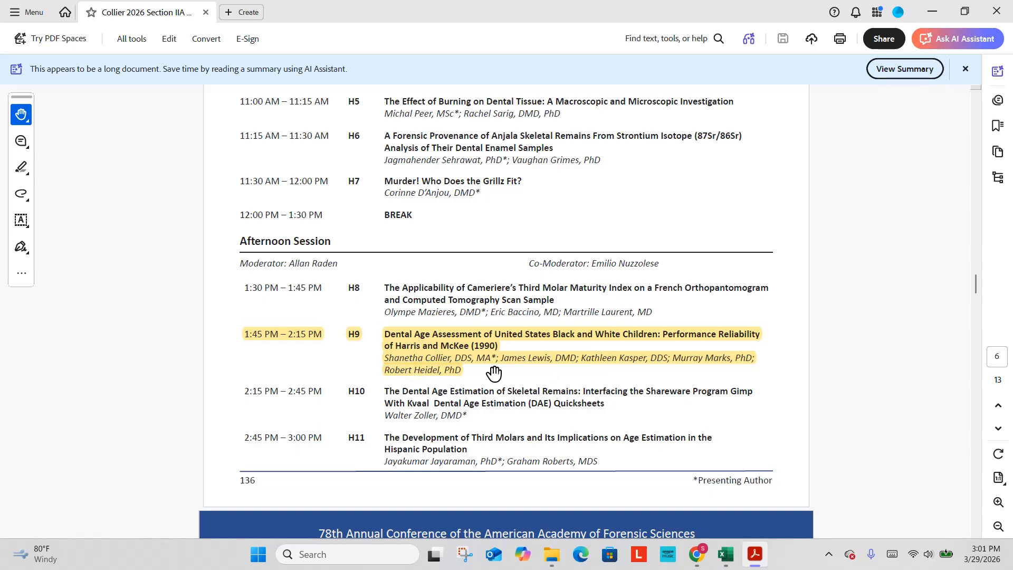
scroll(828, 339, up, 2)
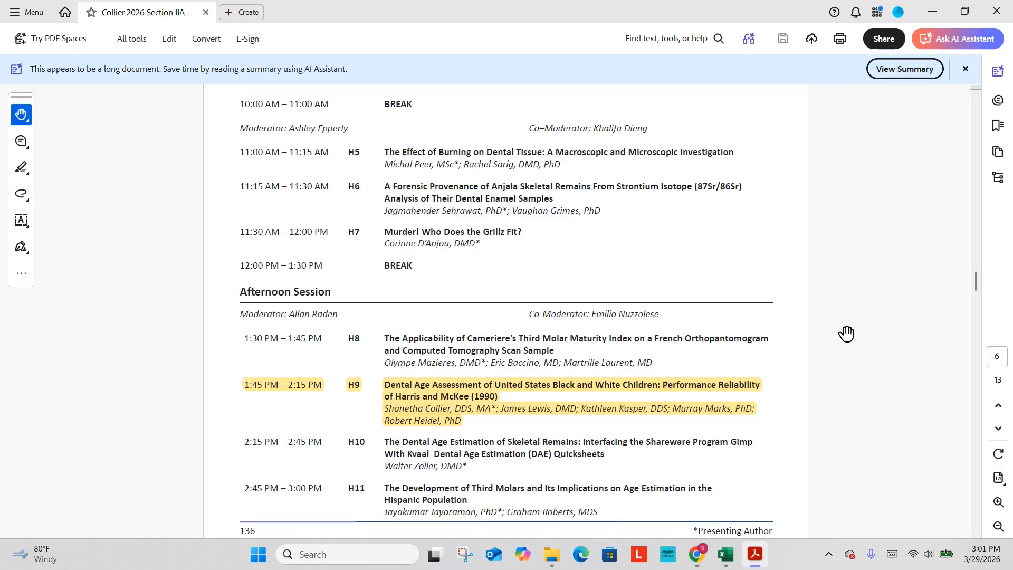
scroll(846, 334, up, 20)
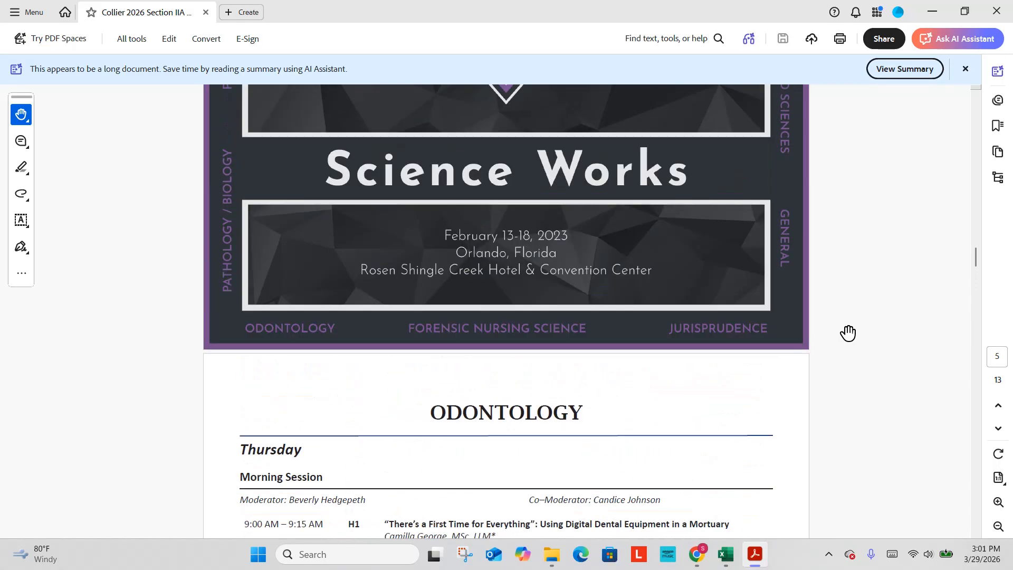
scroll(431, 161, up, 3)
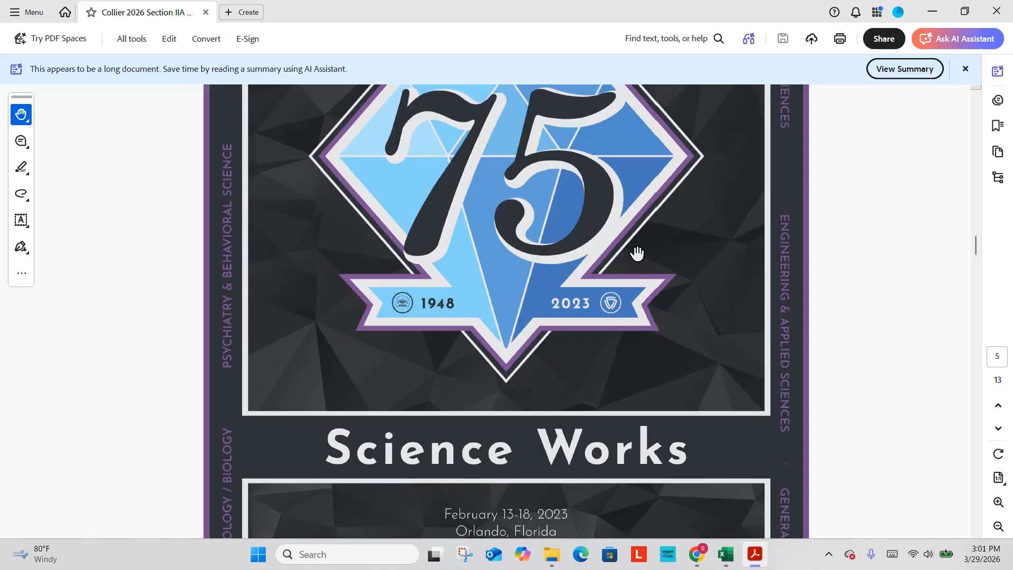
scroll(636, 252, up, 5)
scroll(637, 252, down, 20)
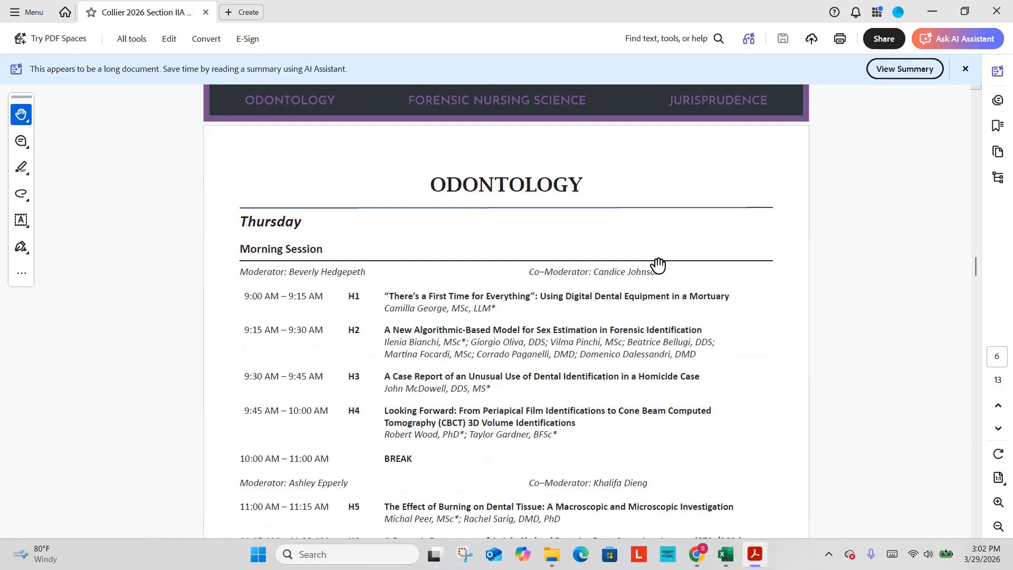
scroll(460, 225, down, 5)
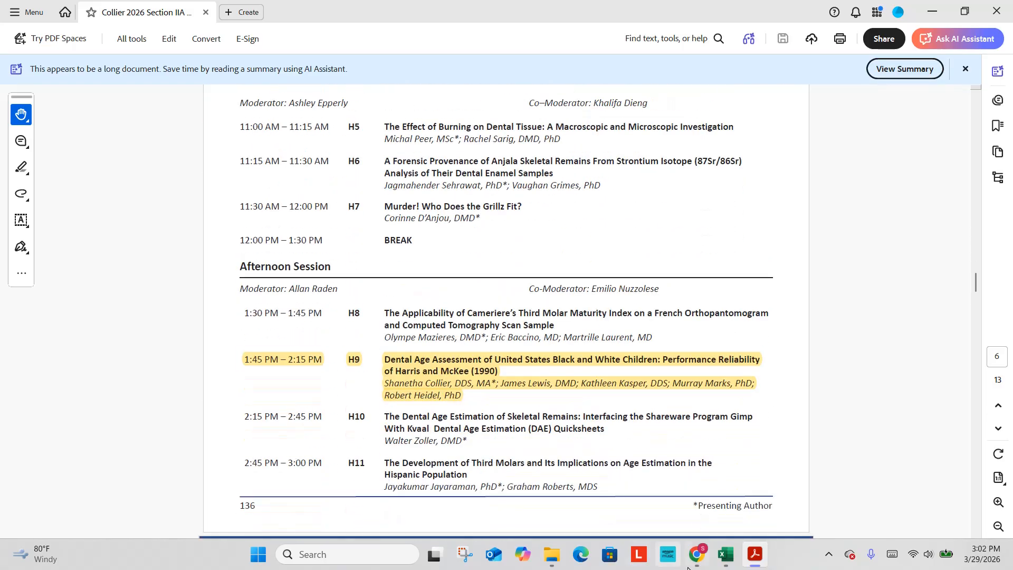
Enter supporting pages '5 and 6' in G28.
click(727, 555)
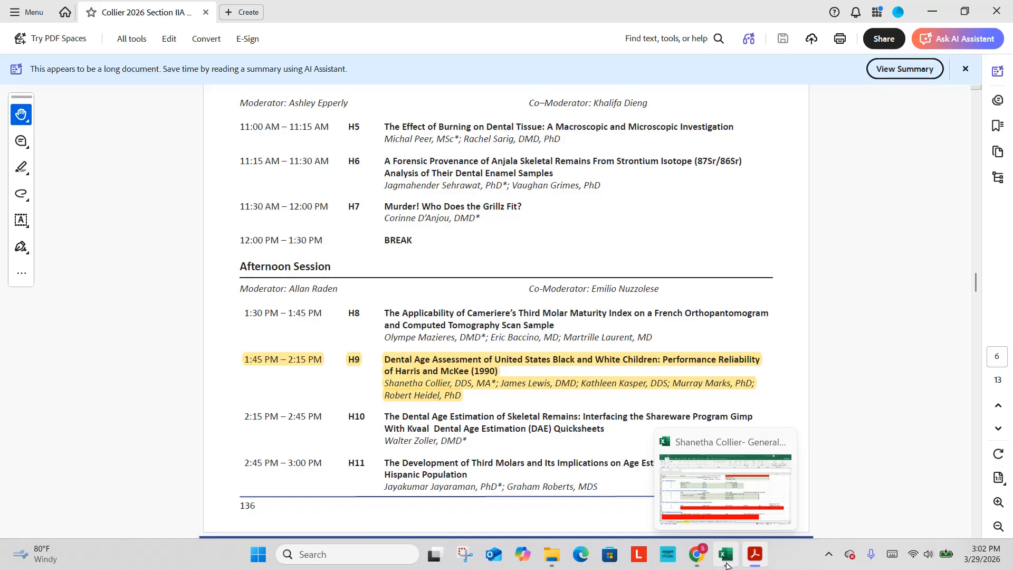
click(879, 406)
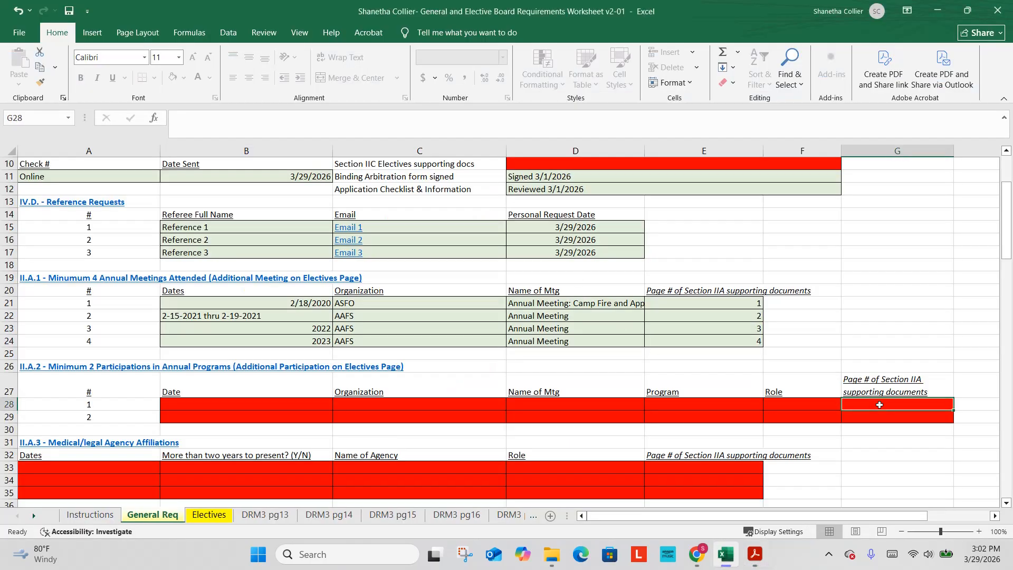
text(5)
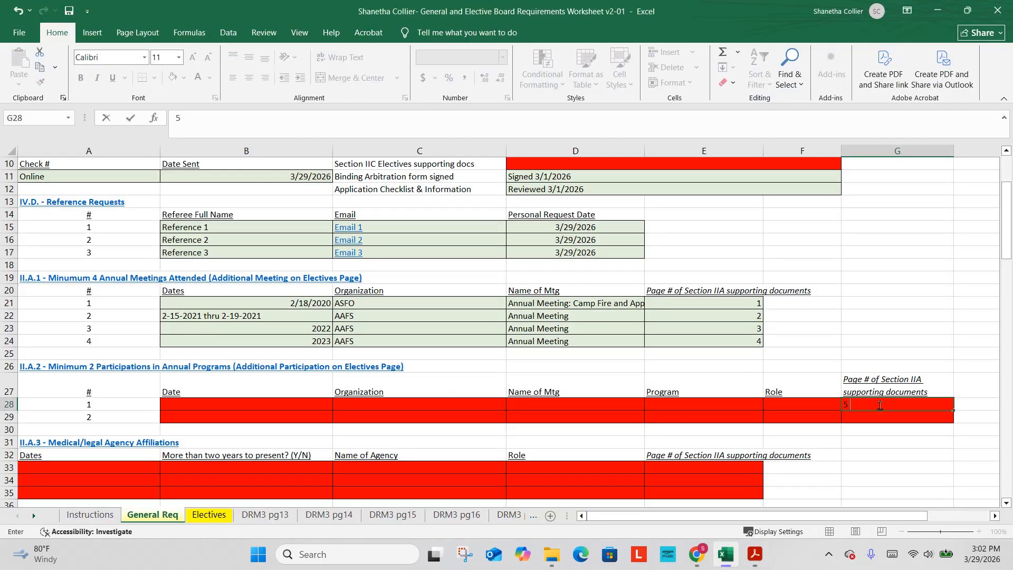
text( and 6)
click(293, 402)
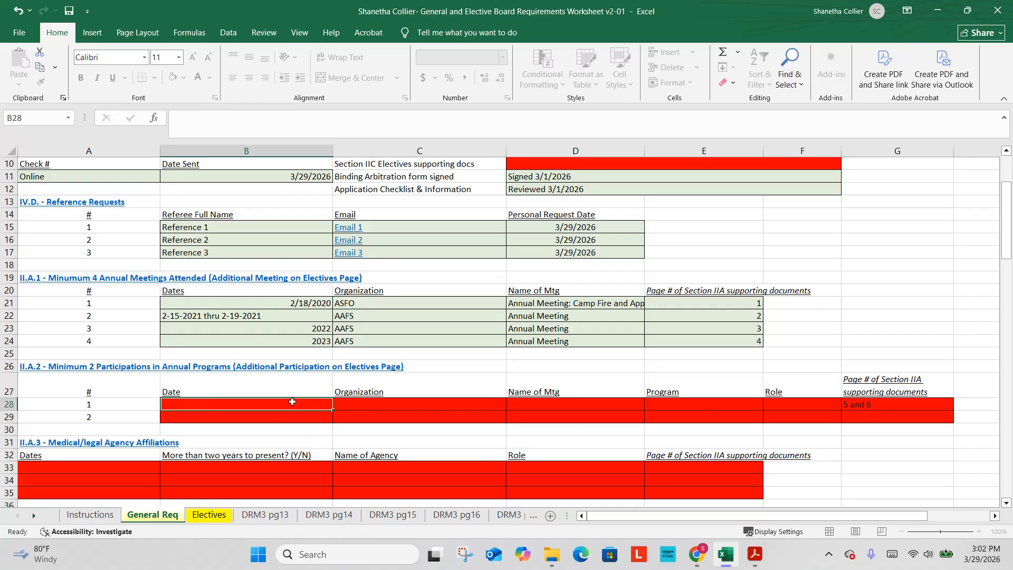
Enter February 2023, AAFS and Annual Meeting in B28–D28.
text(20)
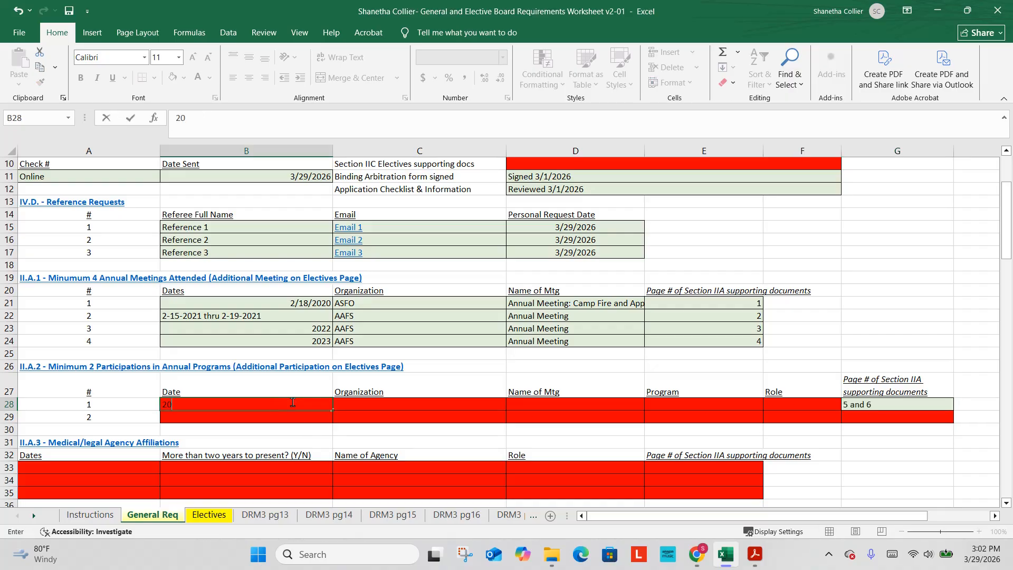
key(BackSpace)
key(BackSpace)
text(February 2023)
key(Tab)
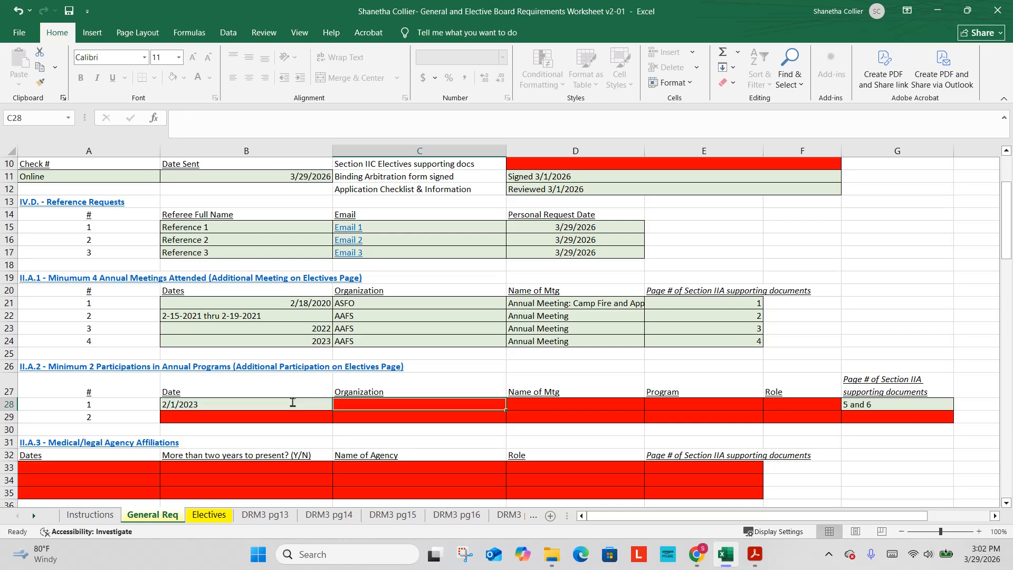
text(AAFS)
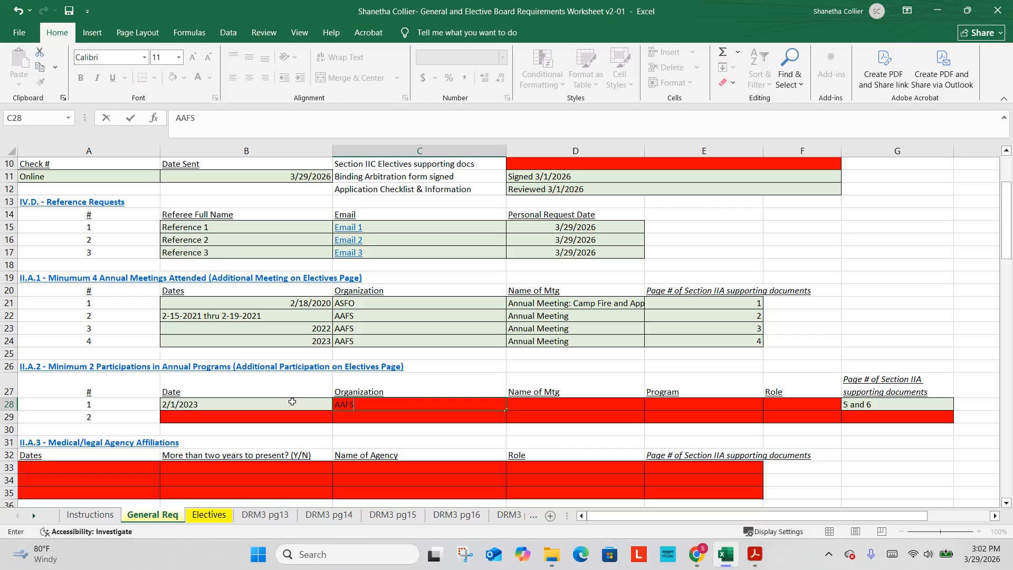
key(Tab)
text(A)
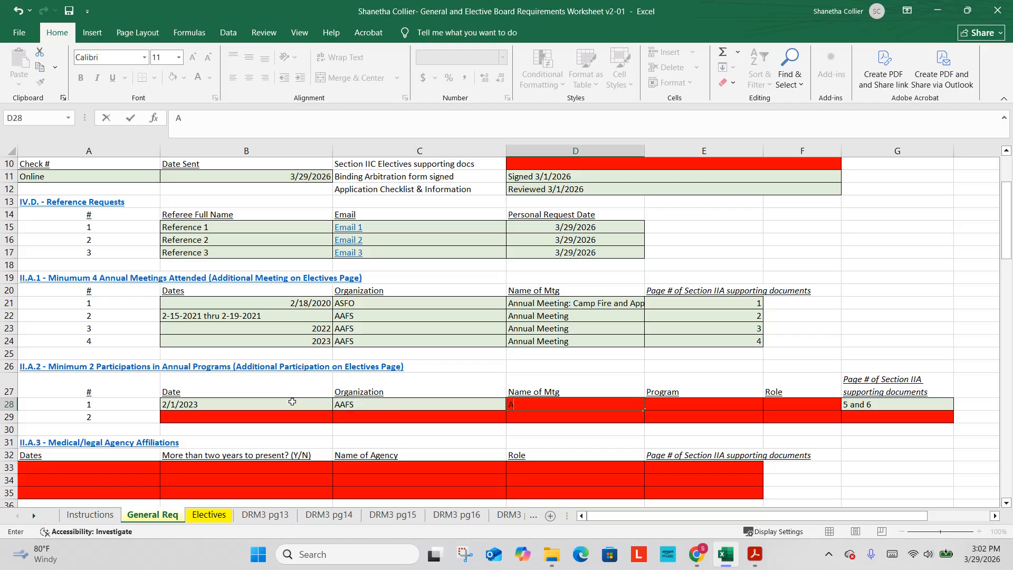
text(Nnnual Meeting)
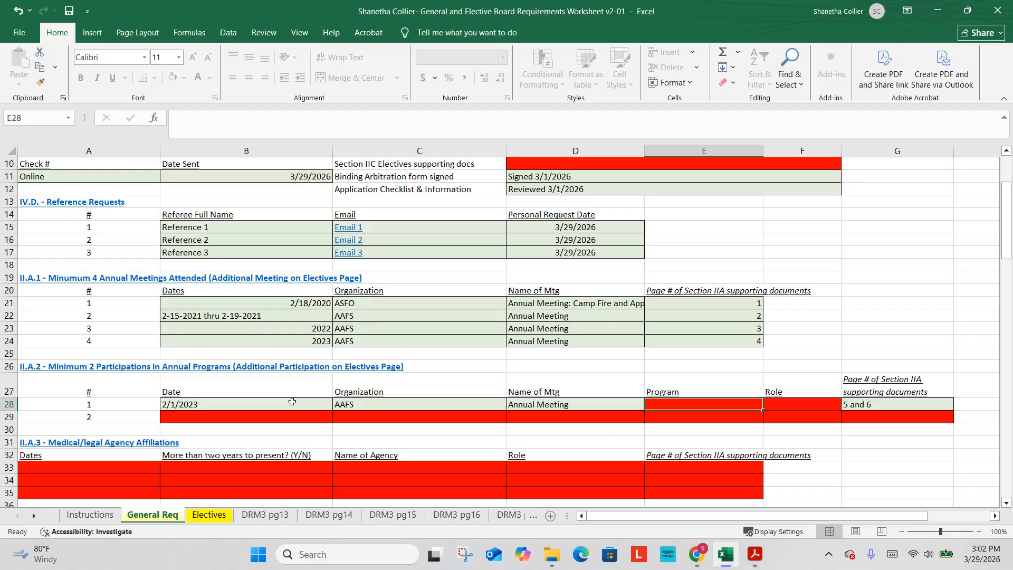
Scroll back up the conference program PDF to check the program details.
click(755, 554)
scroll(713, 459, up, 2)
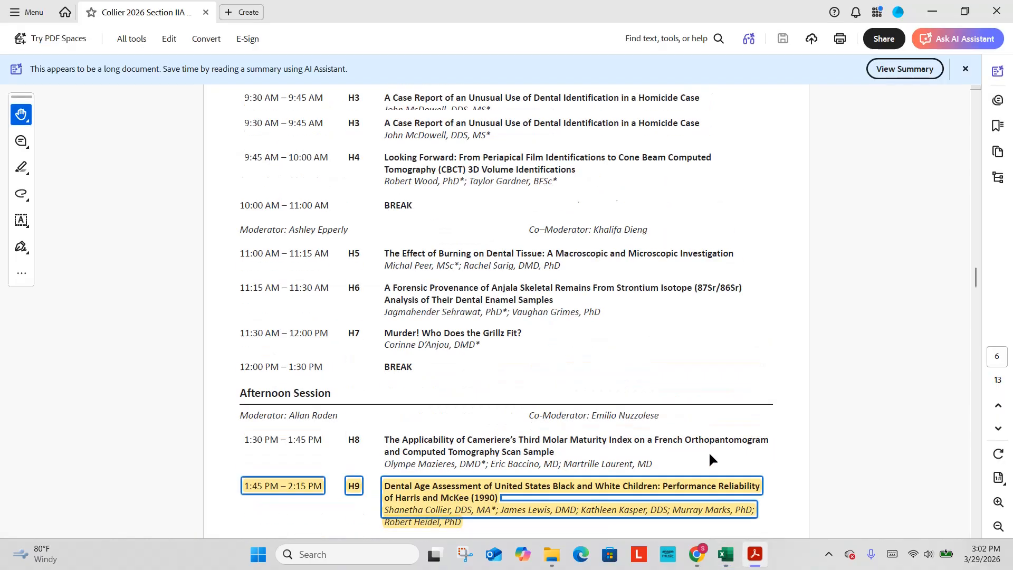
scroll(710, 459, up, 20)
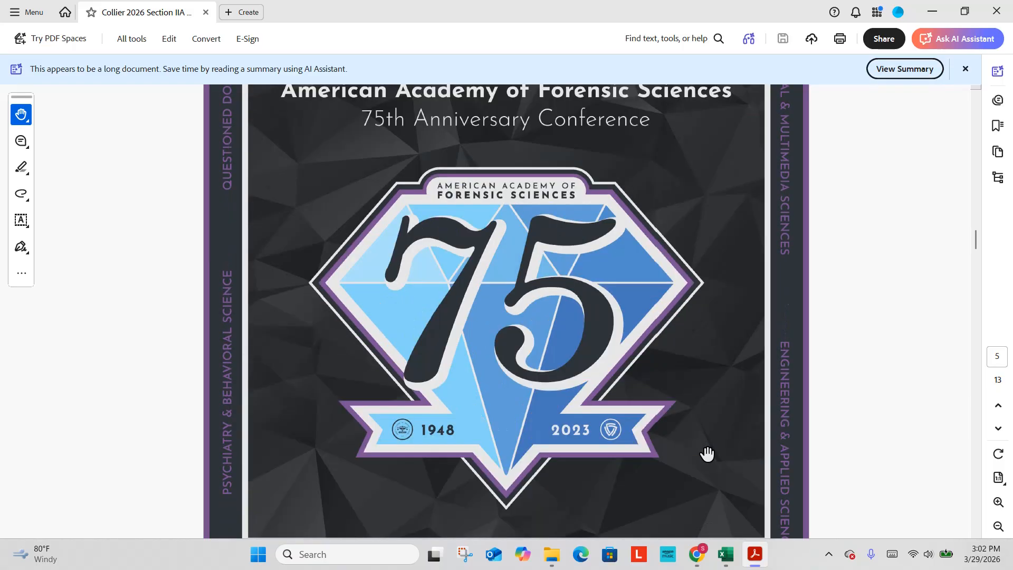
scroll(707, 454, up, 2)
scroll(633, 443, down, 2)
Enter Science Works as the program and Presenter as the role in row 28.
click(726, 554)
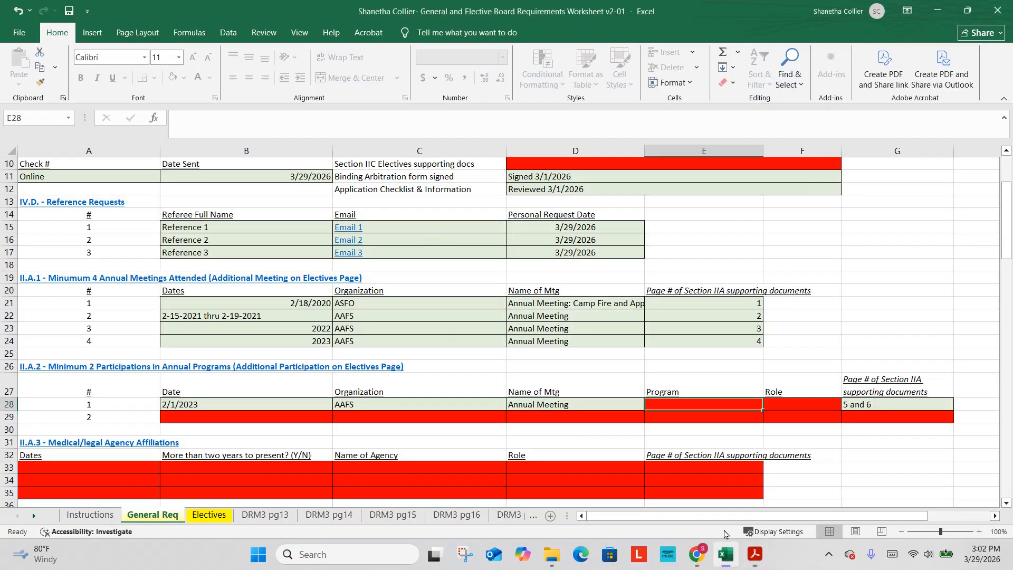
text(Science Work)
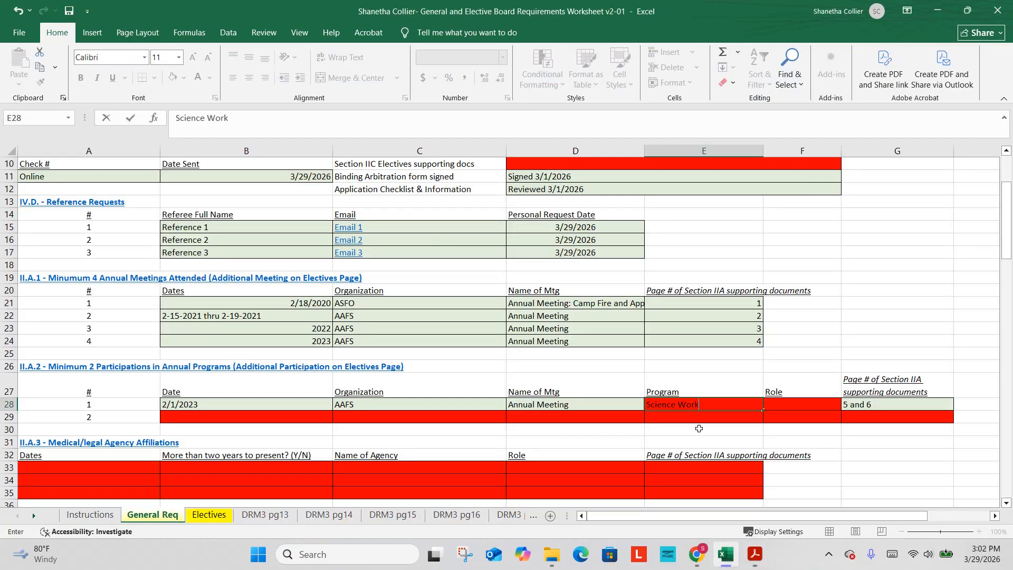
text(s)
key(Tab)
text(Present)
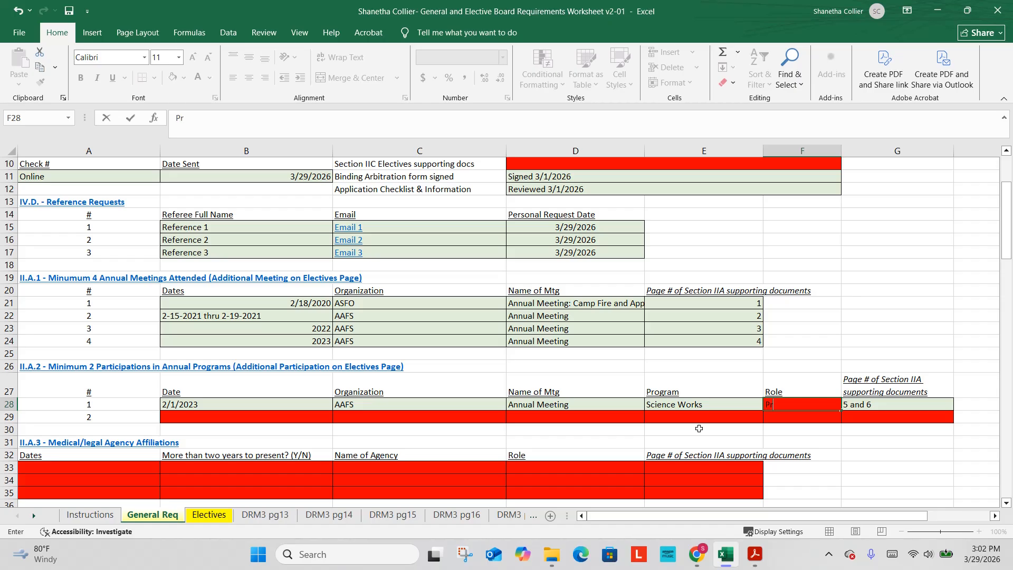
key(Return)
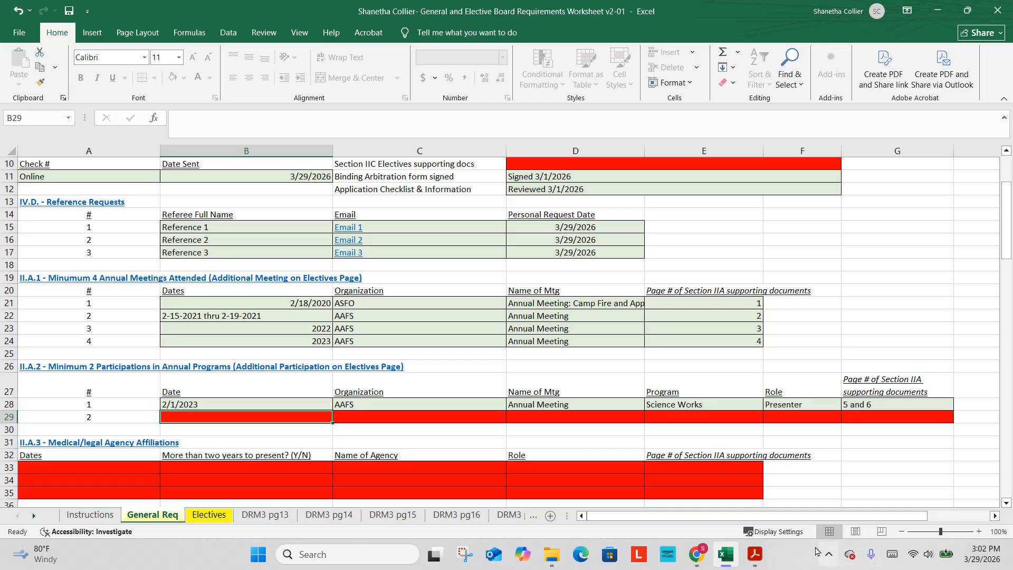
click(754, 554)
Scroll the PDF past the Back to Basics cover to the page 8 Odontology program's highlighted co-moderator line.
scroll(568, 266, down, 3)
scroll(573, 265, down, 20)
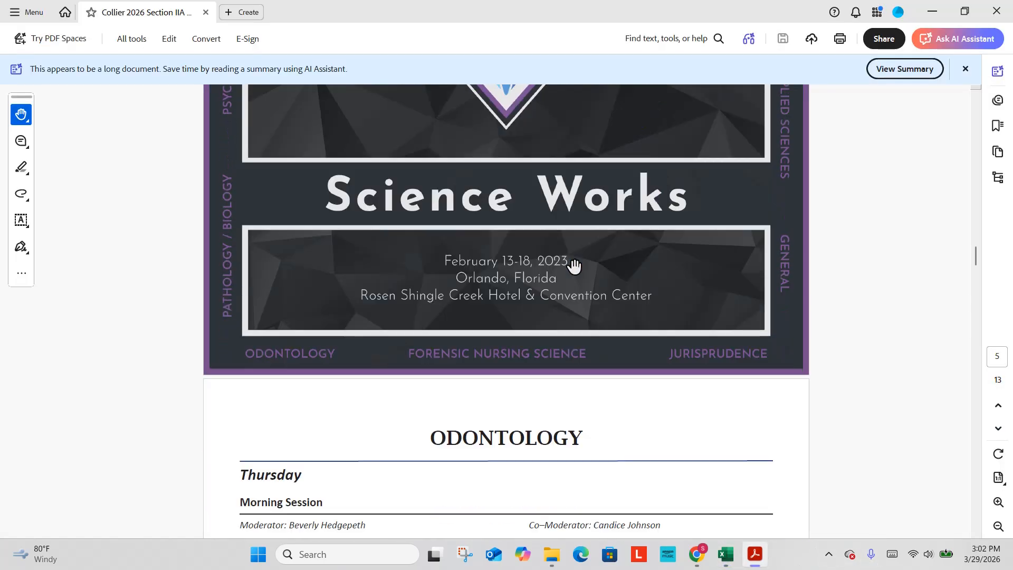
scroll(587, 256, down, 6)
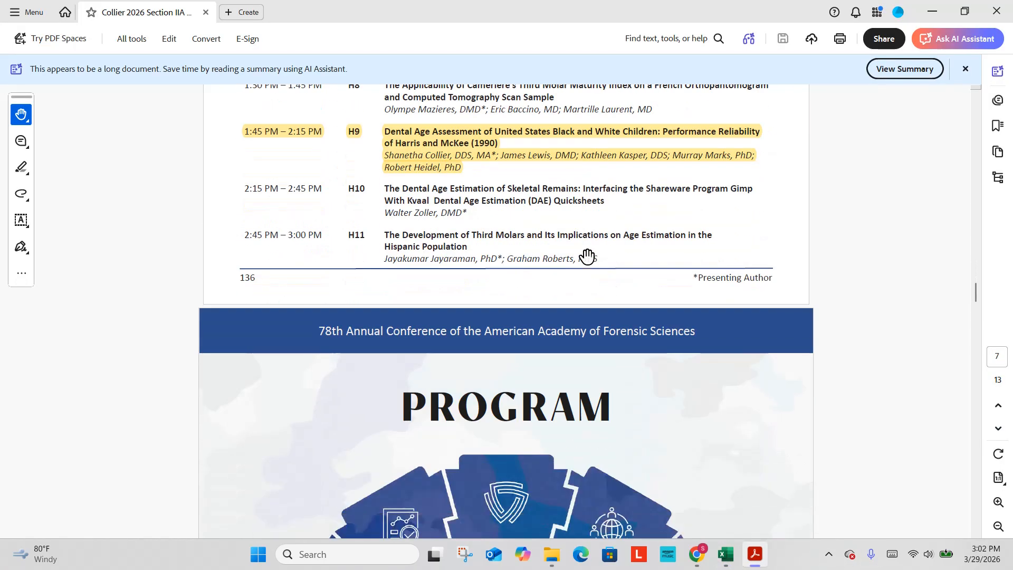
scroll(587, 256, down, 3)
scroll(587, 256, up, 10)
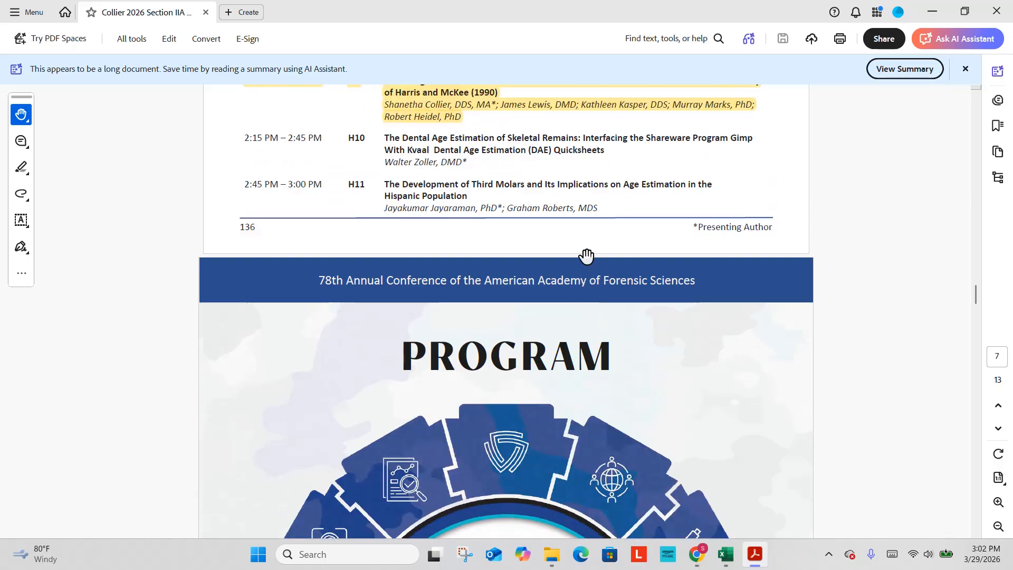
scroll(583, 256, down, 10)
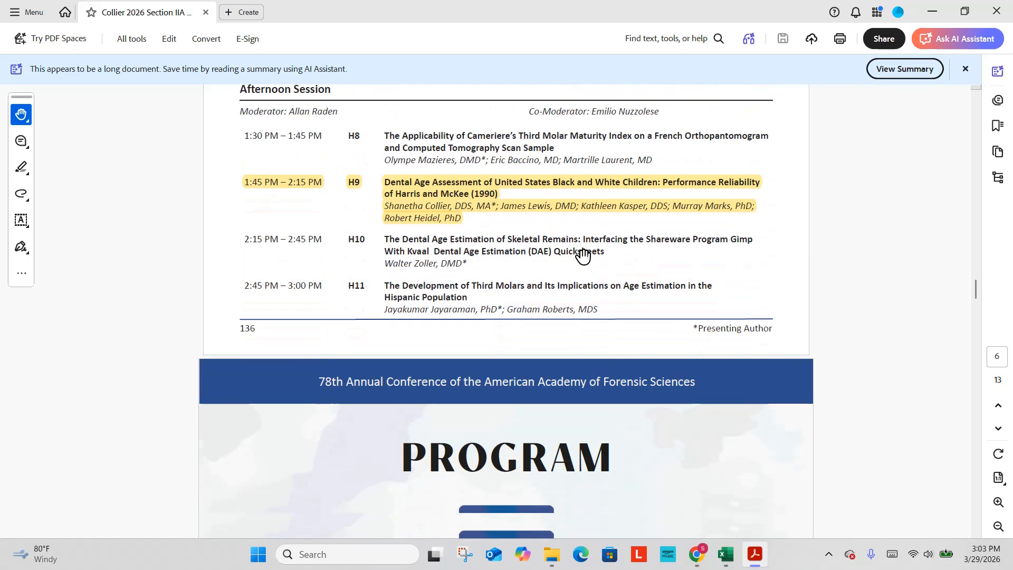
scroll(583, 262, down, 2)
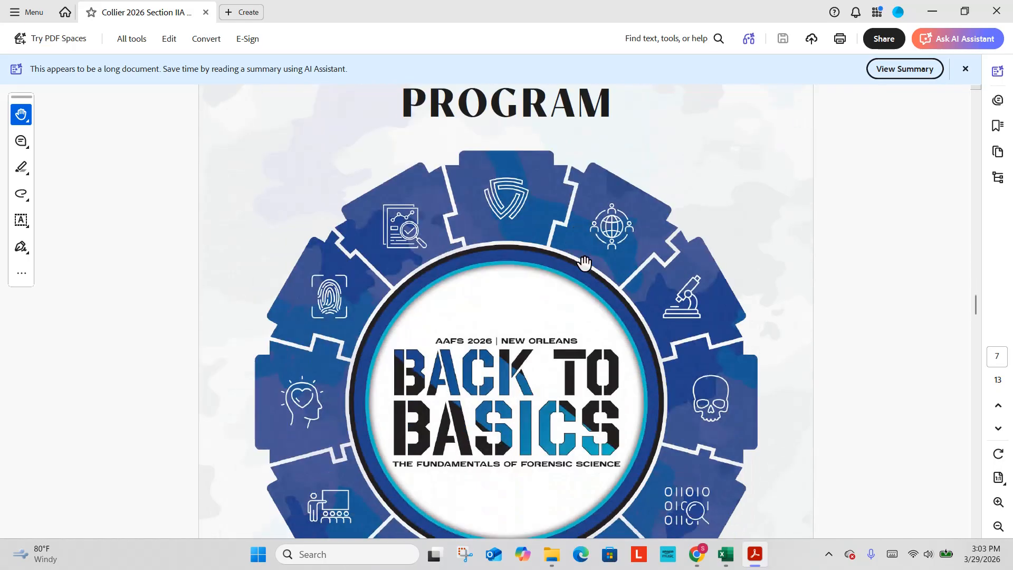
scroll(672, 297, up, 3)
scroll(634, 285, up, 2)
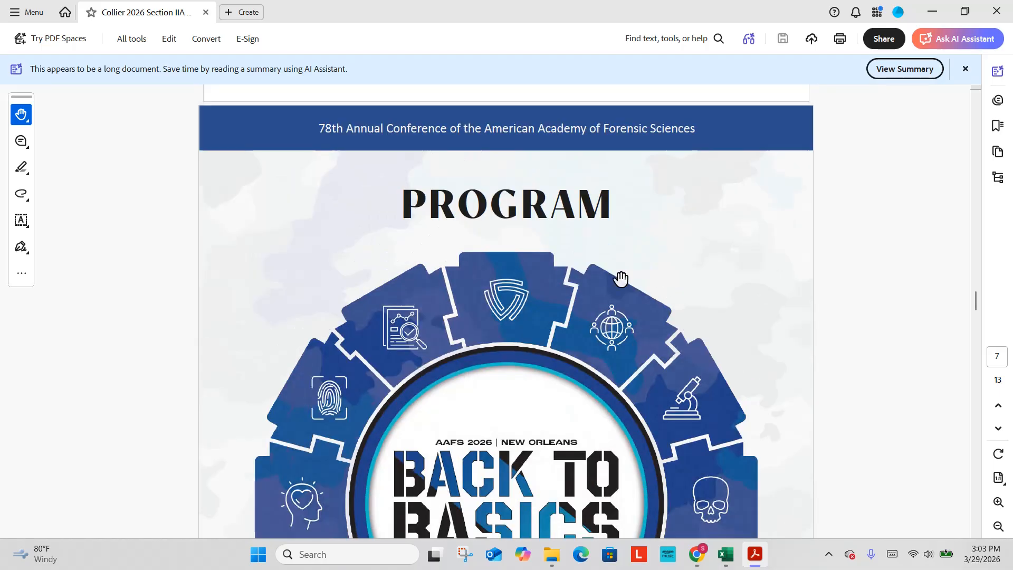
scroll(475, 322, down, 2)
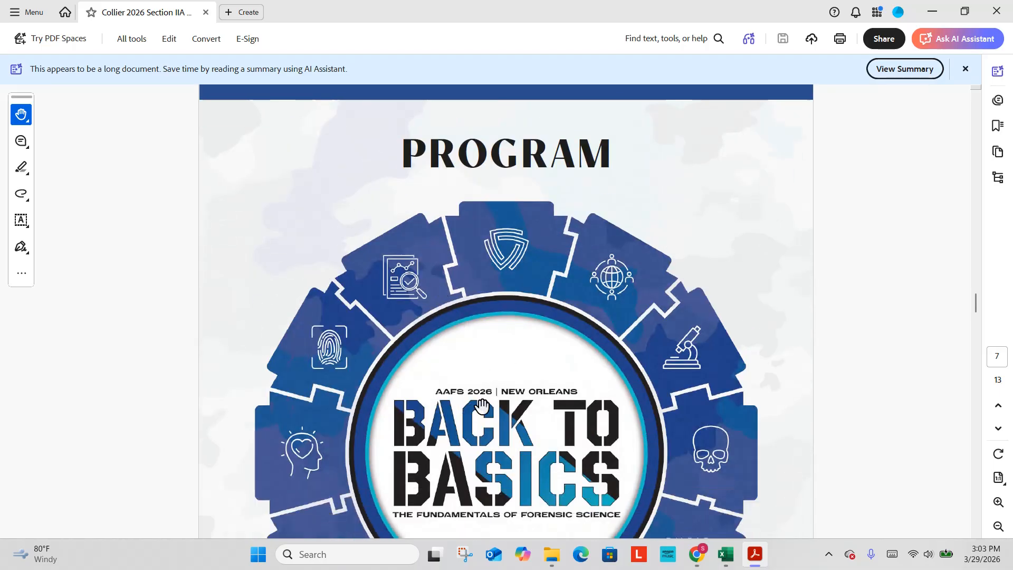
scroll(579, 318, up, 5)
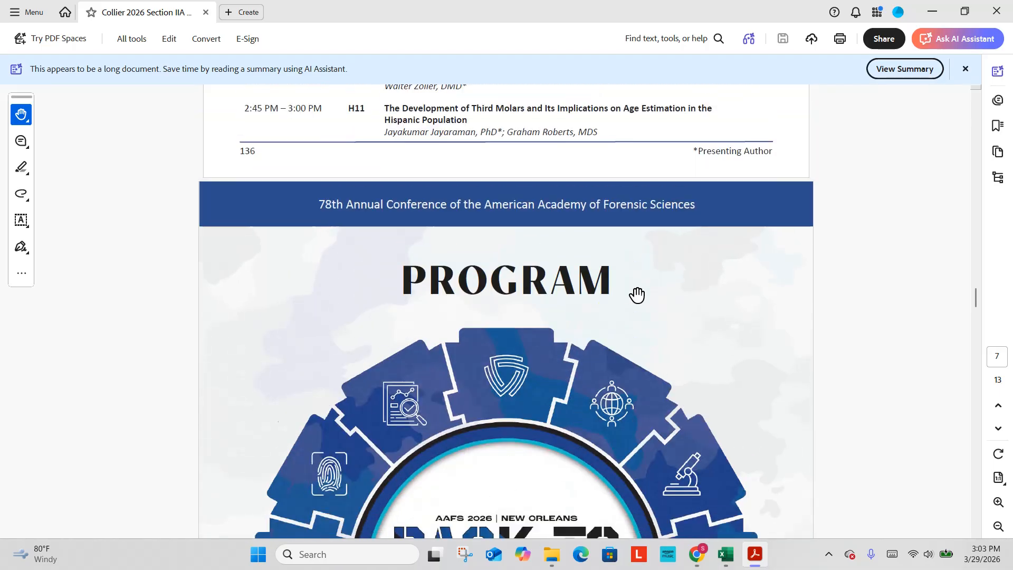
scroll(644, 283, down, 19)
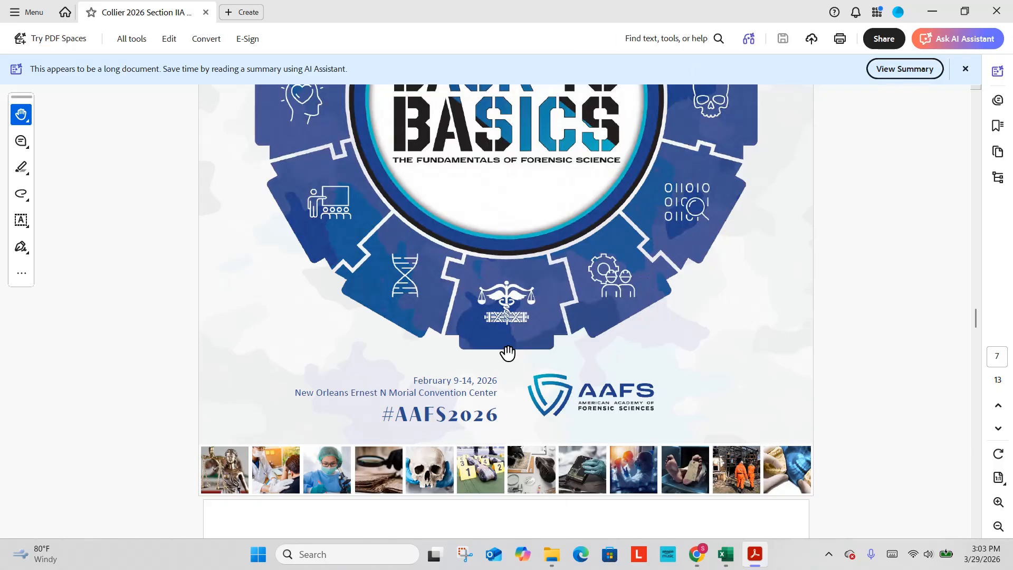
scroll(507, 353, down, 16)
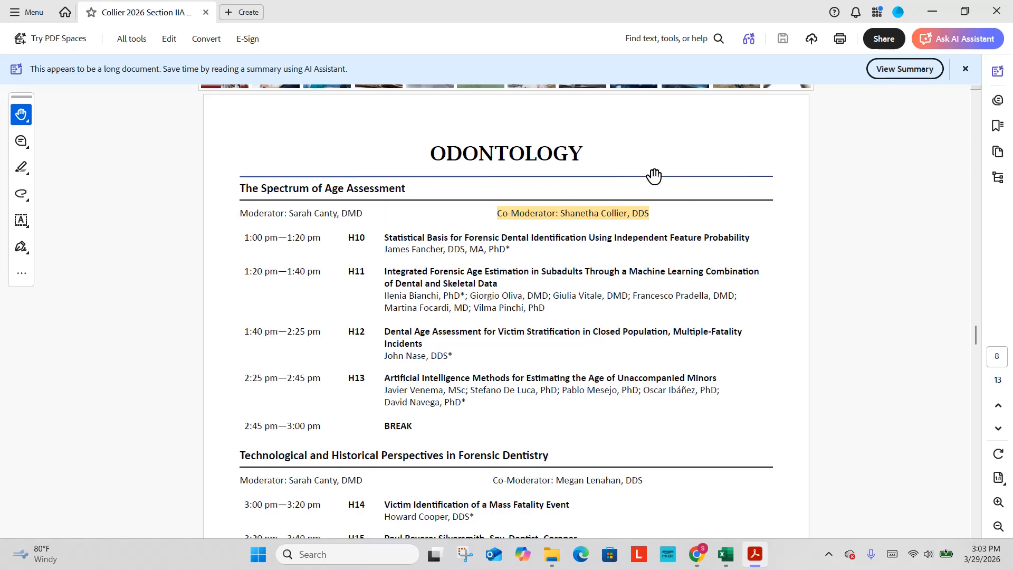
scroll(490, 191, down, 1)
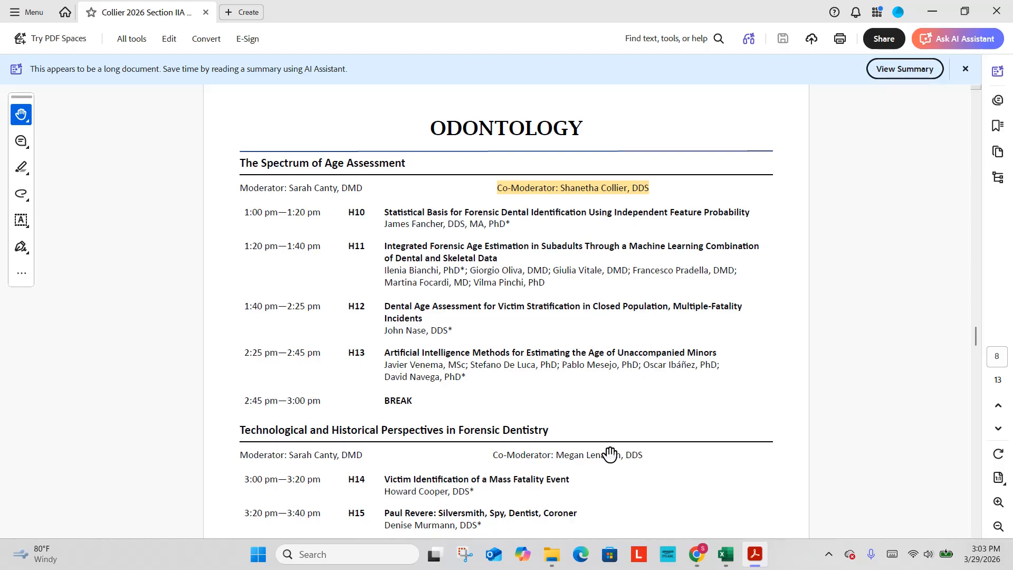
scroll(646, 330, up, 3)
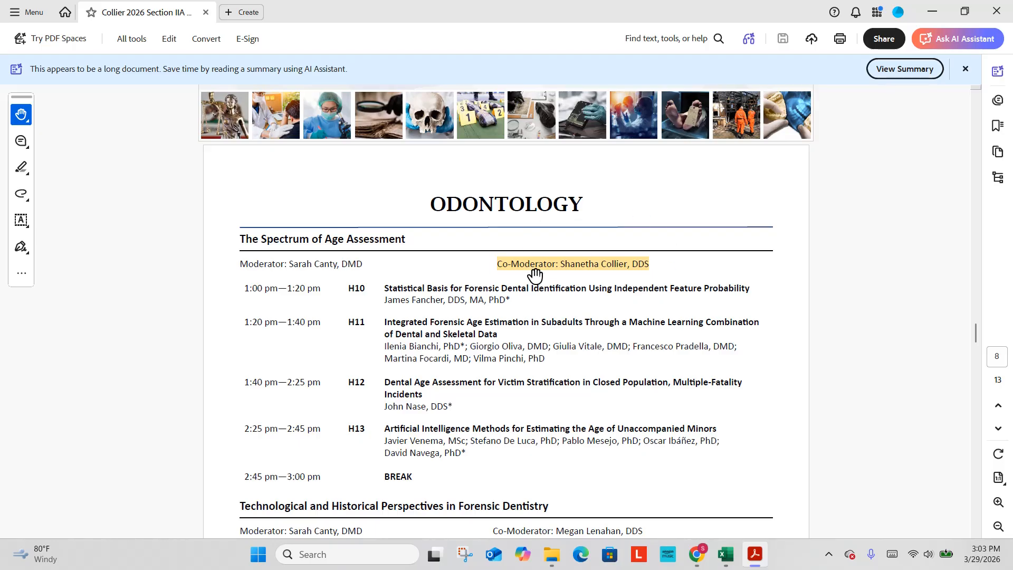
scroll(675, 276, down, 6)
scroll(676, 276, down, 14)
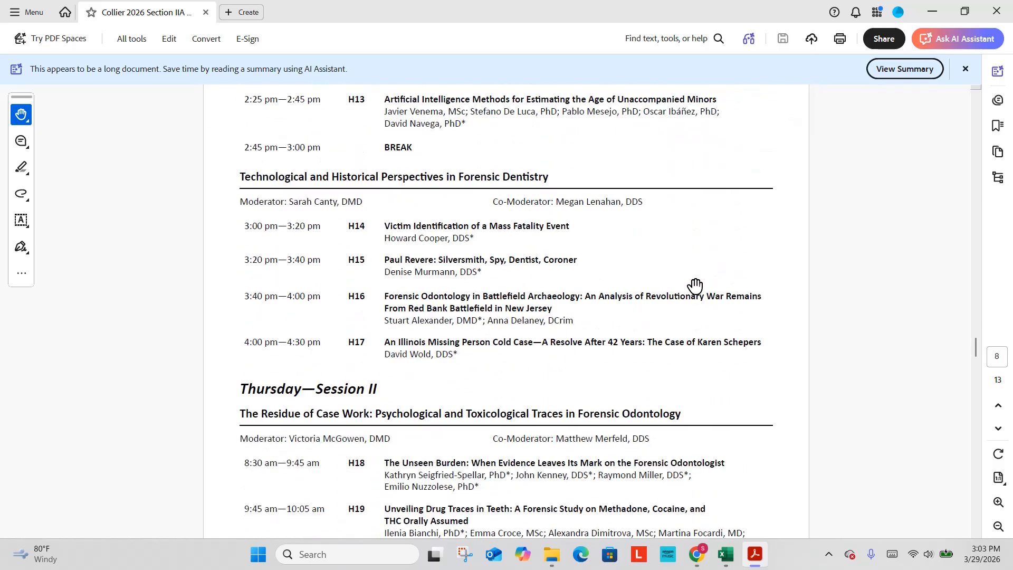
scroll(696, 285, up, 17)
scroll(708, 401, up, 1)
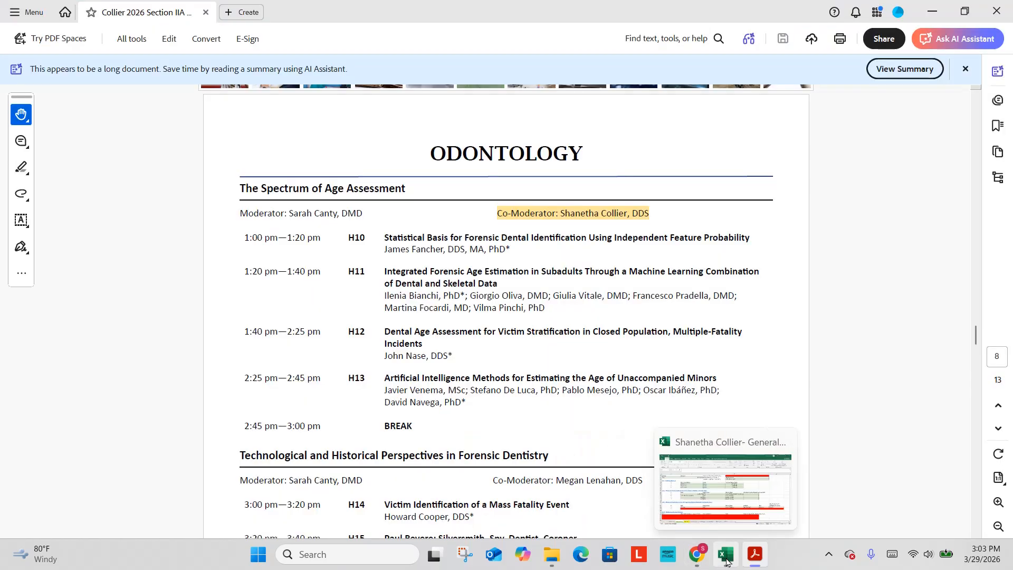
Fill row 29 with date 202, AAFS, Annual Meeting, Back to Basics, Moderator, and pages 7 and 8.
click(726, 561)
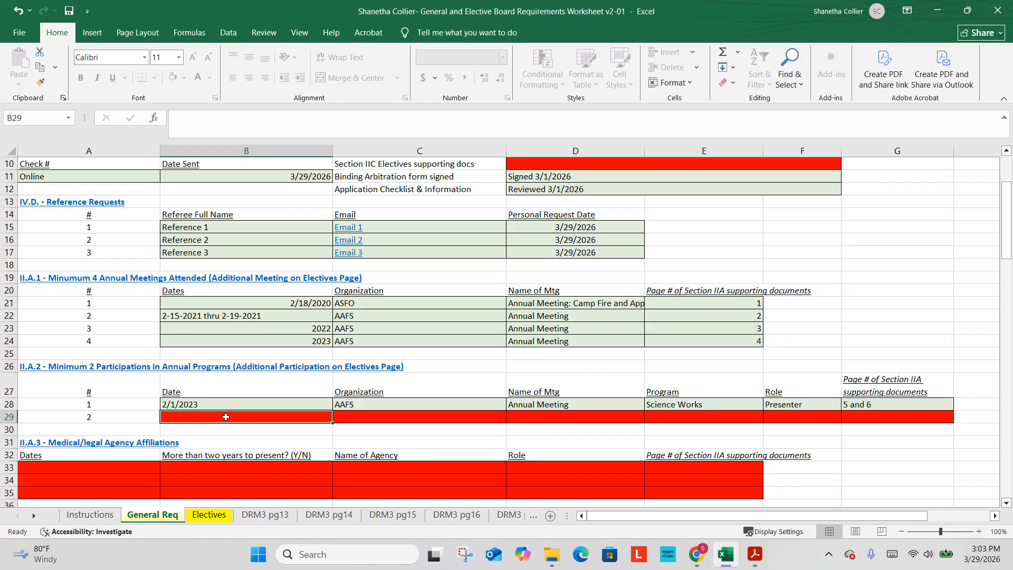
text(2026)
key(Tab)
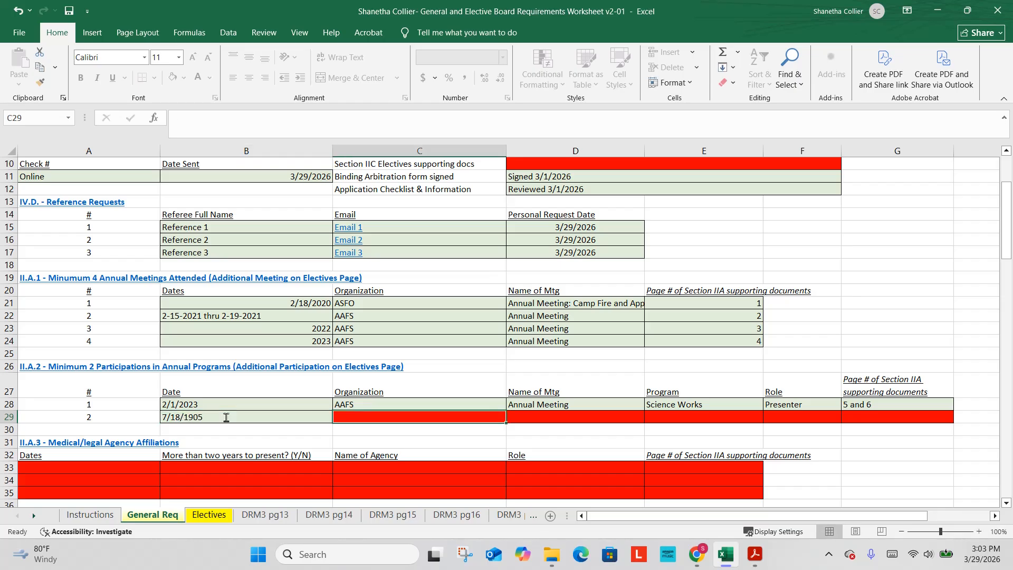
text(AAFS)
key(Tab)
text(Annual Meetin)
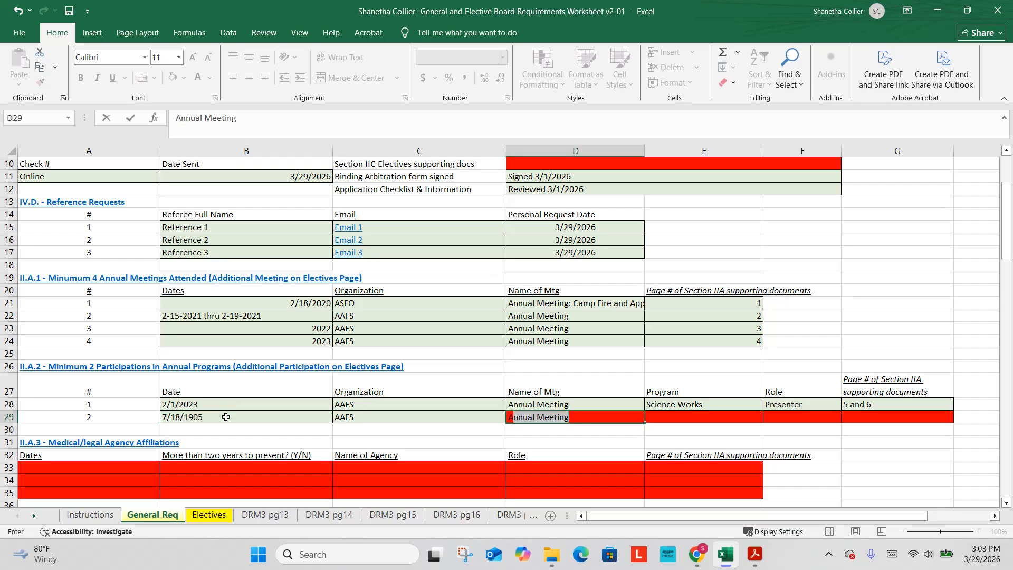
key(Tab)
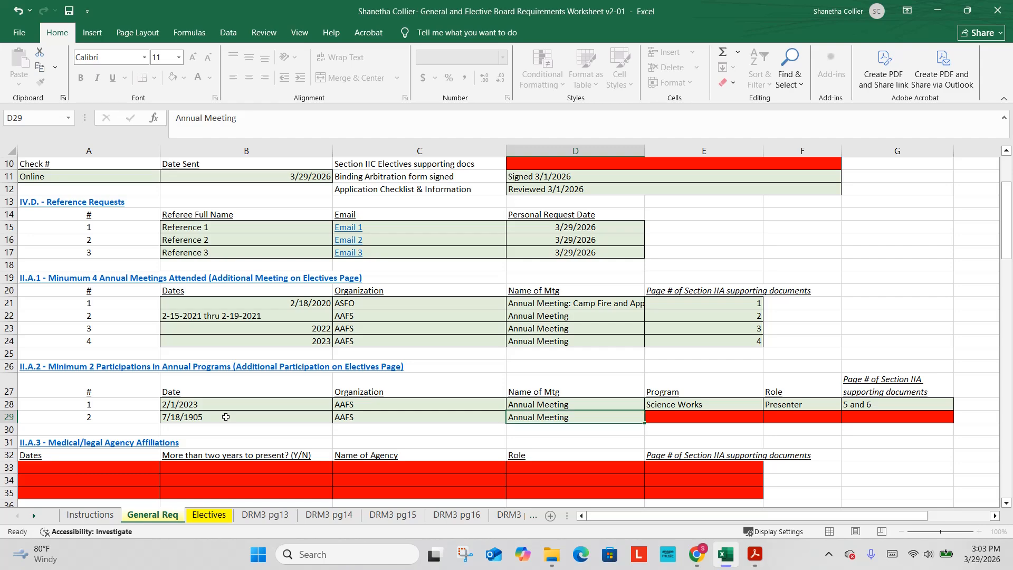
text(Back to B)
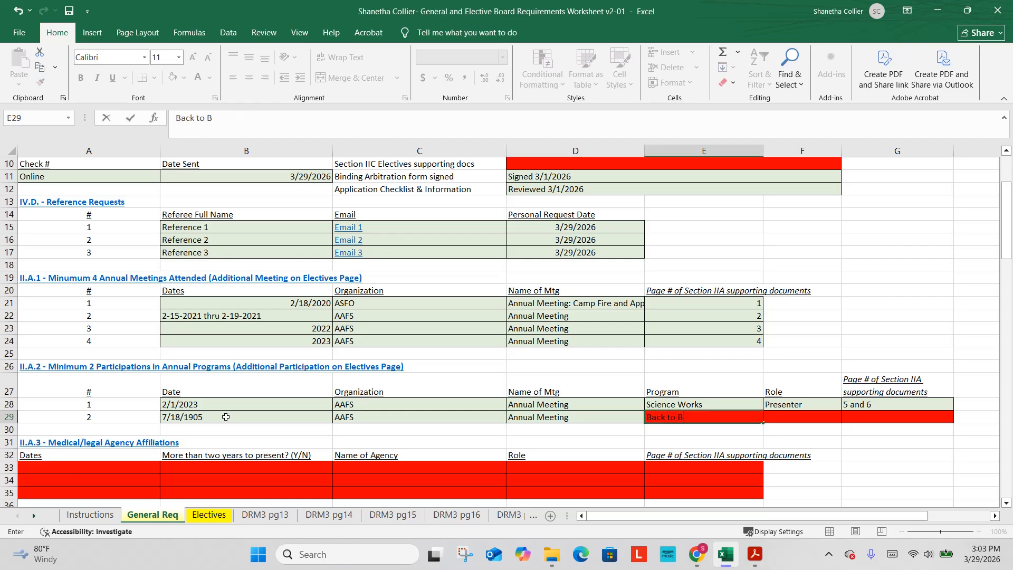
text(asics)
key(Tab)
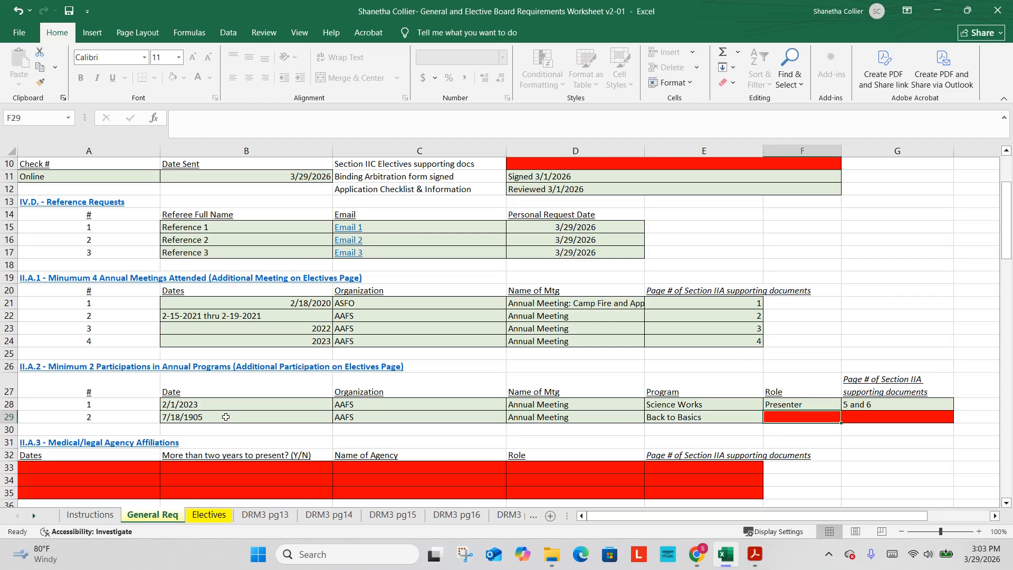
text(Moderator)
key(Tab)
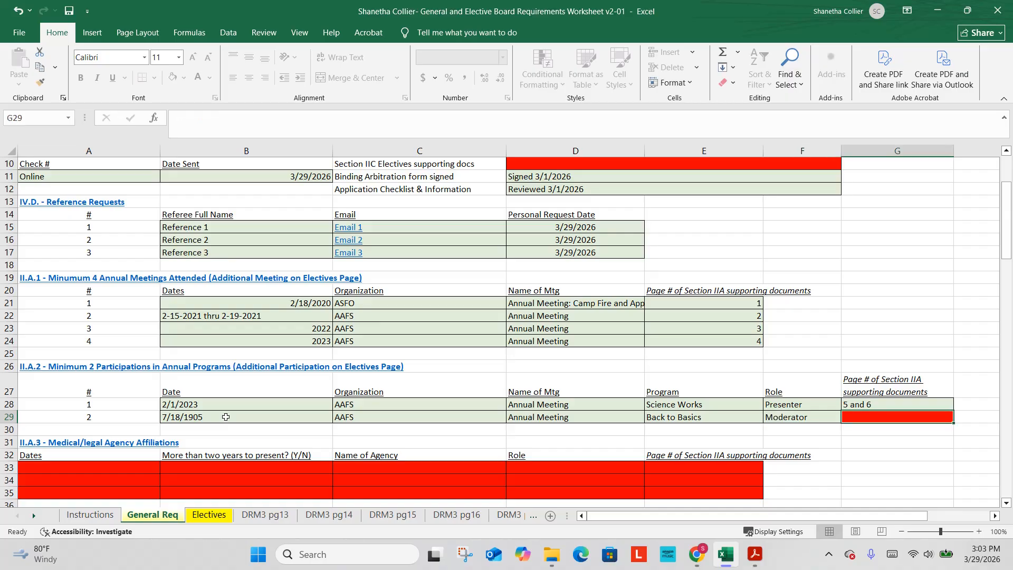
text(7 and 8)
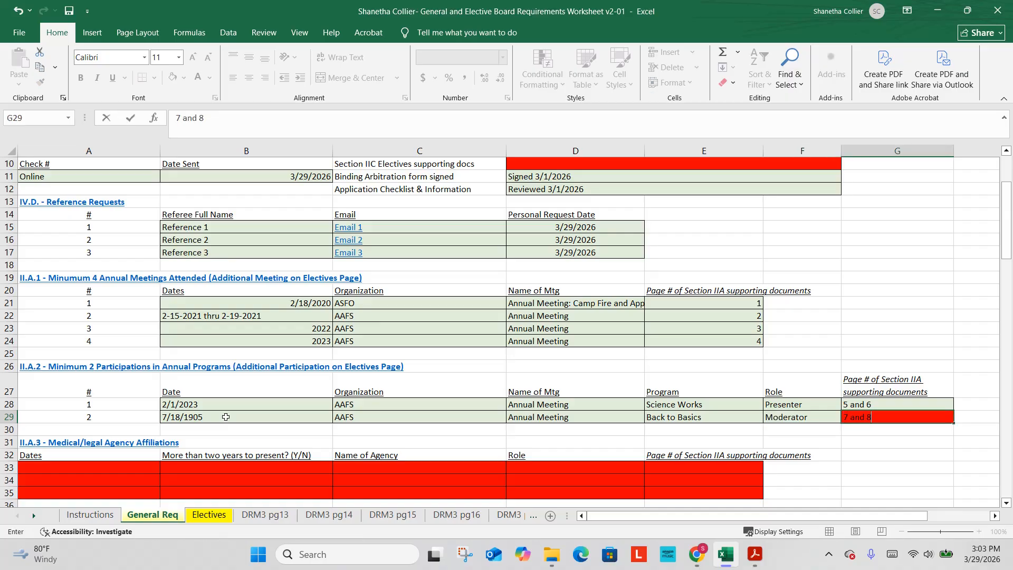
key(Return)
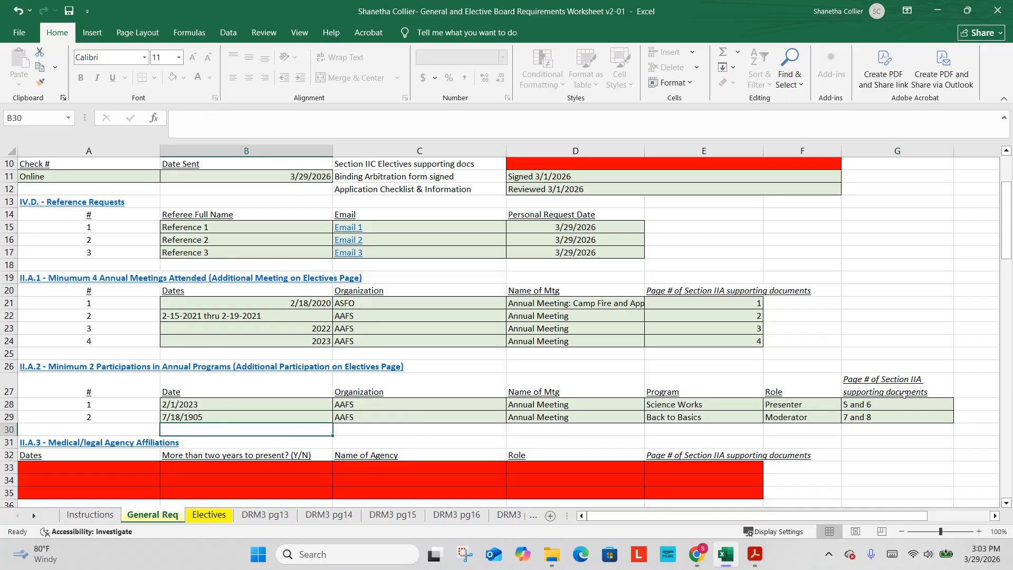
Check the conference program PDF, then return to the worksheet and scroll down.
click(758, 554)
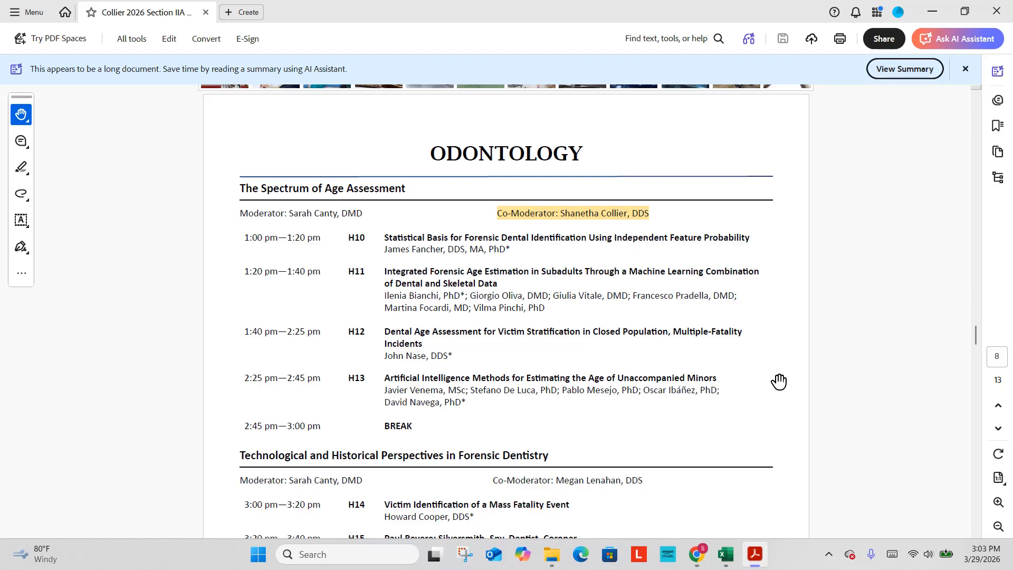
scroll(636, 369, down, 4)
scroll(638, 359, down, 15)
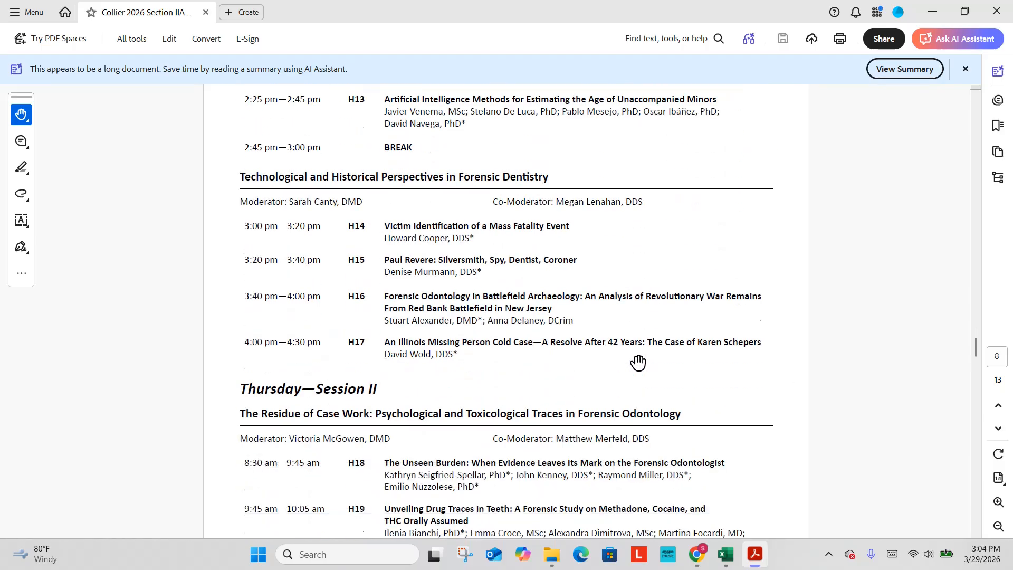
click(726, 554)
scroll(441, 350, down, 1)
scroll(441, 349, down, 2)
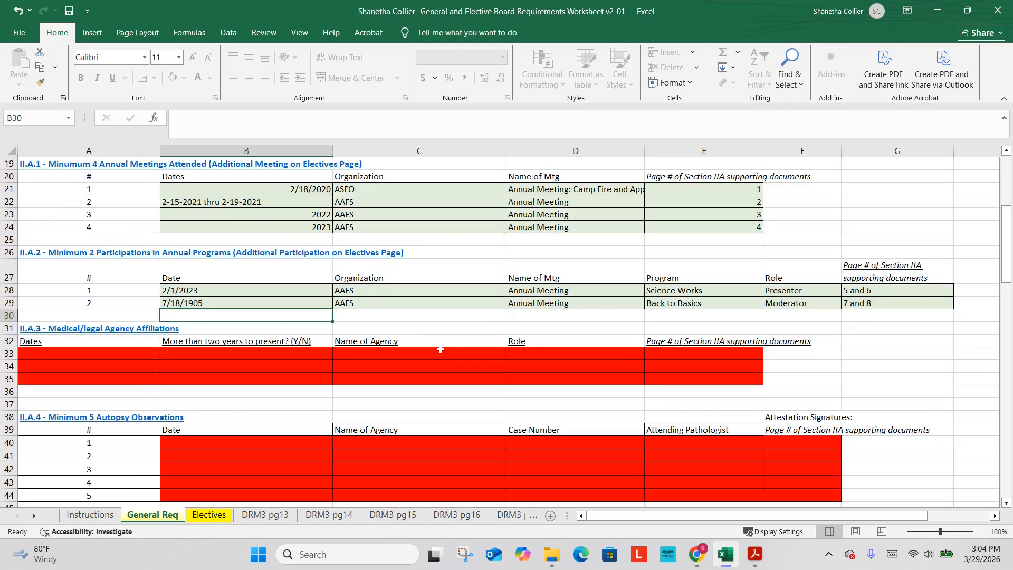
scroll(211, 354, down, 1)
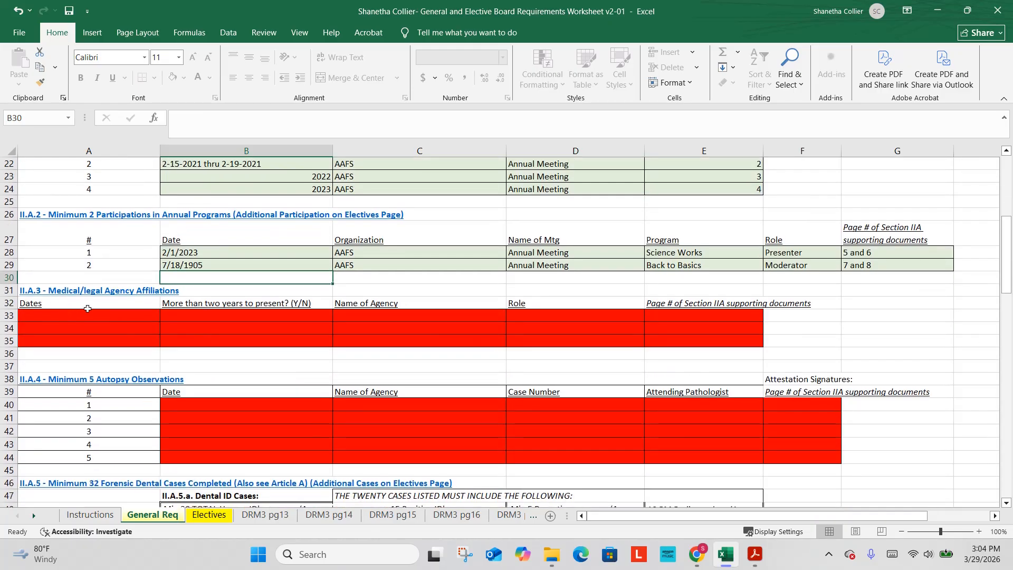
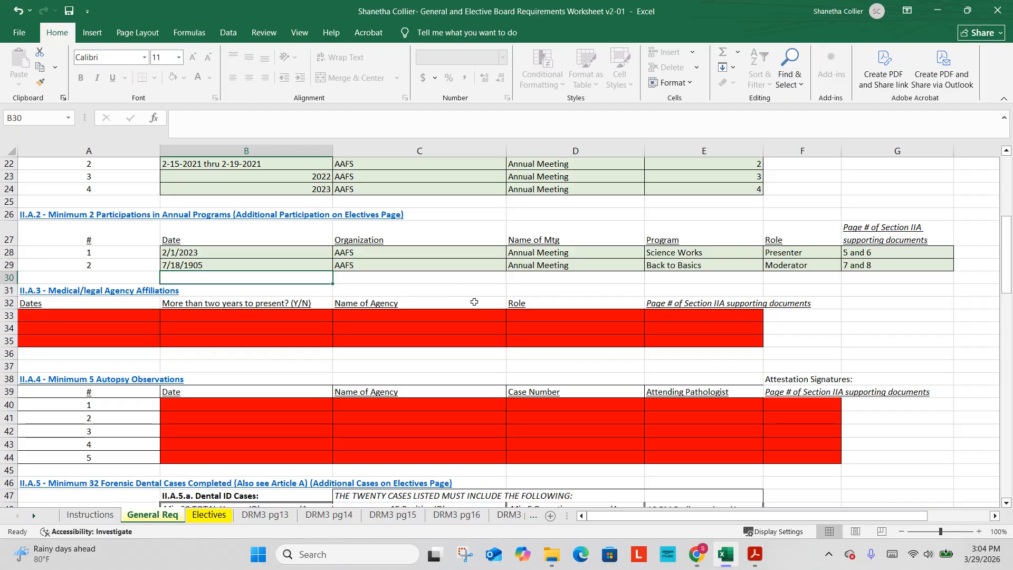
Enter the date range January 20, 2020 to May 20, 2022 in cell A33.
click(138, 317)
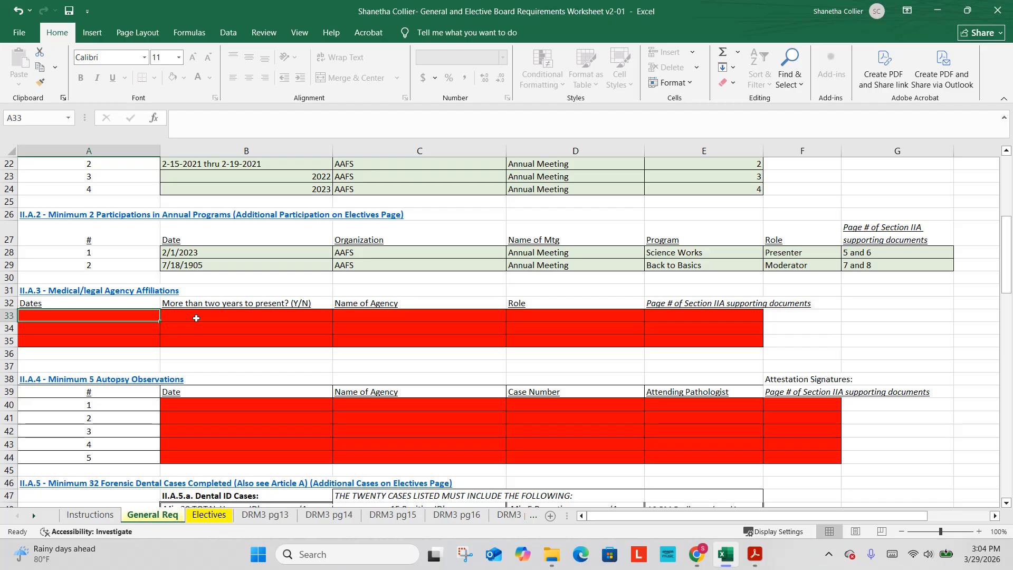
text(2022)
key(BackSpace)
text(2)
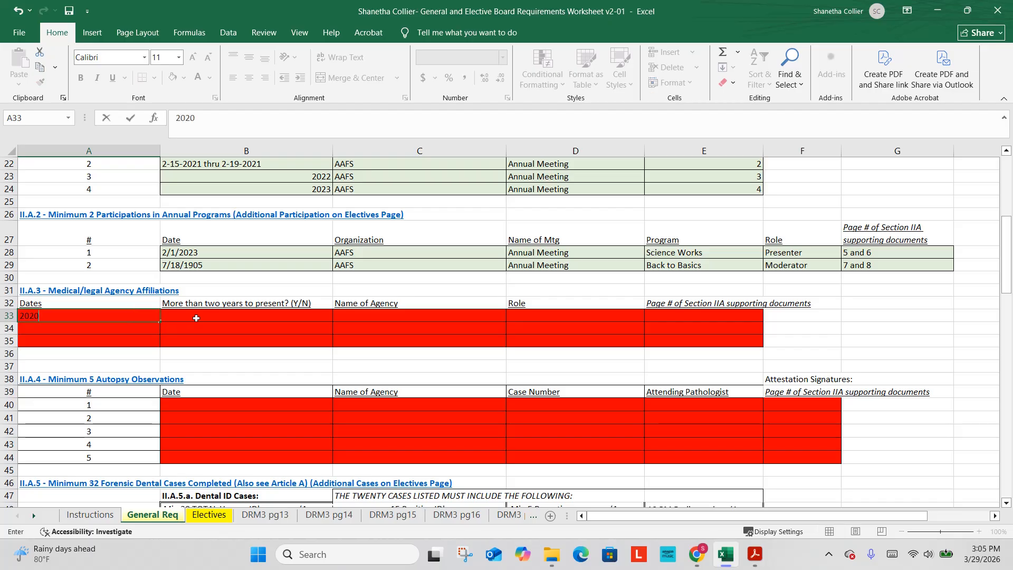
key(BackSpace)
key(BackSpace)
key(BackSpace)
key(BackSpace)
text(Januan)
key(BackSpace)
key(BackSpace)
text(anuan)
key(BackSpace)
text(y 20, 2020 t)
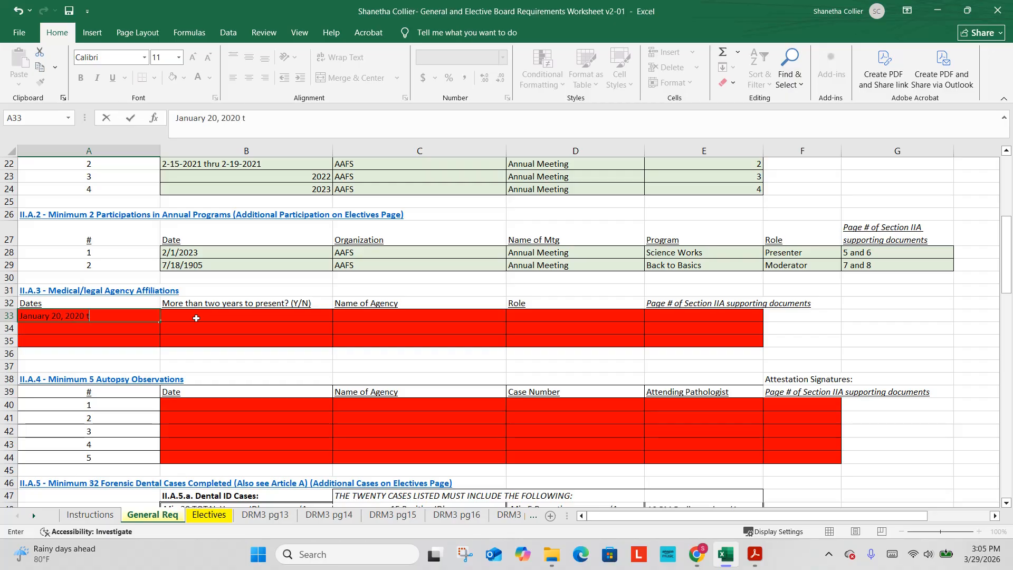
text(o May 20, 2022)
Fill B33–D33 with Yes, Knox County Regional Forensic Center and Consulting Forensic Odontologist.
click(197, 319)
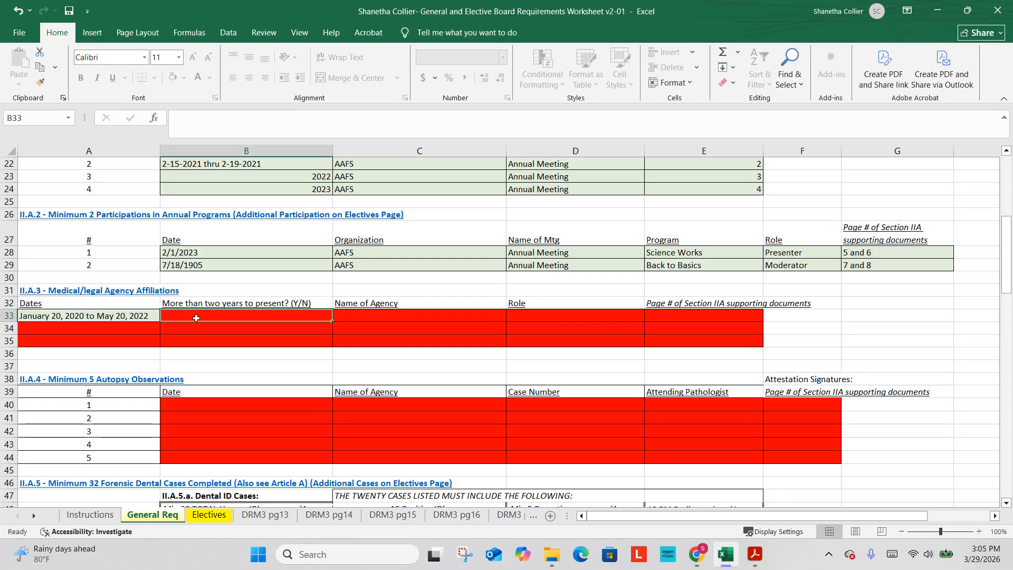
text(Y)
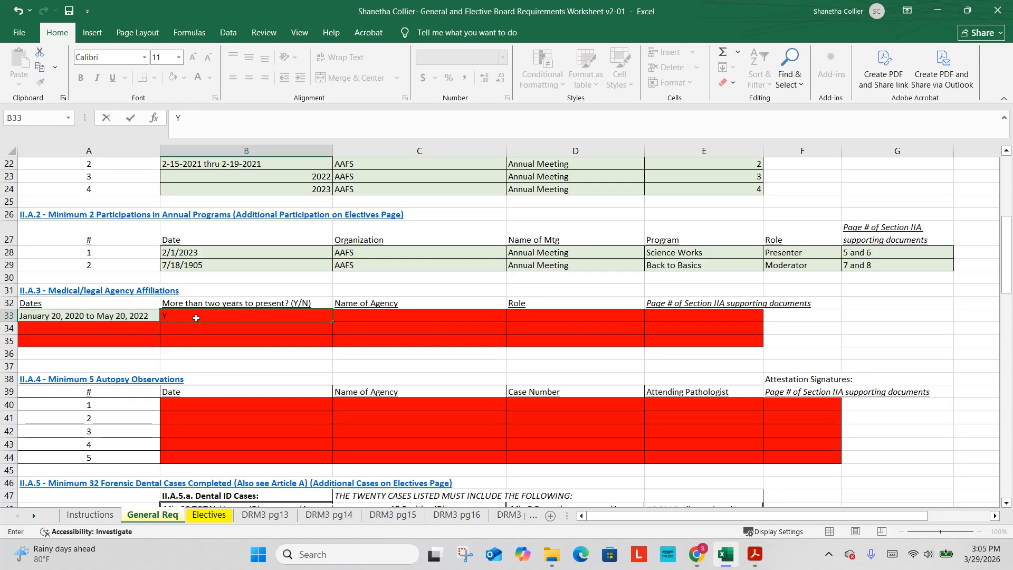
key(BackSpace)
text(es)
key(Tab)
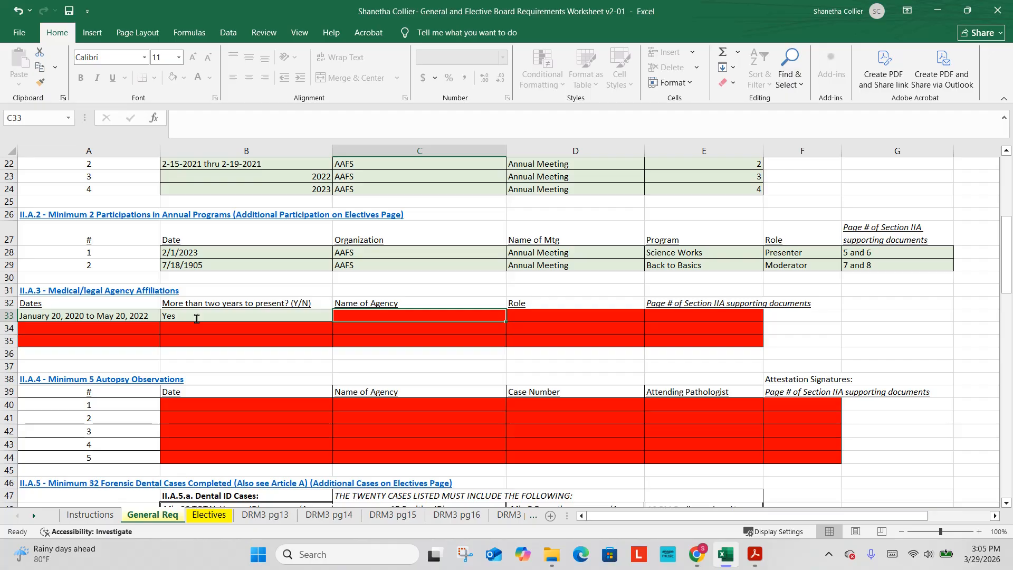
text(Knox)
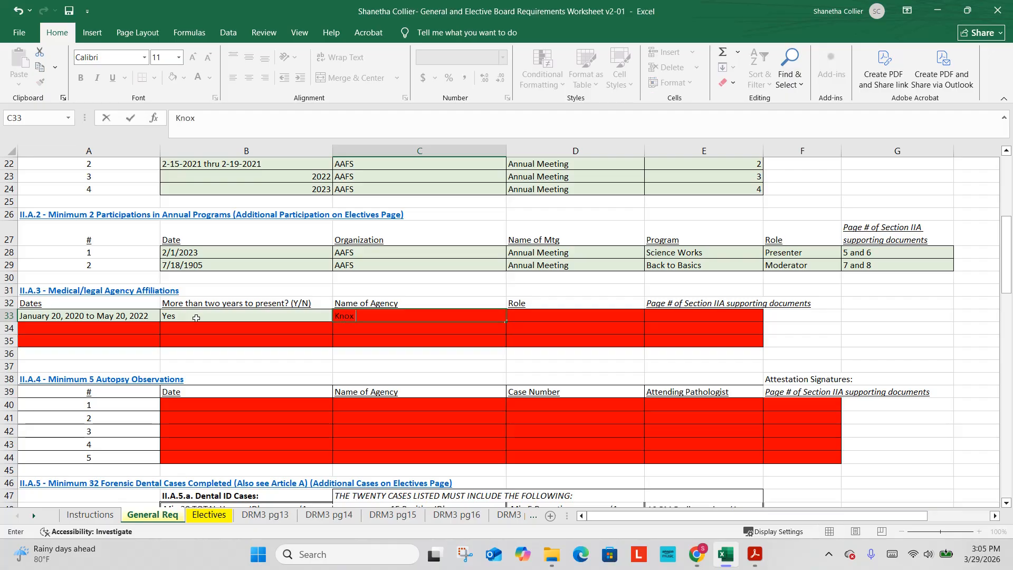
text( County Regional Forensic)
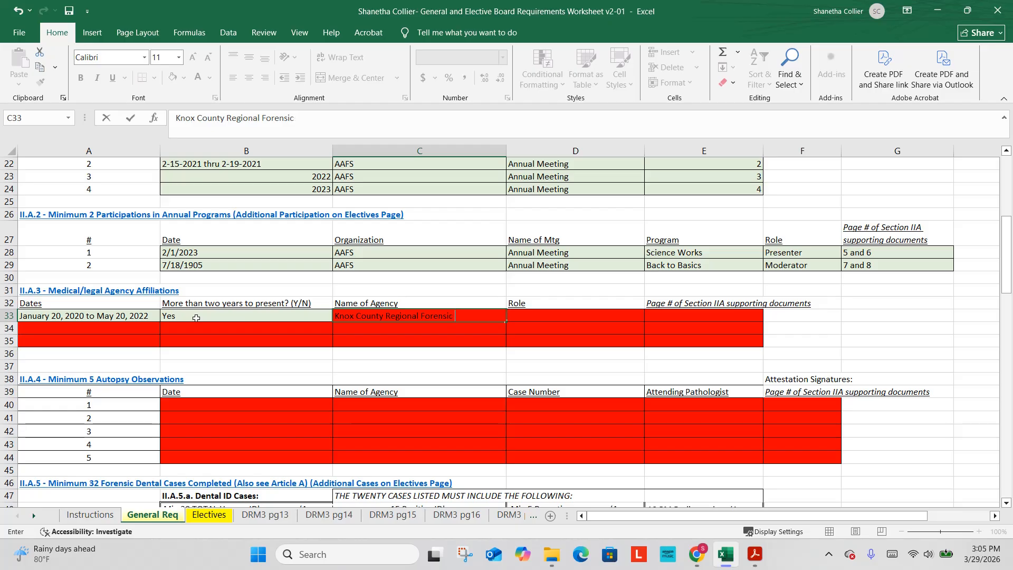
text( Center)
key(Tab)
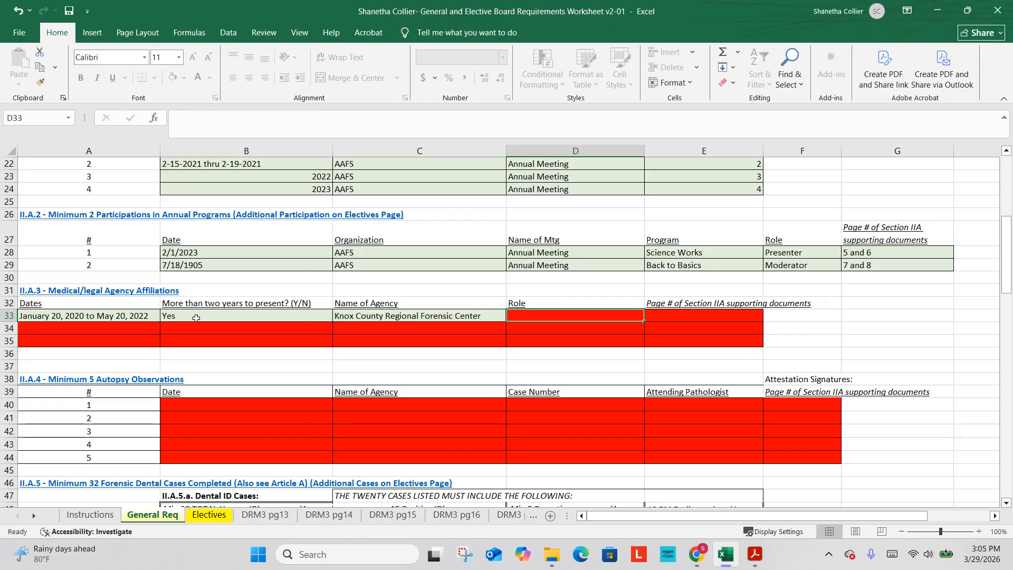
text(Consulting)
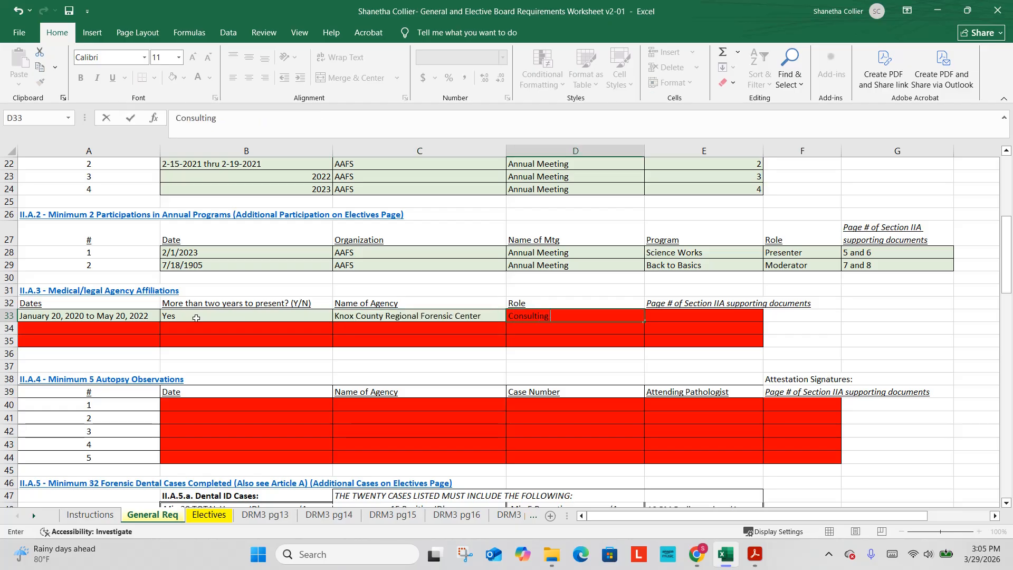
text( Forensic Odontoo)
text(ol)
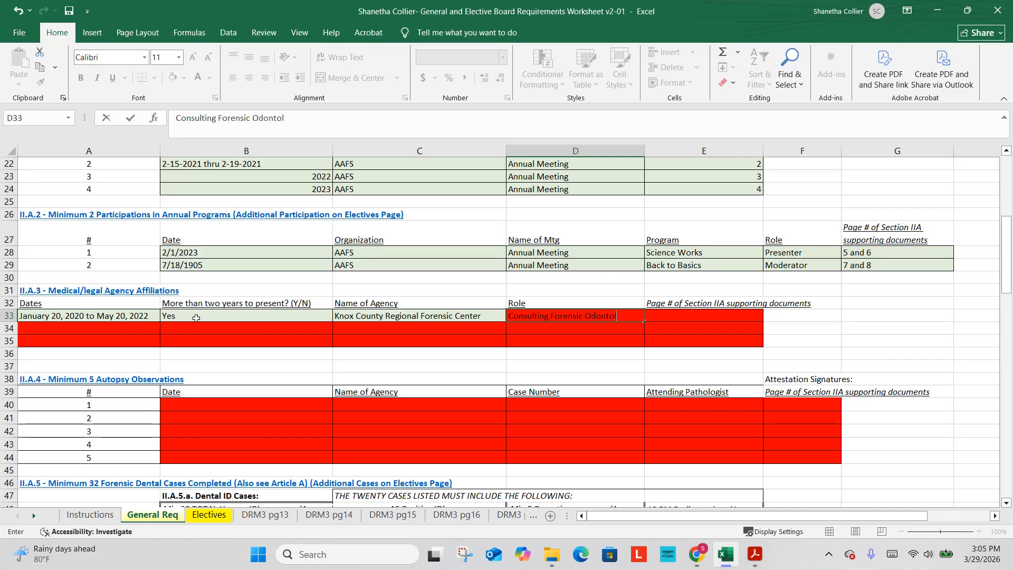
text(ogist)
key(Tab)
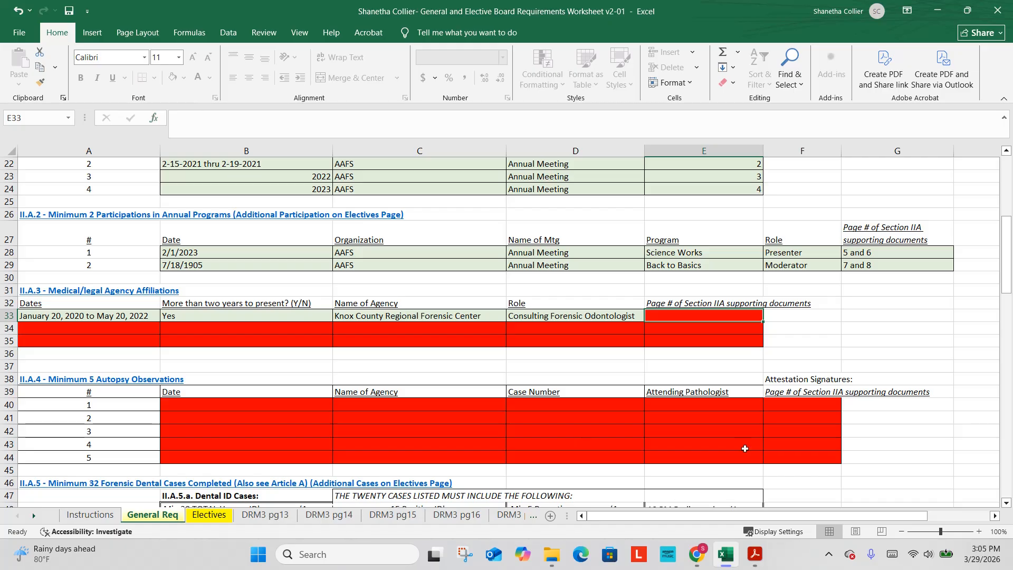
Scroll the supporting-documents PDF to the Knox County Regional Forensic Center letter on page 9.
click(764, 558)
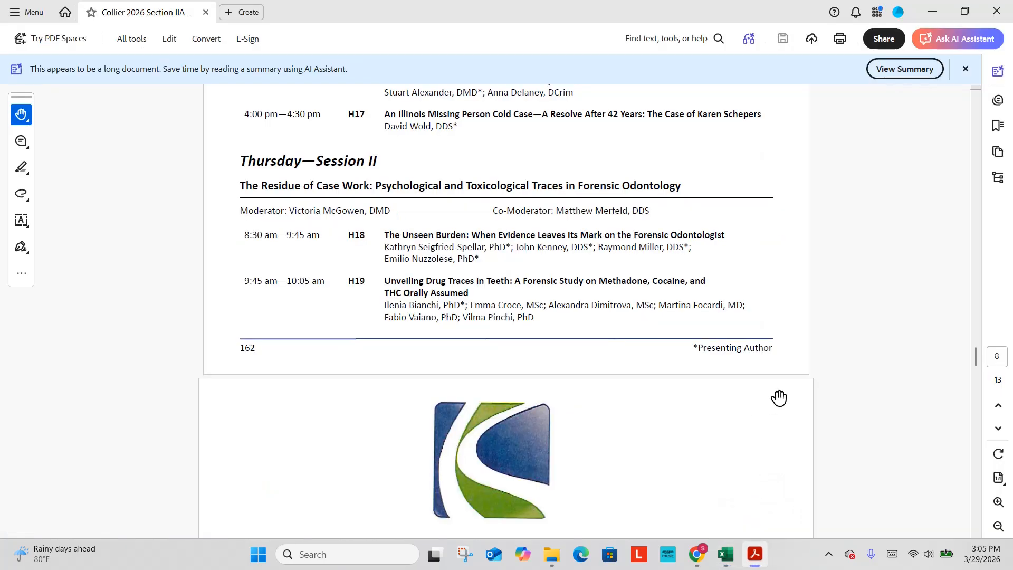
scroll(780, 395, down, 10)
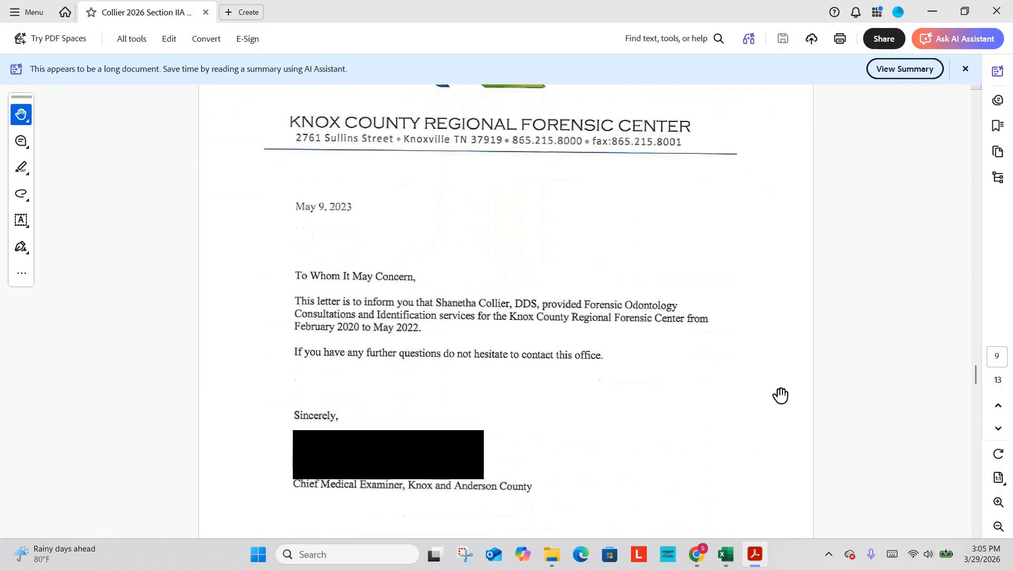
scroll(616, 200, up, 2)
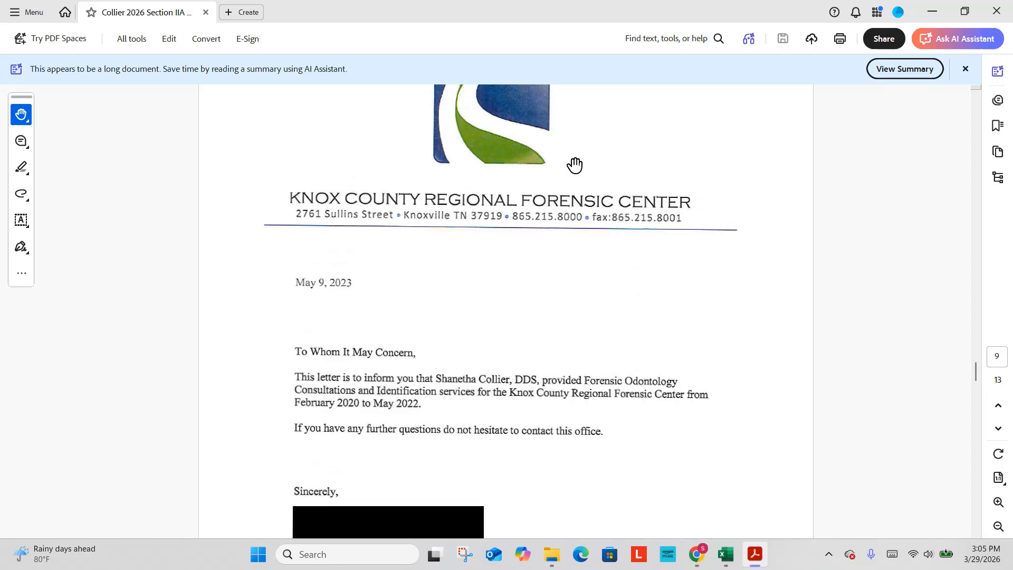
scroll(403, 181, down, 2)
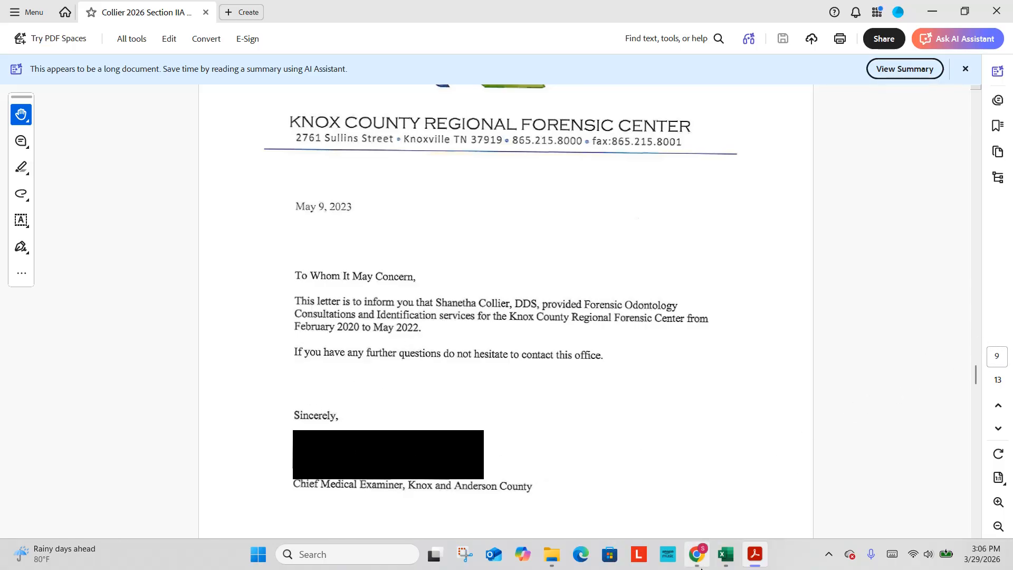
Enter 9 as the Knox County affiliation's supporting page in E33.
click(726, 555)
text(9)
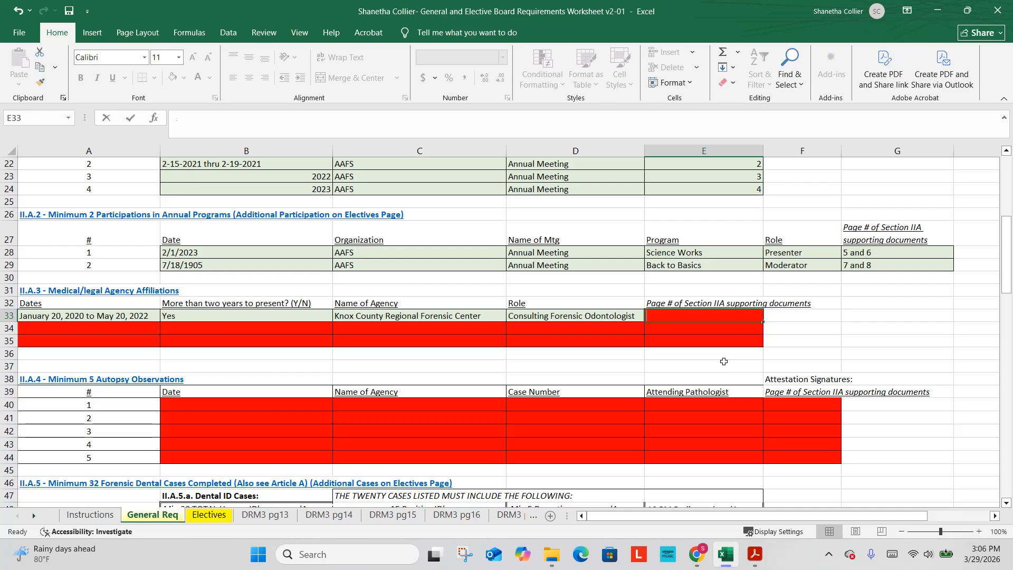
click(790, 337)
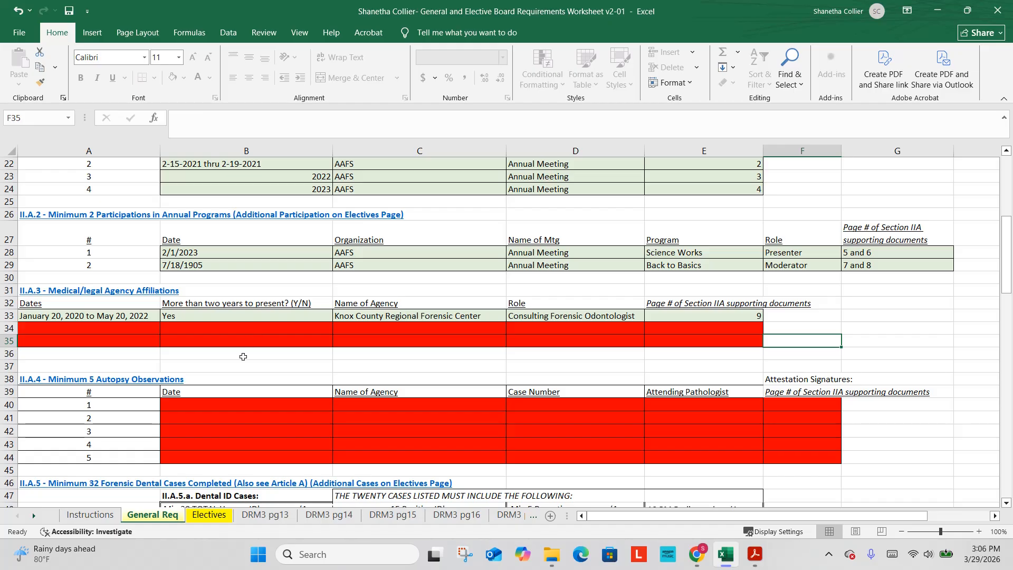
scroll(245, 339, down, 5)
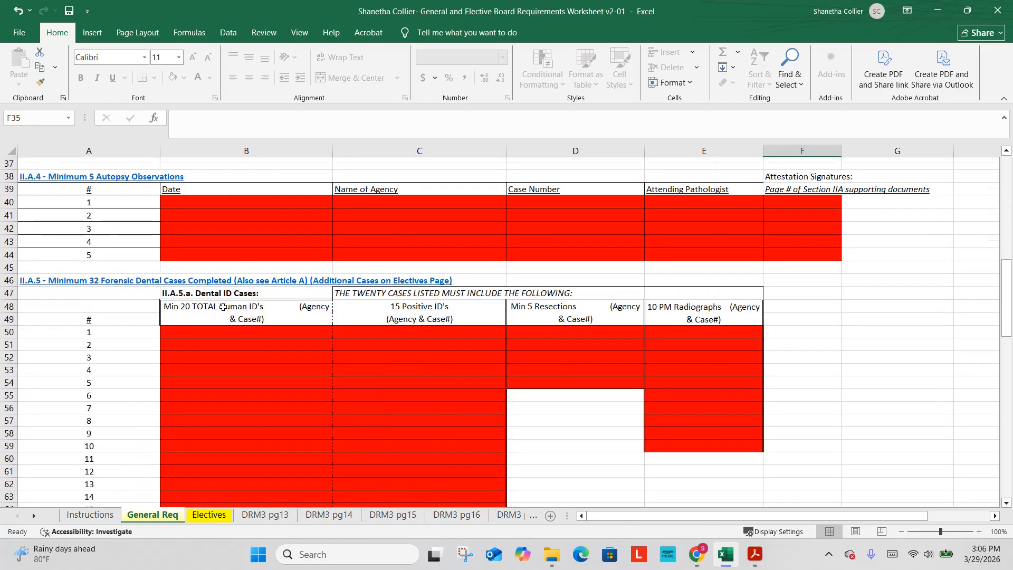
scroll(148, 252, up, 1)
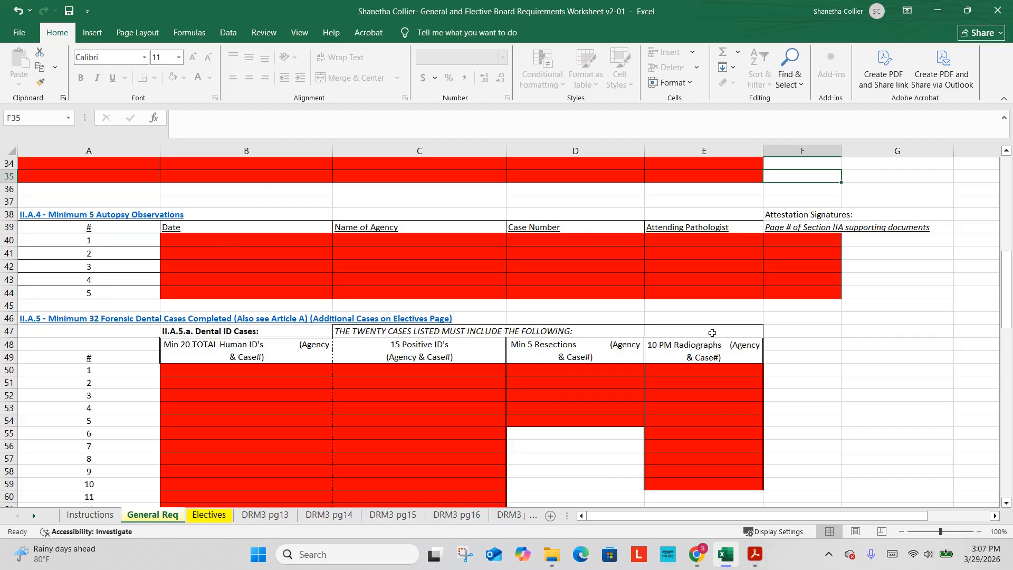
Enter the first autopsy's date and the agency Knox County Regional Forensic Center.
click(210, 245)
text(03)
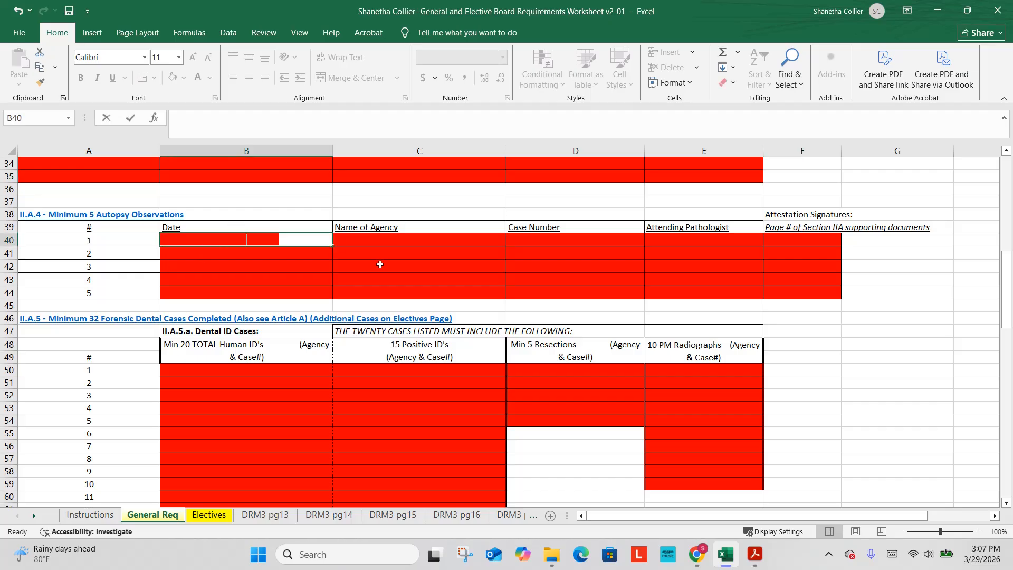
text(/02)
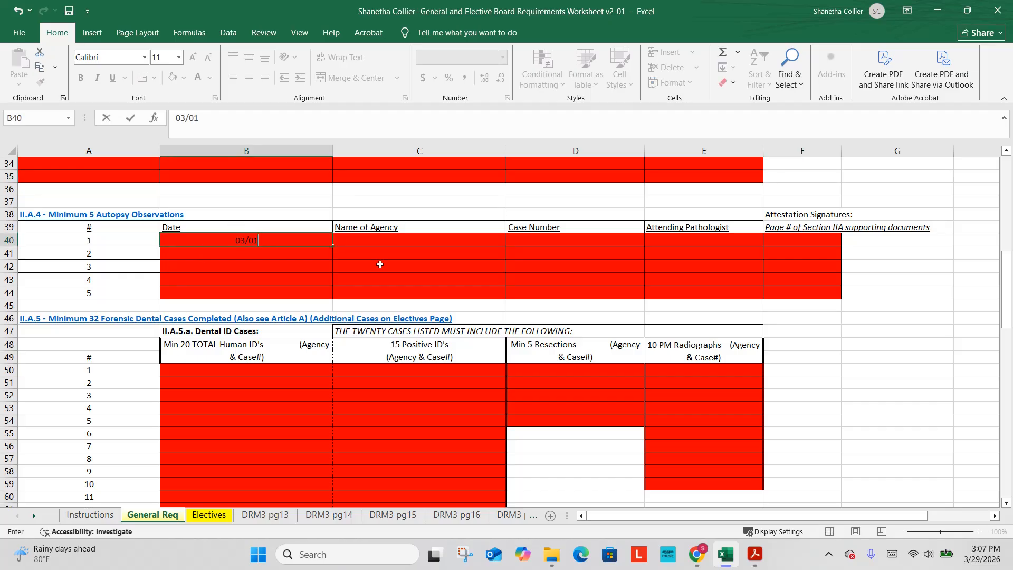
text(/2026)
key(Tab)
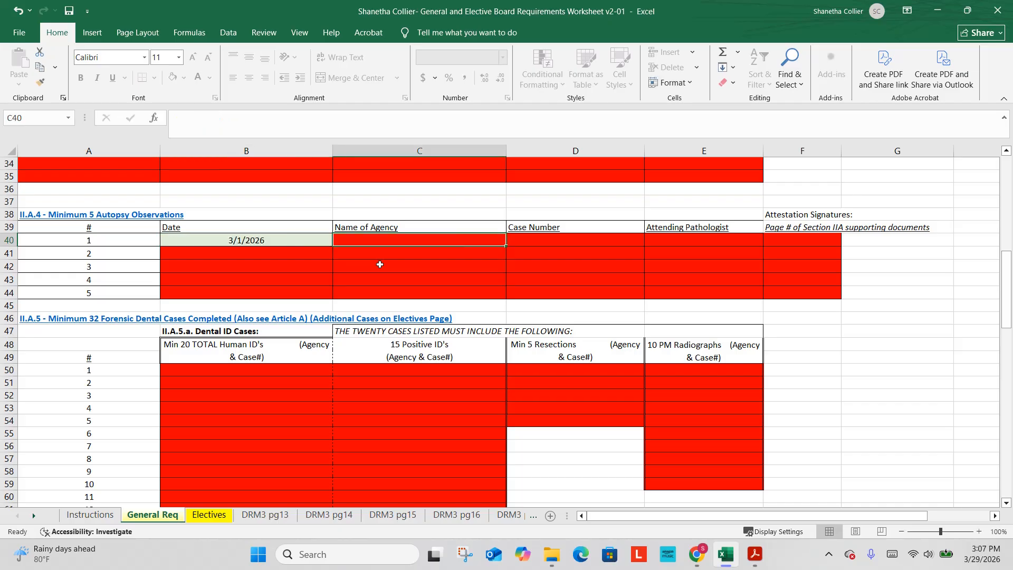
text(Knoxc)
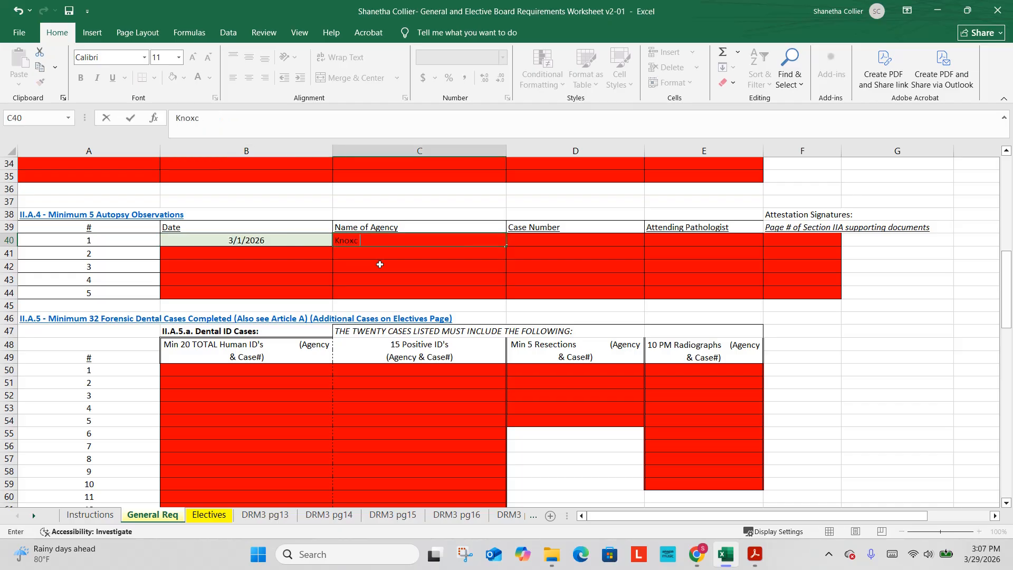
key(BackSpace)
text(County Regional)
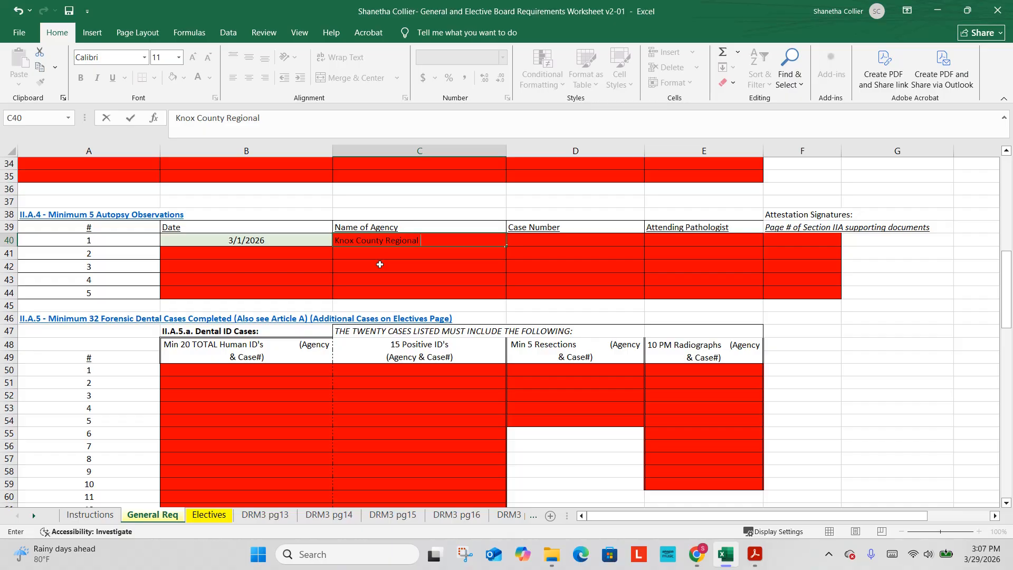
text( Forensic Center)
key(Tab)
Add case number 11111, the attending pathologist's name and supporting page 10.
text(11111)
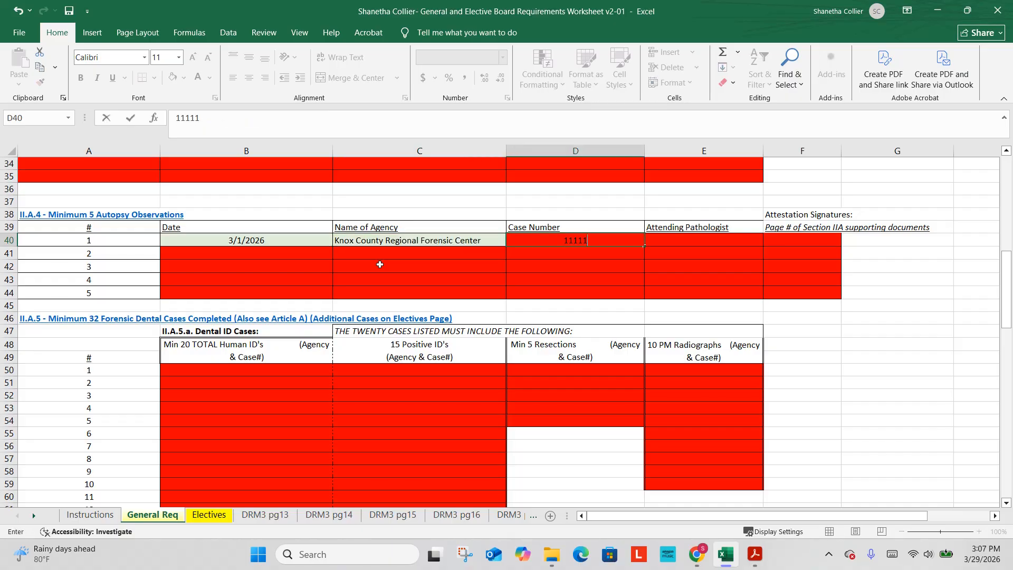
key(Tab)
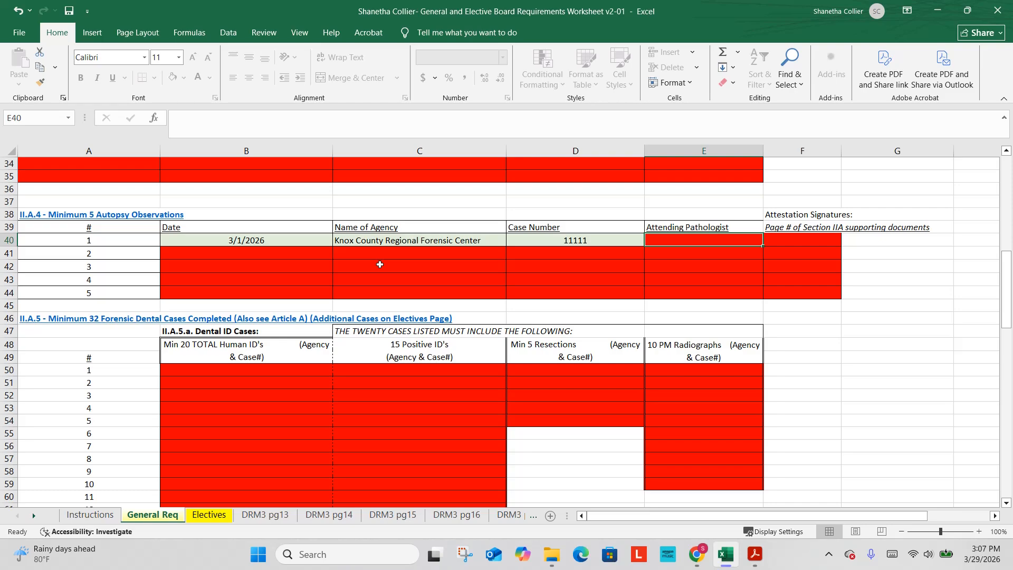
text(Dr. L)
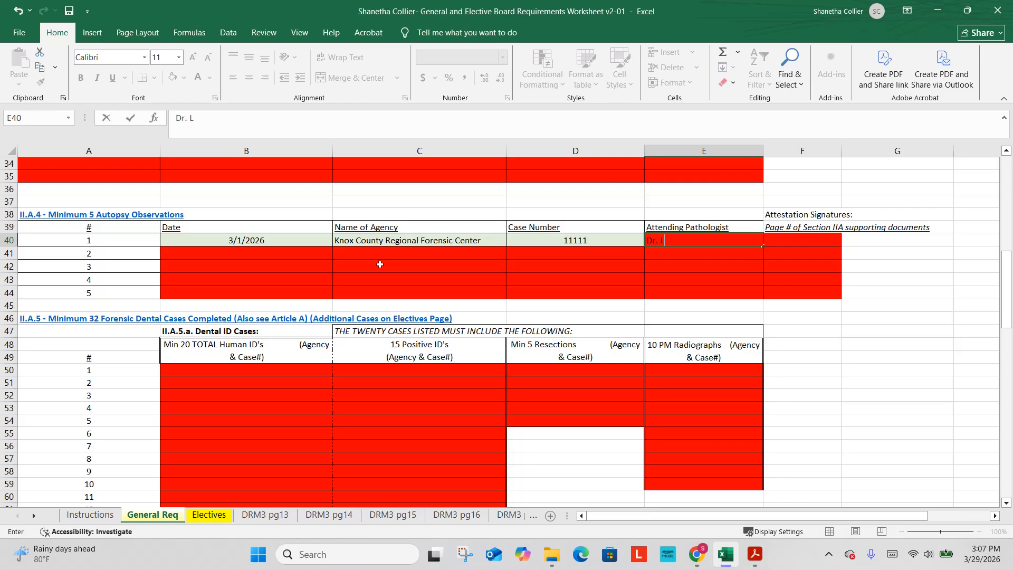
text(ochmuller)
key(Tab)
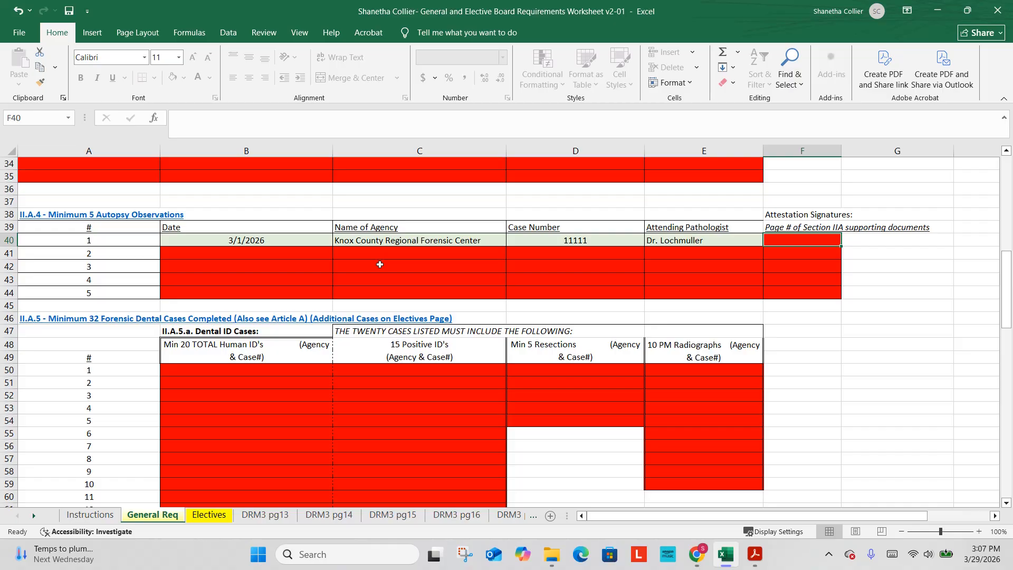
text(10)
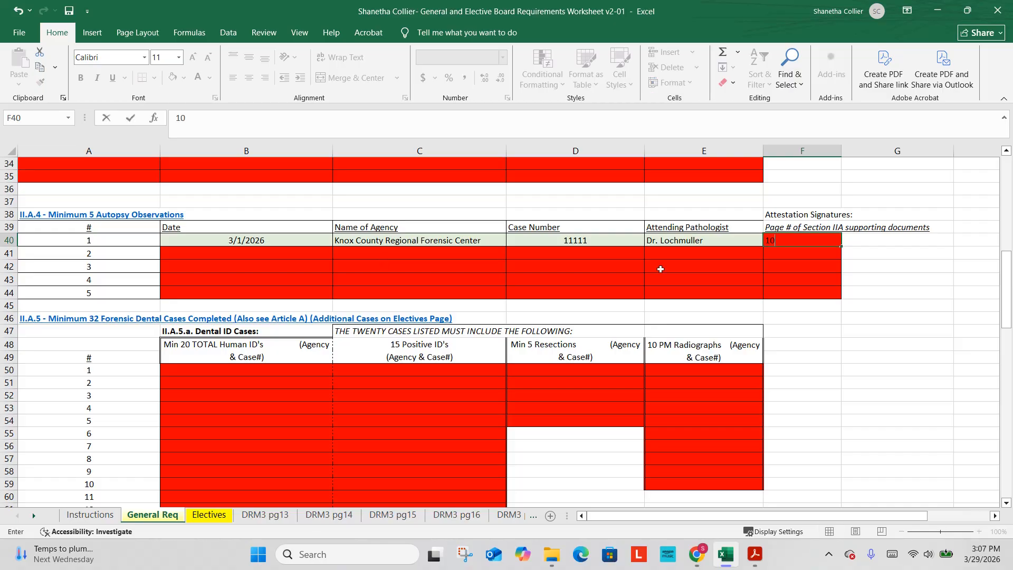
click(214, 256)
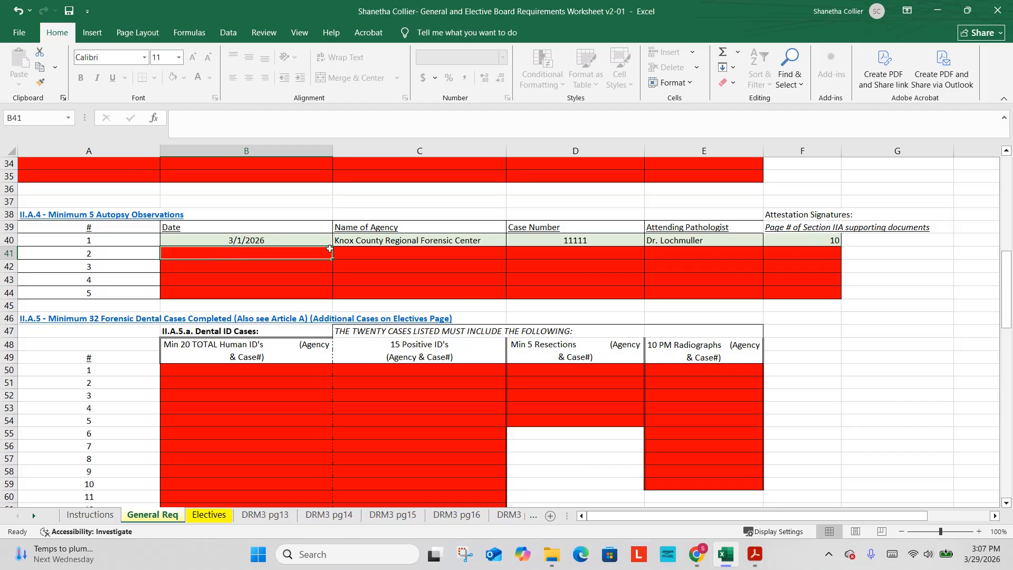
Review the Knox County autopsy case table on PDF page 10, then return to Excel.
click(755, 554)
scroll(605, 318, down, 3)
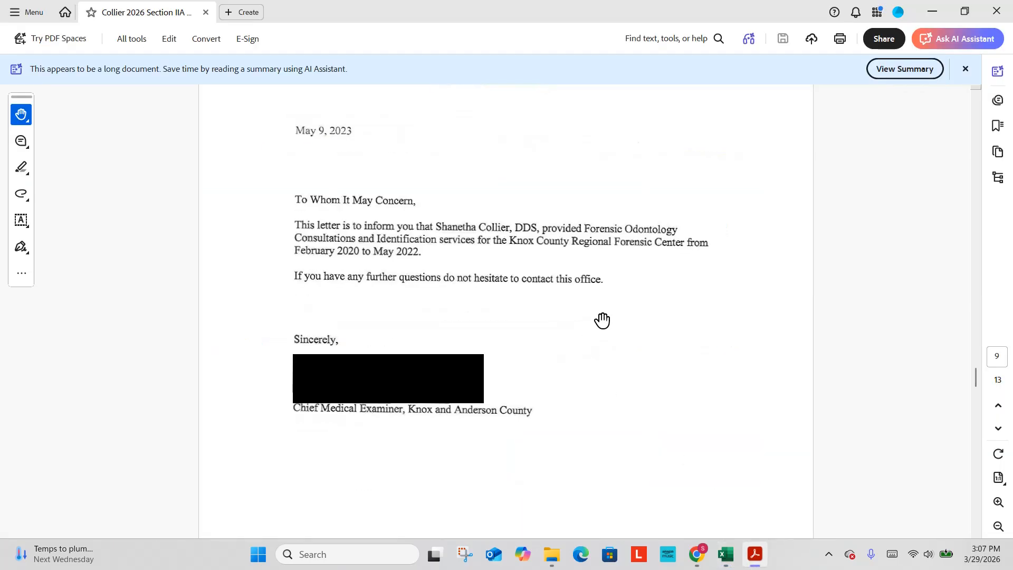
scroll(604, 319, down, 10)
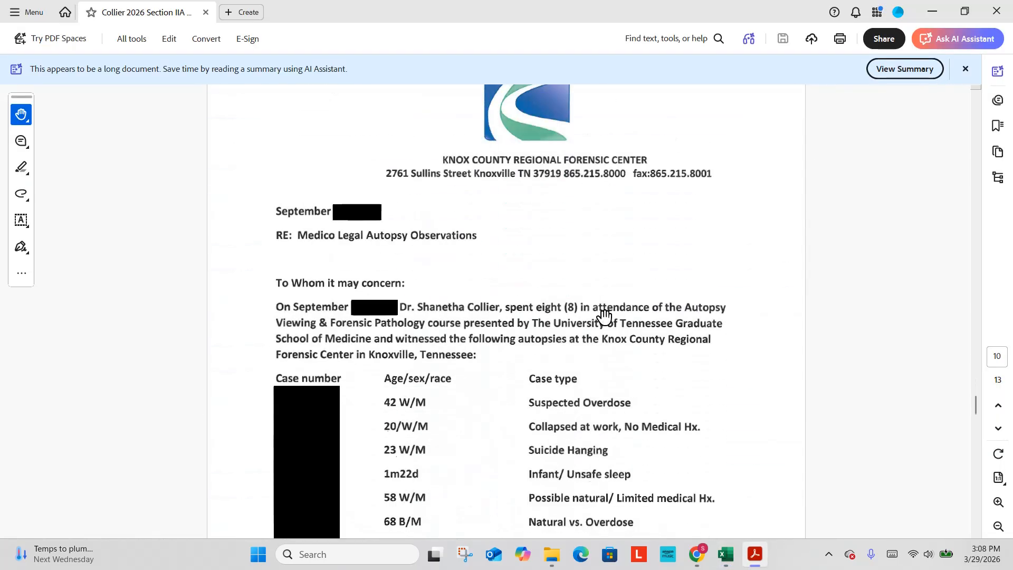
scroll(604, 318, down, 1)
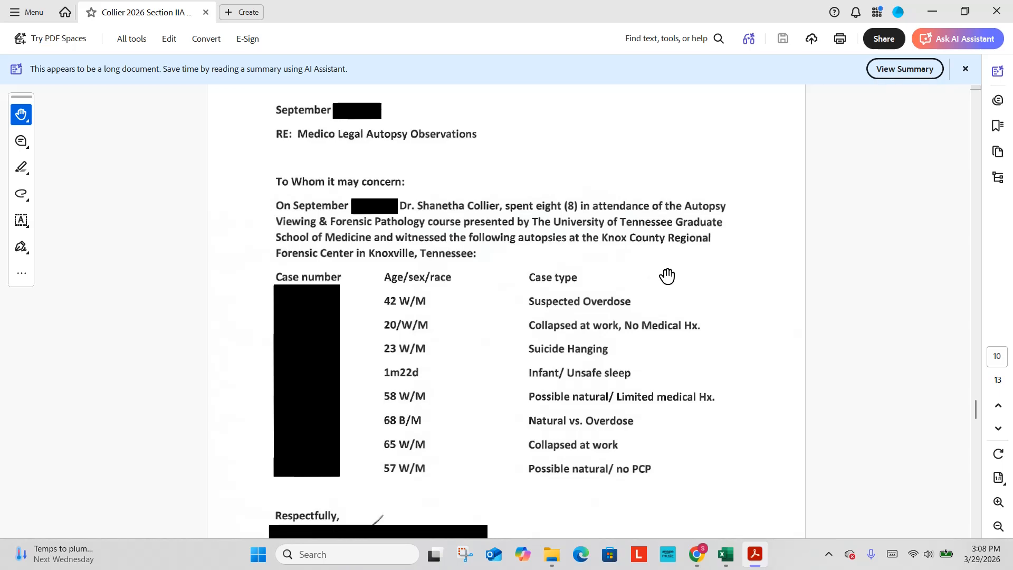
scroll(667, 276, down, 1)
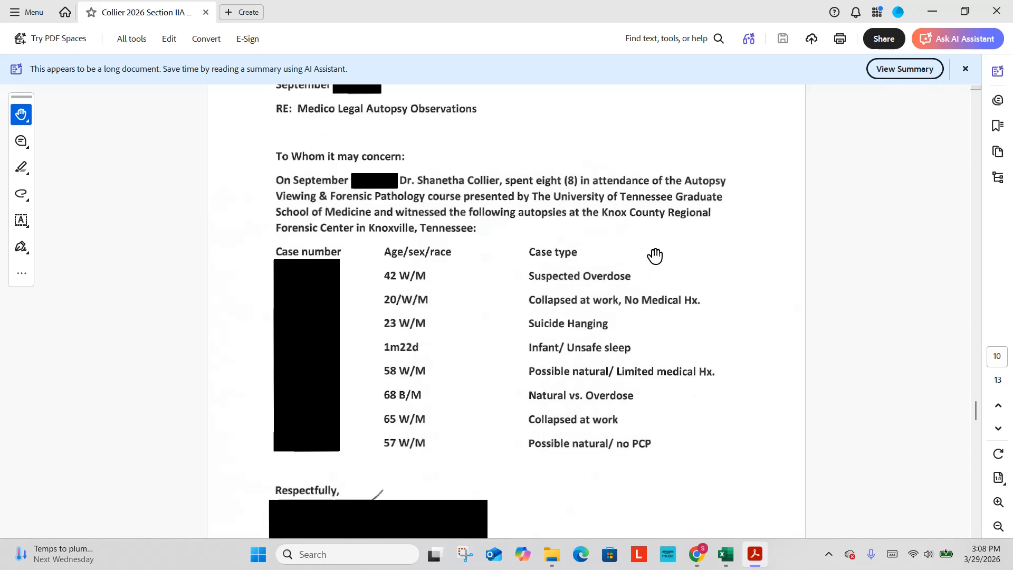
scroll(610, 339, down, 2)
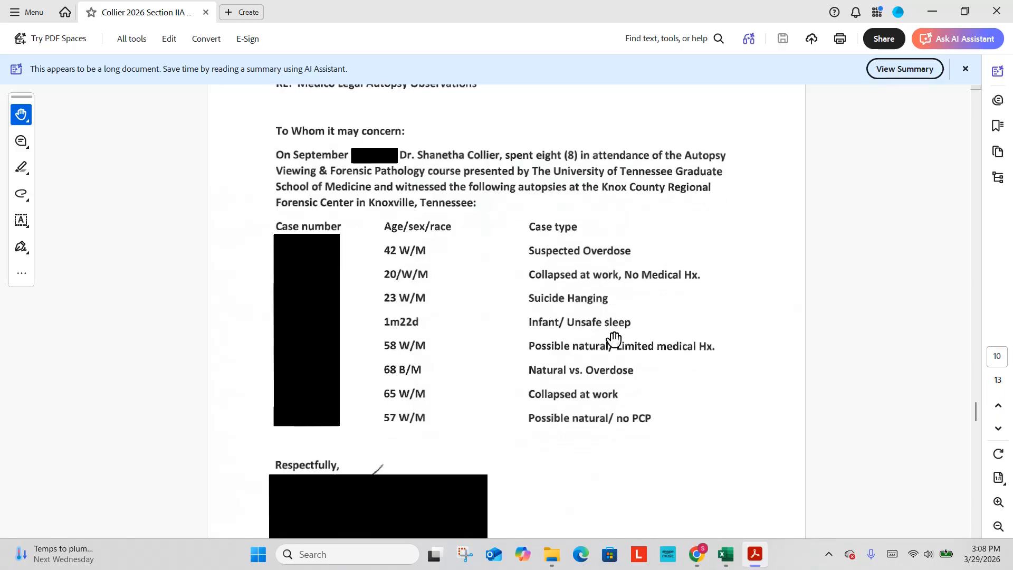
scroll(414, 508, down, 2)
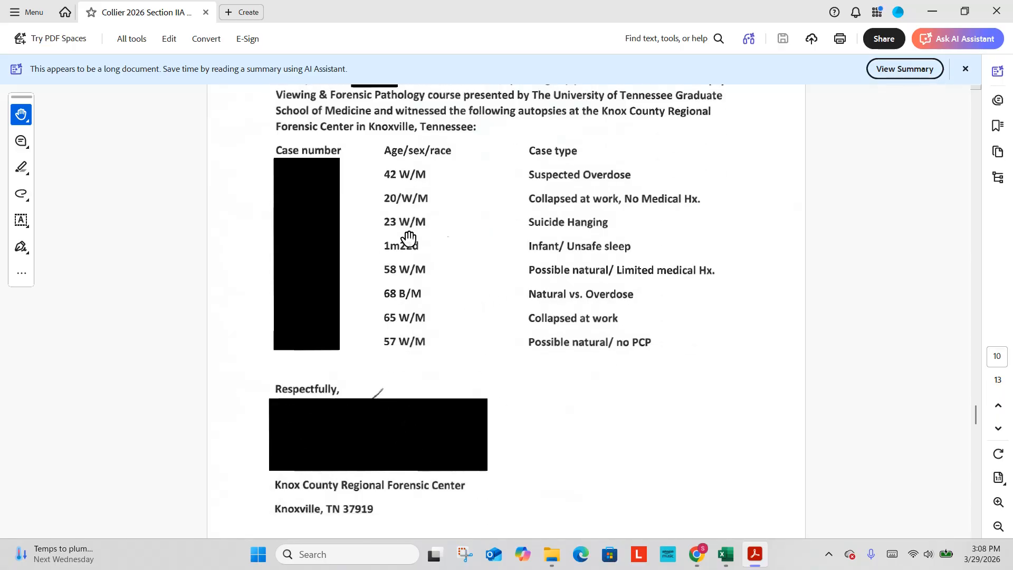
scroll(498, 251, up, 1)
scroll(478, 266, up, 3)
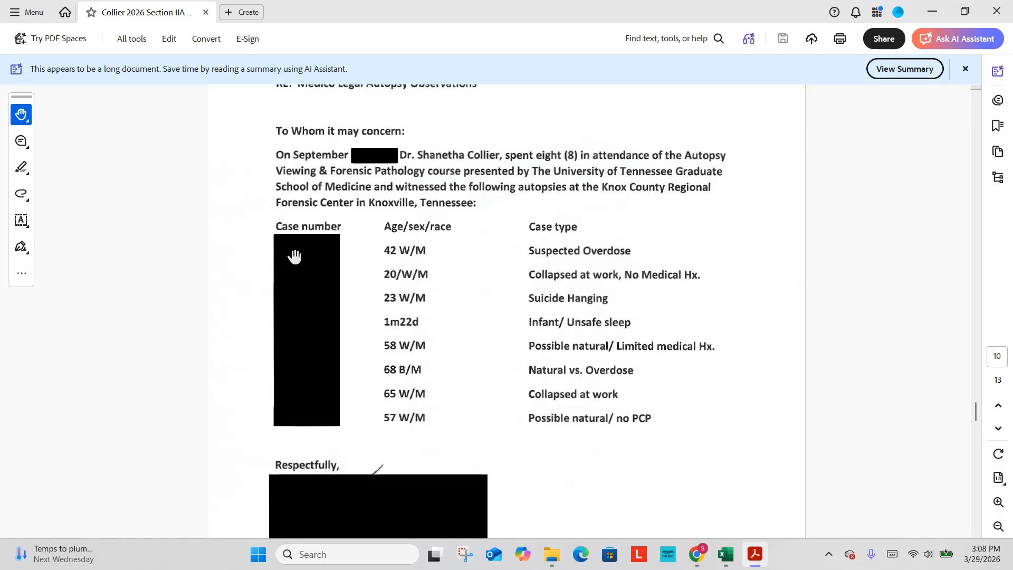
scroll(417, 409, down, 3)
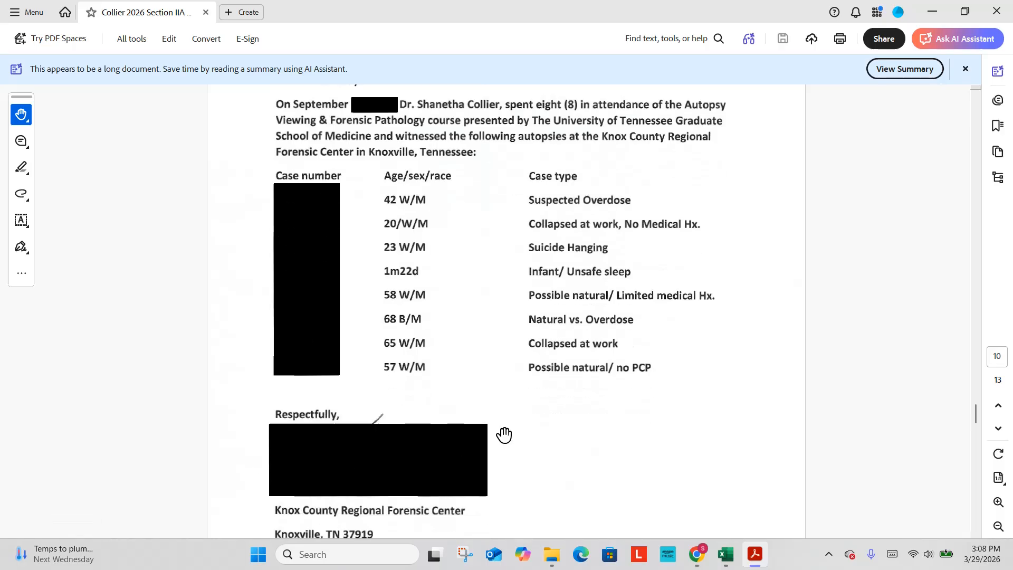
scroll(524, 416, up, 9)
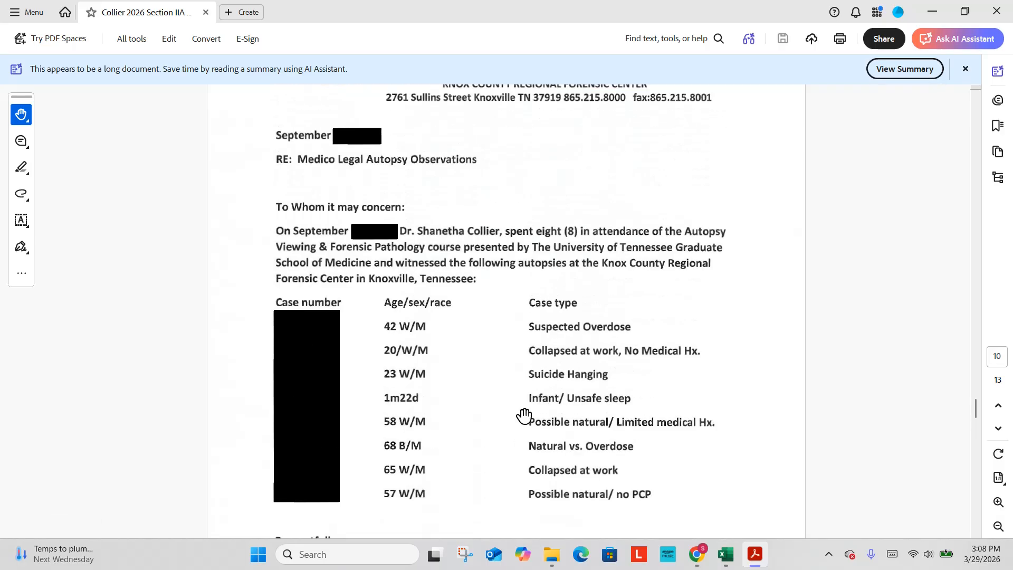
scroll(524, 415, down, 9)
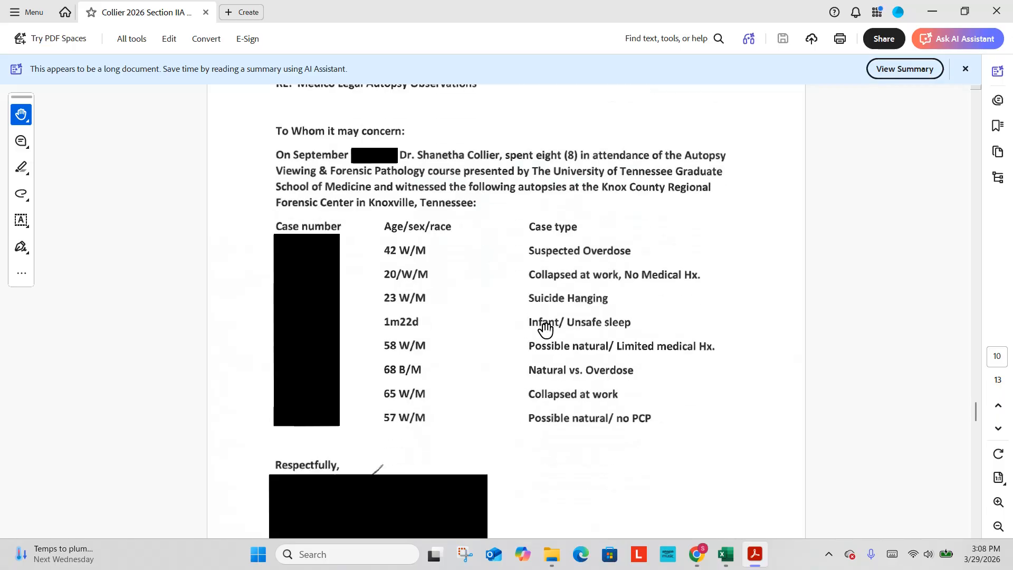
click(729, 564)
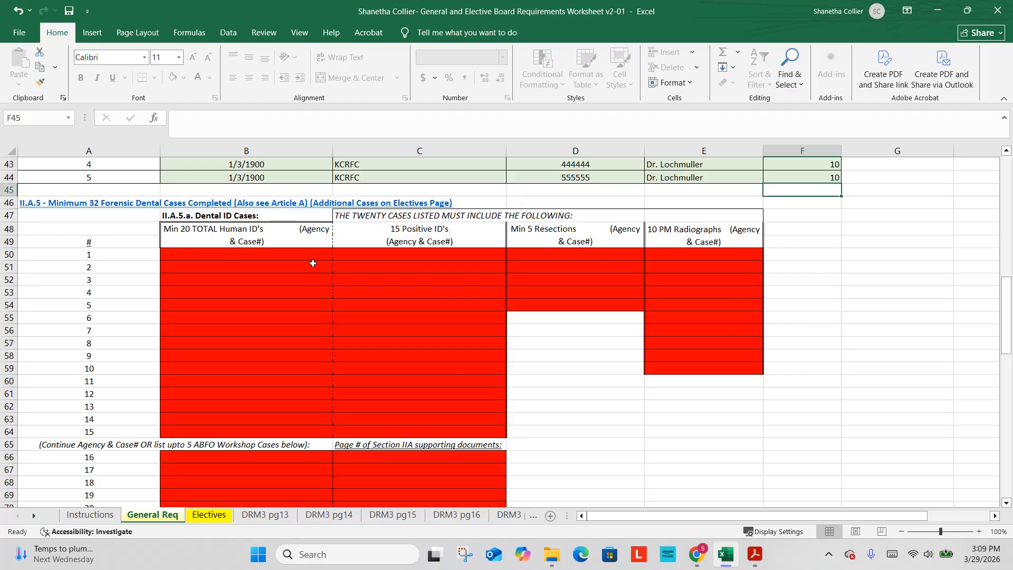
scroll(313, 264, down, 5)
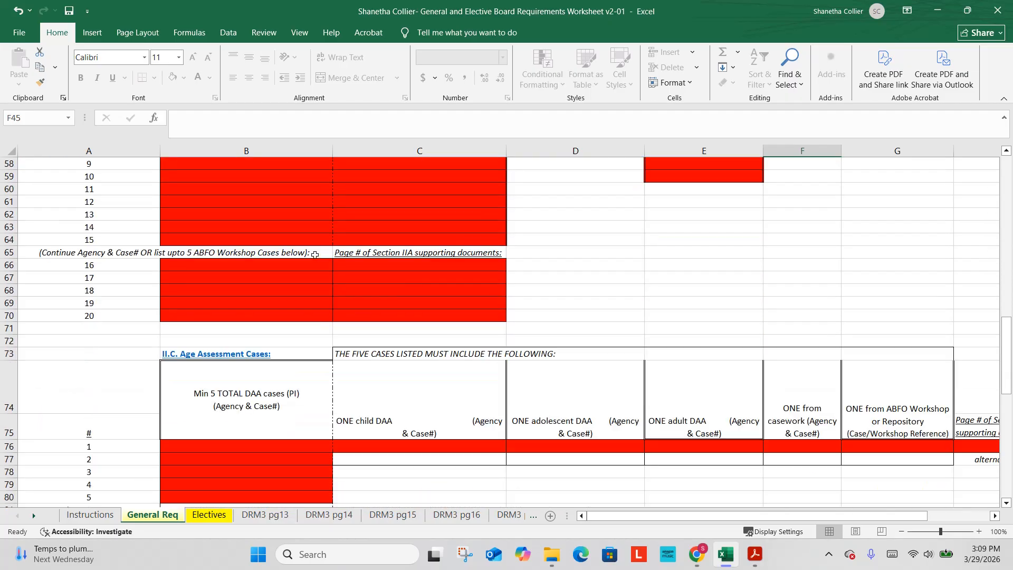
scroll(315, 255, down, 2)
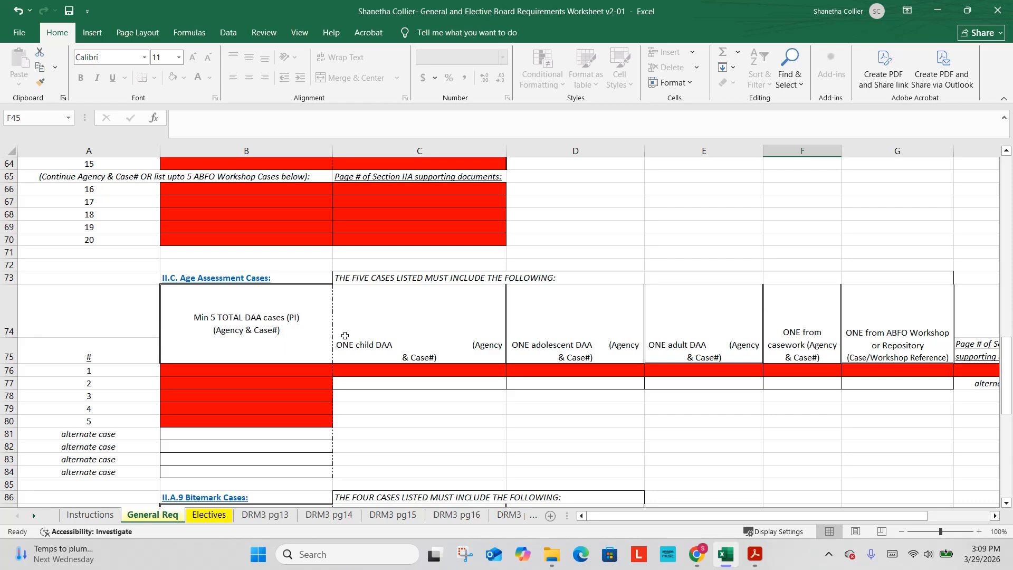
scroll(346, 336, down, 6)
scroll(316, 316, up, 1)
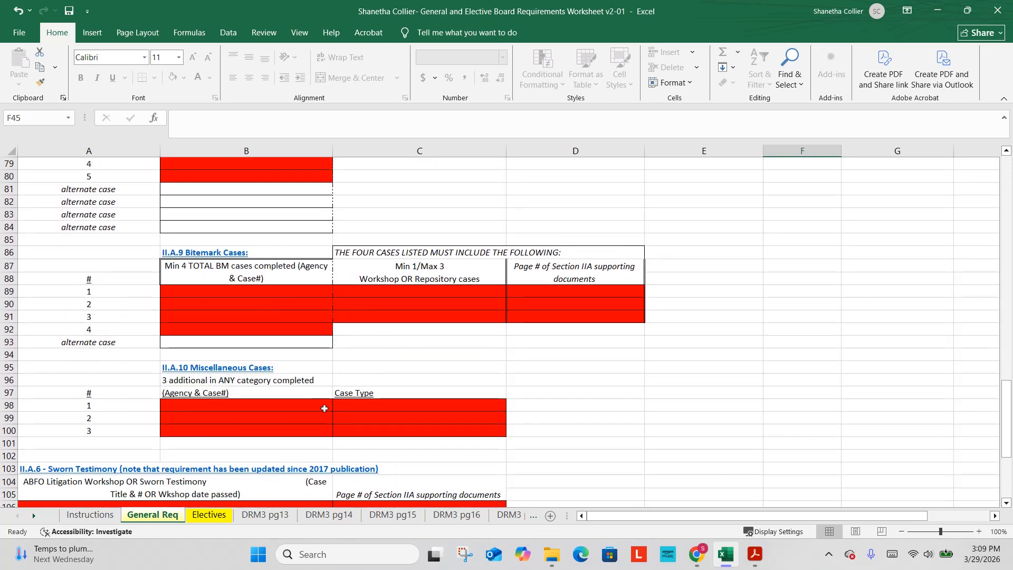
scroll(371, 410, up, 12)
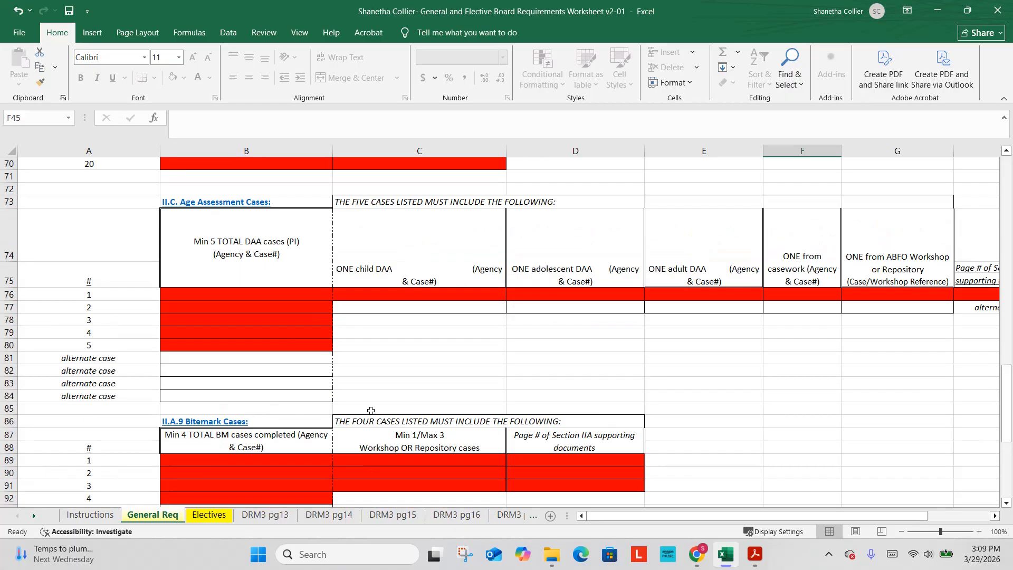
scroll(371, 410, up, 2)
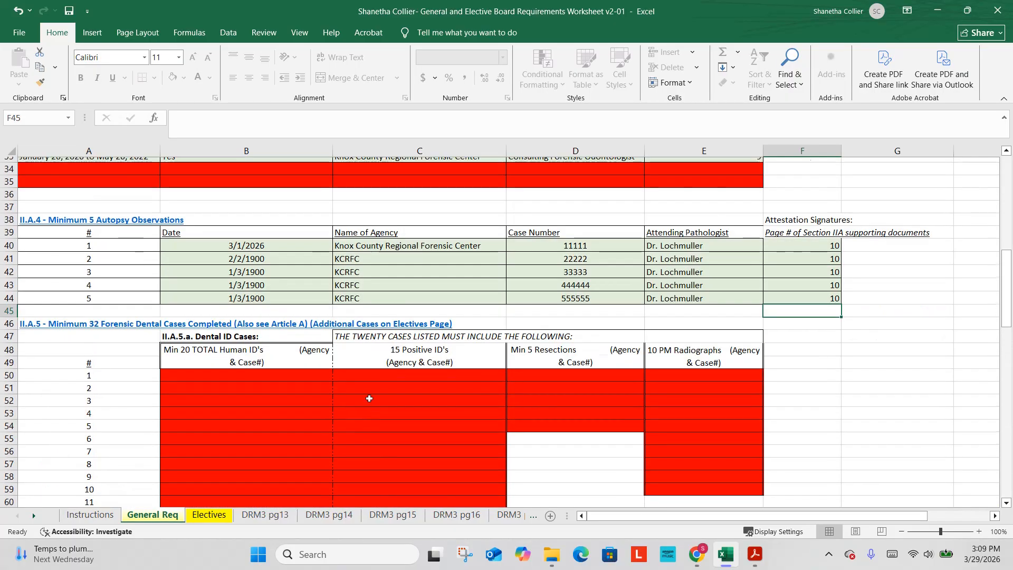
scroll(304, 327, down, 1)
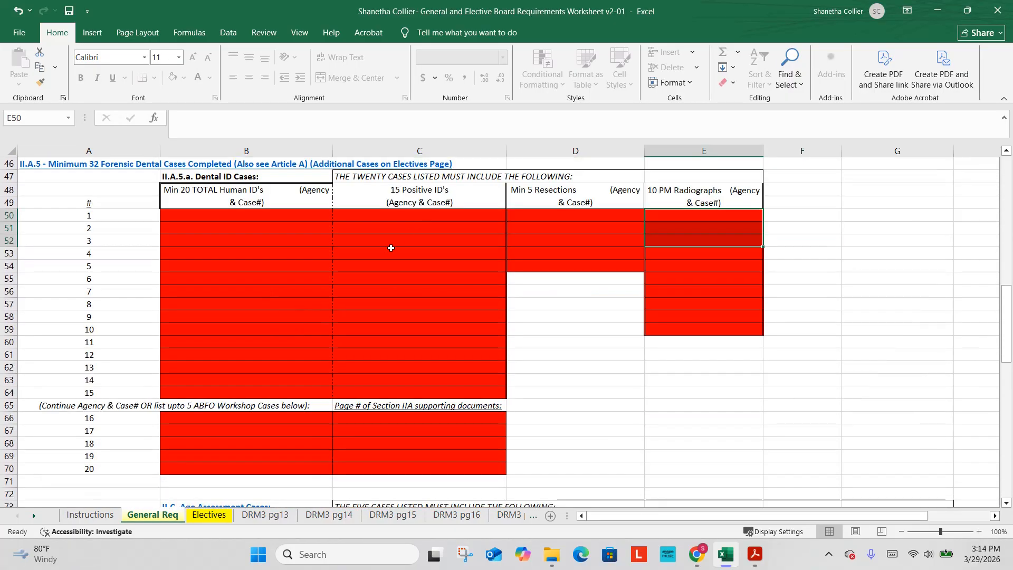
scroll(318, 286, up, 5)
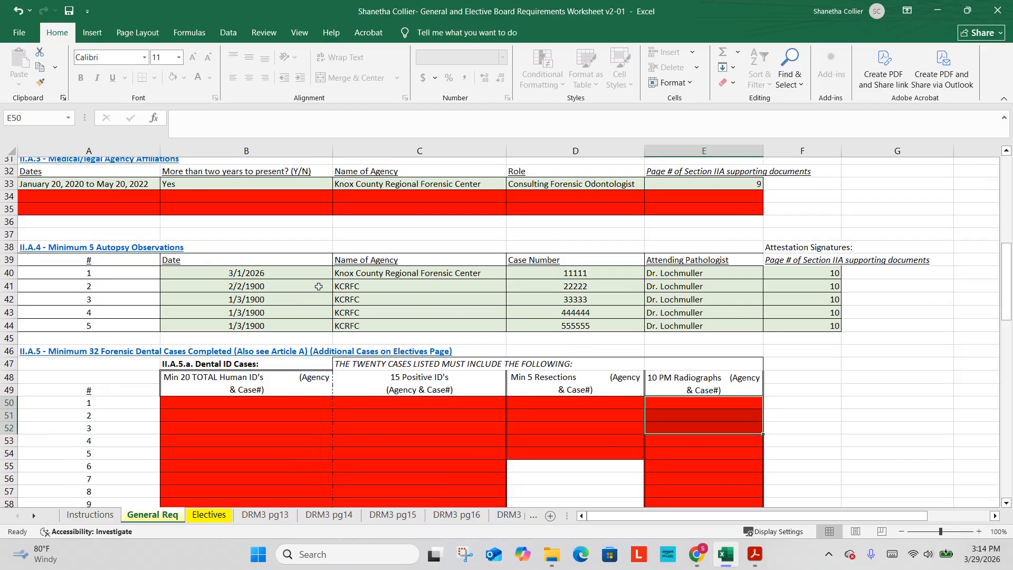
scroll(318, 286, up, 2)
scroll(318, 287, down, 5)
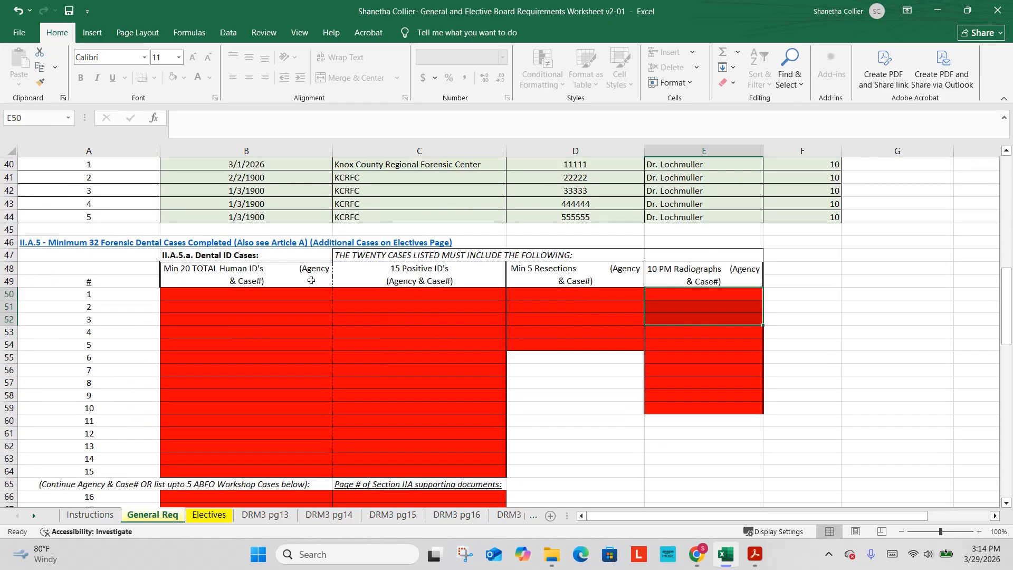
scroll(274, 253, down, 2)
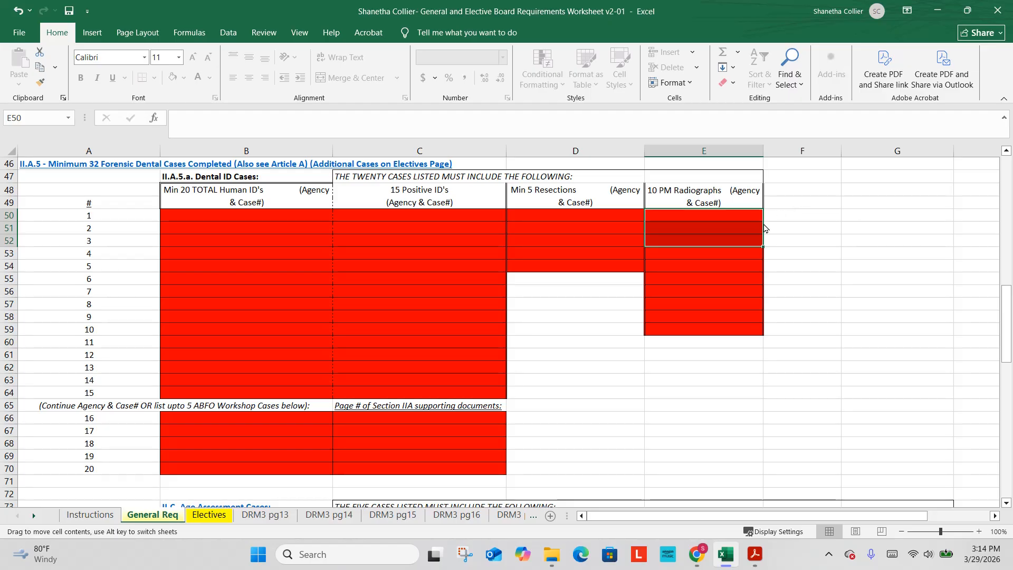
key(shift+Up)
key(shift+Up)
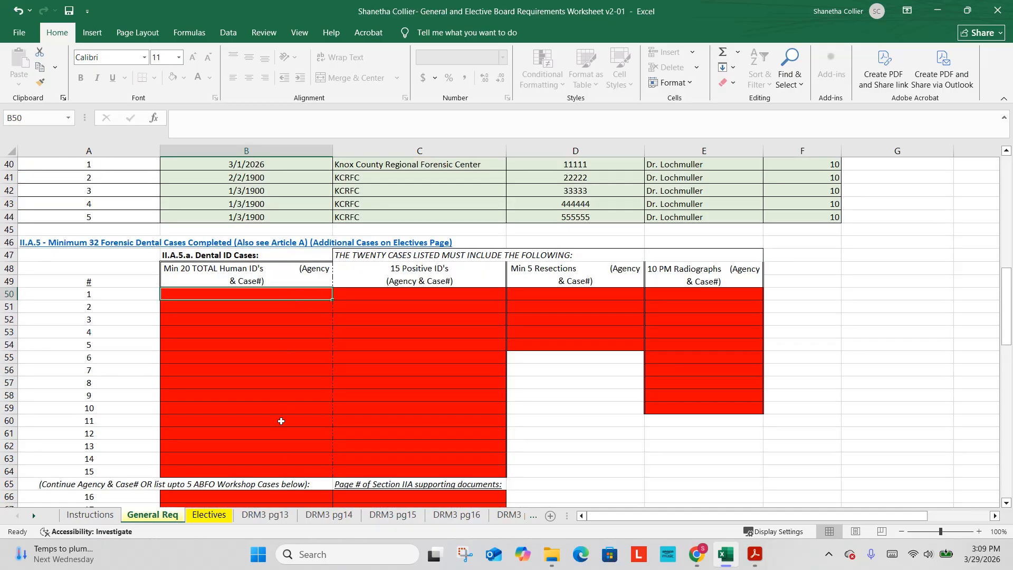
scroll(300, 288, down, 1)
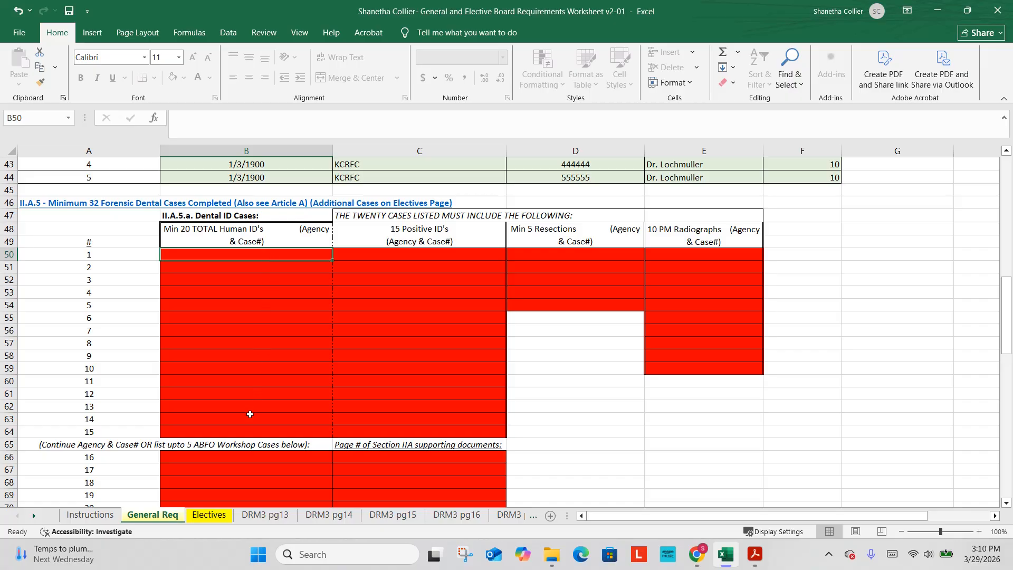
scroll(253, 324, up, 2)
scroll(252, 324, down, 3)
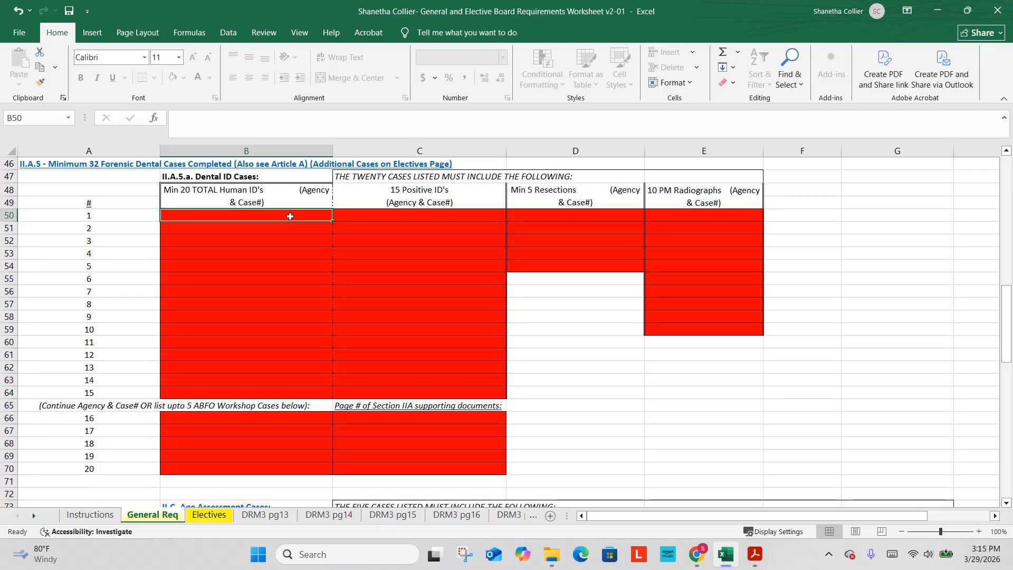
Enter OK ME Office Case #123-123 under both Human ID's and Positive ID's in row 50.
text(OK)
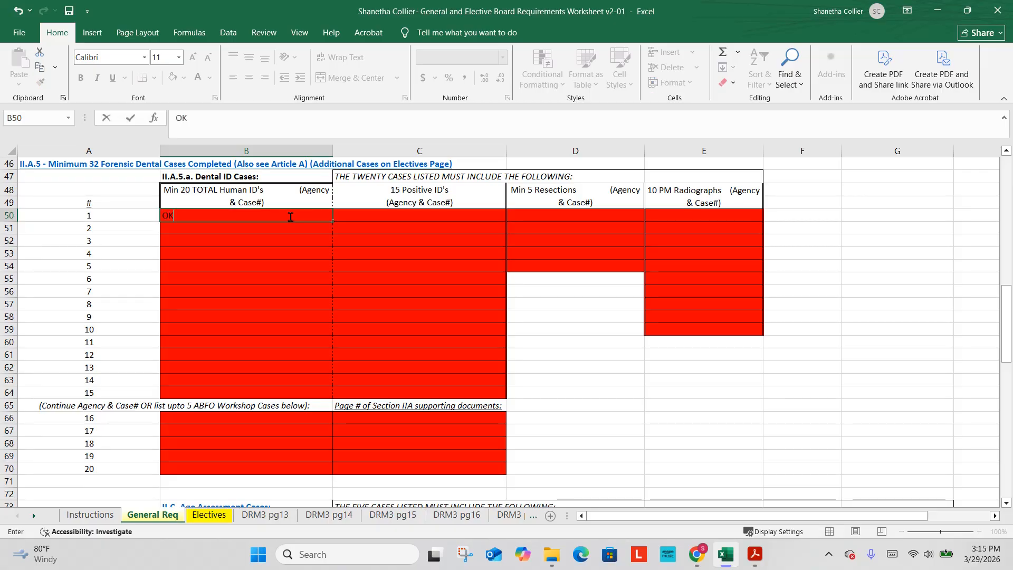
text( ME Office    C)
text(ase # 12)
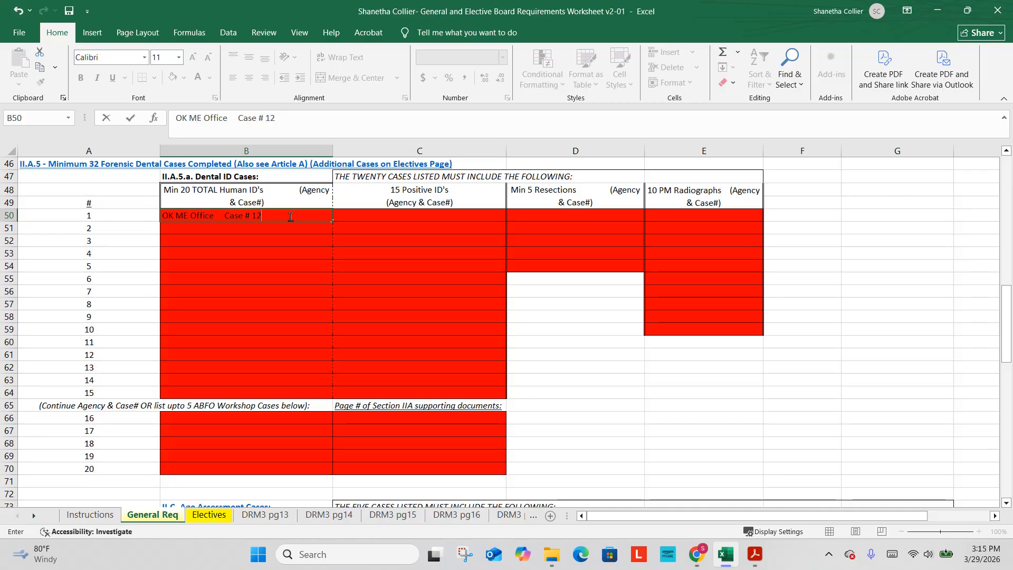
text(3-123)
key(Tab)
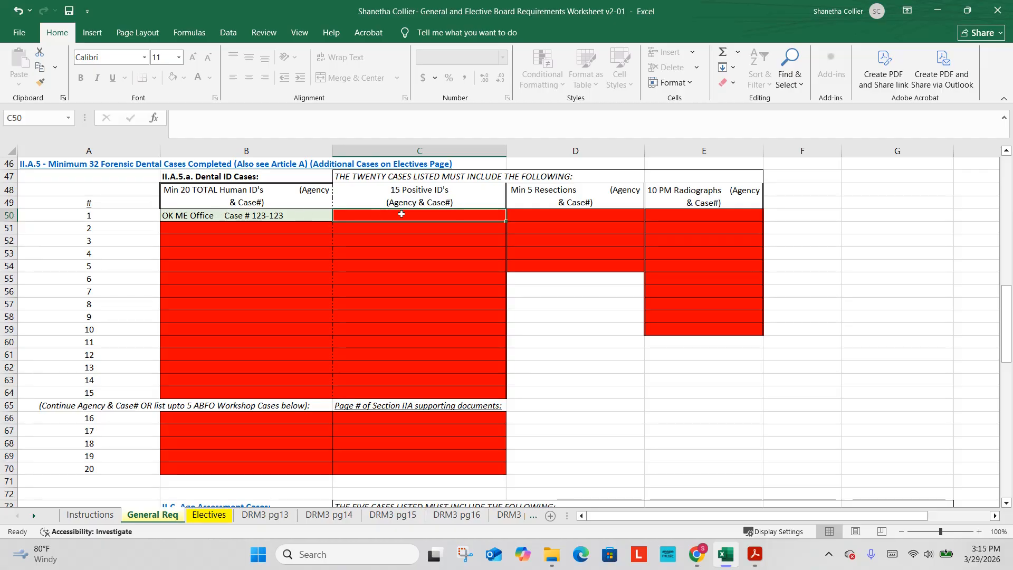
text(OK)
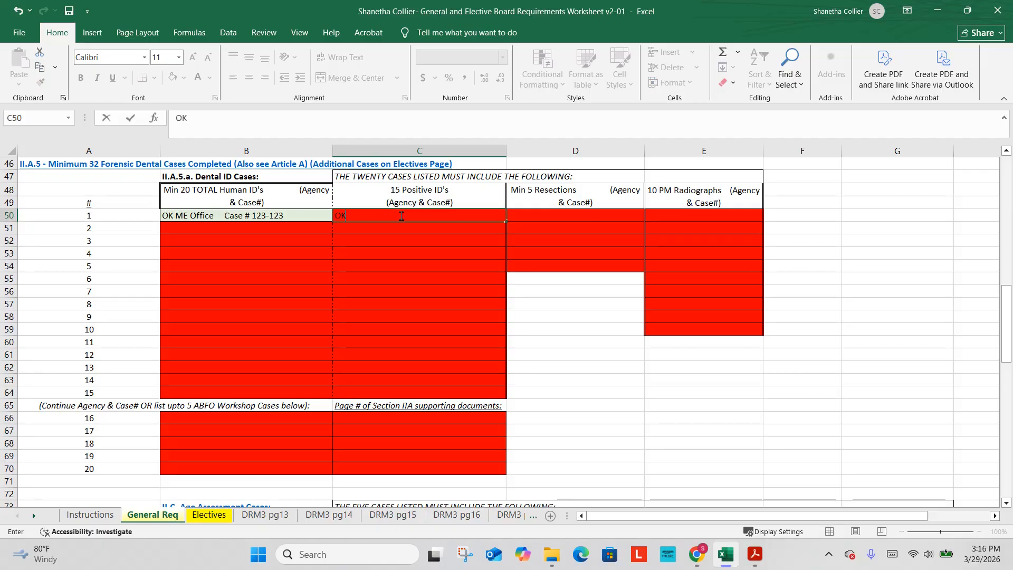
text( ME Office    Case)
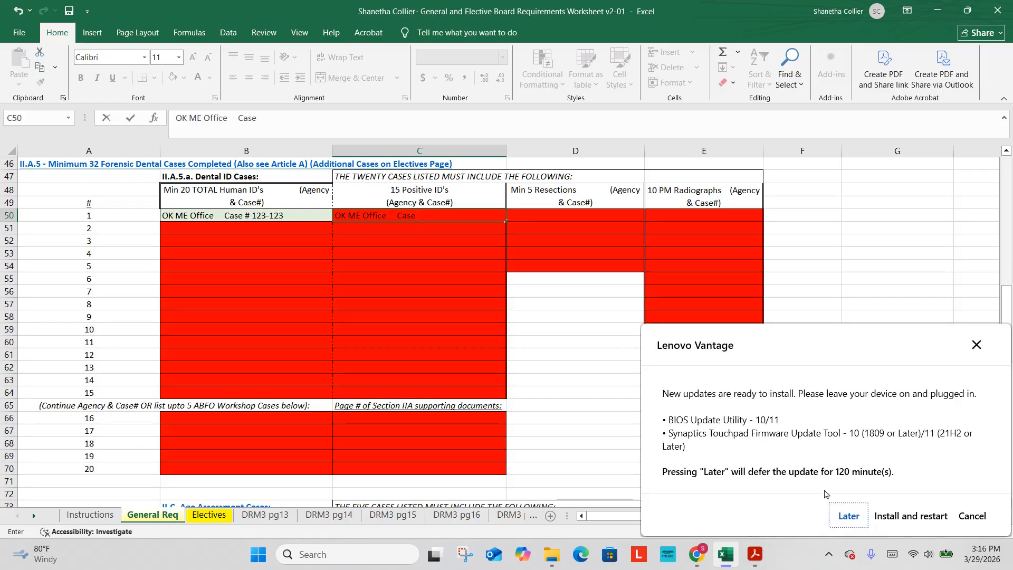
click(839, 506)
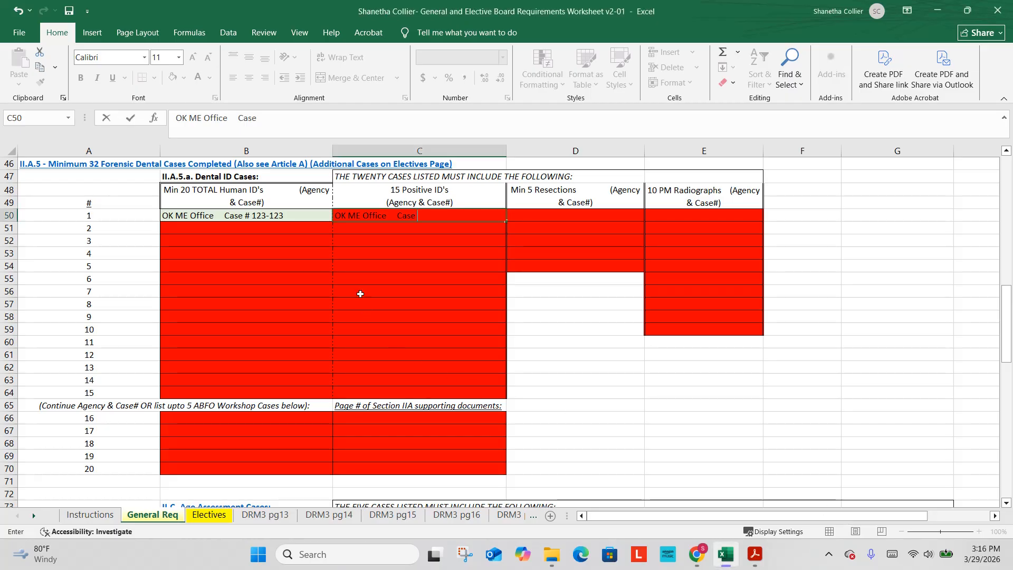
text(#123-123)
key(Tab)
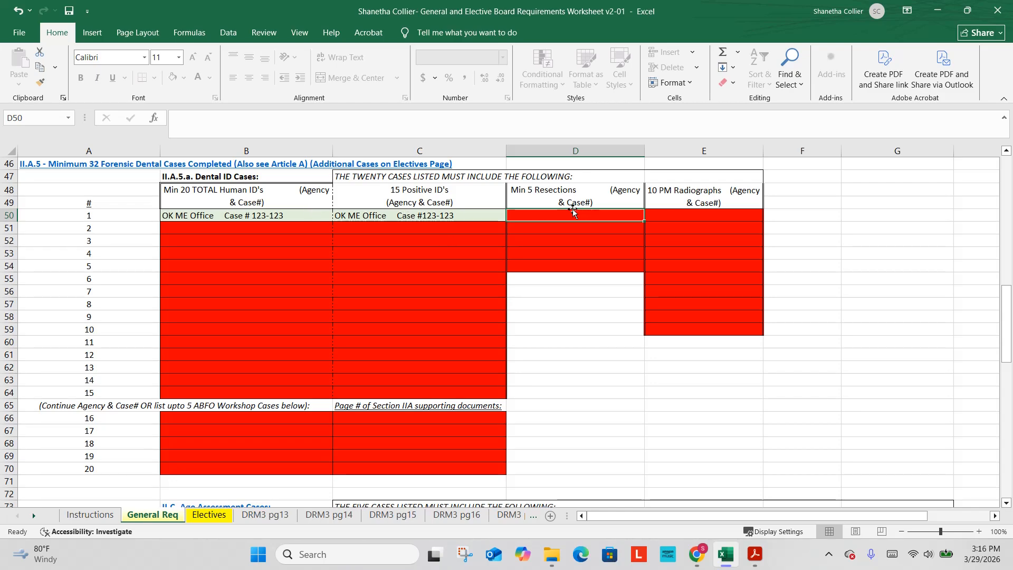
Enter OK ME Office Case #123-123 in E50 under 10 PM Radiographs.
click(675, 215)
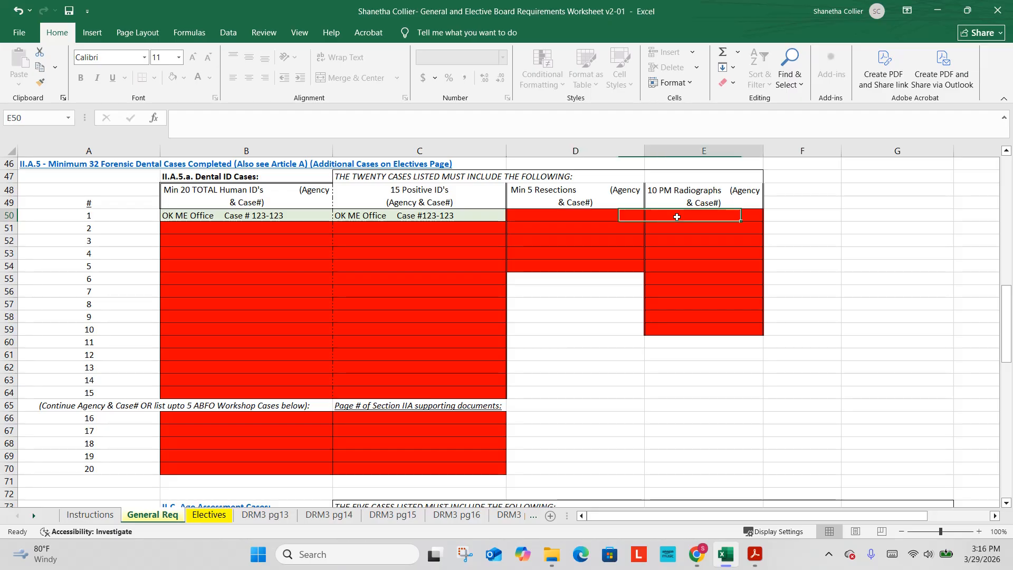
text(OK)
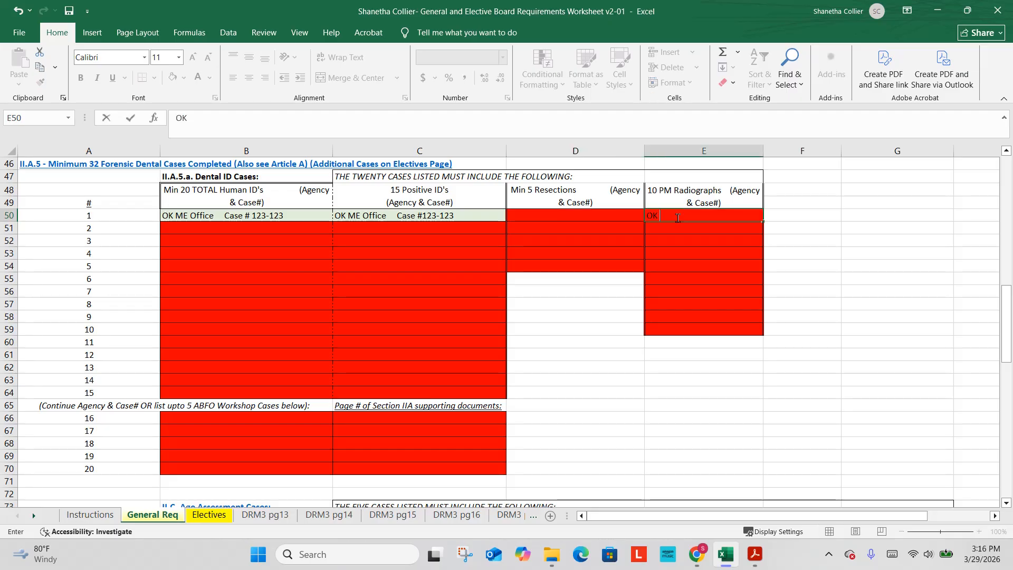
text( ME Office Case)
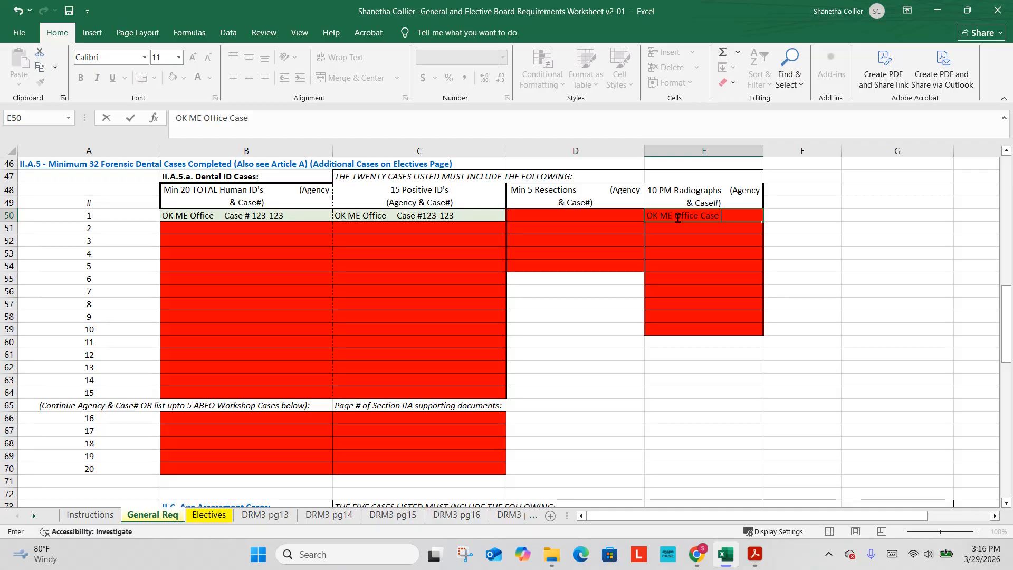
text( #123-123)
key(Return)
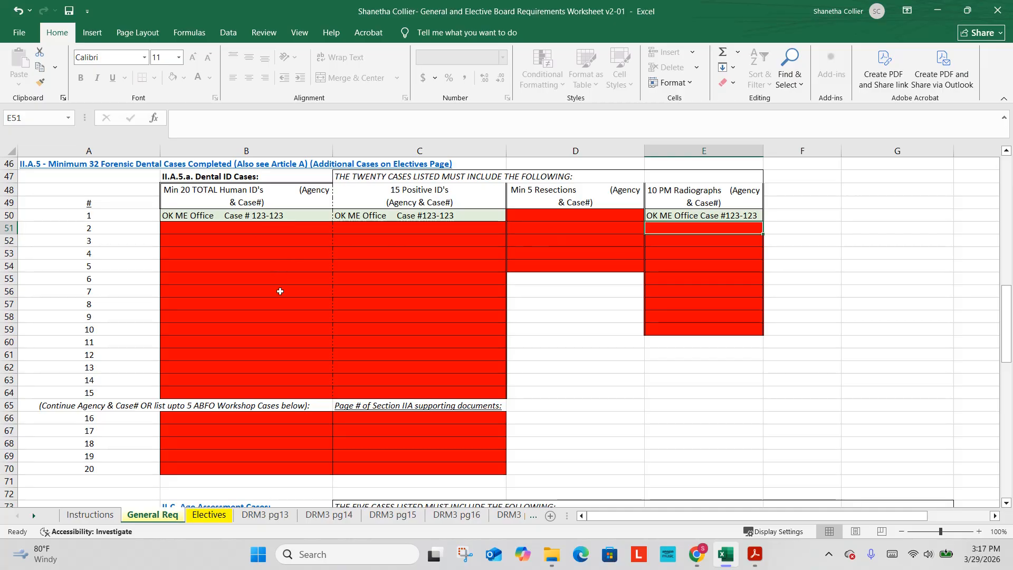
Enter OK ME Office Case #234-234 in both B51 and C51.
click(258, 225)
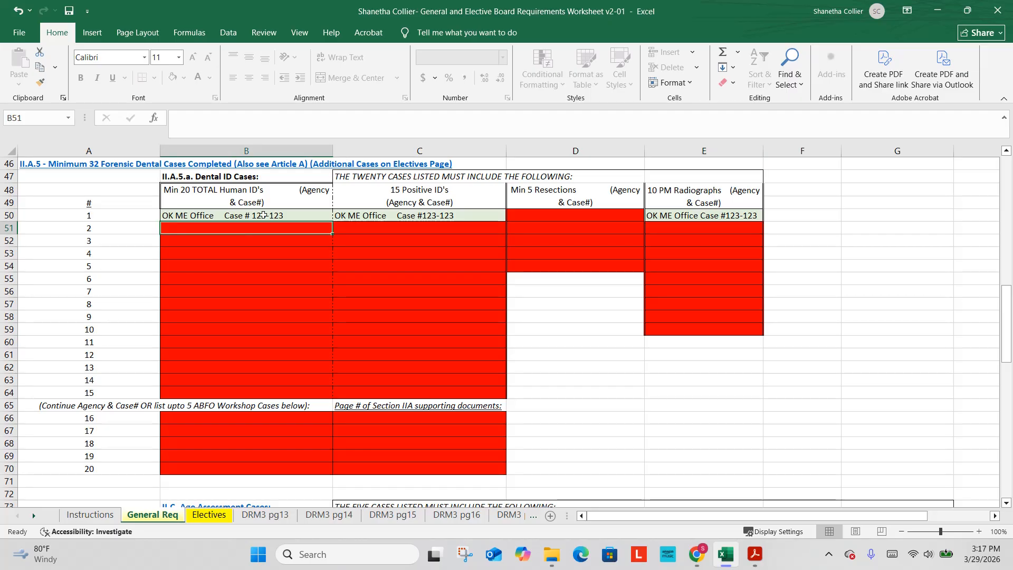
text(OK ME)
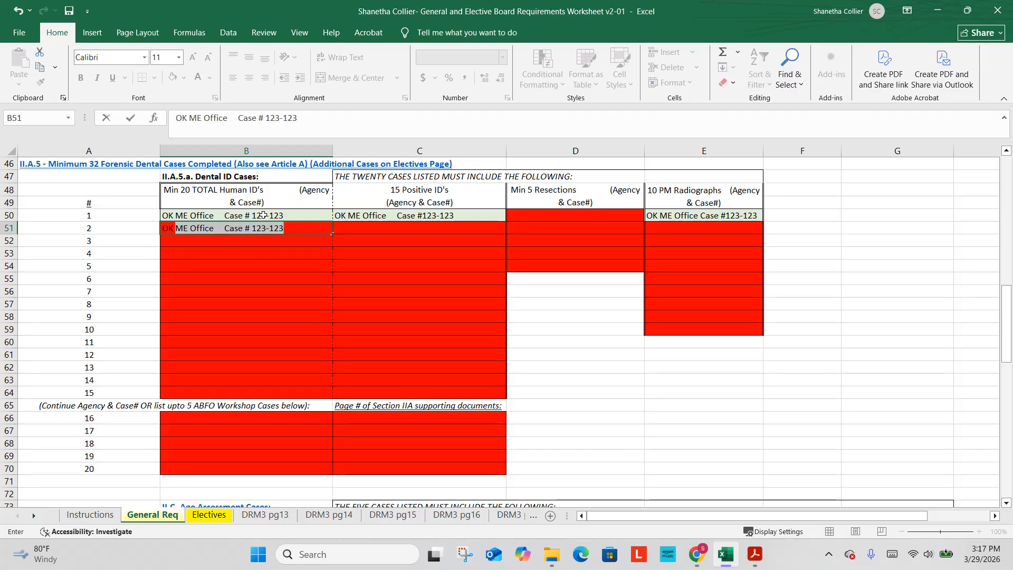
text( Office   C)
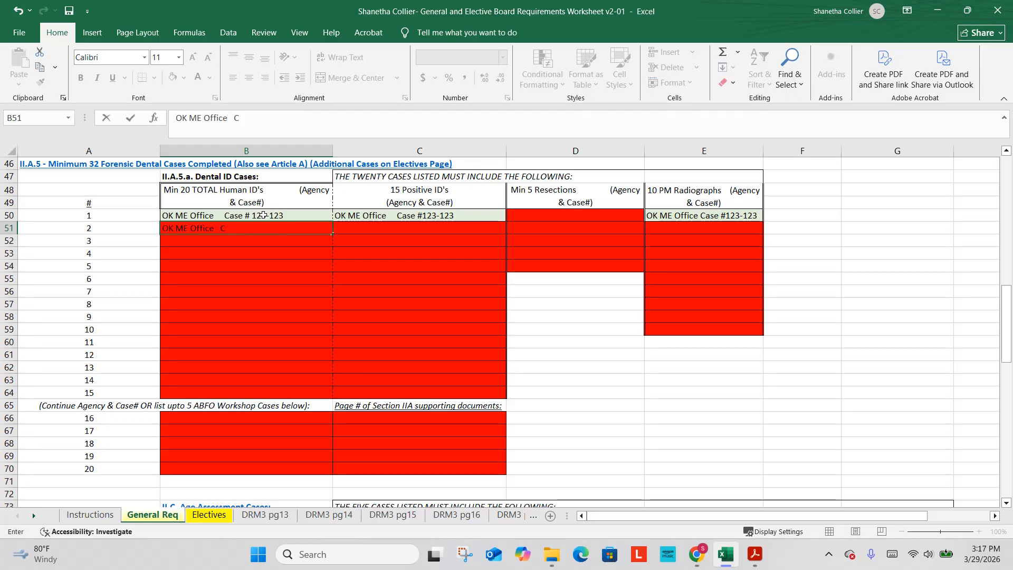
text(ased)
key(BackSpace)
text(#234-234)
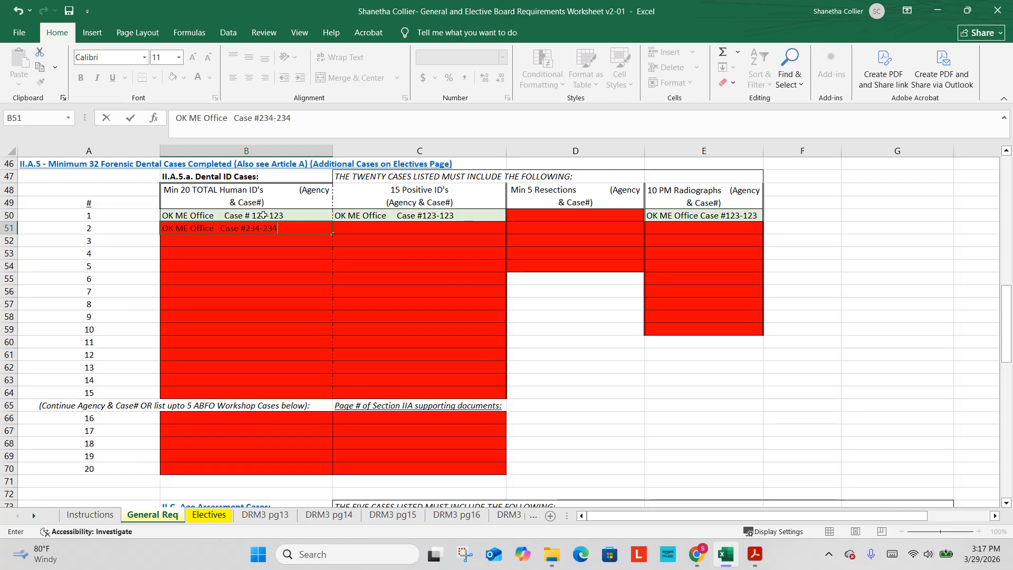
key(Tab)
text(OK)
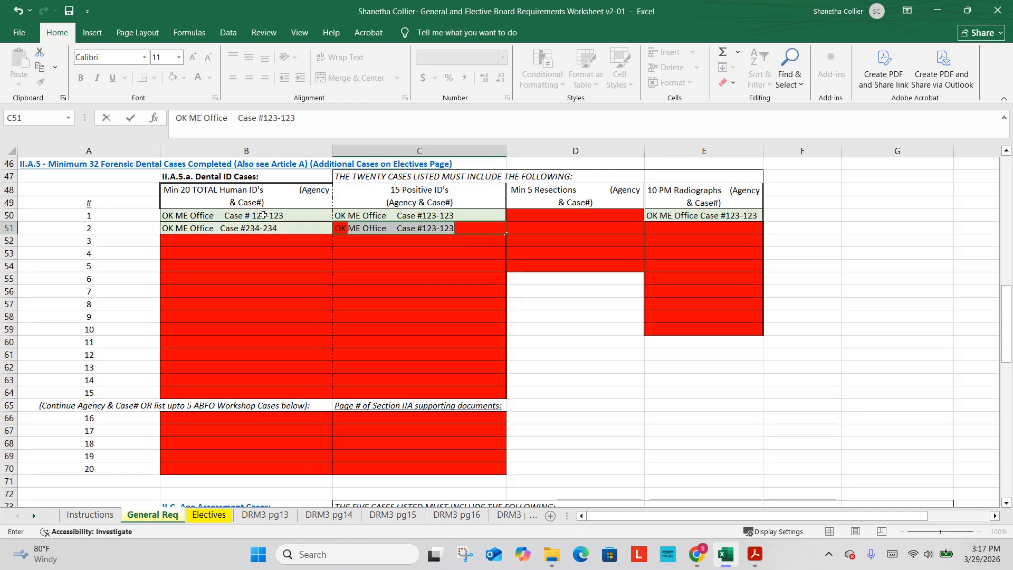
text( ME Office  Case #)
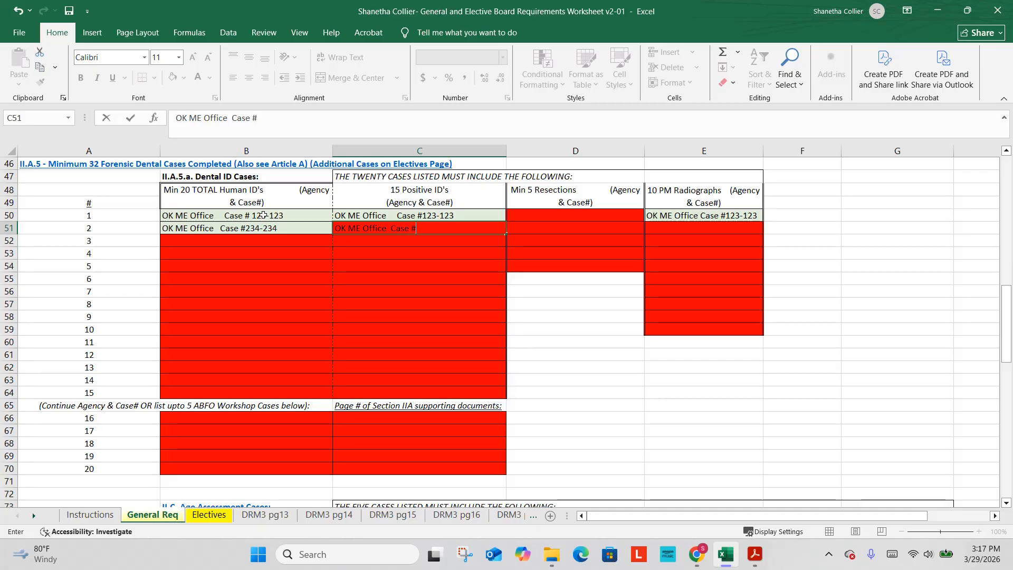
text(234-234)
key(Tab)
key(Tab)
key(Return)
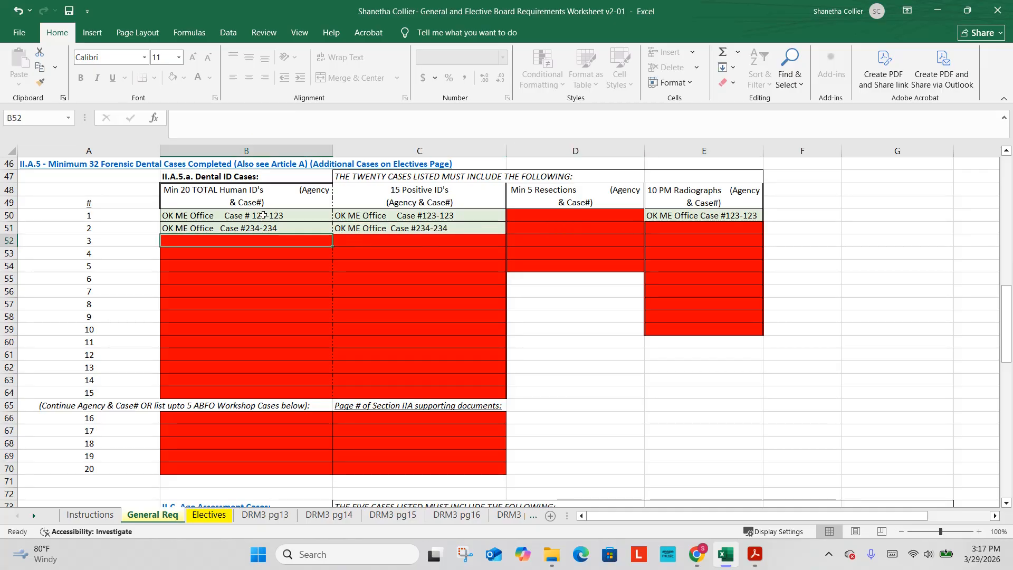
click(710, 236)
click(705, 227)
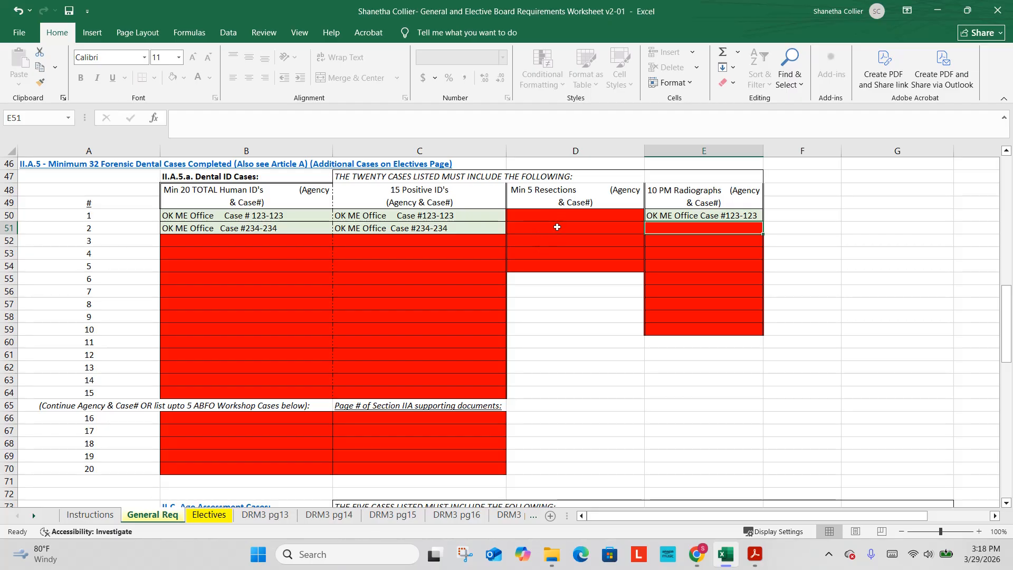
Enter OK ME Office Case #345-345 in both B52 and C52.
click(302, 241)
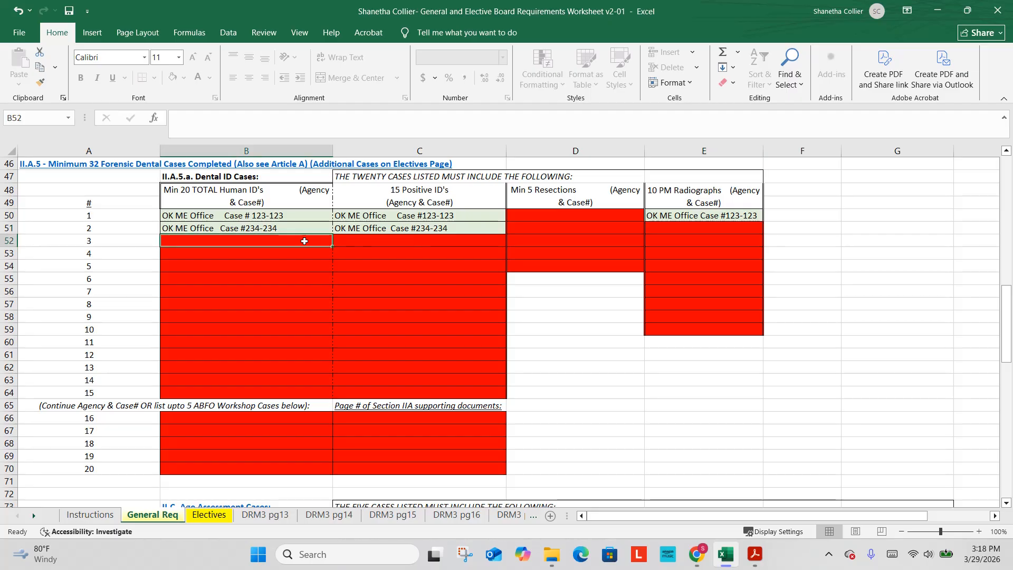
text(O)
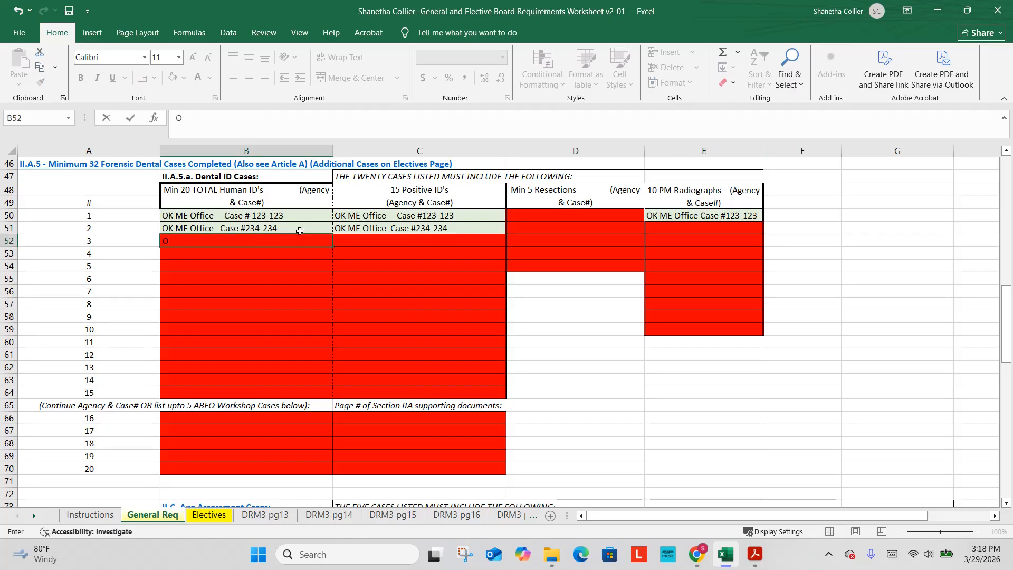
text(K ME Office)
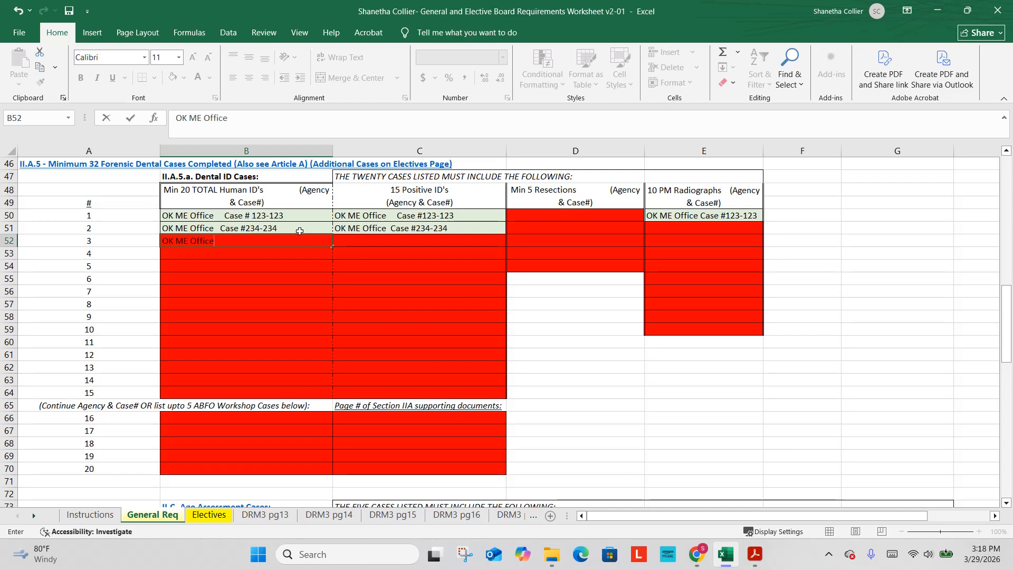
text(    C)
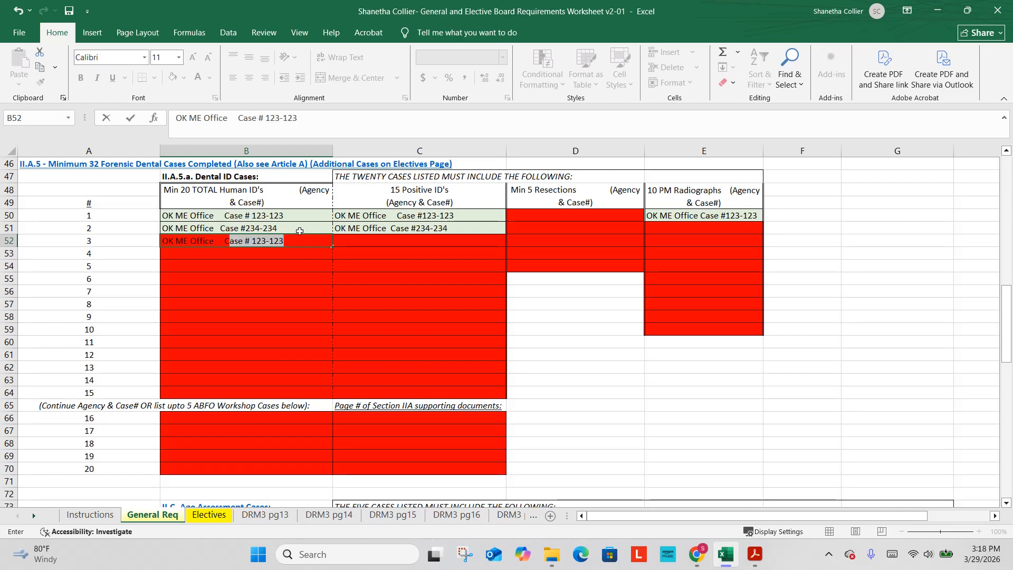
text(ase #)
key(BackSpace)
key(BackSpace)
text(345-345)
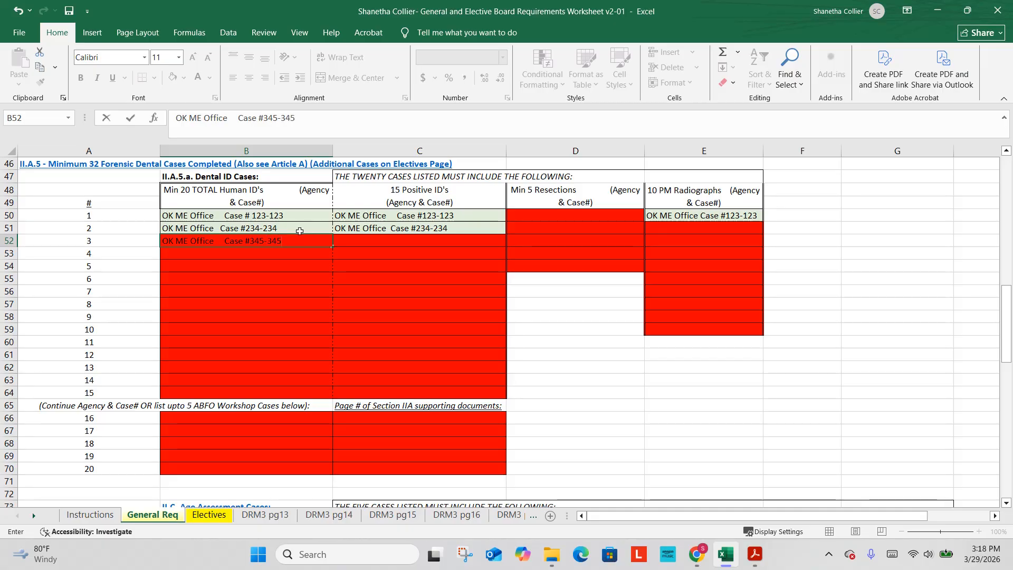
key(Tab)
text(OK)
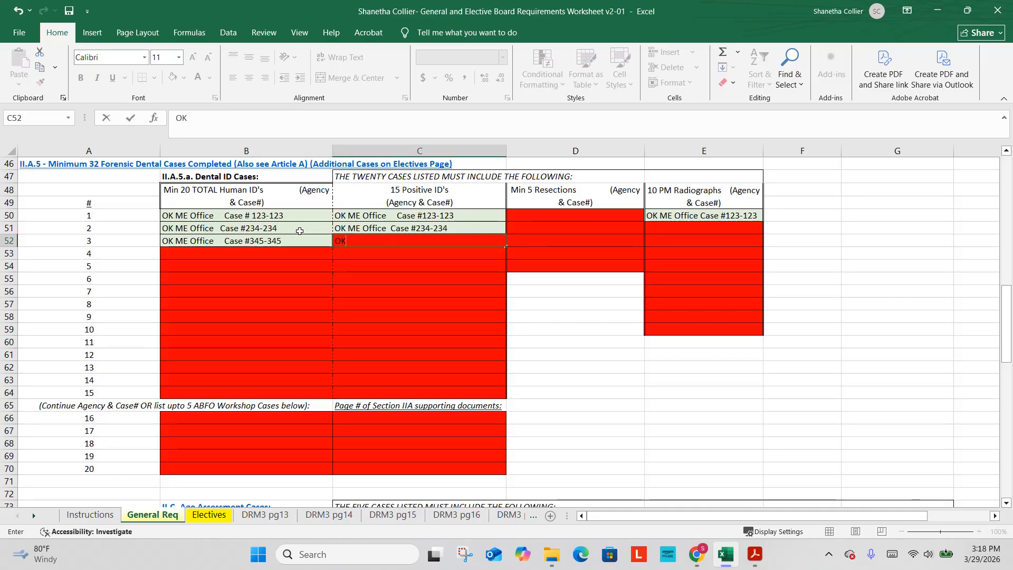
text( ME Office)
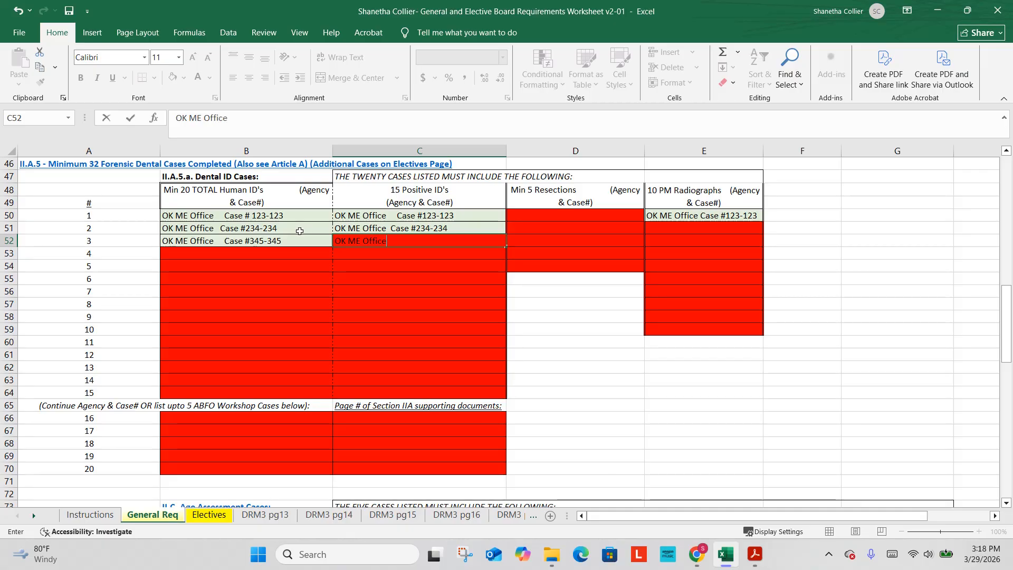
text( Case #345-345)
key(Tab)
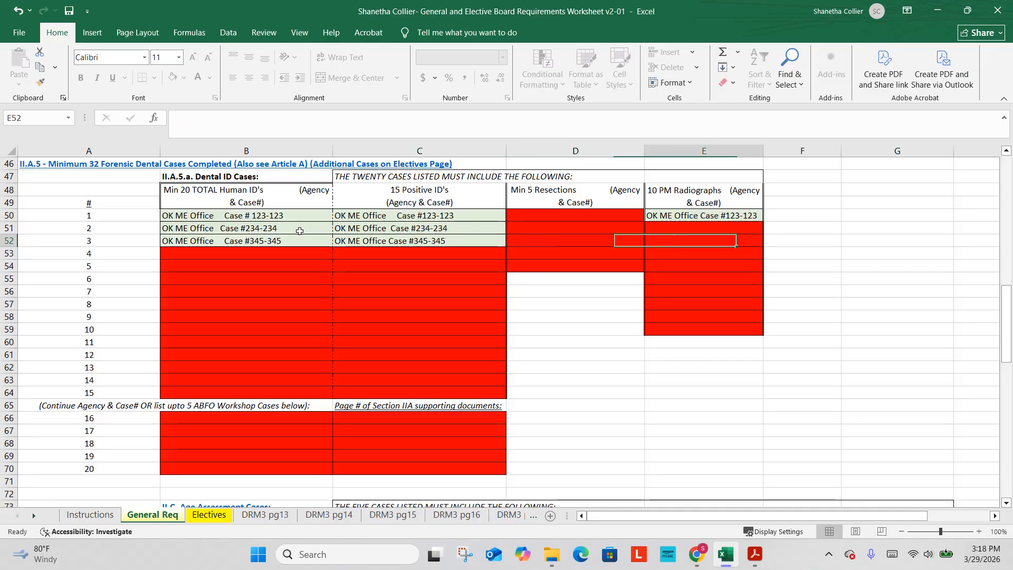
Enter OK ME Office Case #345-345 in radiograph cell E51, then bring up File Explorer.
key(Tab)
key(Up)
text(Ok)
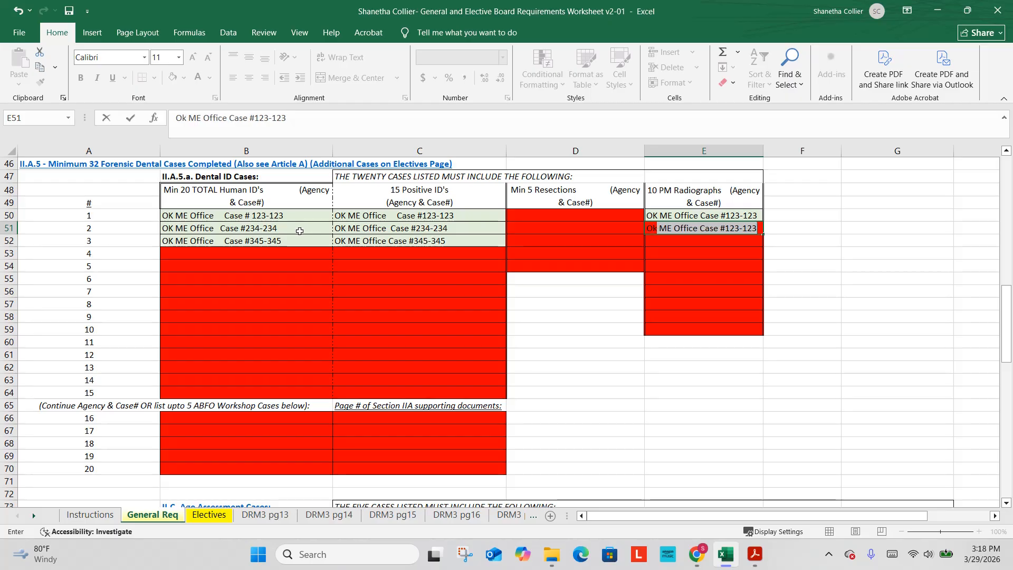
key(BackSpace)
key(BackSpace)
text(K ME )
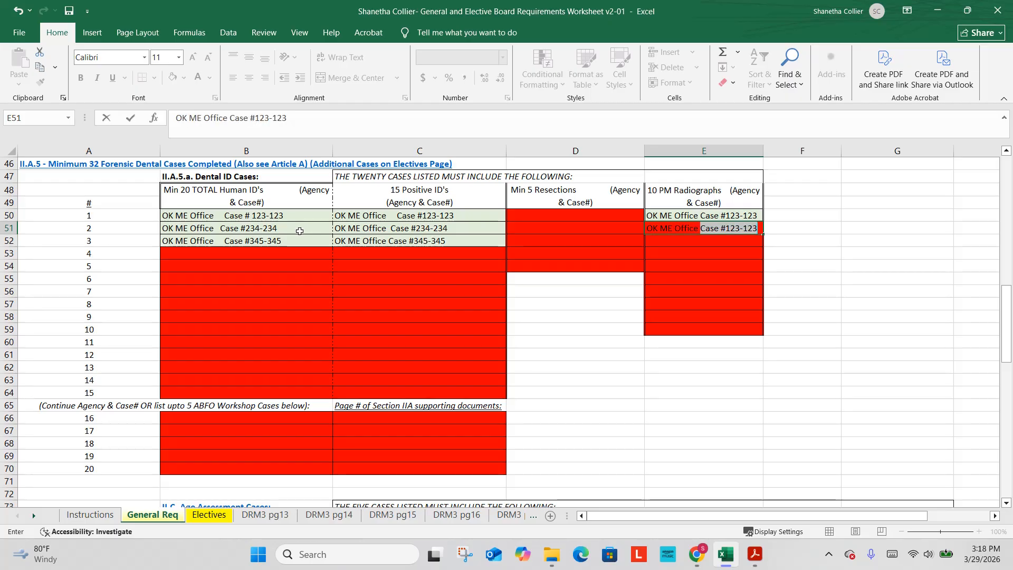
text(Office Case #345-345)
key(Return)
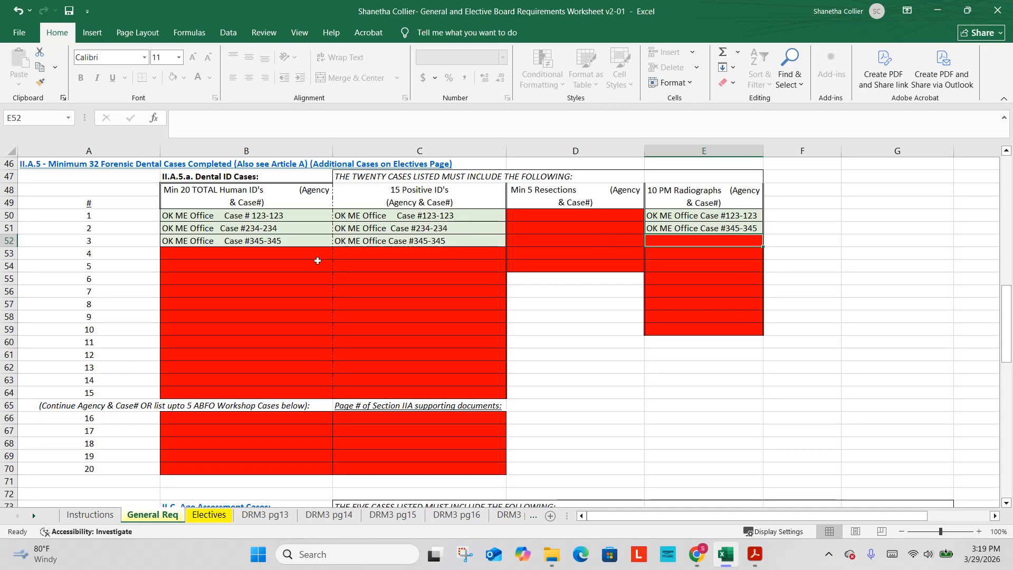
click(552, 554)
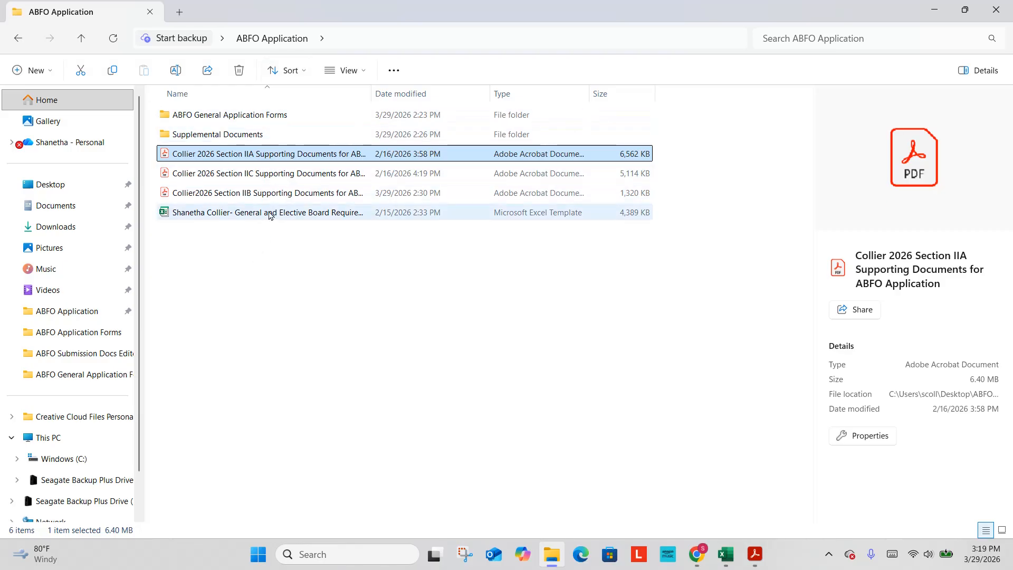
Open the Article A Summary of Cases PDF from the ABFO General Application Forms folder.
drag(373, 97, 384, 97)
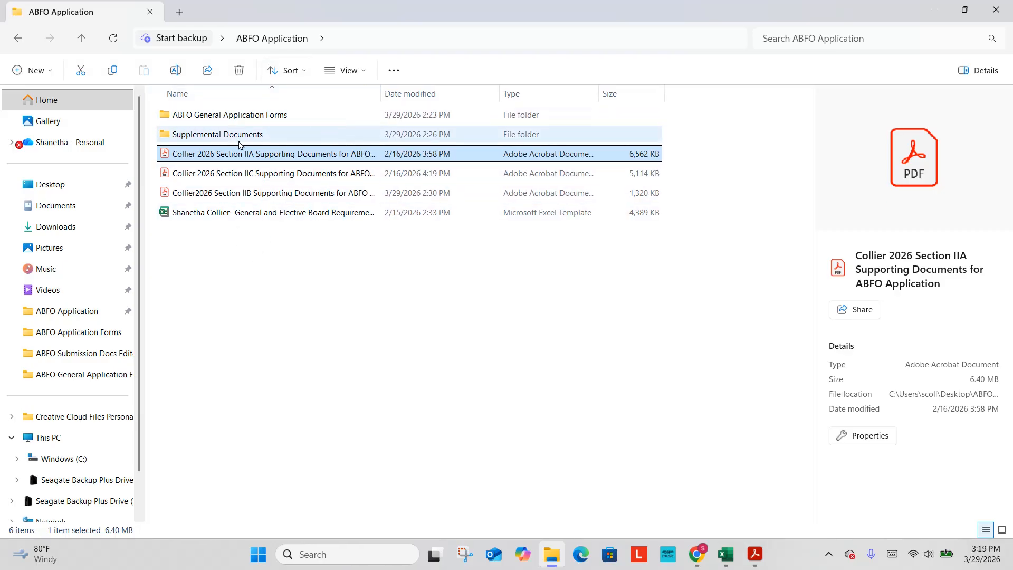
double_click(246, 115)
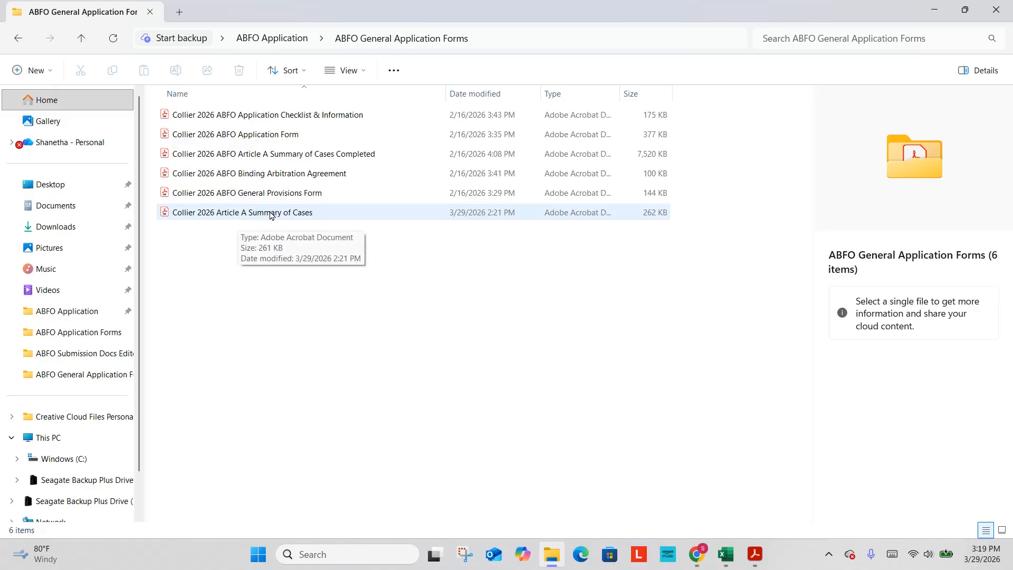
double_click(288, 214)
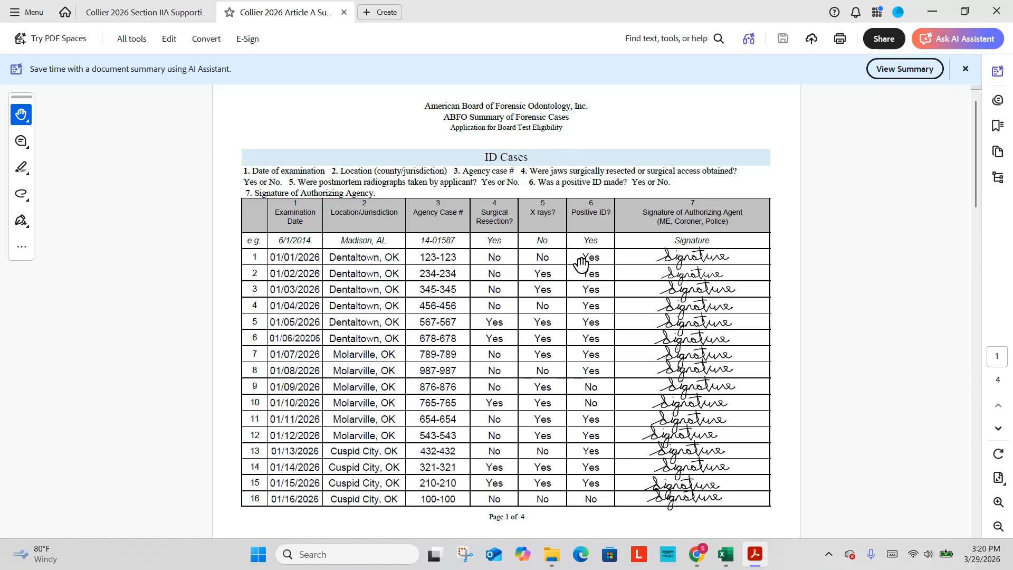
Check the ID Cases summary PDF in Acrobat against the Excel worksheet, ending back in Excel.
click(727, 554)
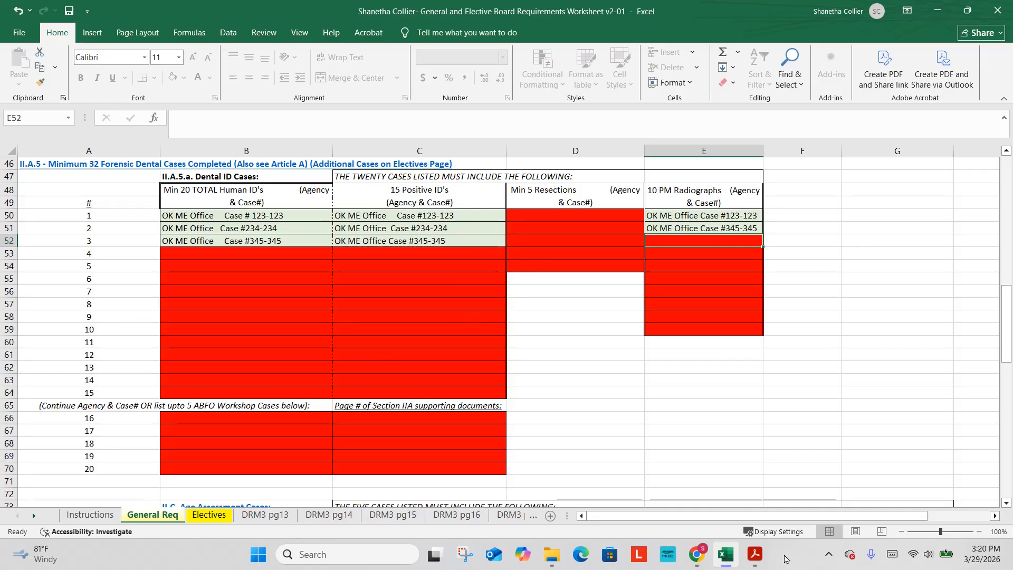
click(760, 563)
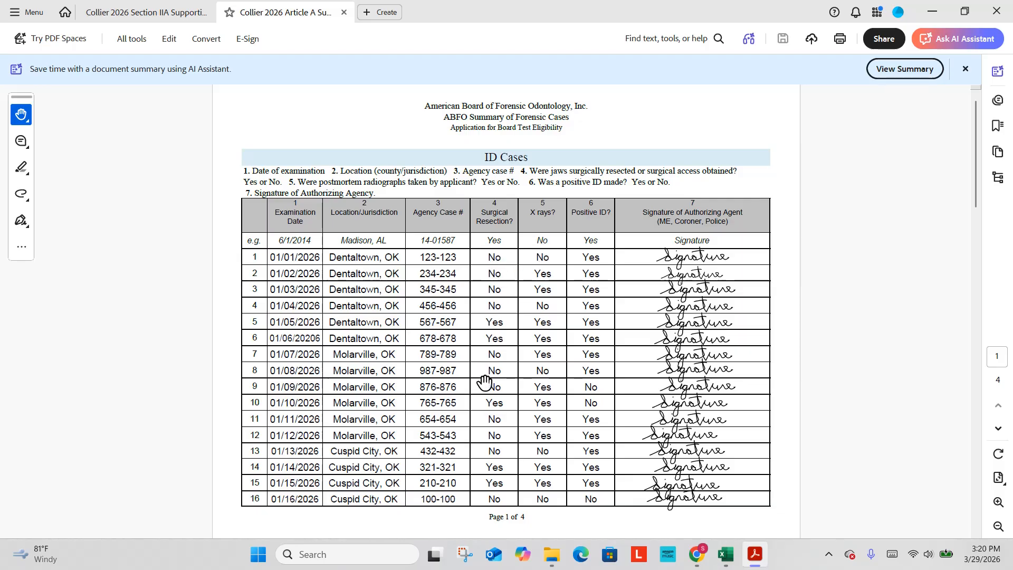
click(726, 554)
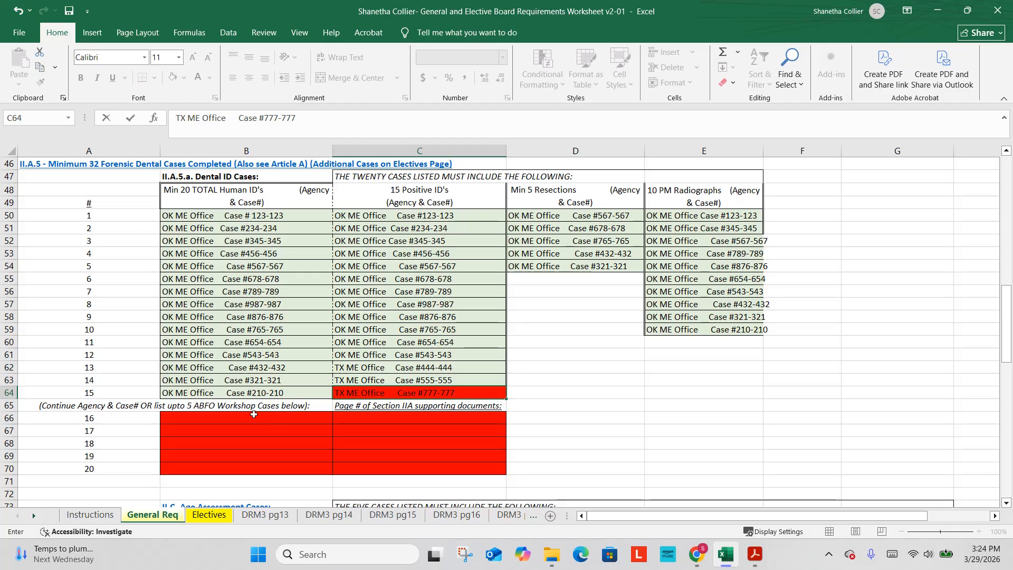
Commit 'TX ME Office Case #777-777' in C64 by moving to cell B66.
click(254, 415)
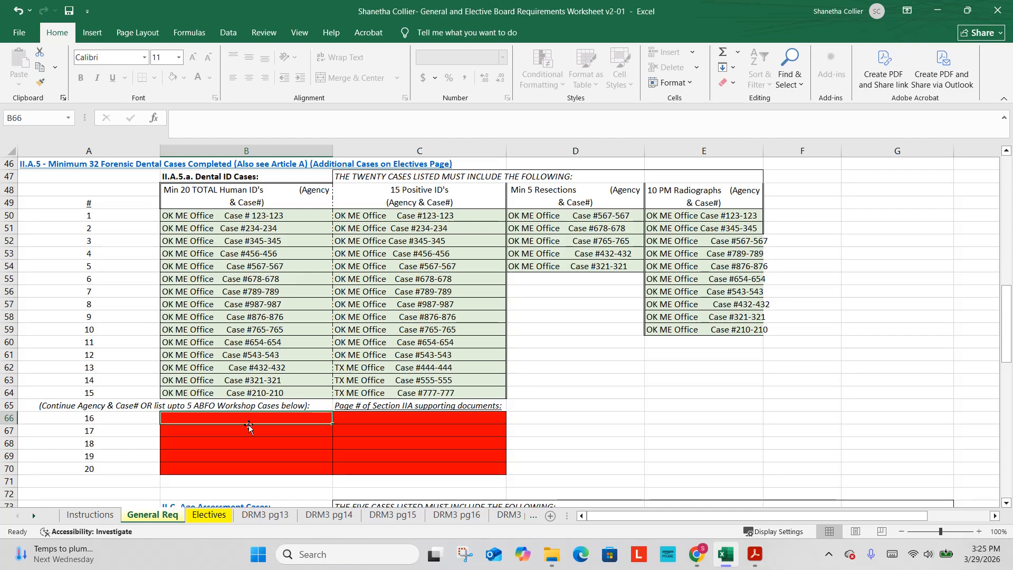
Enter 'ABFO ID Workshop' in cells B66 through B68.
text(A)
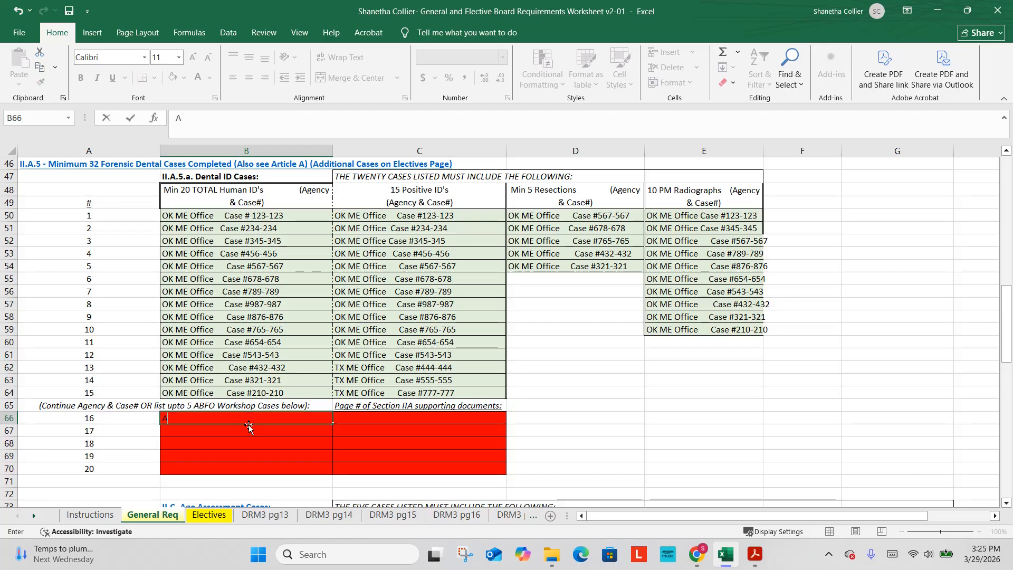
text(BFO ID Workshop)
key(Return)
text(ABFO)
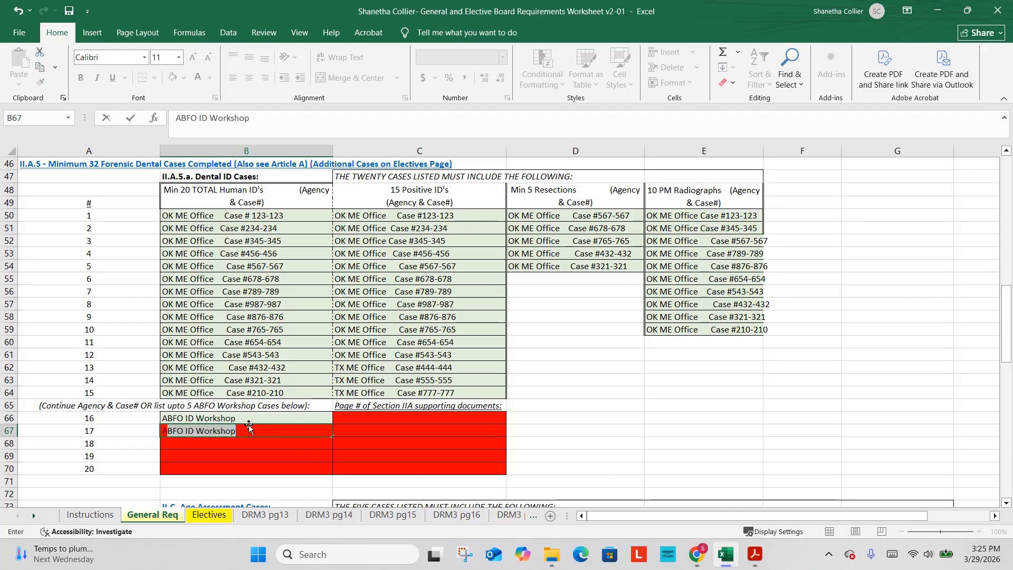
text( IT)
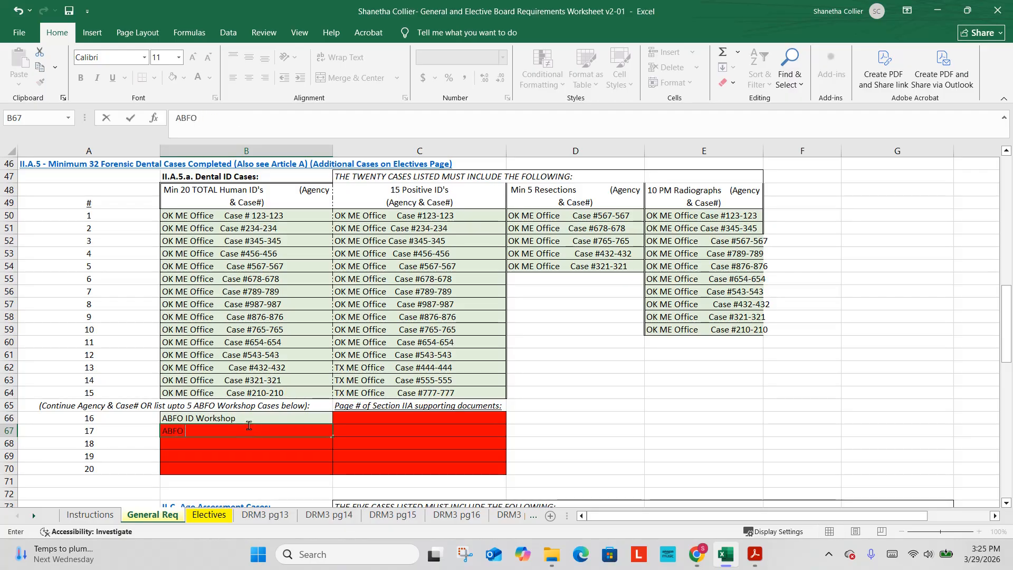
text(ID WO)
key(BackSpace)
text(orkshop)
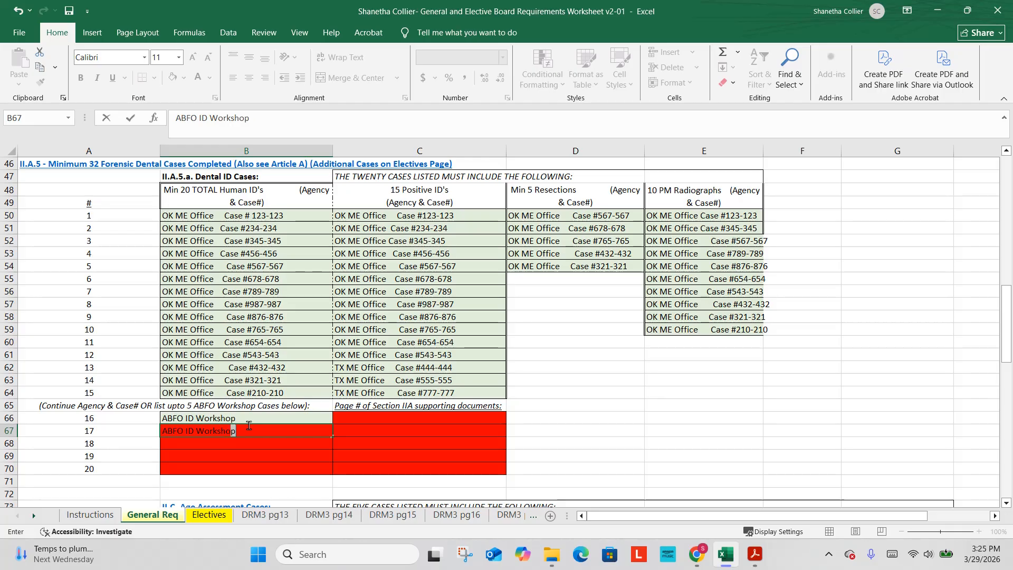
key(Return)
text(ABFO)
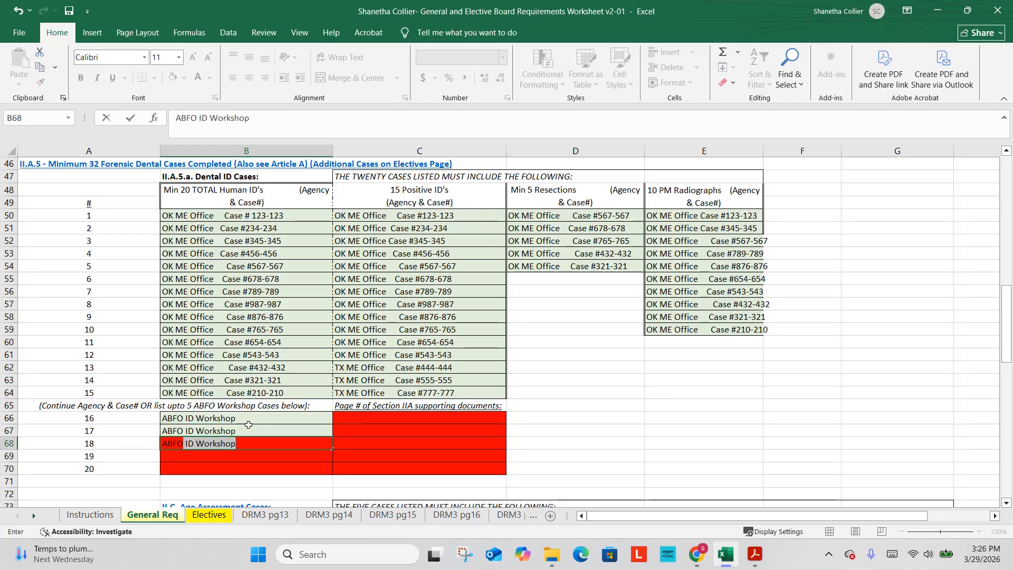
text( ID Workshop)
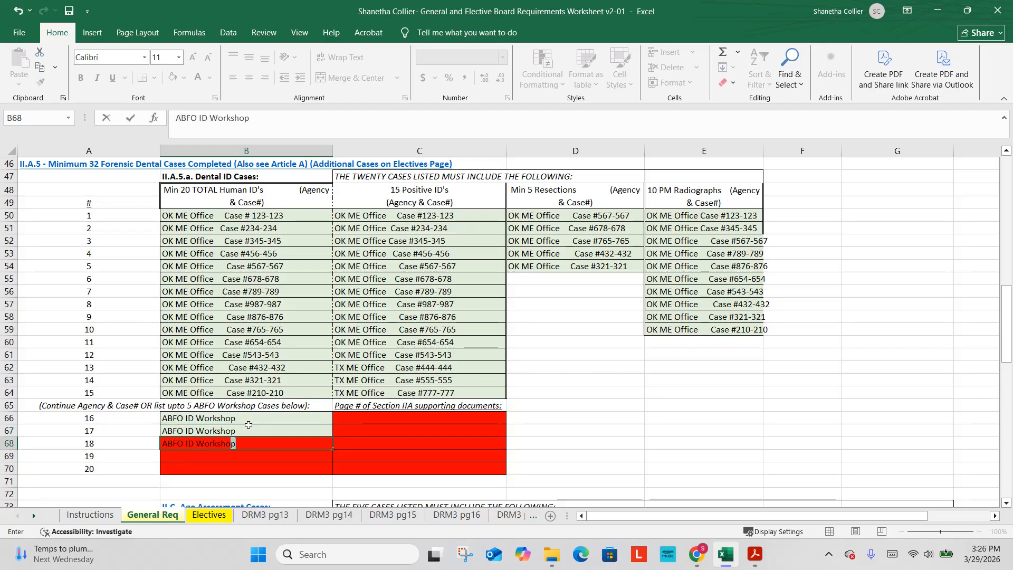
key(Return)
Enter 'ABFO ID Workshop' in B69 and B70, completing Human ID rows 16–20.
text(ABFO)
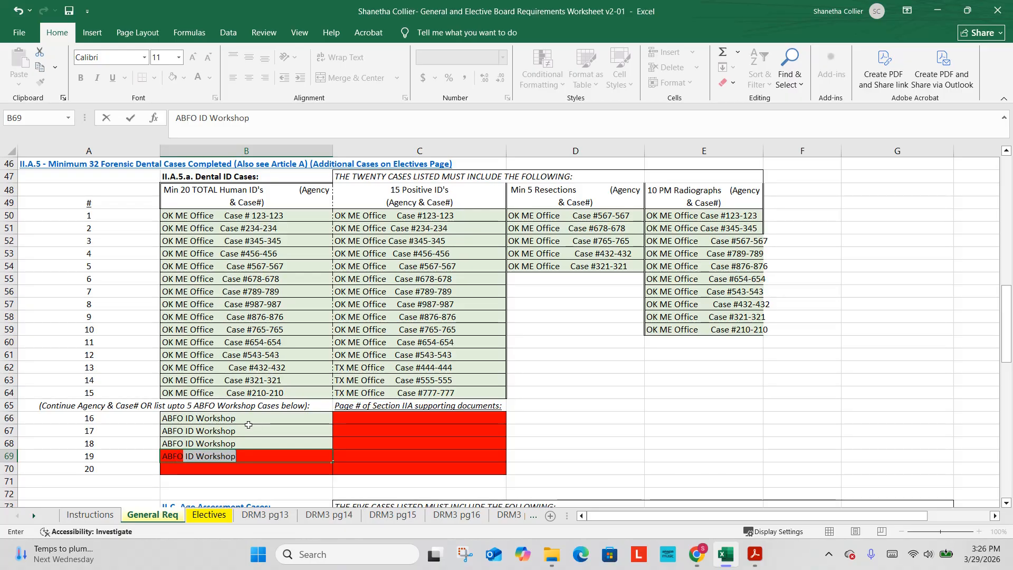
text( ID Workshop)
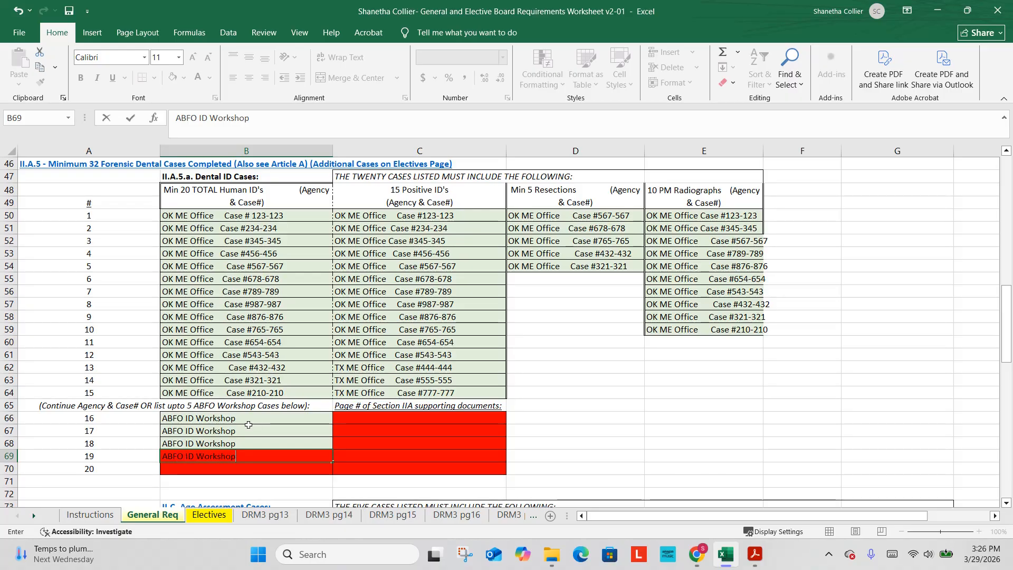
key(Return)
text(A)
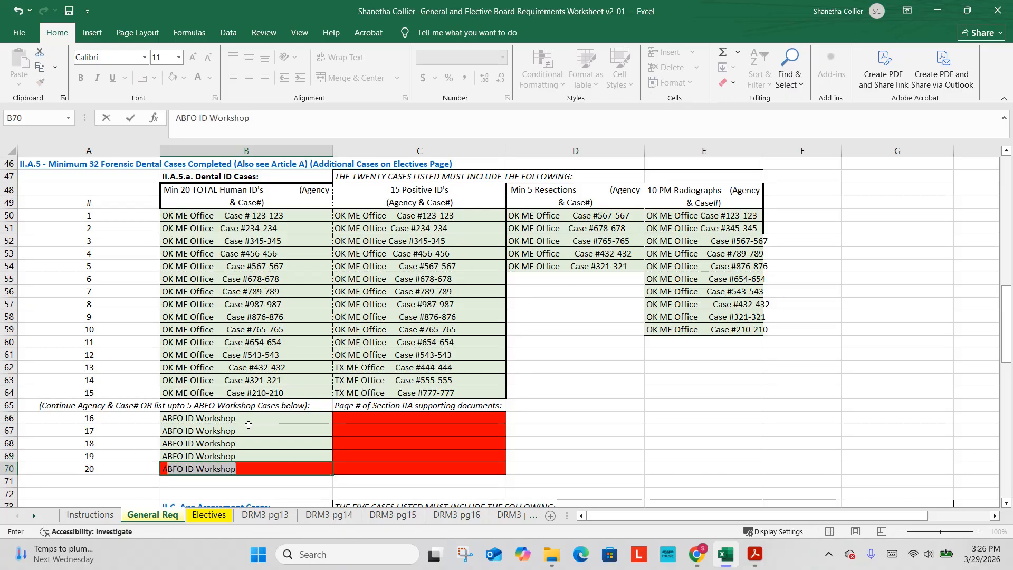
text(BFO ID W)
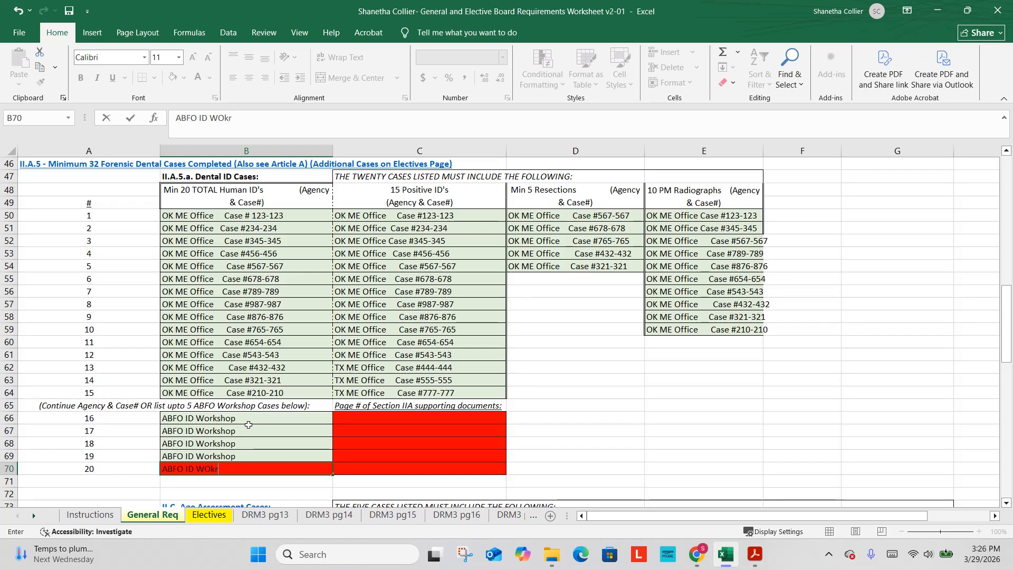
key(BackSpace)
text(orkshop)
key(Return)
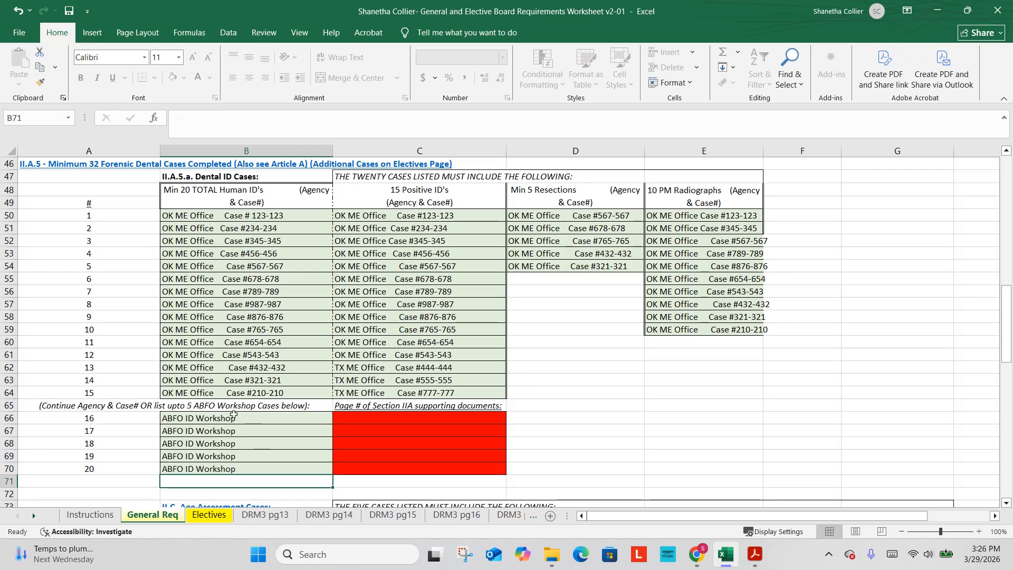
click(397, 416)
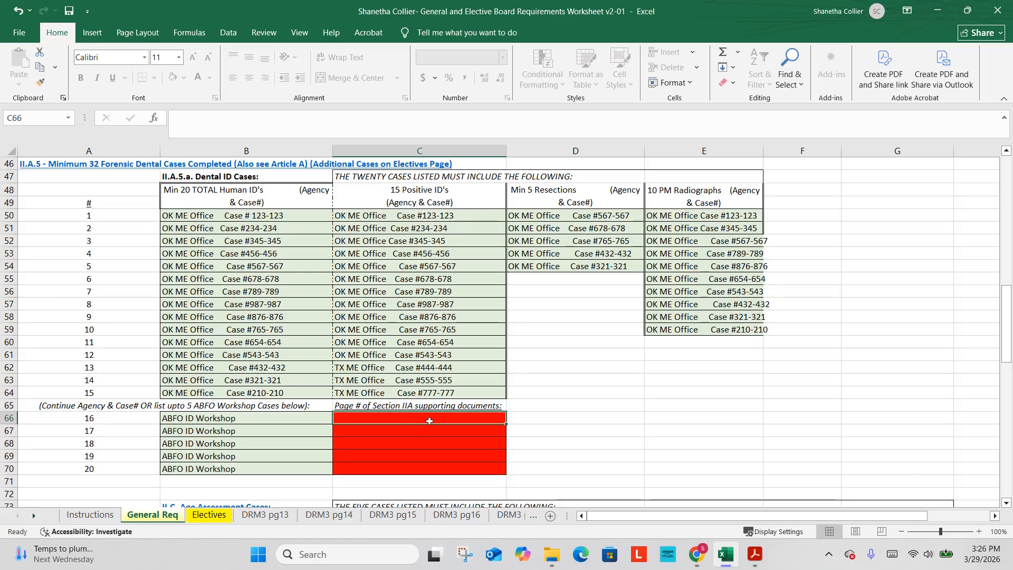
click(755, 554)
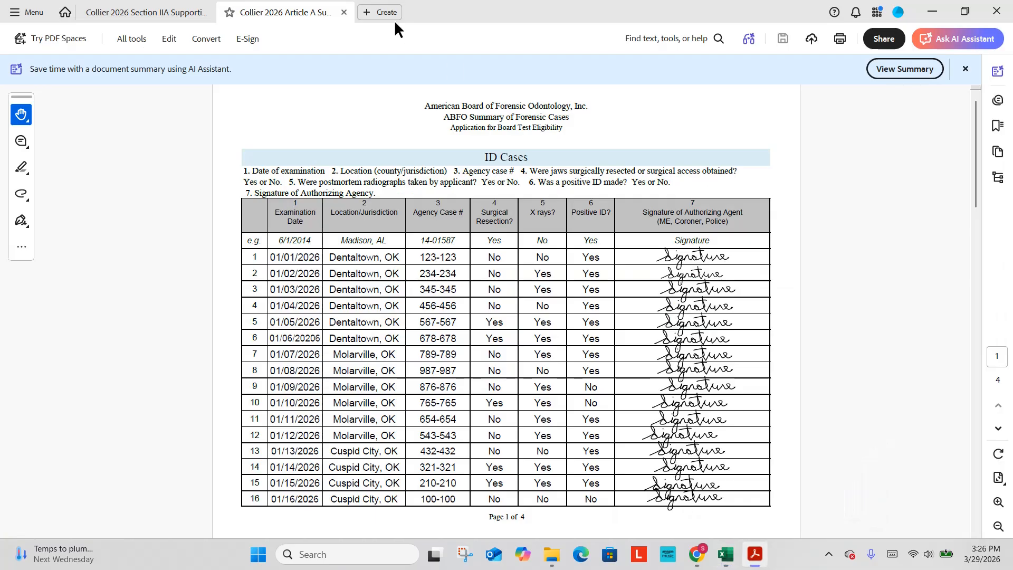
click(127, 15)
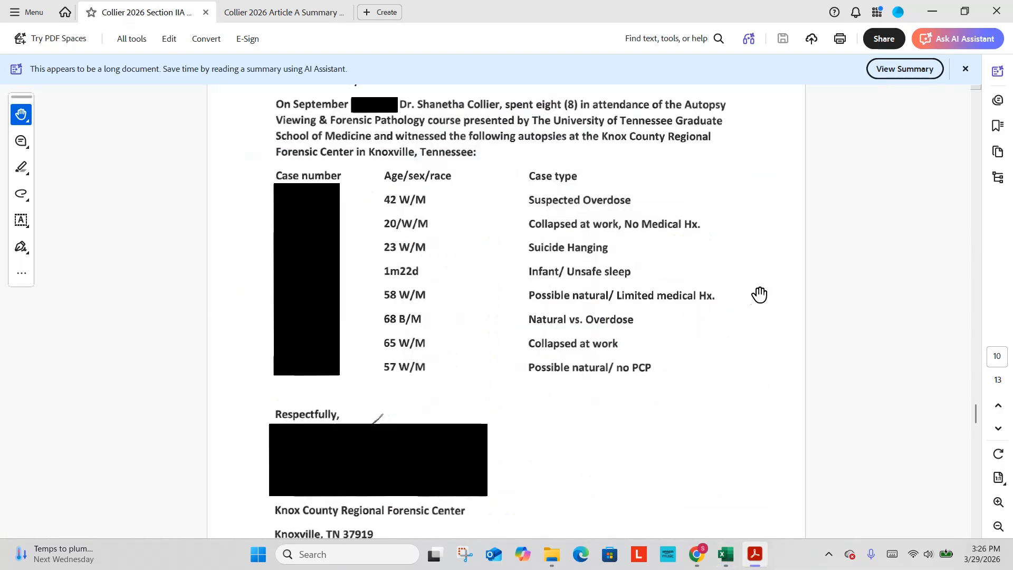
scroll(776, 351, down, 3)
scroll(778, 352, down, 5)
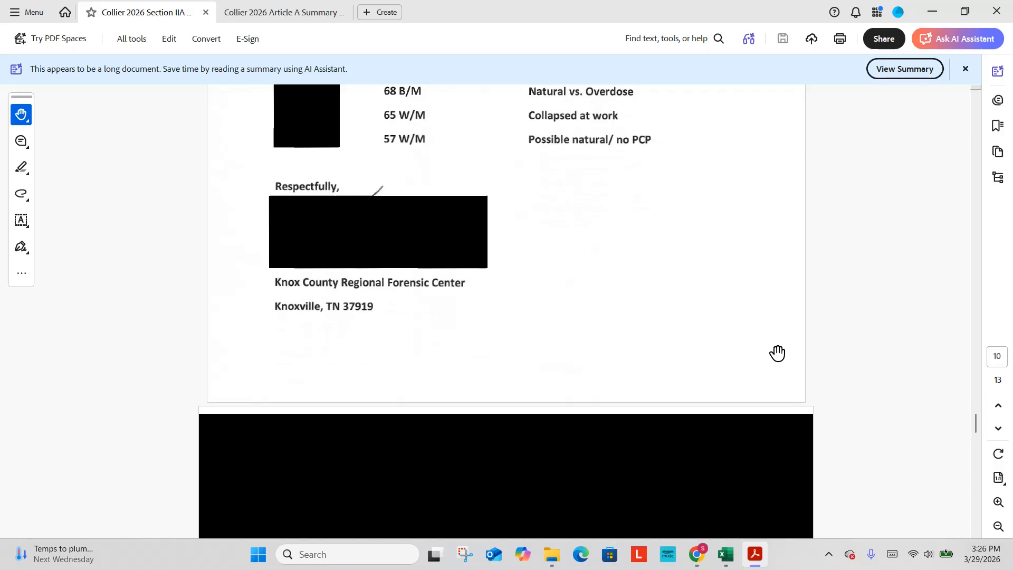
scroll(778, 352, up, 5)
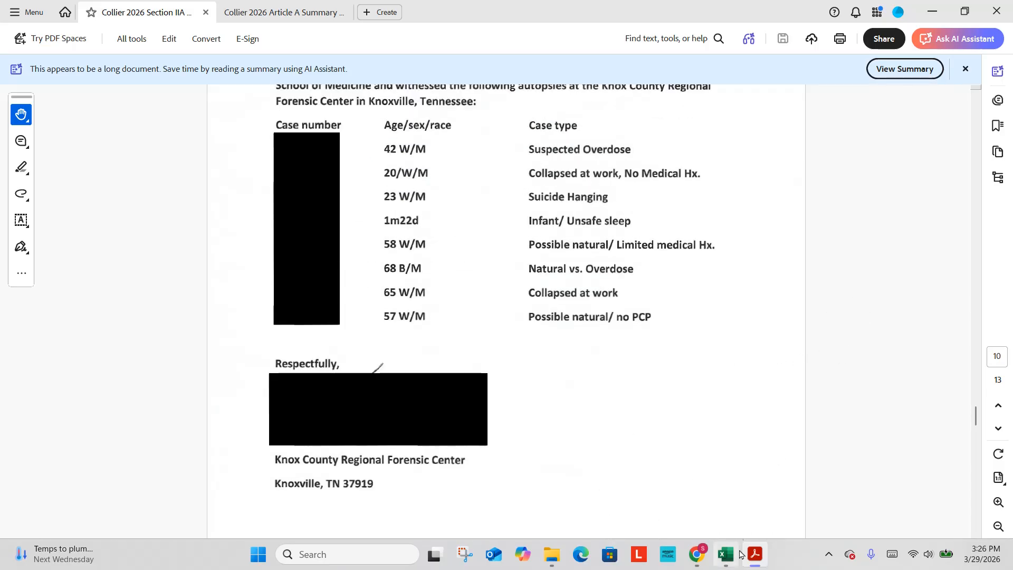
mouse_move(746, 566)
mouse_move(699, 564)
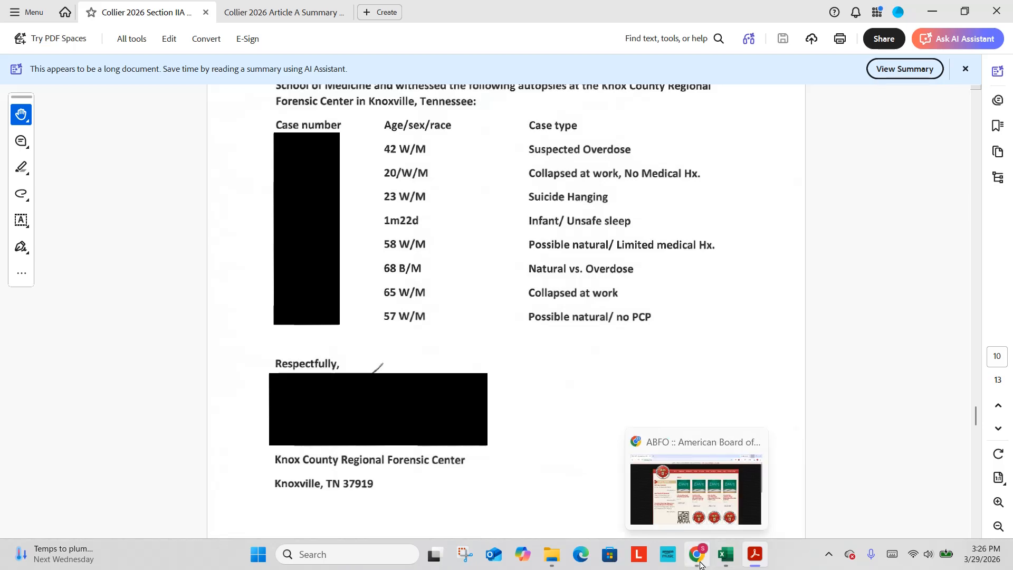
click(726, 554)
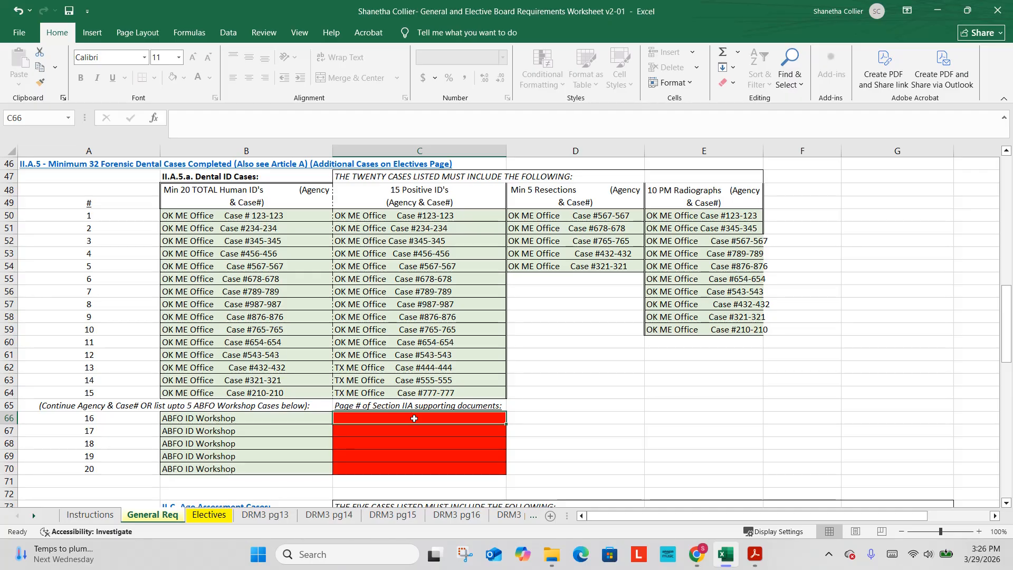
Enter page 23 in each cell from C66 down to C70.
text(23)
key(Return)
text(23)
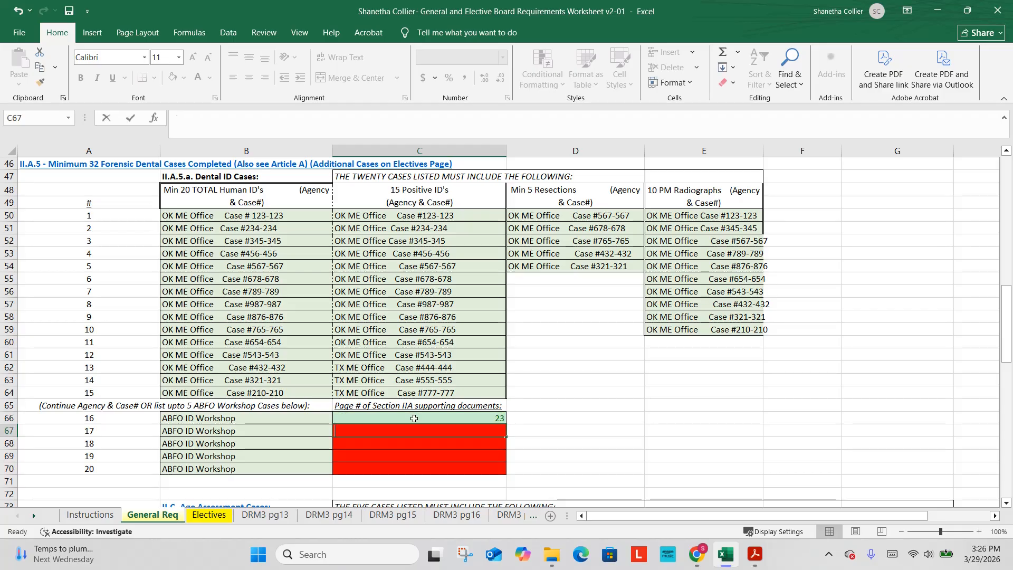
key(Return)
text(23)
key(Return)
text(23)
key(Return)
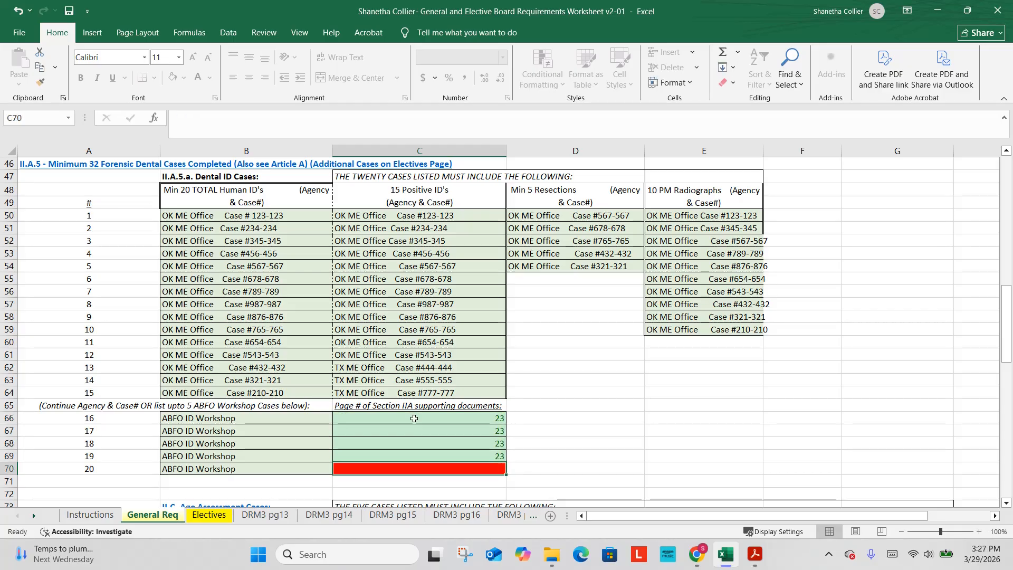
text(23)
key(Return)
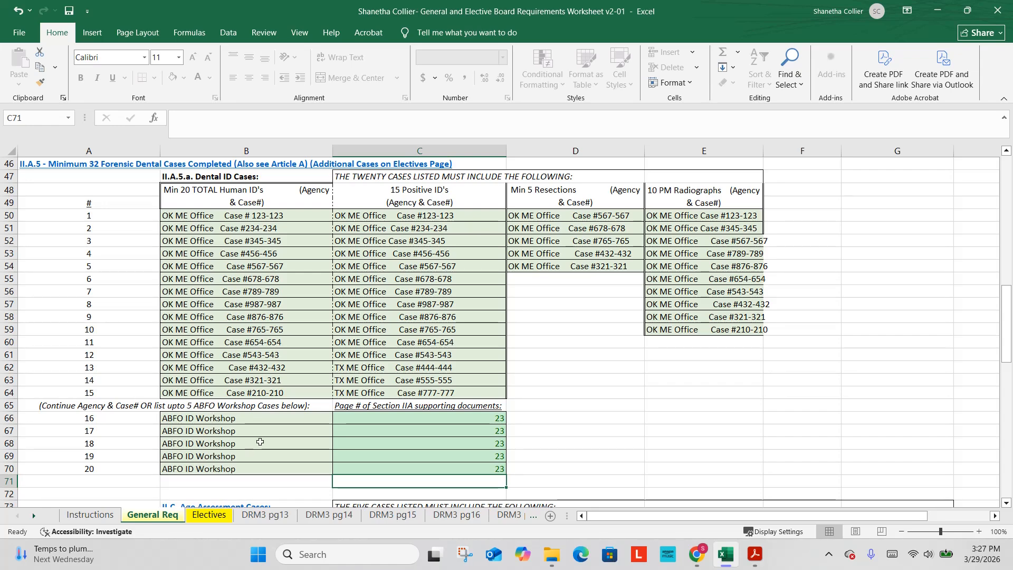
click(757, 559)
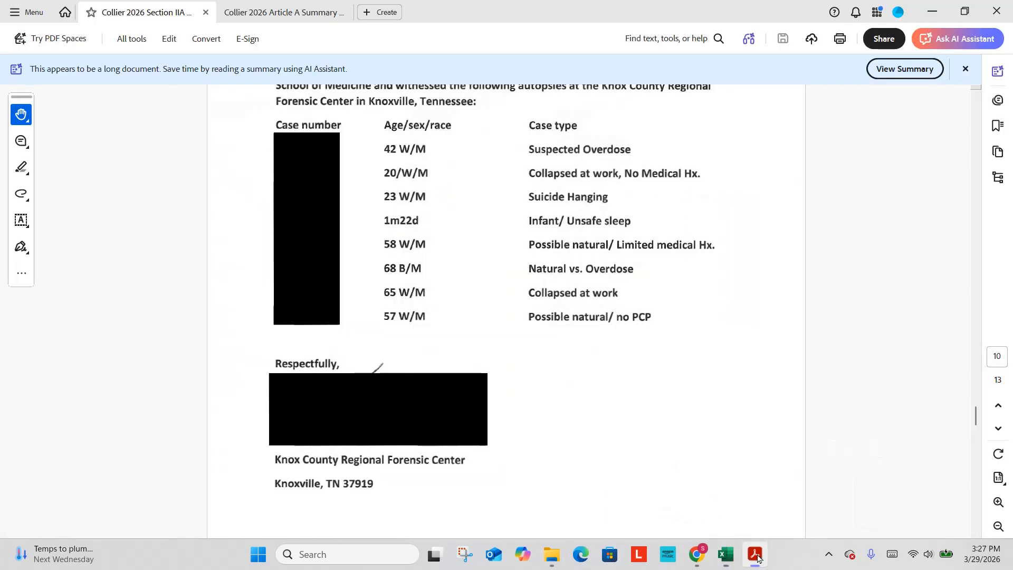
click(287, 7)
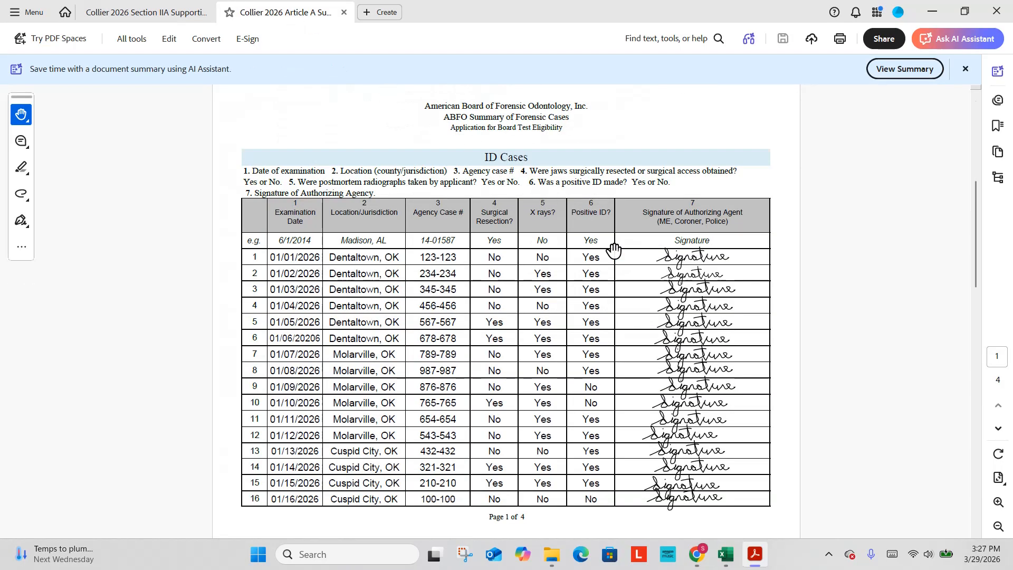
scroll(615, 251, down, 3)
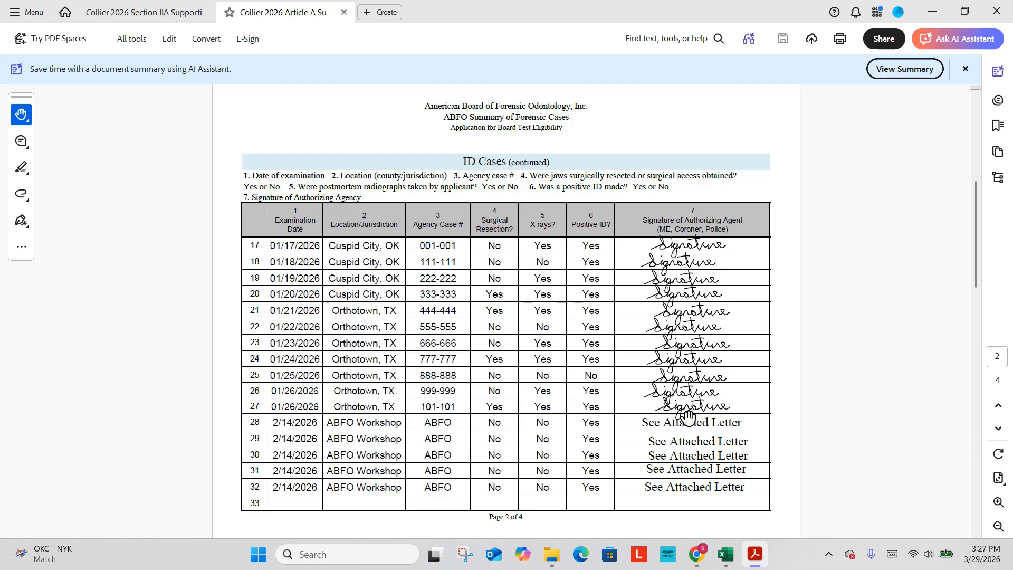
click(727, 554)
Scroll down to the blank II.C Age Assessment Cases table.
scroll(547, 352, down, 4)
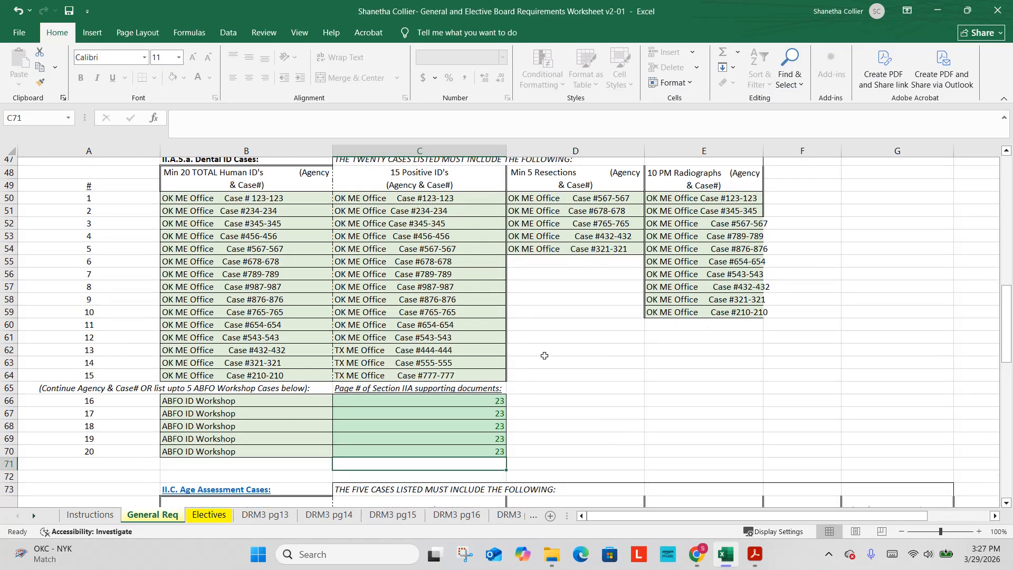
scroll(561, 320, down, 2)
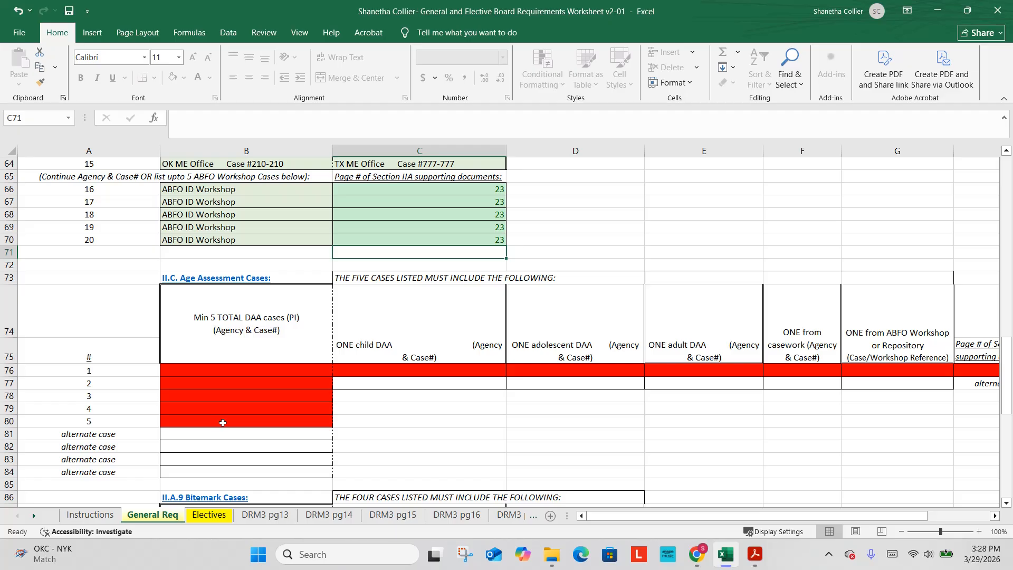
Enter 'OK ME Office Case 002-002' as the first DAA case in B76.
click(240, 368)
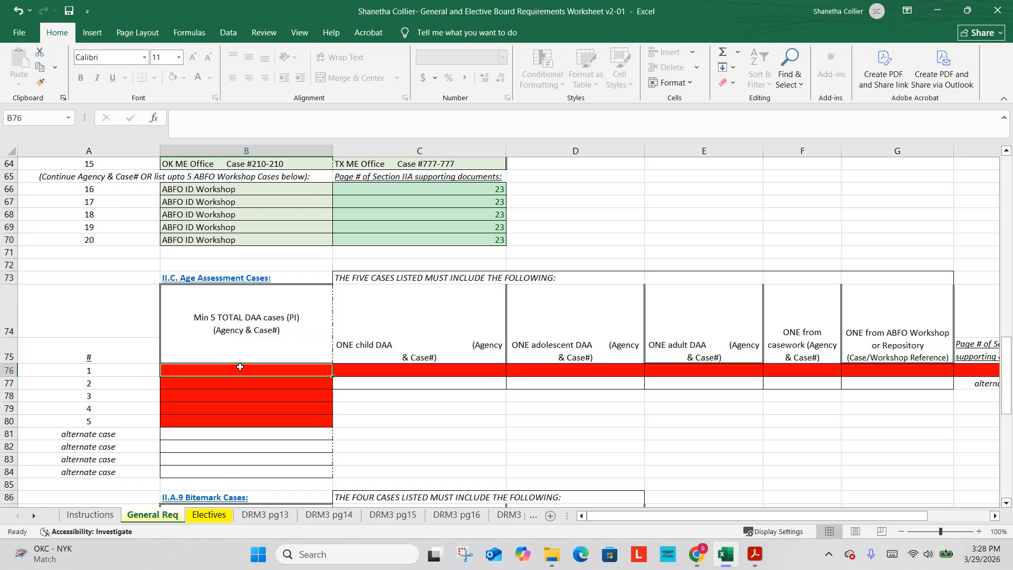
text(OK ME)
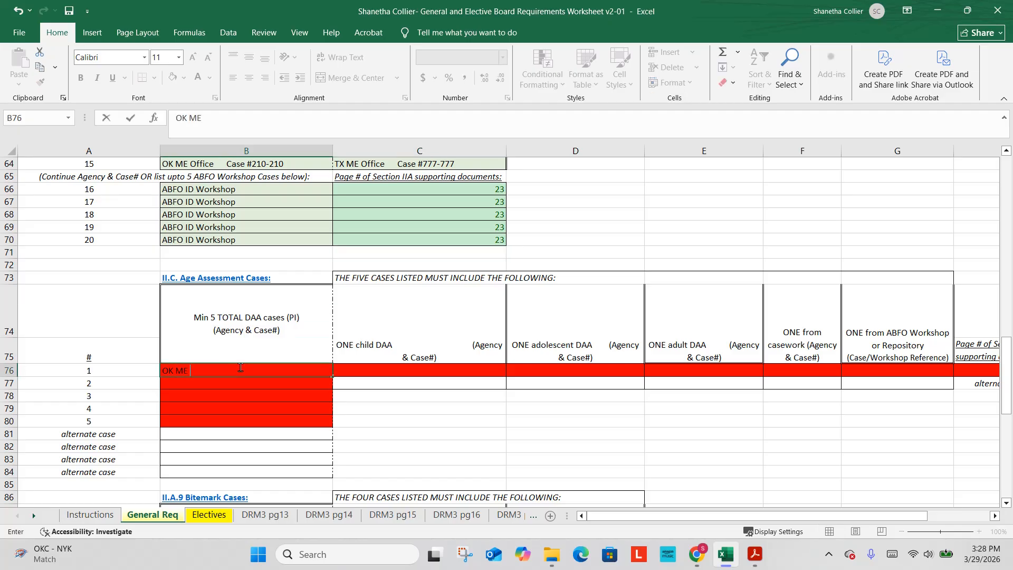
text( Office     Case 900-900)
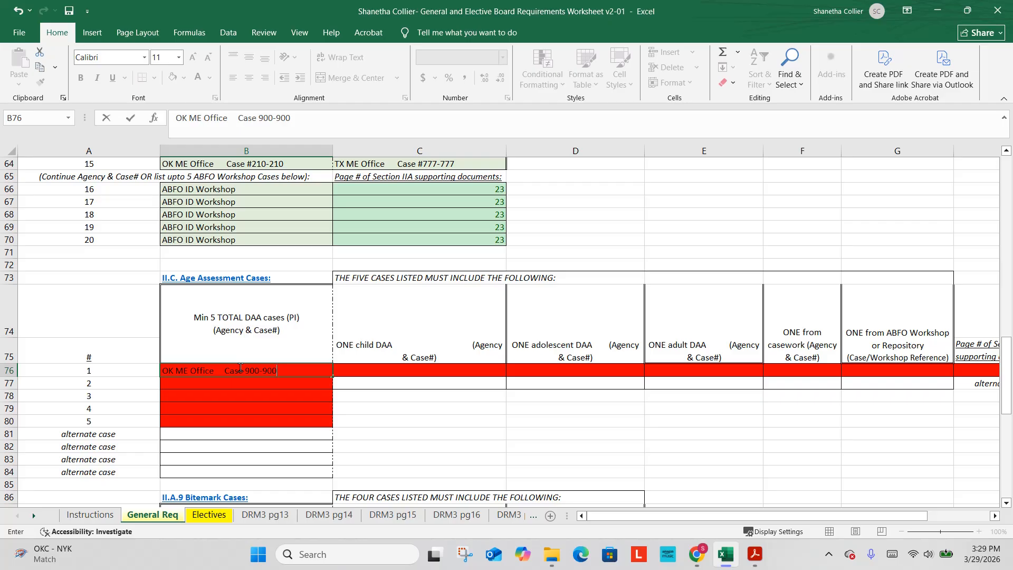
key(BackSpace)
key(BackSpace)
key(BackSpace)
key(BackSpace)
key(BackSpace)
key(BackSpace)
key(BackSpace)
key(BackSpace)
text(002-002)
Enter 'OK ME Office Case #002-002' as the child DAA case in C76.
click(456, 370)
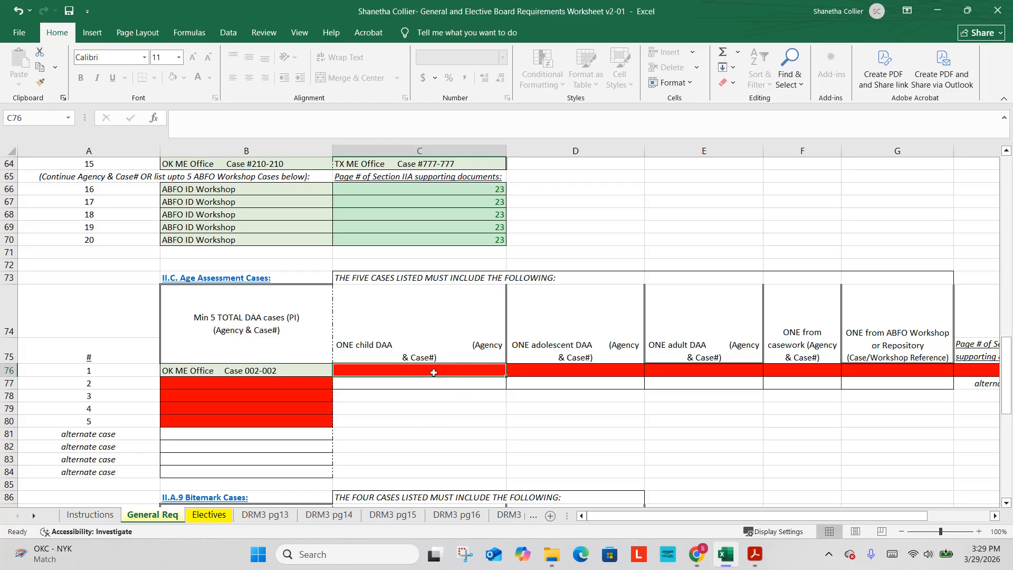
text(OK ME CO)
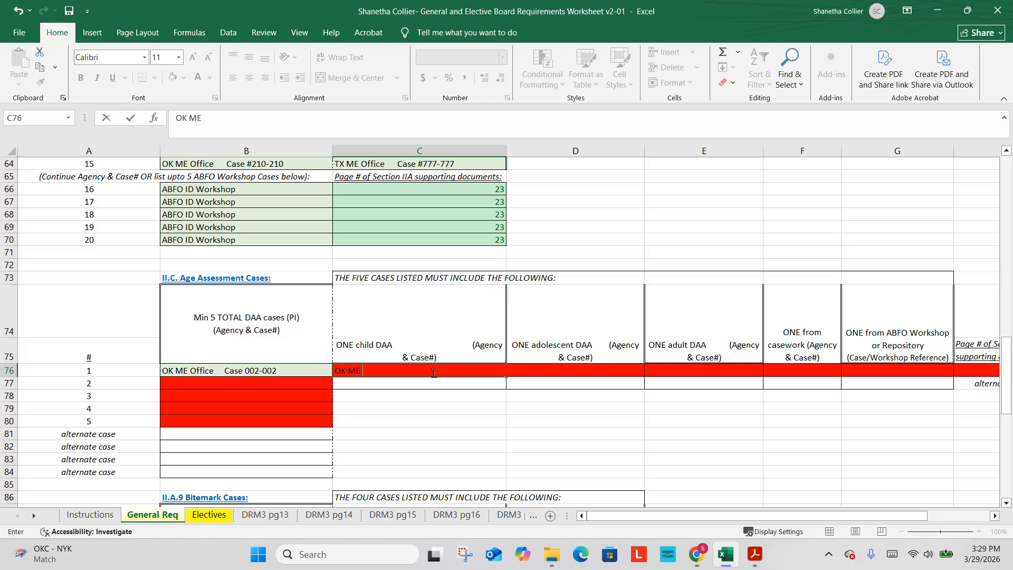
key(BackSpace)
key(BackSpace)
text(Office     Case #002-002)
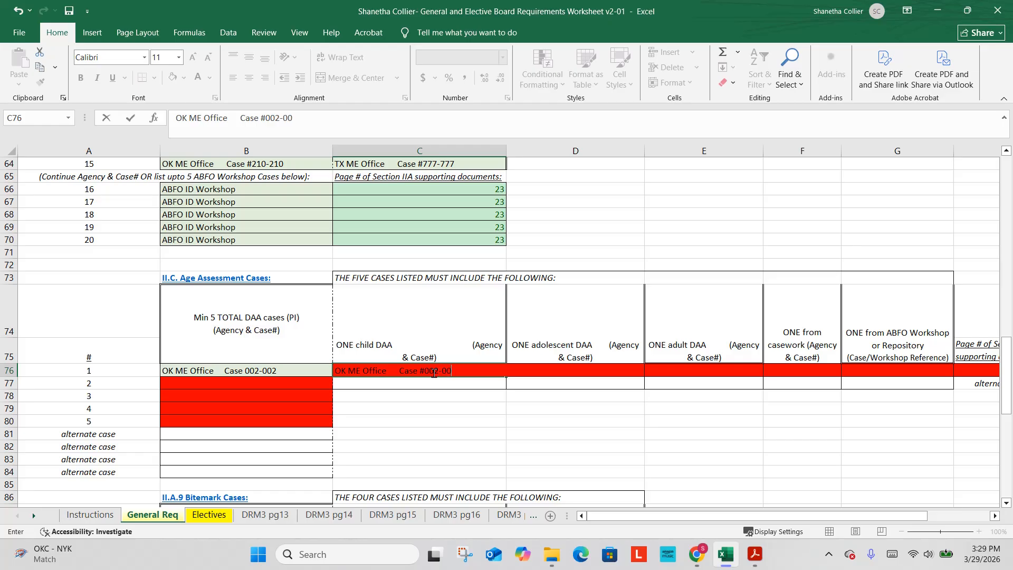
key(Return)
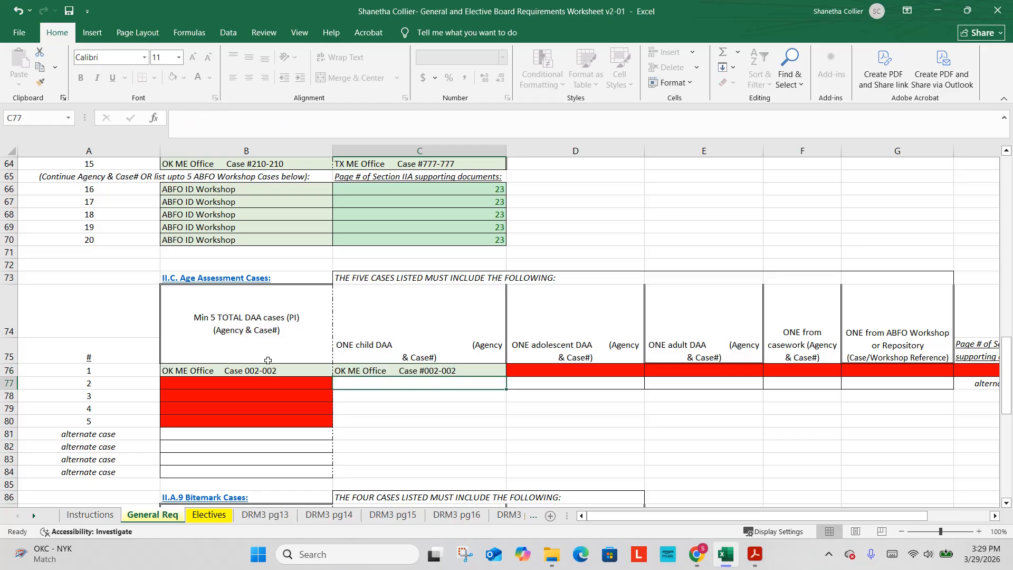
Add the missing # in B76 so it reads 'OK ME Office Case #002-002'.
click(273, 370)
click(258, 117)
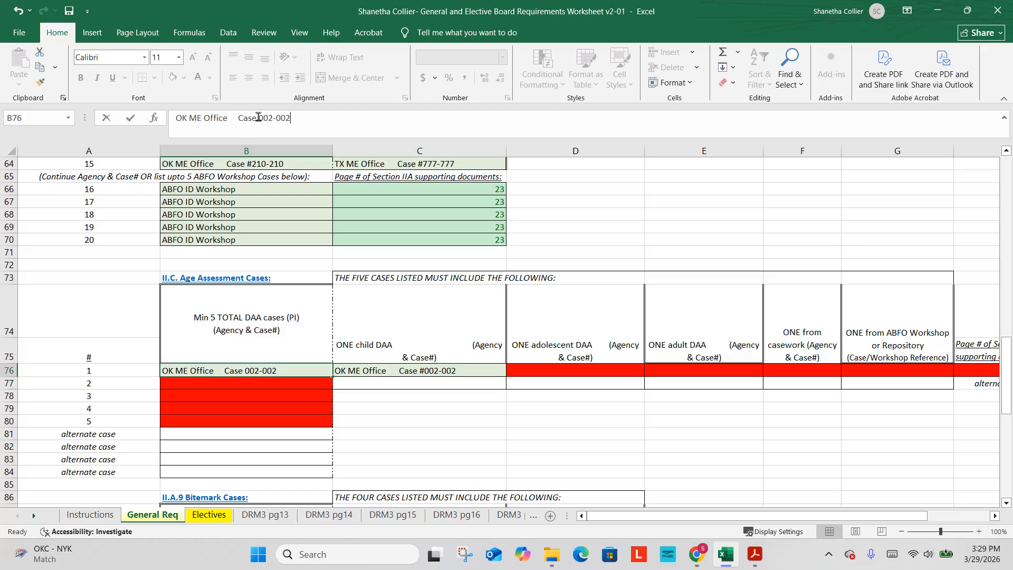
text(#)
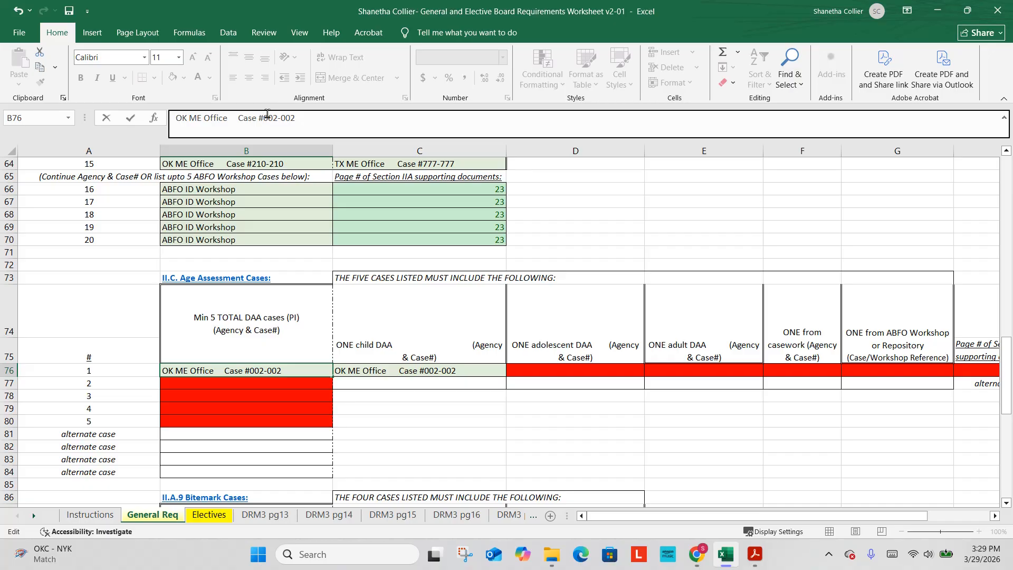
click(340, 381)
click(295, 368)
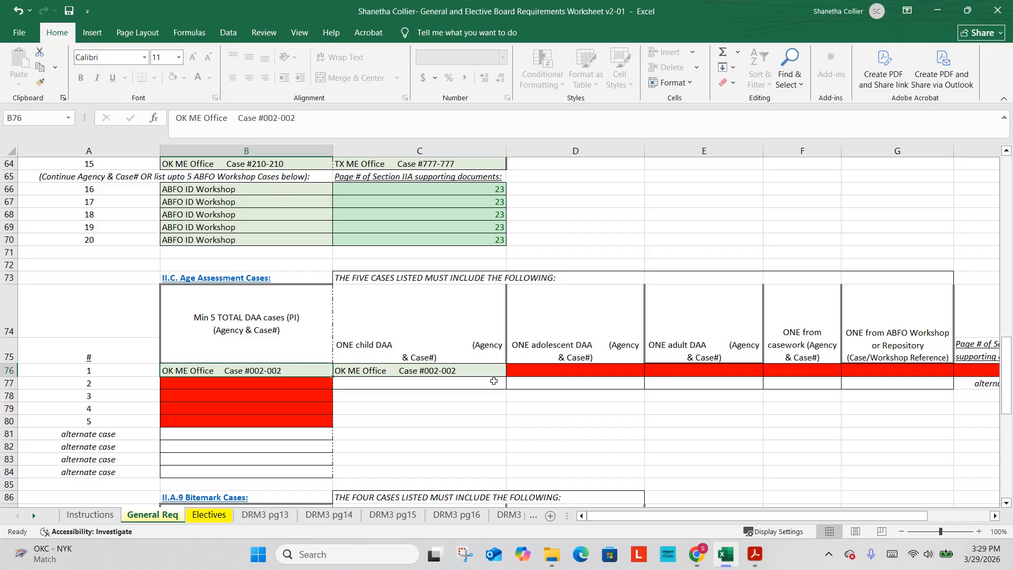
Record 'OK ME Office Case #002-002' as the casework case in F76.
click(779, 372)
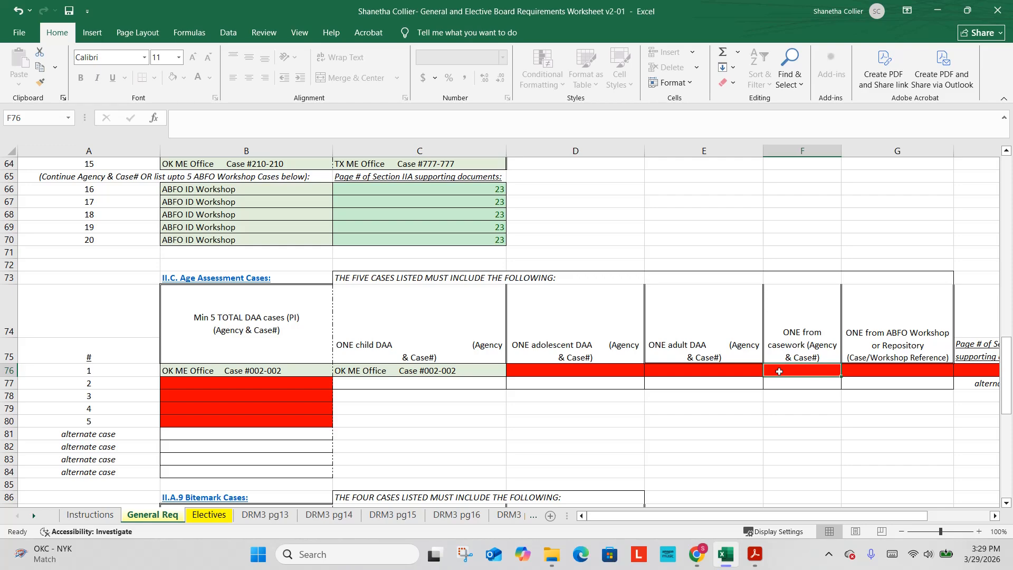
text(OK ME)
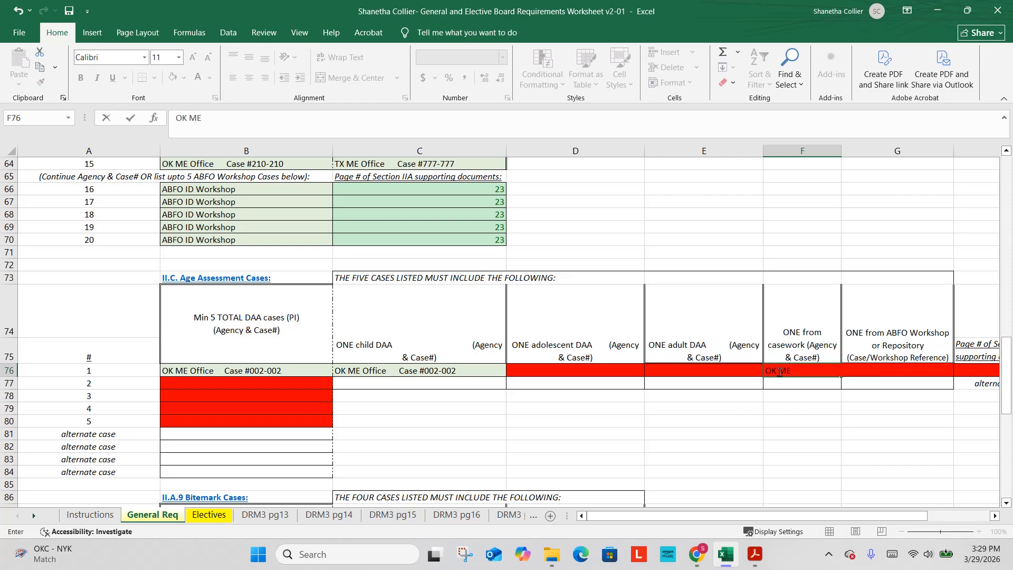
text( Office    Case #002)
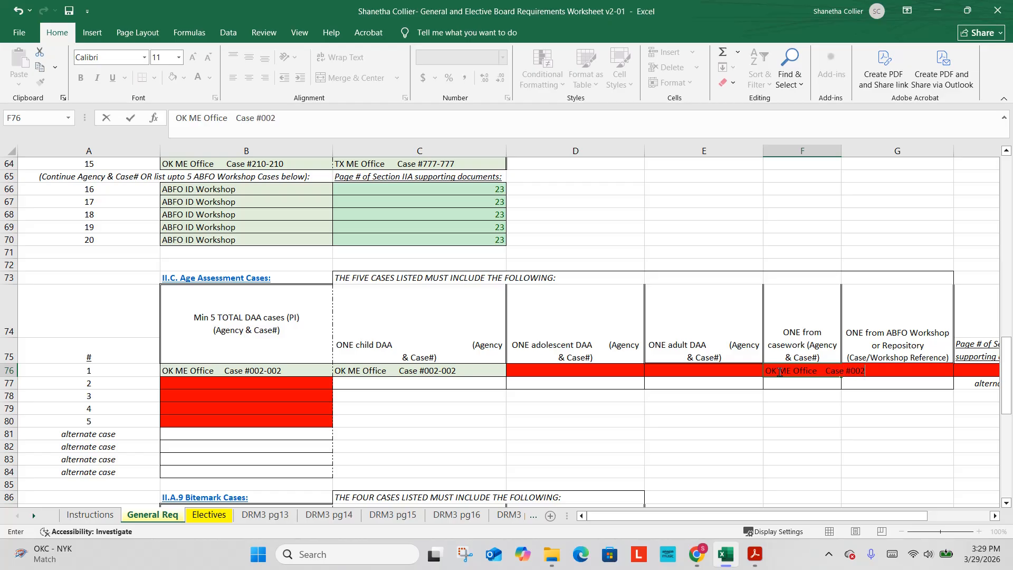
text(-002)
key(Return)
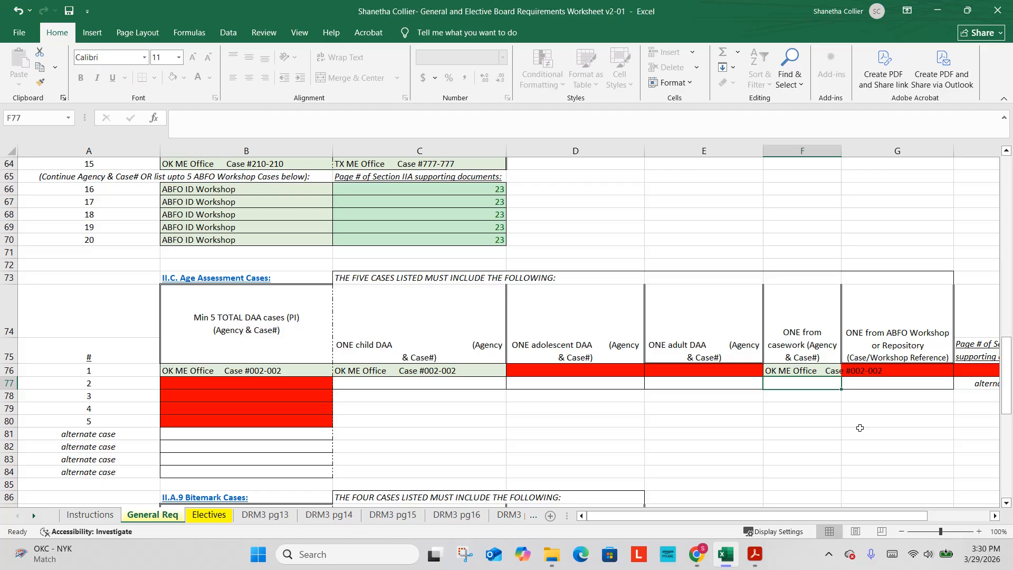
Enter 'OK ME Office Case # 003-003' as DAA case 2 in B77.
click(264, 383)
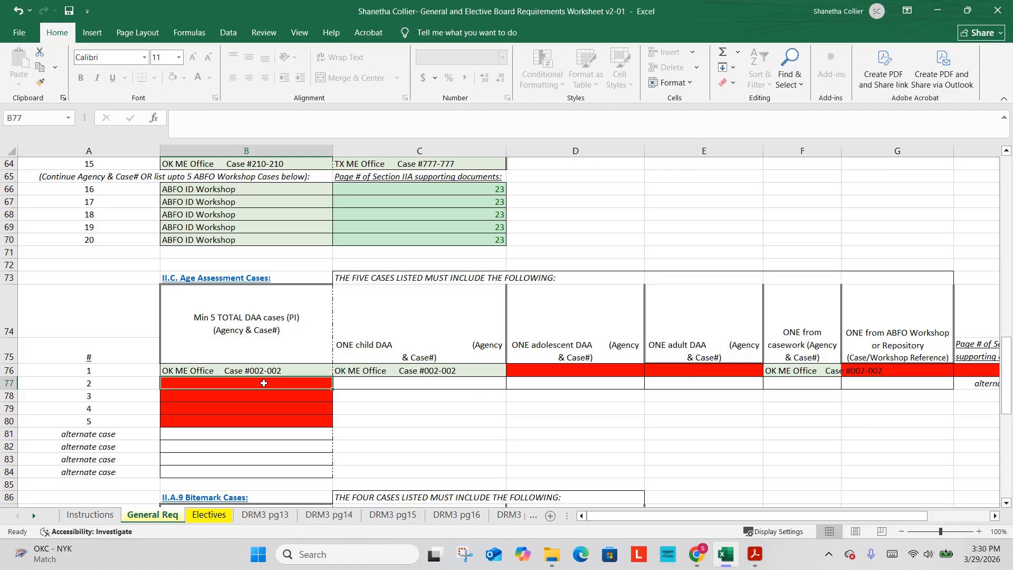
text(OK MeE)
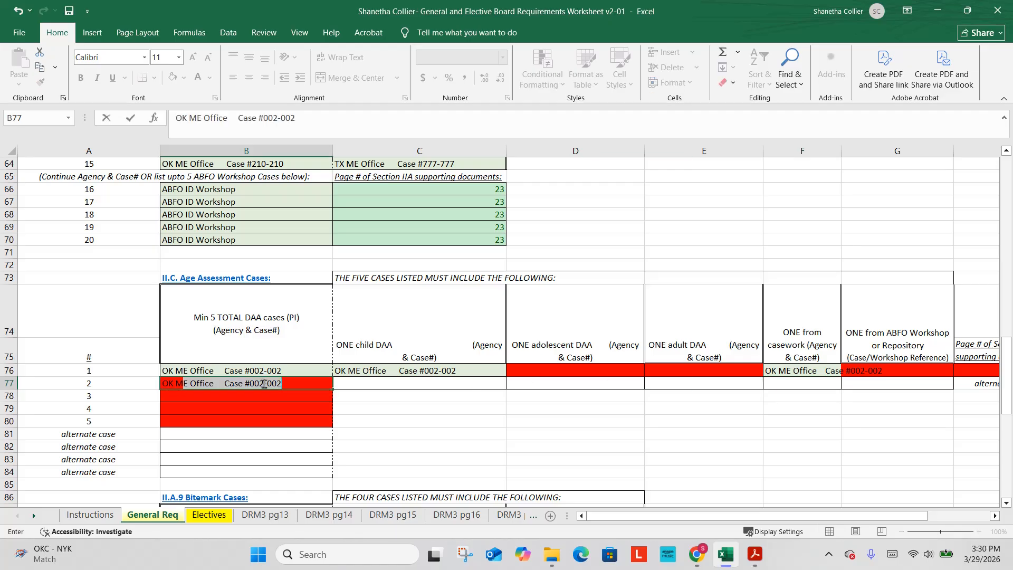
key(BackSpace)
key(BackSpace)
text(E OFfic)
key(BackSpace)
key(BackSpace)
key(BackSpace)
key(BackSpace)
key(BackSpace)
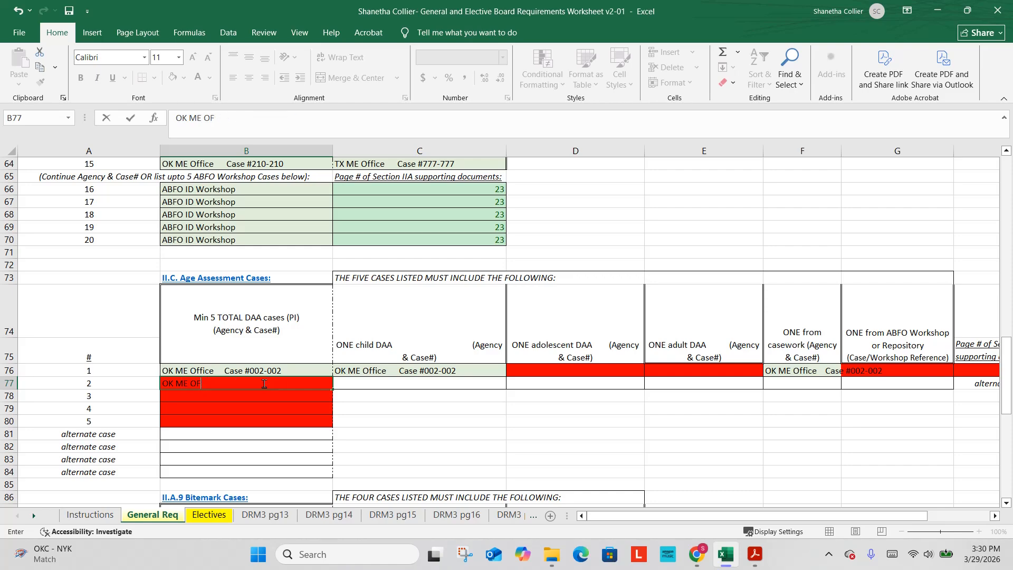
text(ffice    Case #)
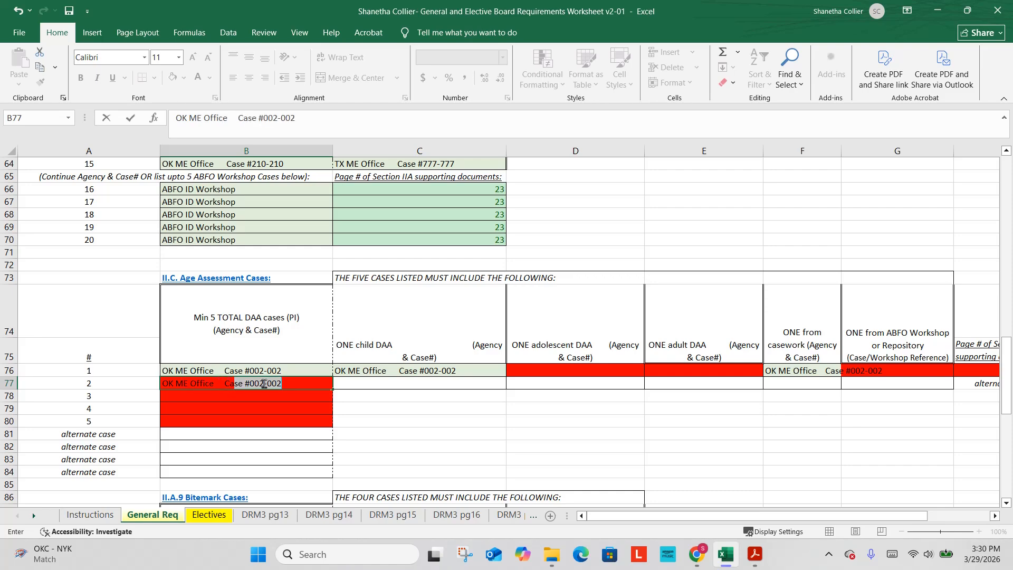
text( 003-003)
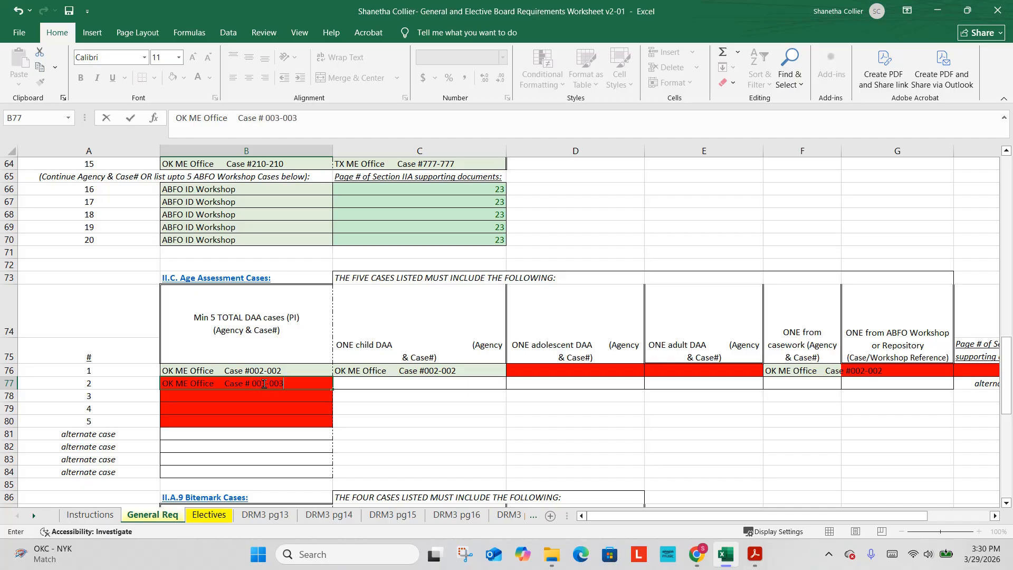
key(Return)
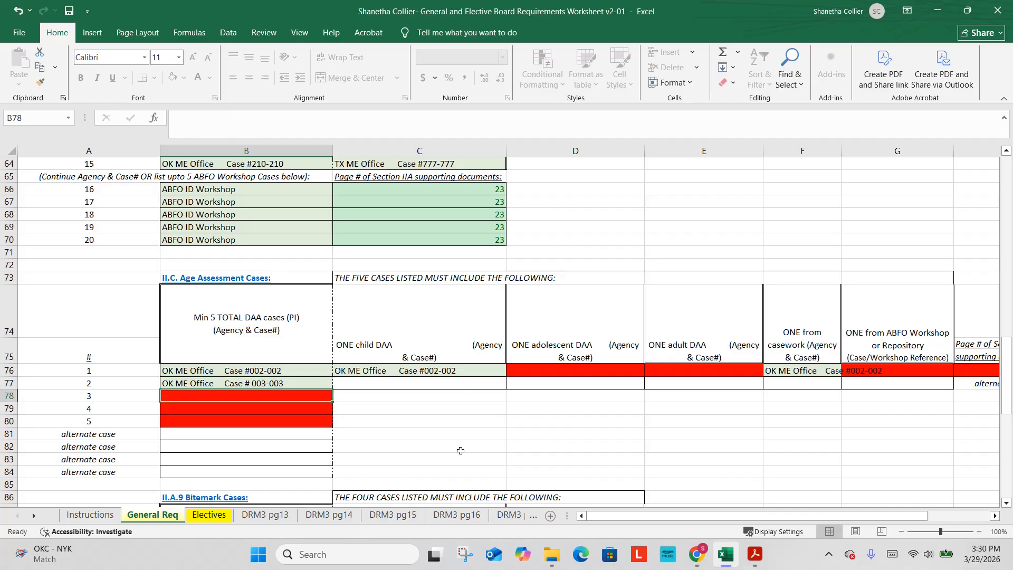
Enter 'OK ME Office Case #003-003' as the adult DAA case in E76.
click(666, 376)
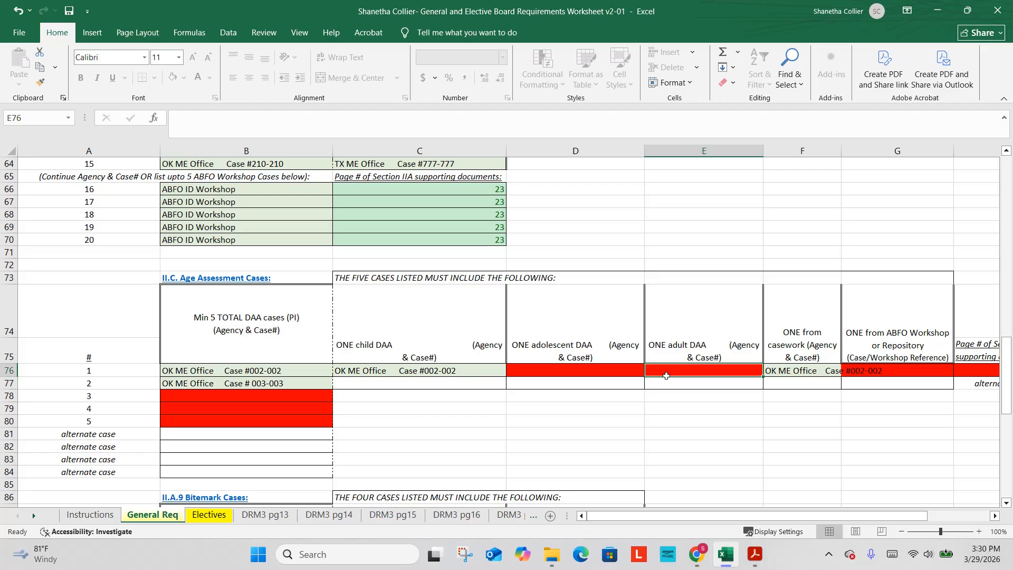
text(OK ME O)
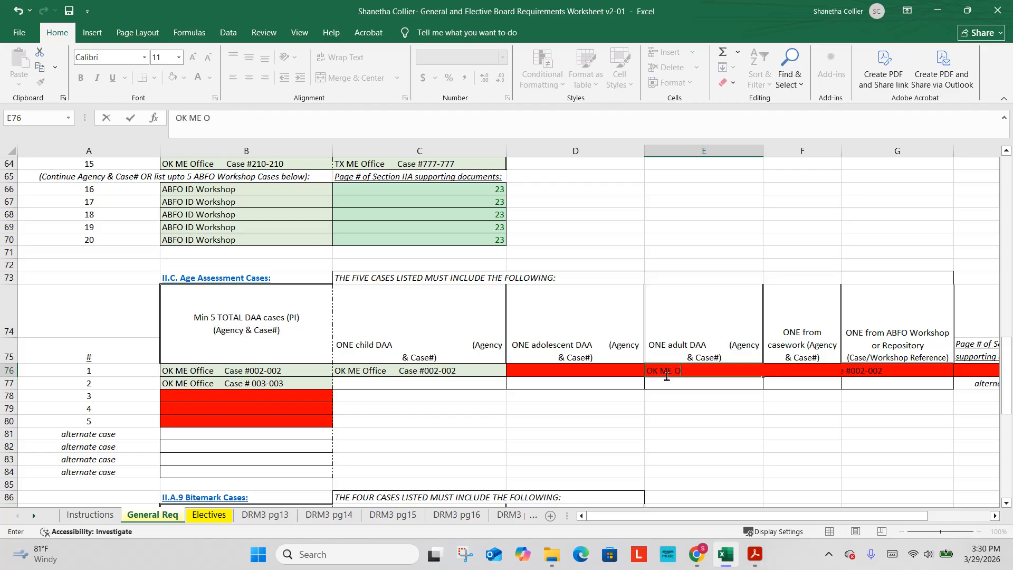
text(ffice    Case #003-)
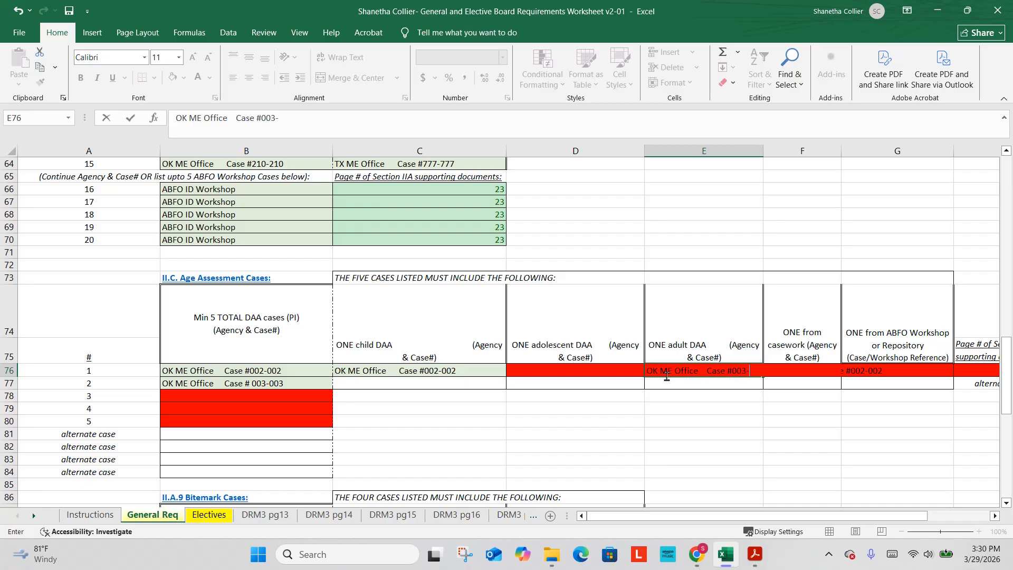
text(003)
key(Return)
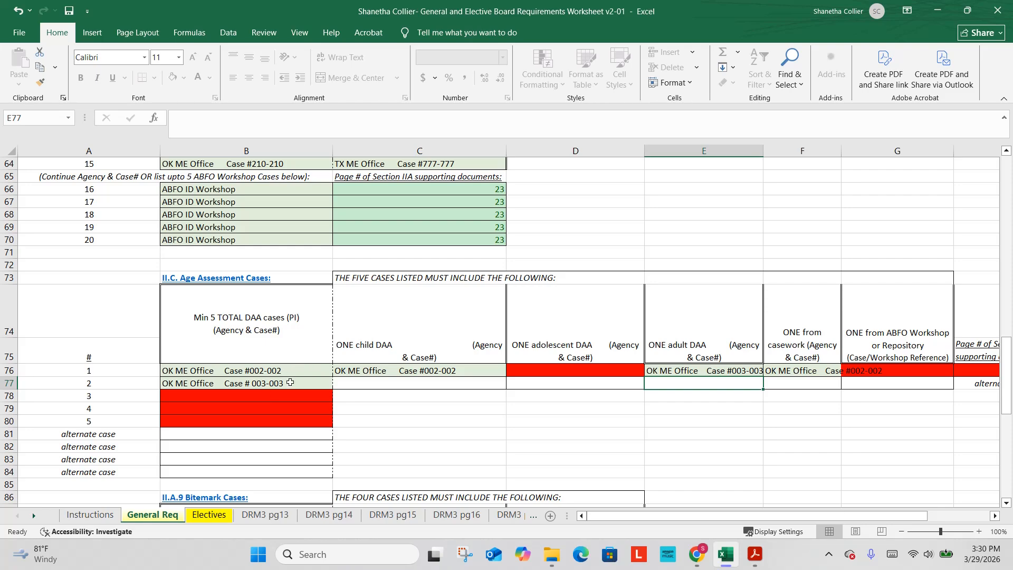
Enter 'OK ME Office Case #004-004' as DAA case 3 in B78 and adolescent DAA in D76.
click(217, 396)
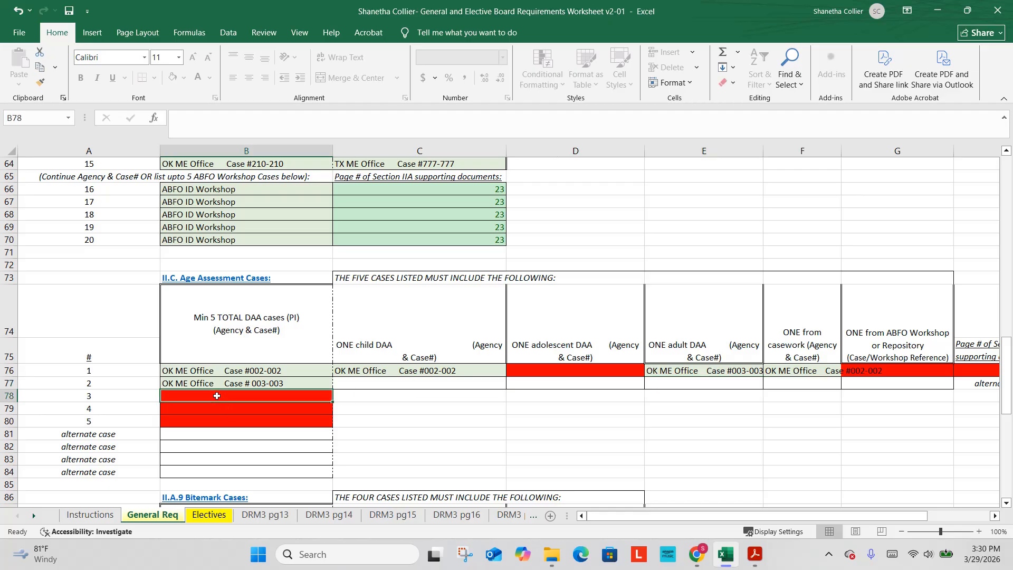
text(OK ME Office)
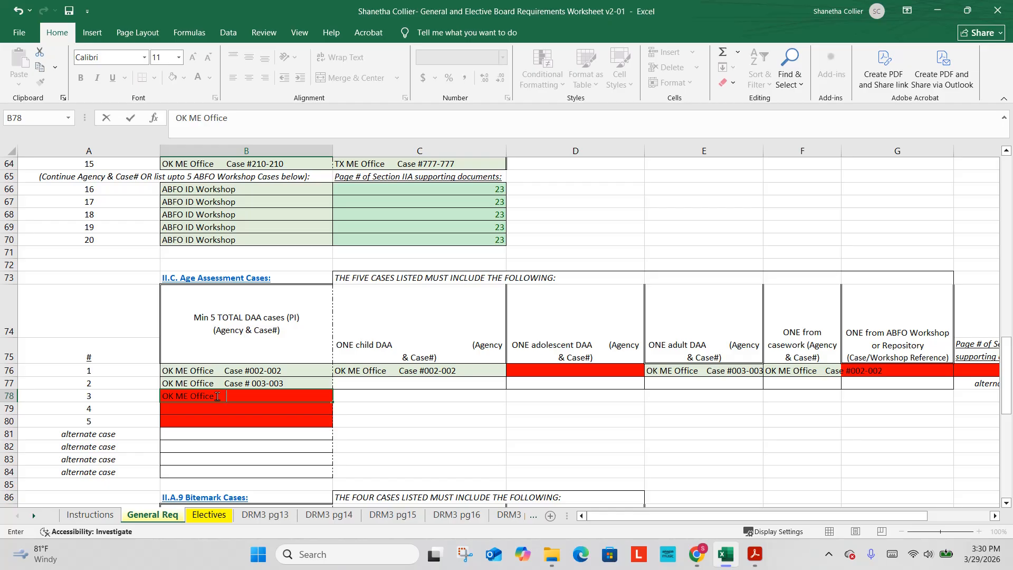
text(     Case #004-004)
click(413, 397)
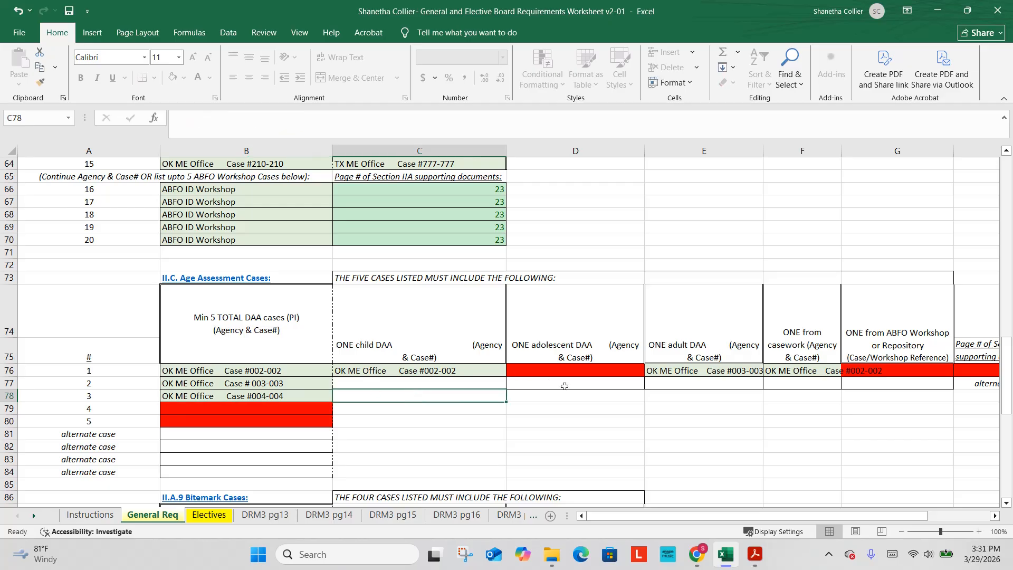
click(576, 370)
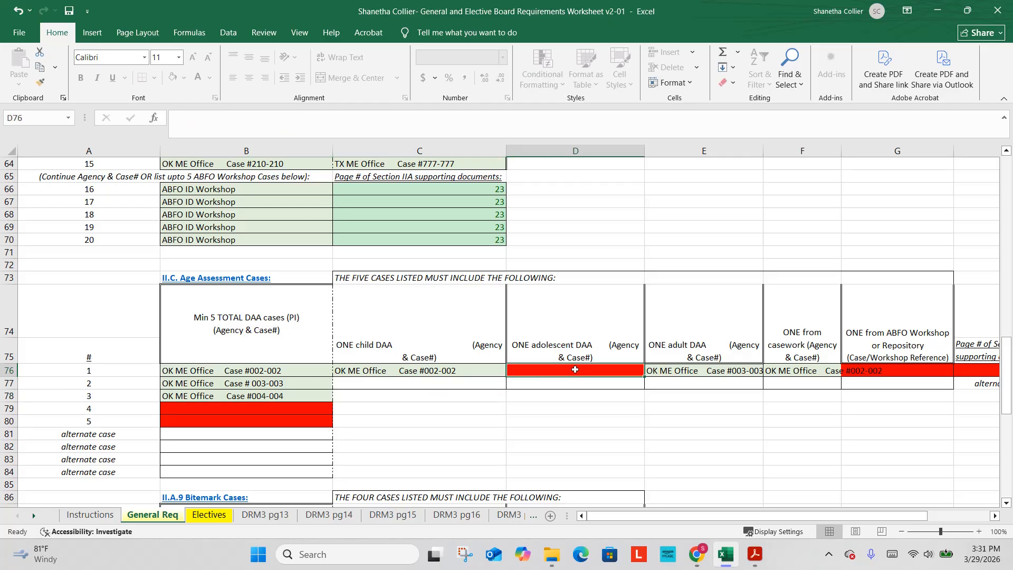
text(OK)
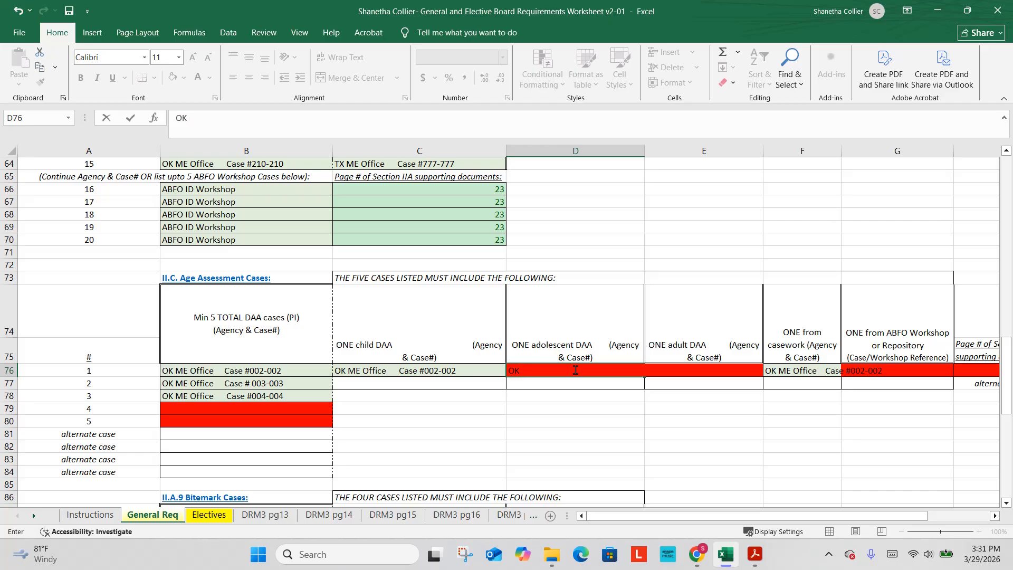
text( Me)
key(BackSpace)
text(E Office    Case #004-)
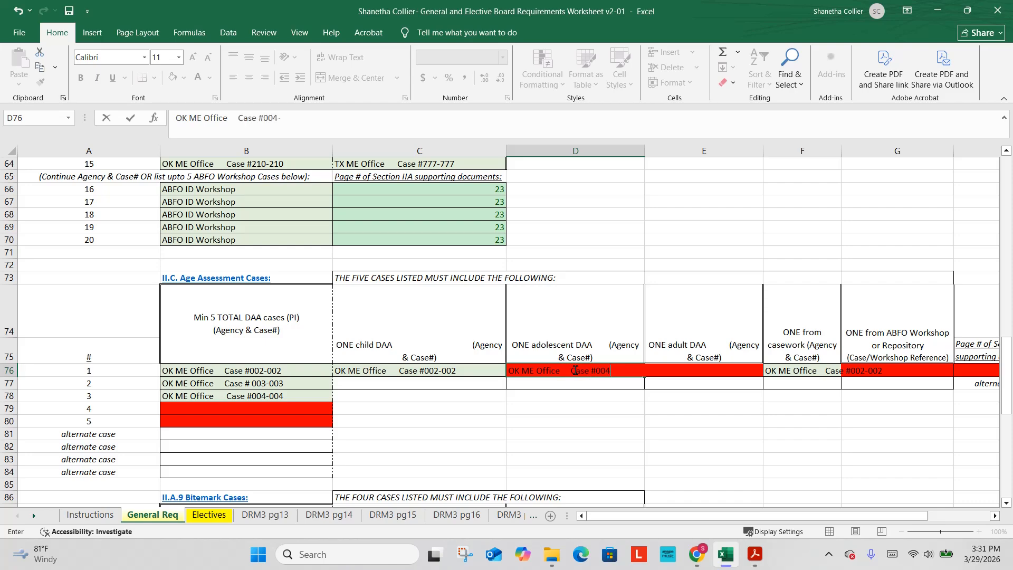
text(004)
key(Return)
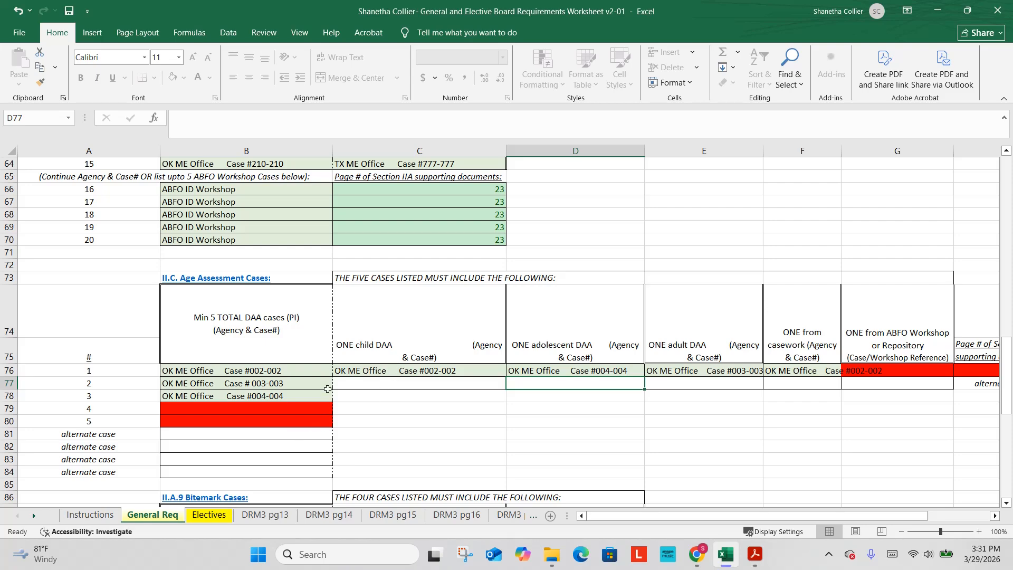
Clear the OK ME entries from B78 and the child, adolescent and adult DAA cells C76:E76.
click(220, 396)
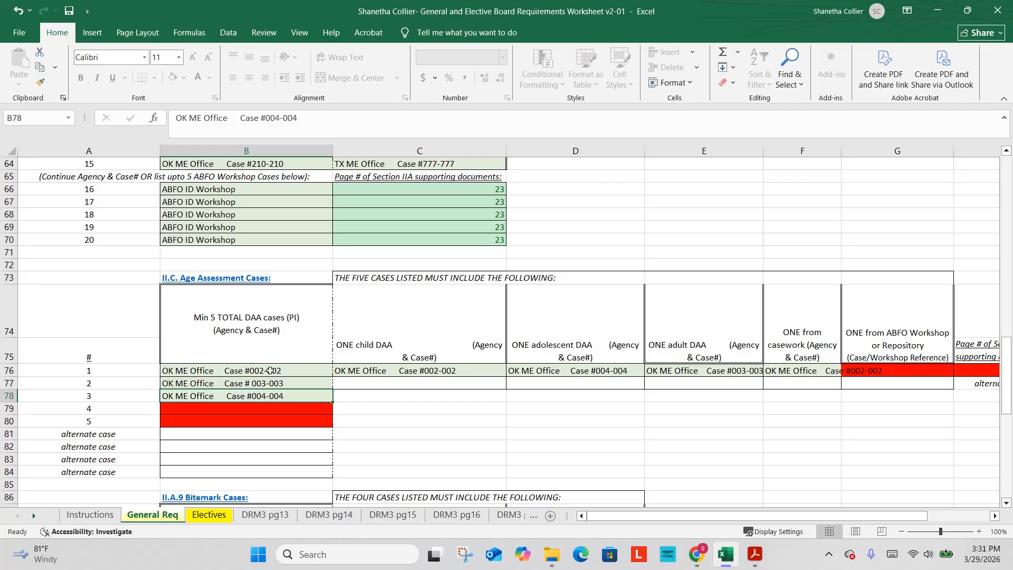
key(Delete)
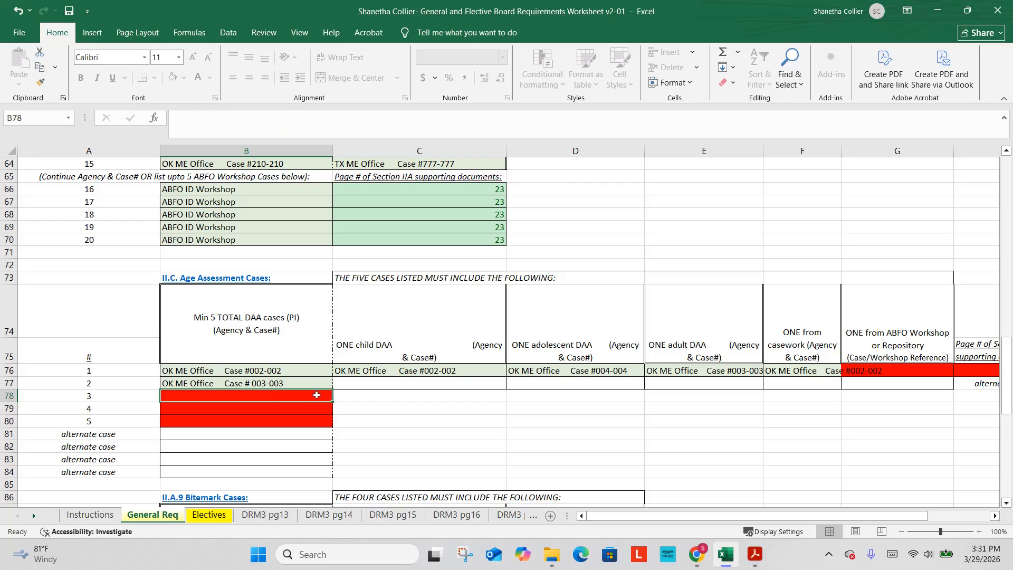
click(492, 370)
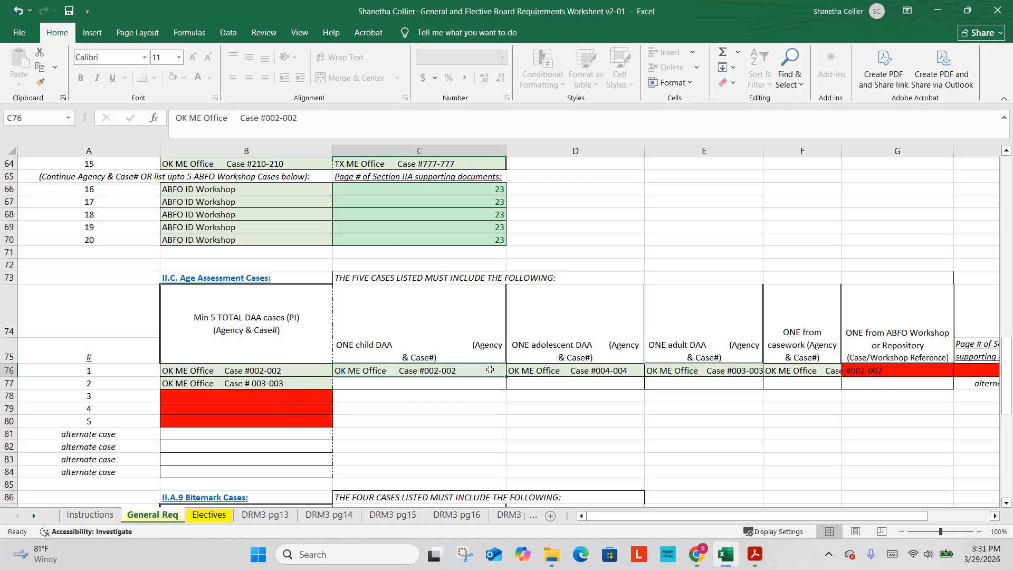
key(Delete)
click(559, 371)
key(Delete)
click(680, 366)
key(Delete)
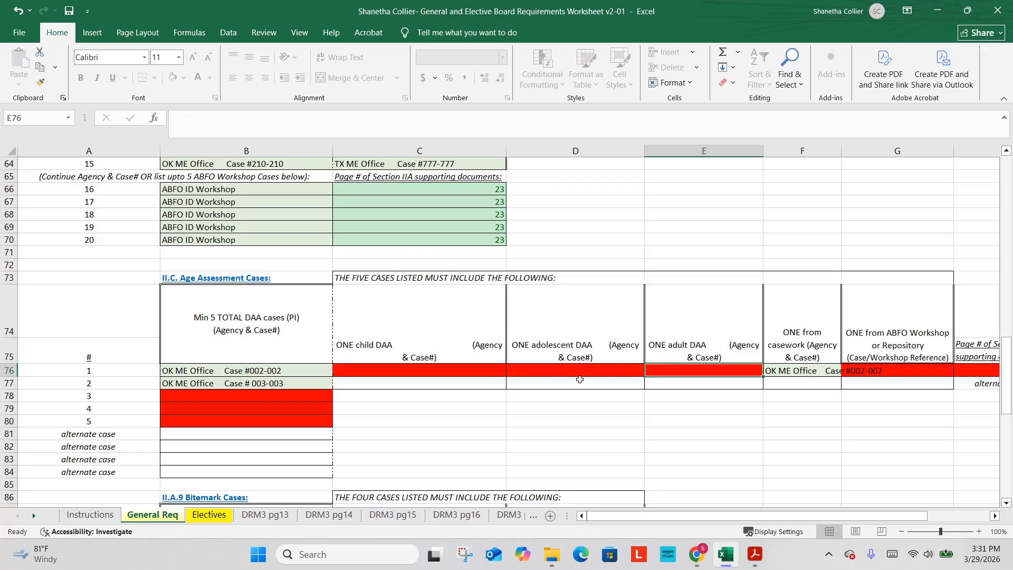
List ABFO Age Workshop #001, #002 and #003 in B78 through B80.
click(200, 393)
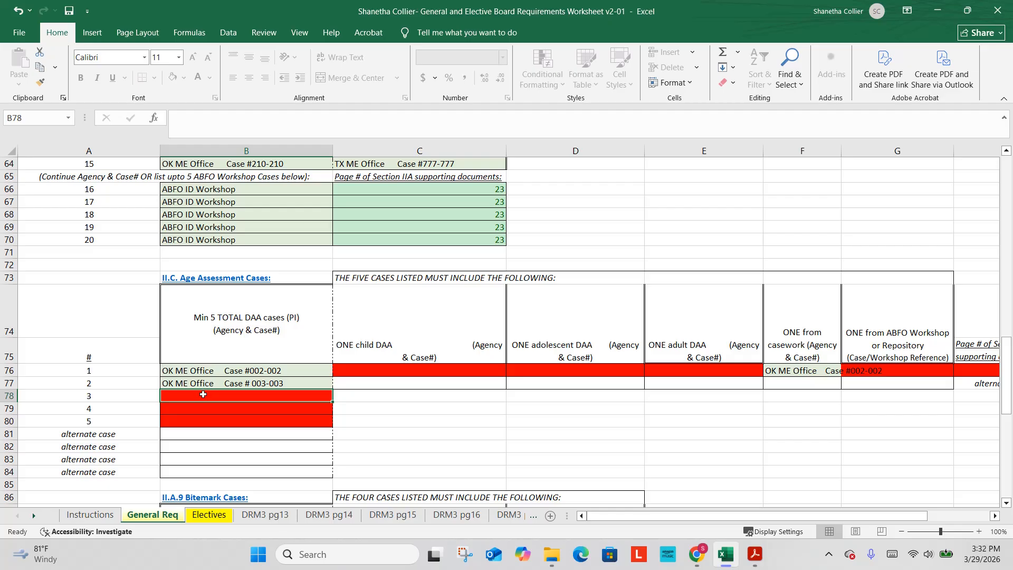
text(ABFO)
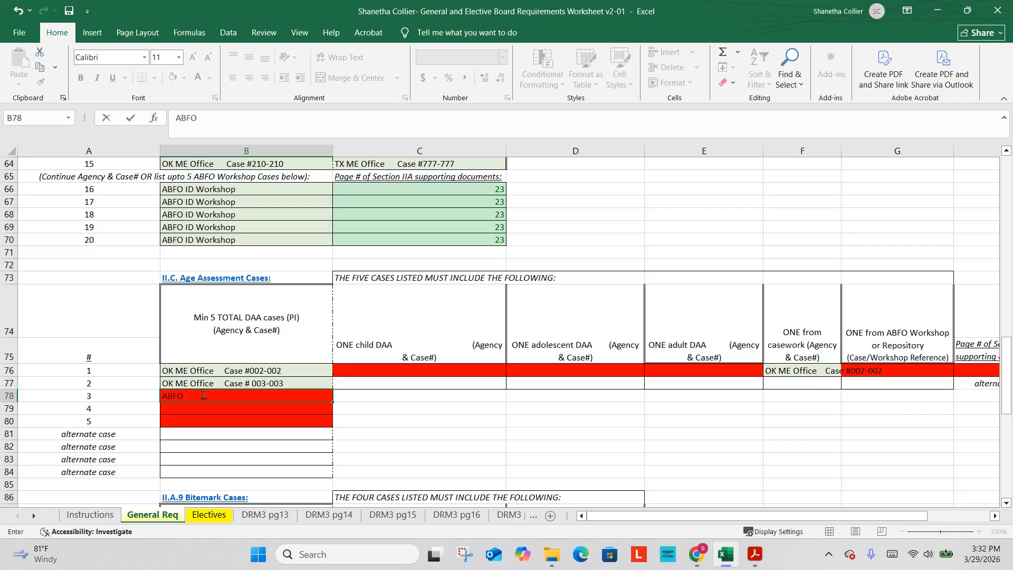
text( Age Workshop #001)
key(Return)
text(ABFO)
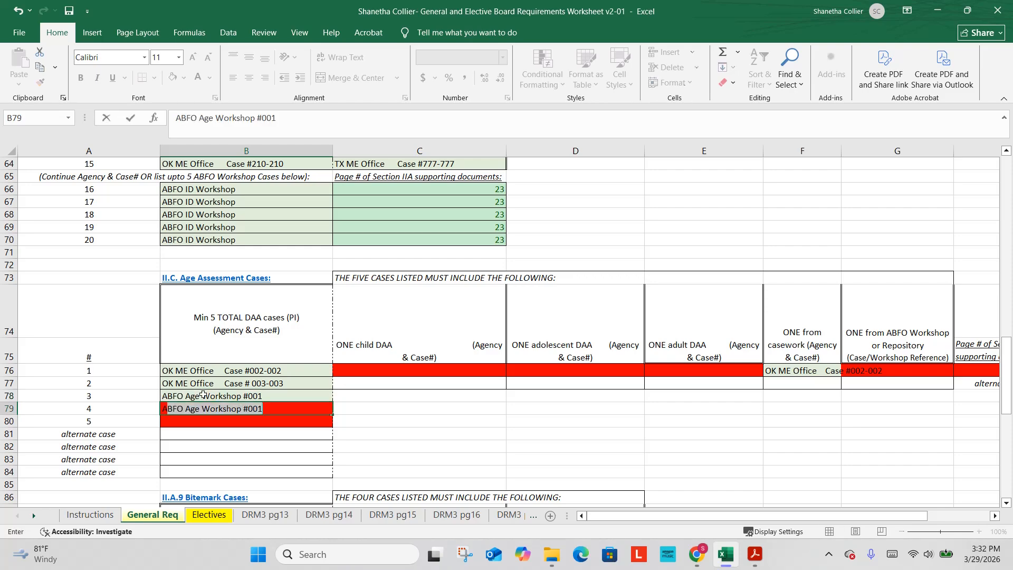
text( Age Workshop )
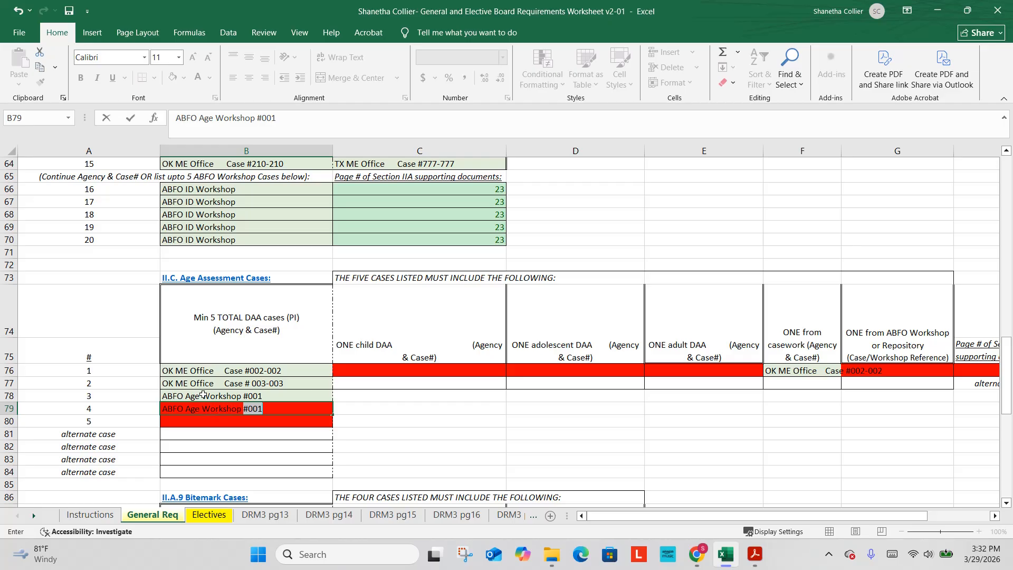
text(##)
text(002)
key(Return)
text(A)
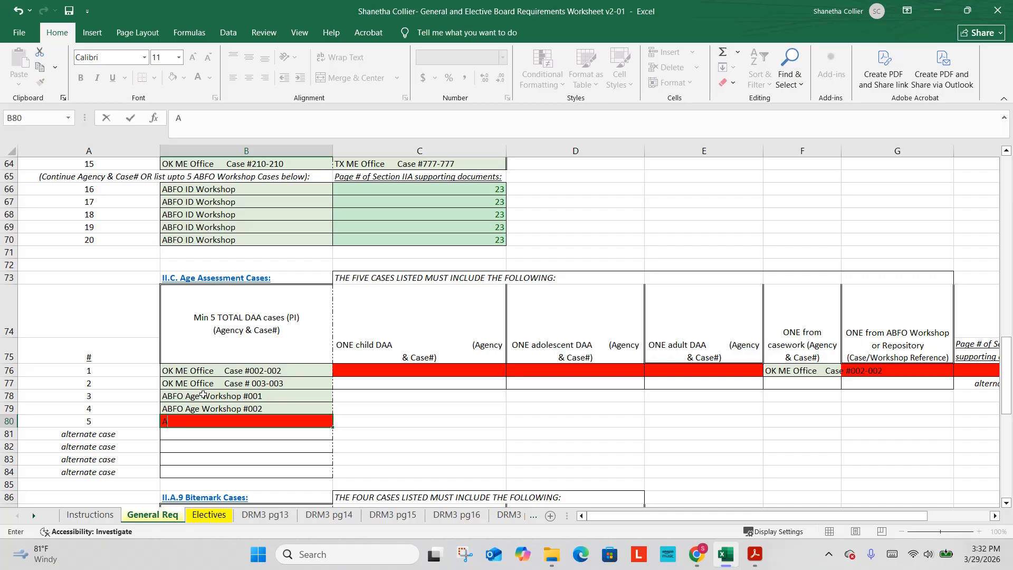
text(BFO Age Workshop #003)
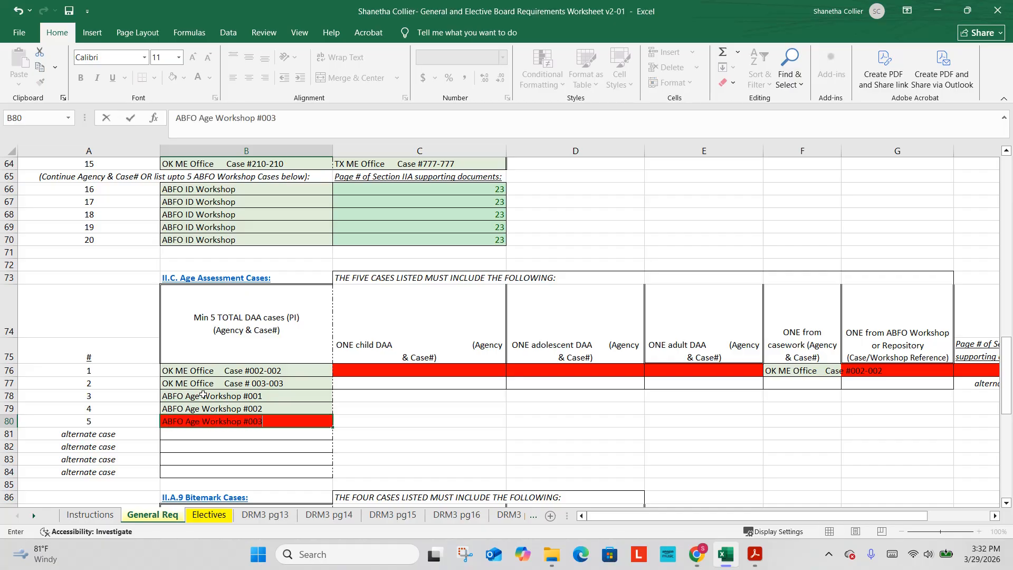
key(Return)
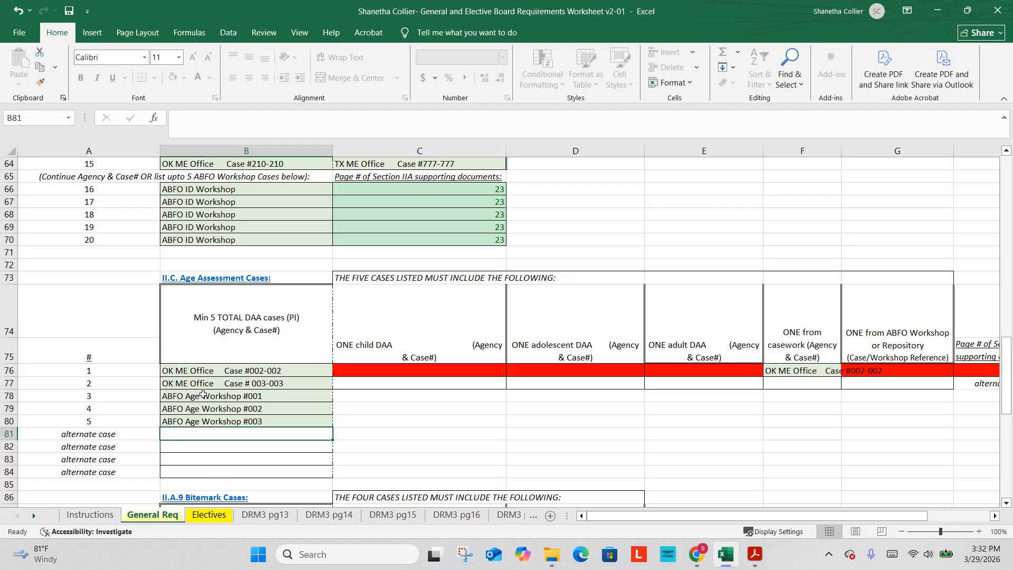
Enter ABFO Age Workshop #001 and #002 as the child and adolescent DAA cases in C76 and D76.
click(253, 396)
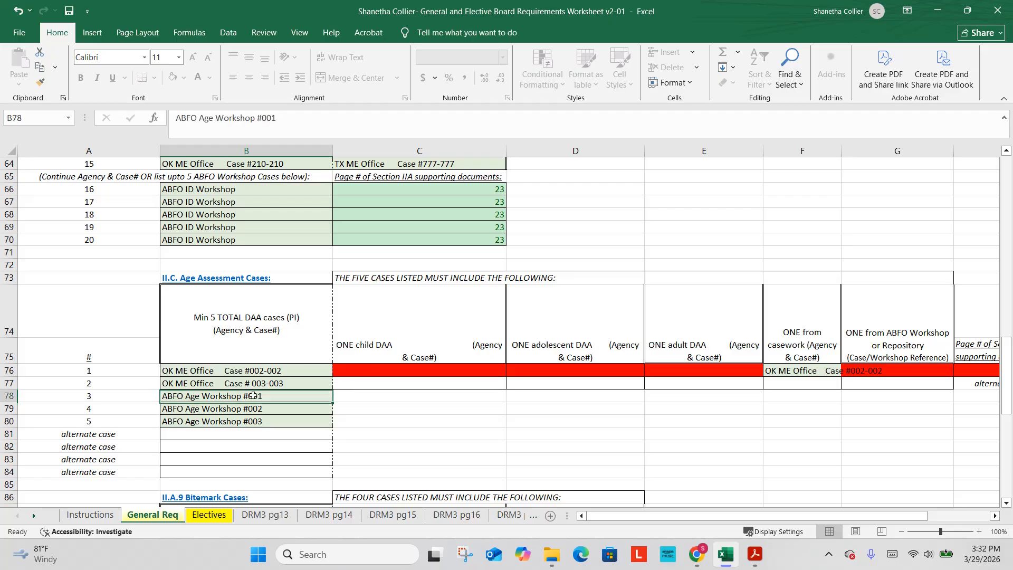
click(380, 369)
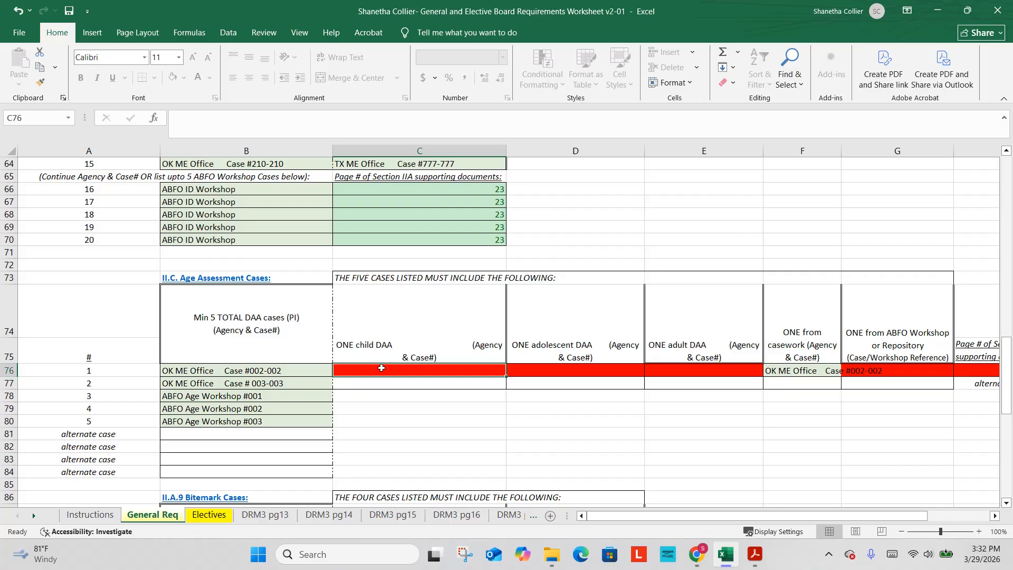
text(ABFO Age Workshop #001)
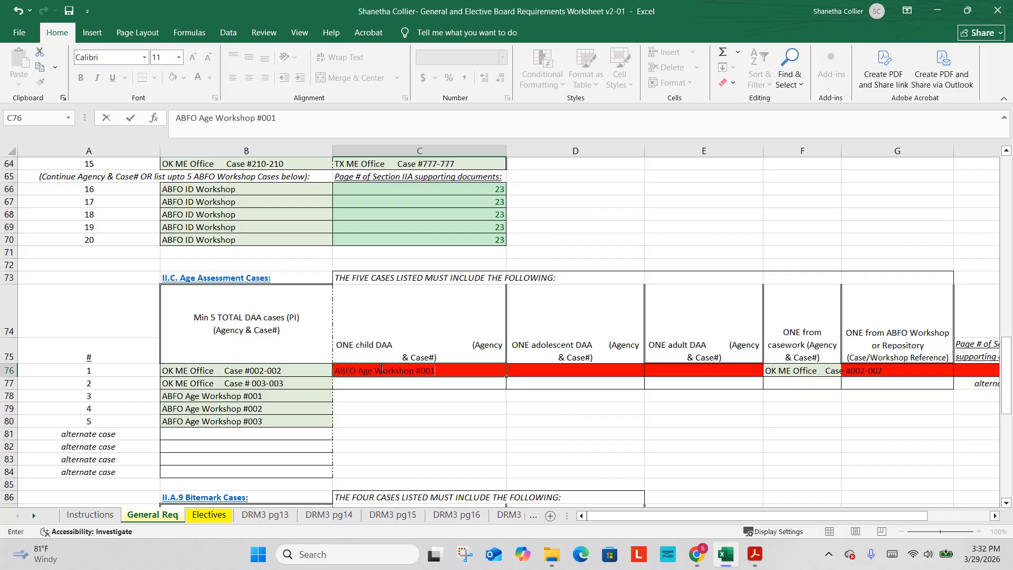
key(Return)
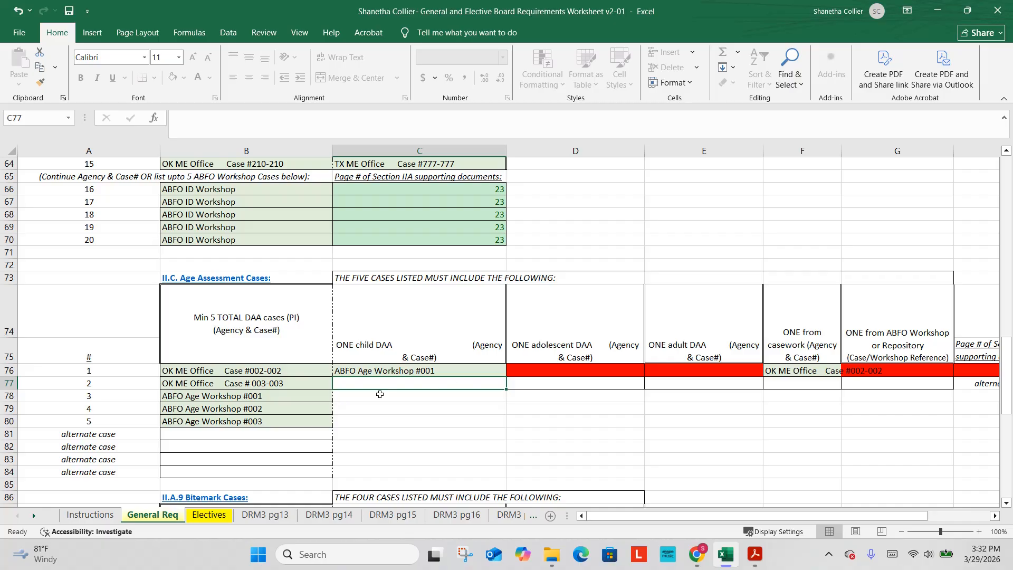
click(539, 368)
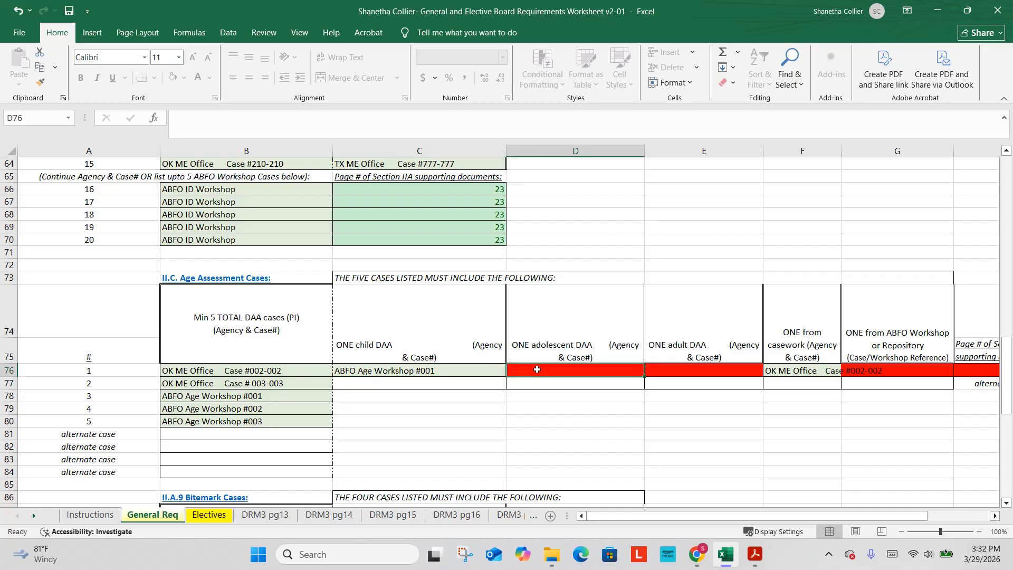
text(ABFO Age)
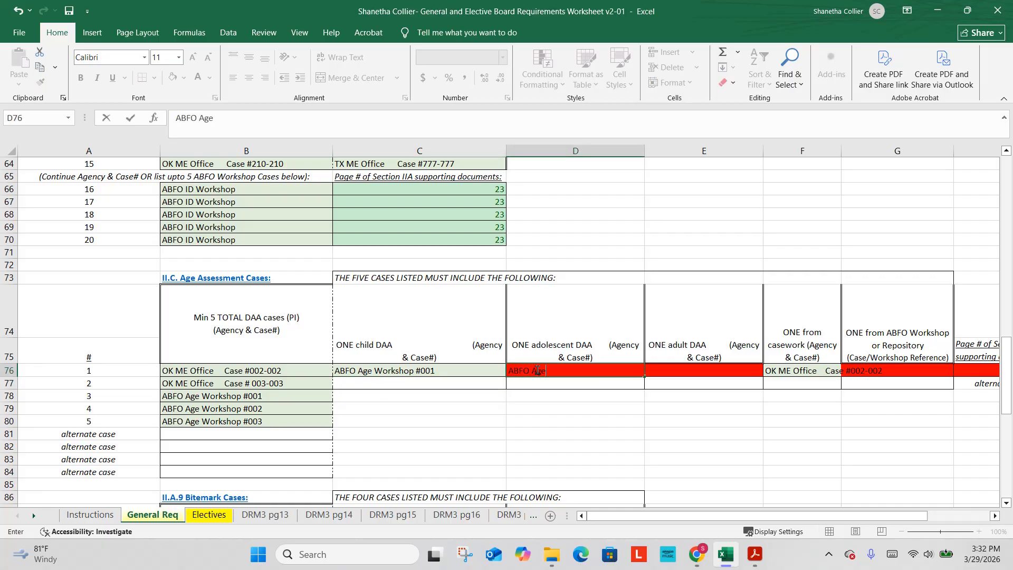
text( Workshop #002)
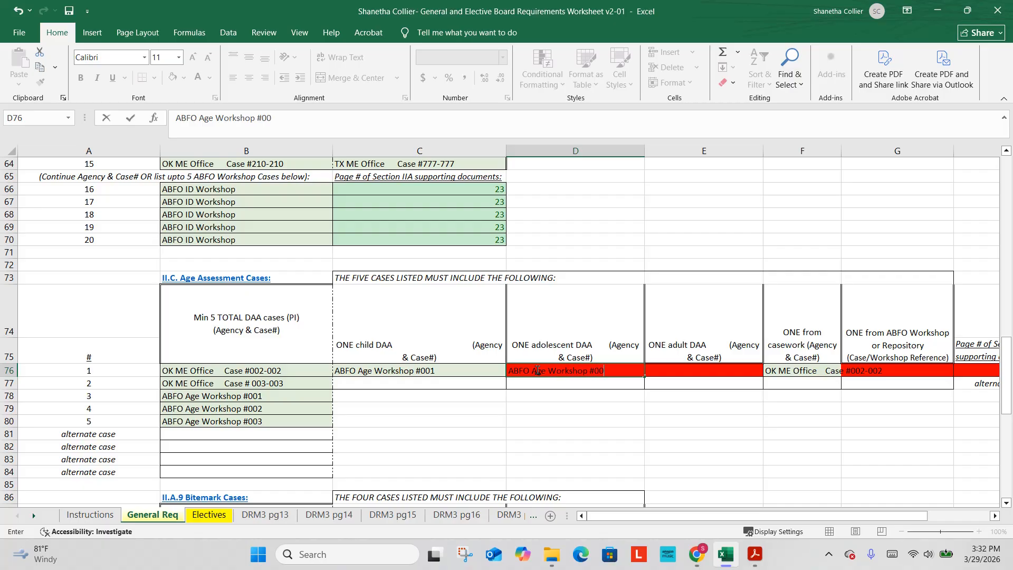
key(Return)
Enter ABFO Age Workshop #003 as the adult DAA in E76 and #001 as the workshop reference in G76.
click(660, 379)
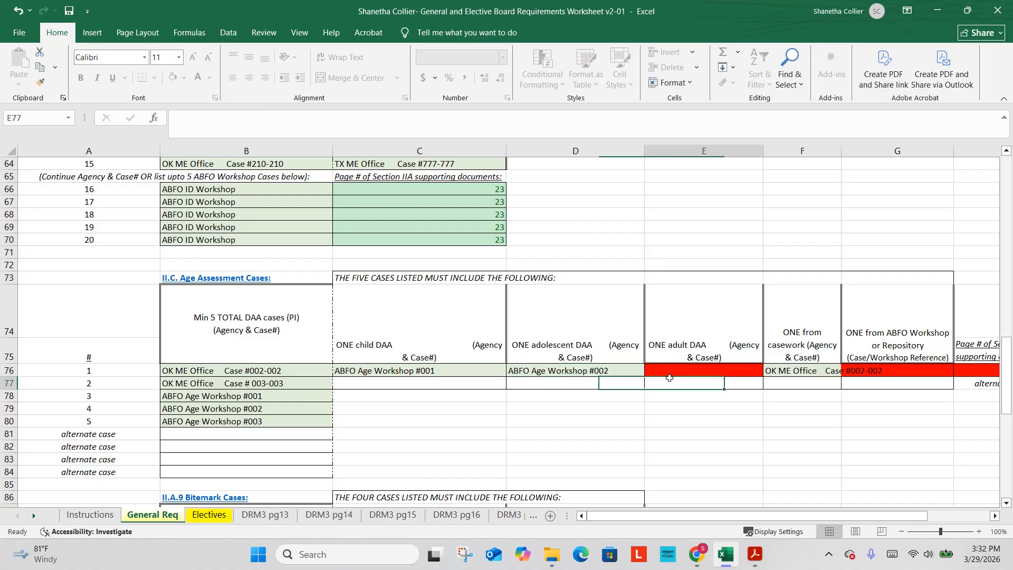
click(662, 374)
text(ABFO)
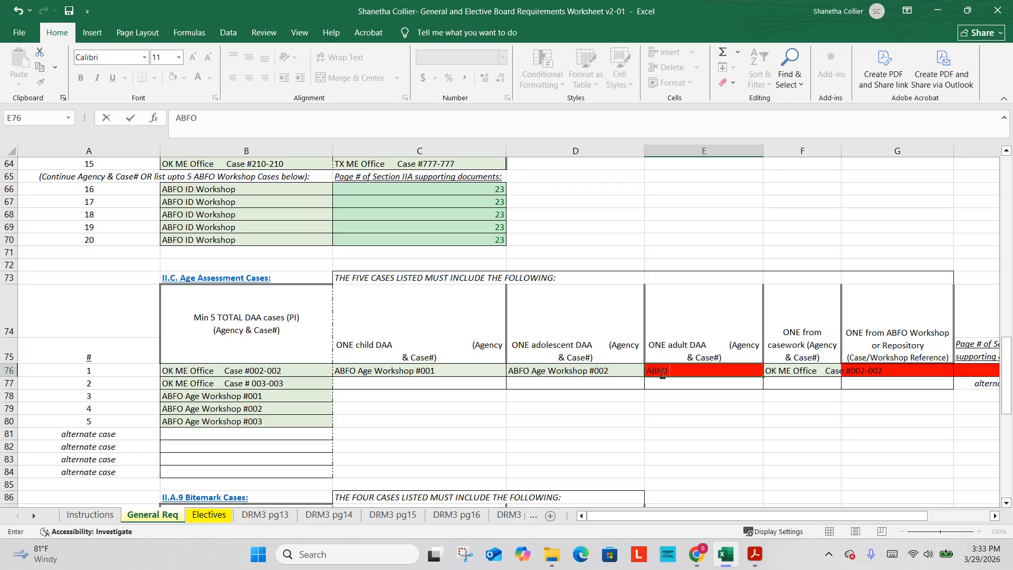
text( Age Workshop #003)
key(Return)
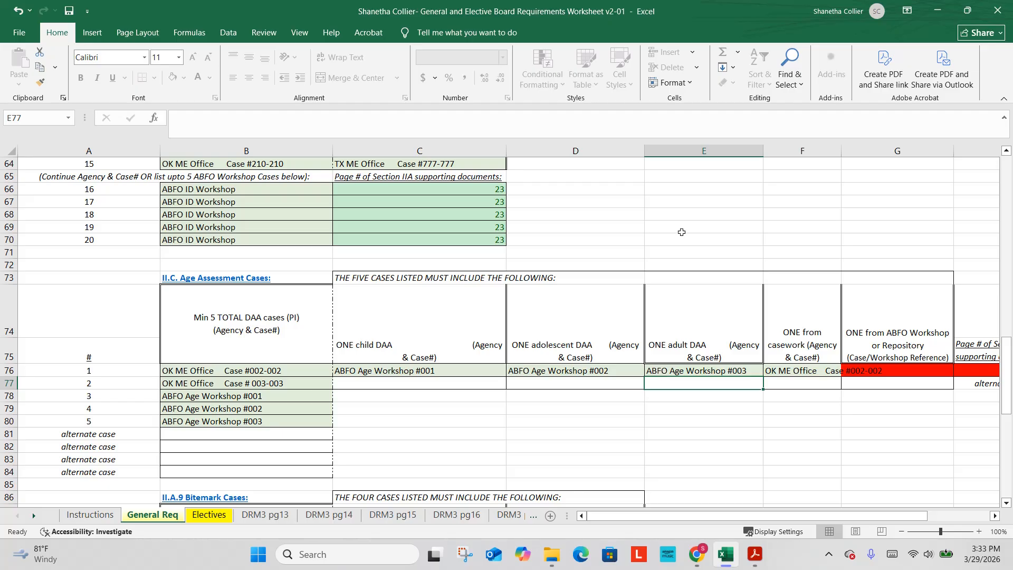
click(891, 372)
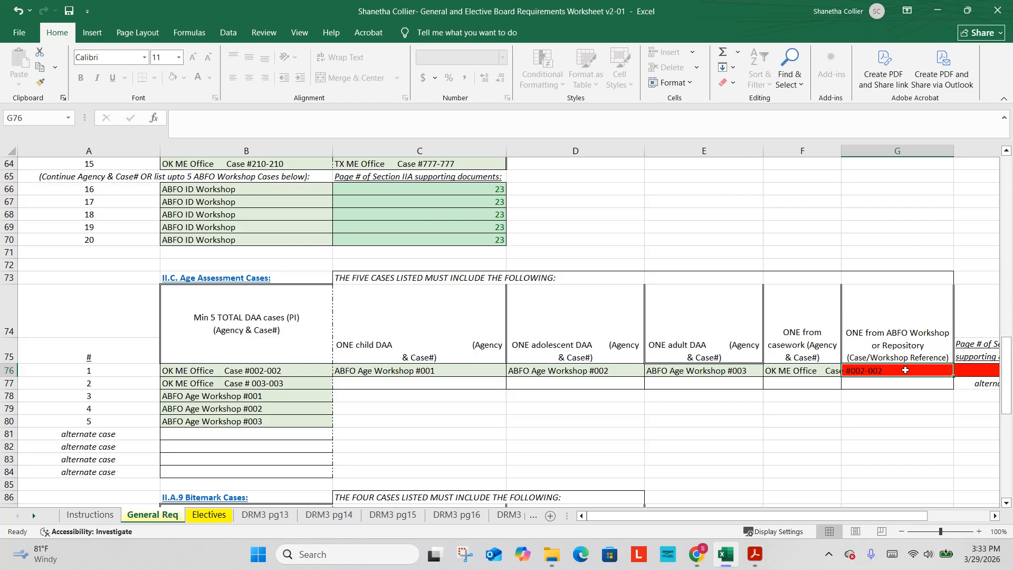
text(ABFO )
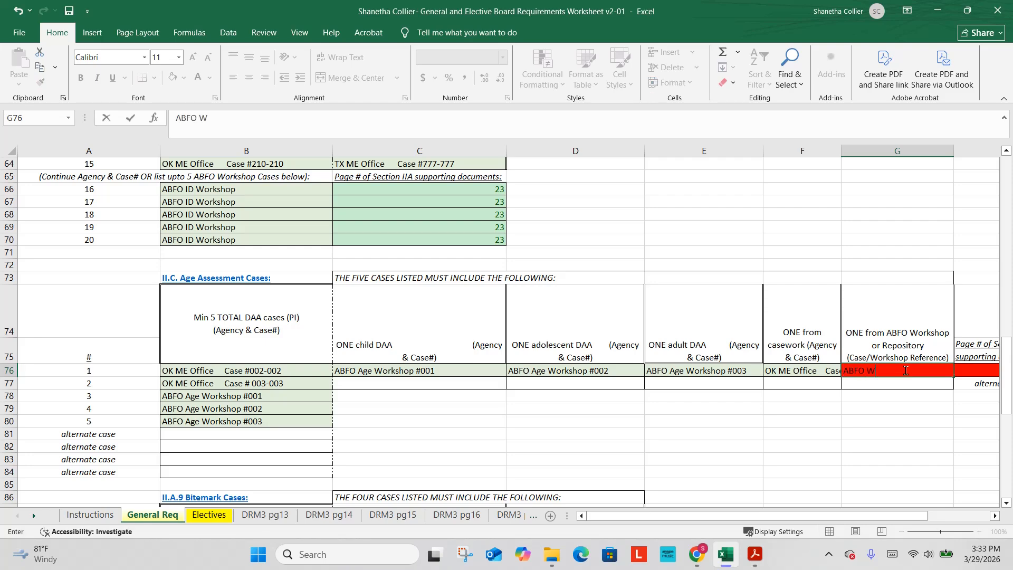
text(Age Workshop #001)
key(Return)
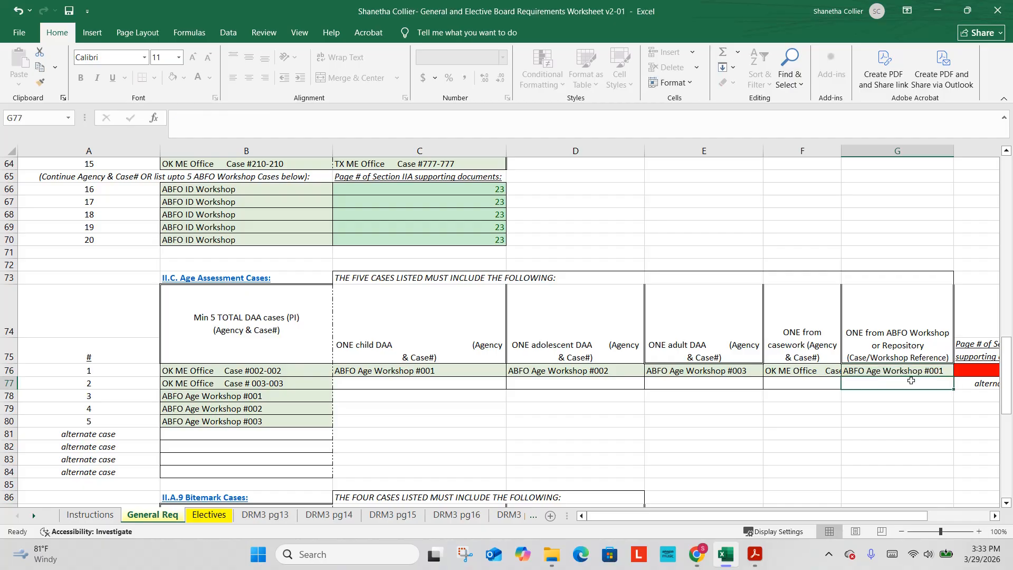
drag(747, 517, 778, 522)
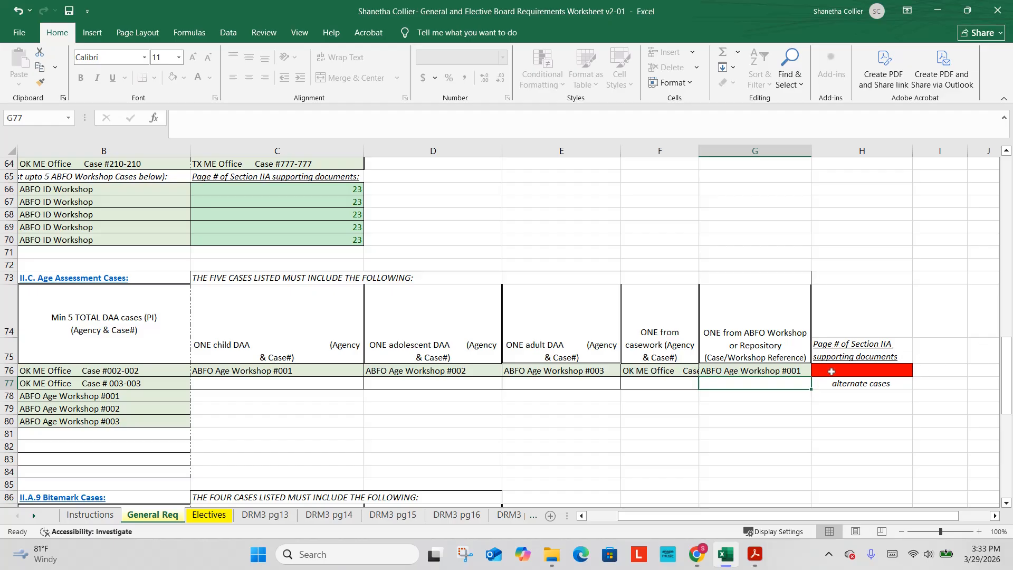
mouse_move(756, 565)
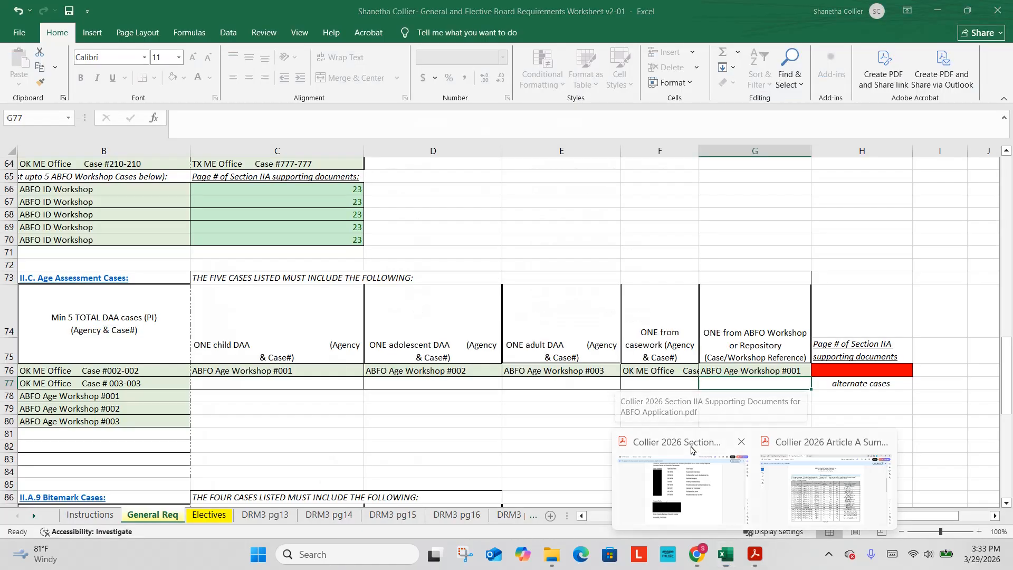
Scroll the Section IIA supporting-documents PDF to page 11, the ABFO Dental Age Assessment Workshop 2021 results letter.
click(686, 453)
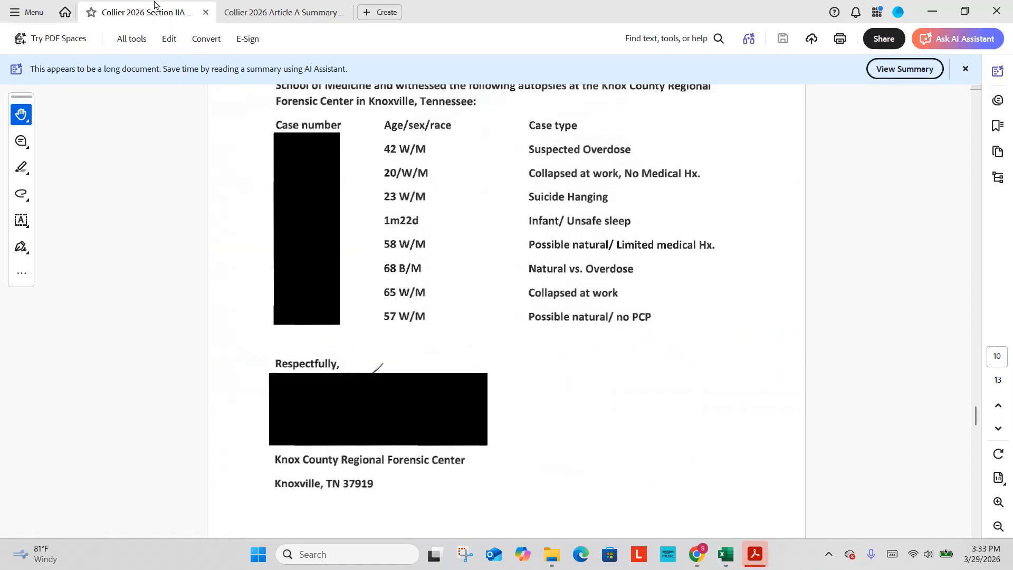
scroll(647, 258, down, 1)
scroll(647, 257, down, 10)
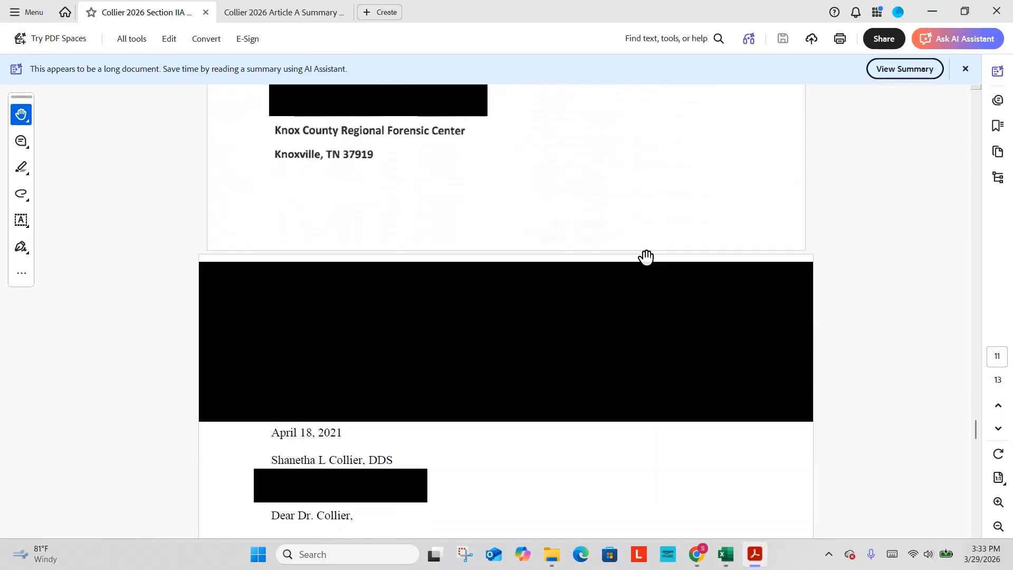
scroll(647, 257, down, 3)
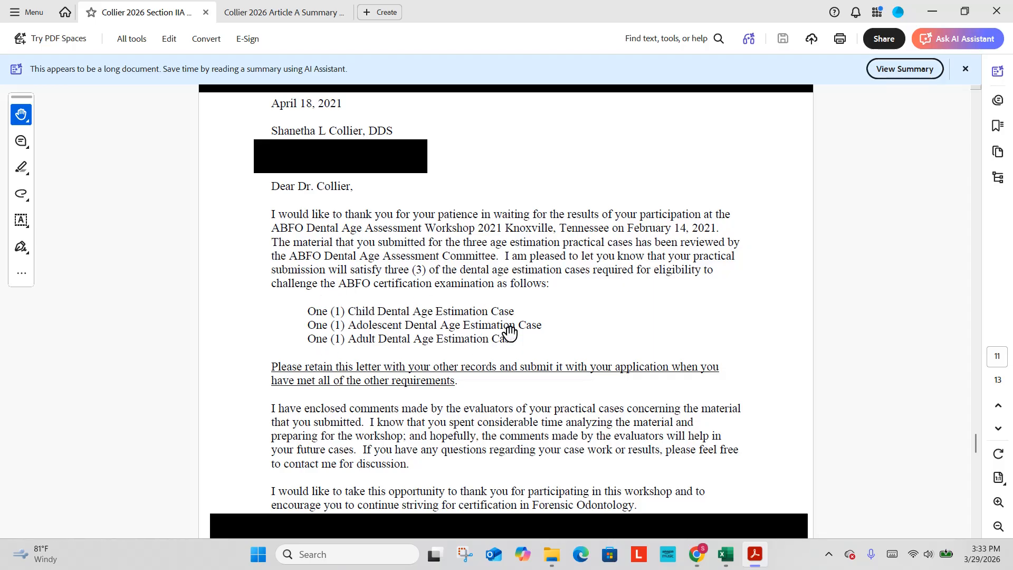
scroll(509, 331, down, 1)
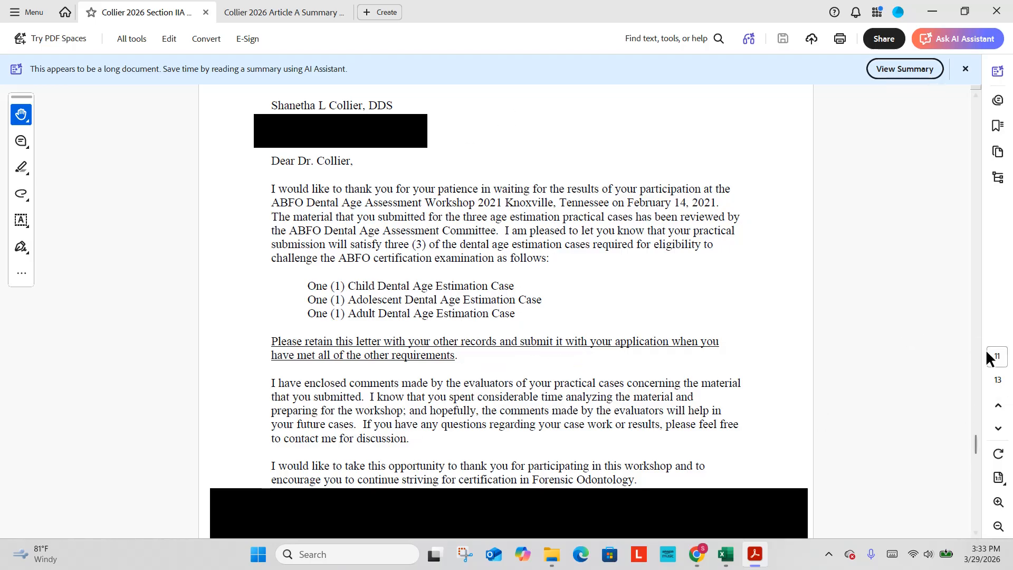
click(736, 564)
Enter page reference 11 in H76.
click(836, 373)
text(11)
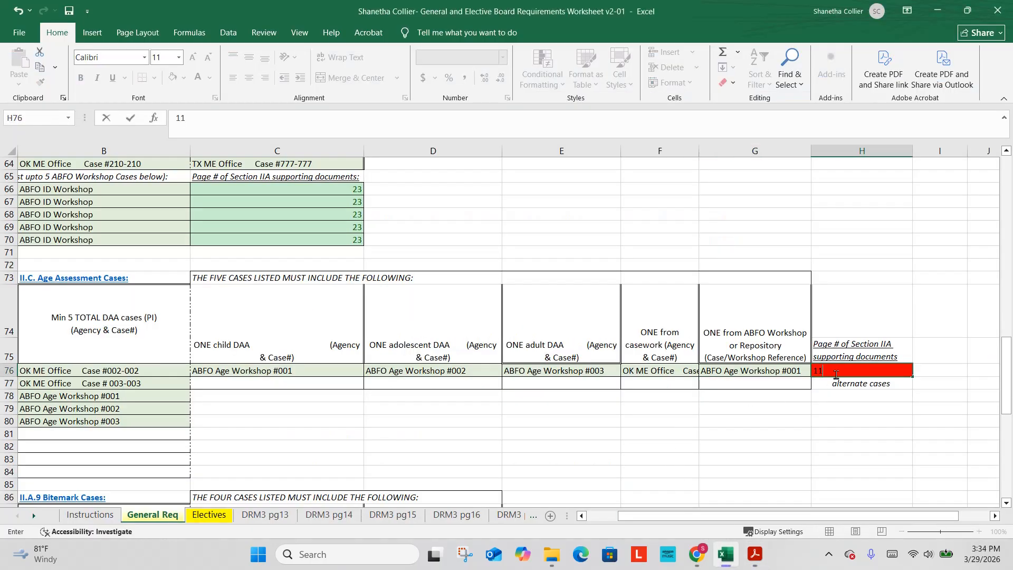
key(Return)
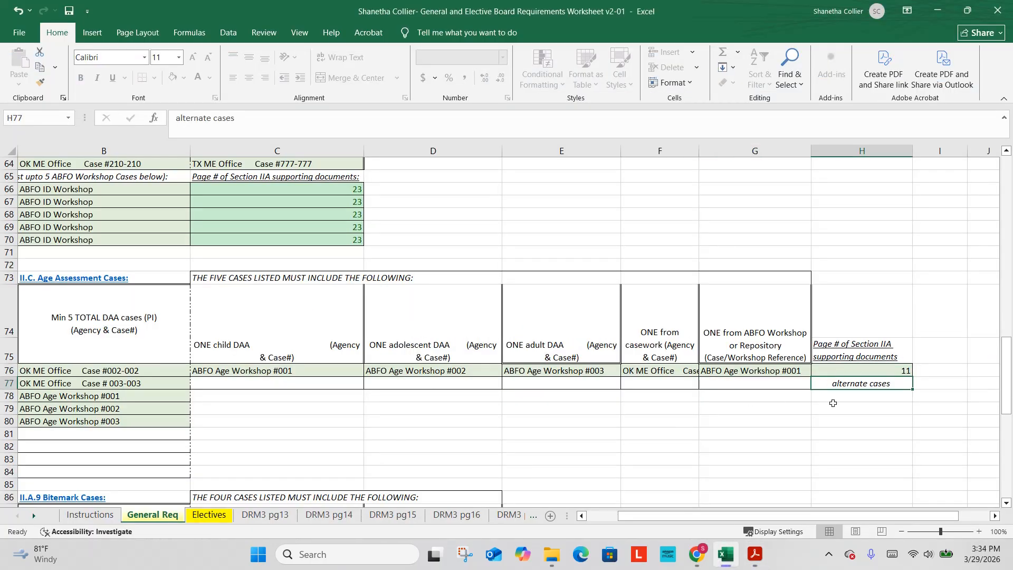
drag(781, 516, 751, 515)
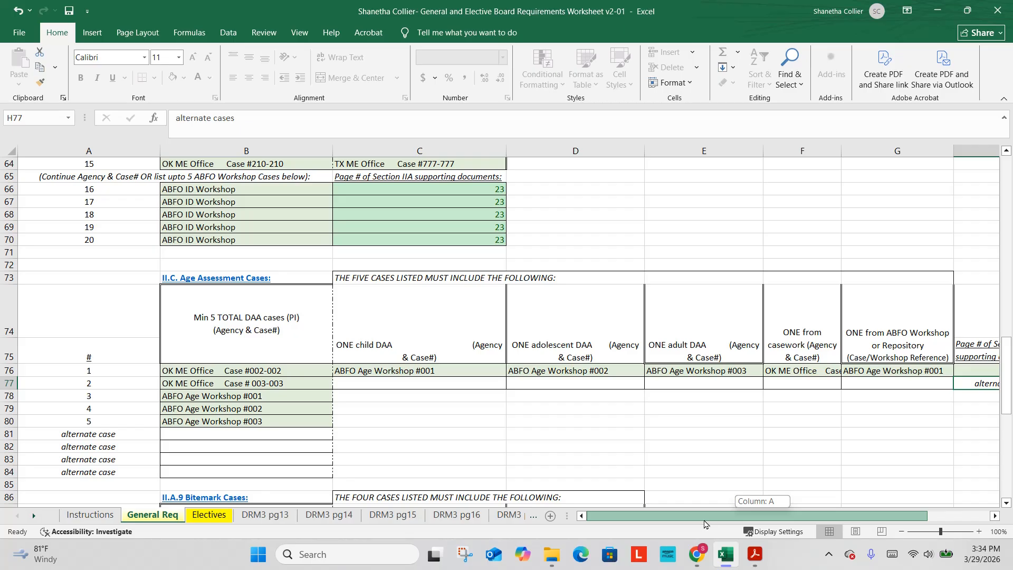
Clear the adolescent DAA entry in D76 and replace B79 with 'OK ME Office Case #004-004'.
click(603, 368)
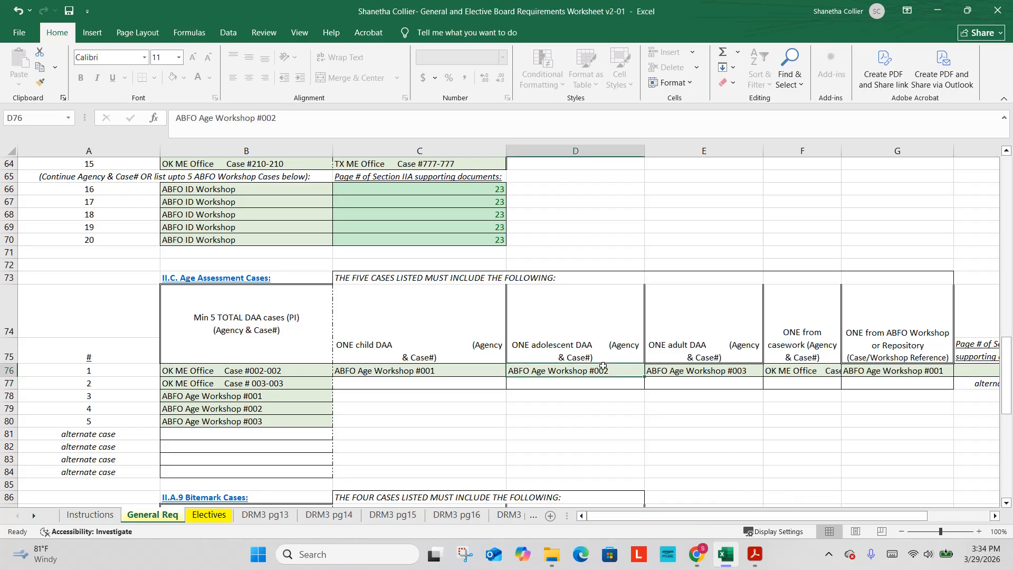
key(Delete)
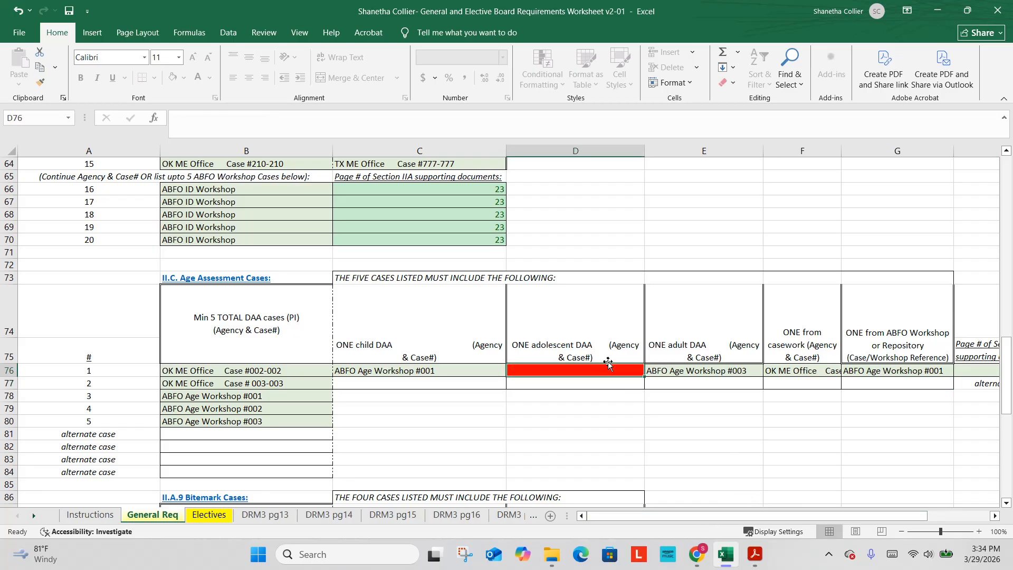
click(287, 410)
key(Delete)
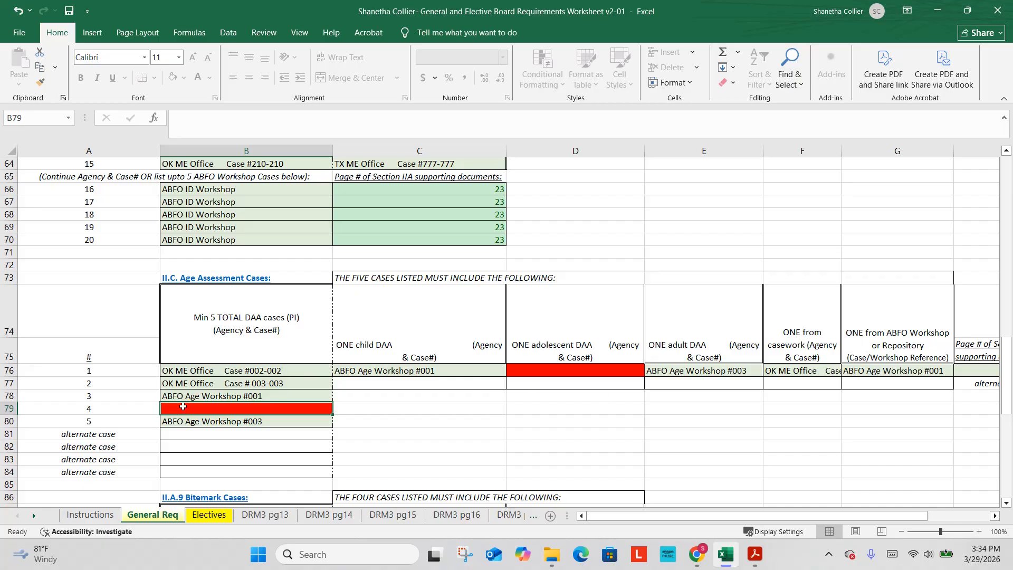
text(OK)
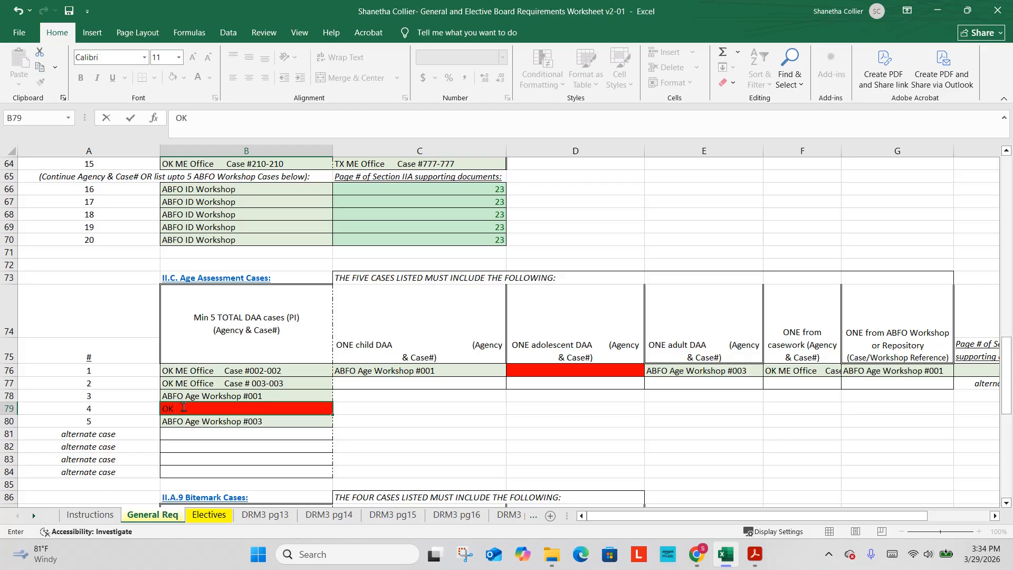
text( ME O)
text(ffic)
text(e    Cs)
text(#004-)
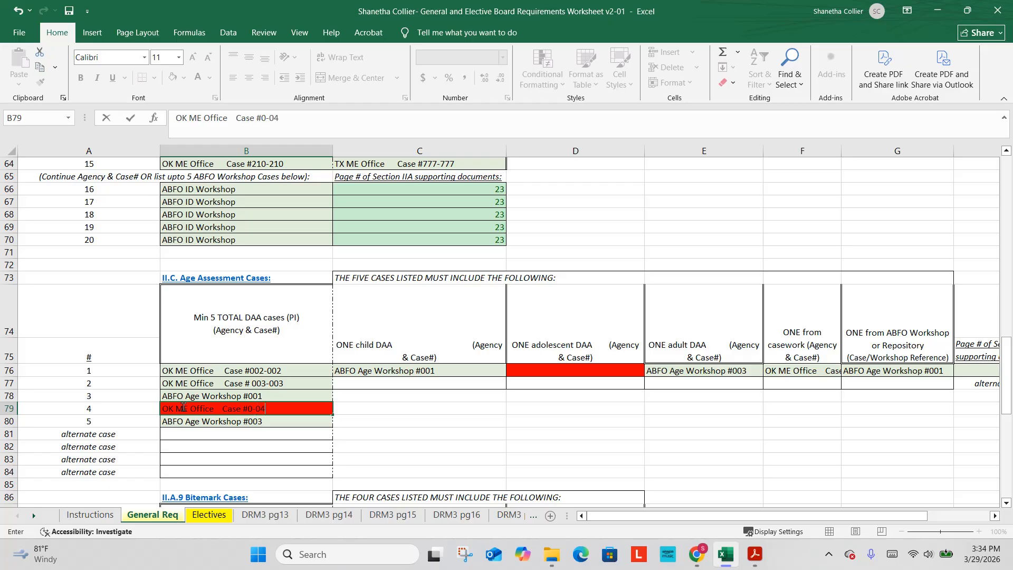
text(04)
text(4)
key(Return)
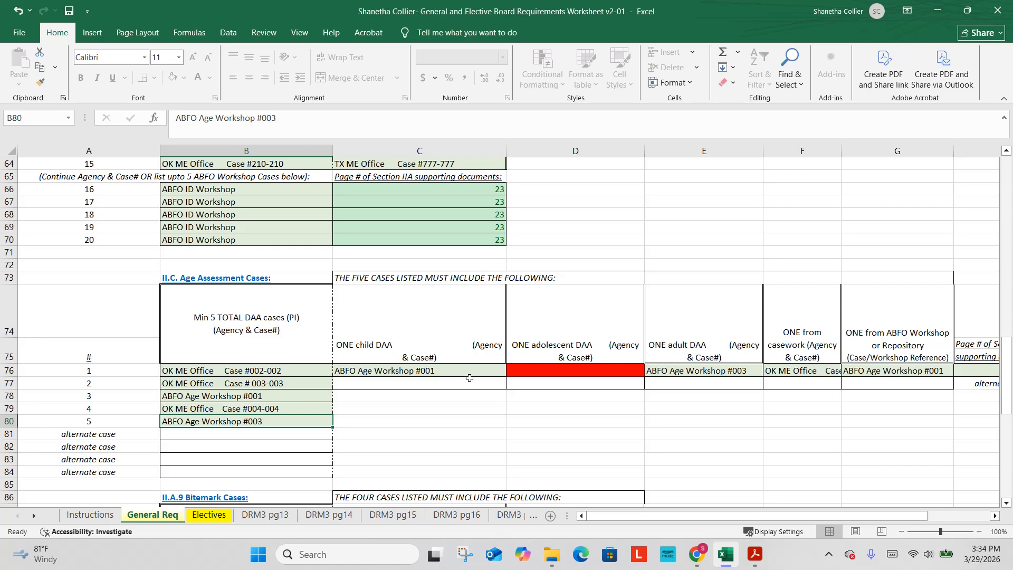
Type 'OK ME Office Case #004' into the empty adolescent DAA cell D76.
drag(533, 365, 534, 370)
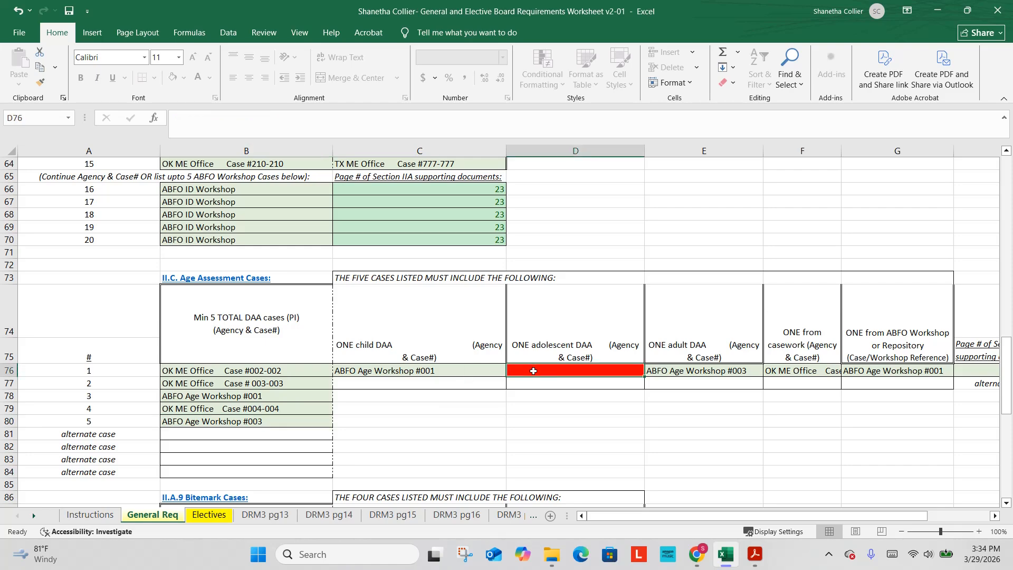
text(OK)
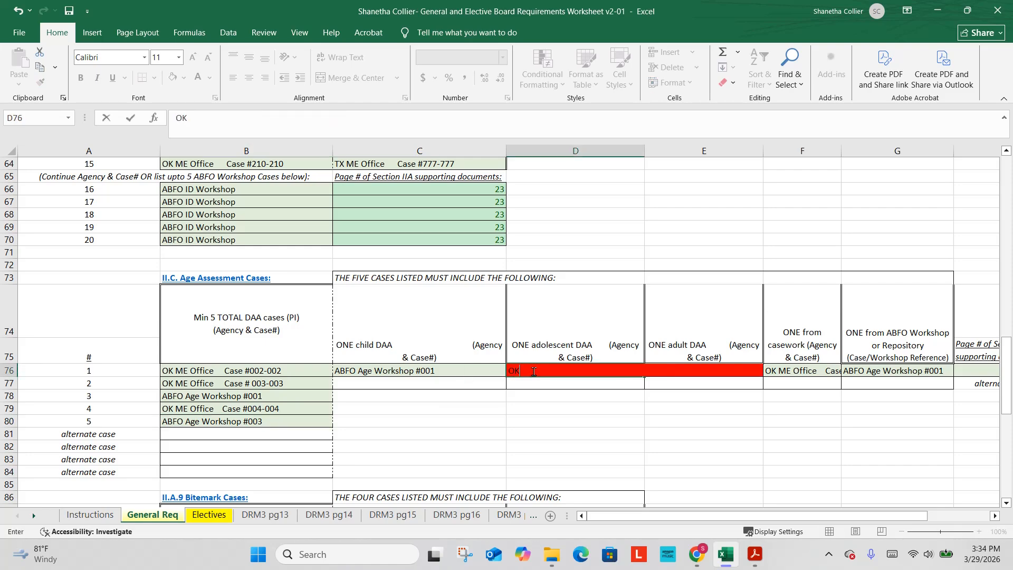
text( ME Office Case #004)
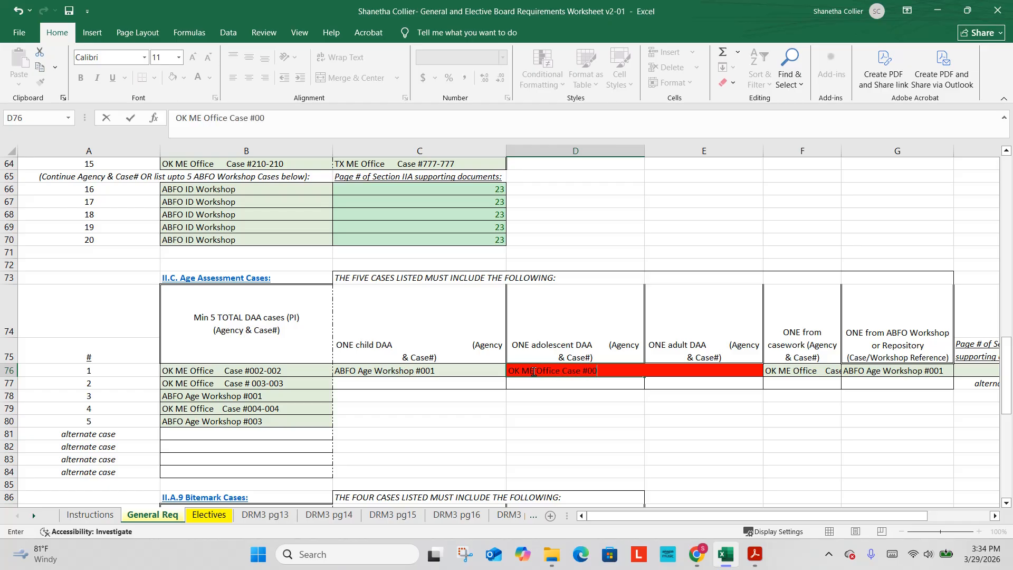
key(Return)
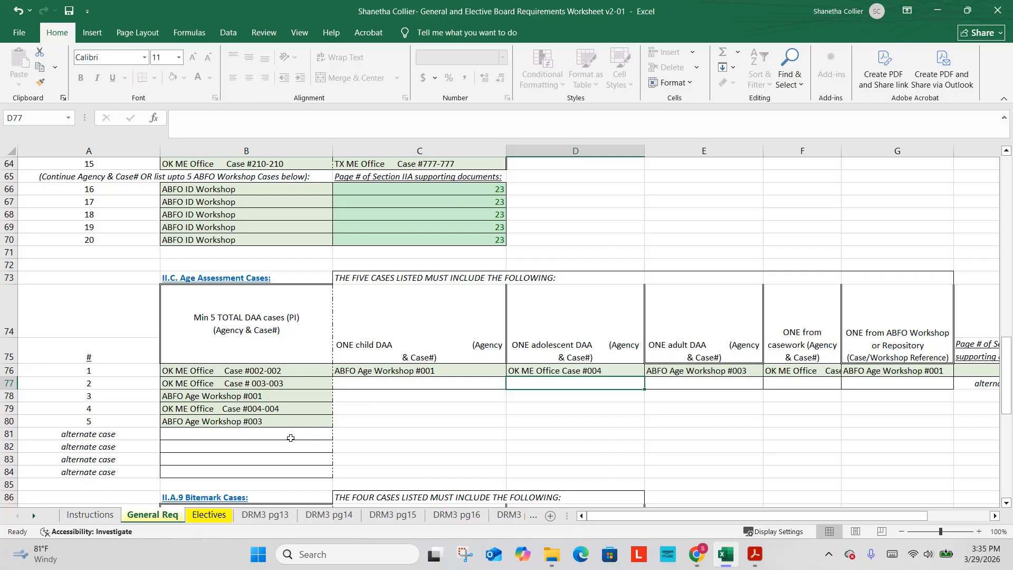
click(290, 438)
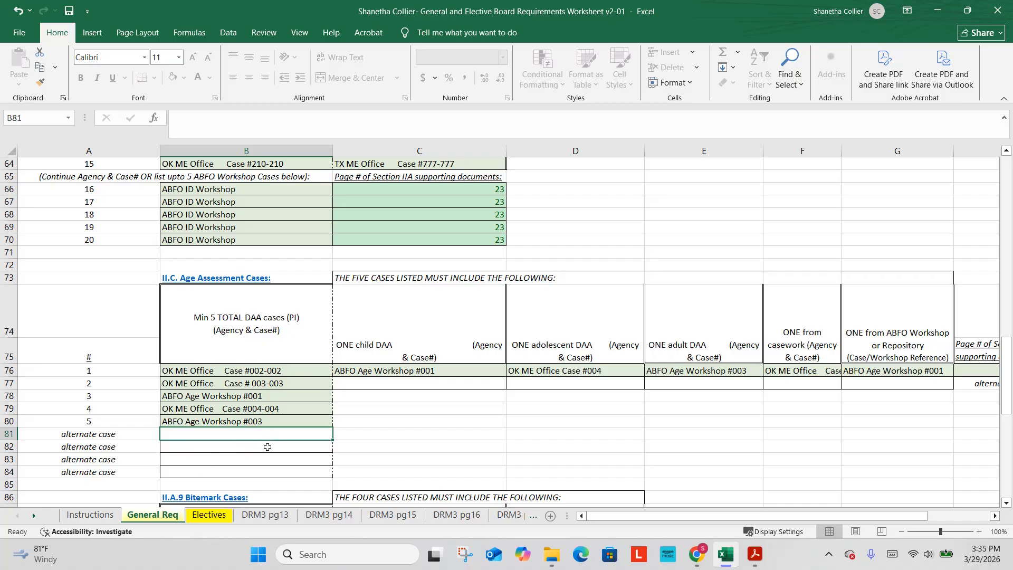
scroll(269, 465, down, 2)
scroll(274, 383, up, 2)
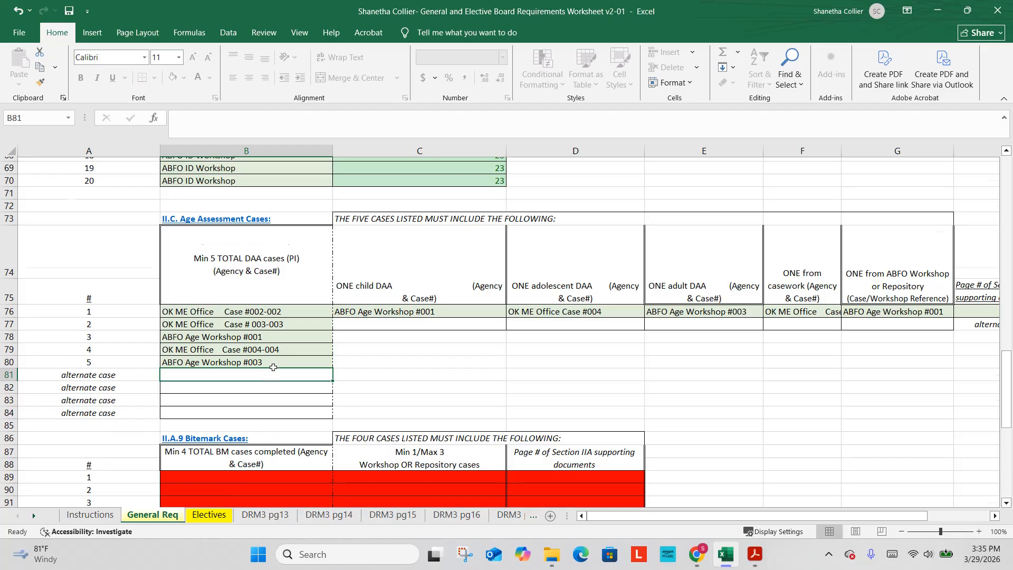
scroll(272, 371, down, 2)
scroll(270, 368, down, 2)
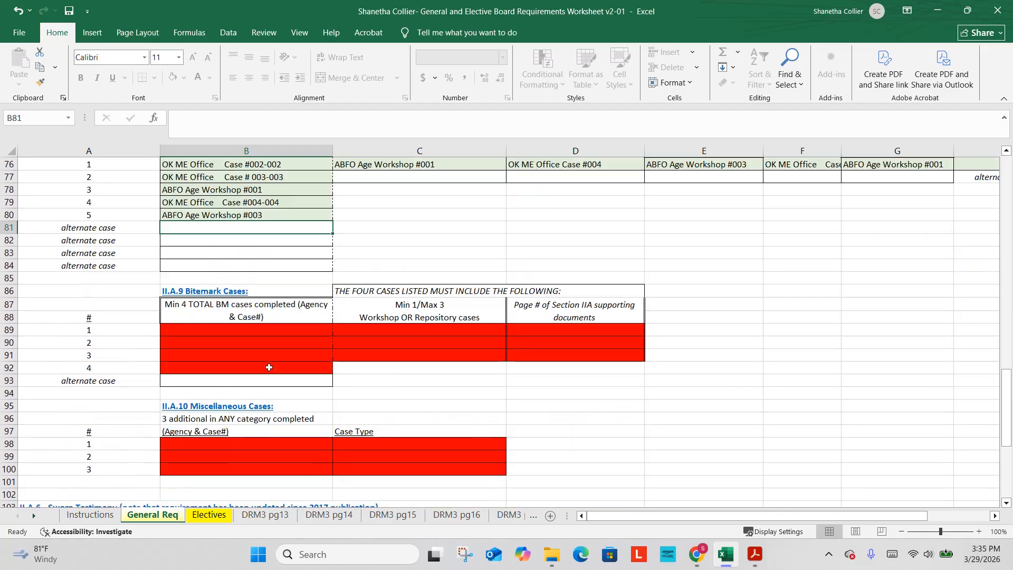
scroll(267, 369, down, 1)
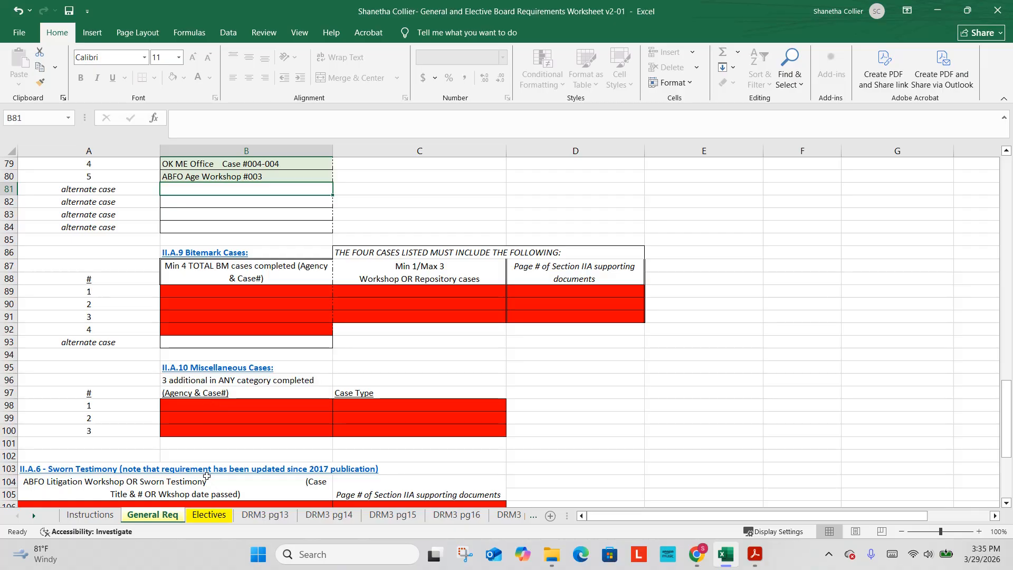
click(213, 519)
scroll(323, 345, down, 2)
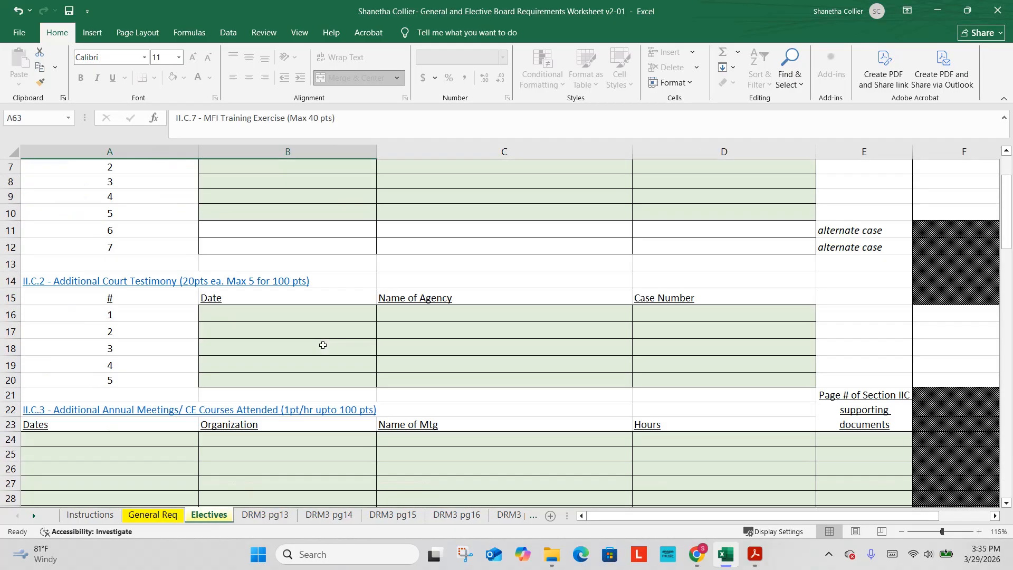
scroll(323, 345, up, 1)
scroll(323, 345, up, 1)
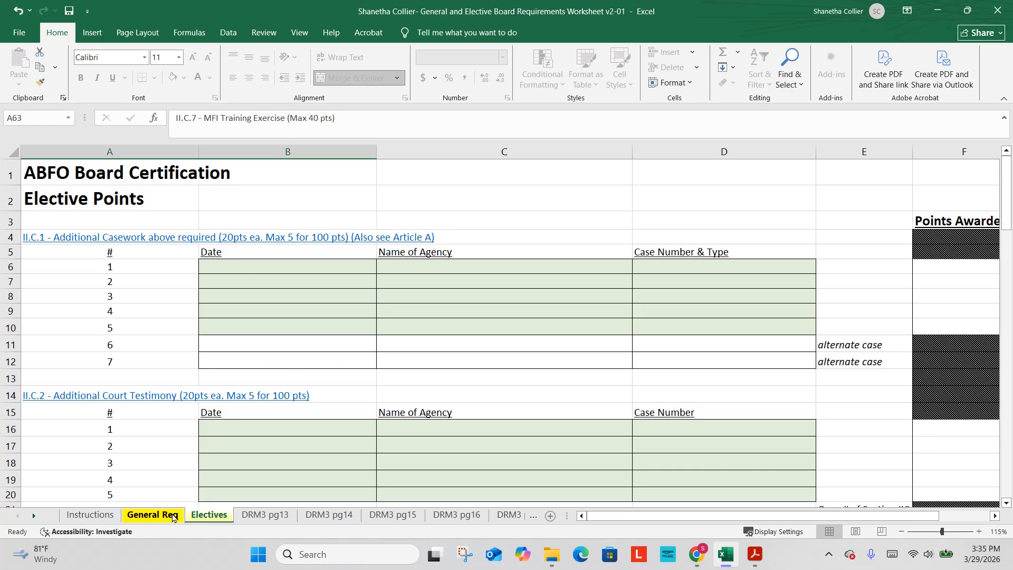
click(158, 515)
scroll(218, 374, up, 3)
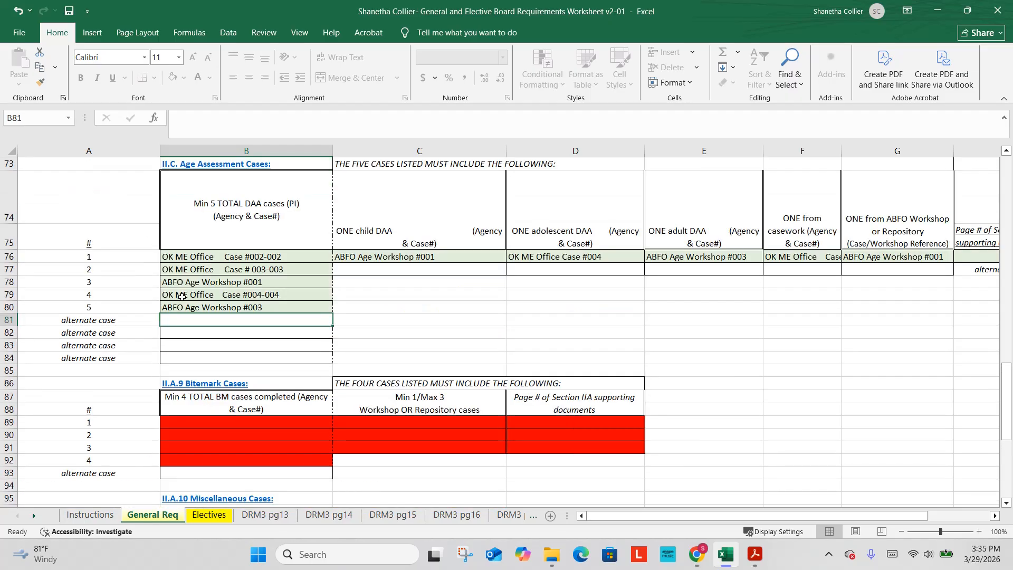
scroll(232, 442, down, 2)
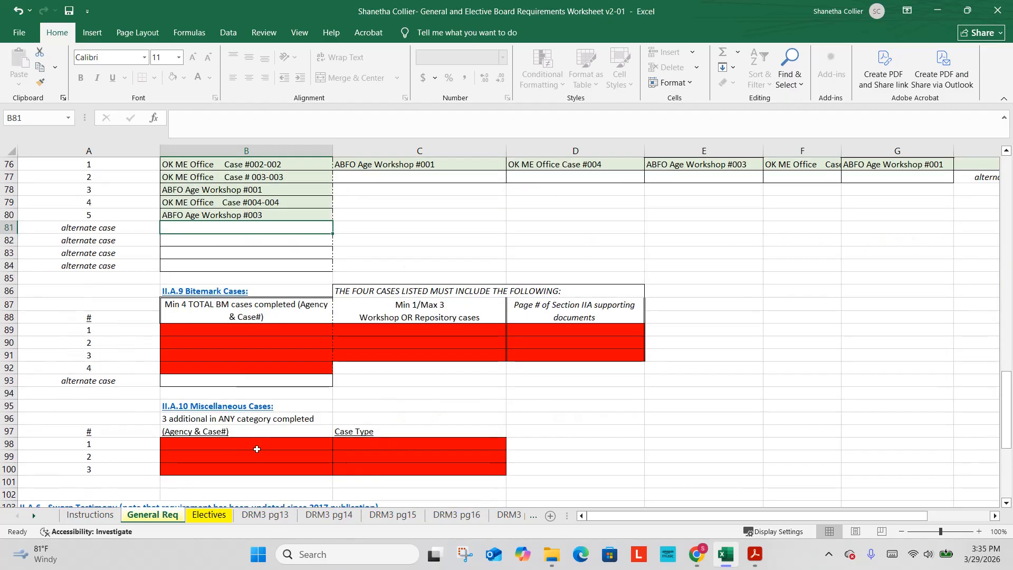
scroll(252, 430, up, 3)
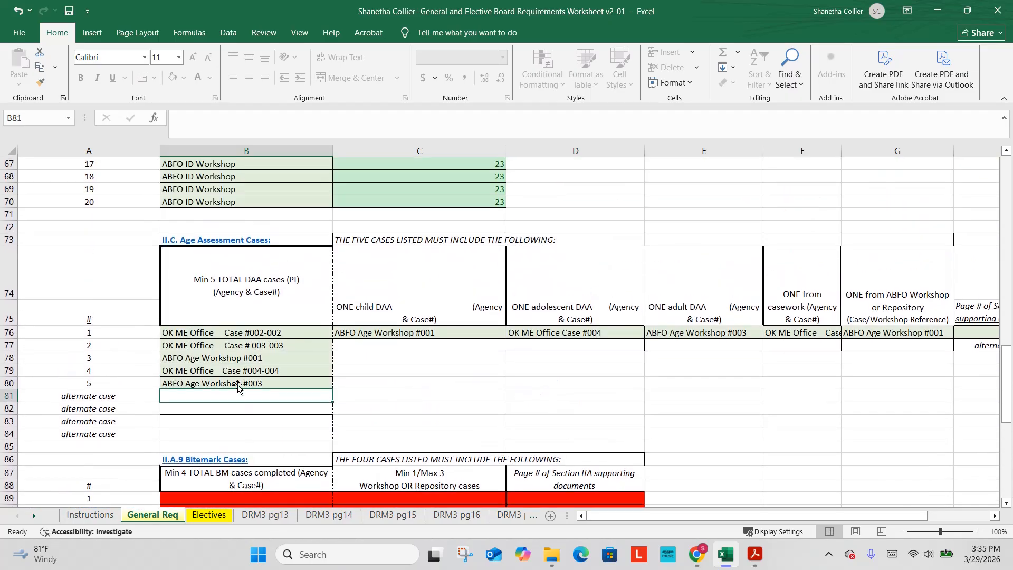
scroll(239, 358, up, 1)
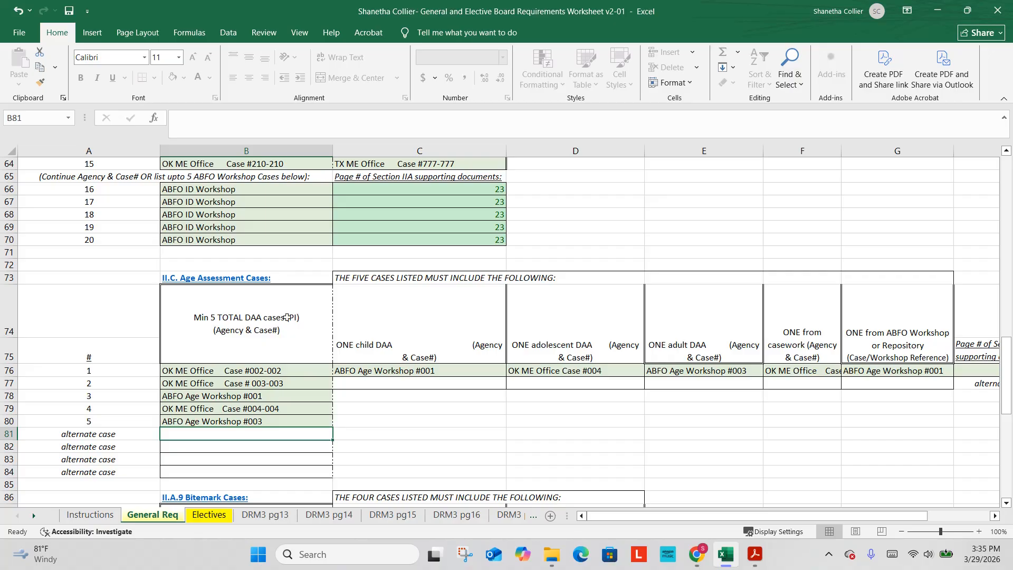
scroll(264, 270, up, 1)
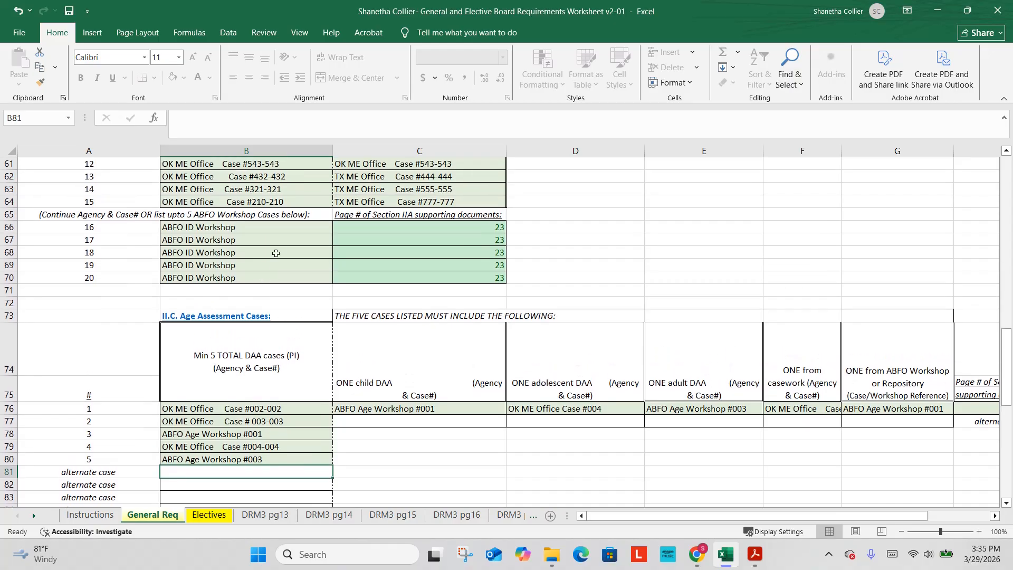
scroll(279, 253, up, 2)
scroll(268, 301, down, 2)
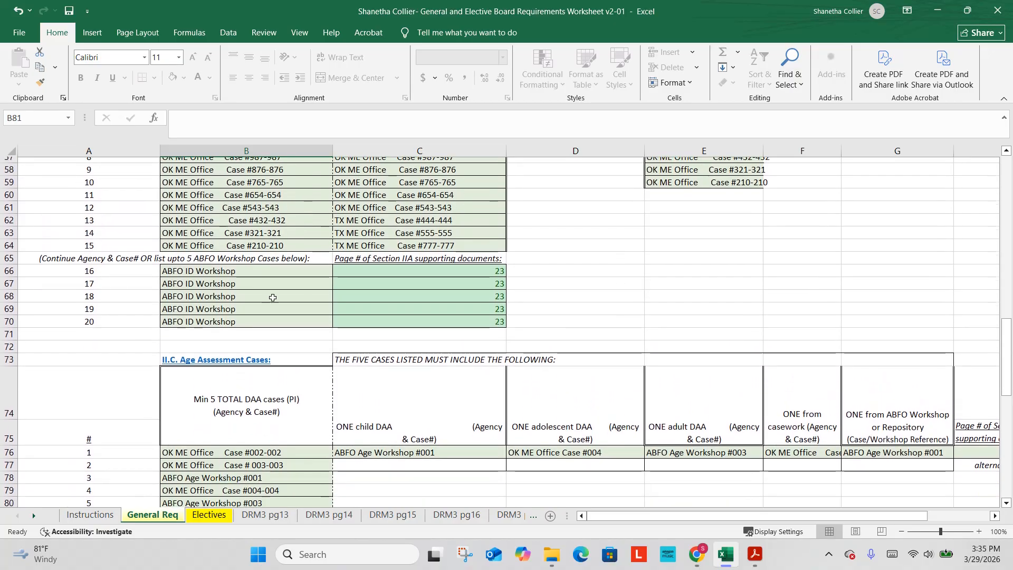
scroll(268, 301, down, 2)
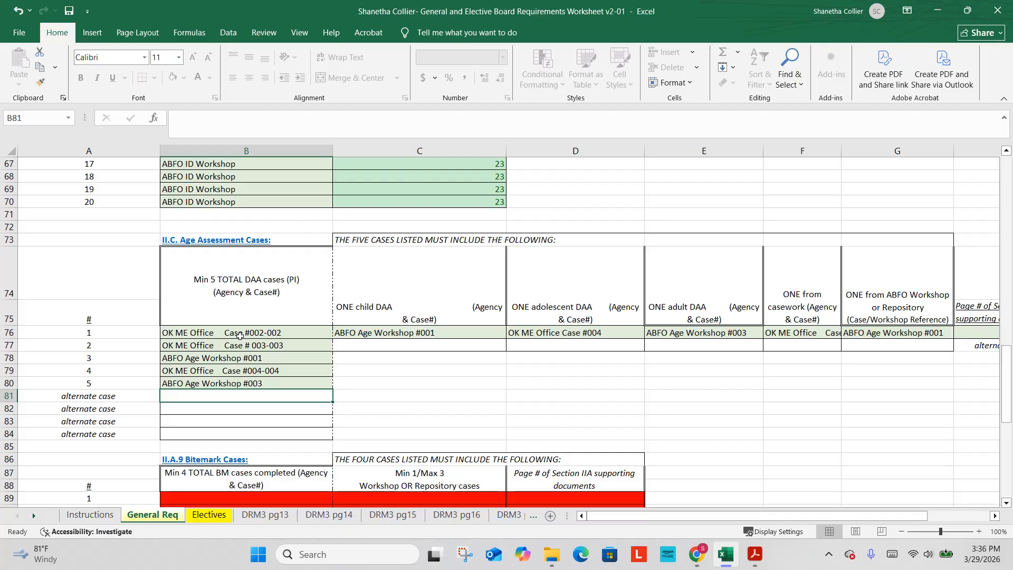
scroll(240, 335, down, 1)
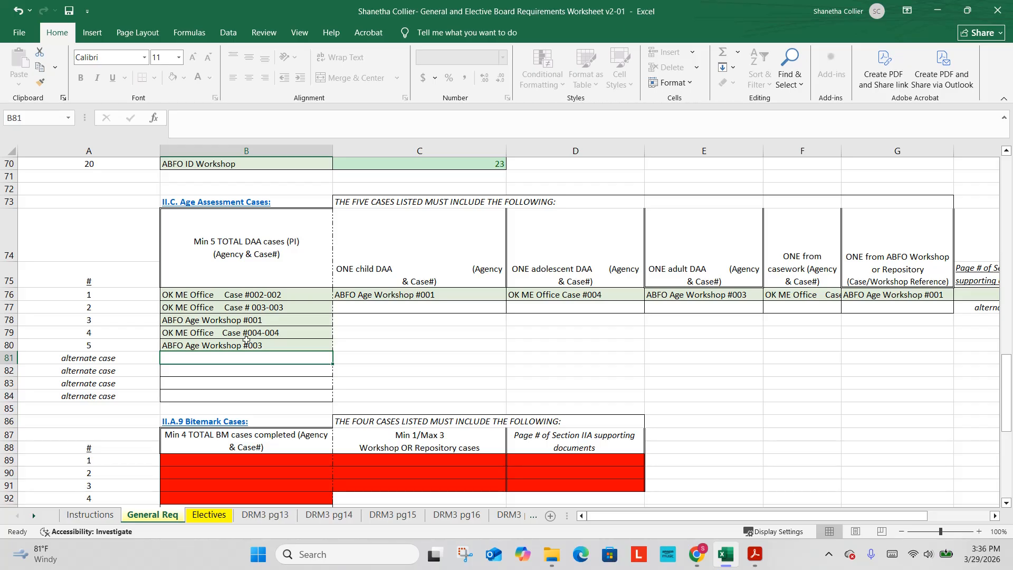
scroll(246, 340, down, 2)
scroll(259, 354, down, 1)
scroll(275, 366, up, 1)
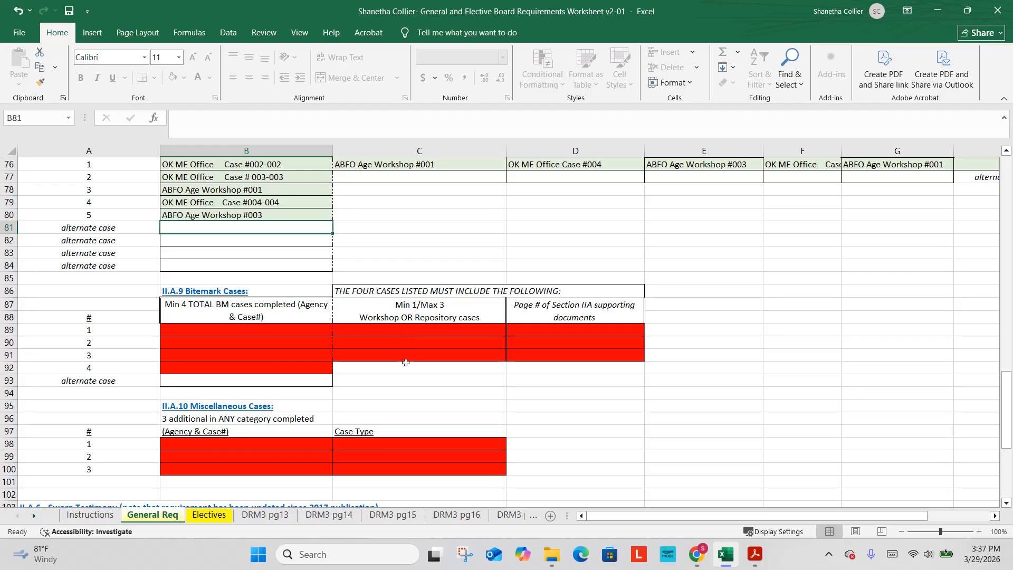
Enter 'OK ME Office Case #900-900' and 'OK ME Office Case #800-800' in B89 and B90.
scroll(385, 340, down, 1)
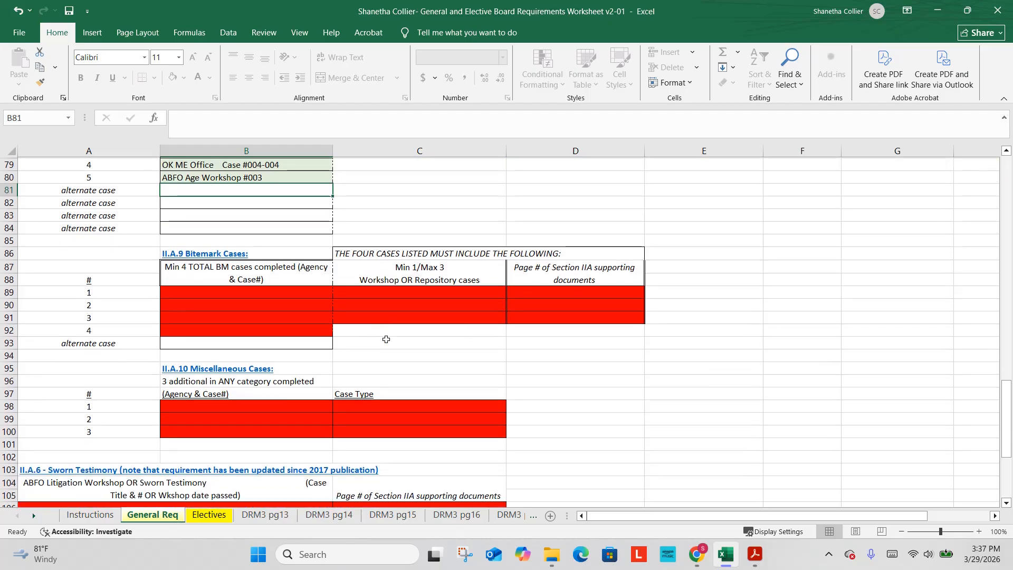
scroll(386, 340, up, 1)
click(278, 331)
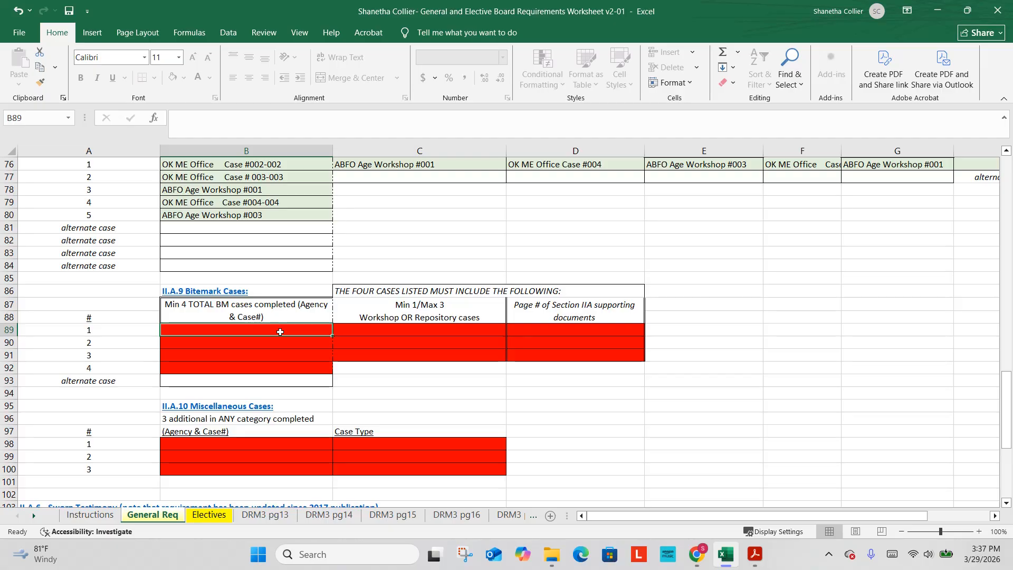
text(OK )
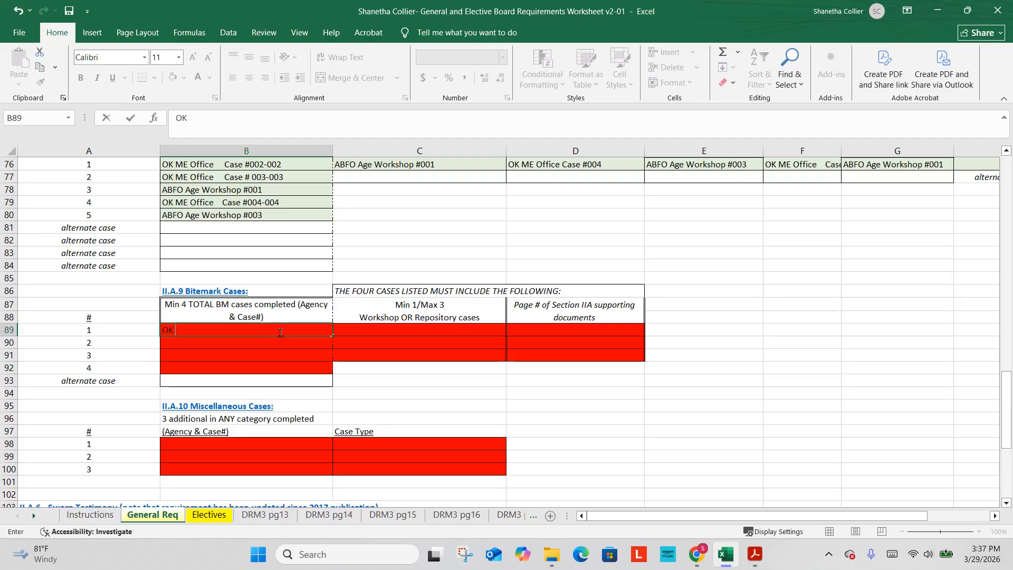
text(  ME Office     Case)
key(BackSpace)
text(+005-0)
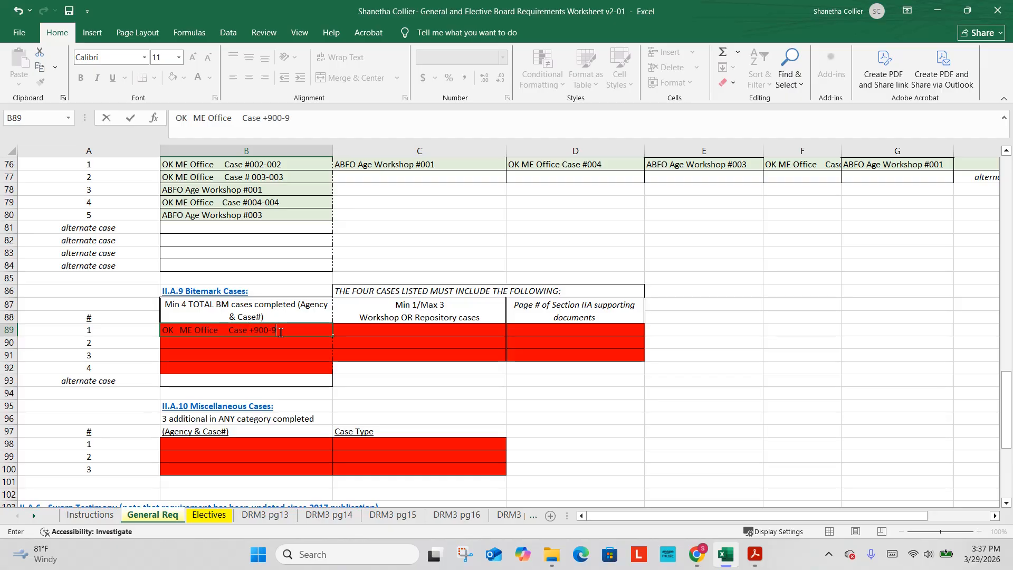
key(BackSpace)
key(BackSpace)
key(BackSpace)
key(BackSpace)
key(BackSpace)
text(#900-900)
key(Return)
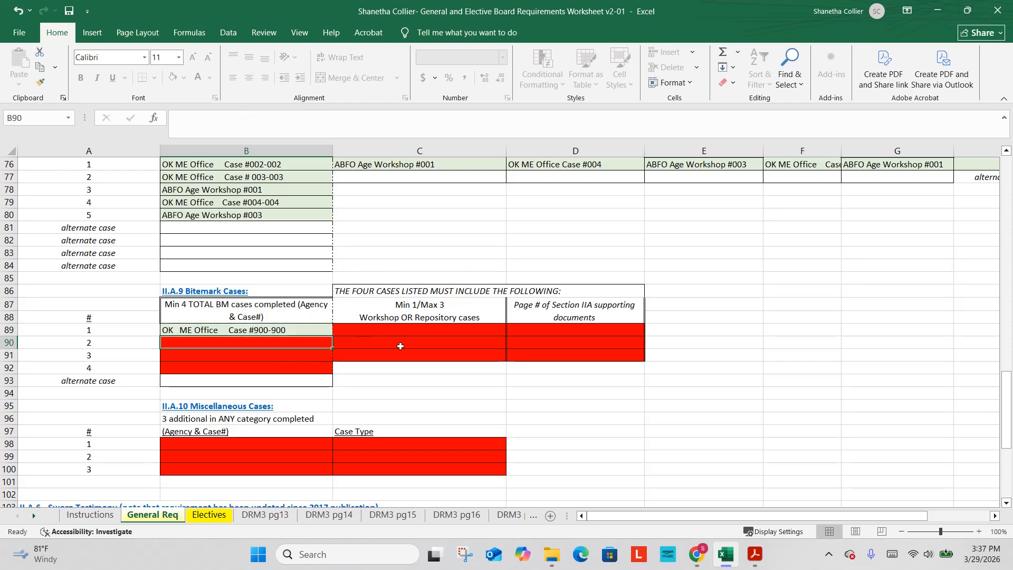
text(O)
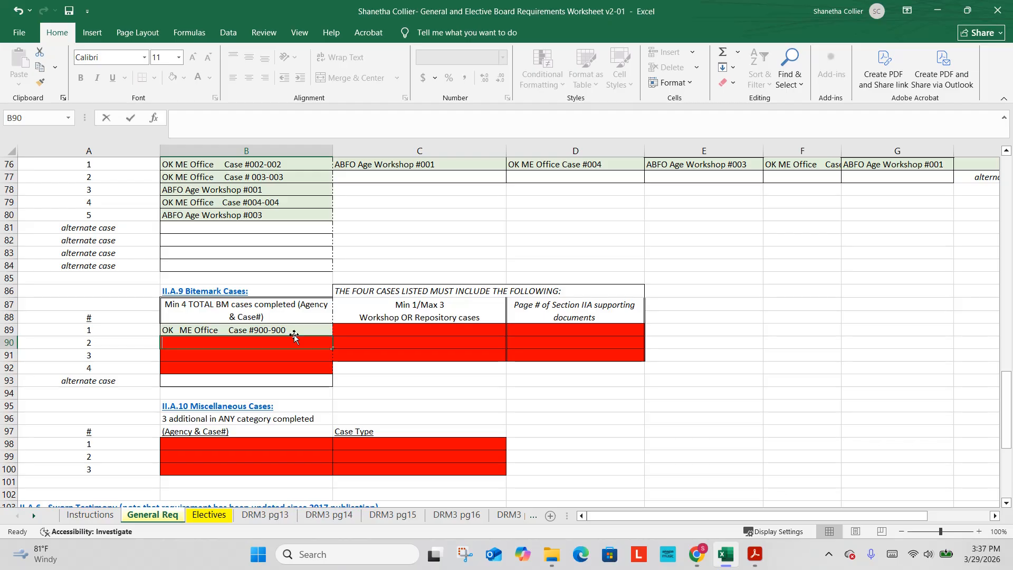
text(K  ME)
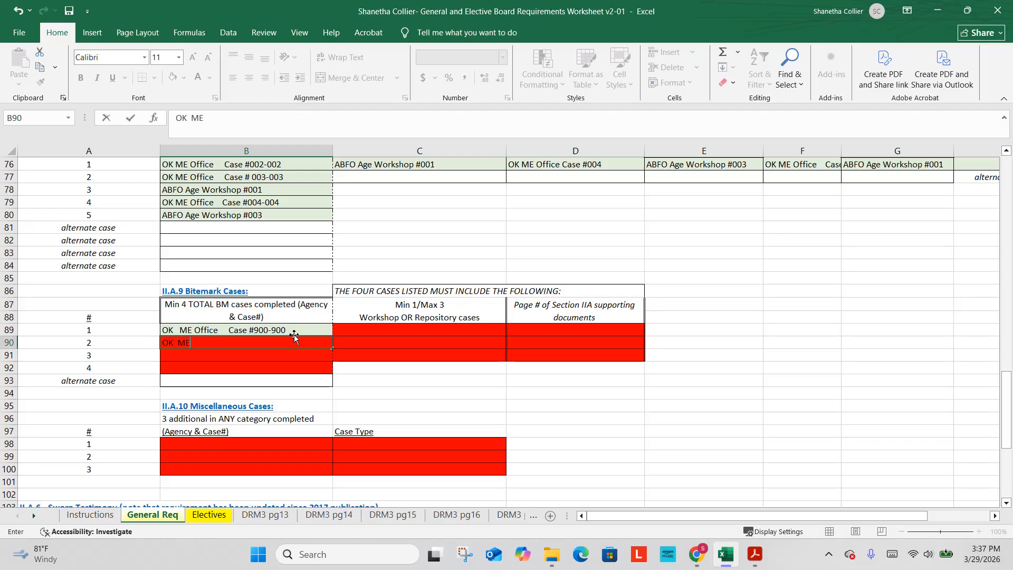
text( Office    Case #8008)
key(BackSpace)
text(-800)
key(Return)
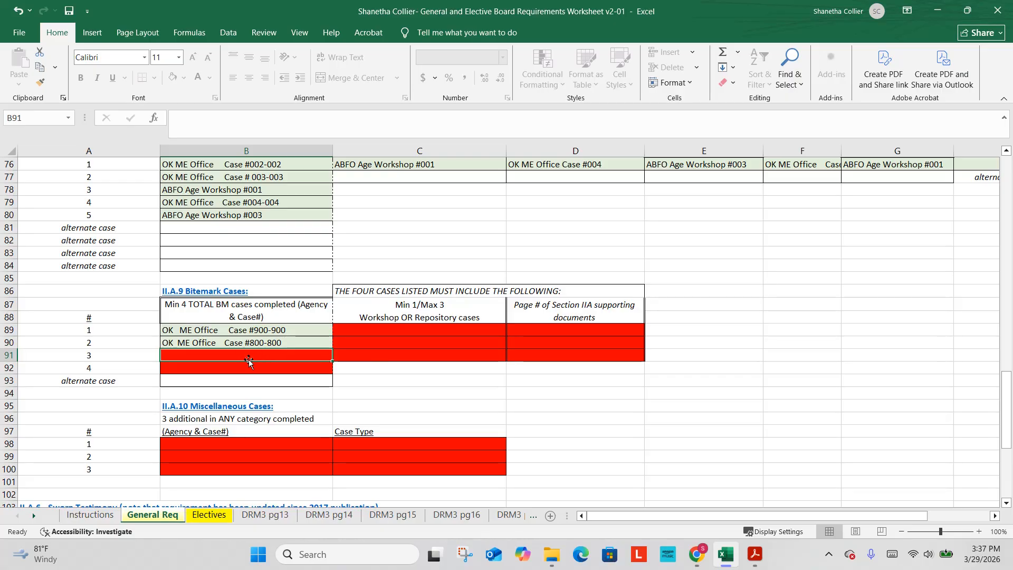
Add 'ABFO Workshop #001' and 'ABFO Workshop #002' in B91 and B92.
text(ABFO Work)
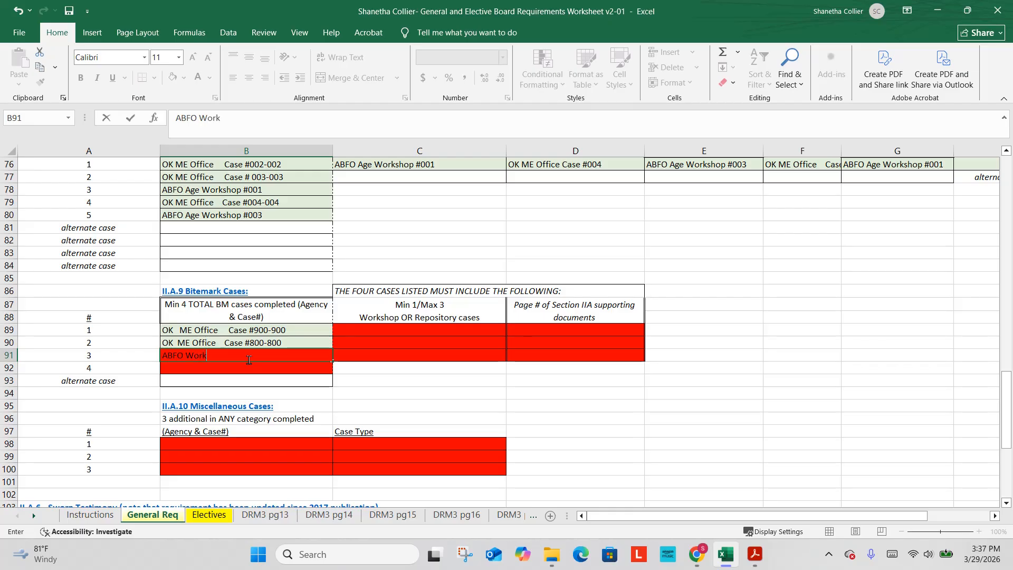
text(shop  #001)
key(Return)
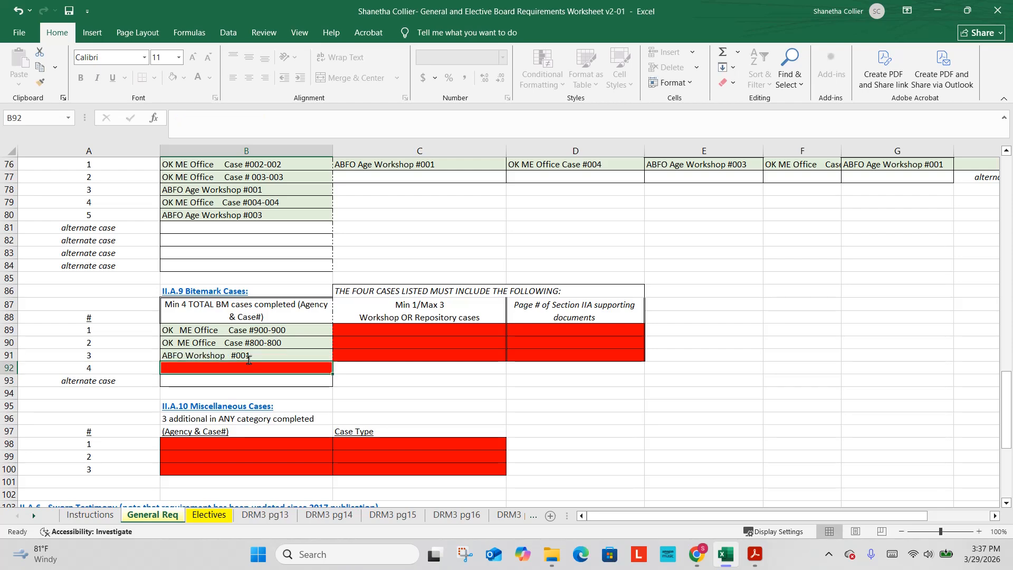
text(ABFO Workshop)
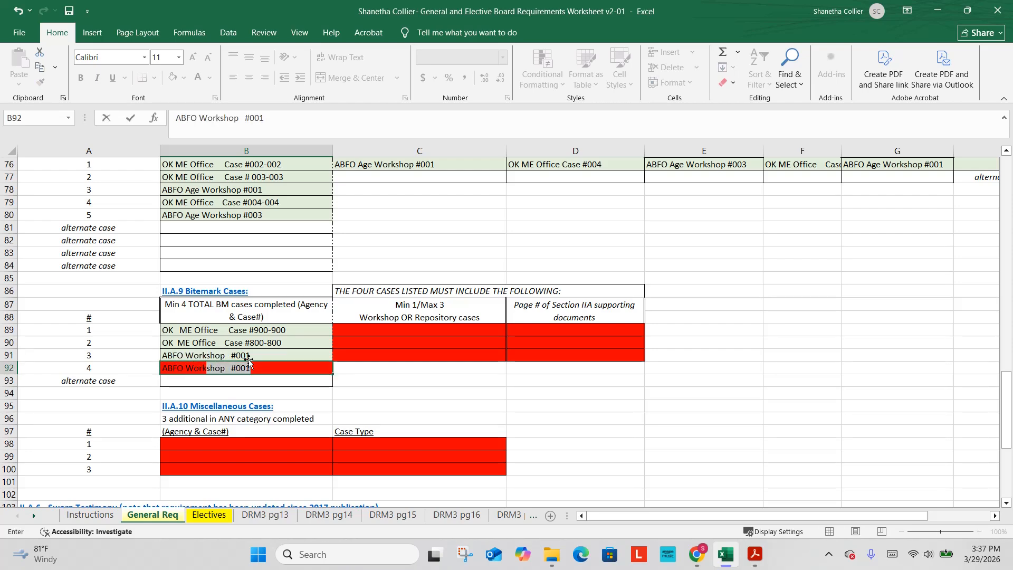
text(  #002)
key(Return)
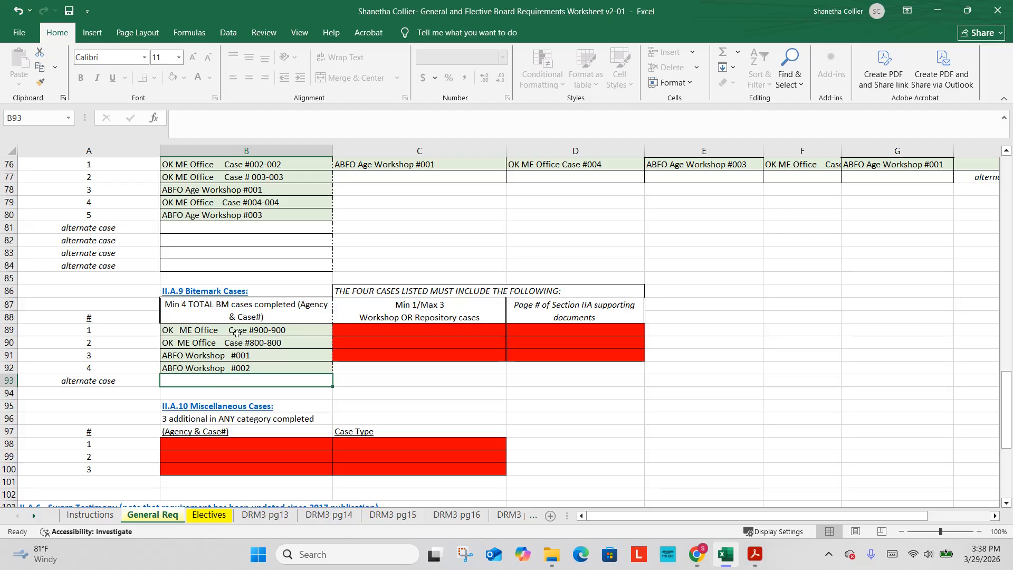
Put 'ABFO Workshop #001' in C89 and clear the unwanted AutoComplete entry from C90.
click(412, 330)
text(ABFO)
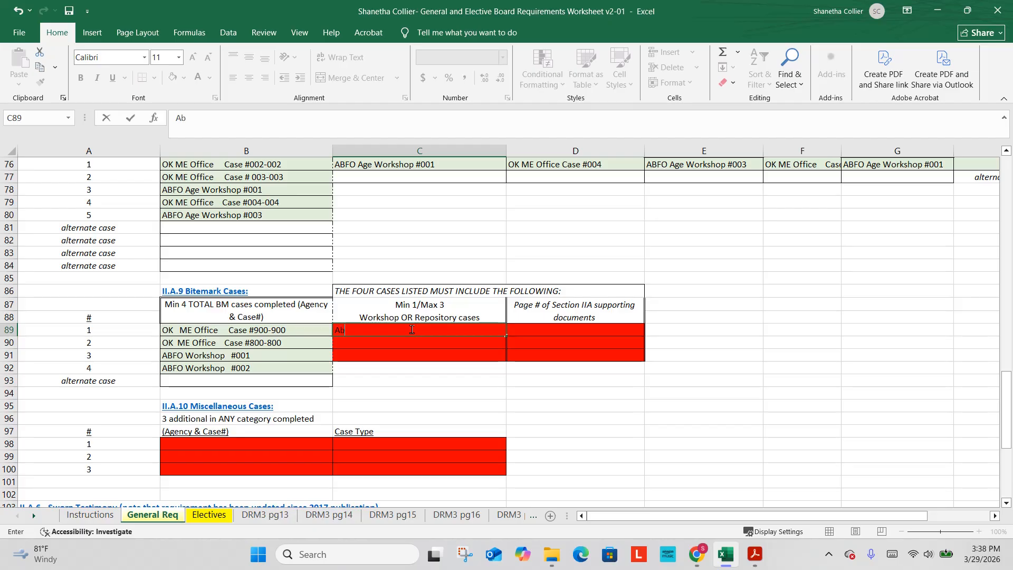
text( Workshop #001)
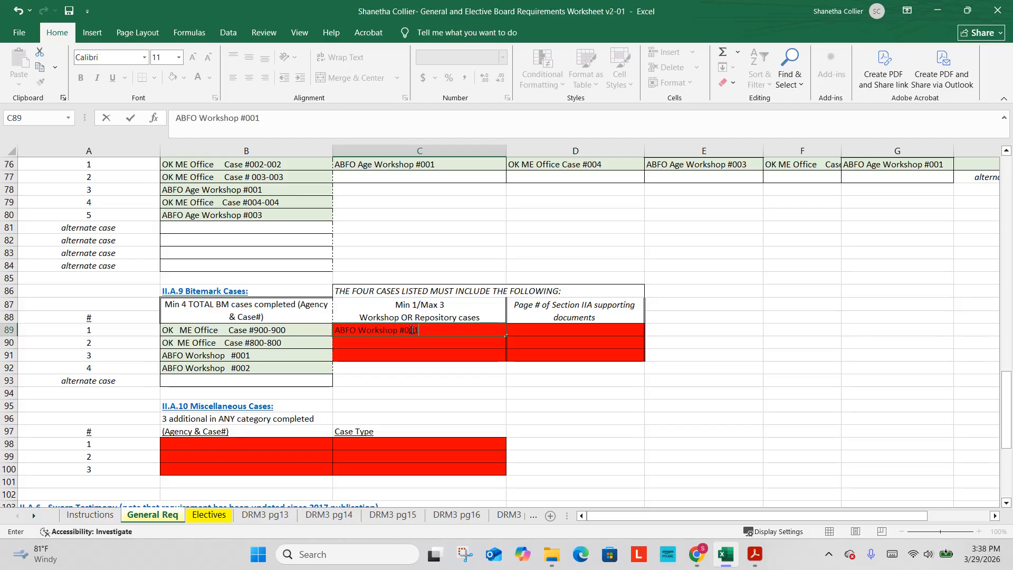
key(Return)
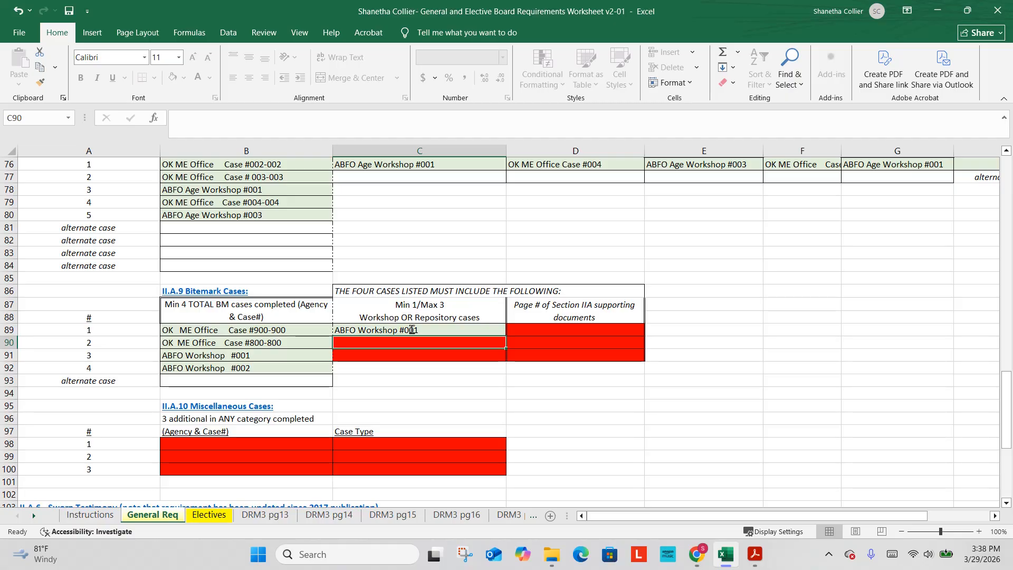
text(A)
key(BackSpace)
key(BackSpace)
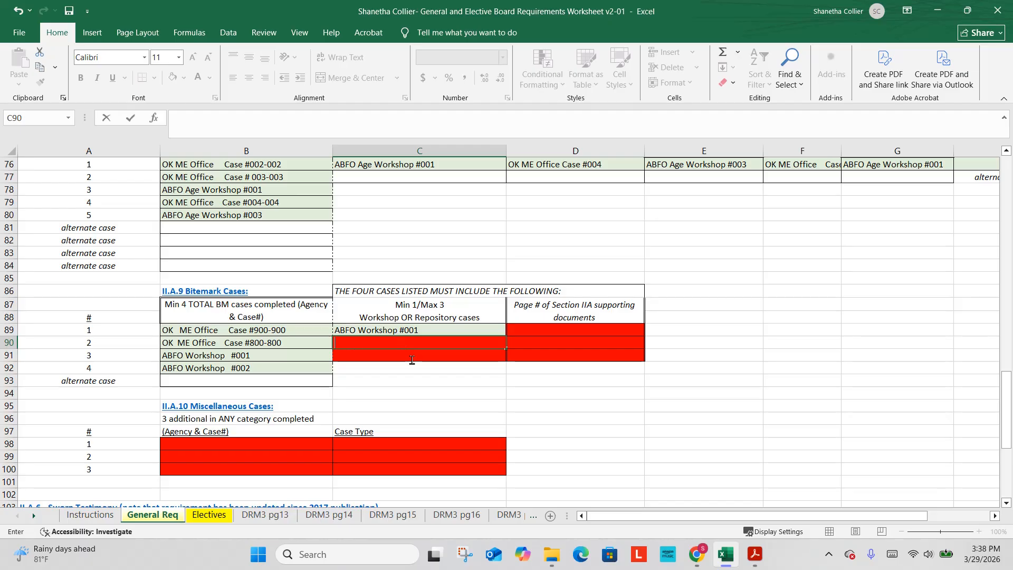
click(475, 330)
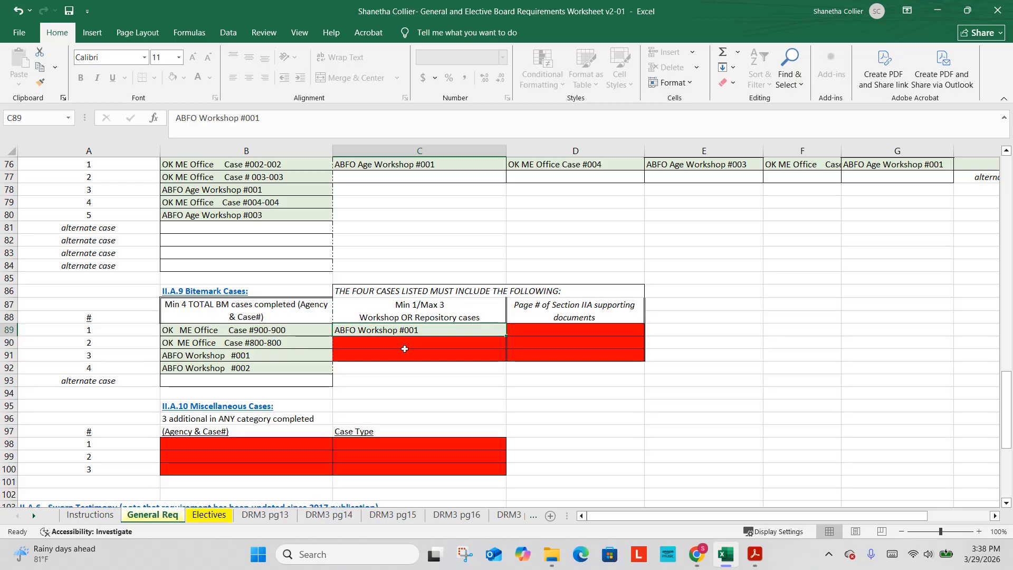
click(545, 329)
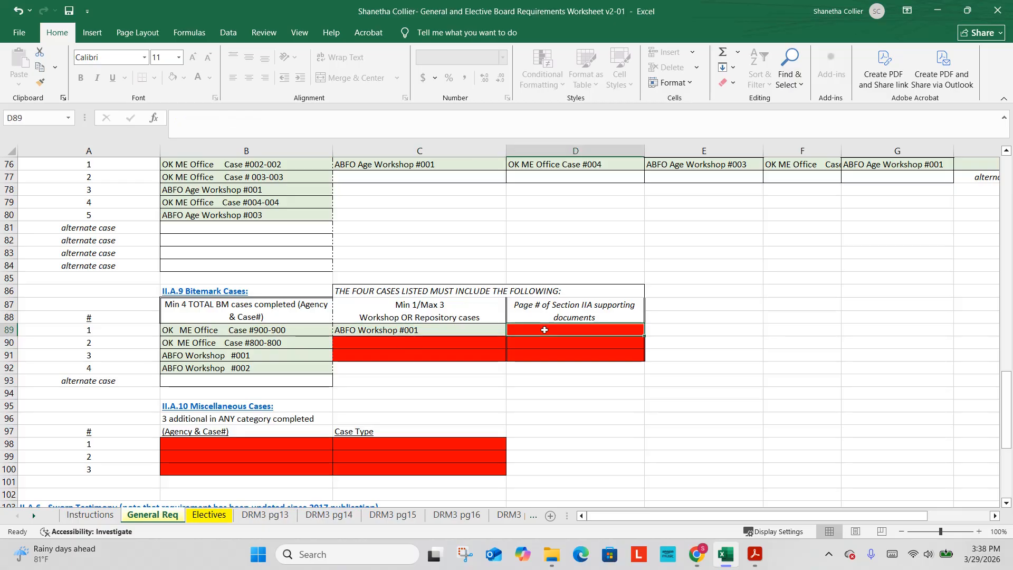
Scroll the supporting-documents PDF to the February 26, 2022 ABFO Bitemark Workshop letter on page 12.
click(755, 554)
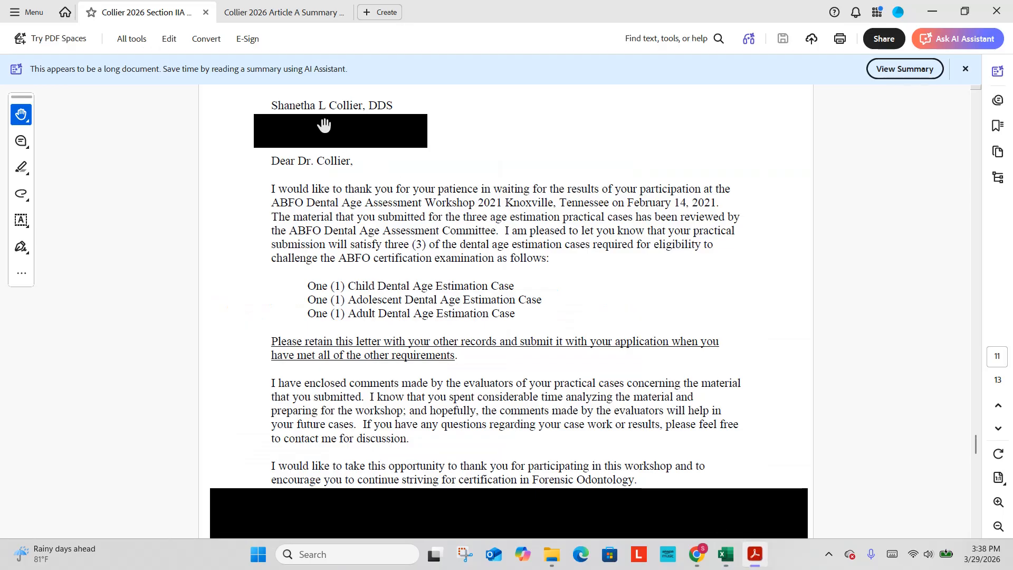
scroll(536, 346, down, 3)
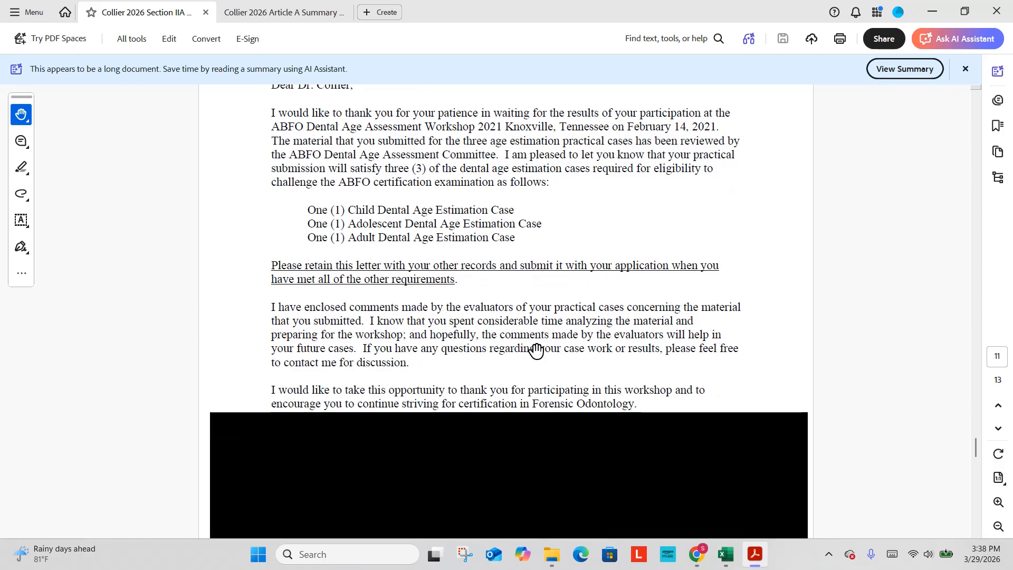
scroll(536, 351, down, 8)
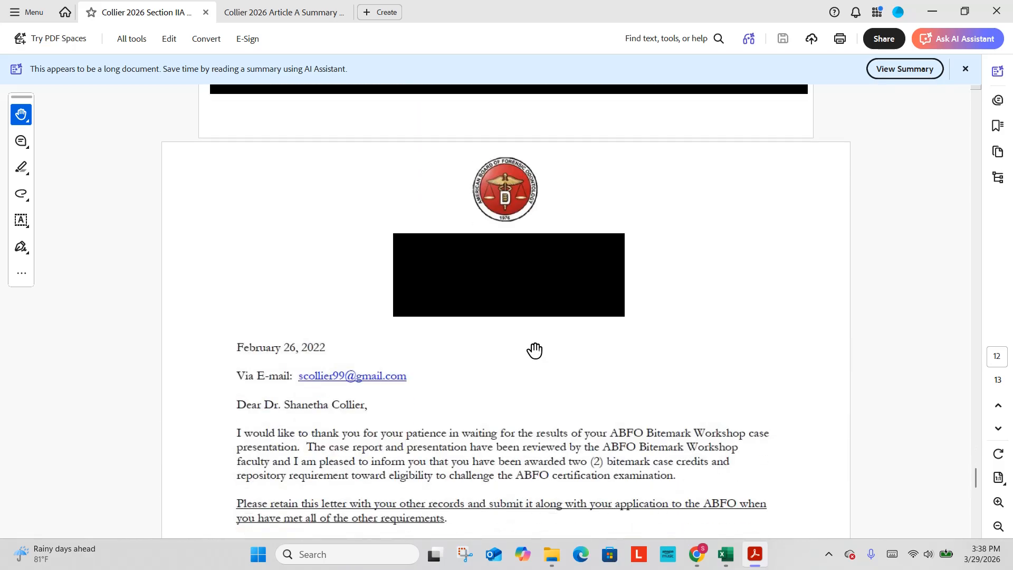
scroll(535, 350, down, 3)
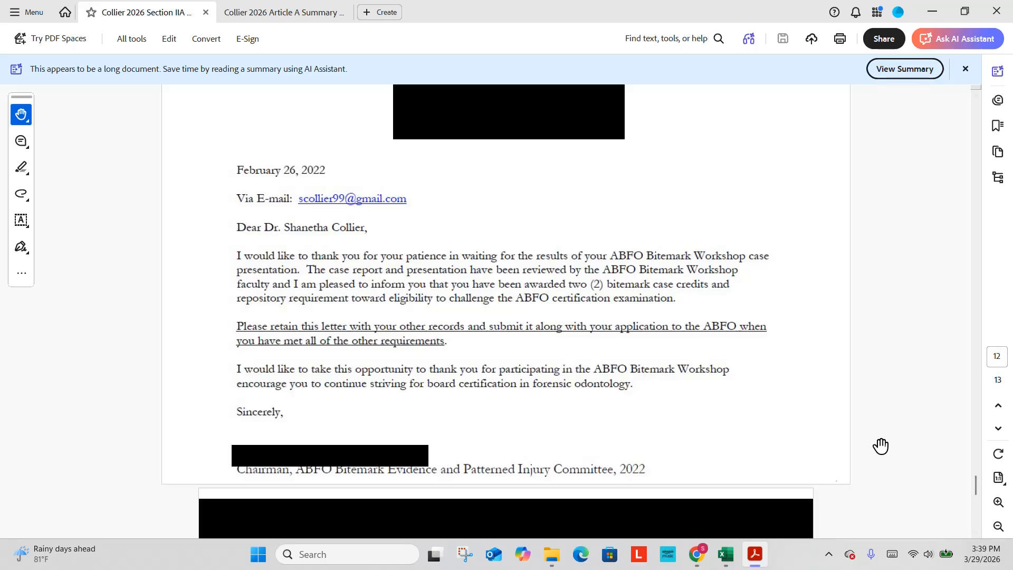
Enter page 12 in D89 beside the first bitemark workshop case.
click(726, 554)
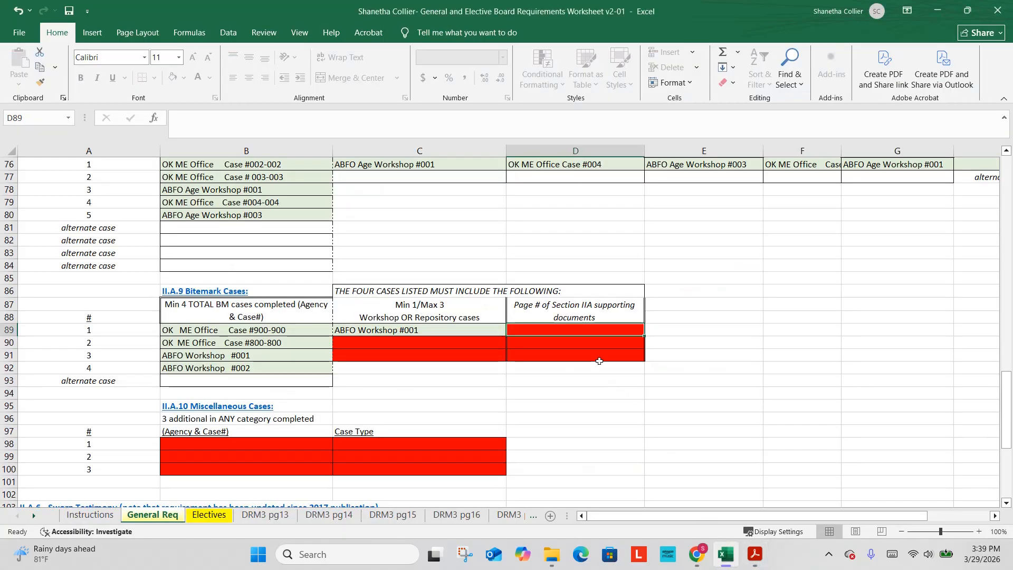
text(12)
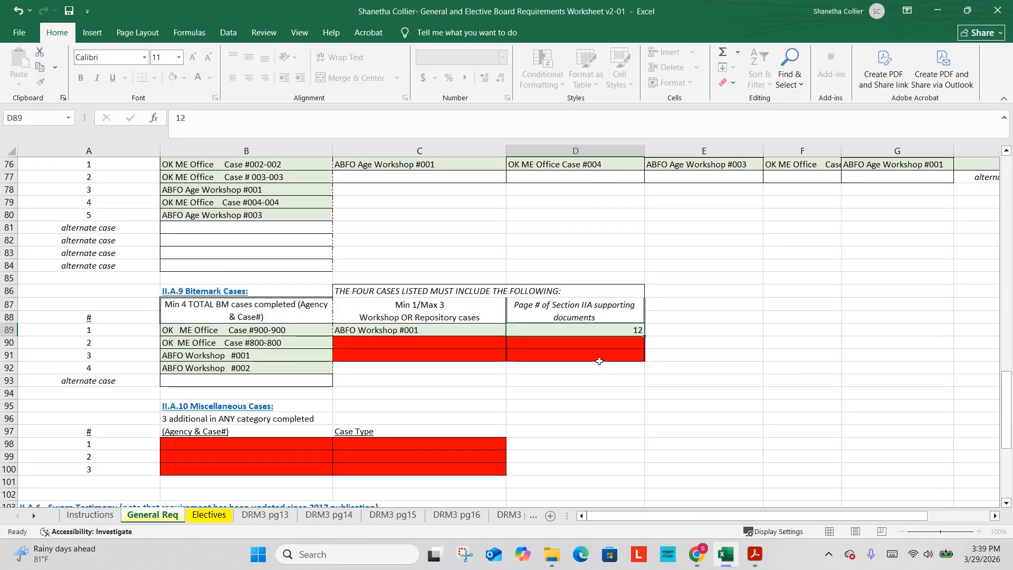
key(Return)
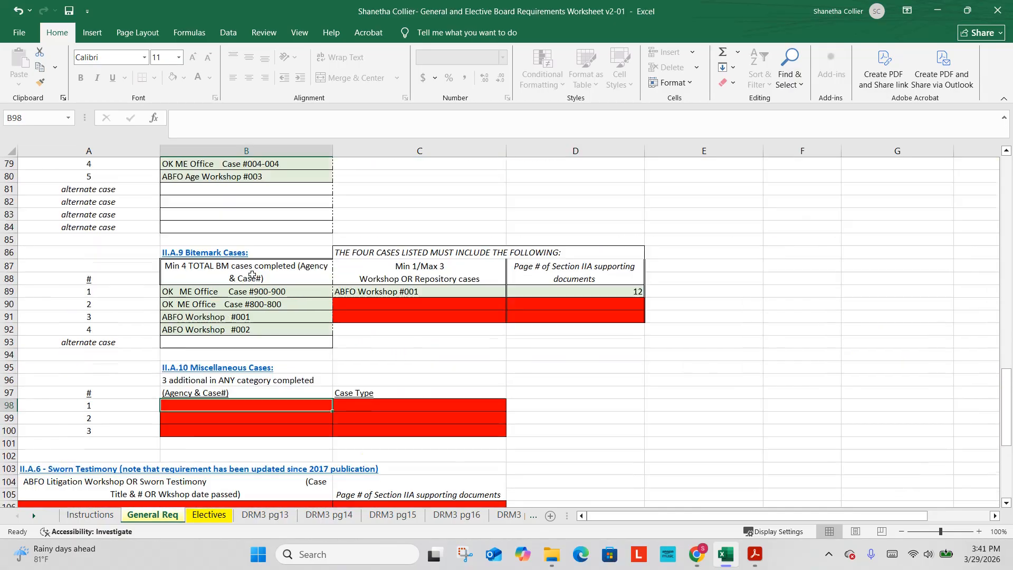
scroll(254, 280, down, 3)
click(254, 288)
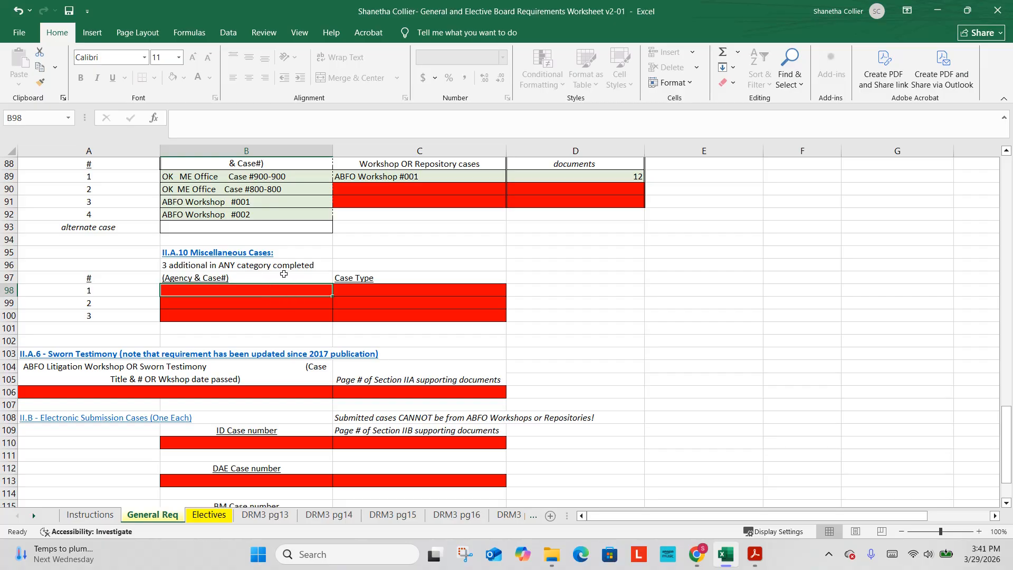
scroll(284, 273, up, 8)
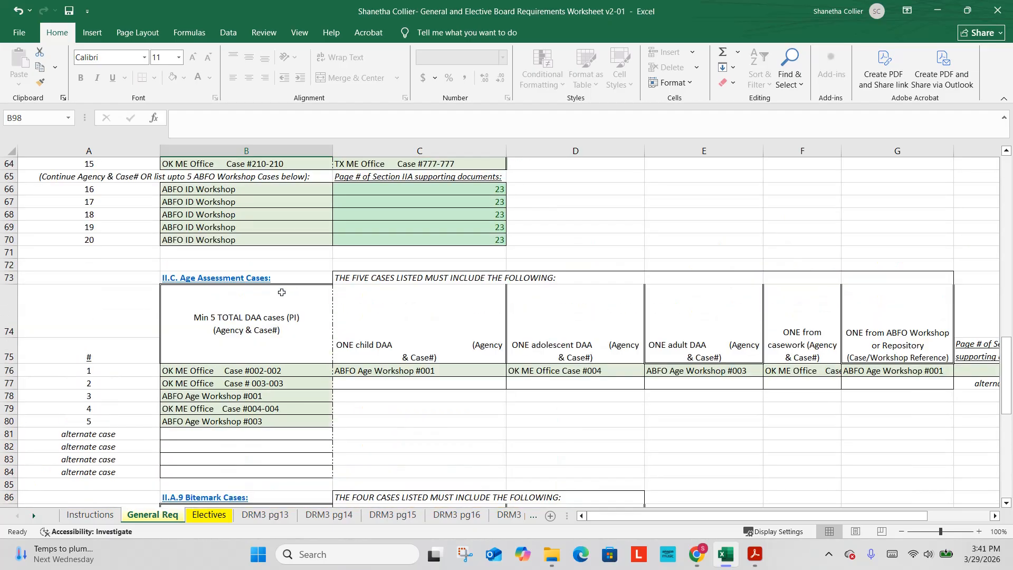
scroll(282, 292, up, 6)
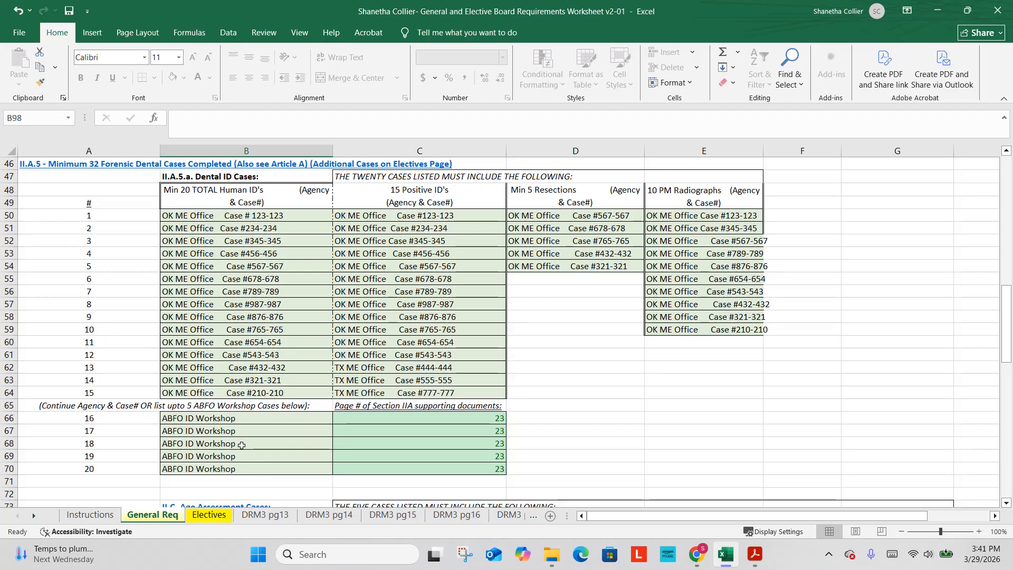
scroll(243, 435, down, 2)
scroll(243, 434, down, 13)
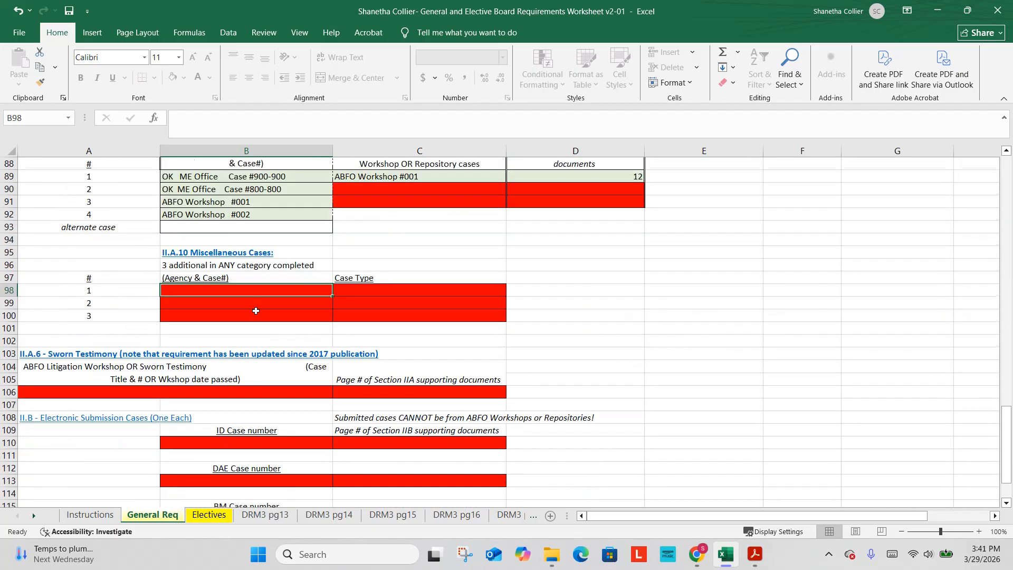
scroll(243, 374, up, 3)
scroll(243, 374, up, 5)
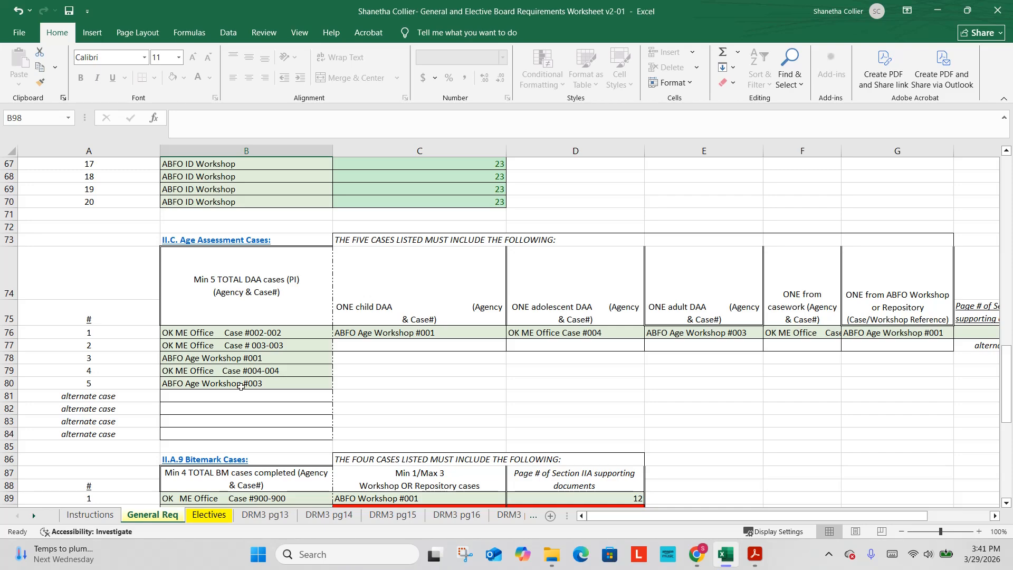
scroll(240, 383, down, 4)
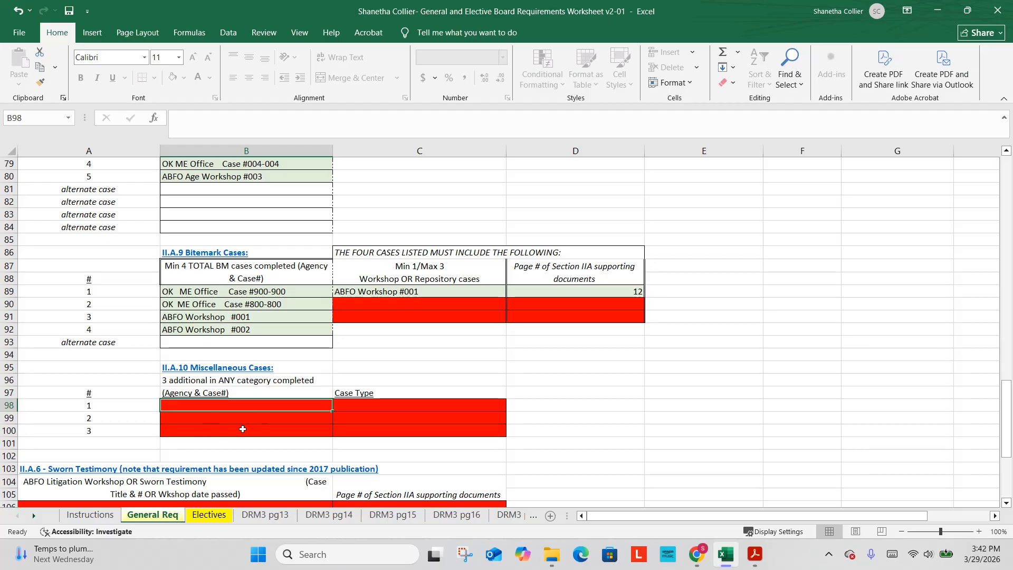
scroll(242, 429, up, 8)
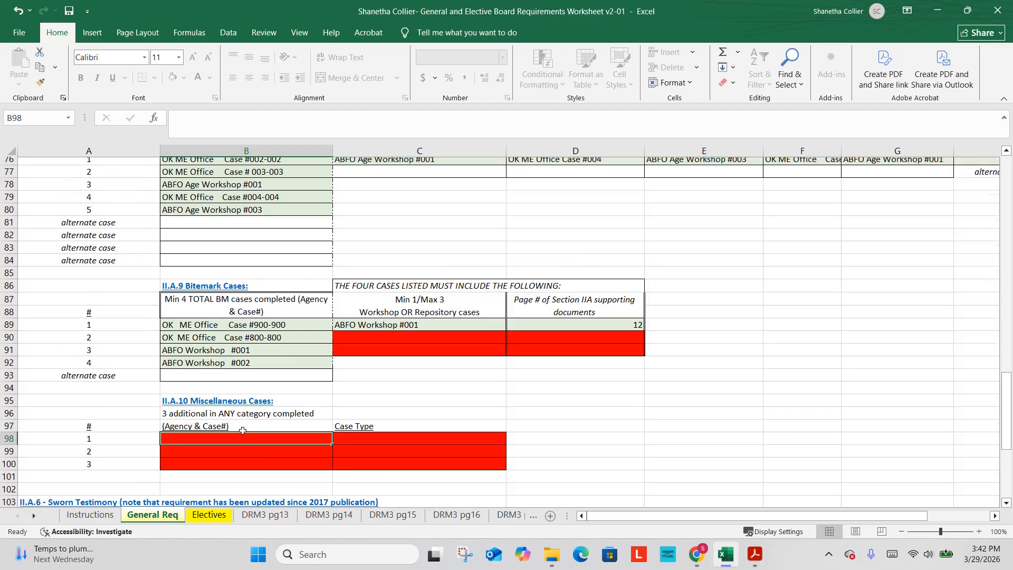
scroll(242, 431, up, 4)
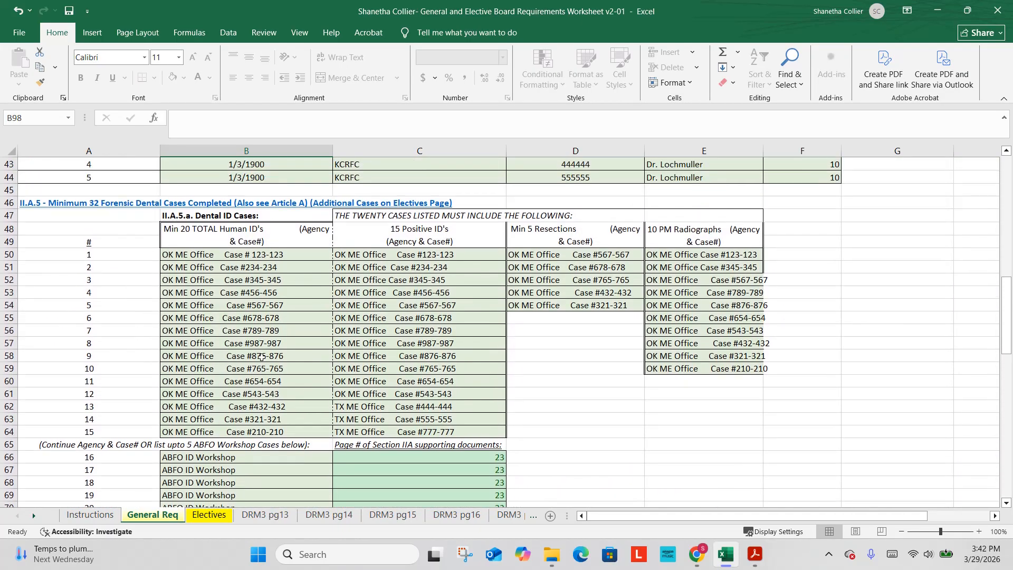
scroll(258, 437, down, 1)
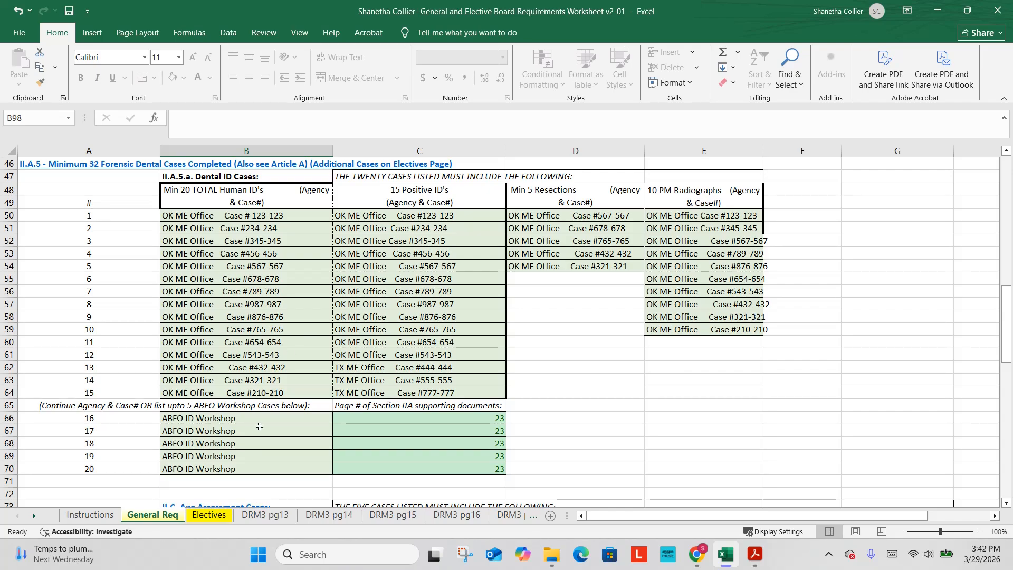
scroll(389, 372, down, 12)
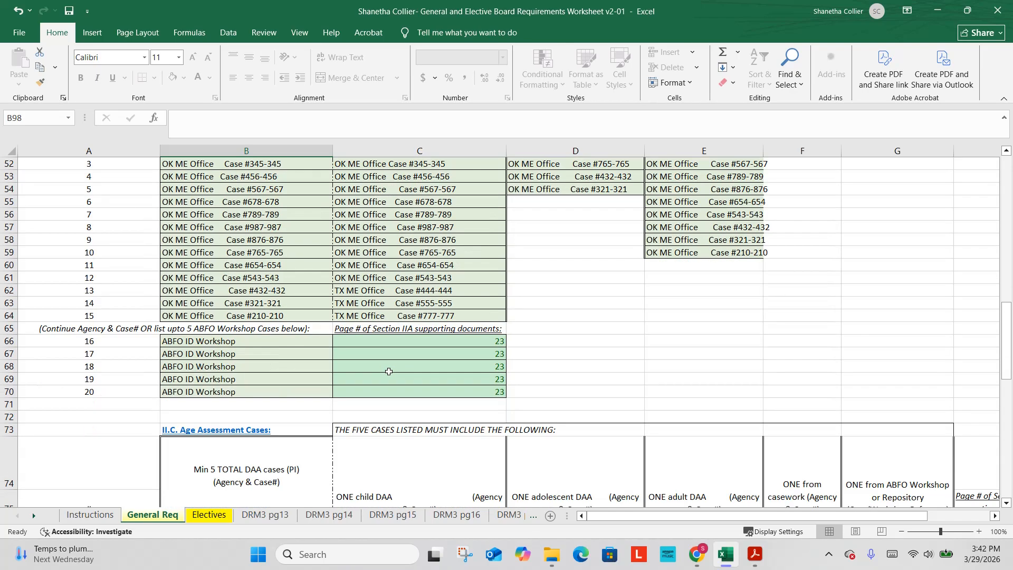
Enter TX ME Office Case #444-444, Case # 555-555 and Case #777-777 in B98–B100.
scroll(347, 384, down, 1)
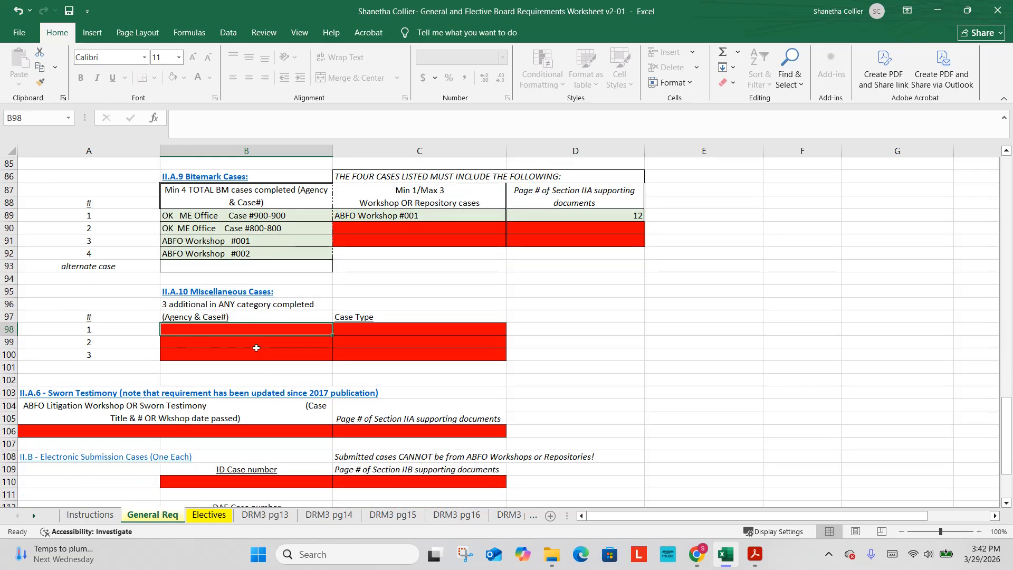
text(TX ME Office)
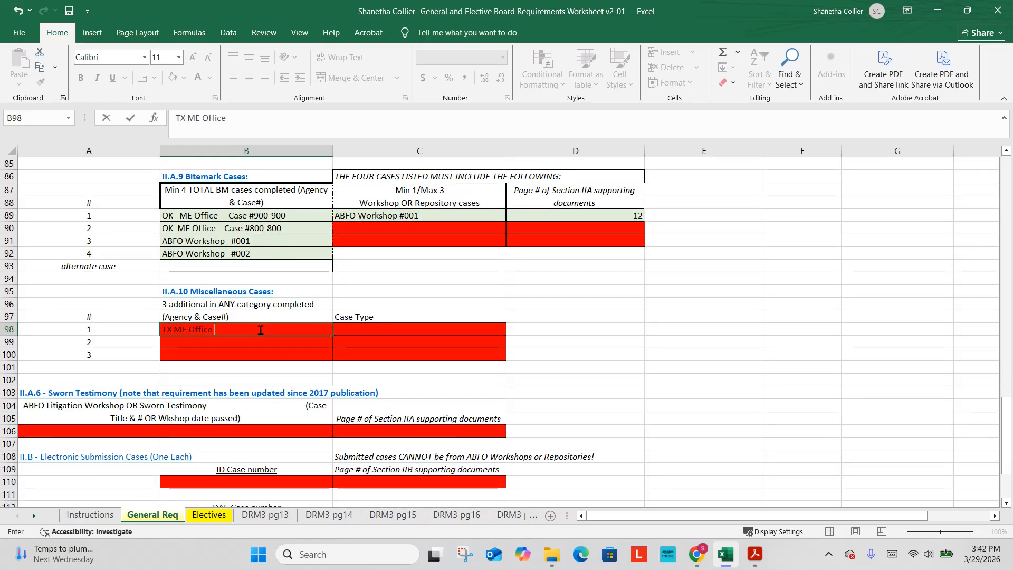
text(   Case #444-444)
key(Return)
text(TX)
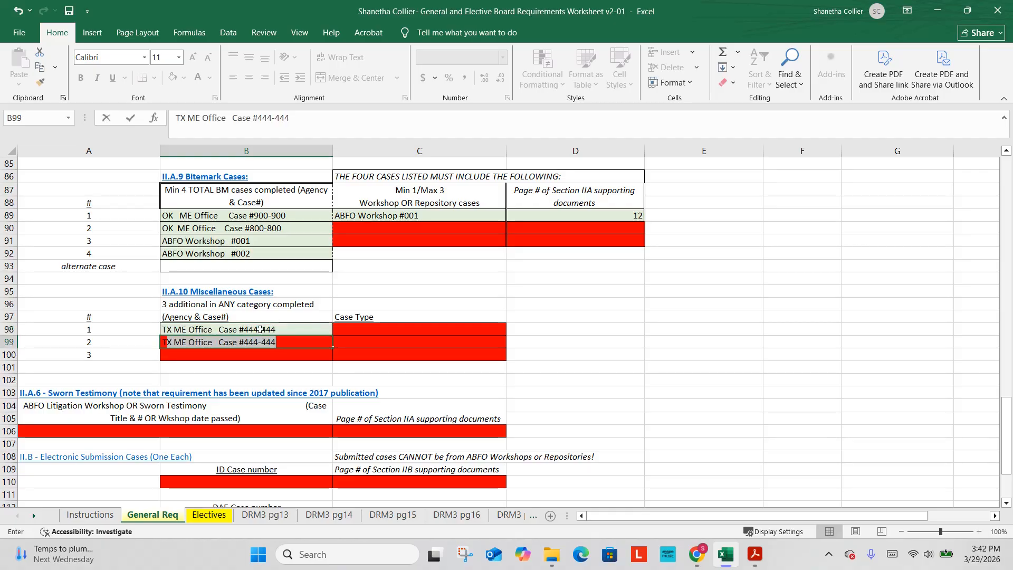
text( ME)
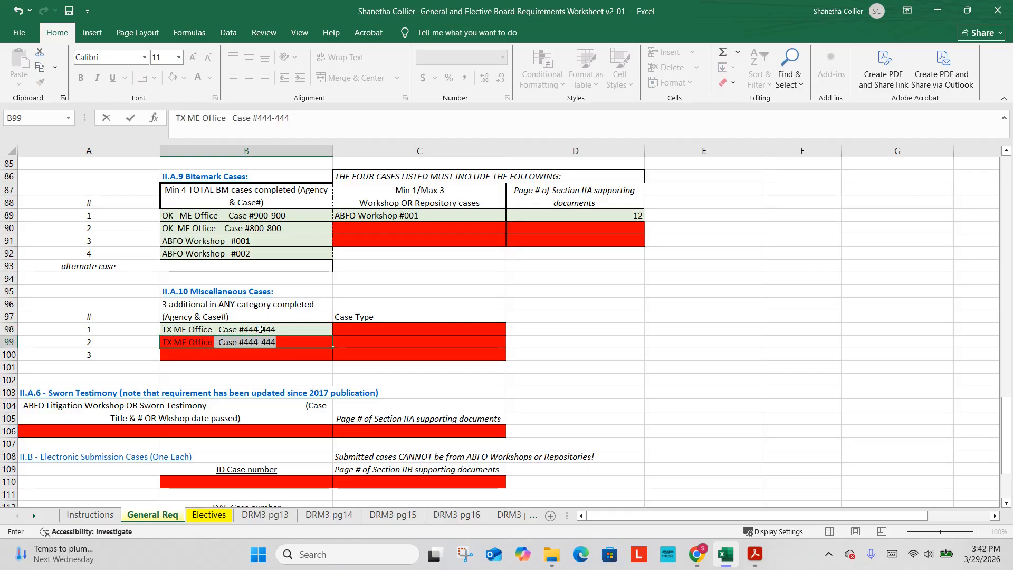
text( Office    Case # 444)
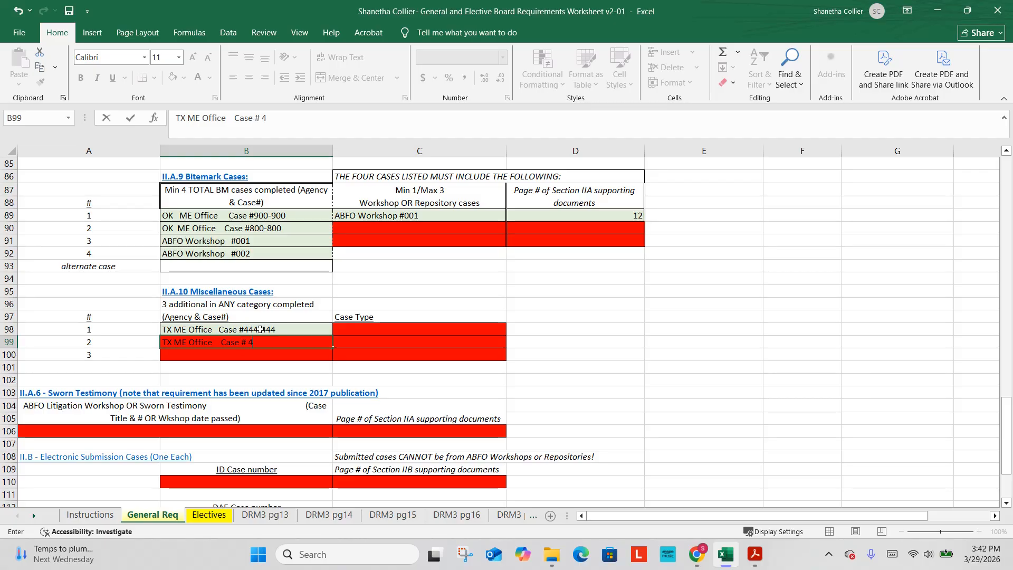
key(BackSpace)
key(BackSpace)
key(BackSpace)
key(BackSpace)
text(555-555)
key(Return)
text(TX ME)
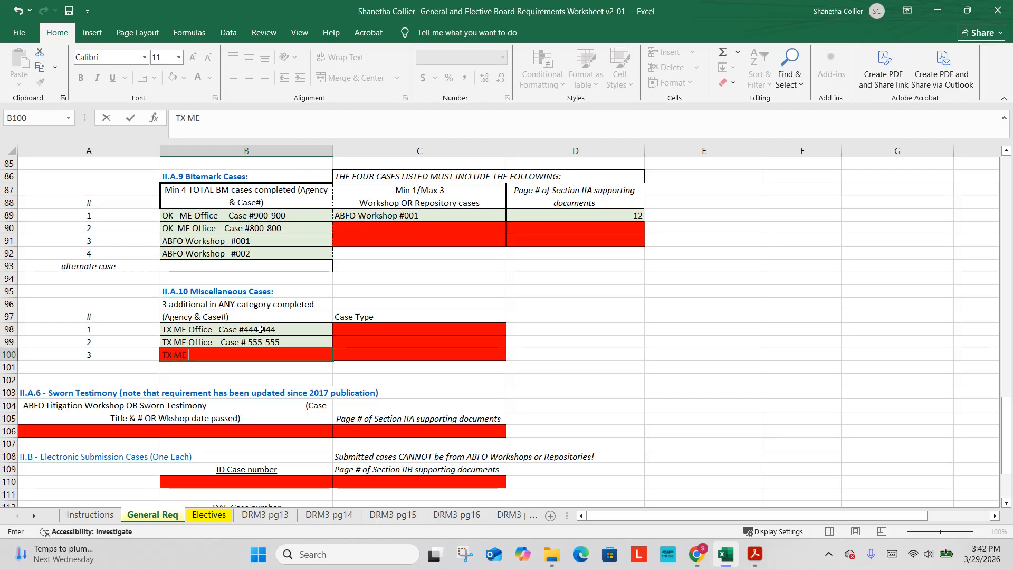
text( Office   Case #44)
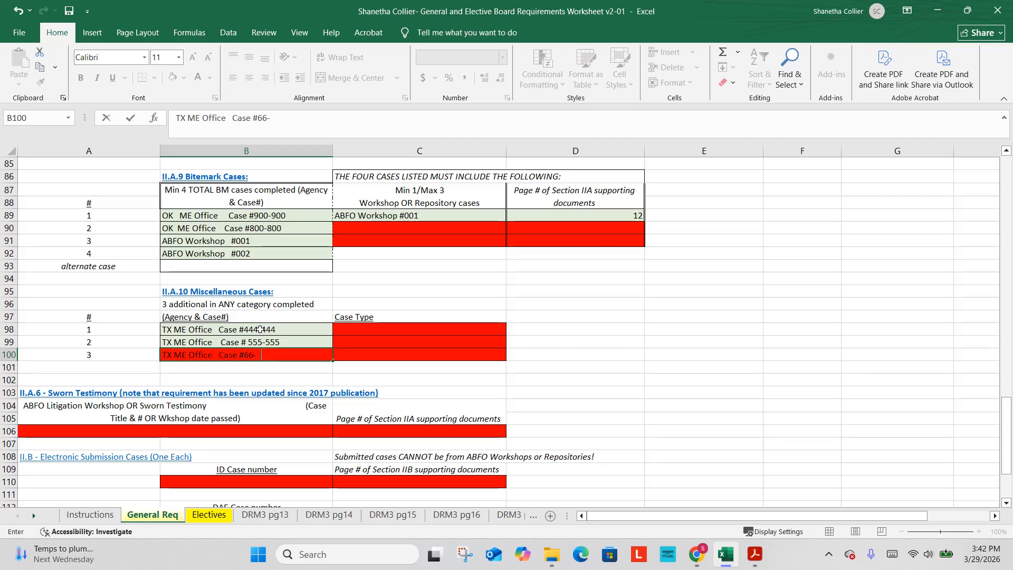
key(BackSpace)
key(BackSpace)
key(BackSpace)
key(BackSpace)
text(777-777)
key(Return)
key(Return)
scroll(389, 238, up, 10)
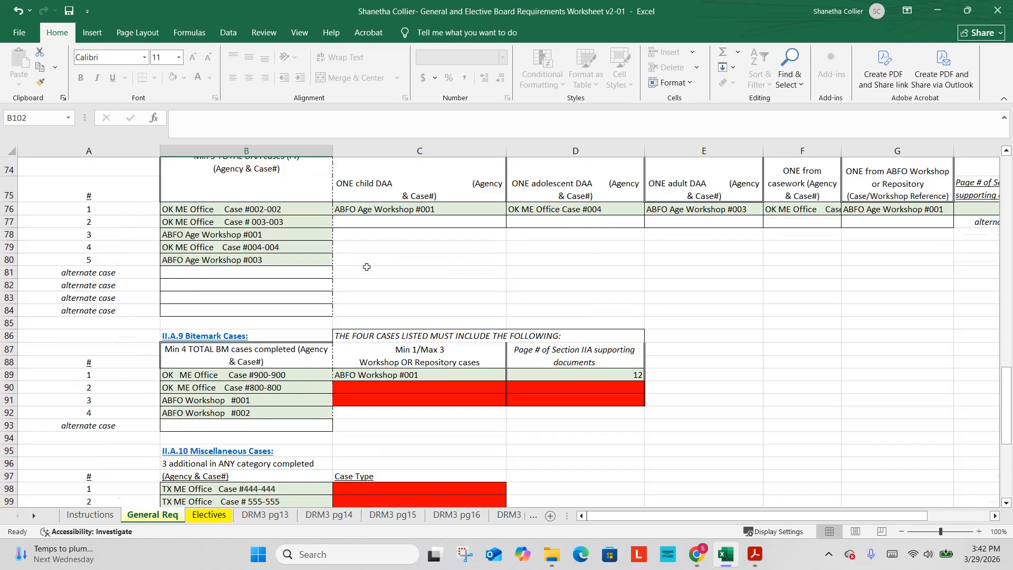
scroll(409, 305, up, 1)
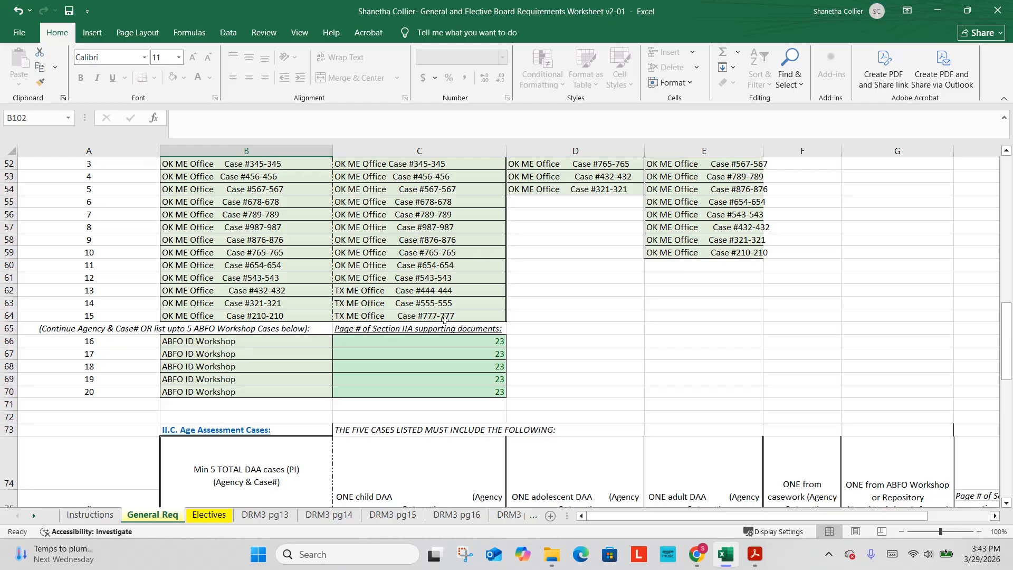
scroll(446, 320, down, 11)
scroll(303, 376, up, 1)
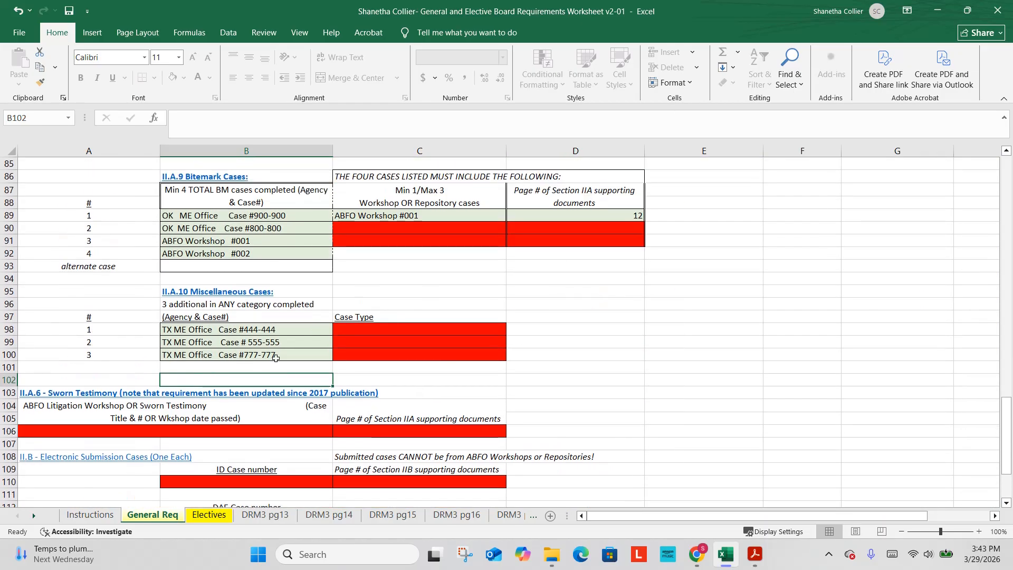
scroll(279, 343, up, 12)
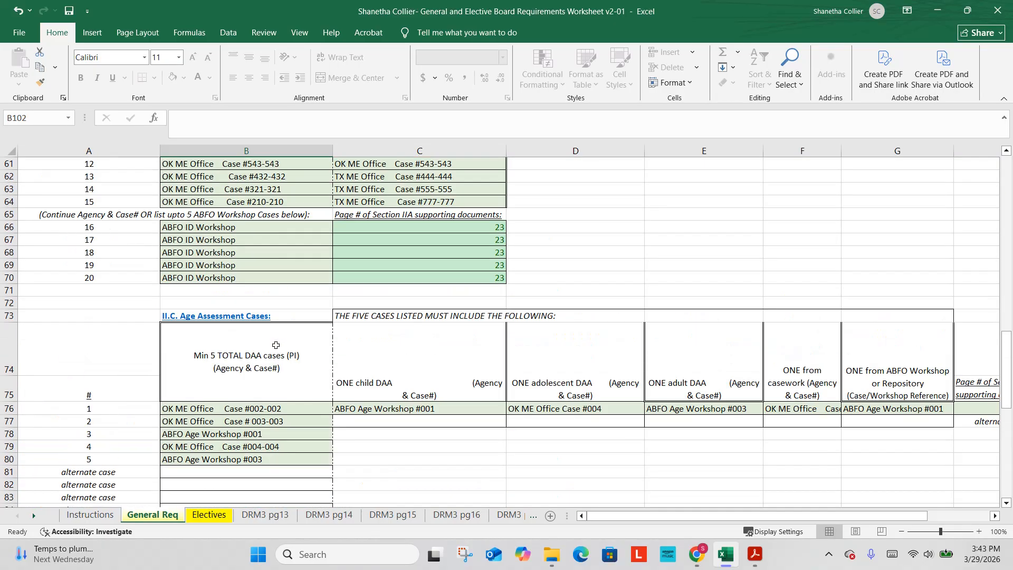
scroll(276, 343, up, 2)
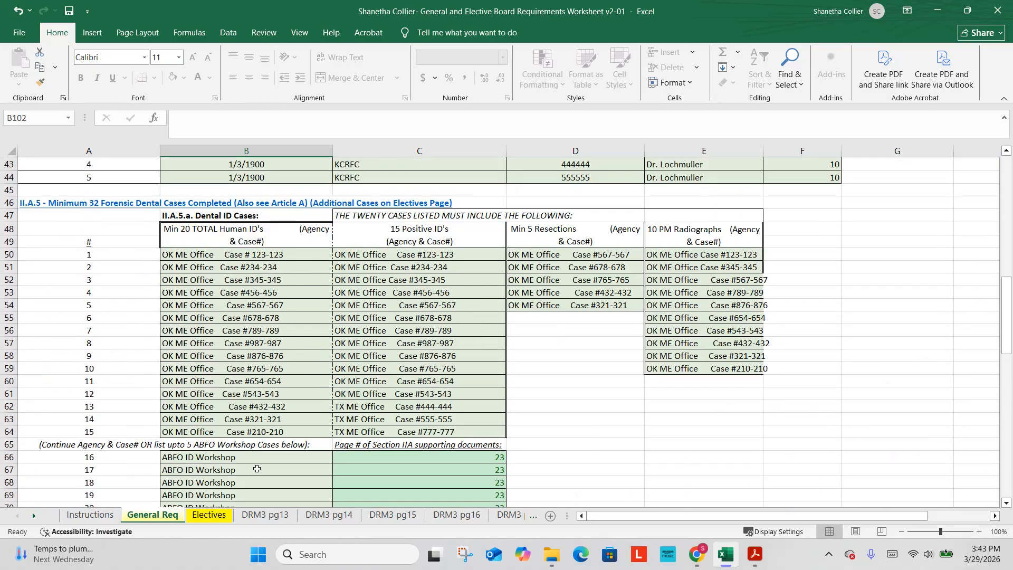
scroll(265, 384, down, 2)
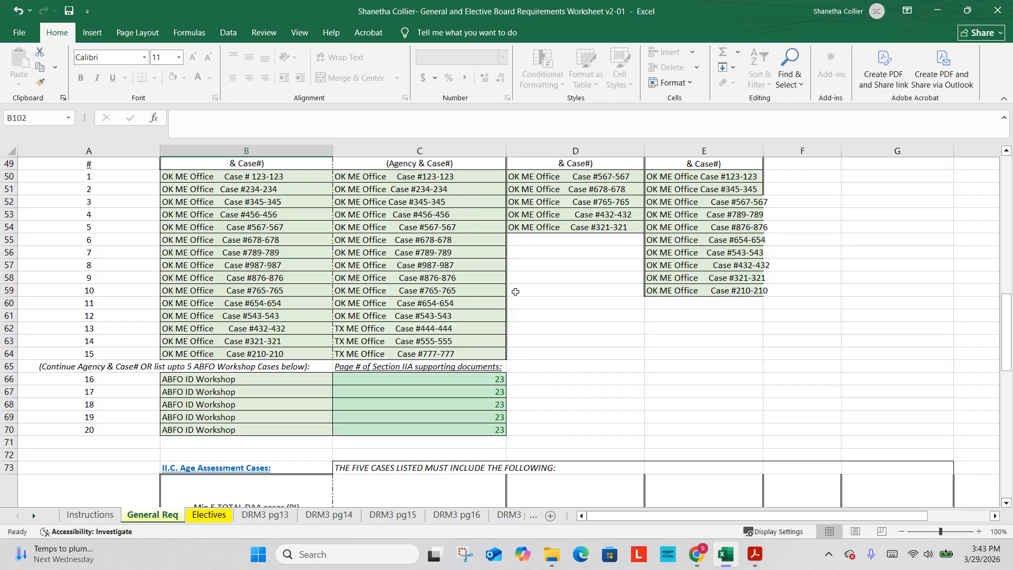
scroll(516, 292, down, 7)
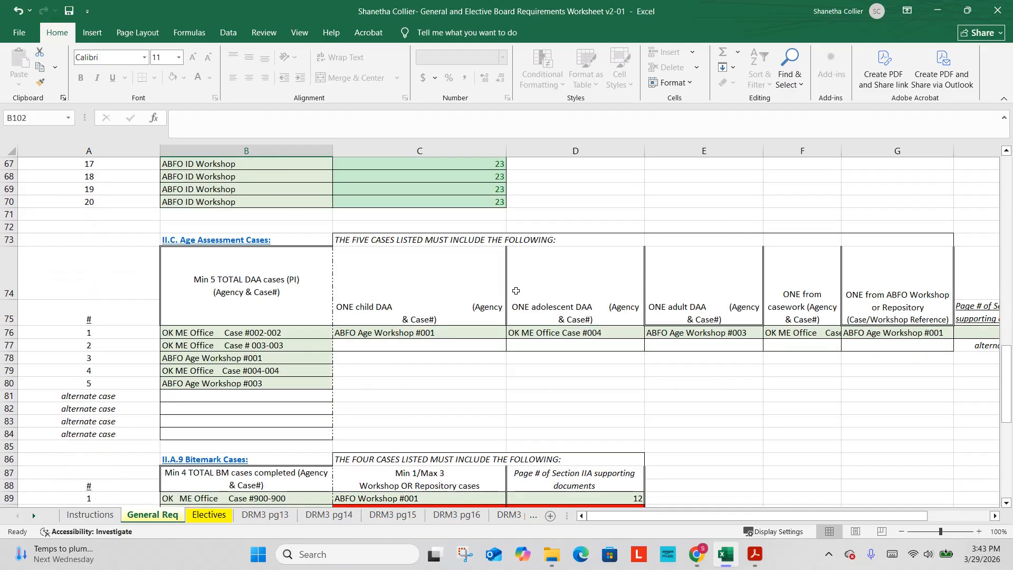
scroll(516, 291, down, 2)
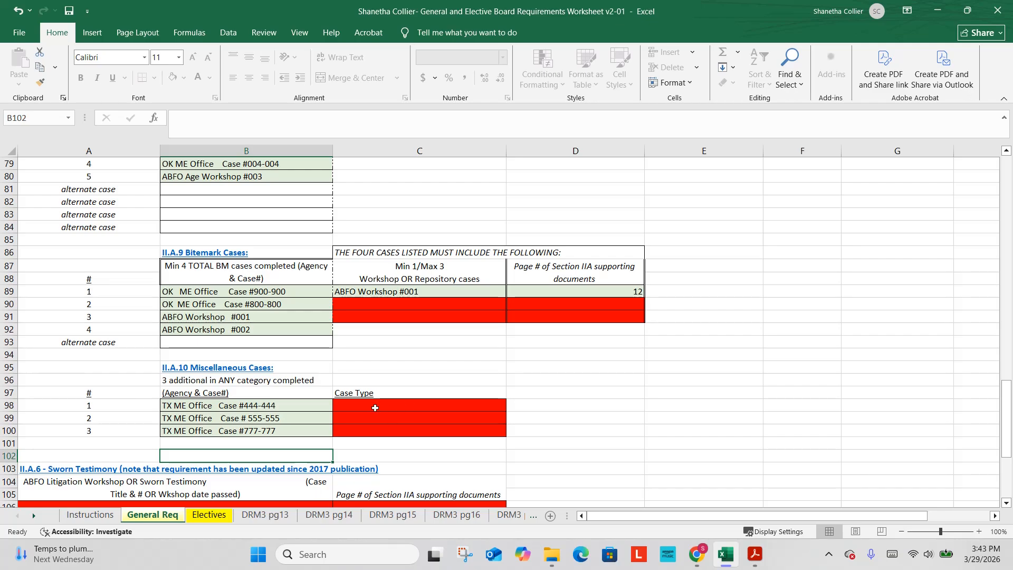
scroll(318, 392, up, 3)
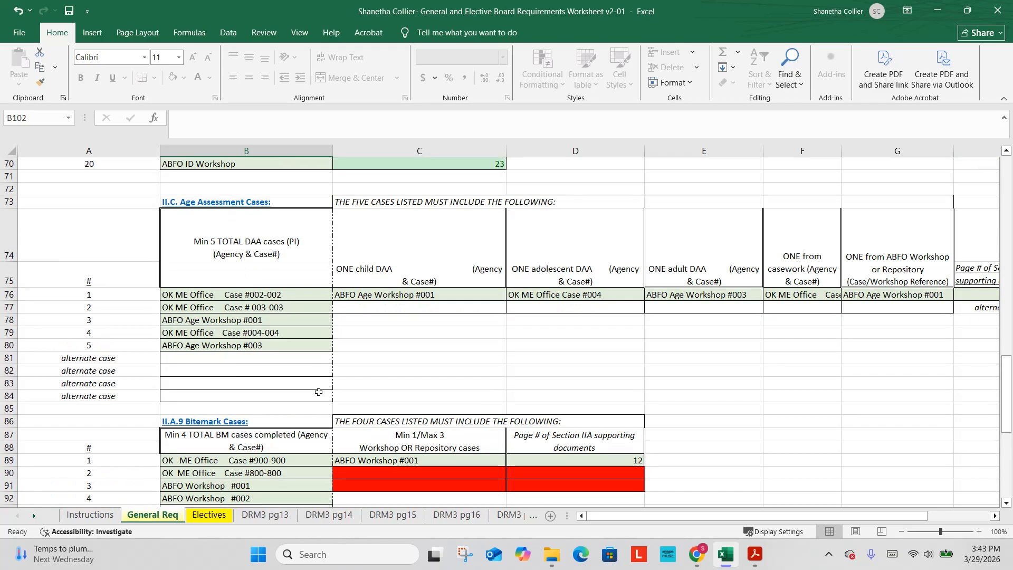
scroll(319, 392, up, 8)
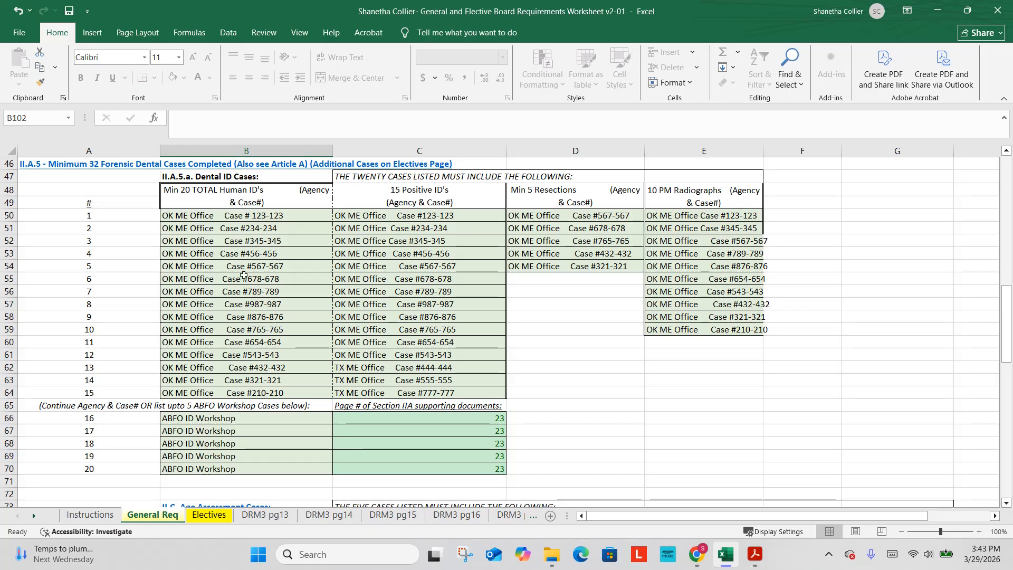
scroll(238, 428, down, 4)
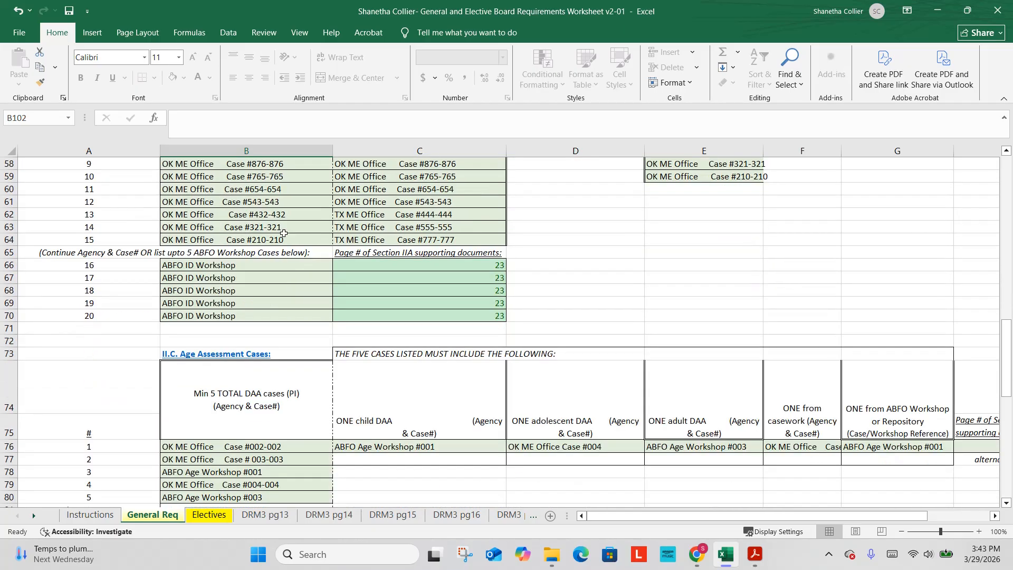
scroll(284, 435, down, 5)
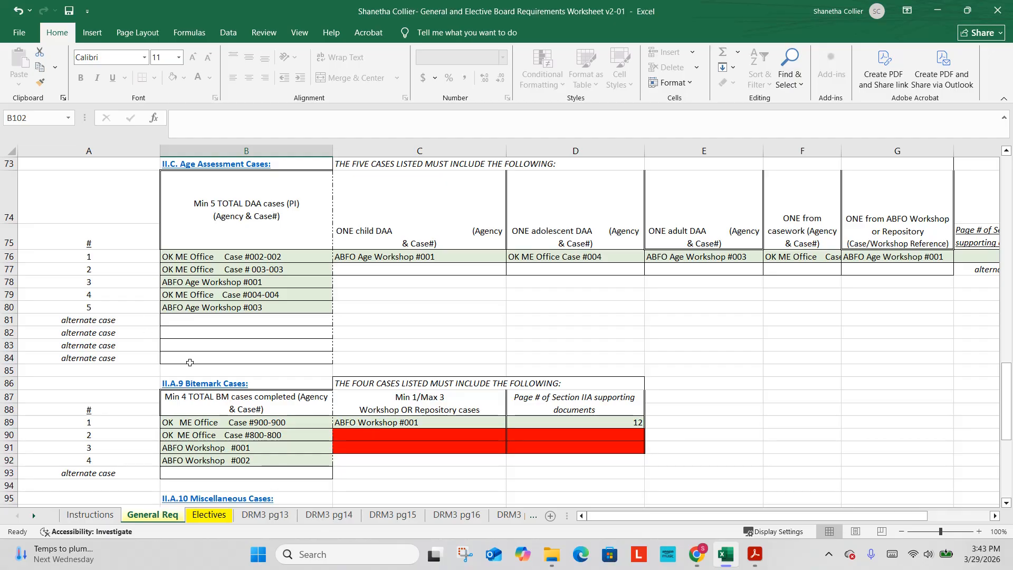
scroll(259, 370, down, 3)
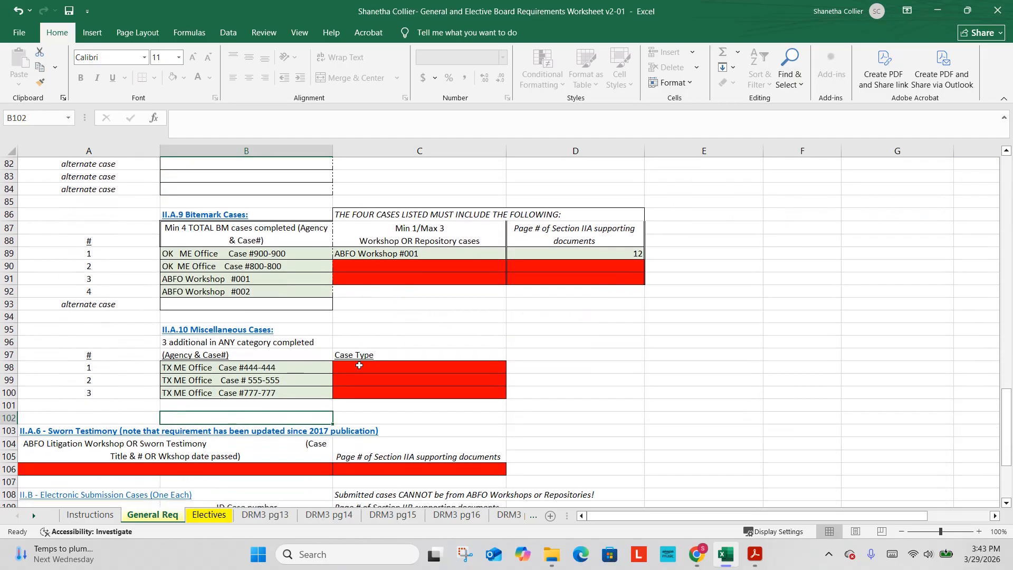
Enter ID as the case type in C98, C99 and C100.
click(357, 368)
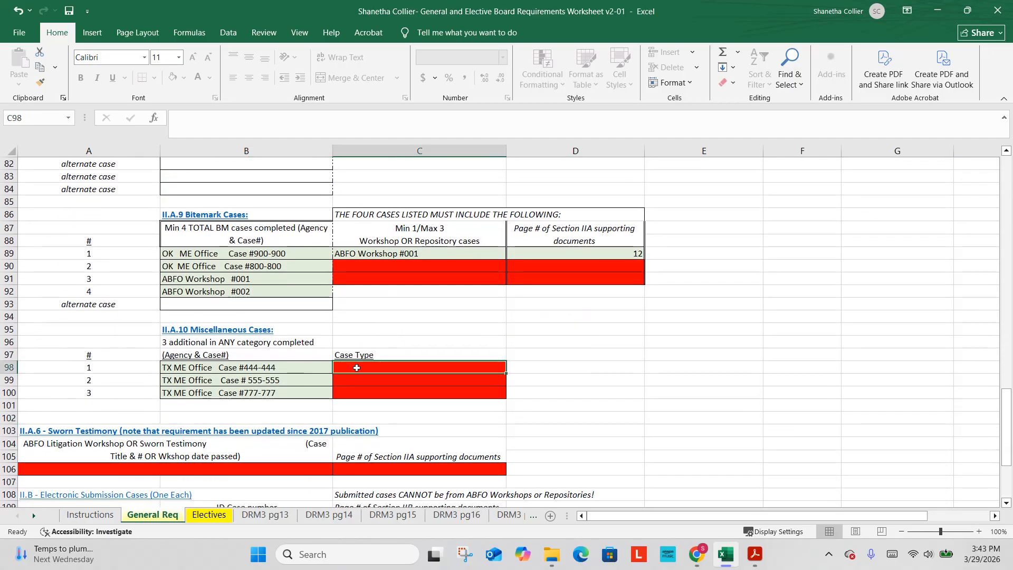
text(ID)
key(Return)
text(ID)
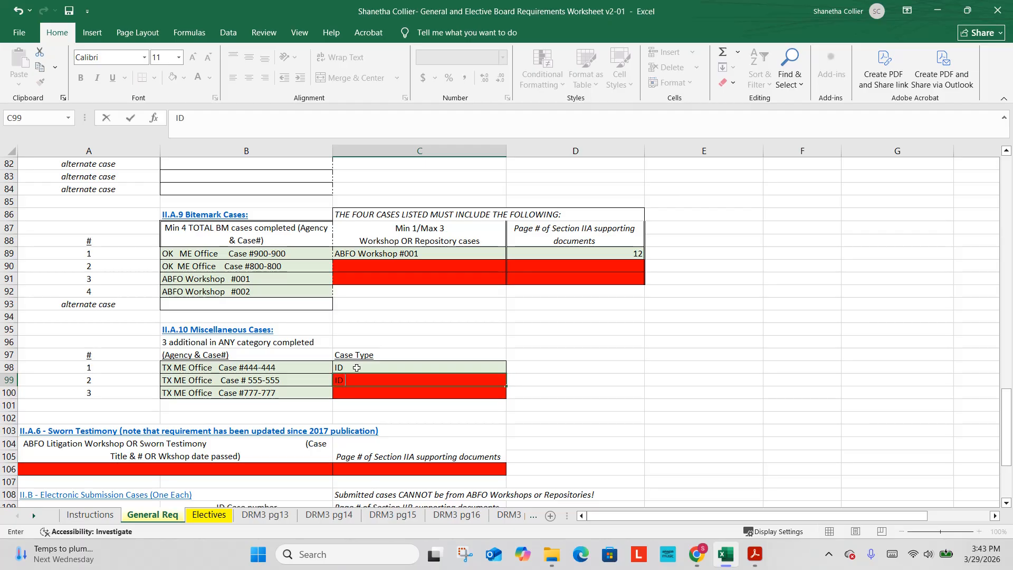
key(Return)
text(ID)
key(Return)
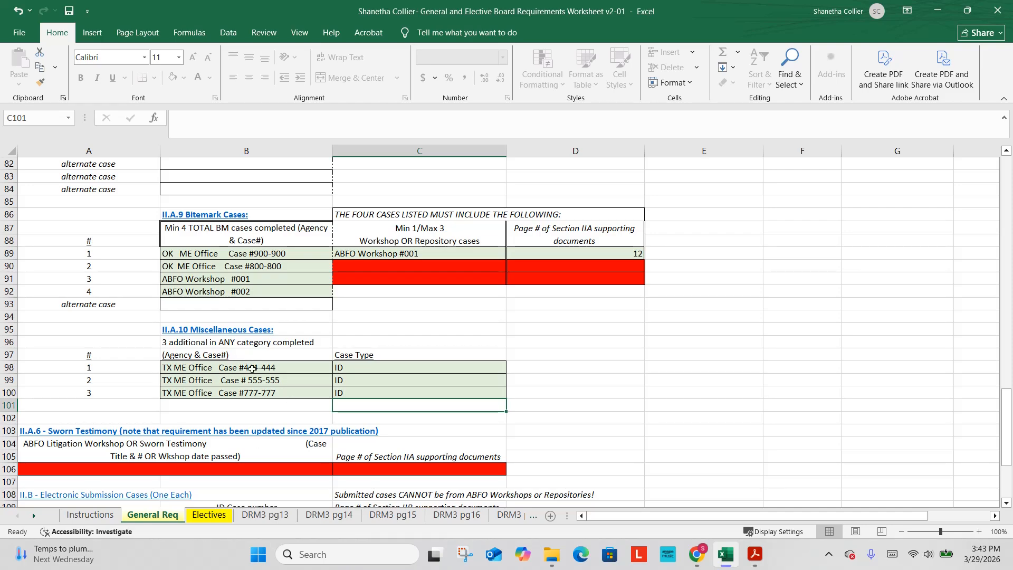
Check the case numbers against the Article A Summary's ID Cases table, then return to Excel.
click(755, 555)
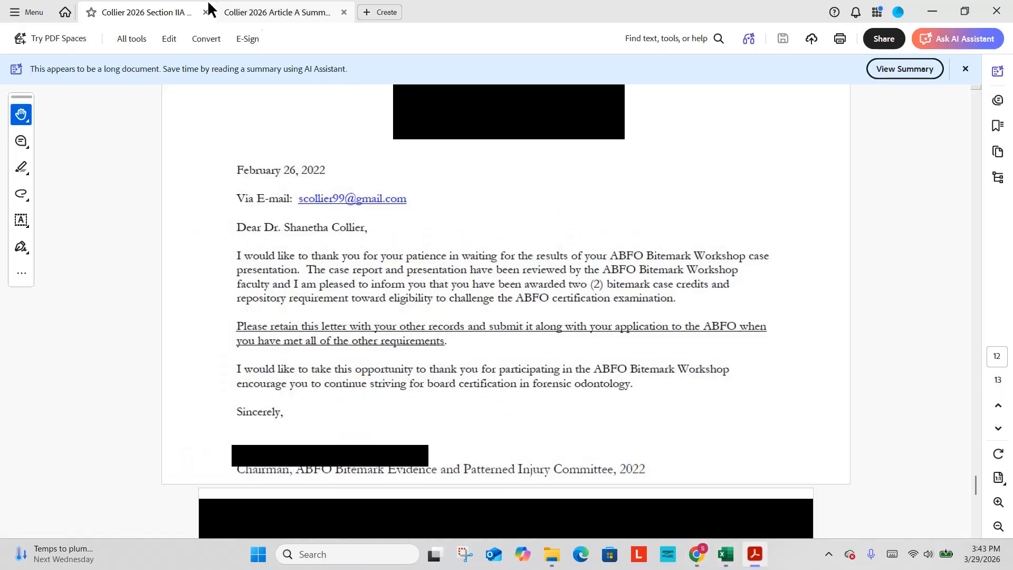
click(275, 16)
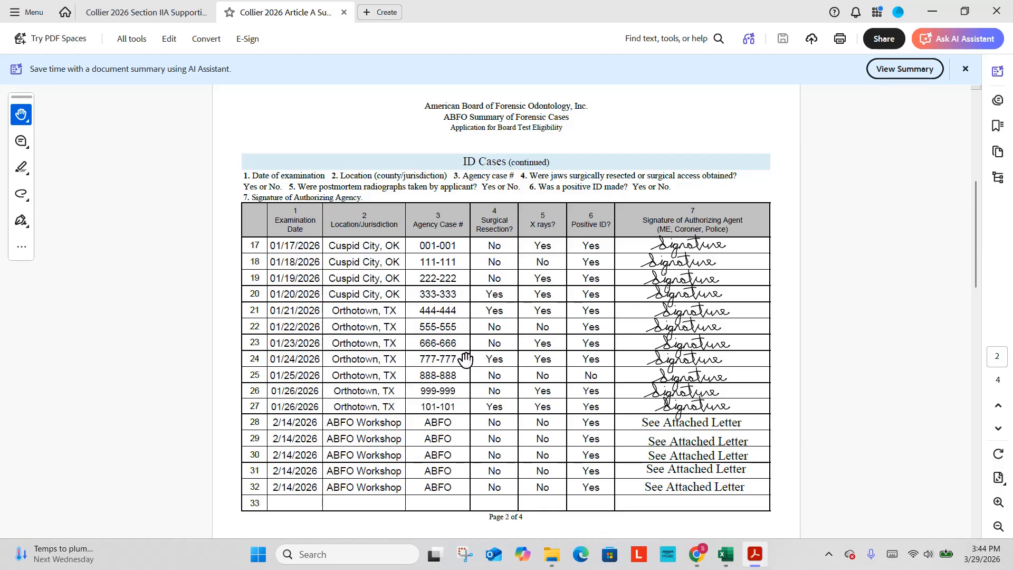
scroll(459, 336, up, 2)
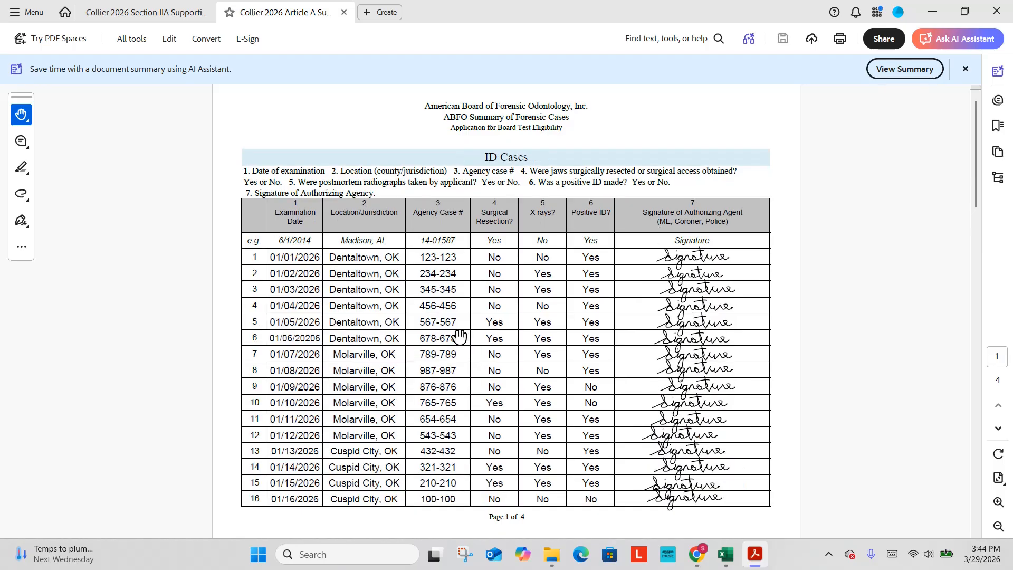
scroll(448, 343, down, 3)
scroll(447, 348, up, 3)
click(724, 554)
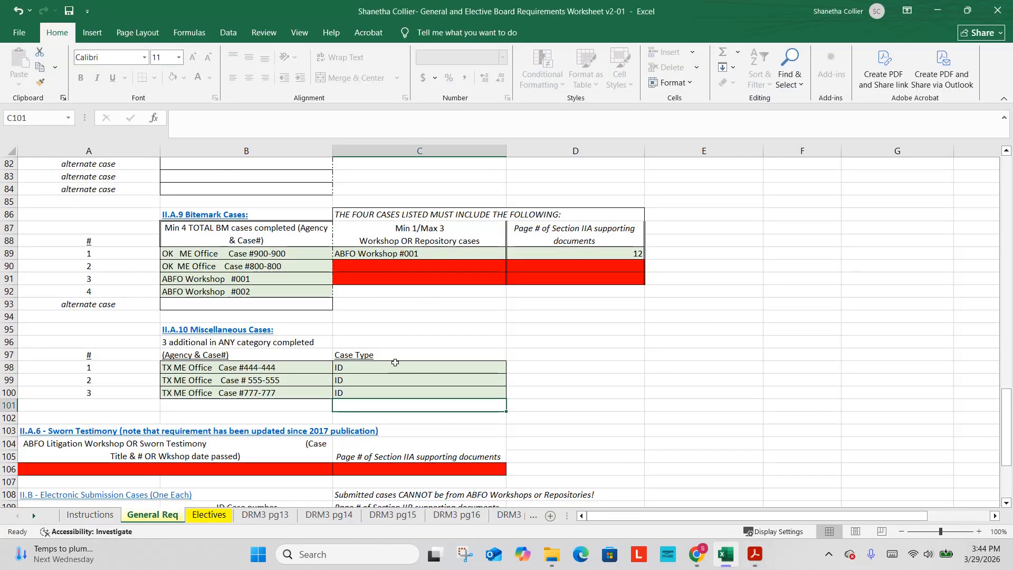
scroll(395, 362, up, 5)
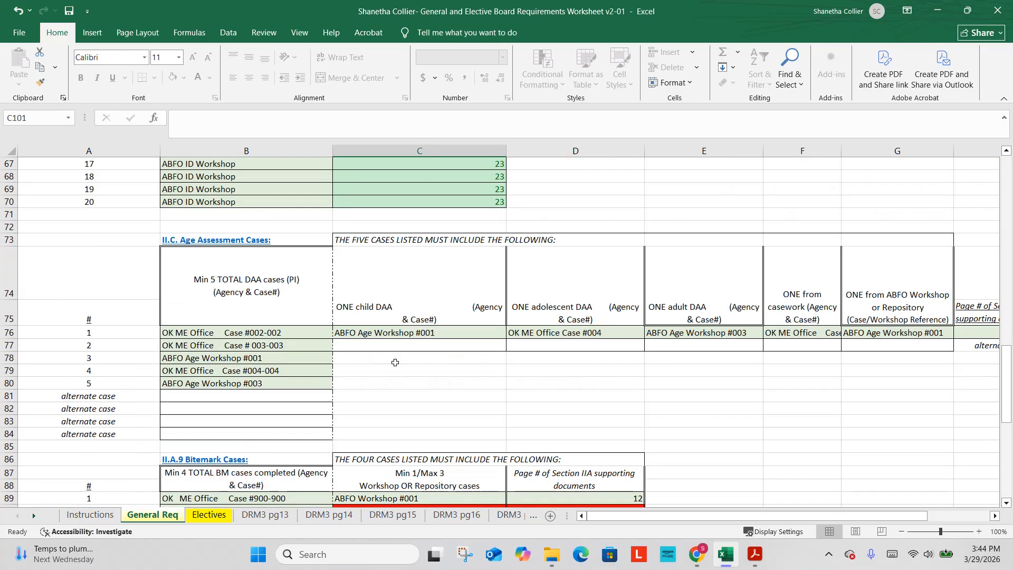
scroll(395, 363, up, 8)
scroll(394, 362, down, 4)
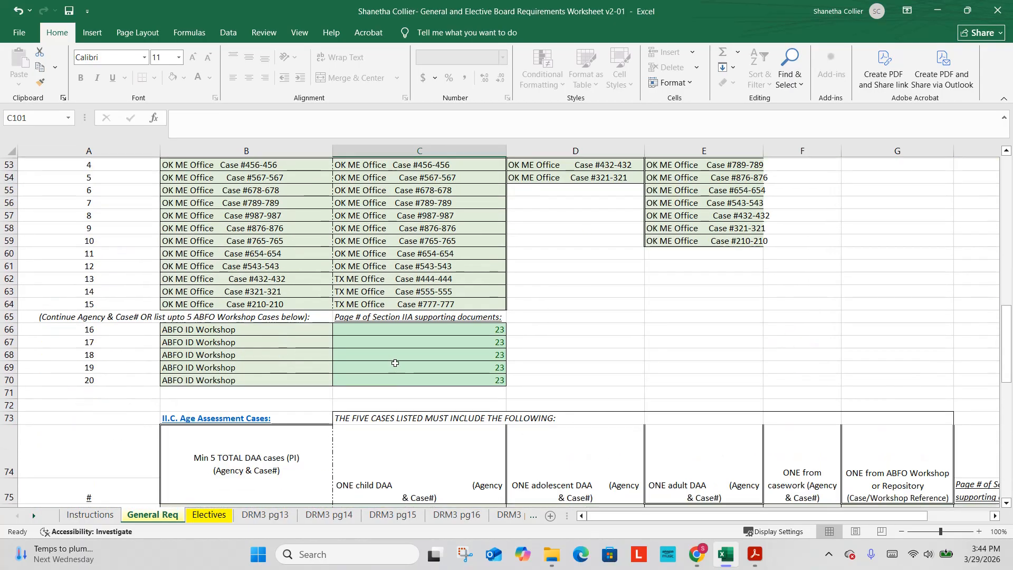
scroll(395, 362, down, 9)
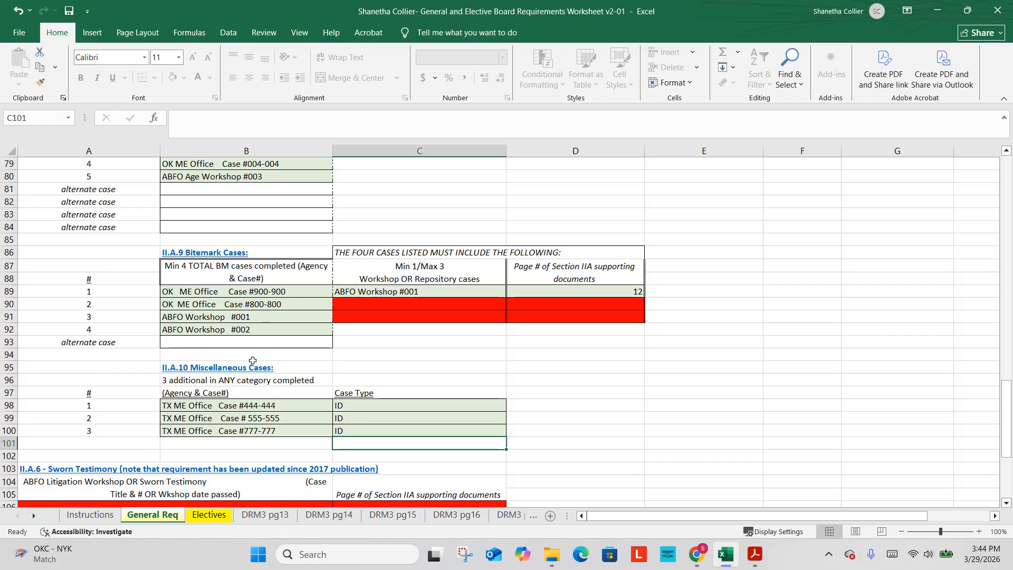
scroll(252, 361, down, 1)
scroll(307, 361, up, 10)
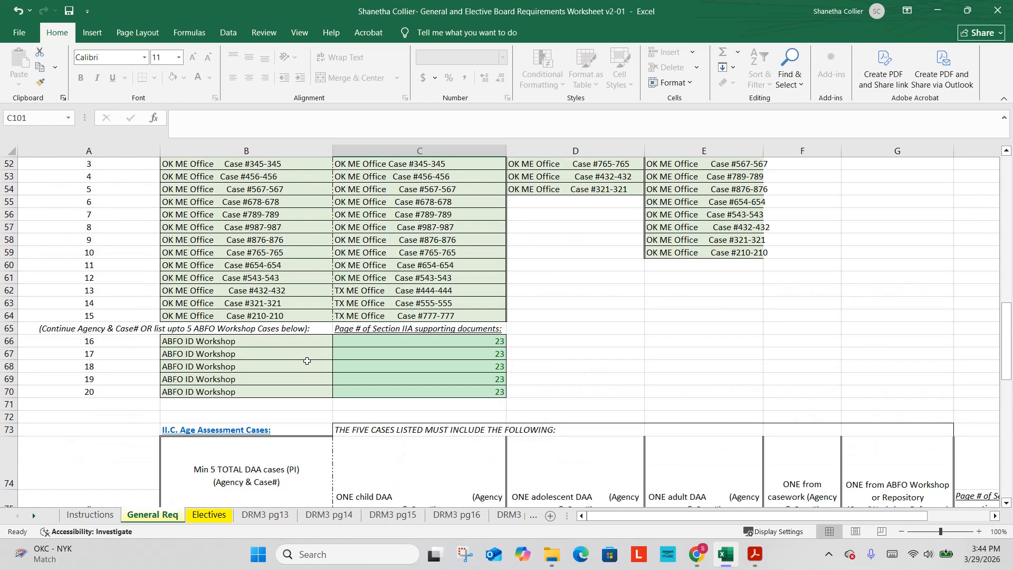
scroll(307, 361, up, 4)
scroll(317, 348, down, 10)
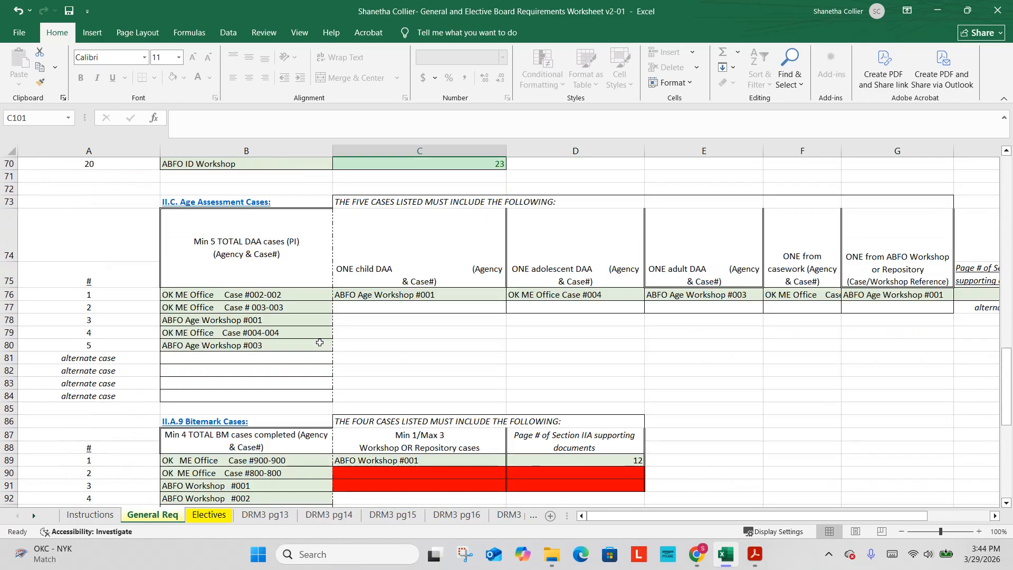
scroll(319, 343, down, 7)
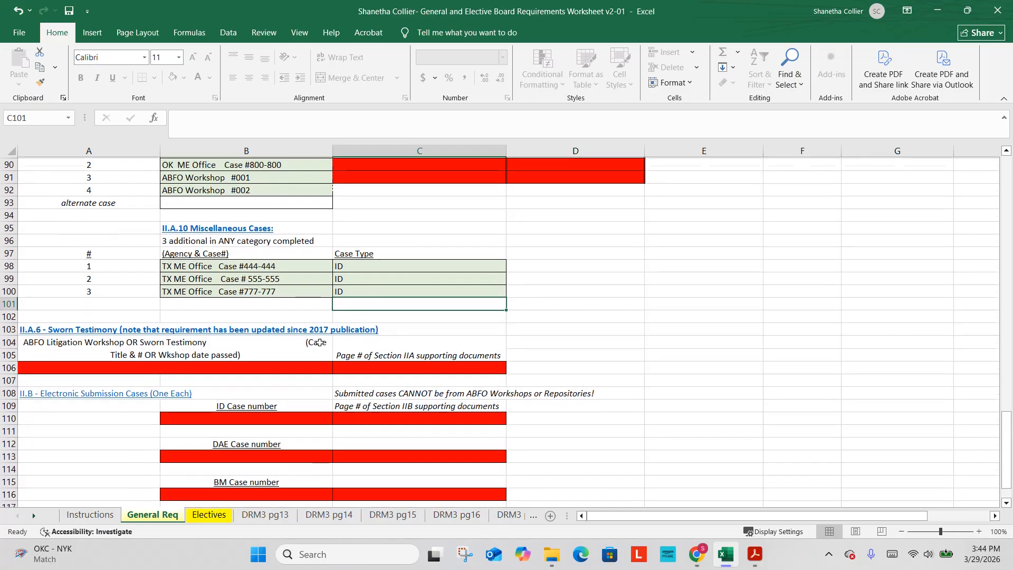
scroll(320, 342, down, 1)
Enter 'ABFO Workshop 2021' in merged cell A106, overriding AutoComplete.
click(151, 350)
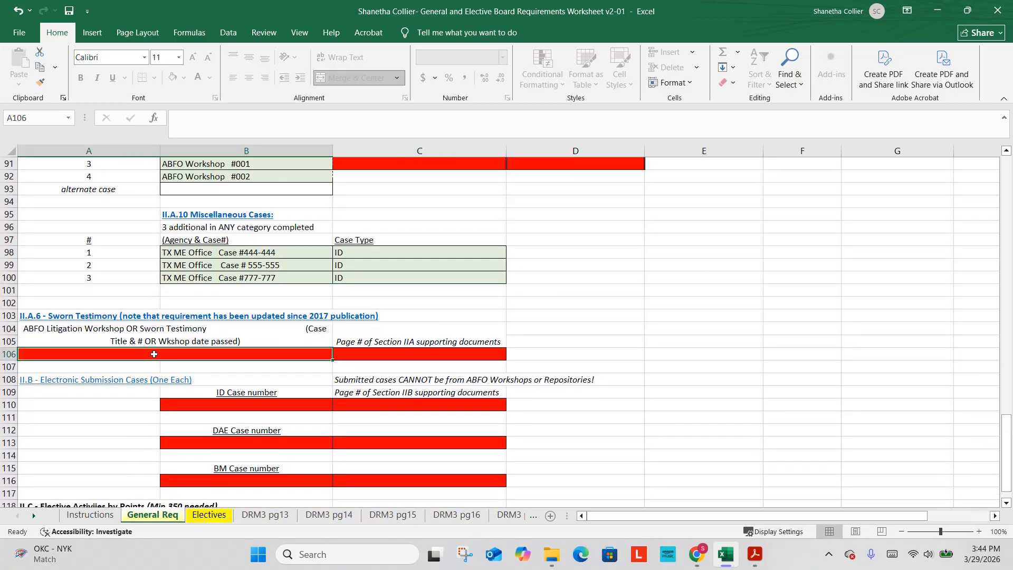
scroll(138, 293, down, 1)
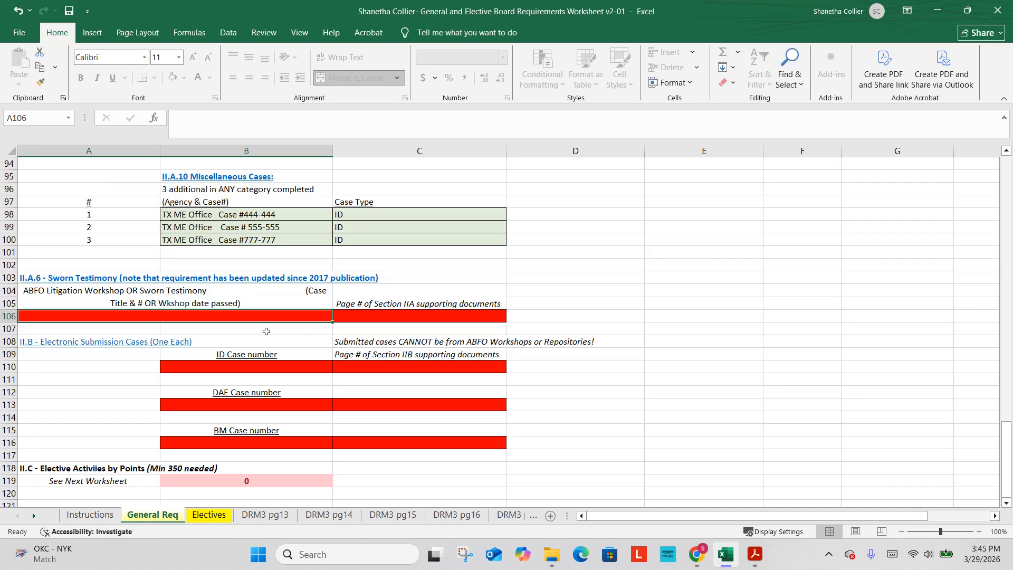
text(ABFO Works)
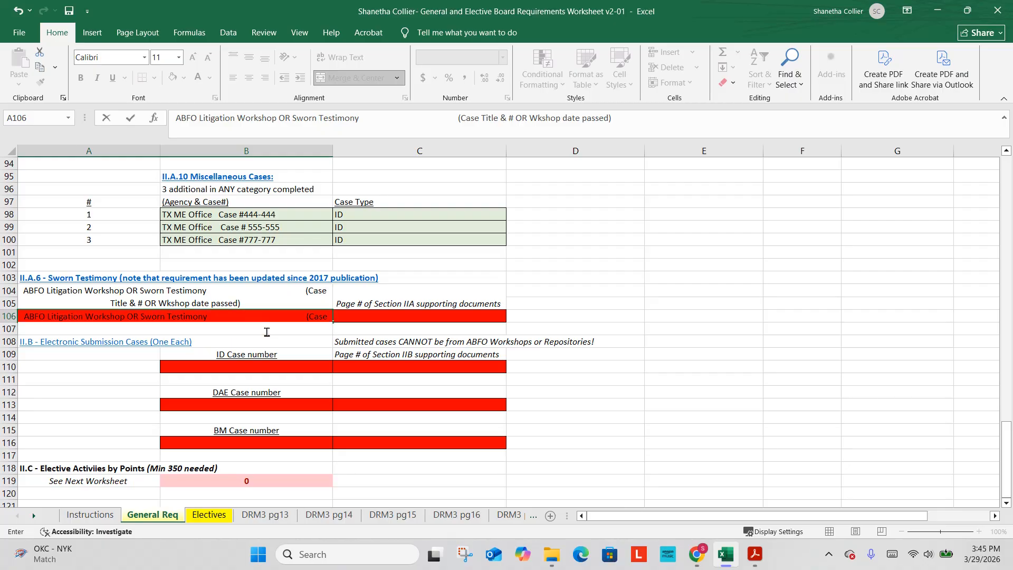
text(h)
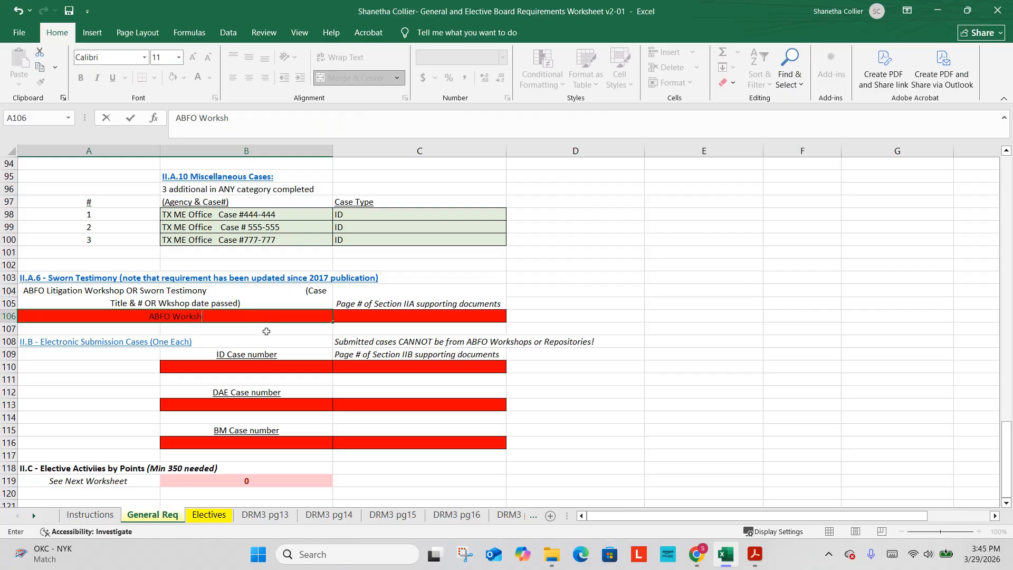
text(op 2021)
key(Tab)
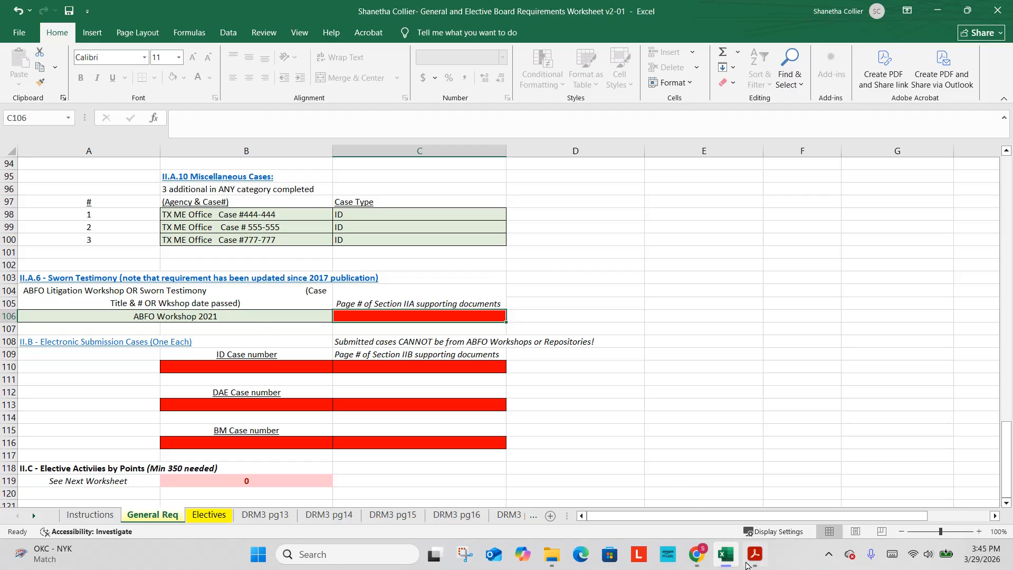
Find the February 16, 2021 Civil Litigation Committee letter on page 13 of Section IIA, then return to Excel.
mouse_move(755, 554)
click(827, 509)
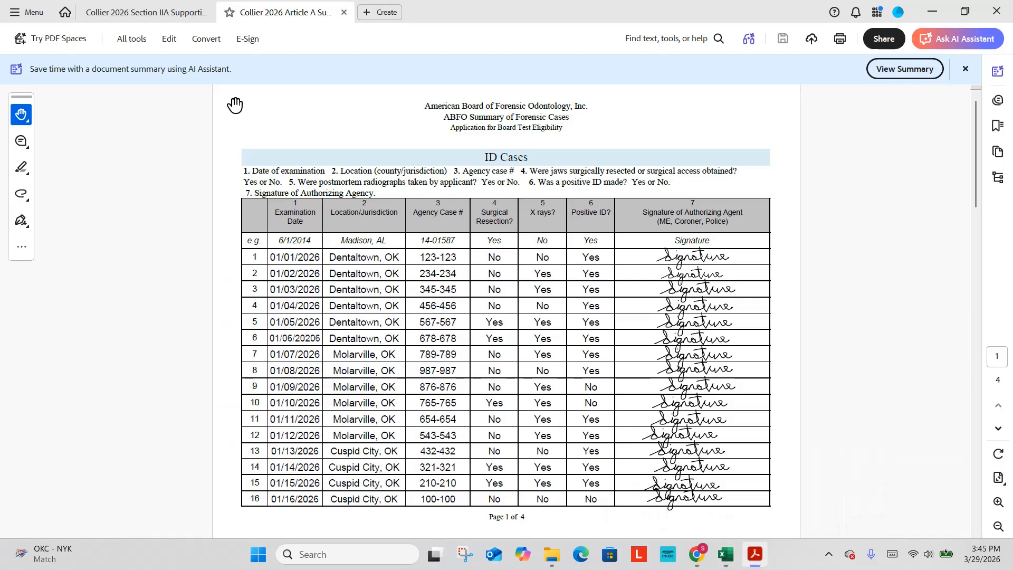
click(151, 11)
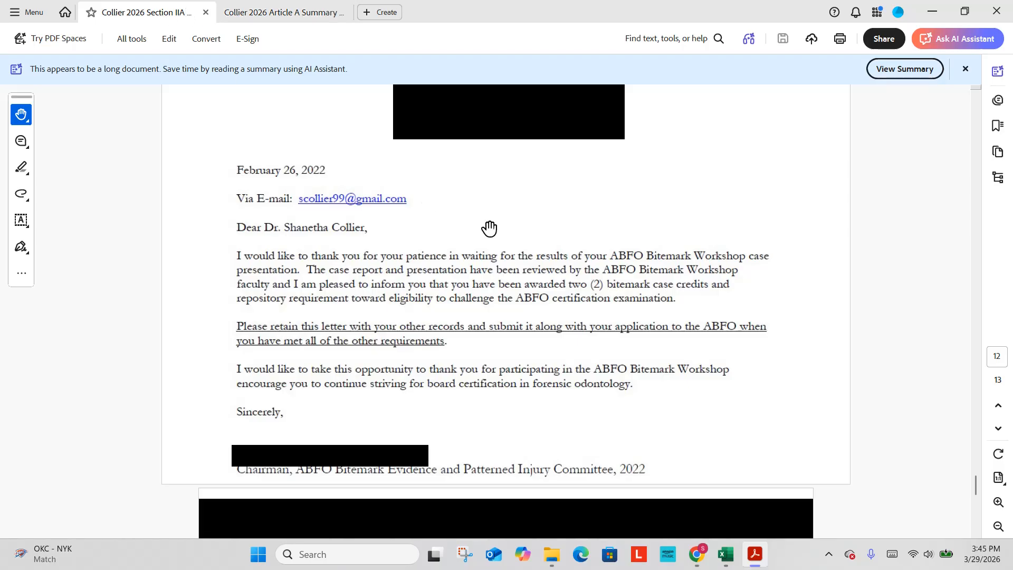
scroll(493, 228, down, 6)
scroll(503, 236, down, 1)
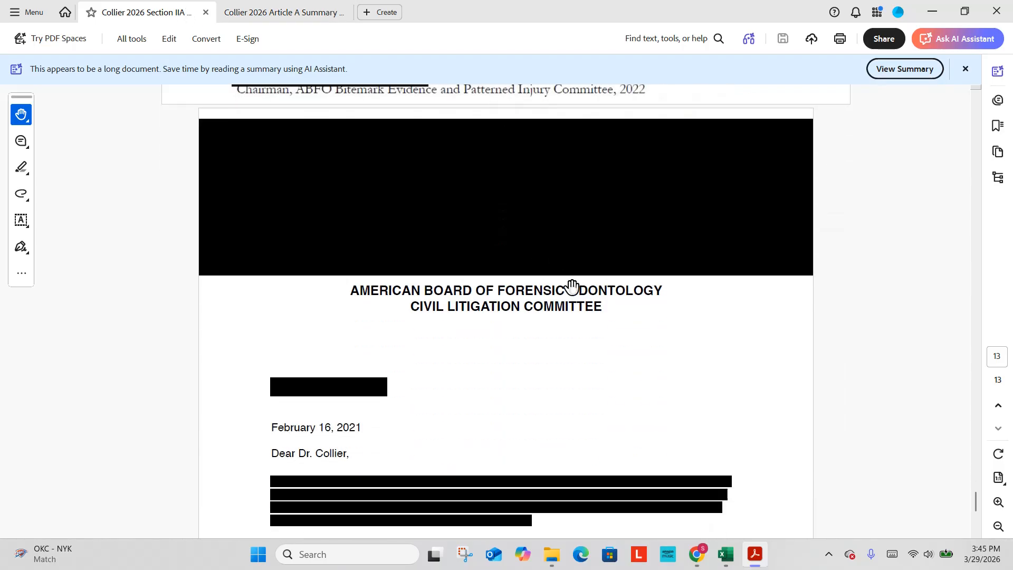
scroll(556, 330, down, 3)
scroll(506, 324, down, 1)
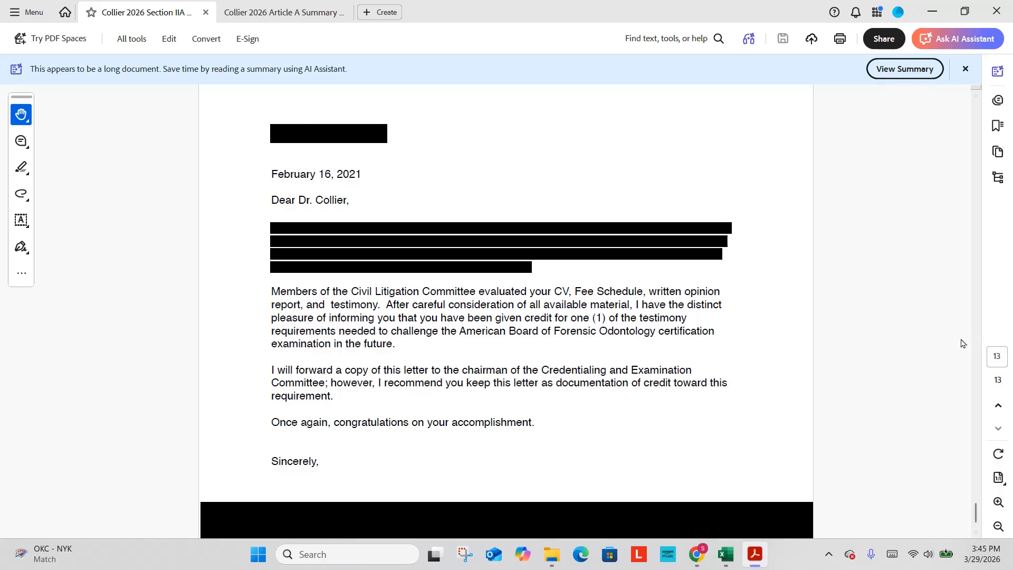
click(725, 554)
click(446, 320)
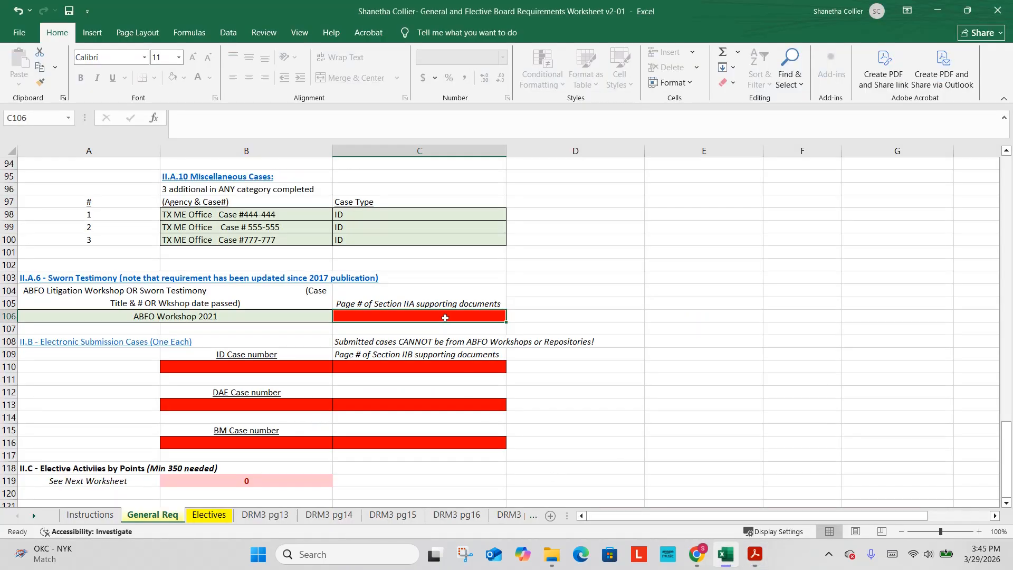
Enter page 13 in C106 beside ABFO Workshop 2021 and review the surrounding rows.
text(13)
click(528, 319)
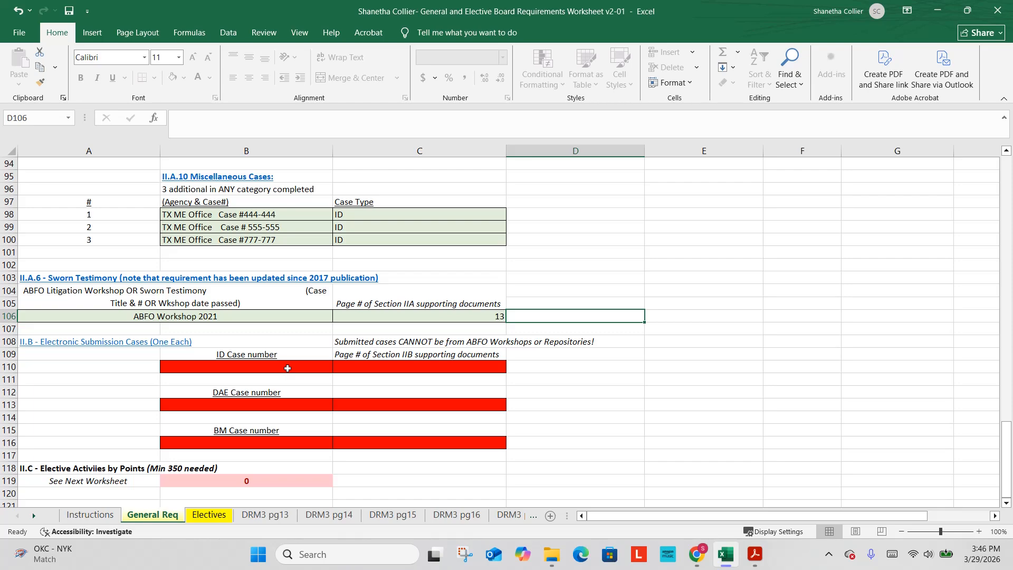
scroll(388, 381, up, 10)
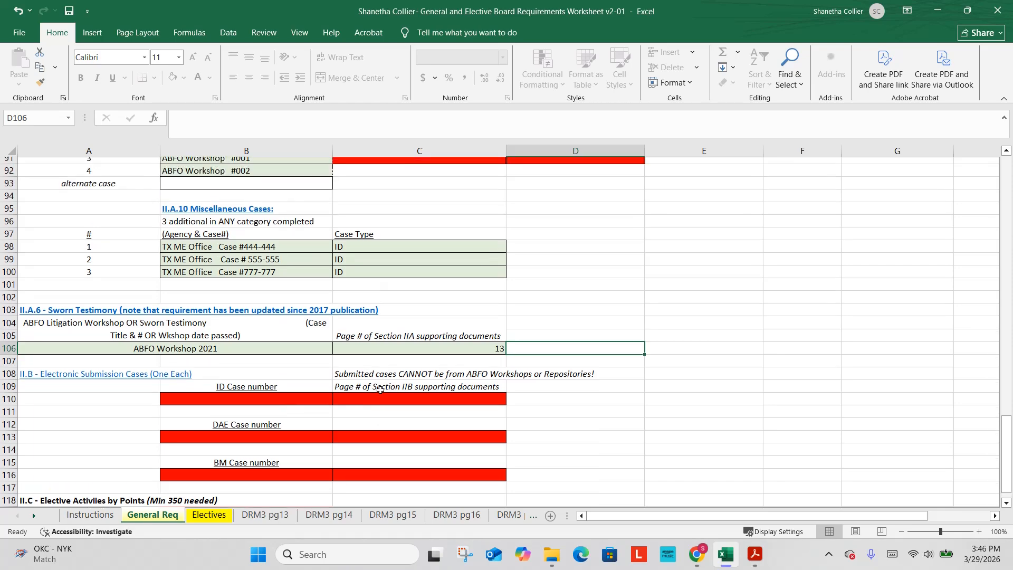
scroll(260, 191, up, 6)
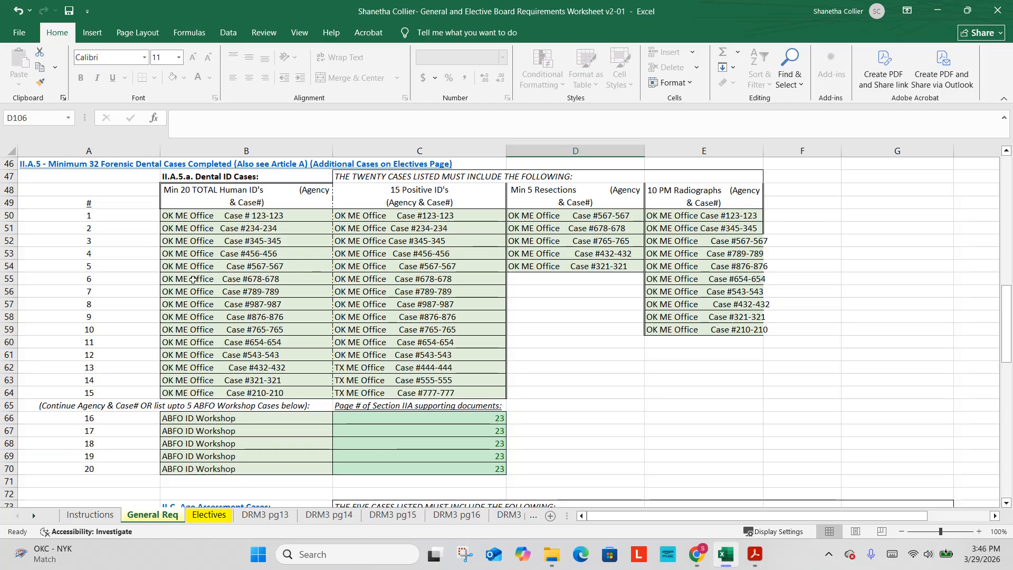
scroll(173, 293, down, 7)
scroll(241, 348, up, 8)
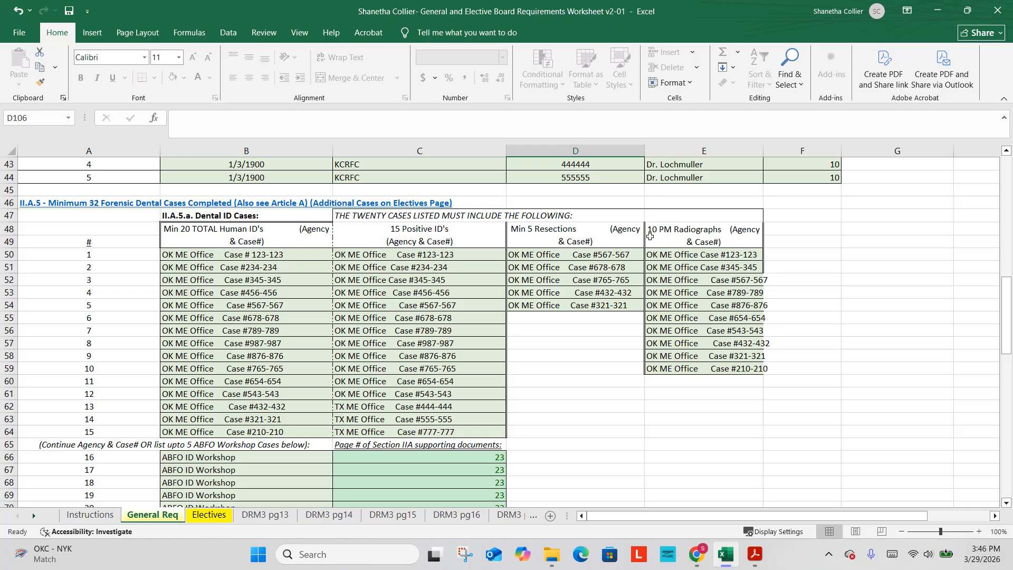
scroll(400, 332, down, 10)
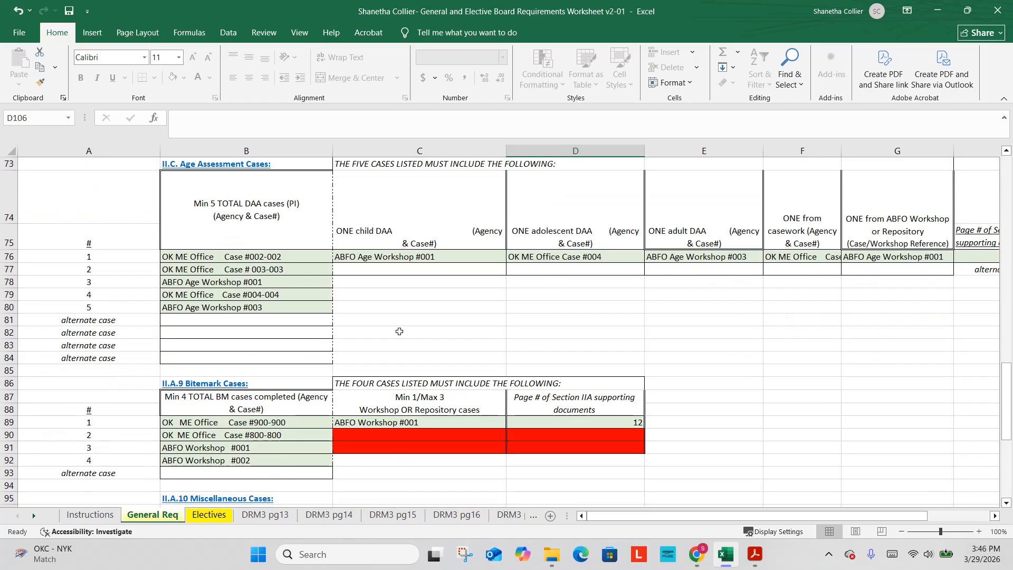
scroll(399, 332, down, 7)
Enter 'OK ME Office Case #123-123' as the ID case number in B110.
click(267, 365)
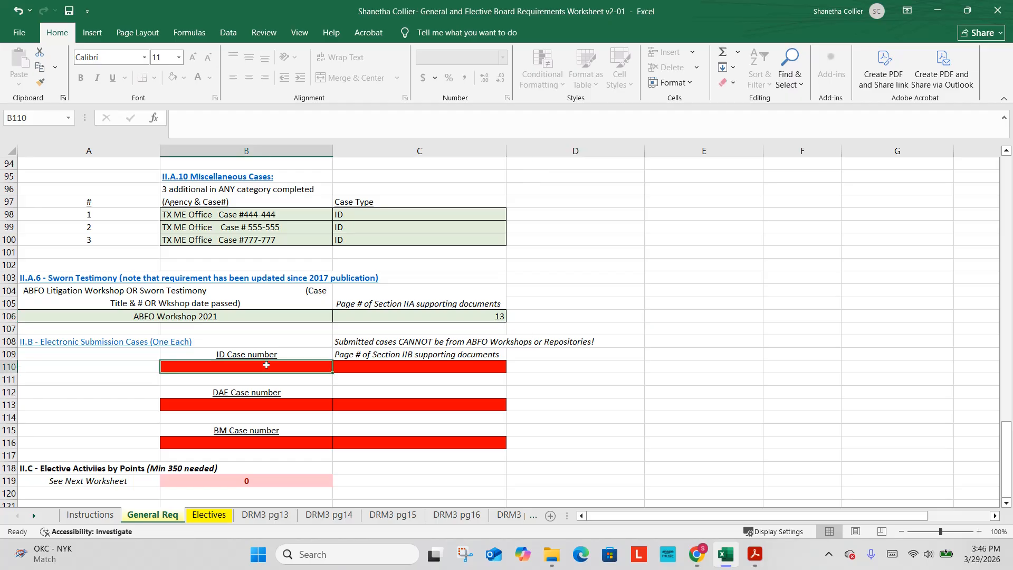
text(OK ME)
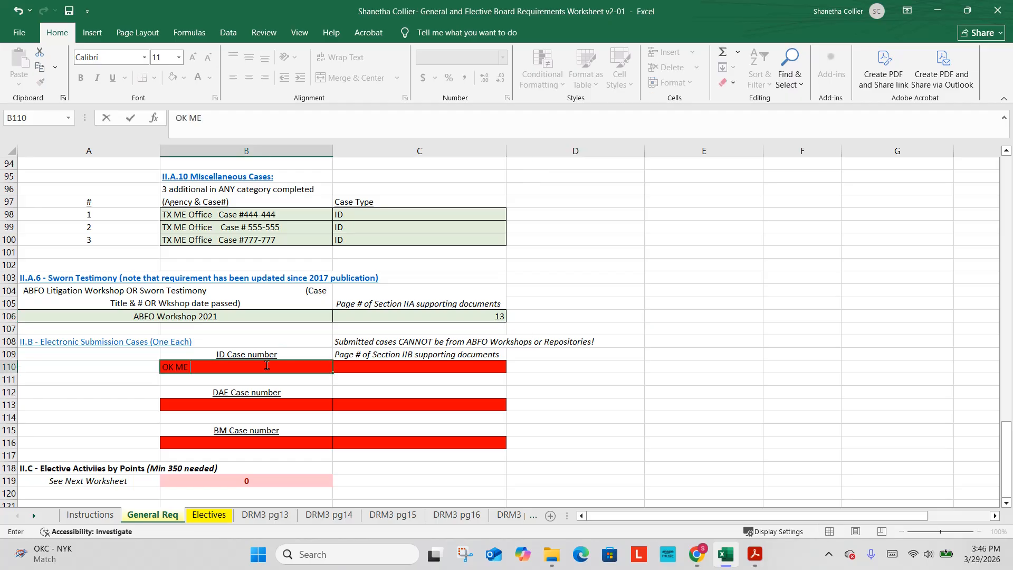
text( Office   Case #123-123)
key(Tab)
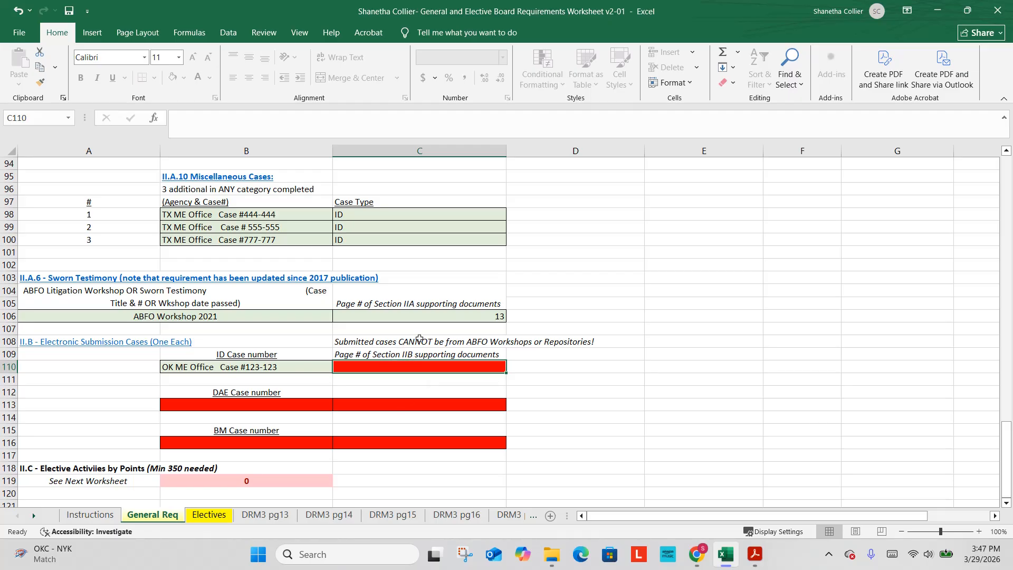
scroll(424, 370, up, 6)
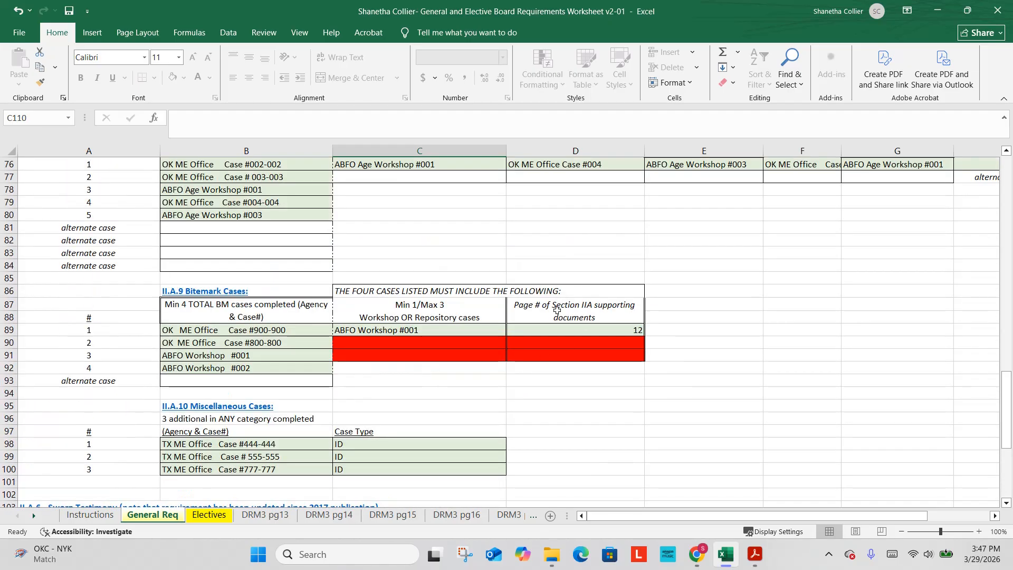
scroll(559, 319, down, 4)
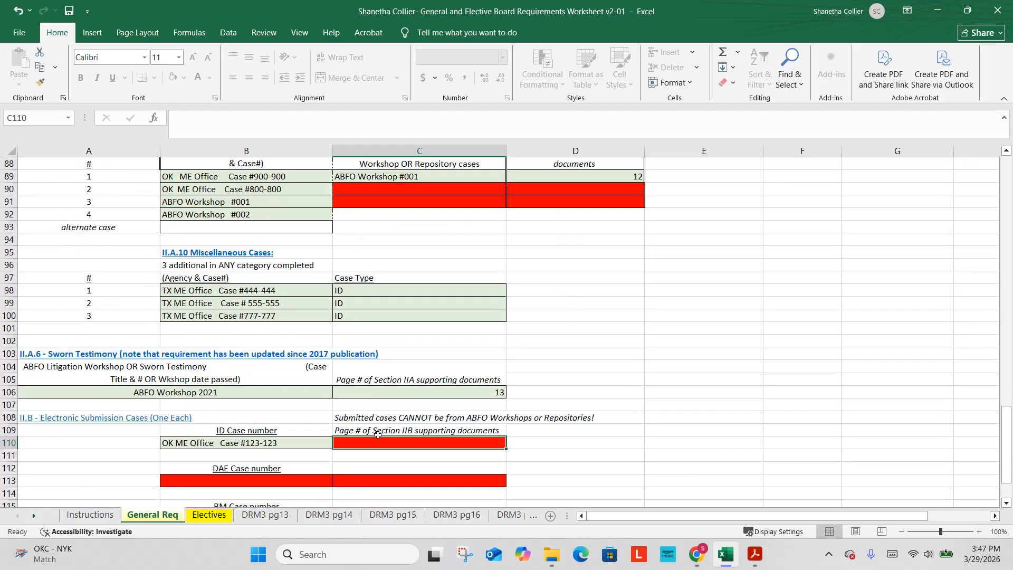
From File Explorer's ABFO Application folder, open the Section IIB Supporting Documents PDF.
click(552, 554)
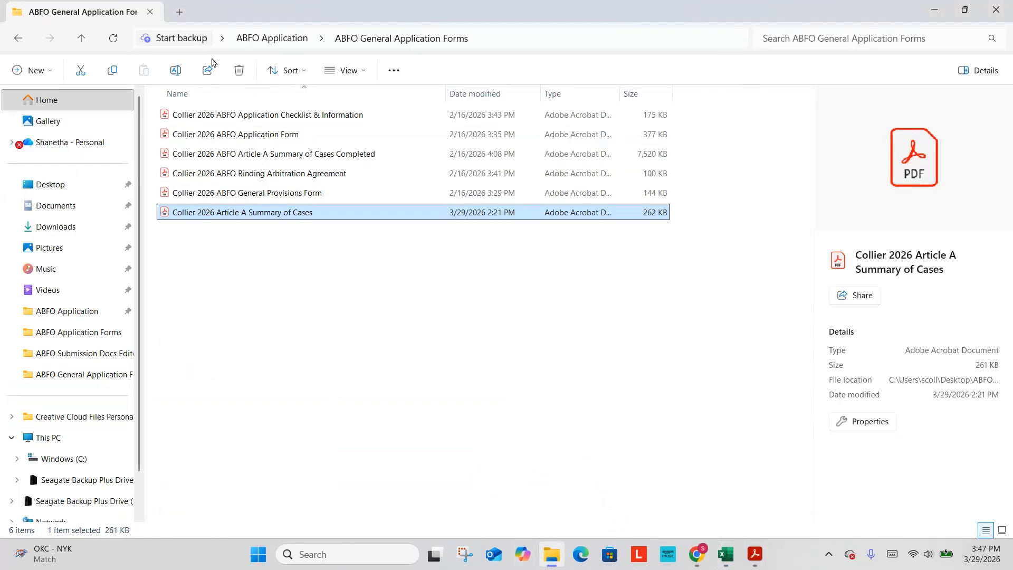
click(269, 41)
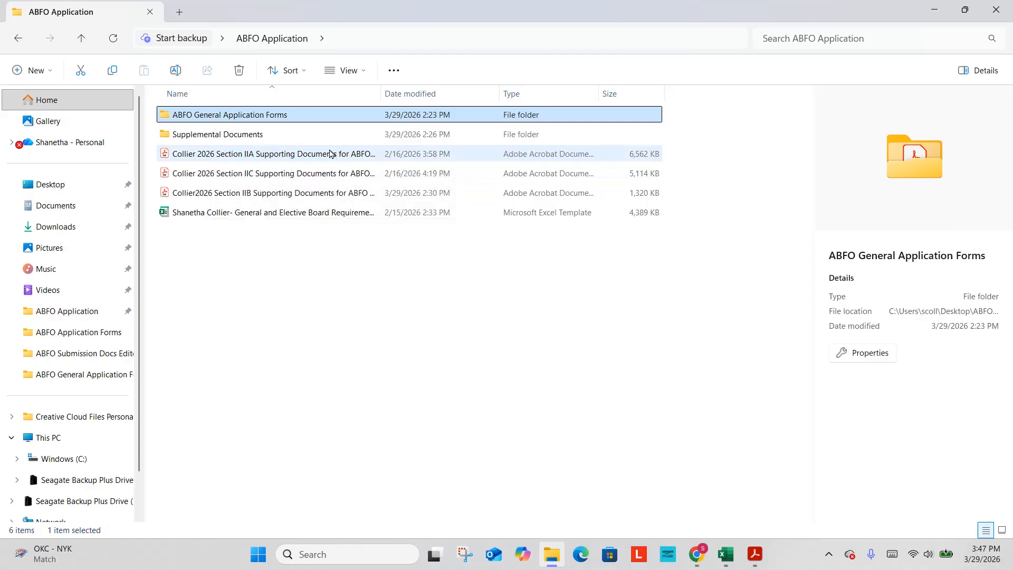
double_click(283, 194)
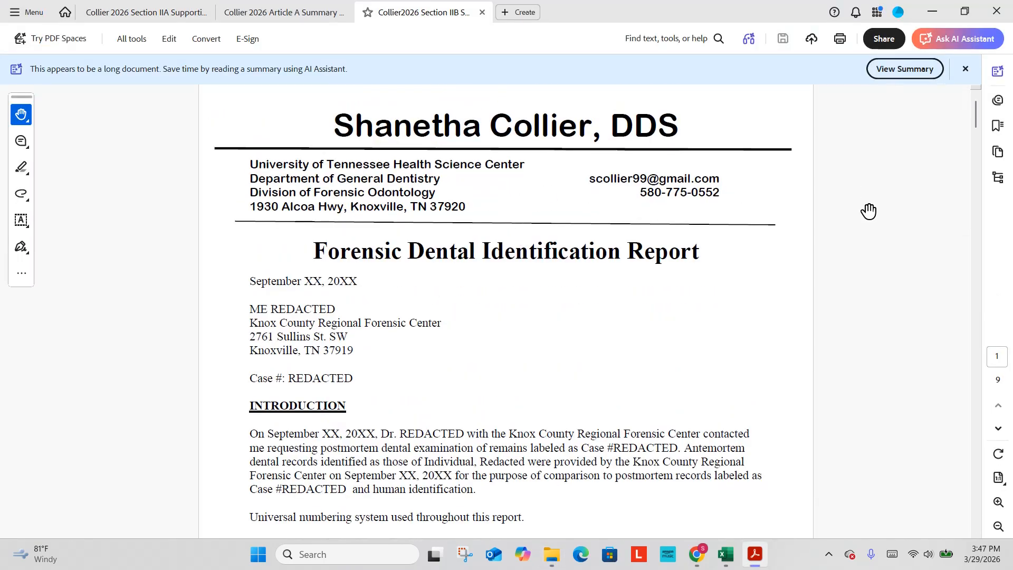
Scroll the Forensic Dental Identification Report, pages 1–4, to its 32-tooth chart, then return to Excel.
scroll(794, 145, down, 1)
scroll(794, 145, down, 6)
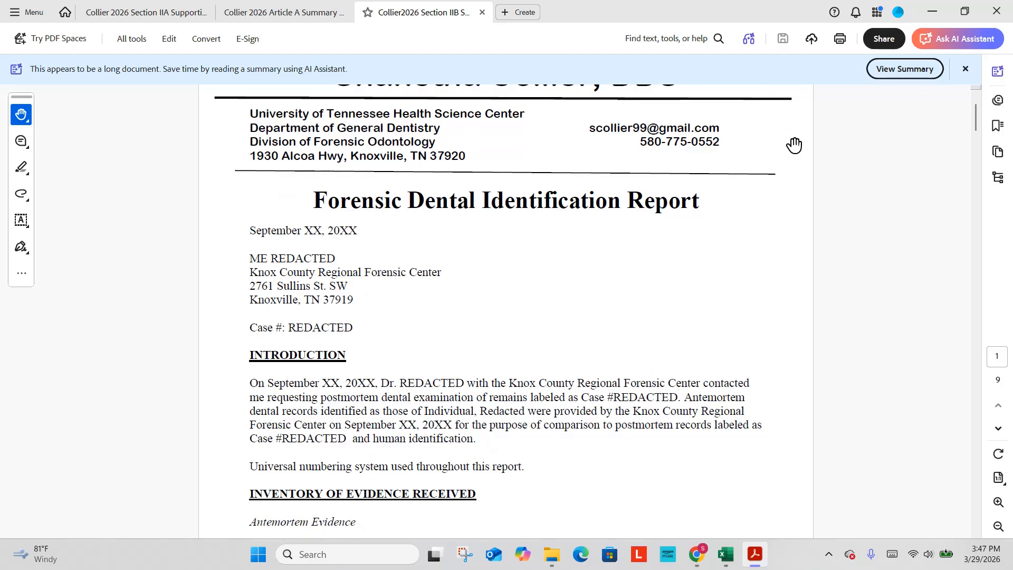
scroll(794, 145, up, 5)
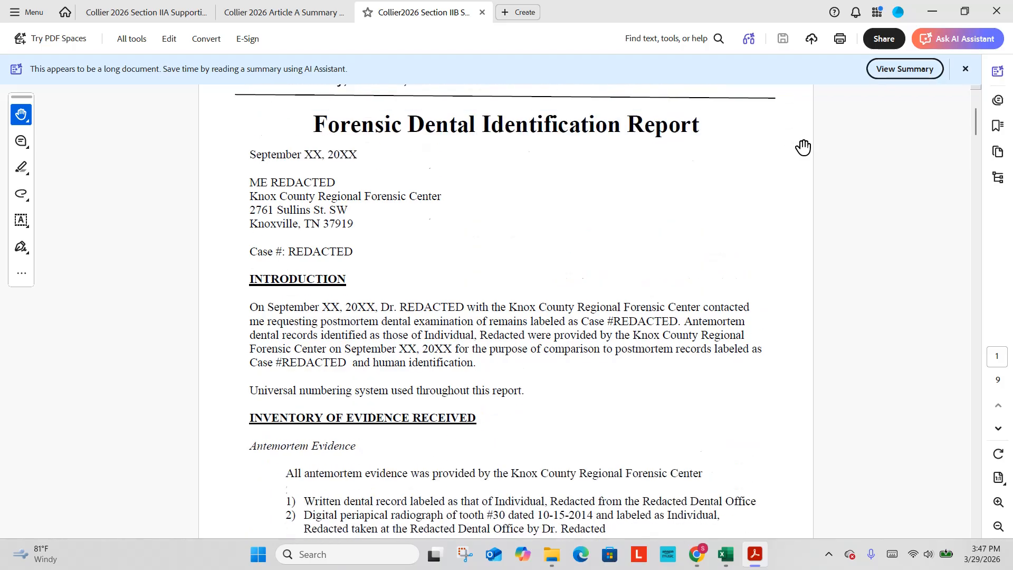
scroll(791, 170, down, 6)
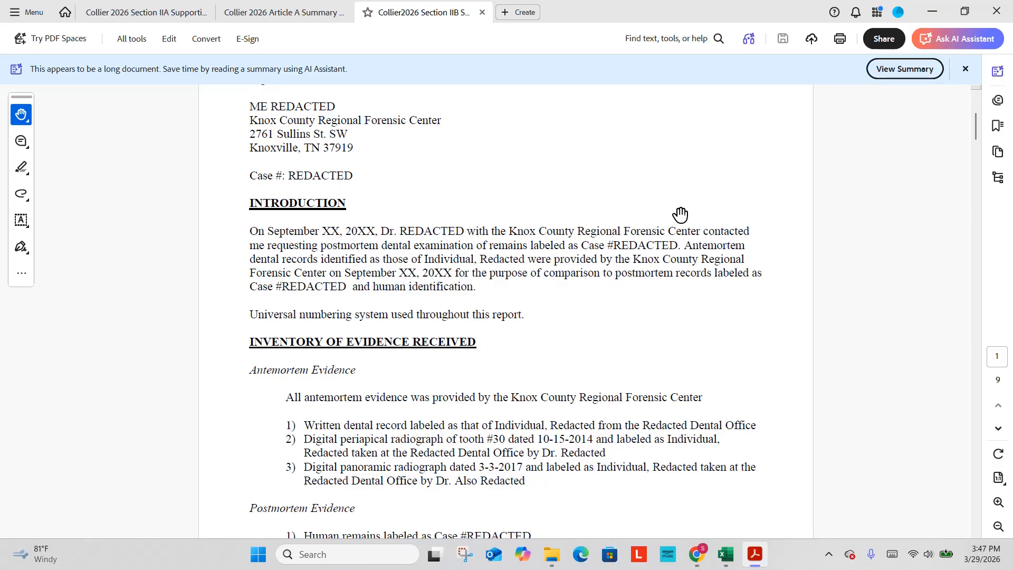
scroll(681, 214, down, 1)
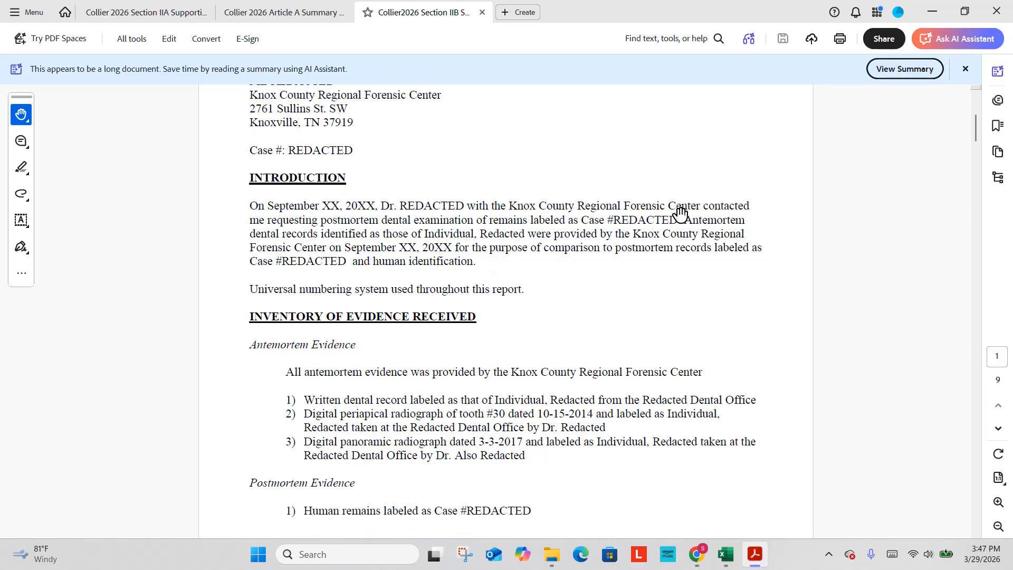
scroll(678, 212, down, 2)
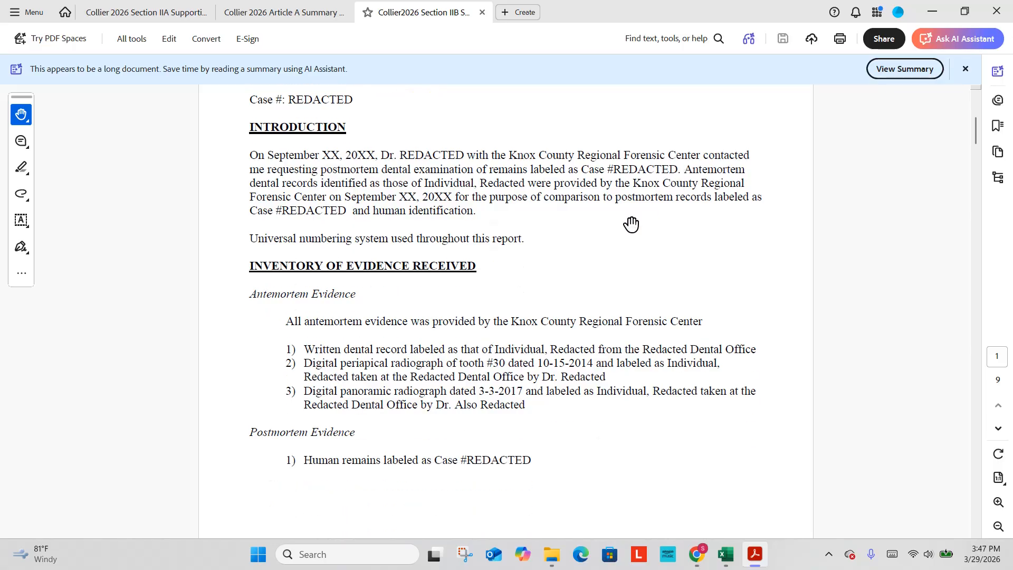
scroll(585, 224, down, 9)
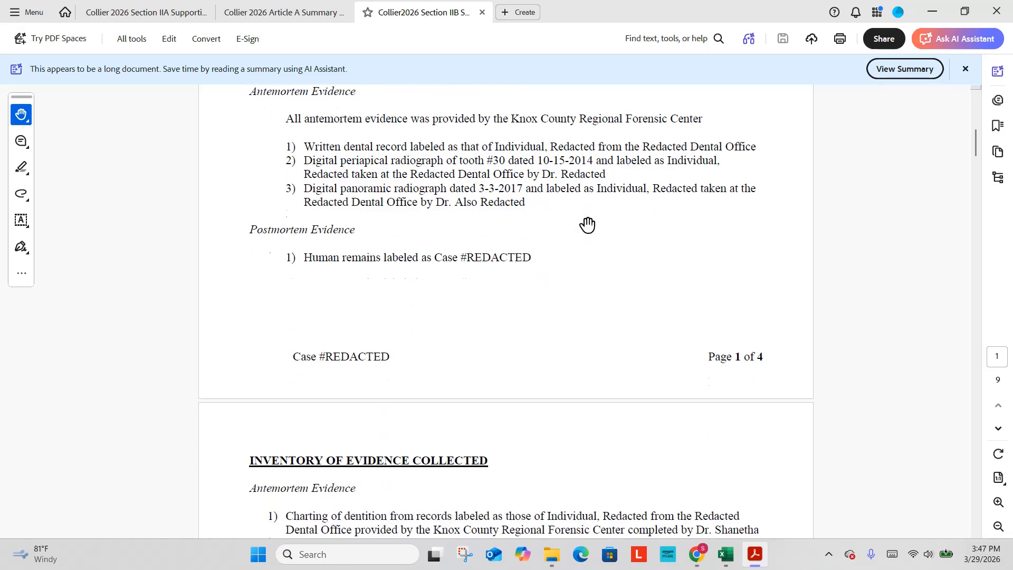
scroll(588, 224, down, 4)
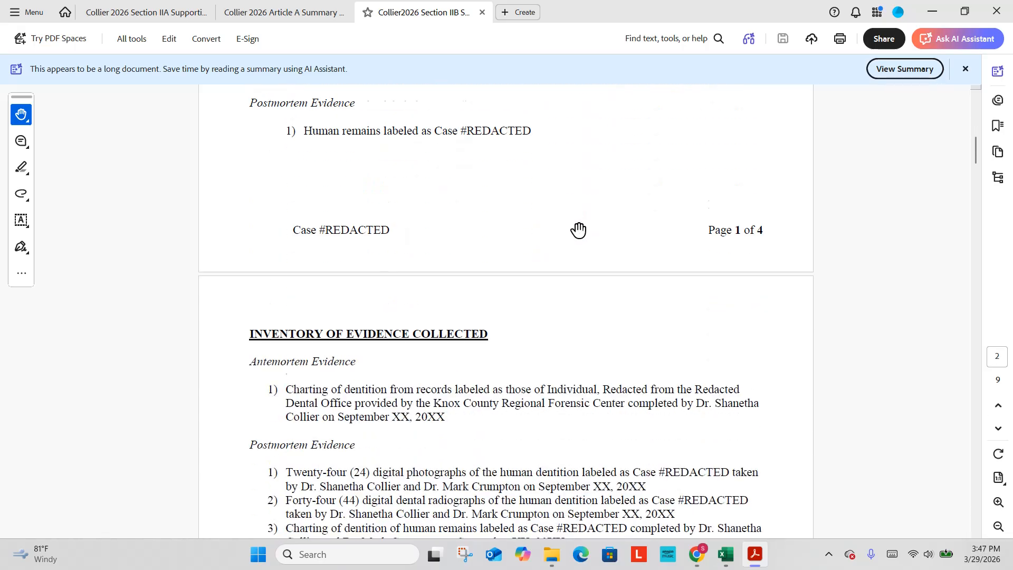
scroll(579, 229, down, 3)
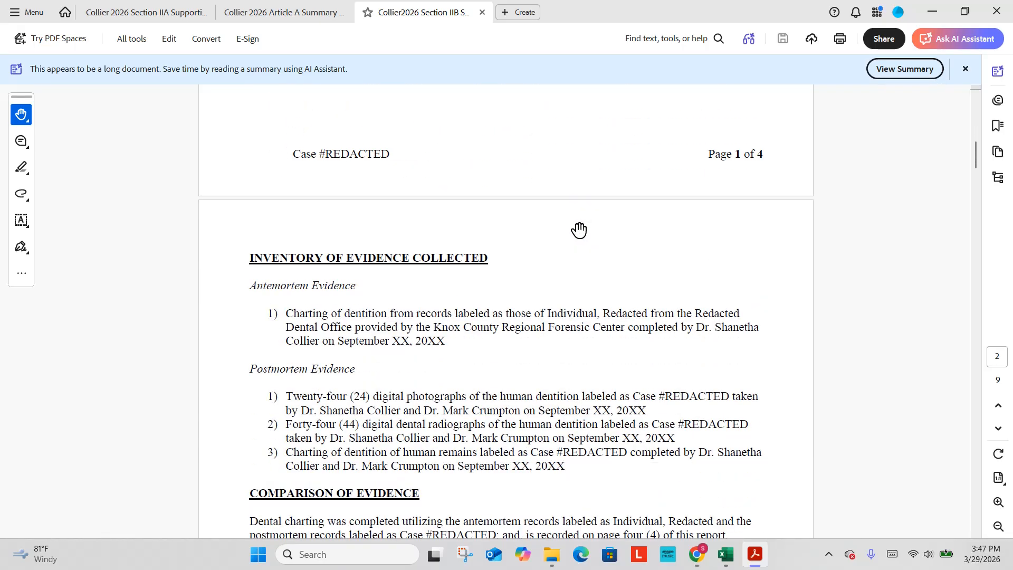
scroll(579, 229, down, 2)
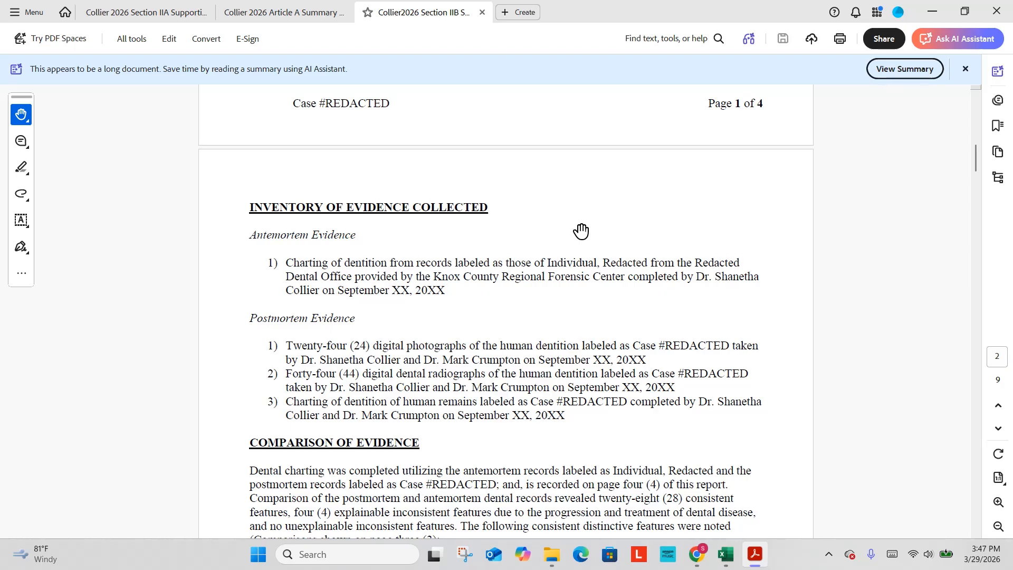
scroll(581, 231, down, 2)
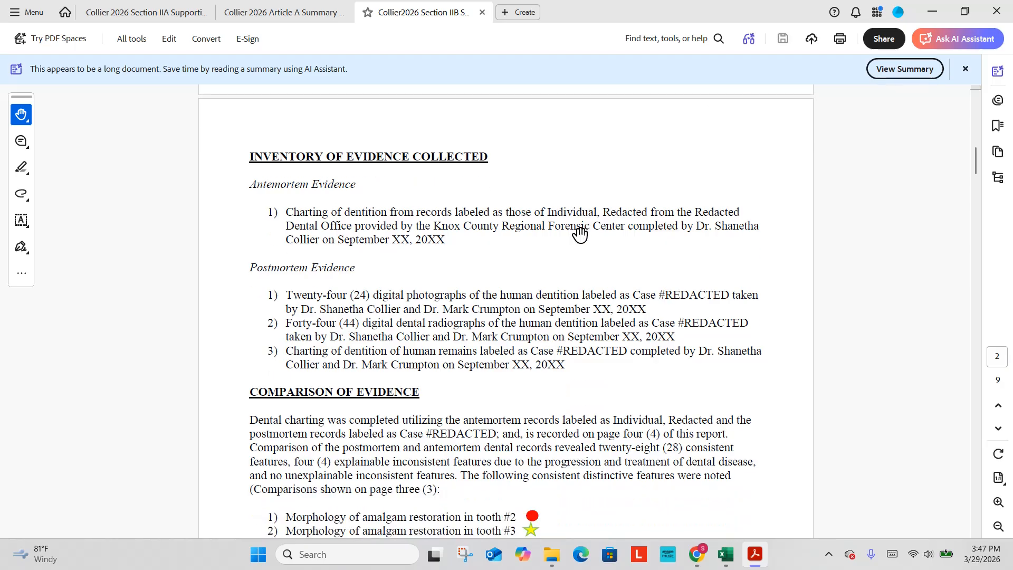
scroll(580, 234, down, 17)
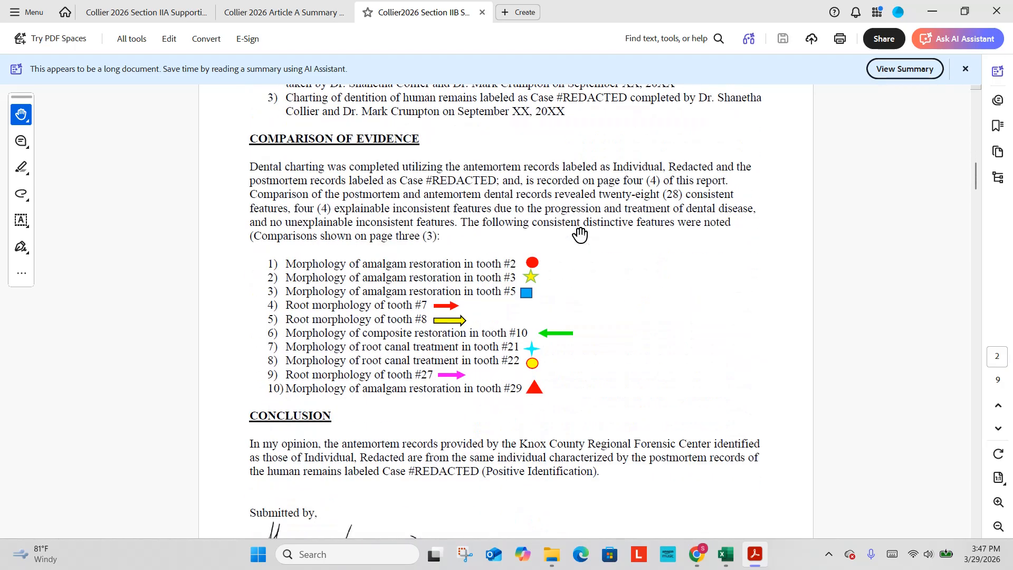
scroll(580, 234, down, 20)
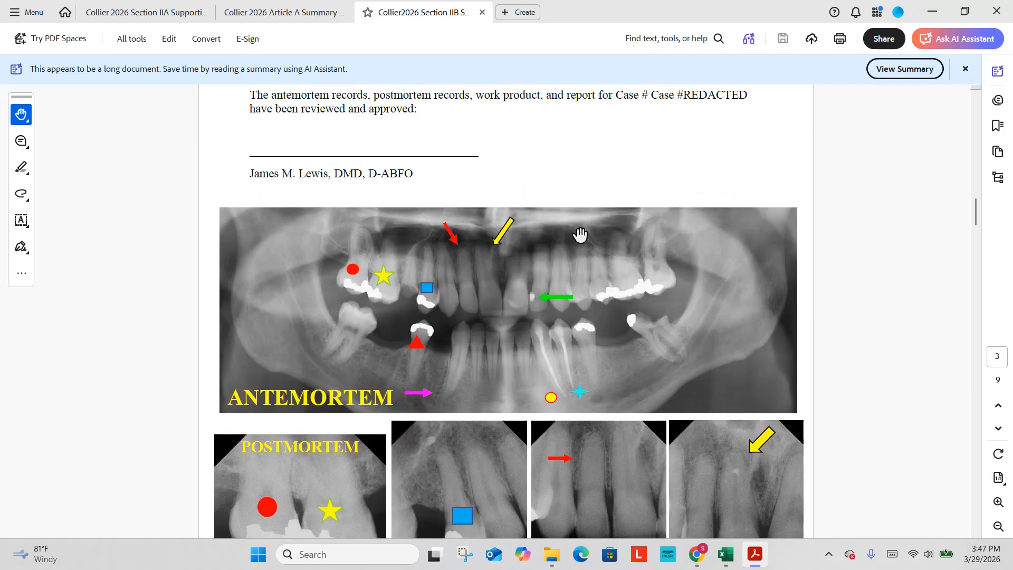
scroll(580, 234, down, 20)
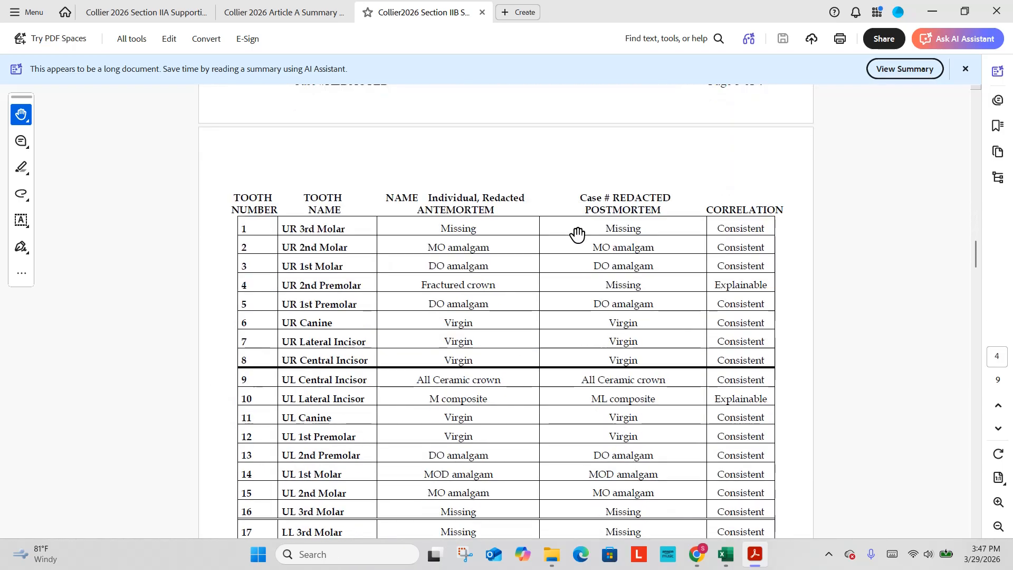
scroll(577, 234, down, 13)
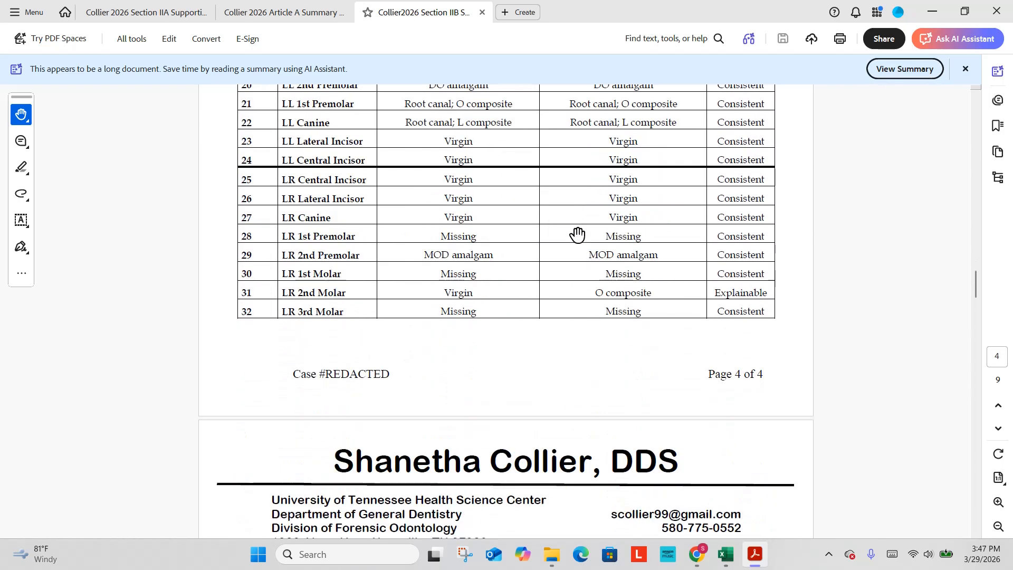
scroll(597, 267, up, 2)
scroll(597, 267, up, 3)
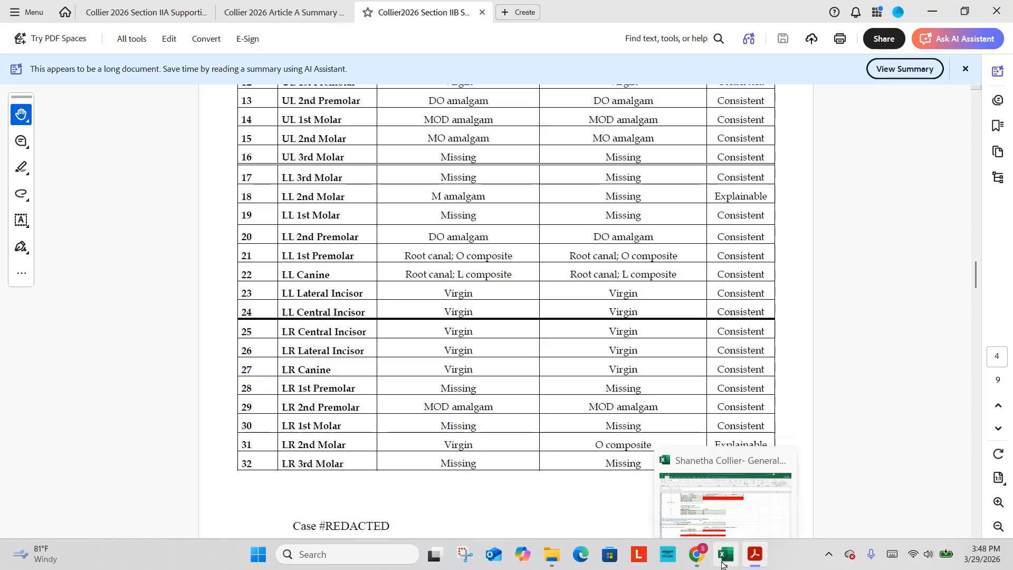
click(723, 491)
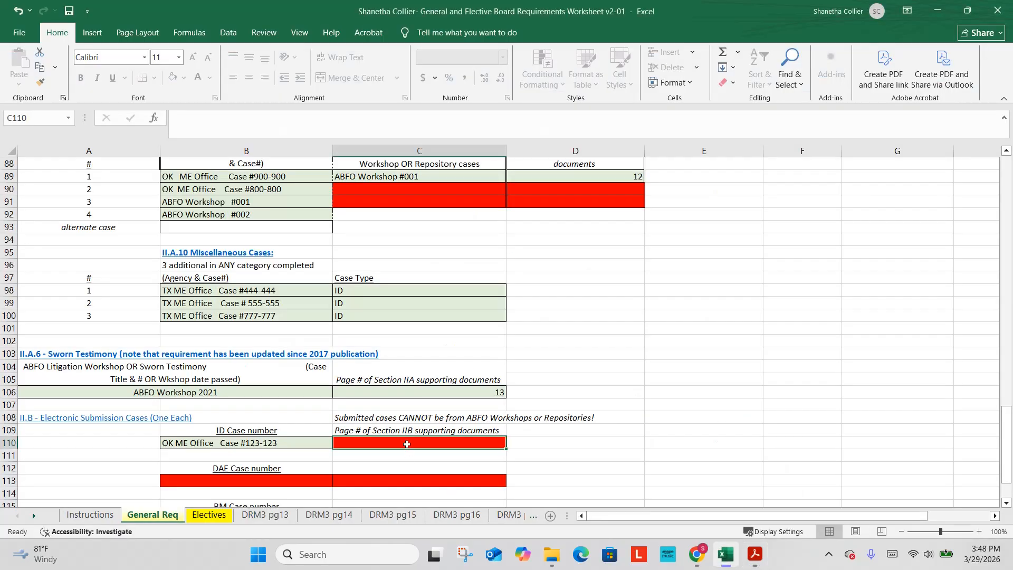
Record the ID case pages as '1 through 4' in C110.
text(Page)
key(BackSpace)
key(BackSpace)
key(BackSpace)
key(BackSpace)
key(BackSpace)
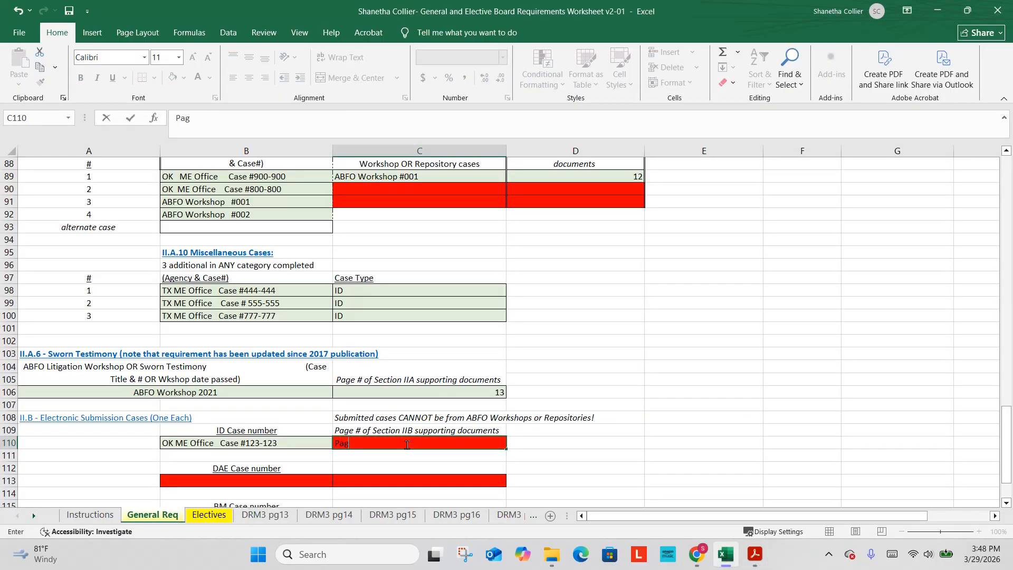
text(1 through 4)
key(Return)
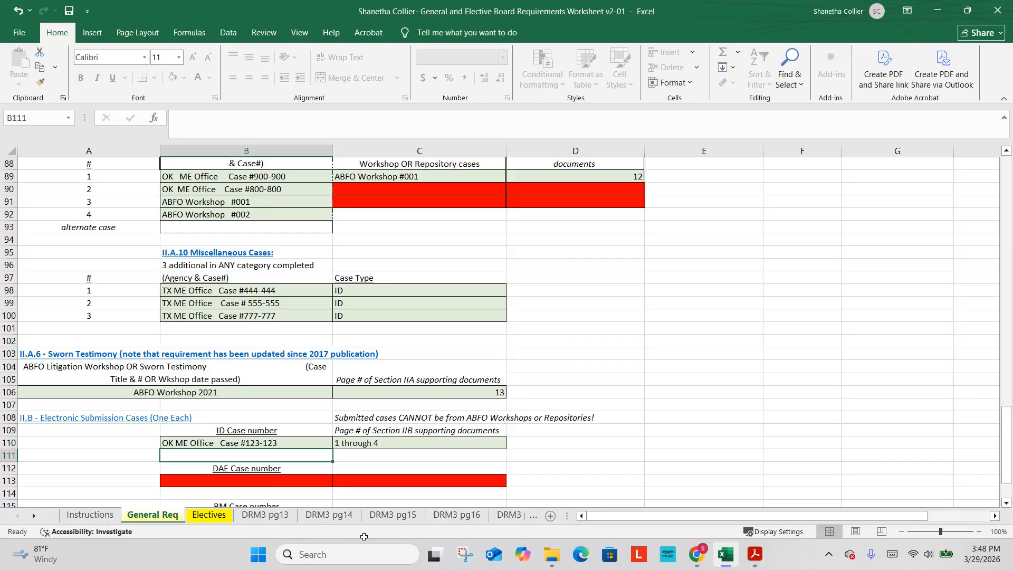
Enter 'OK ME Office Case #002-002' as the DAE case number in B113, then switch to Acrobat.
scroll(266, 453, down, 2)
click(255, 402)
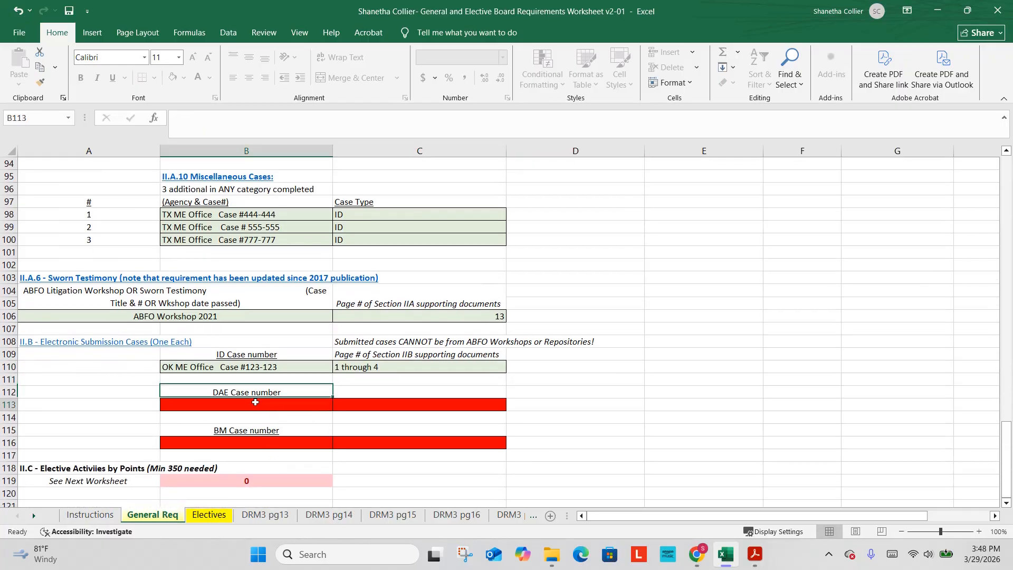
scroll(247, 415, up, 8)
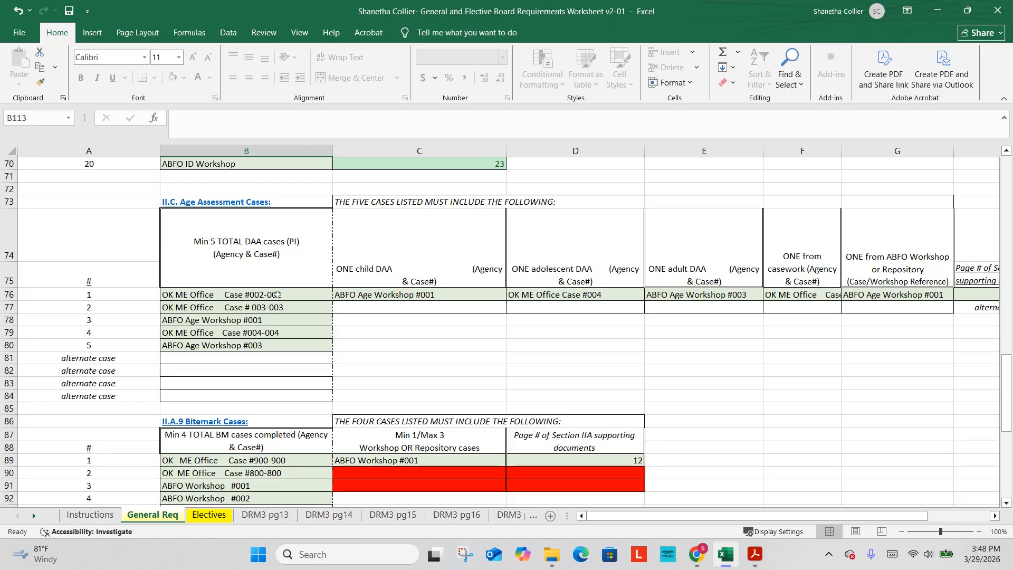
scroll(286, 295, down, 8)
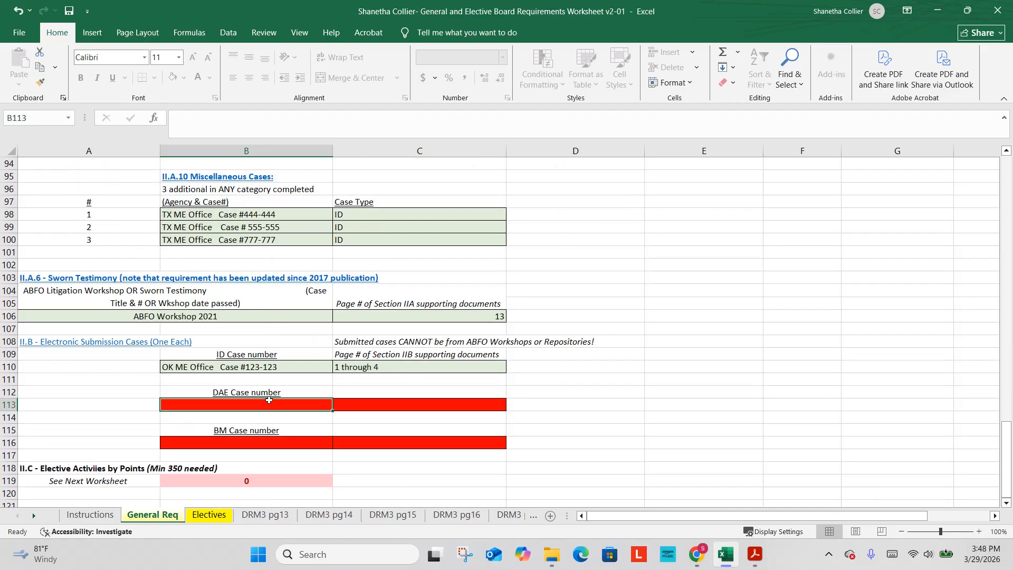
text(OK Me Off)
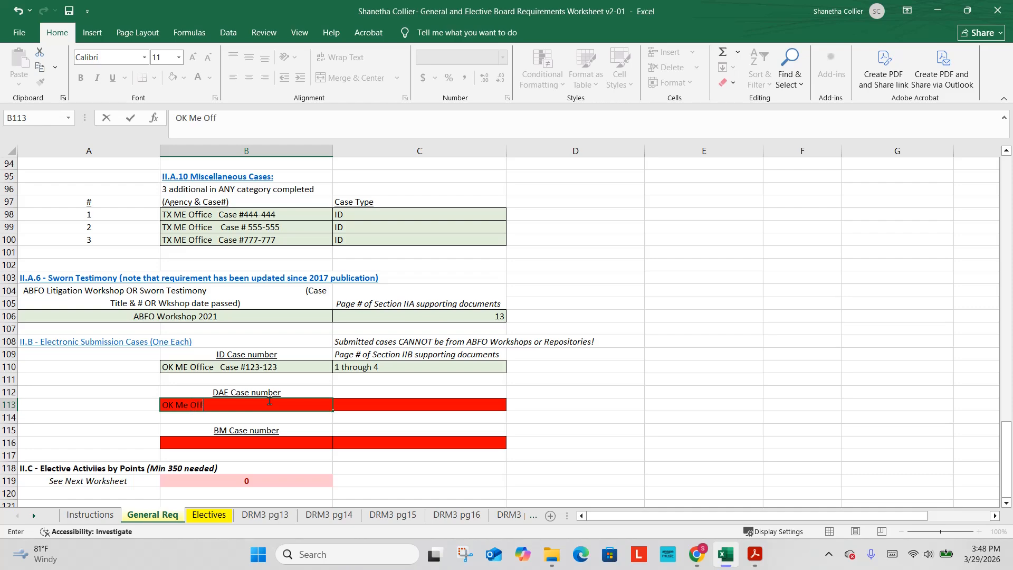
key(BackSpace)
key(BackSpace)
key(BackSpace)
text(E OPF)
text(ffice  Case)
text( #002)
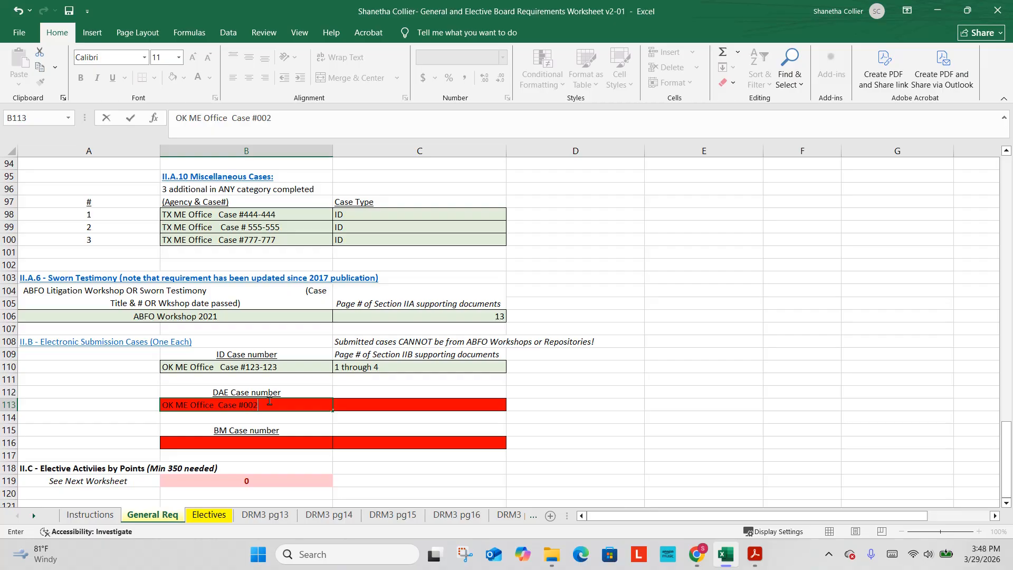
text(-002)
key(Tab)
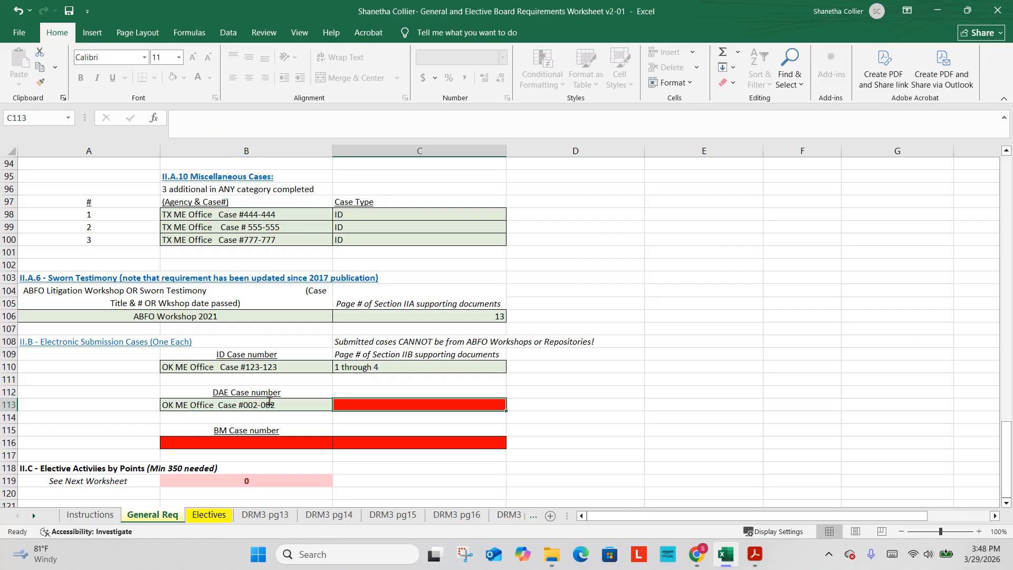
click(755, 555)
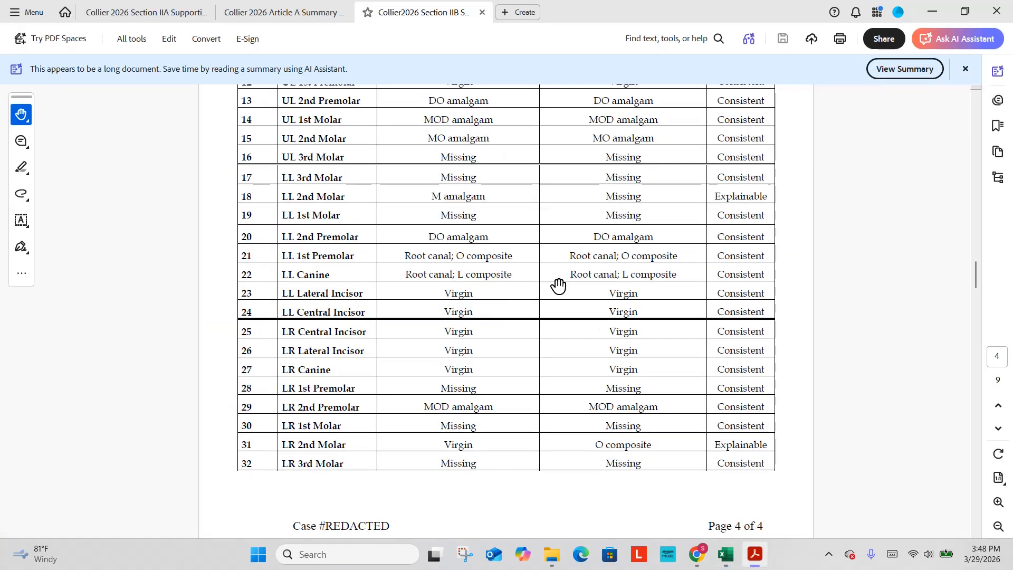
Scroll the Dental Age Assessment Report, PDF pages 5–9, to its postmortem radiographs, then return to Excel.
scroll(555, 276, down, 8)
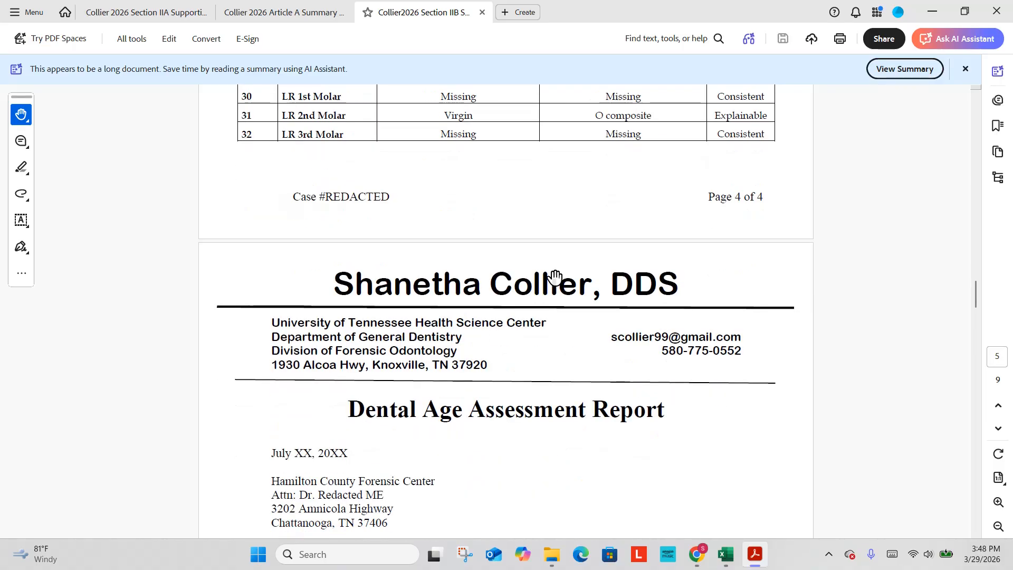
scroll(555, 277, down, 5)
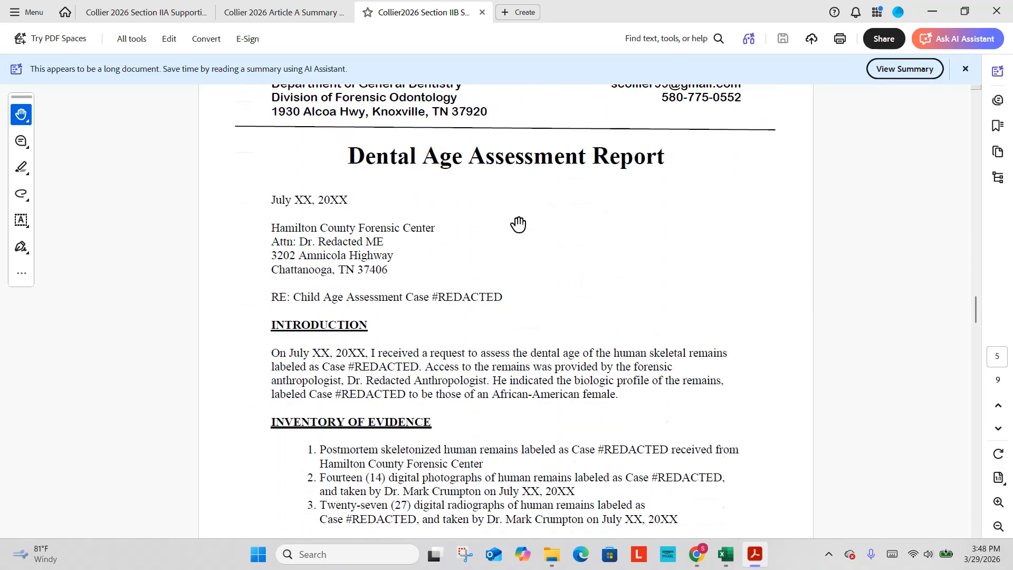
scroll(518, 224, down, 12)
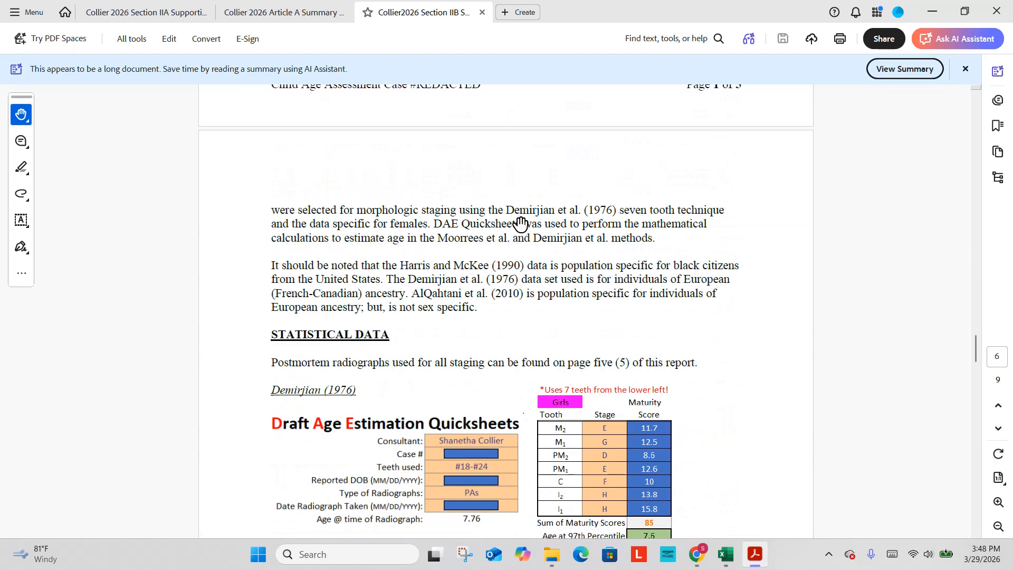
scroll(520, 224, down, 14)
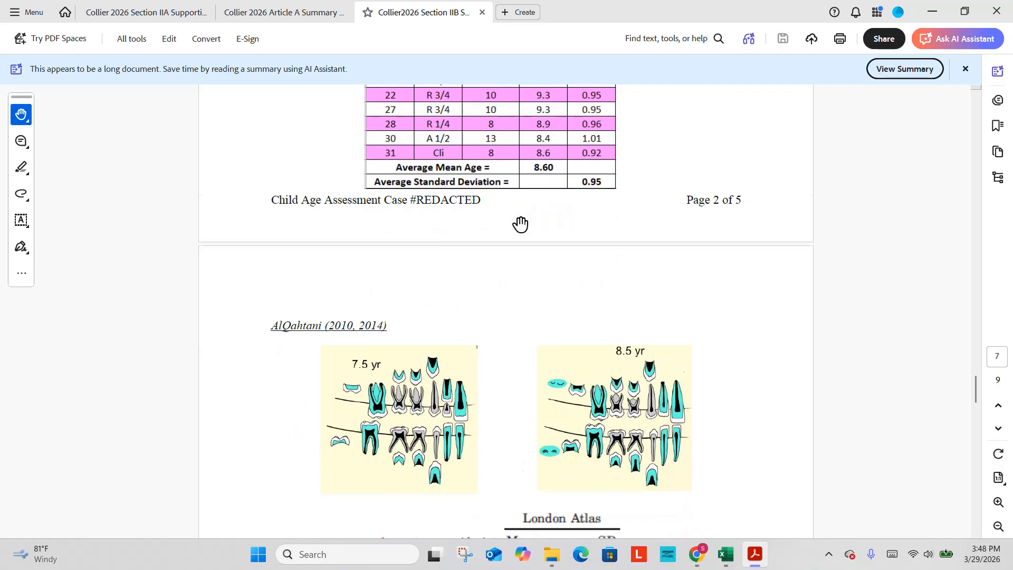
scroll(520, 224, down, 16)
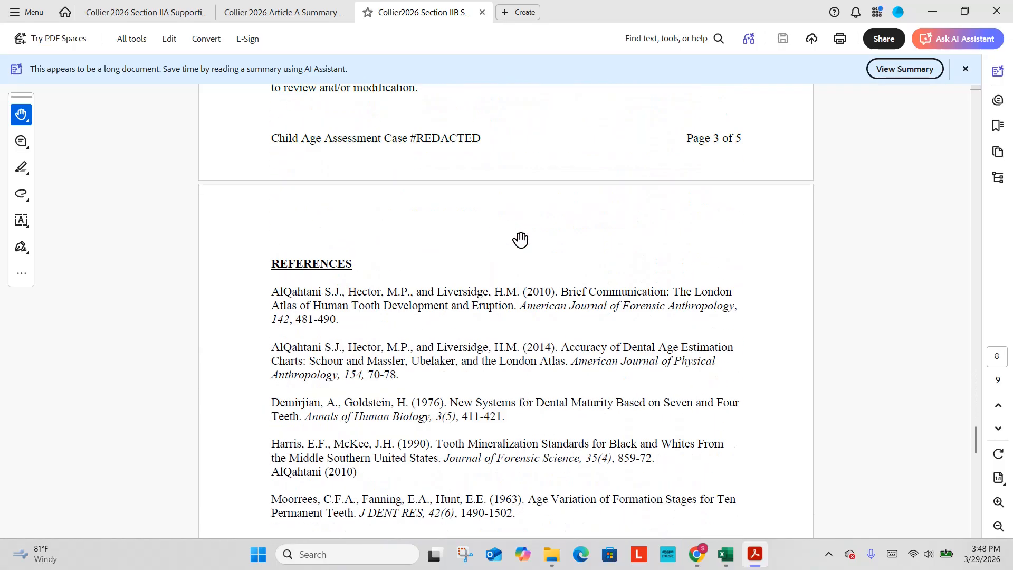
scroll(521, 238, down, 14)
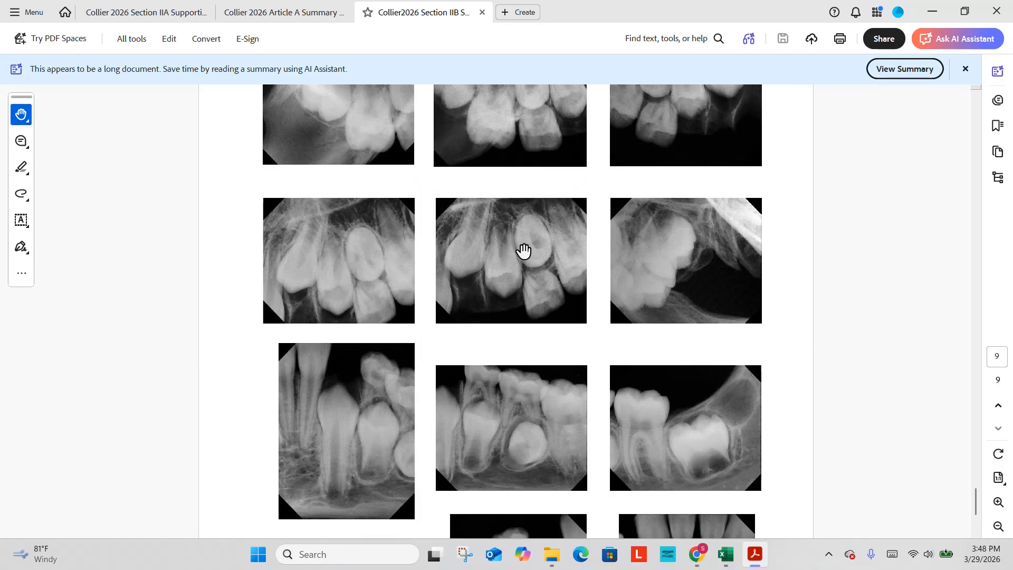
click(725, 554)
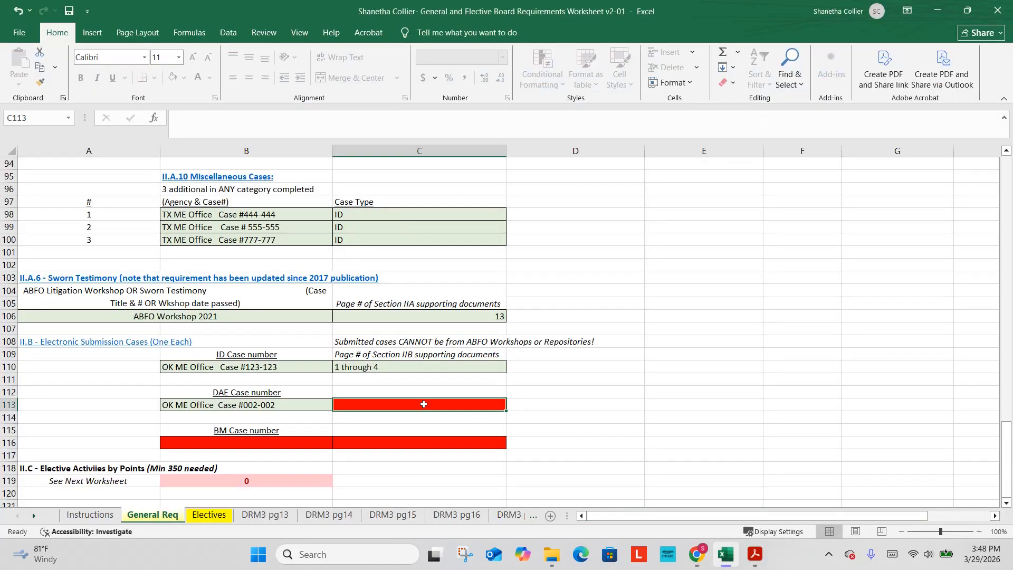
Record DAE pages '5 through 9' in C113 and enter BM case 'OK ME Office Case 900-900' in B116.
text(5)
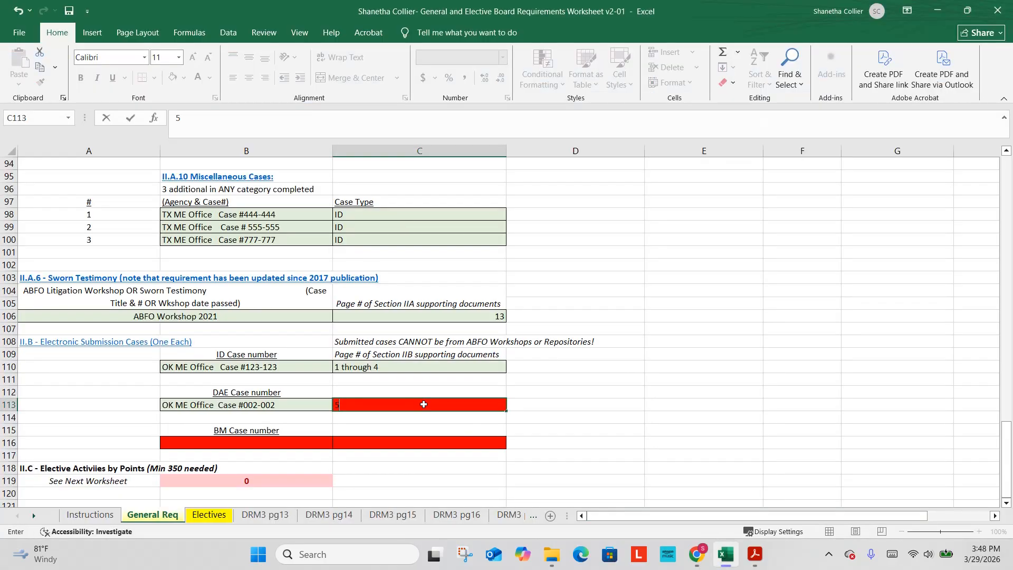
text( through 9)
key(Return)
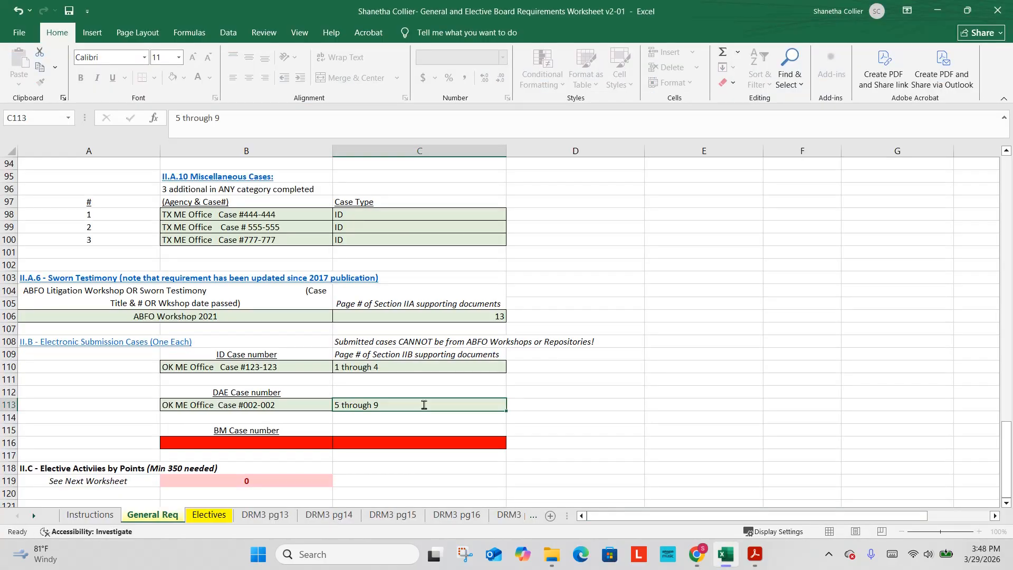
click(175, 448)
scroll(193, 400, up, 4)
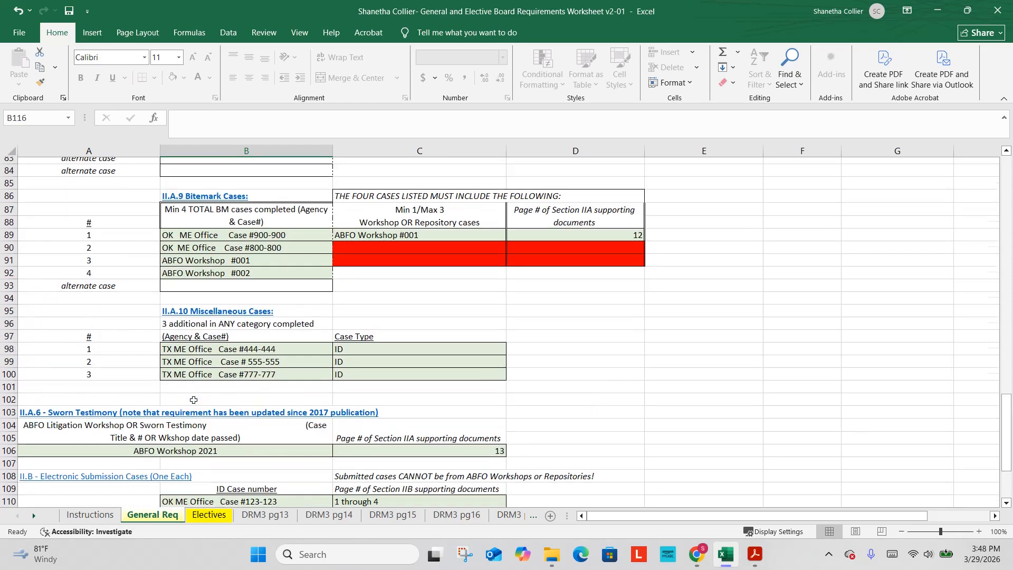
scroll(193, 400, down, 2)
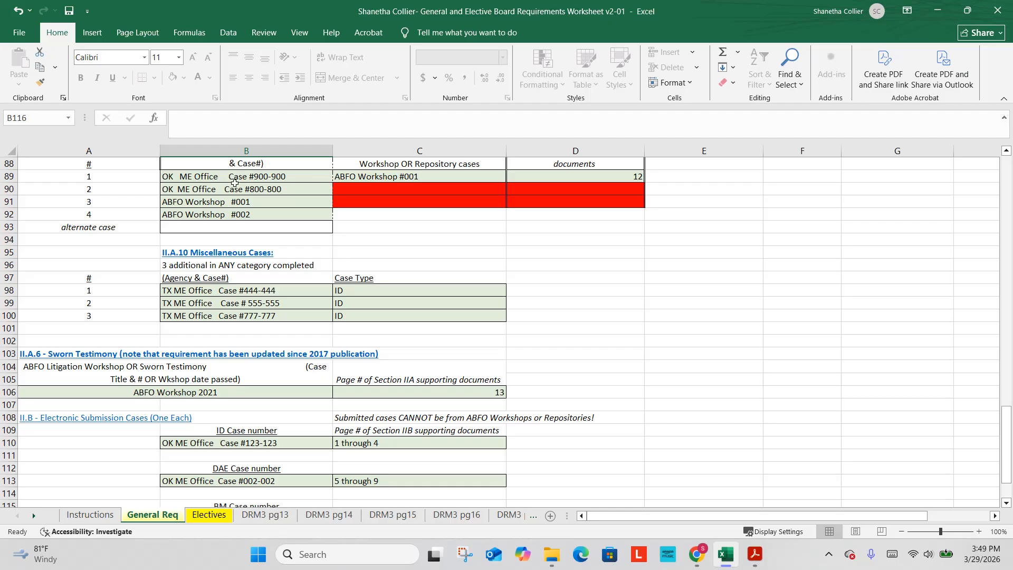
scroll(265, 176, down, 3)
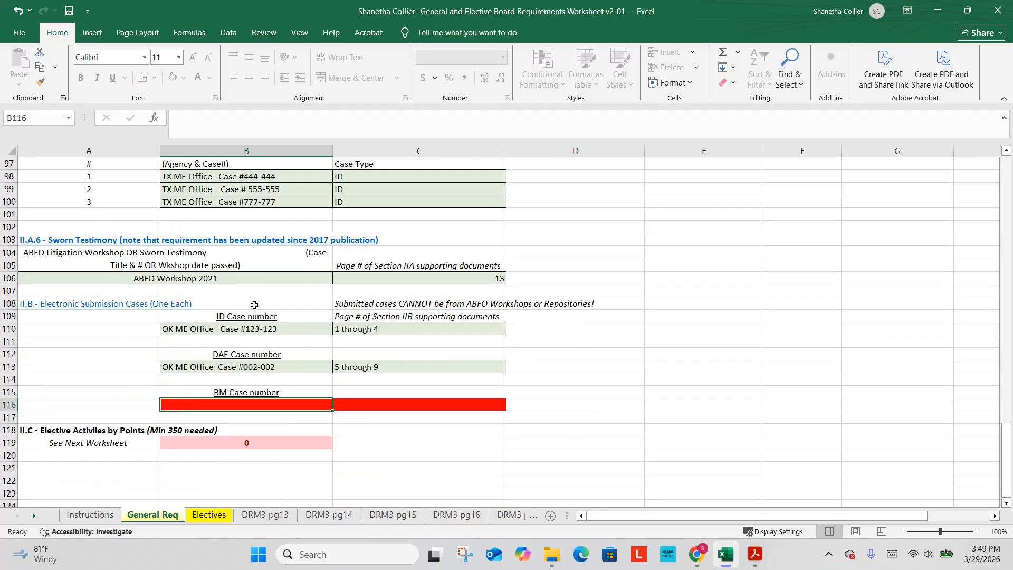
text(OK ME )
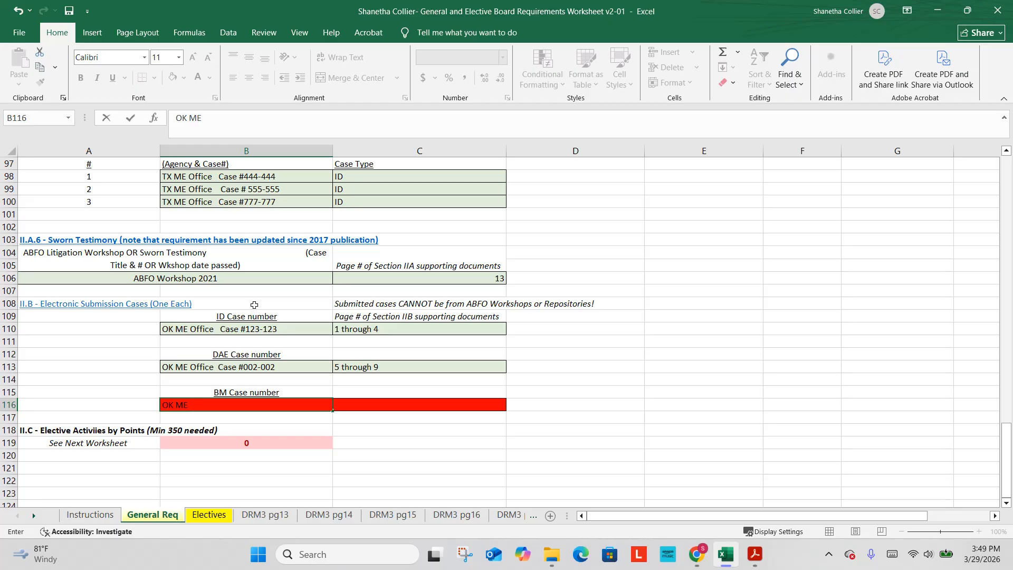
text(Office Case 900-900)
key(Tab)
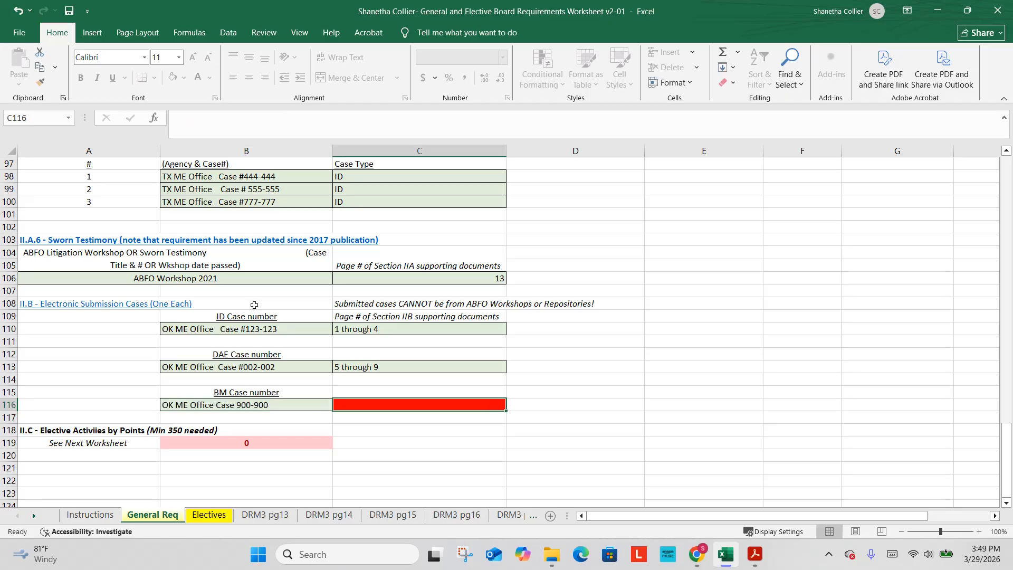
Check the PDF, record the BM case pages as '10 through 16' in C116, then return to Acrobat.
click(760, 567)
scroll(746, 380, down, 4)
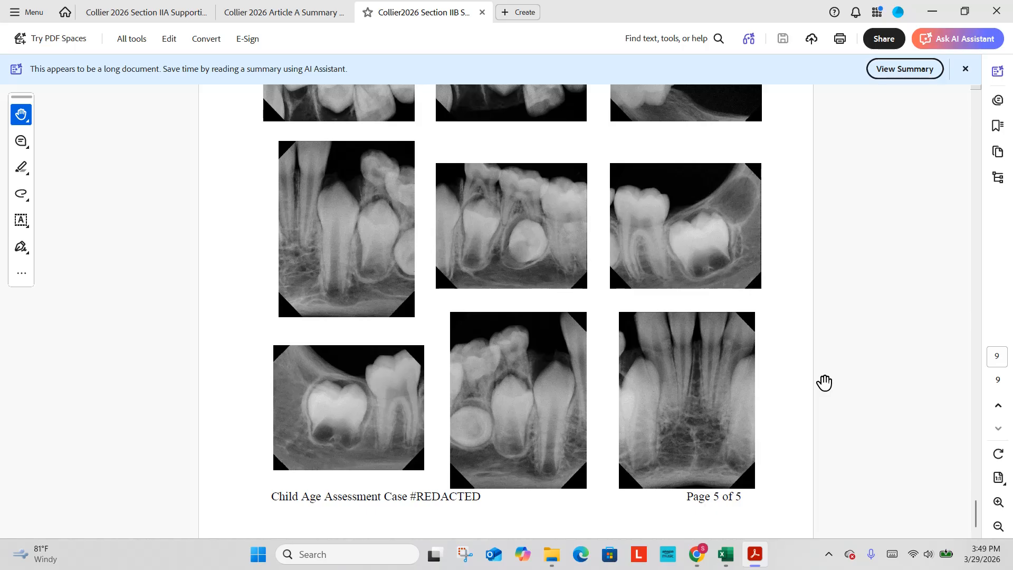
click(726, 554)
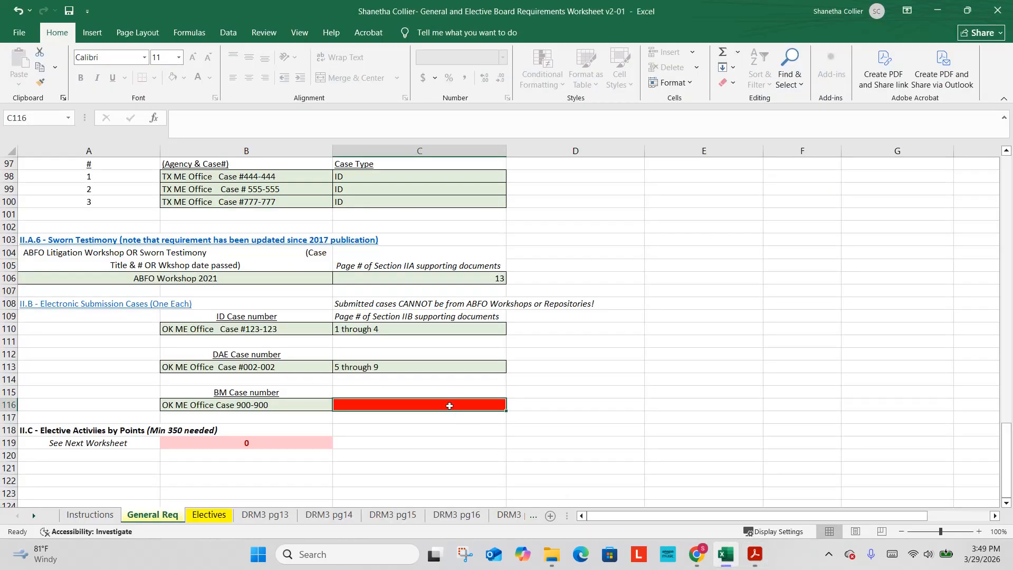
text(10 th)
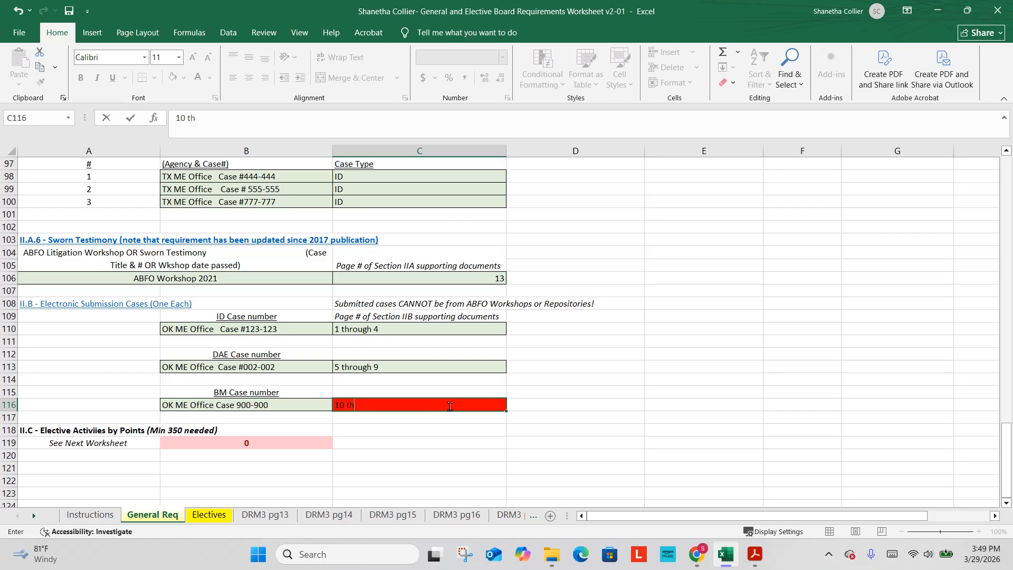
text(rough 16)
key(Return)
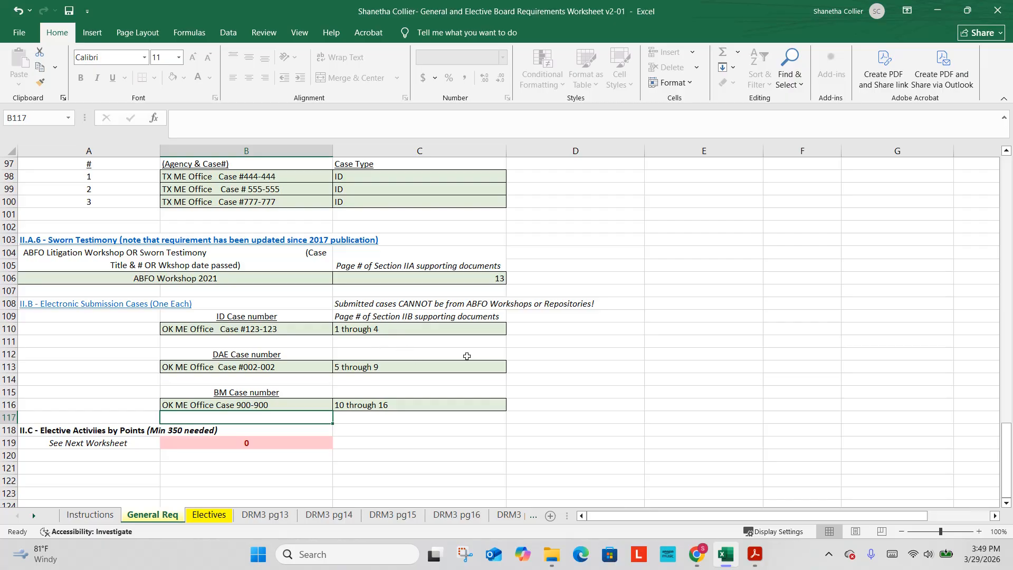
click(754, 554)
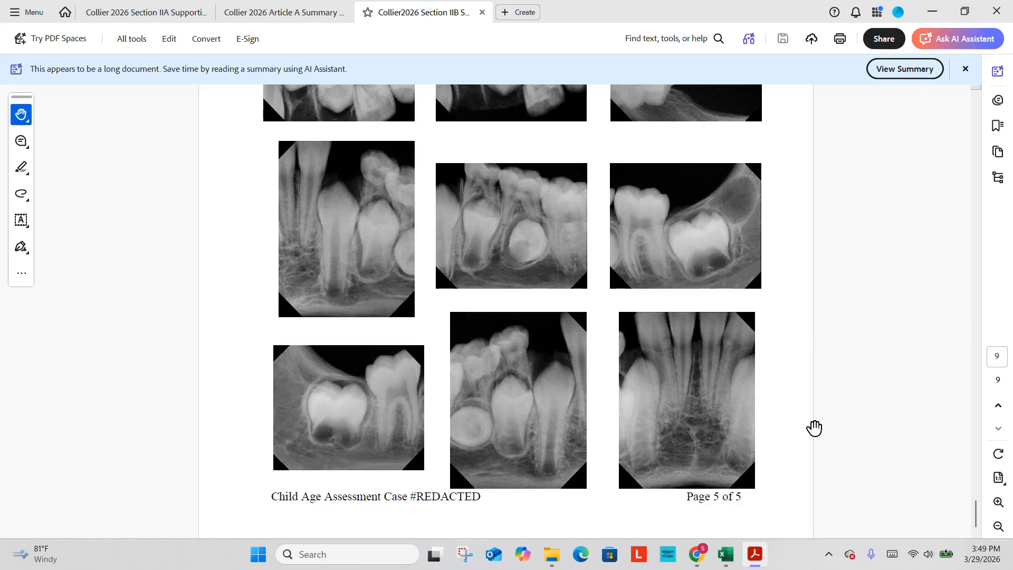
Toggle between Excel and Acrobat, then show the Collier 2026 Article A Summary's ID Cases table.
click(725, 556)
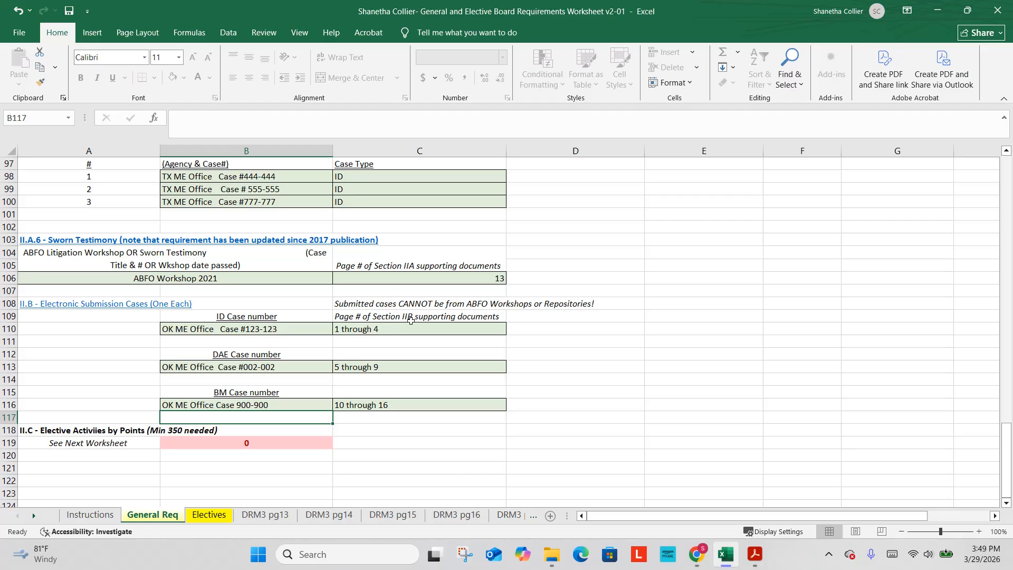
click(755, 554)
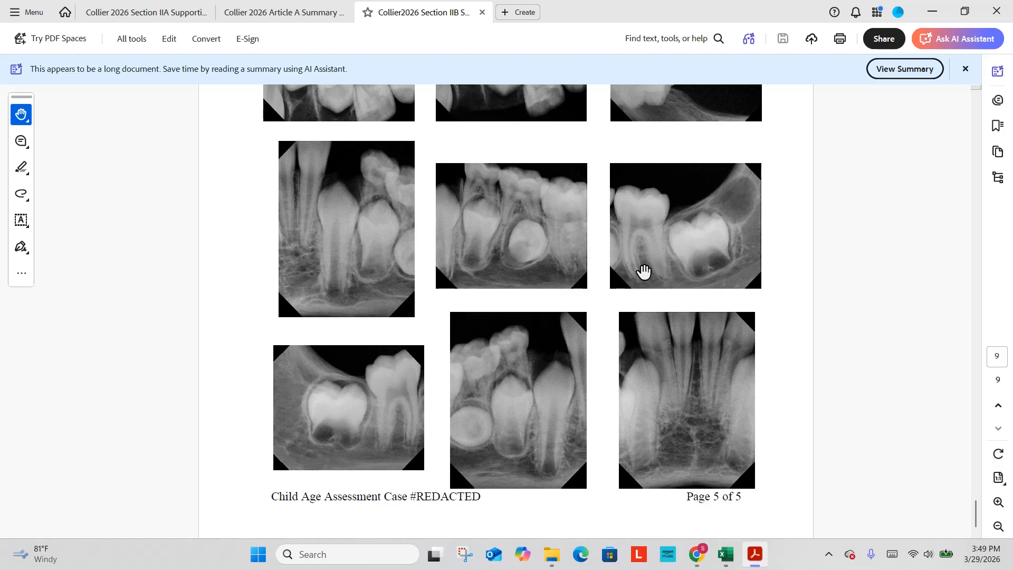
click(725, 554)
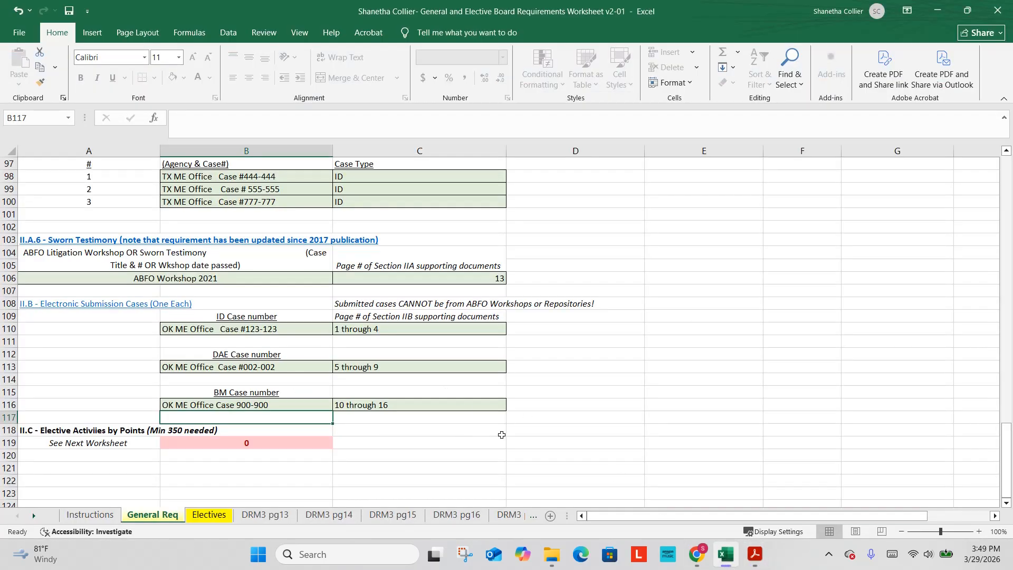
click(755, 554)
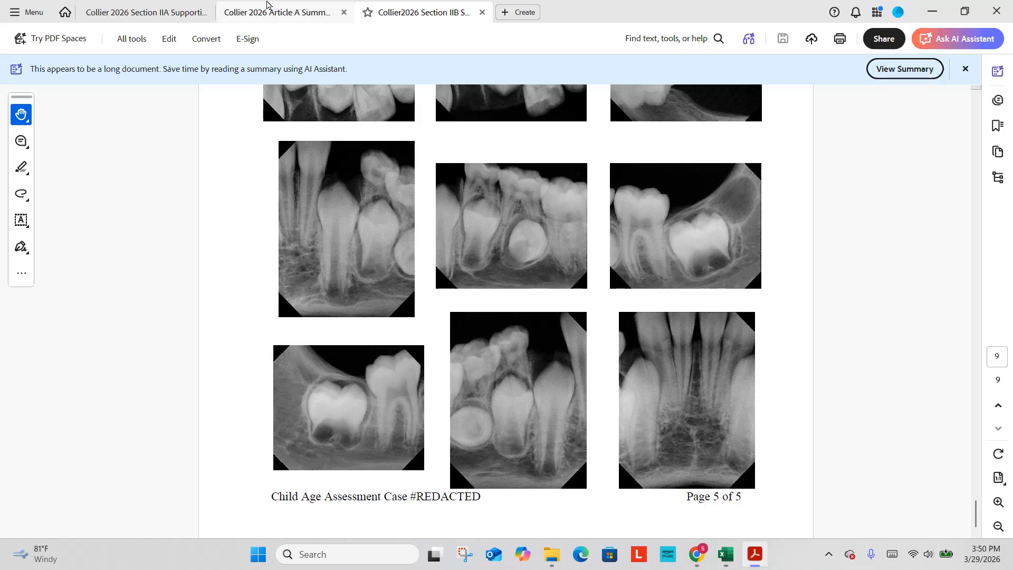
click(226, 13)
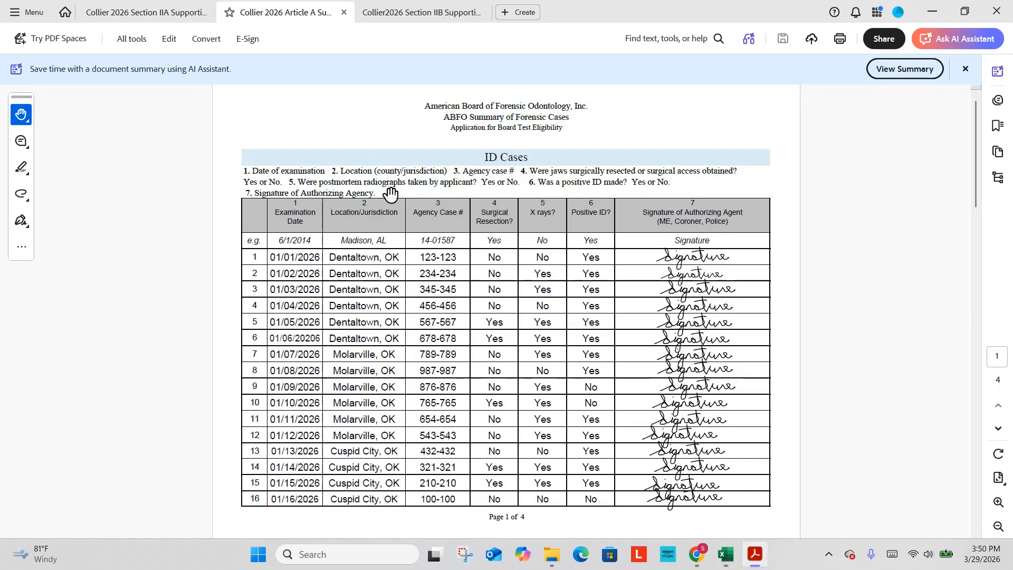
Review Article A's Bitemark and Age Estimation case tables on pages 3–4, then close it.
scroll(444, 211, up, 1)
scroll(463, 221, down, 2)
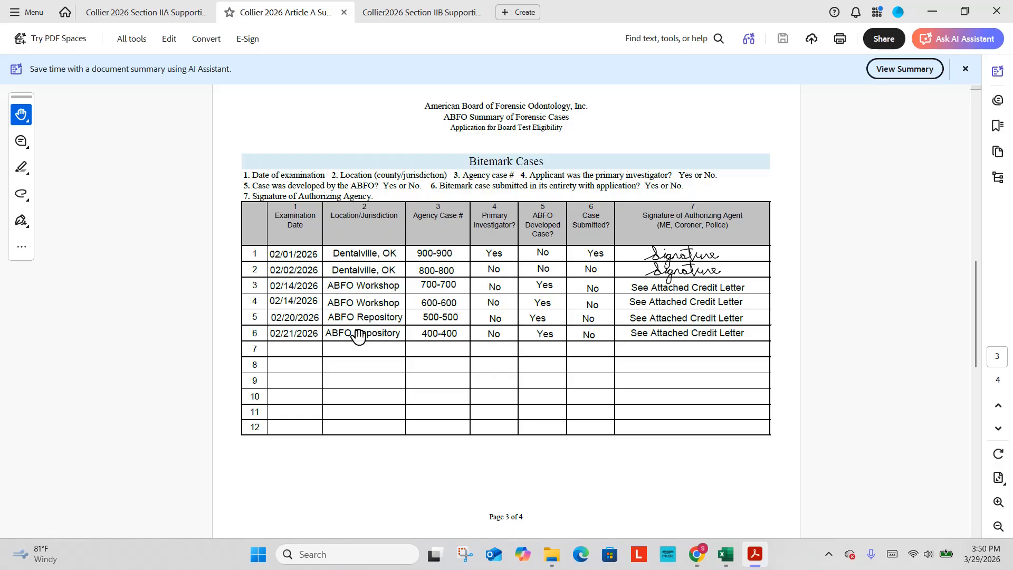
scroll(359, 335, down, 2)
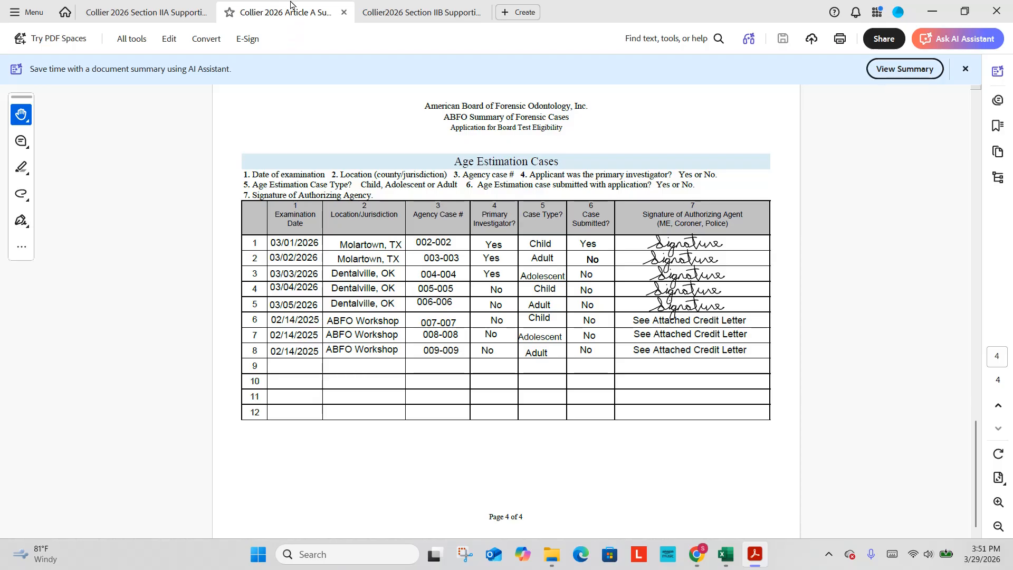
key(Home)
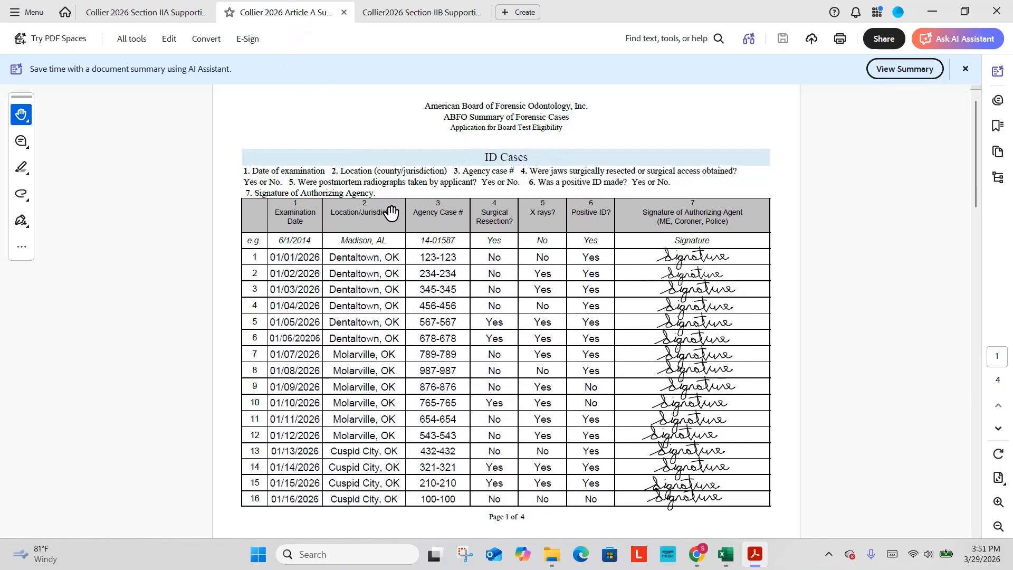
key(End)
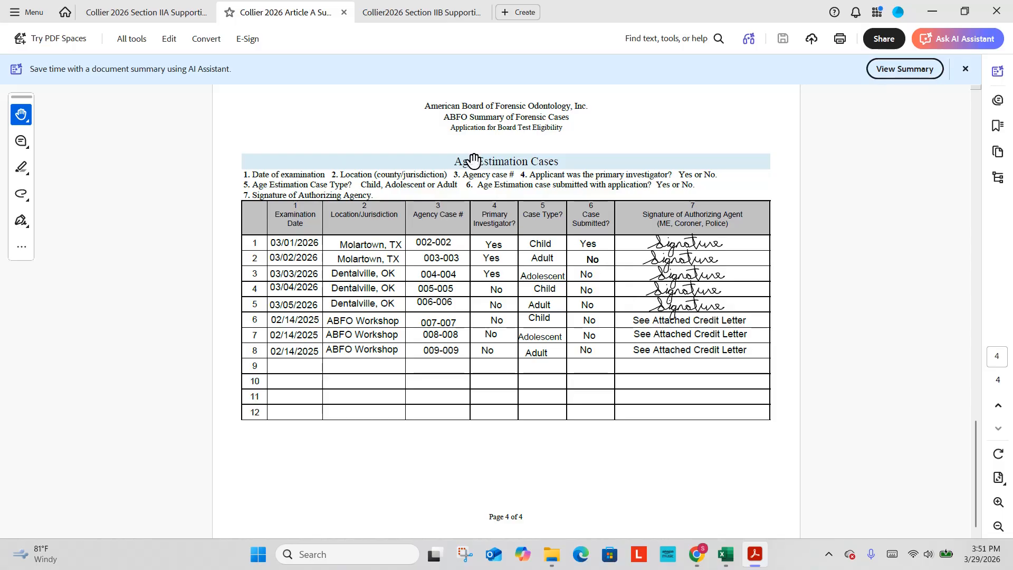
click(343, 10)
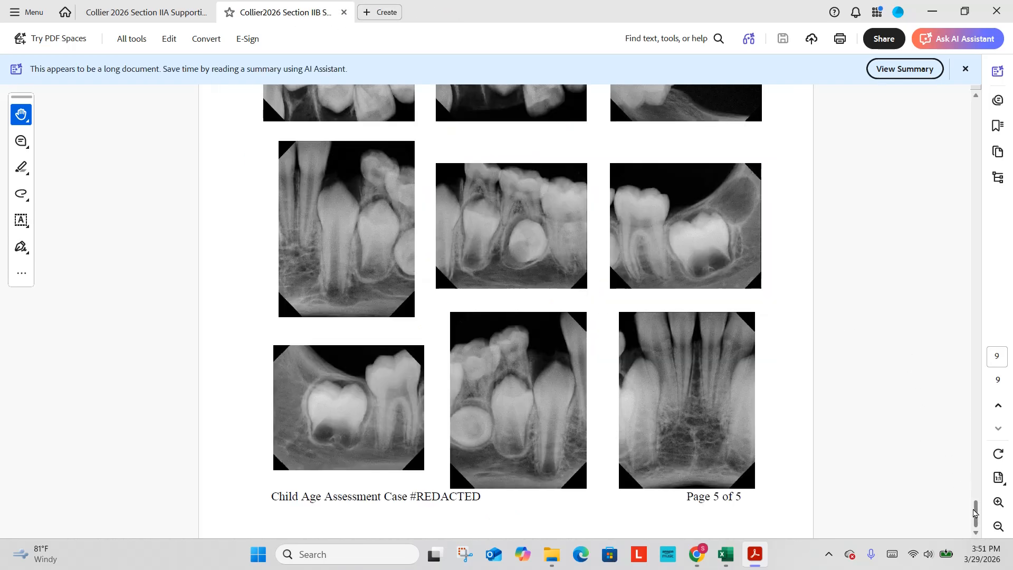
Close the Section IIB document, look over Section IIA's ASFO certificate page, then exit Acrobat.
drag(976, 513, 894, 73)
drag(975, 519, 975, 103)
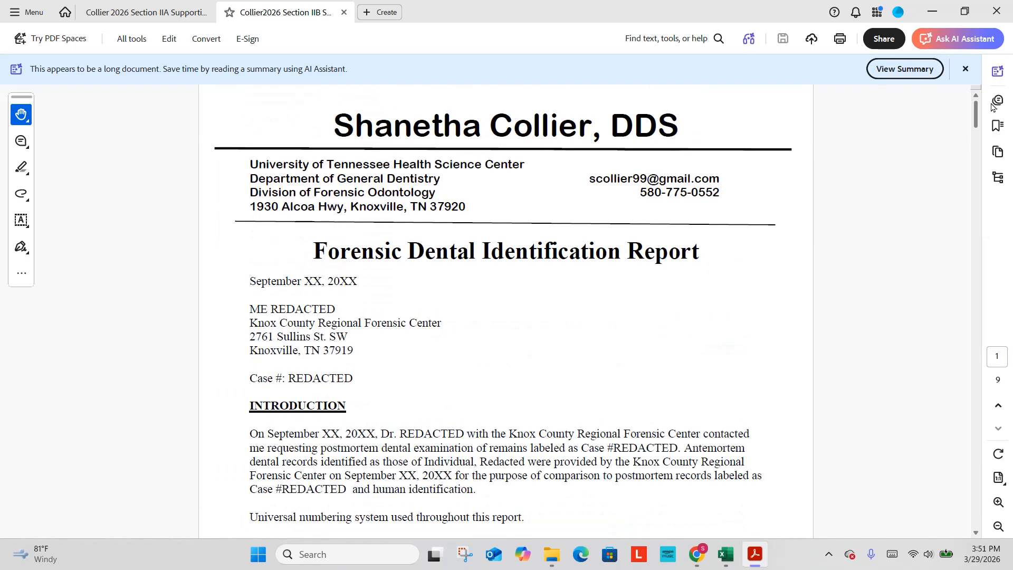
click(343, 12)
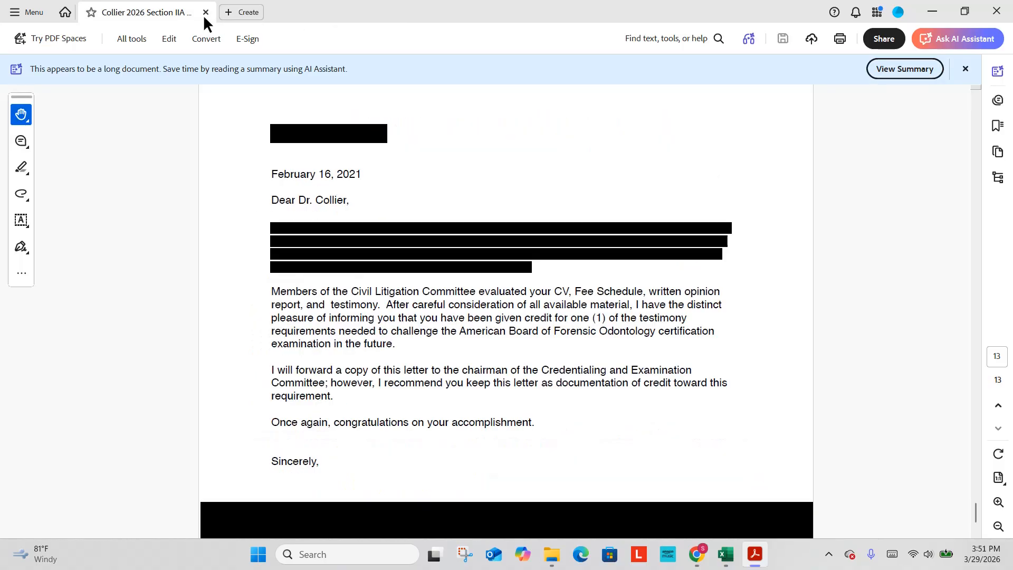
scroll(798, 316, down, 3)
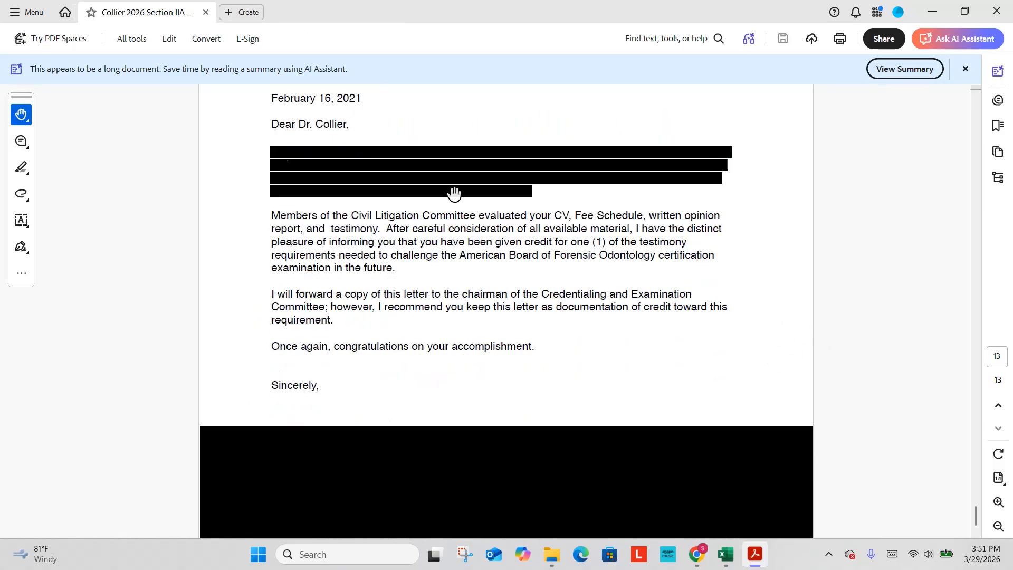
drag(976, 520, 942, 121)
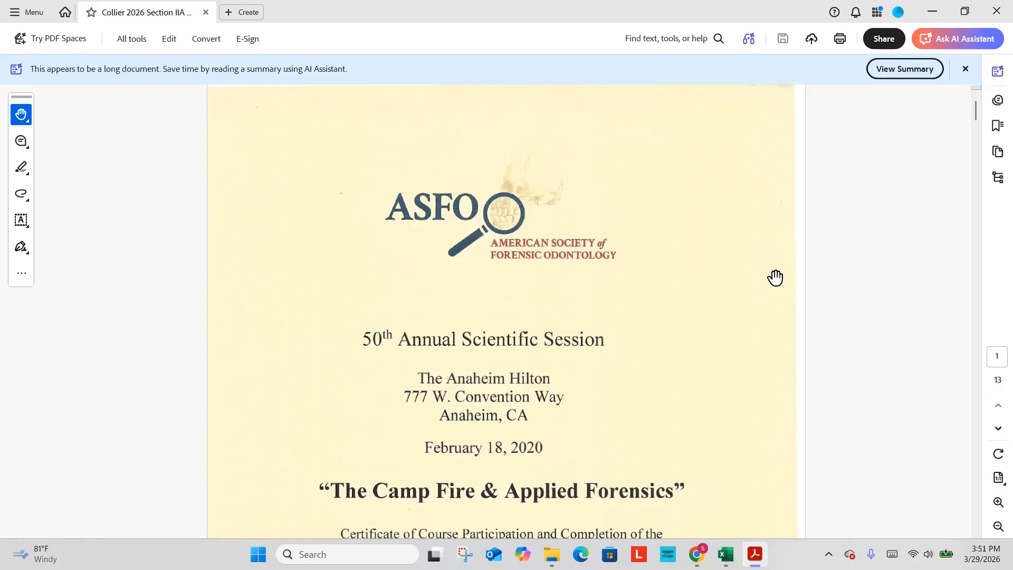
scroll(775, 280, down, 1)
scroll(775, 281, up, 1)
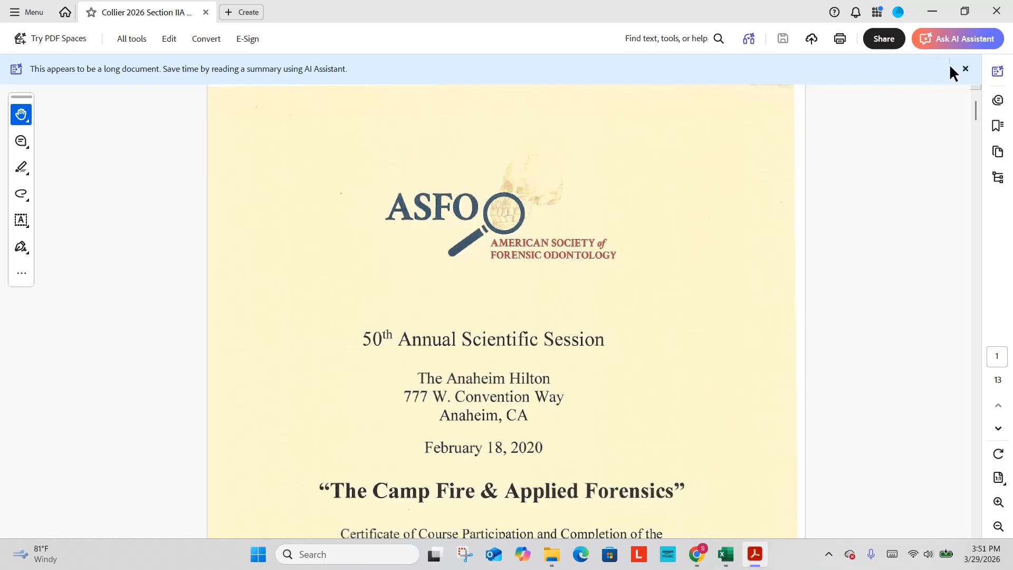
click(999, 11)
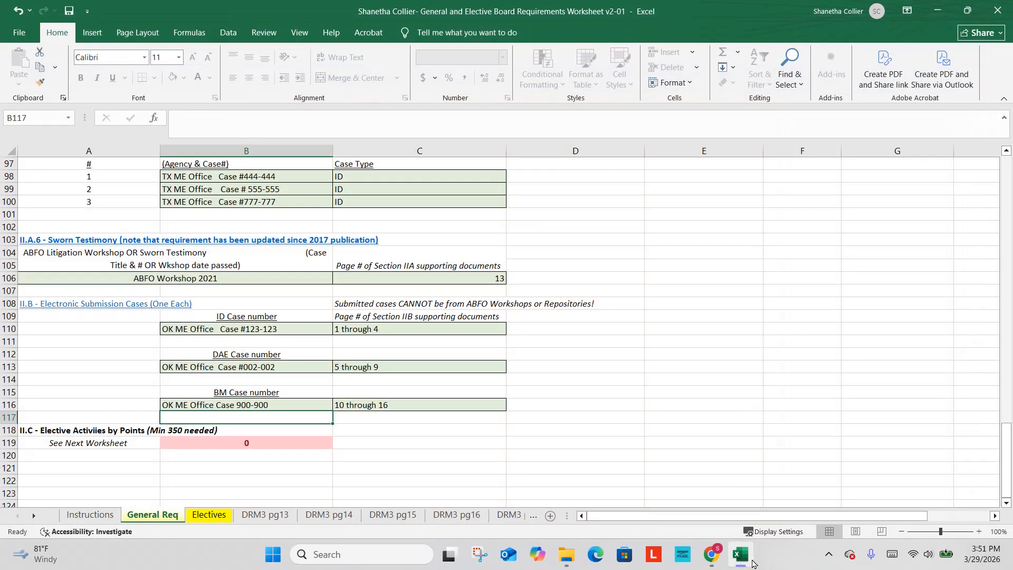
Set the Article A Summary of Cases status in D7 to 'Completed 3/29/2026'.
mouse_move(744, 559)
scroll(357, 423, up, 11)
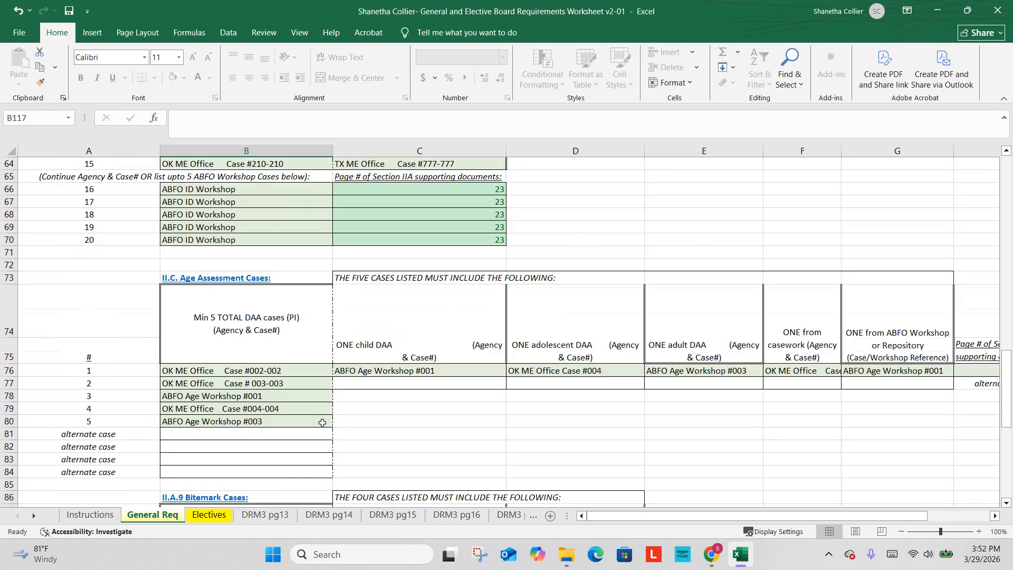
scroll(322, 422, up, 15)
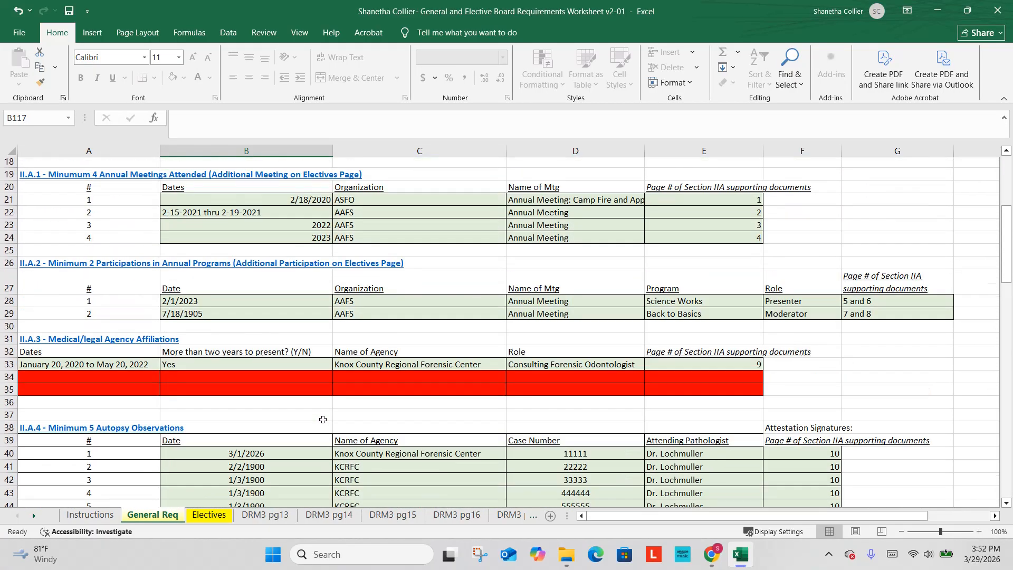
scroll(322, 420, up, 6)
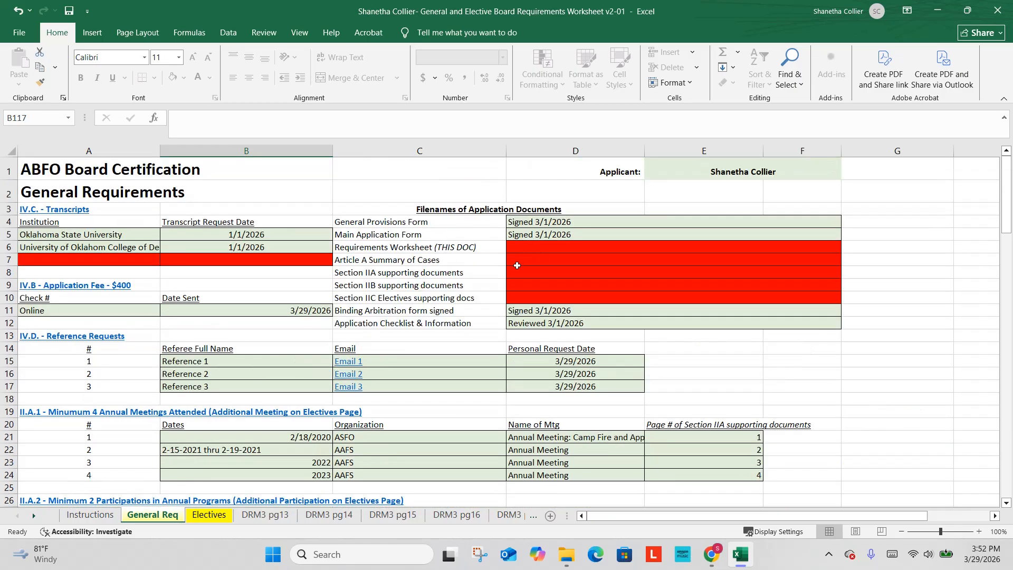
click(515, 260)
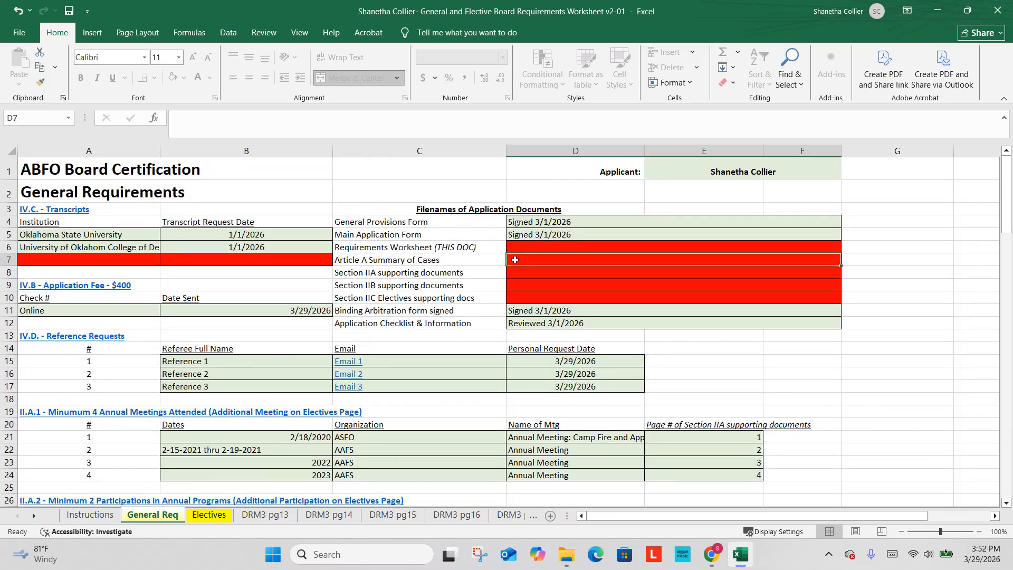
text(Sg)
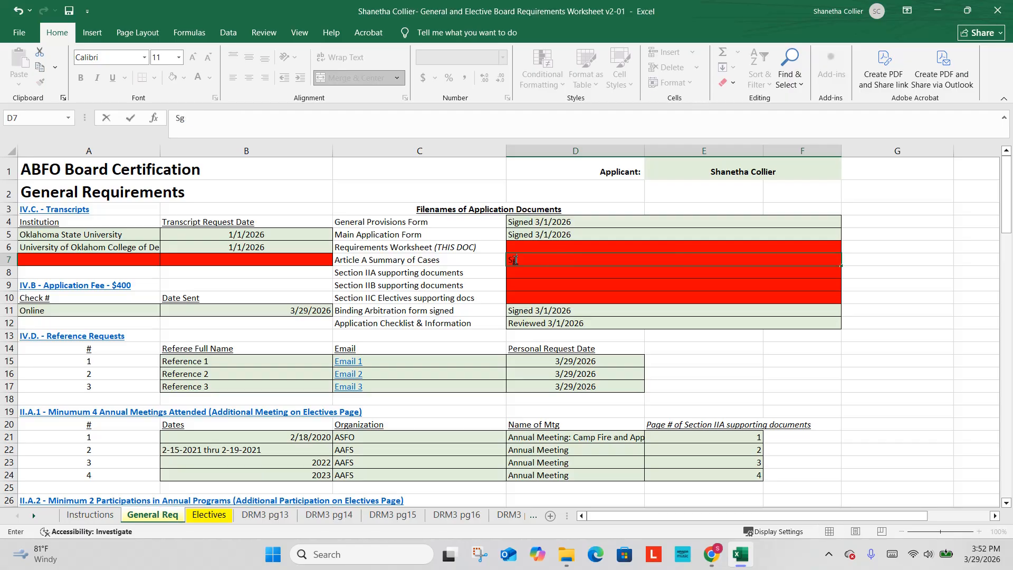
key(BackSpace)
text(igned)
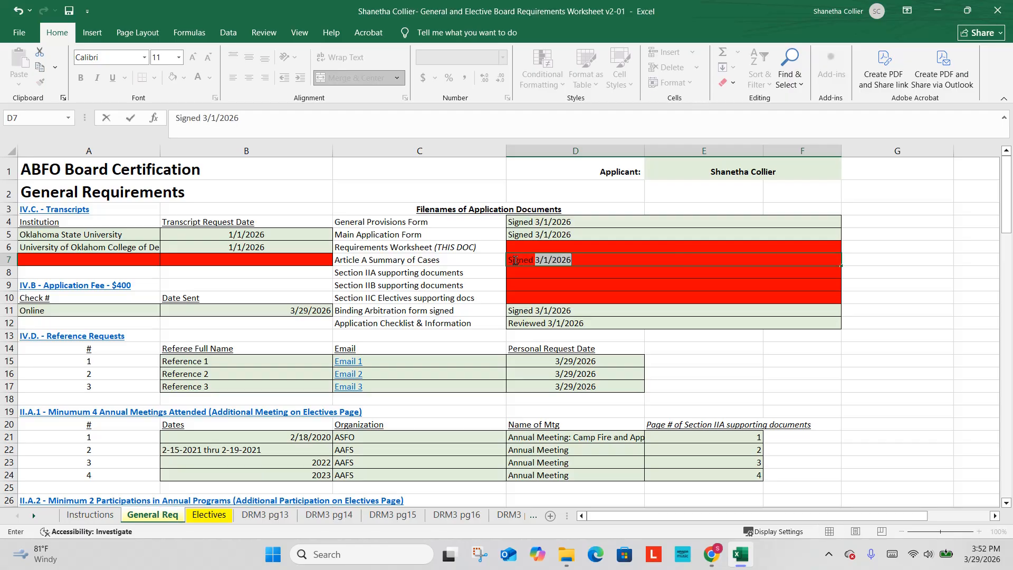
text( 3/)
key(BackSpace)
key(BackSpace)
key(BackSpace)
key(BackSpace)
key(BackSpace)
key(BackSpace)
key(BackSpace)
key(Up)
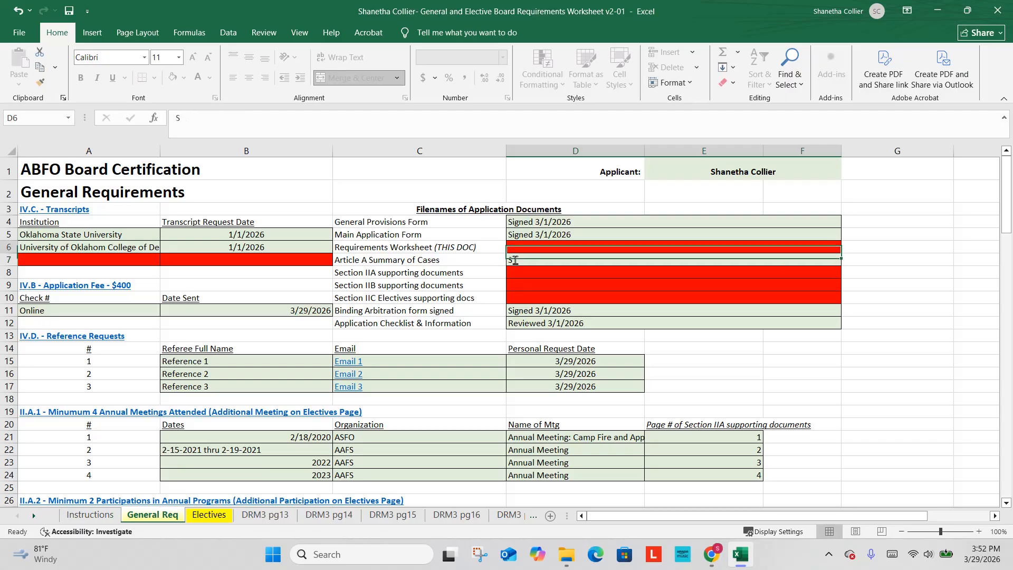
click(515, 259)
text(Co)
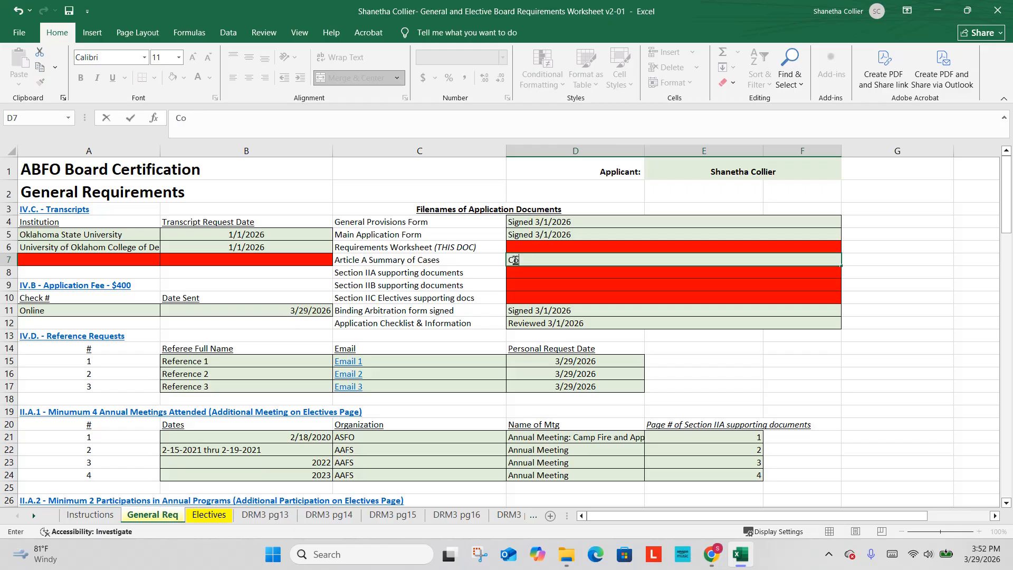
text(mpiled and)
key(BackSpace)
key(BackSpace)
key(BackSpace)
key(BackSpace)
key(BackSpace)
key(BackSpace)
key(BackSpace)
key(BackSpace)
key(BackSpace)
key(BackSpace)
text(pleted 3/29/2026)
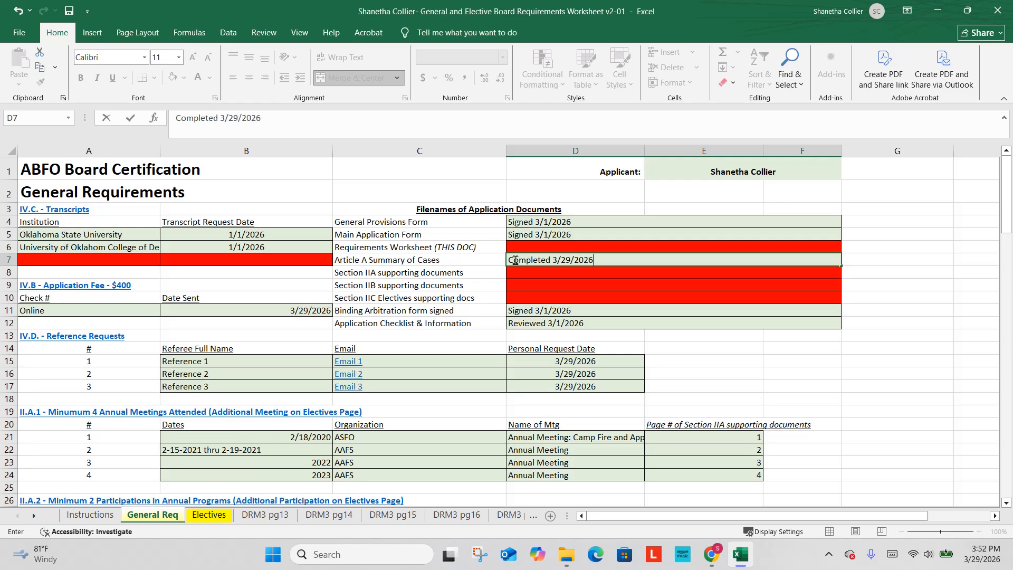
key(Return)
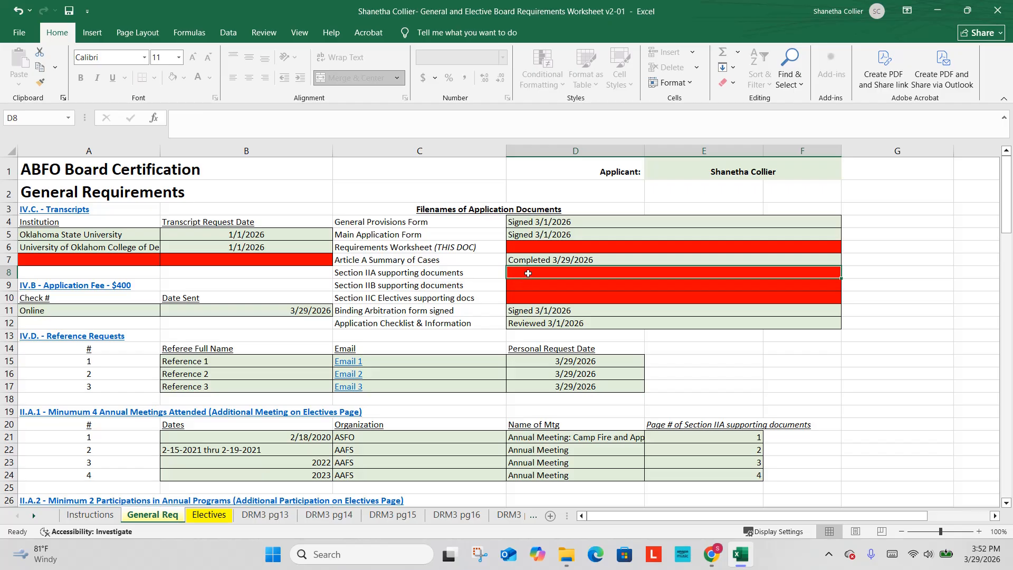
Mark the Section IIA and Section IIB documents in D8 and D9 as 'Completed 3/29/2026'.
text(Comopplete)
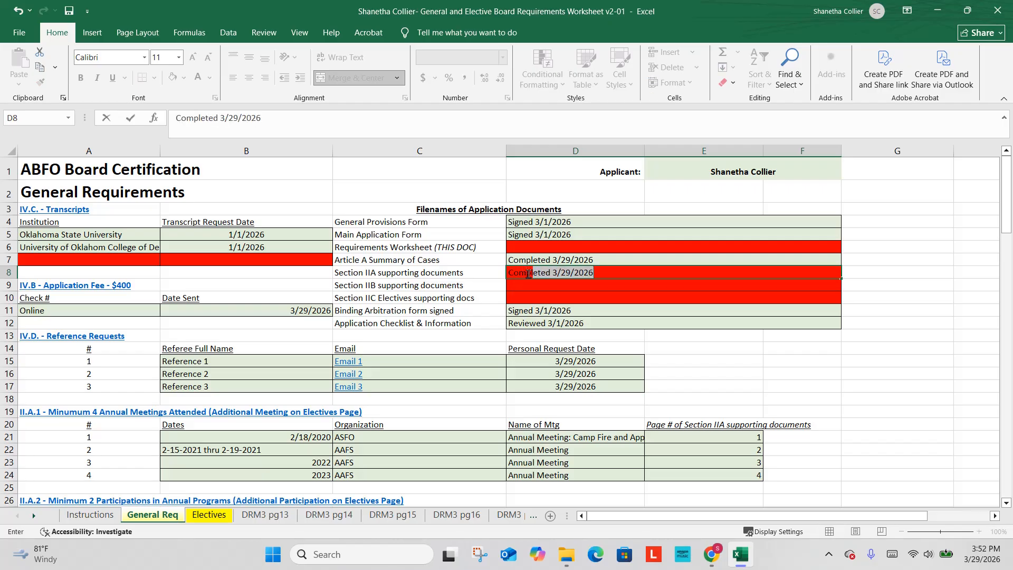
text(d 3/29/2026)
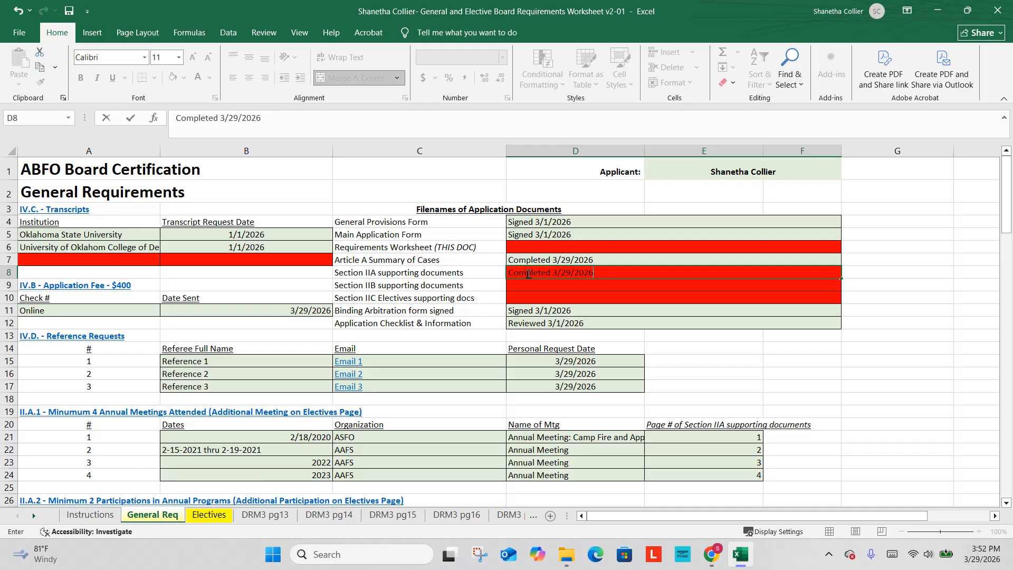
key(Return)
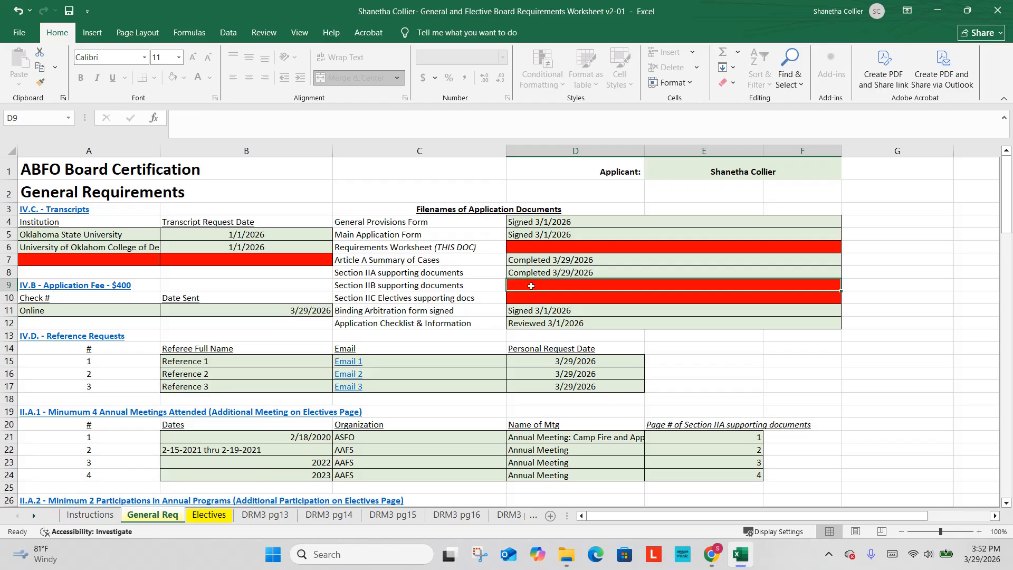
text(Complete)
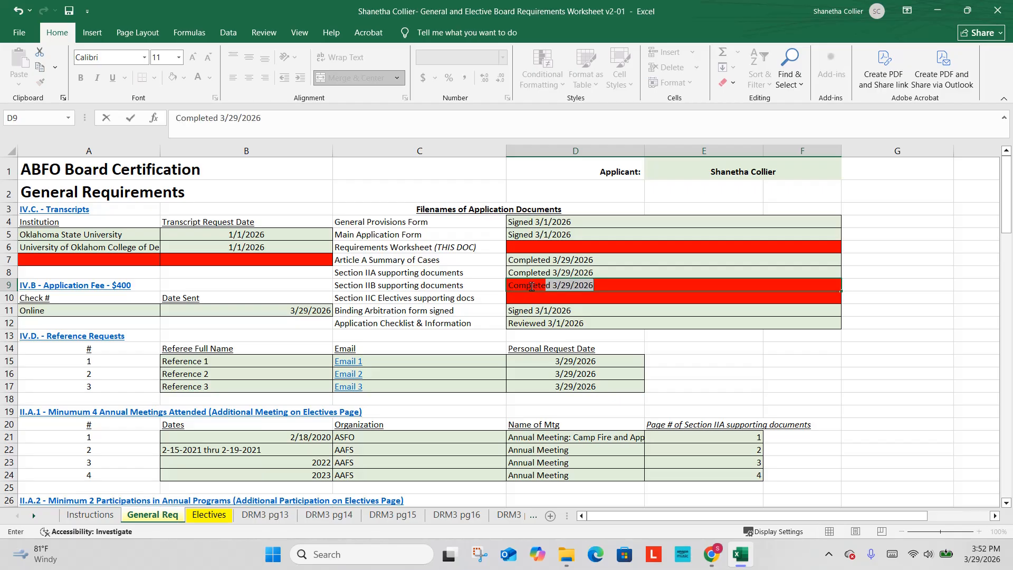
text(d 3/29/2026)
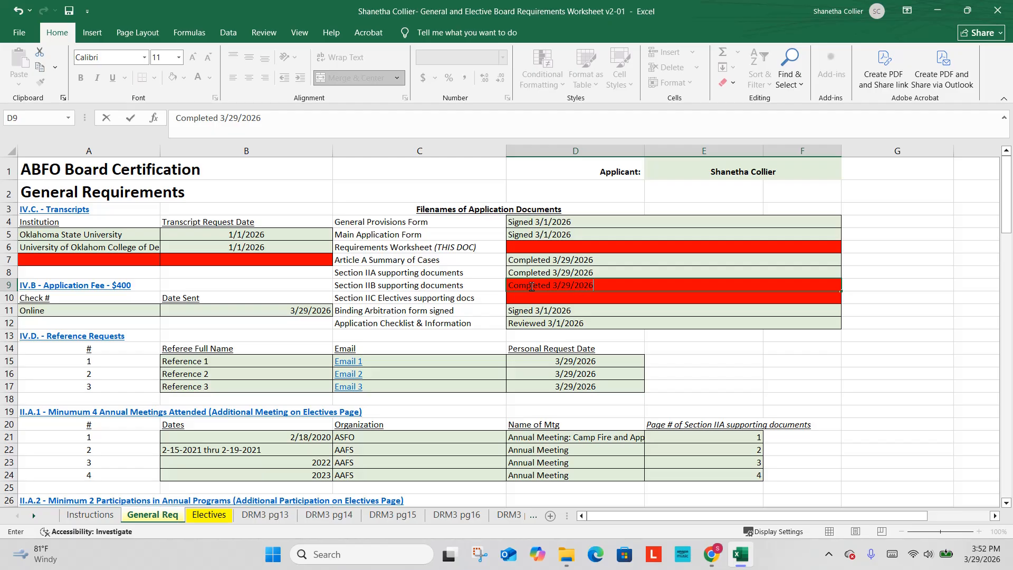
key(Return)
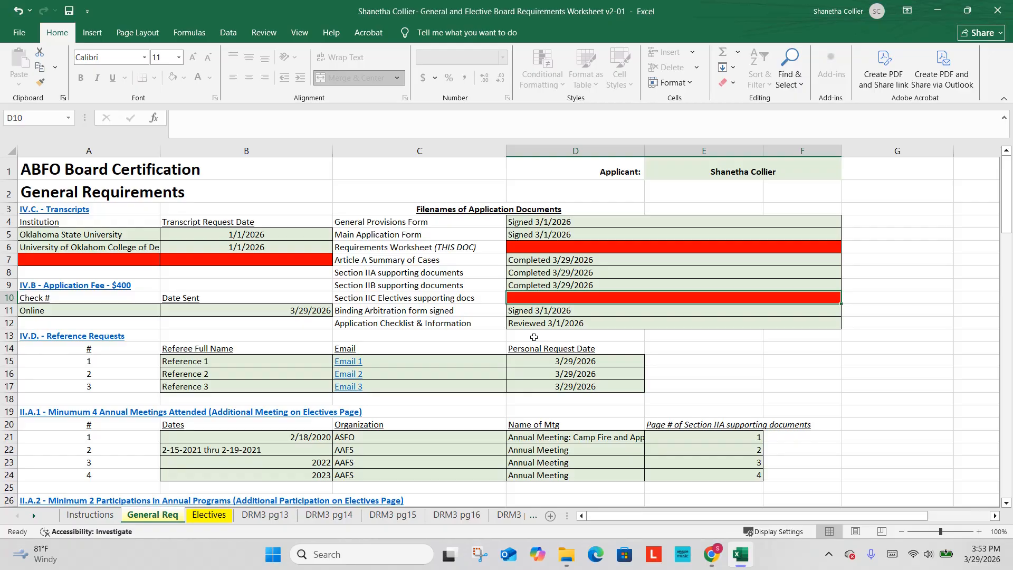
Go to the Electives sheet and select B6, the first II.C.1 casework date cell.
scroll(206, 471, down, 6)
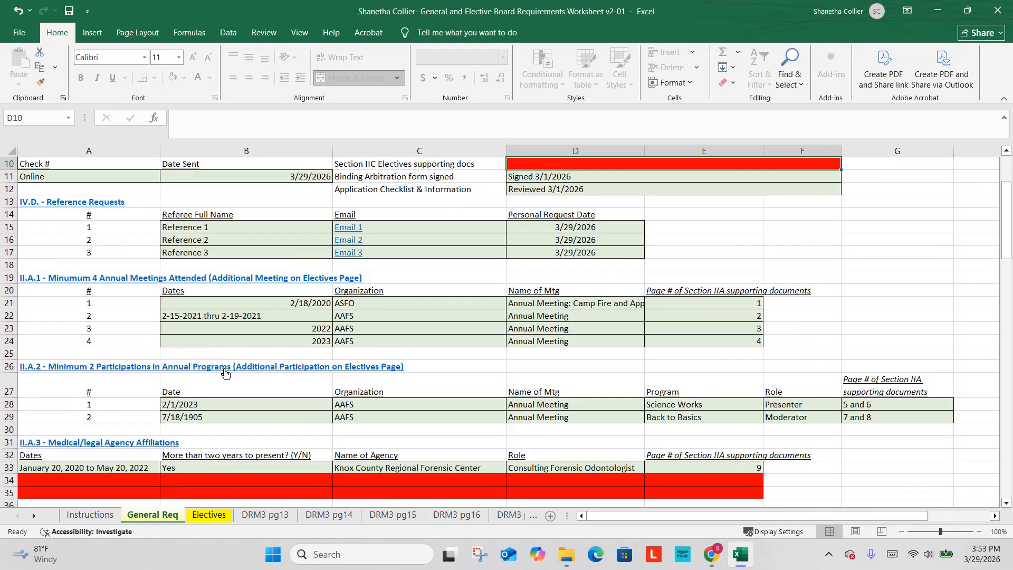
scroll(205, 471, down, 6)
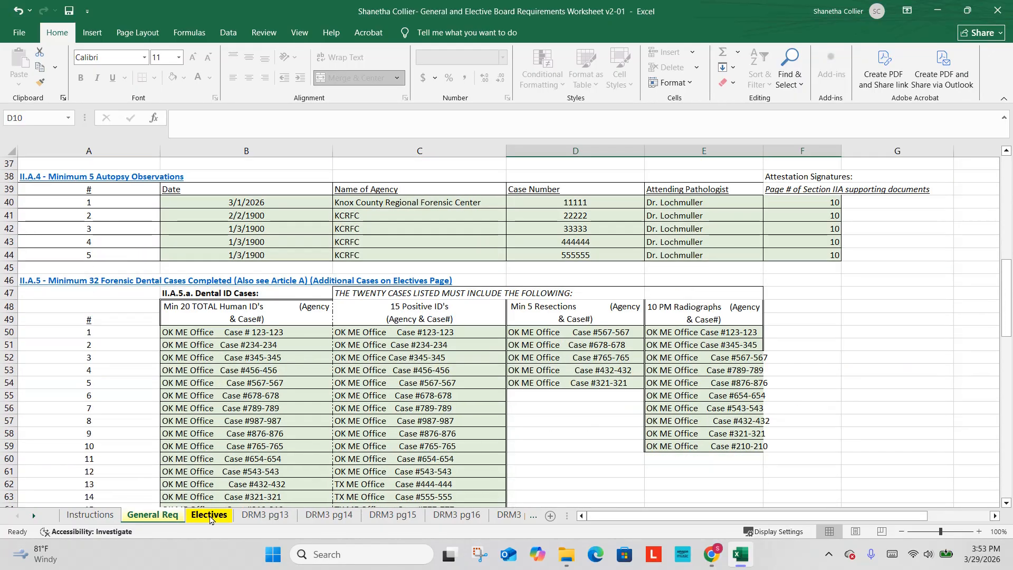
scroll(206, 517, down, 3)
click(208, 515)
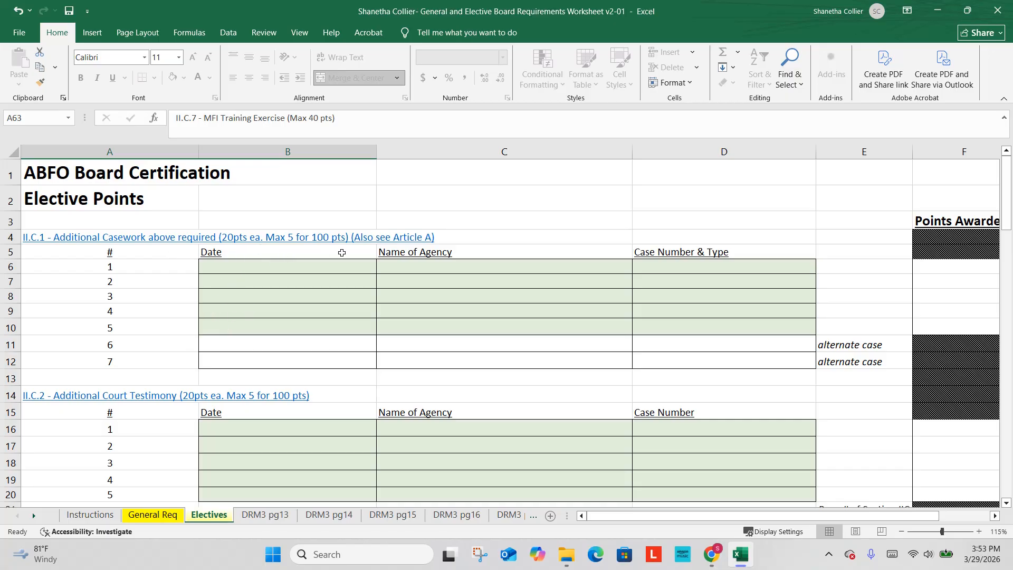
click(283, 267)
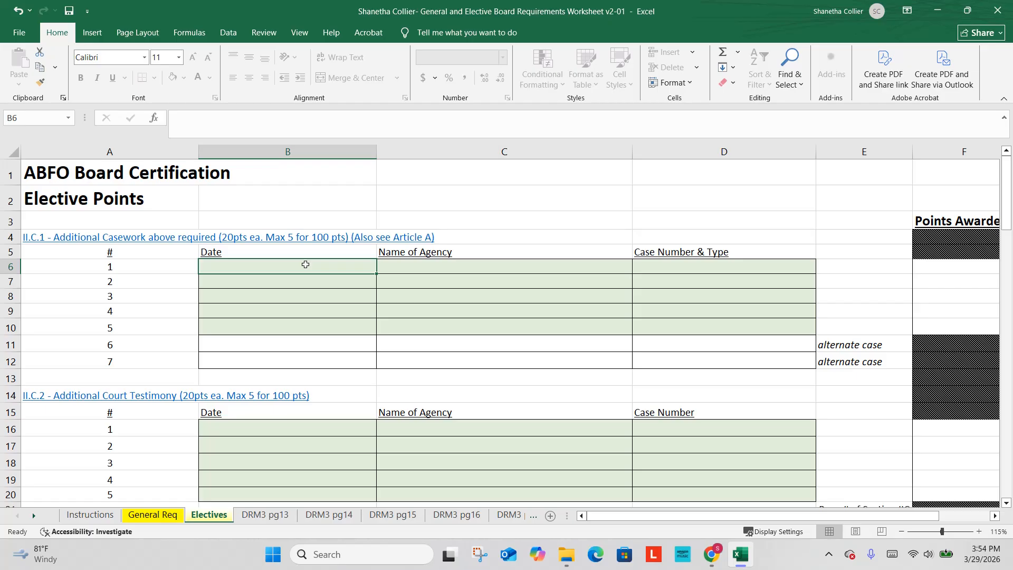
Enter the first two casework dates in B6 and B7, ending with 2/2/2025.
text(TX )
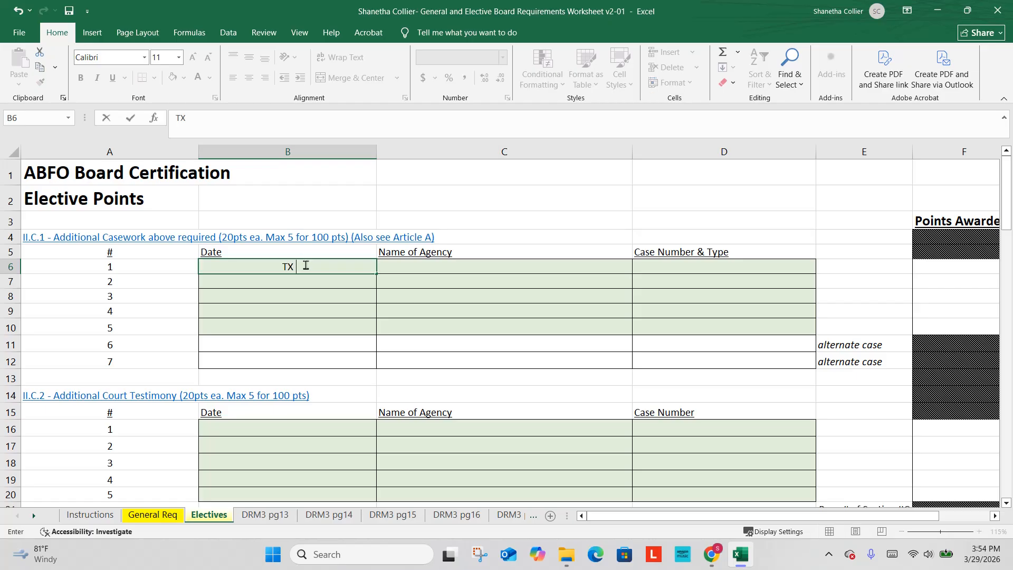
text(ME Office)
key(BackSpace)
key(BackSpace)
key(BackSpace)
key(BackSpace)
key(BackSpace)
key(BackSpace)
key(BackSpace)
key(BackSpace)
key(BackSpace)
key(BackSpace)
key(BackSpace)
key(BackSpace)
text(2/1/2026)
key(Return)
text(2/2/2025)
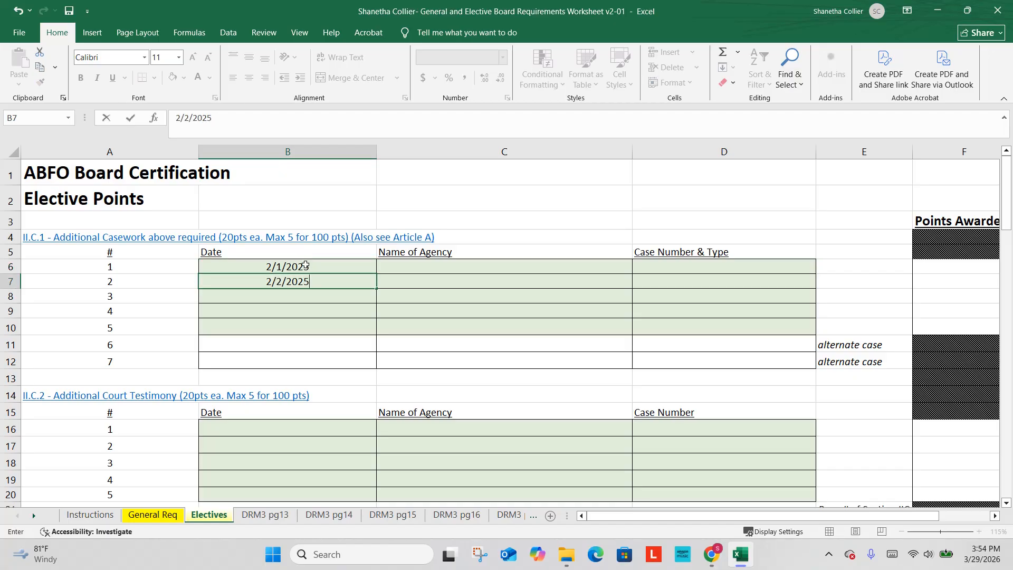
key(Return)
Enter 2/3/2025, 2/4/2025 and 2/5/2025 in B8:B10, correcting B8's year.
text(2/2)
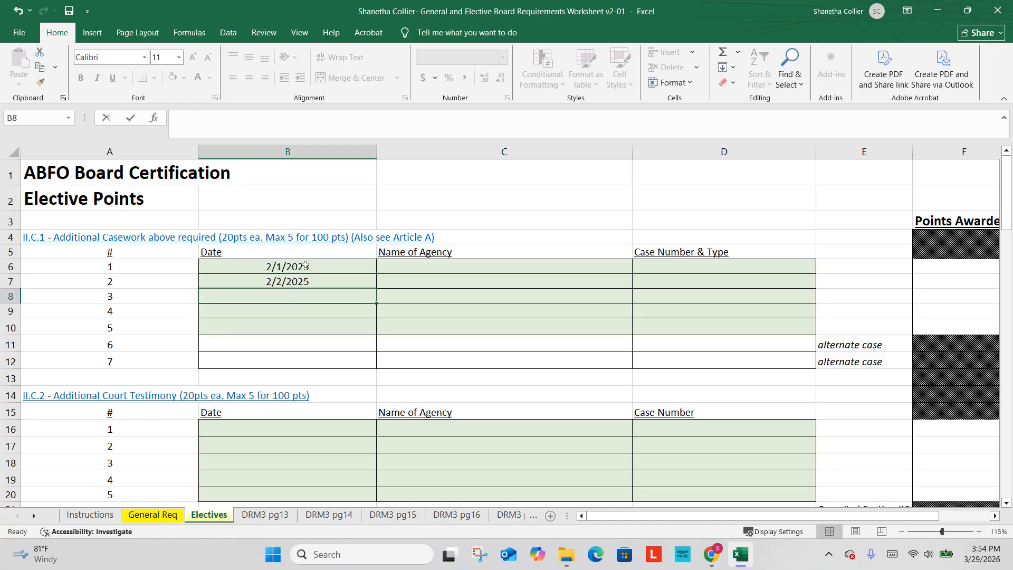
key(BackSpace)
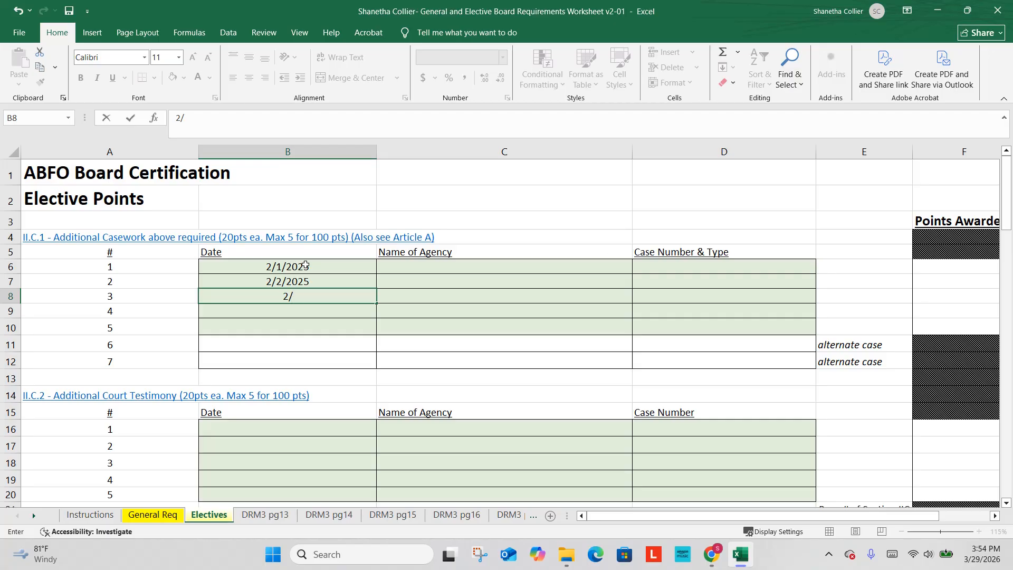
text(3/2026)
key(Return)
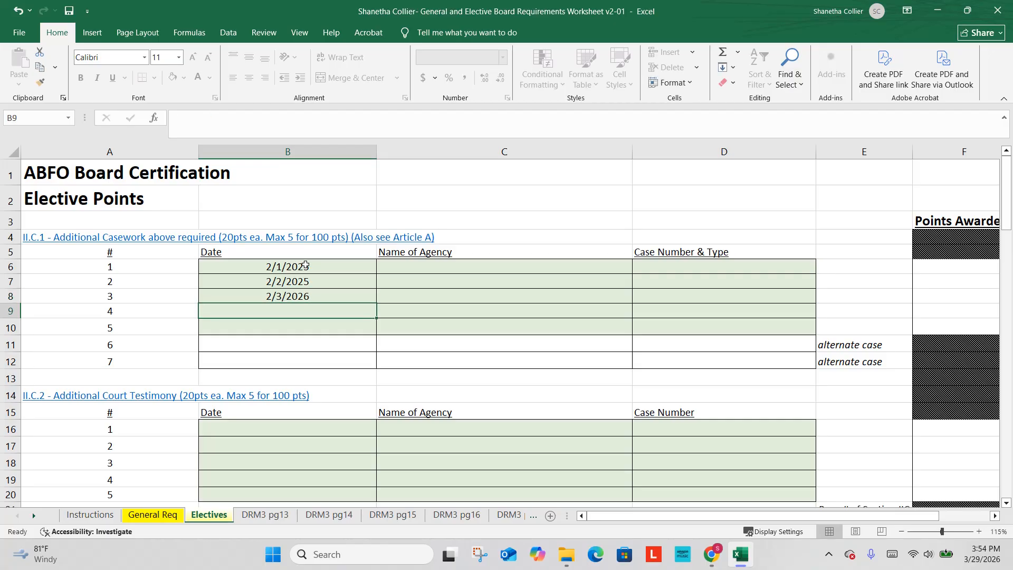
key(Up)
text(2/3/2025)
key(Return)
text(2/4/2025)
key(Return)
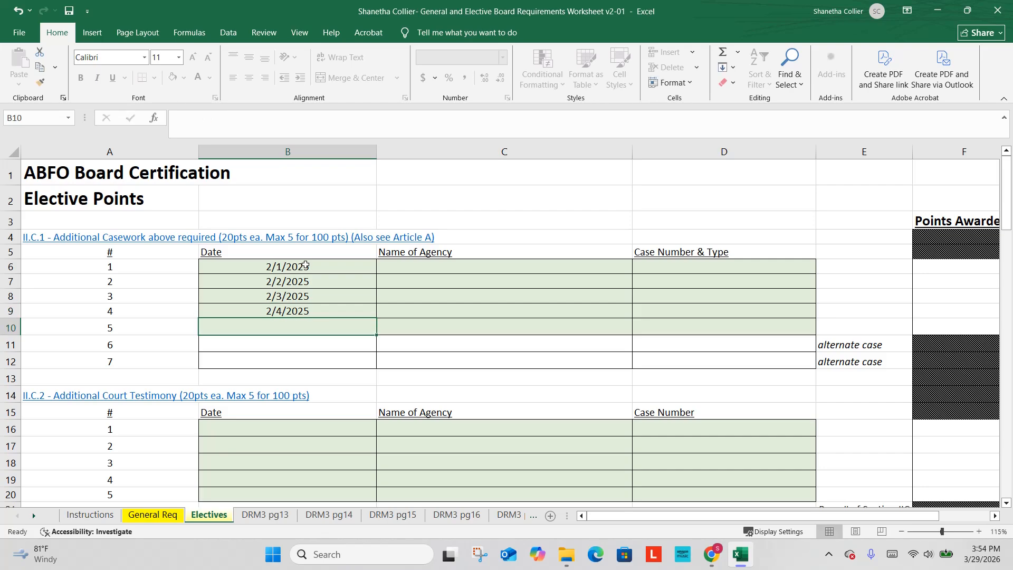
text(2/5/)
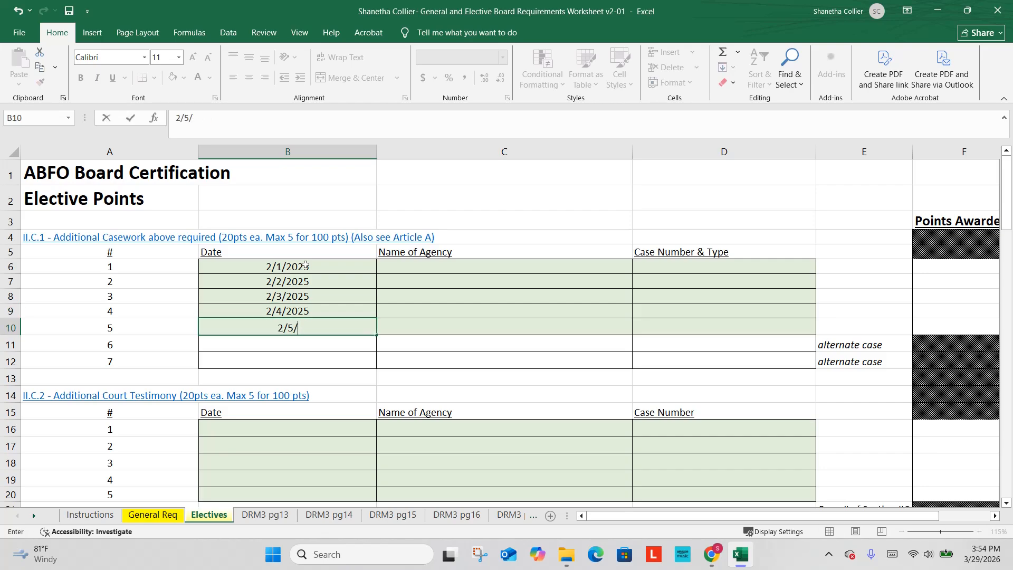
text(2025)
click(455, 266)
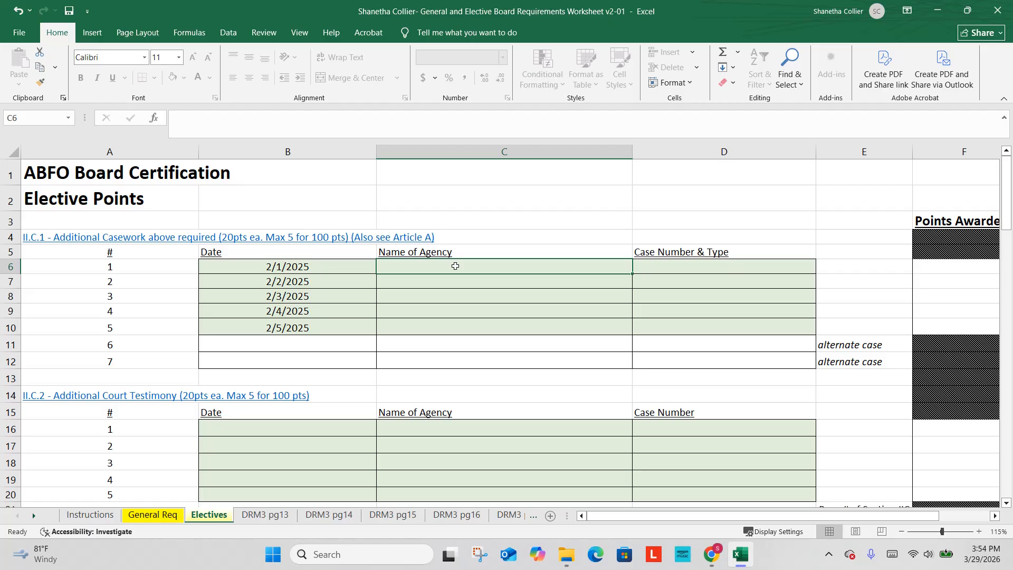
Enter TX ME Office as the agency for casework rows 6, 7 and 8.
text(T)
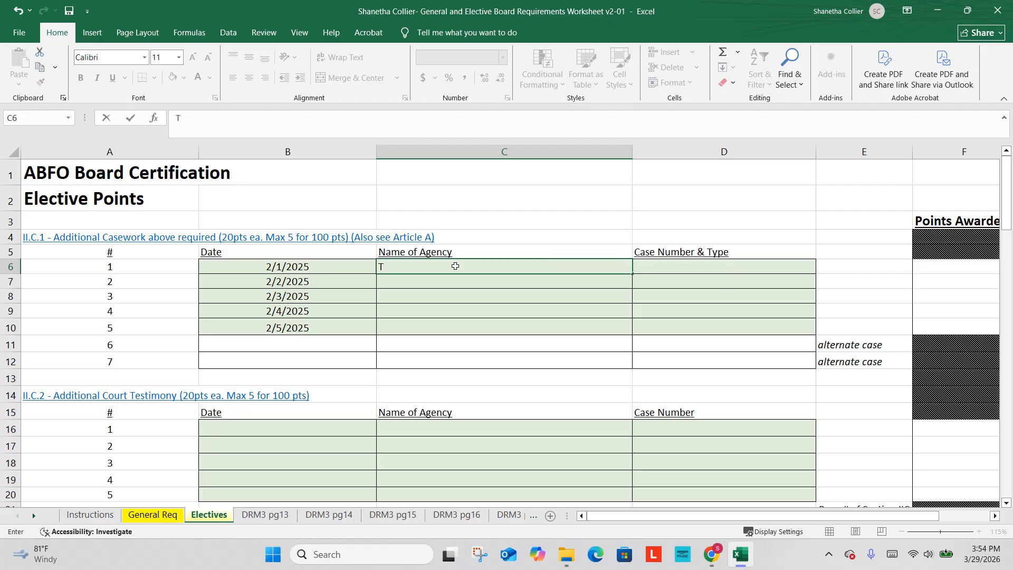
text(X ME O)
text(Fffice)
key(Return)
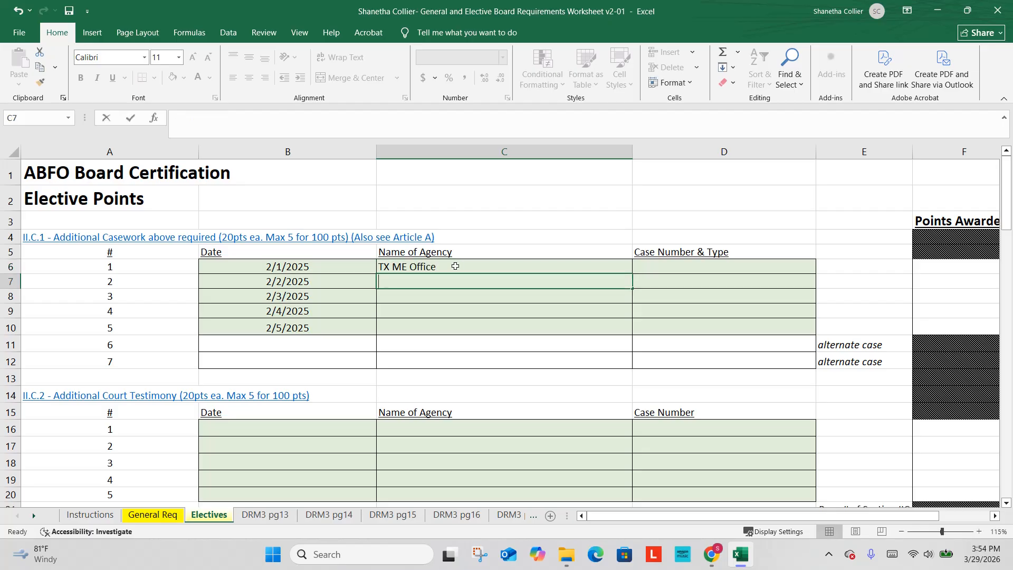
text(TX ME Office)
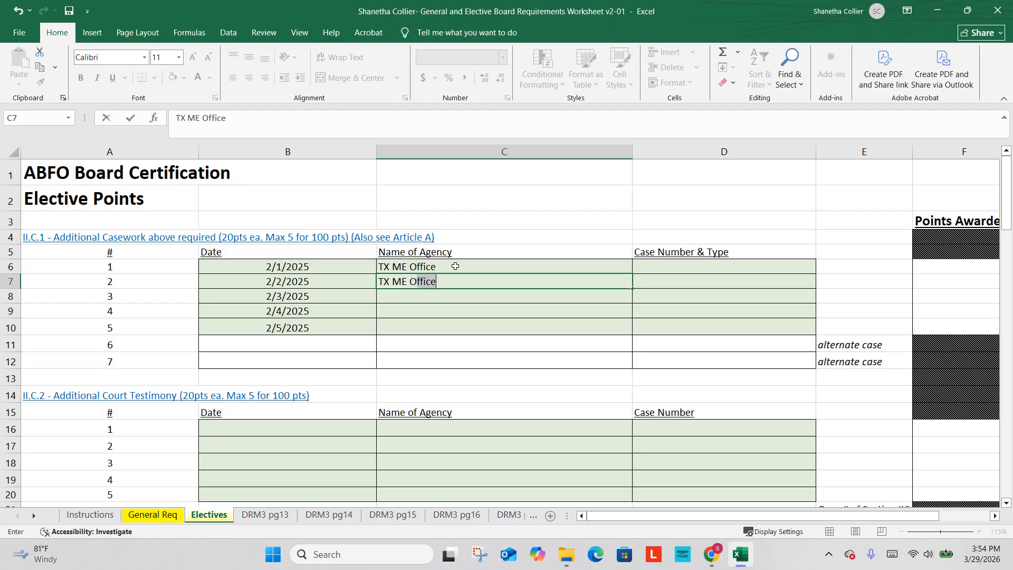
key(Return)
text(TX ME PO)
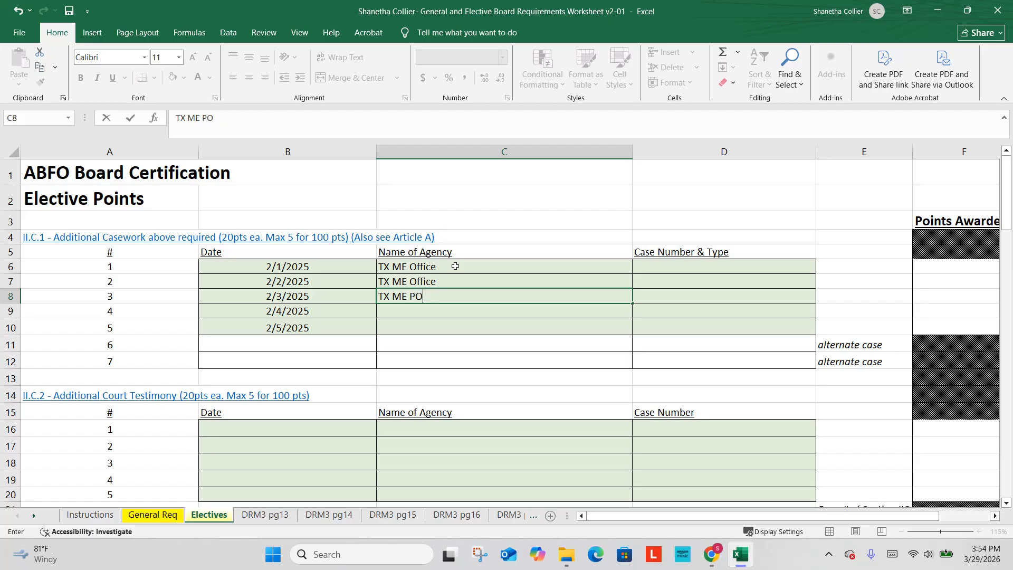
key(BackSpace)
key(BackSpace)
text(Office)
click(636, 267)
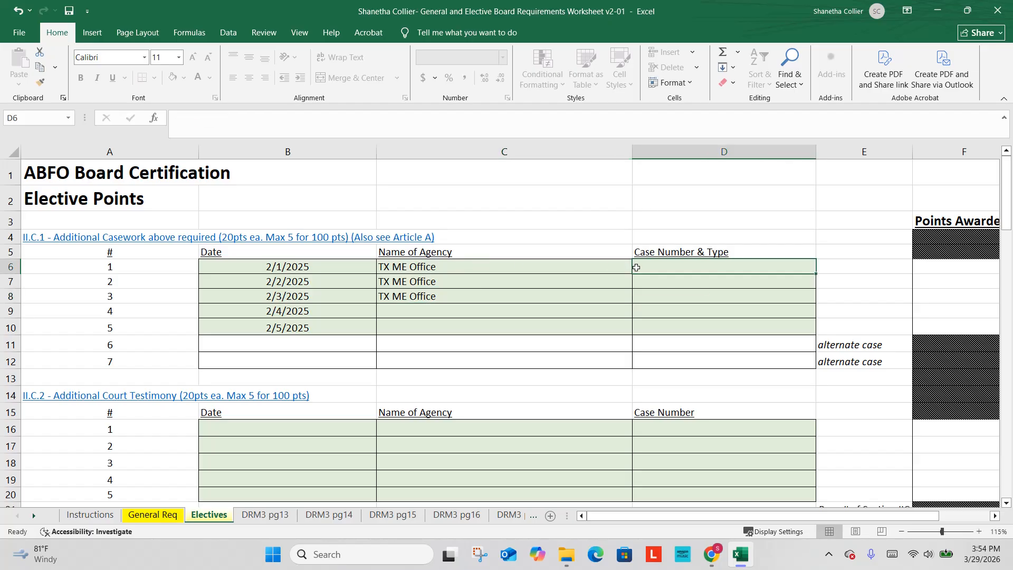
Enter ID case numbers #888-888, #999-999 and #101-101 ID in D6:D8.
text(C)
key(BackSpace)
key(BackSpace)
text(#)
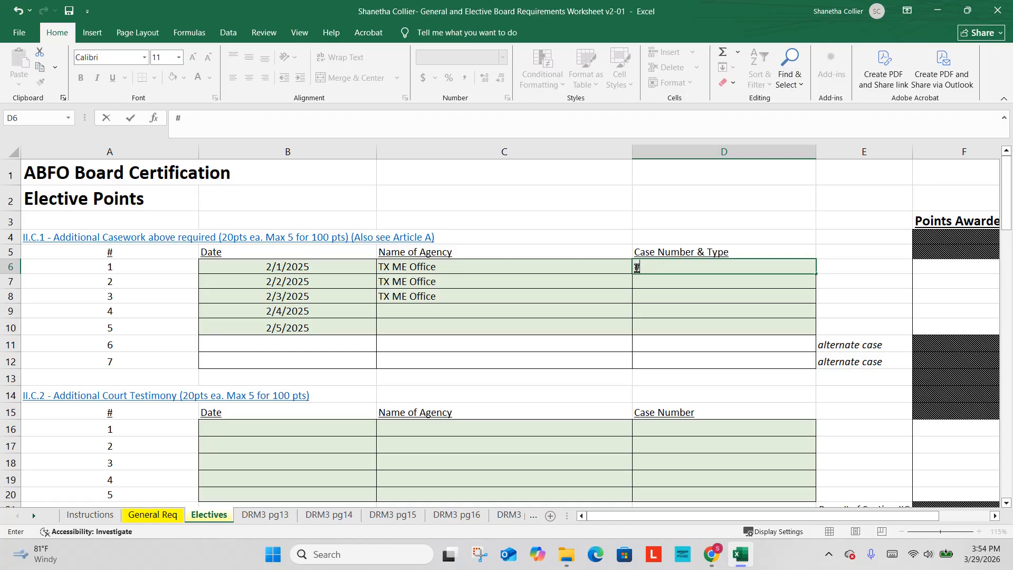
text(888-888 Ident)
key(BackSpace)
key(BackSpace)
key(BackSpace)
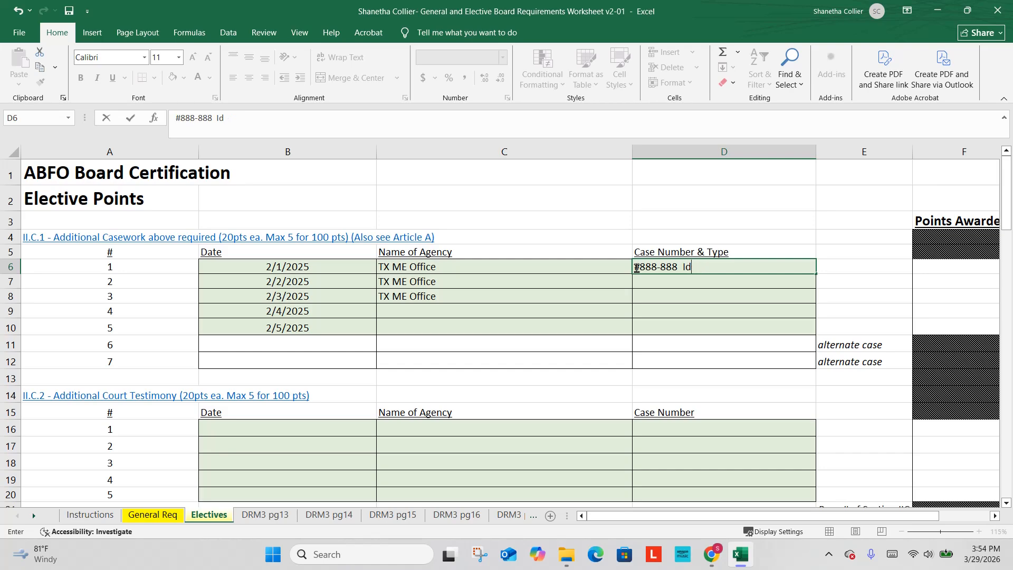
text(D)
key(Return)
text(#999-)
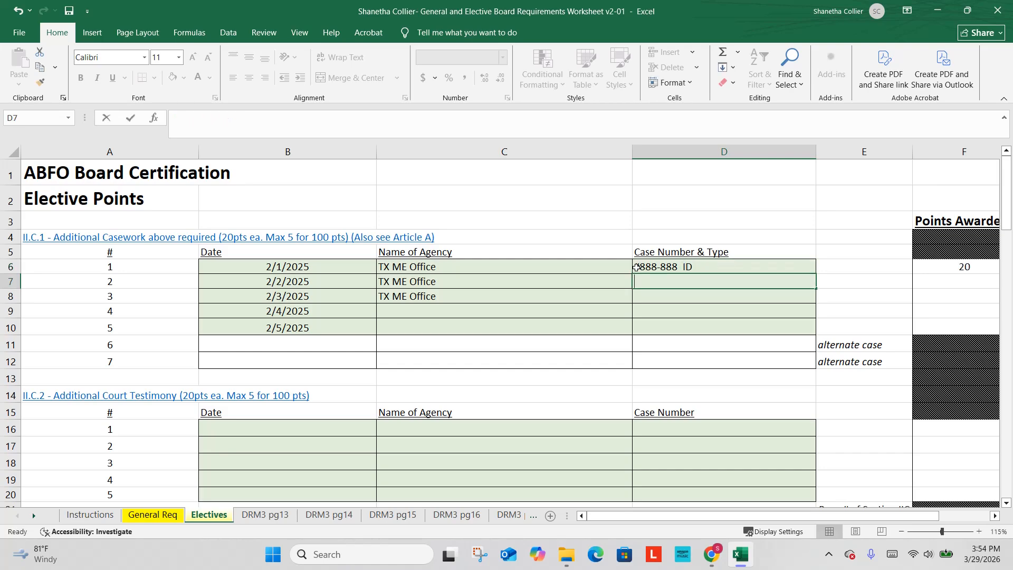
text(999)
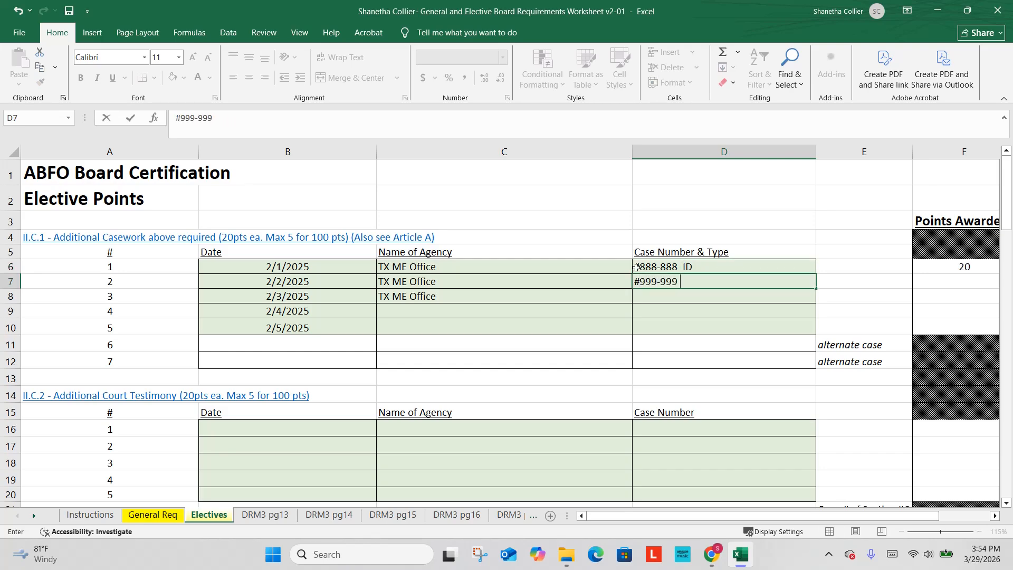
key(Return)
text(#)
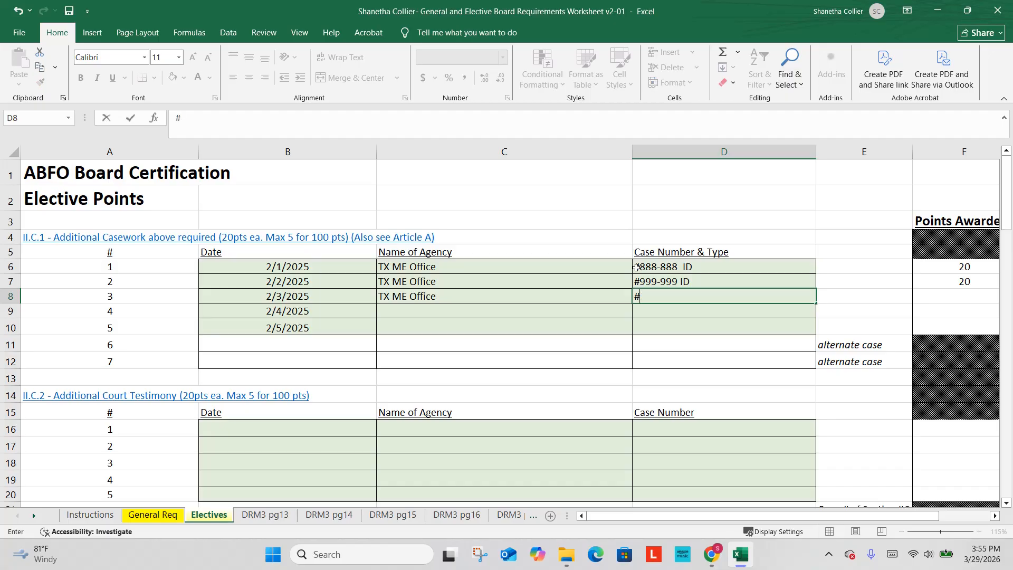
text(101-101  ID)
key(Return)
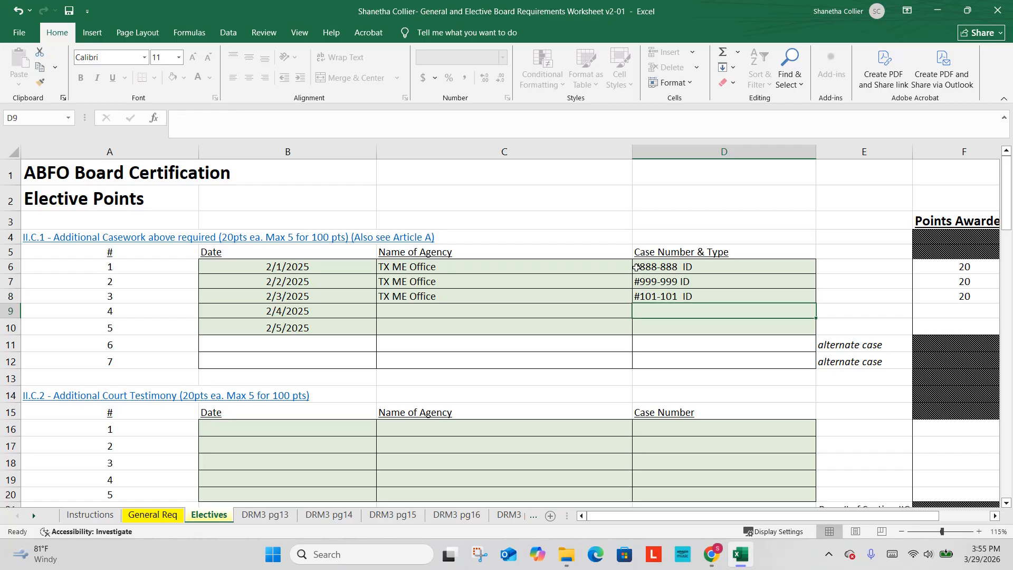
key(Left)
key(Left)
key(Right)
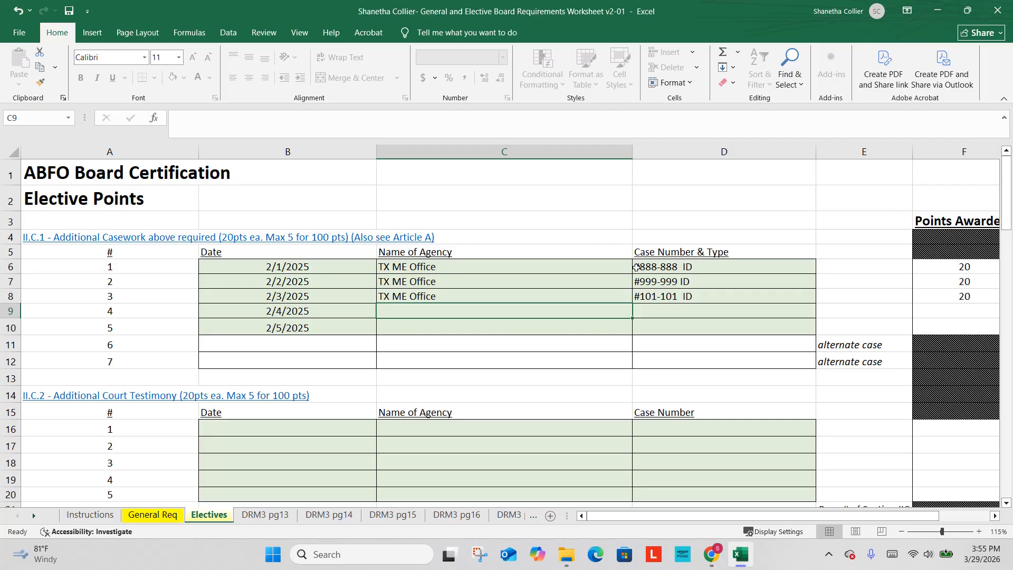
Record OK ME Office with case #005-005 Bitemark in row 9, fixing its typos.
text(OK ME Office)
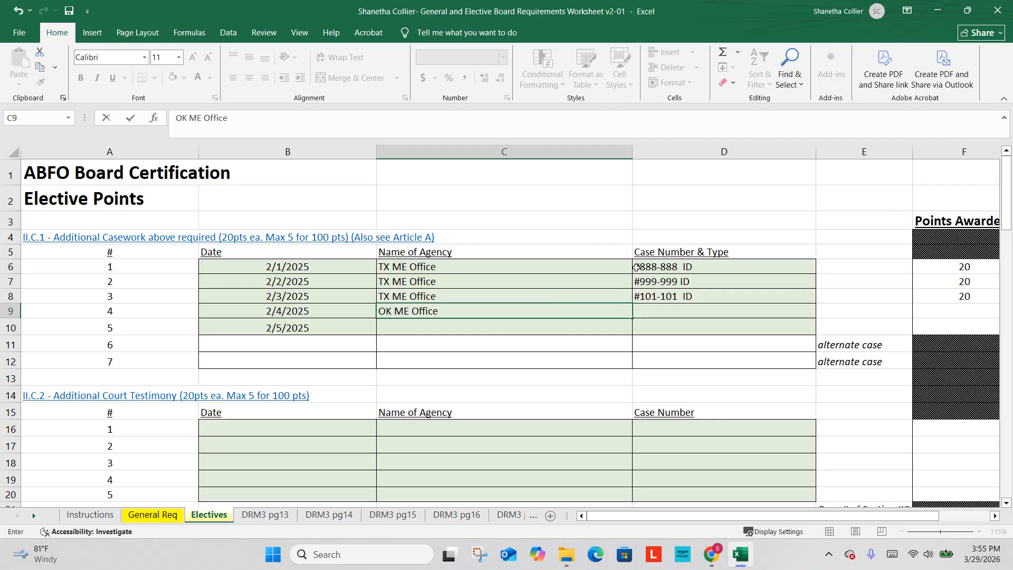
key(Tab)
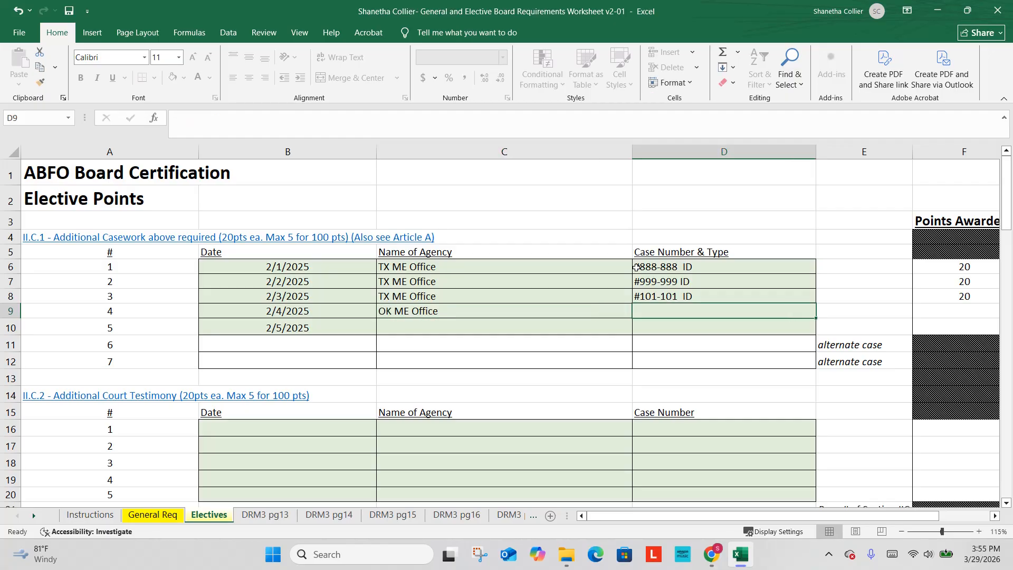
text(#)
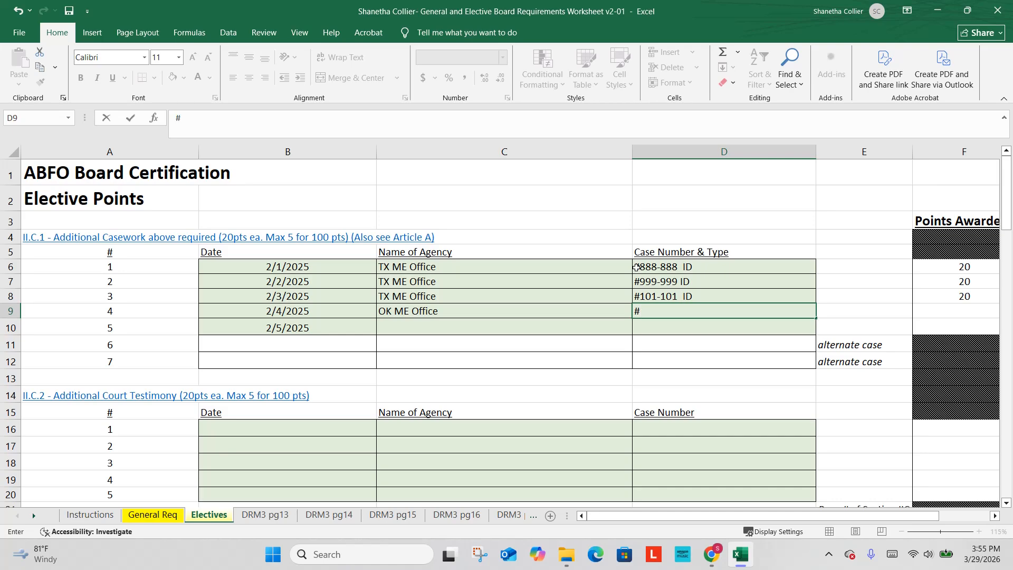
text(005-055  Bitemakr)
key(Return)
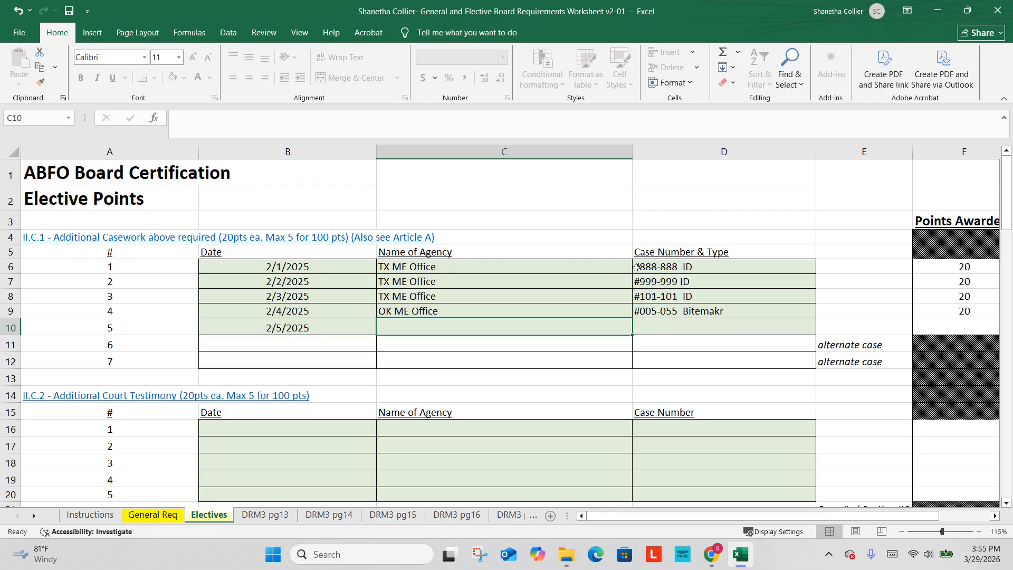
click(748, 311)
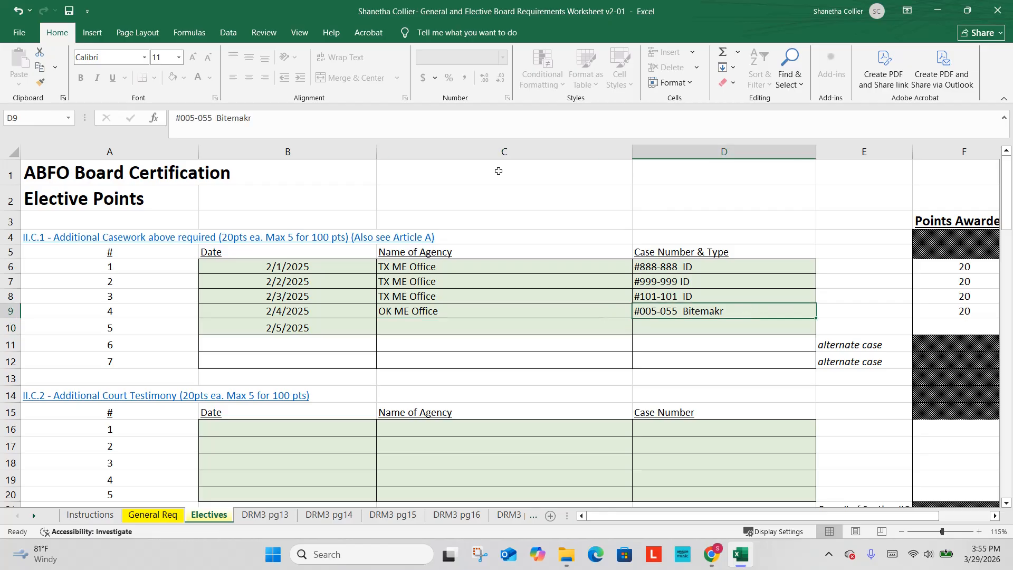
click(481, 127)
key(BackSpace)
key(BackSpace)
text(rk)
key(Return)
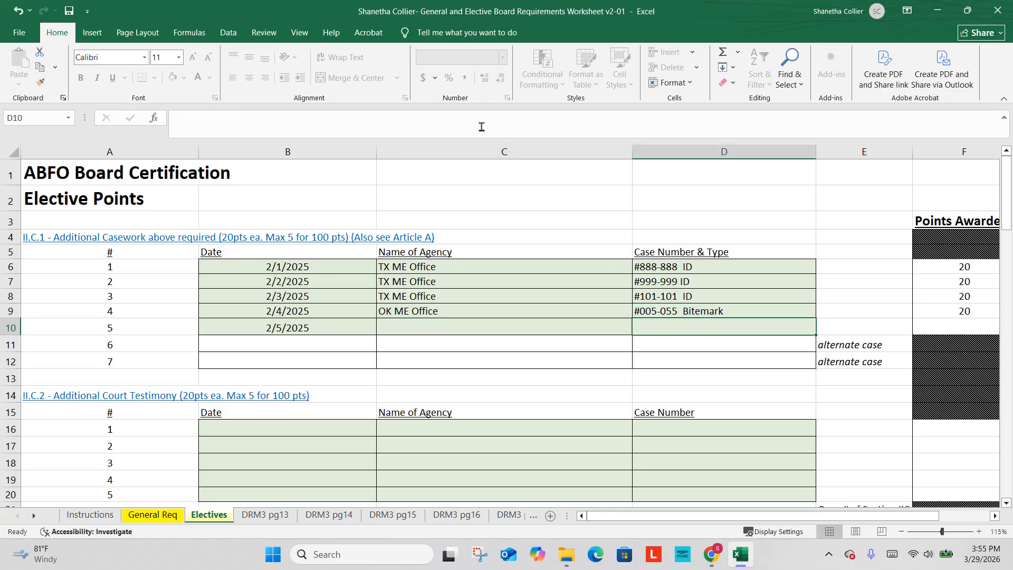
click(688, 313)
click(205, 113)
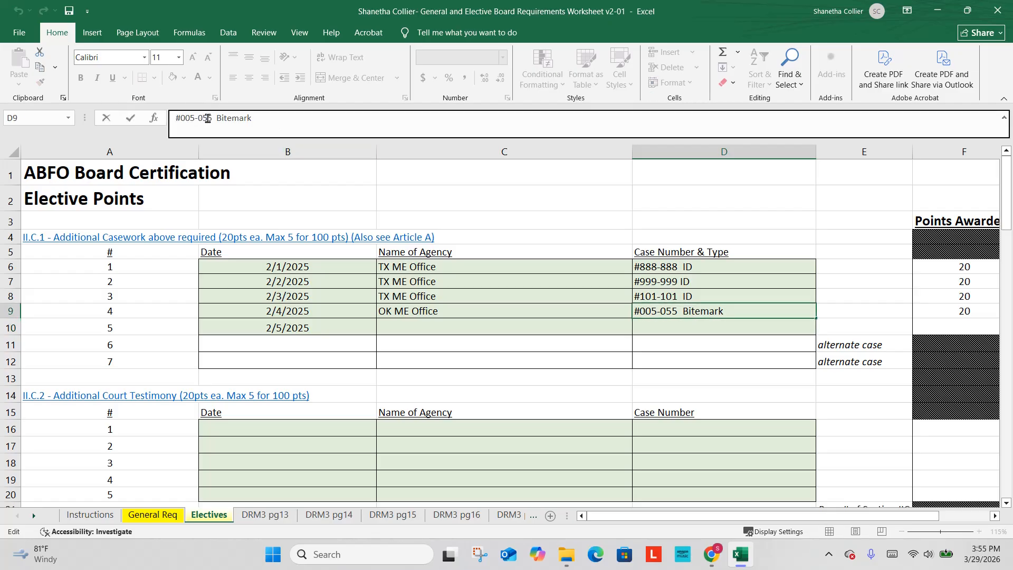
key(BackSpace)
text(0)
click(427, 327)
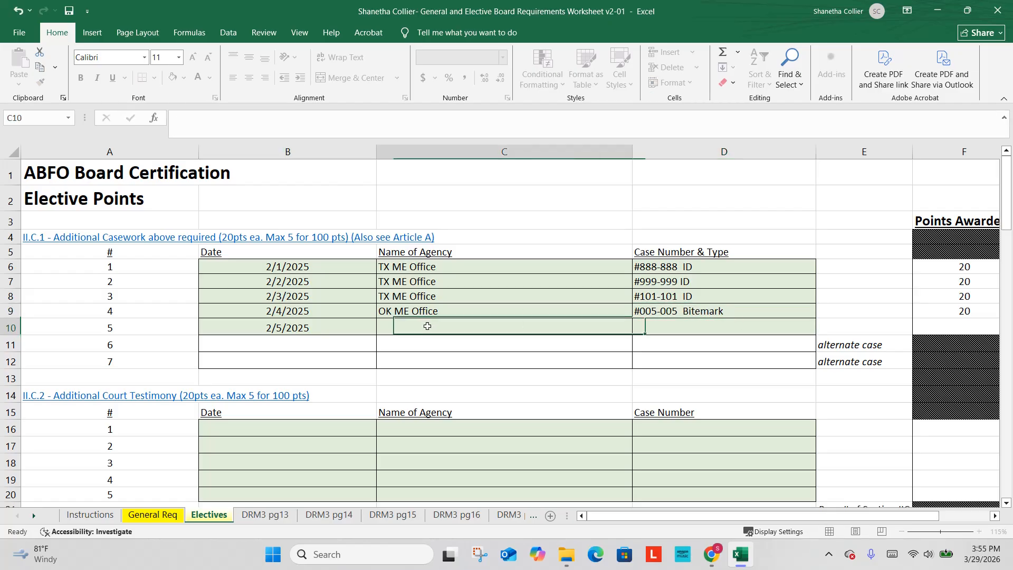
Record OK ME Office with case #006-006 Bitemark in row 10.
text(Ok)
key(BackSpace)
key(BackSpace)
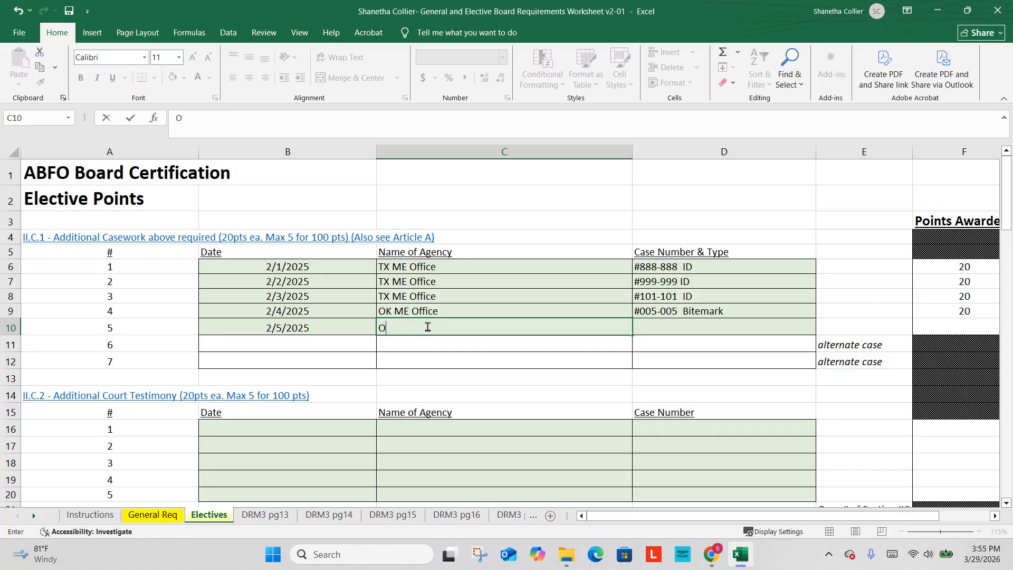
text(K ME Office)
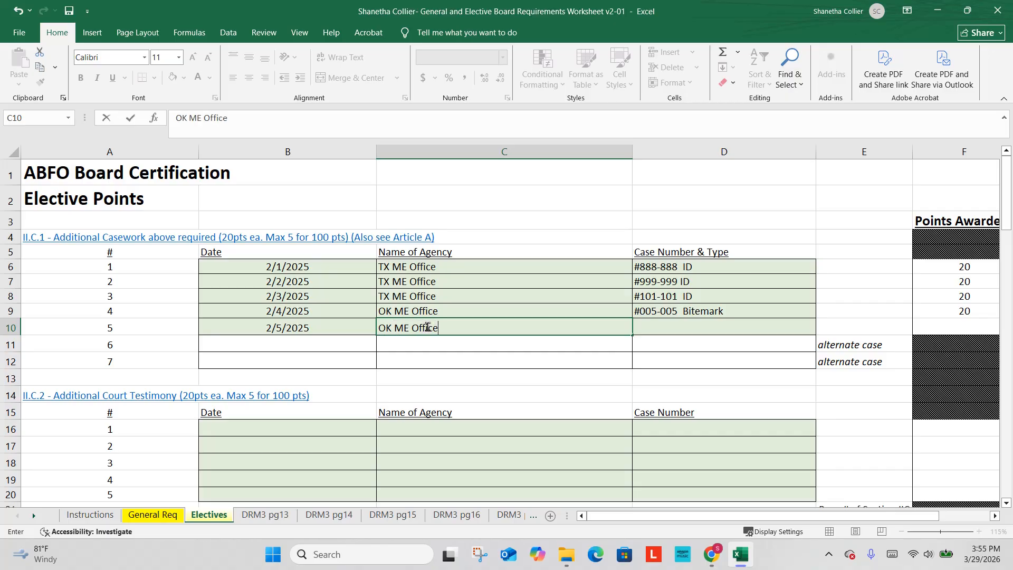
key(Tab)
text(#)
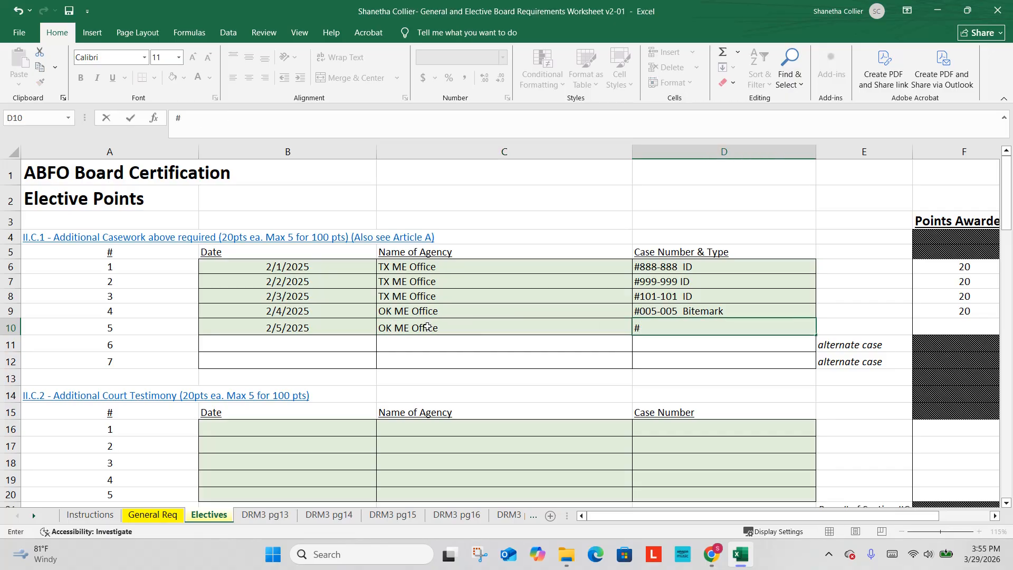
text(006-006 Bitemark)
key(Return)
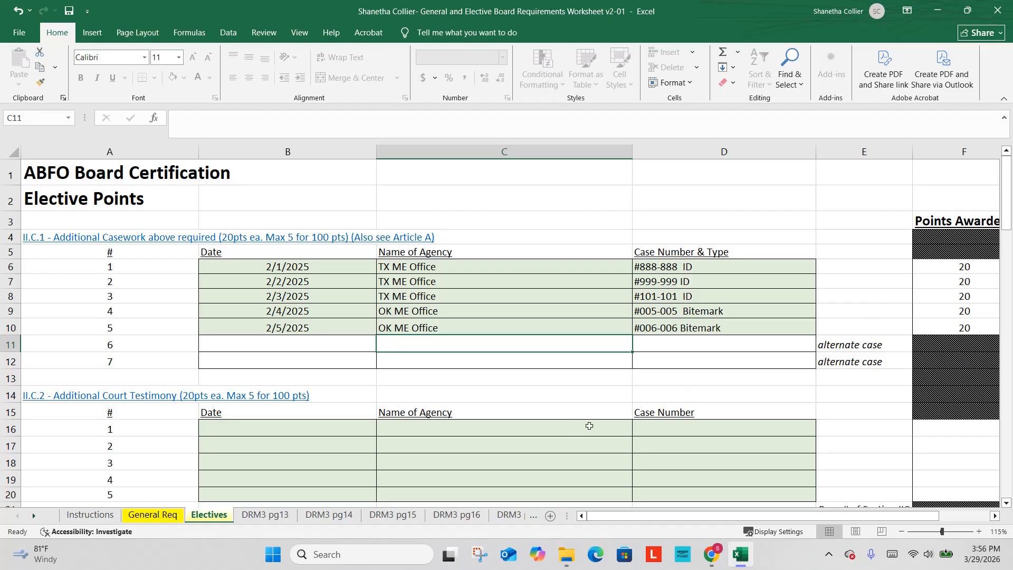
Review the General Req sheet's totals, then return to the Electives sheet.
click(173, 516)
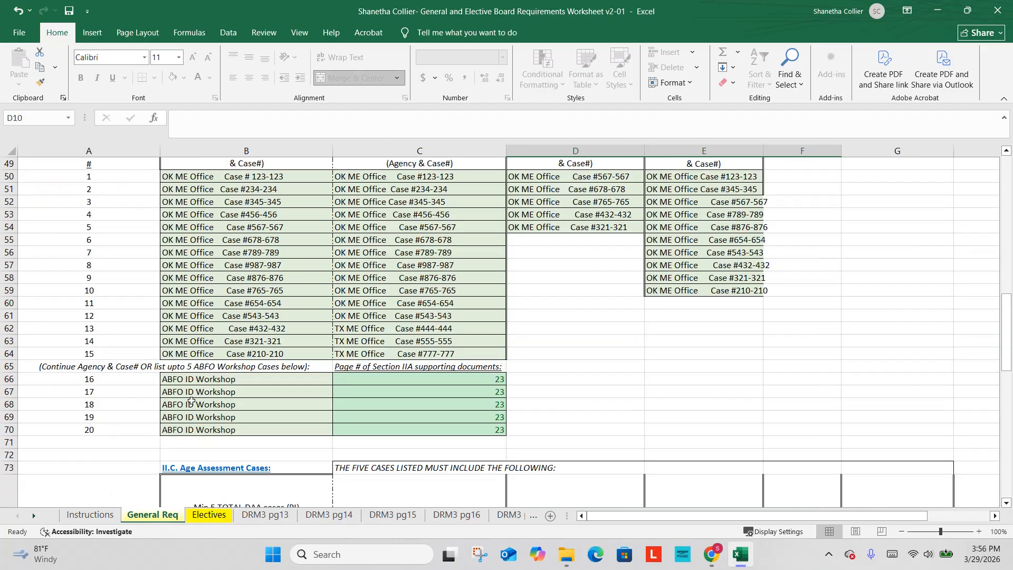
scroll(191, 401, down, 9)
scroll(192, 401, down, 9)
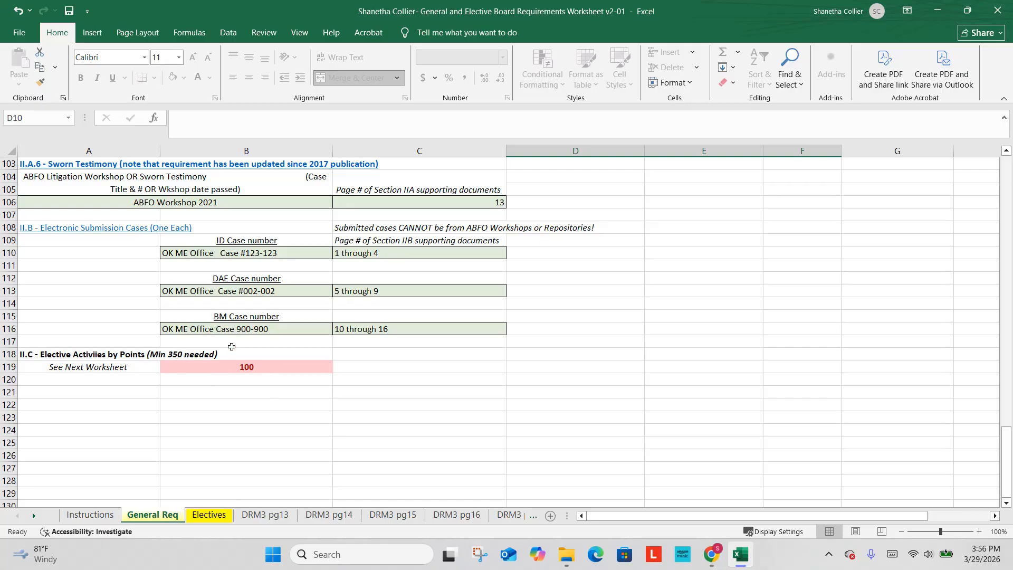
click(213, 518)
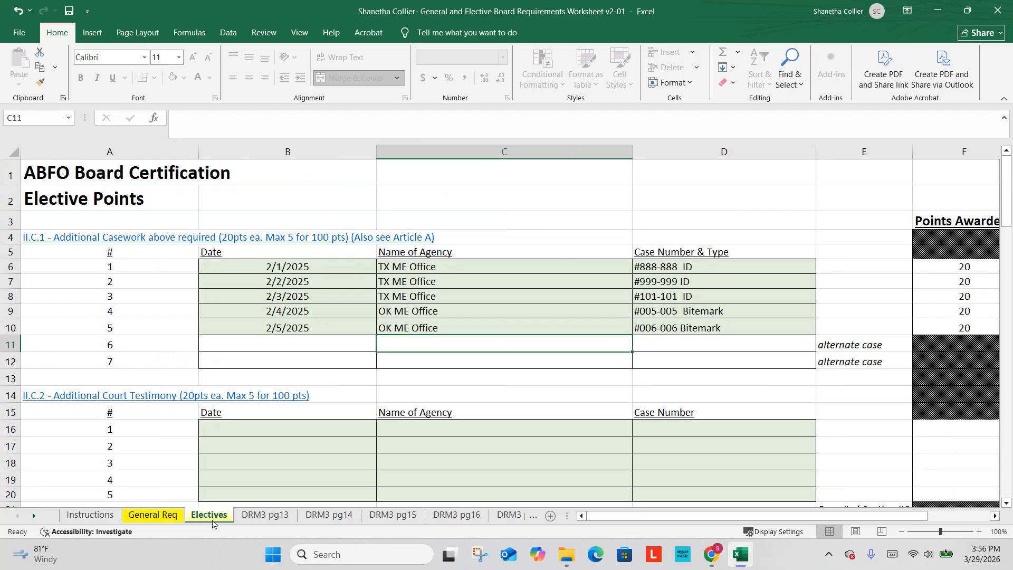
click(158, 515)
scroll(319, 359, up, 20)
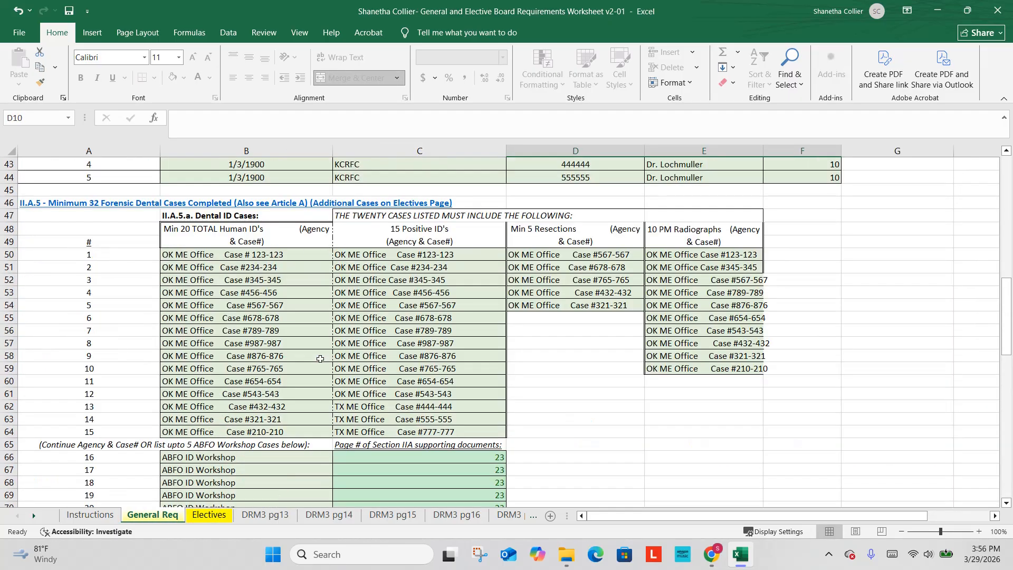
scroll(321, 359, up, 4)
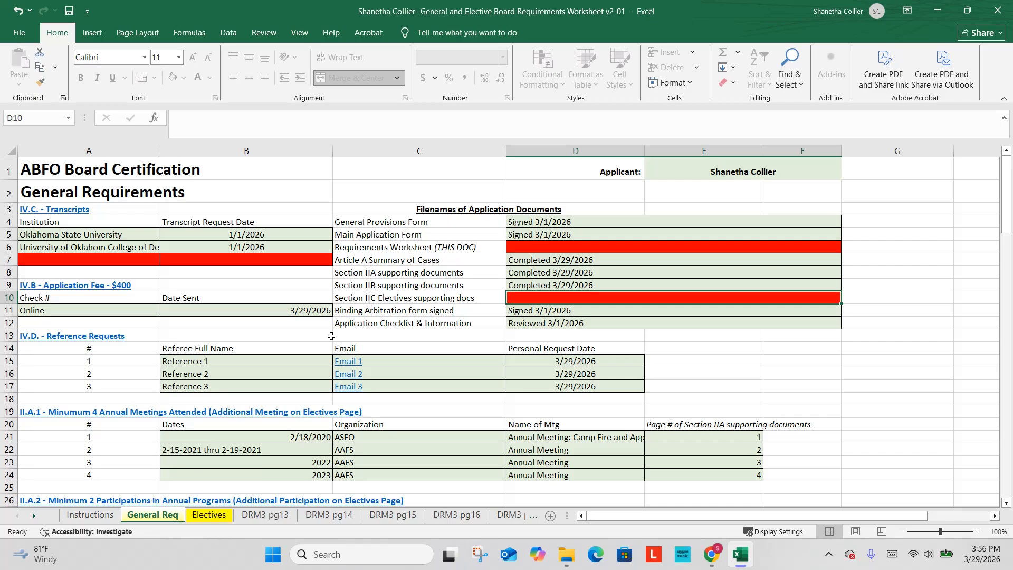
scroll(331, 336, down, 7)
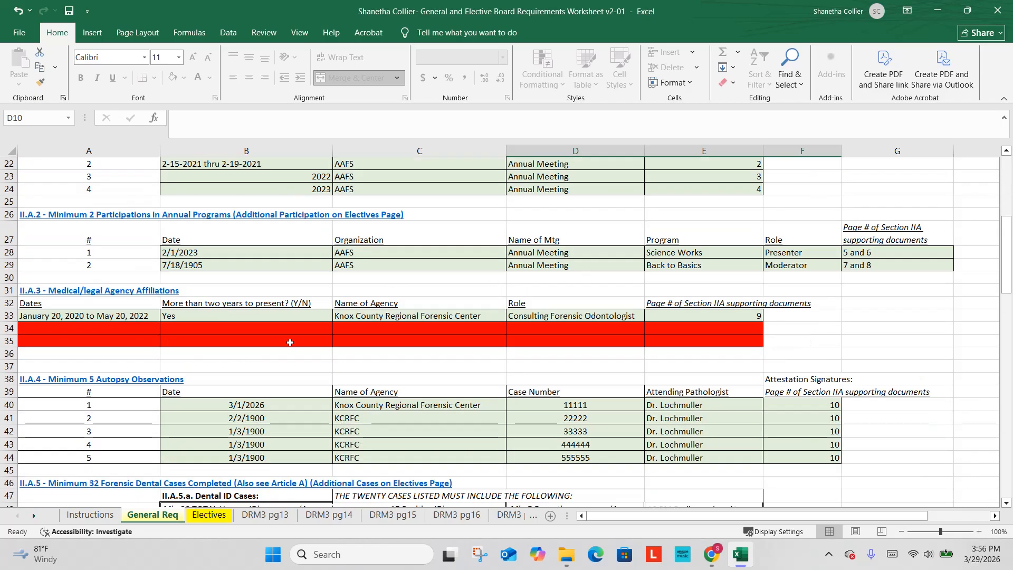
scroll(357, 270, down, 13)
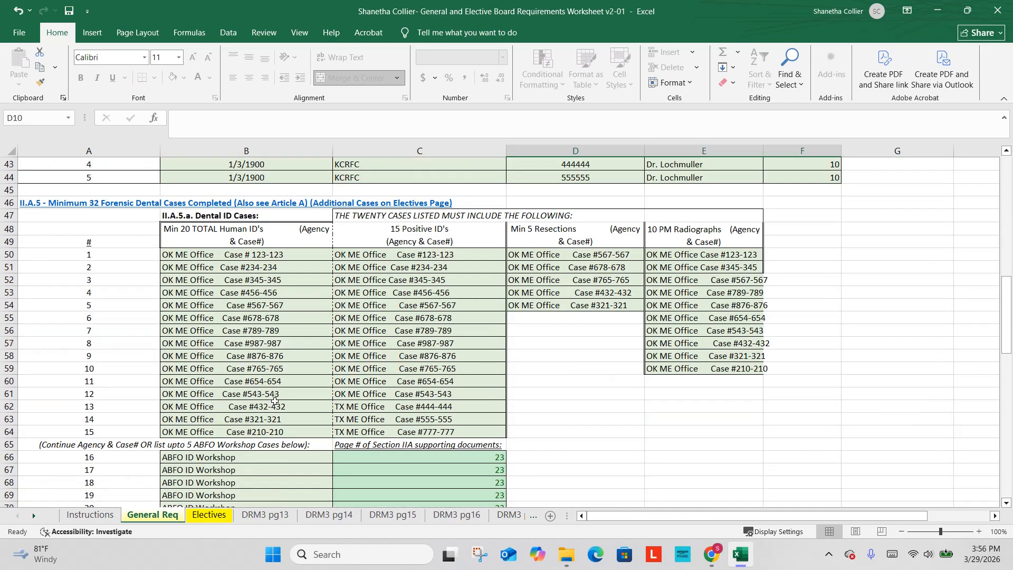
scroll(274, 401, down, 10)
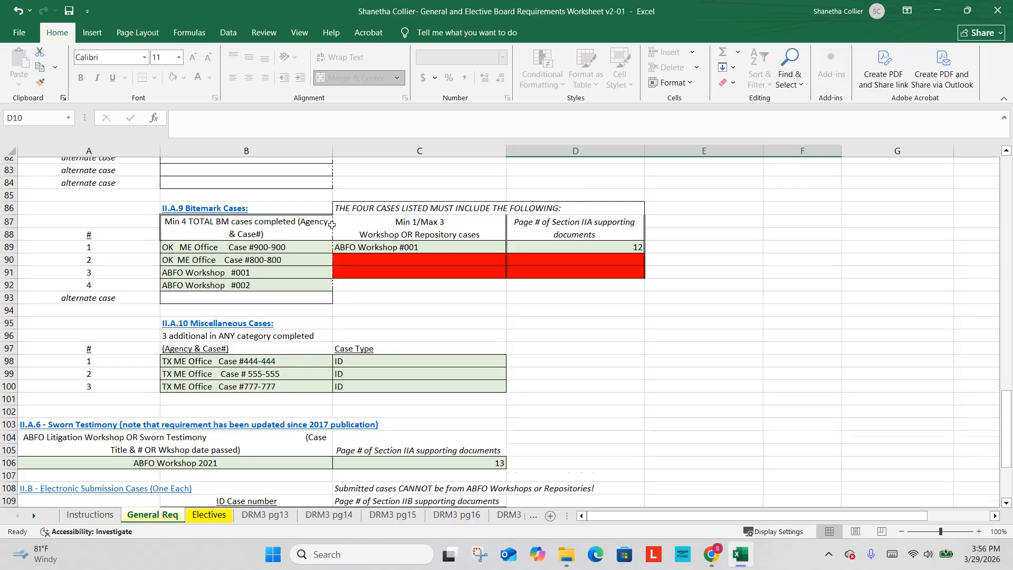
scroll(296, 262, down, 2)
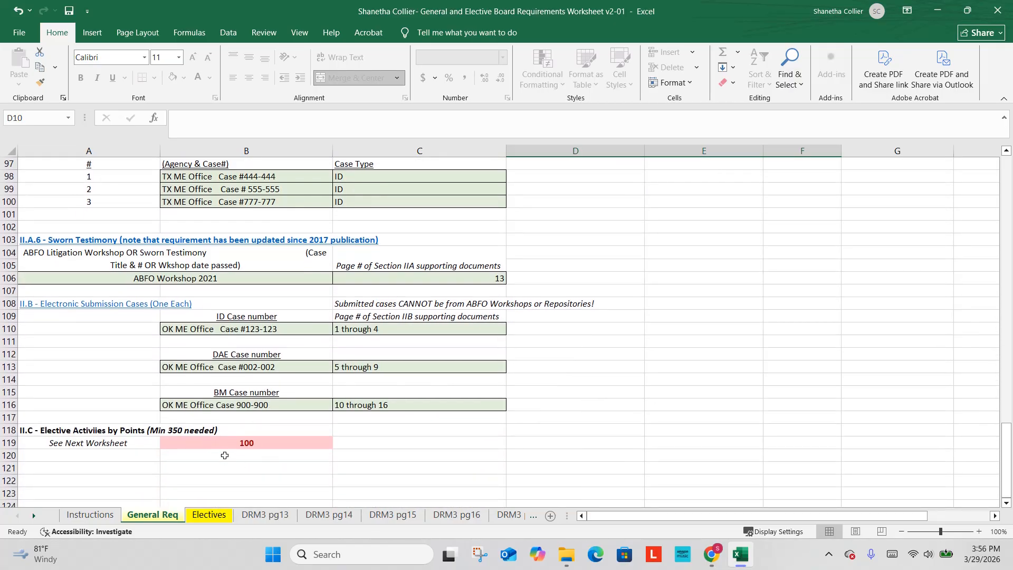
click(206, 514)
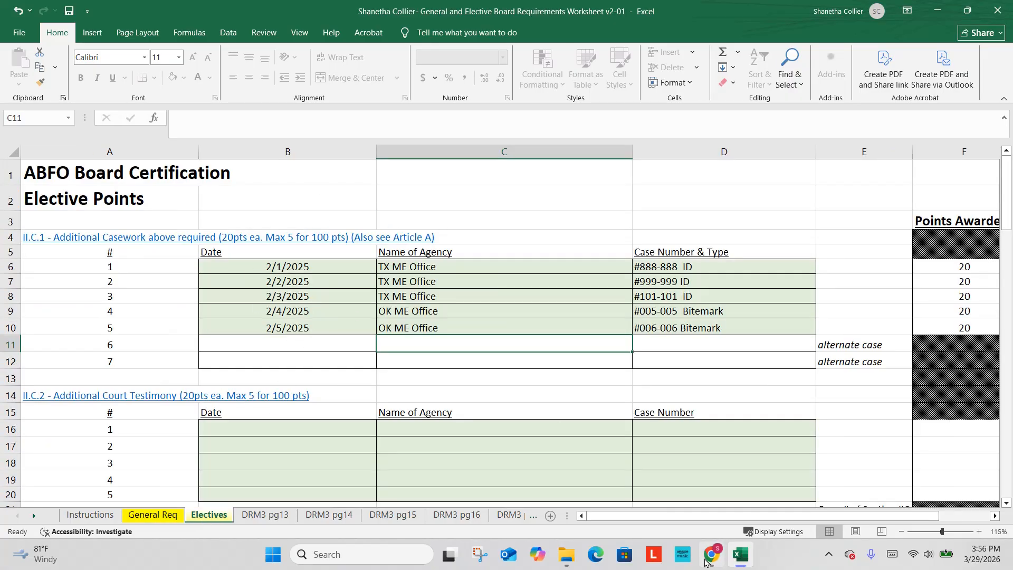
Open the Article A Summary of Cases PDF from the ABFO General Application Forms folder.
click(567, 560)
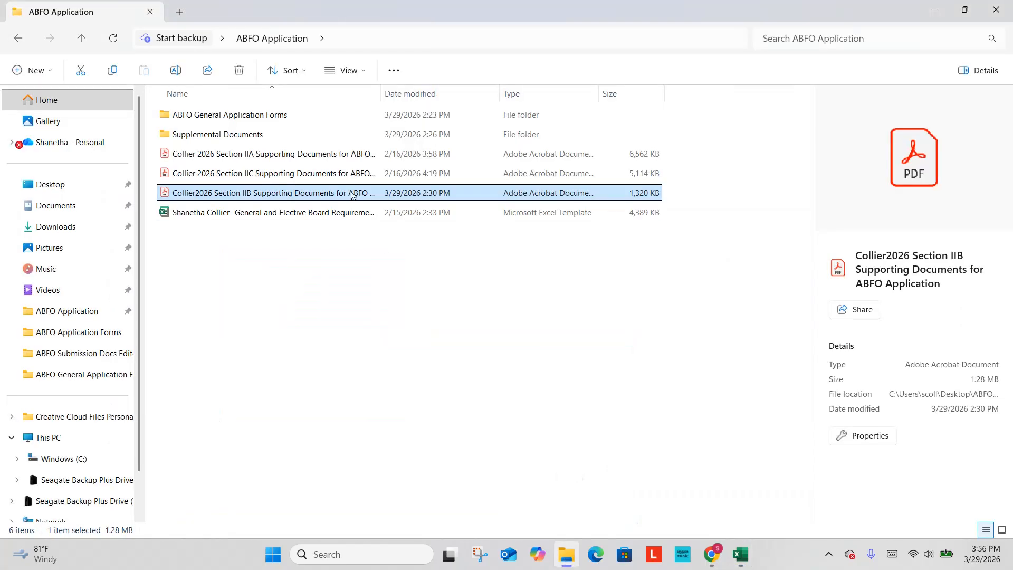
double_click(244, 116)
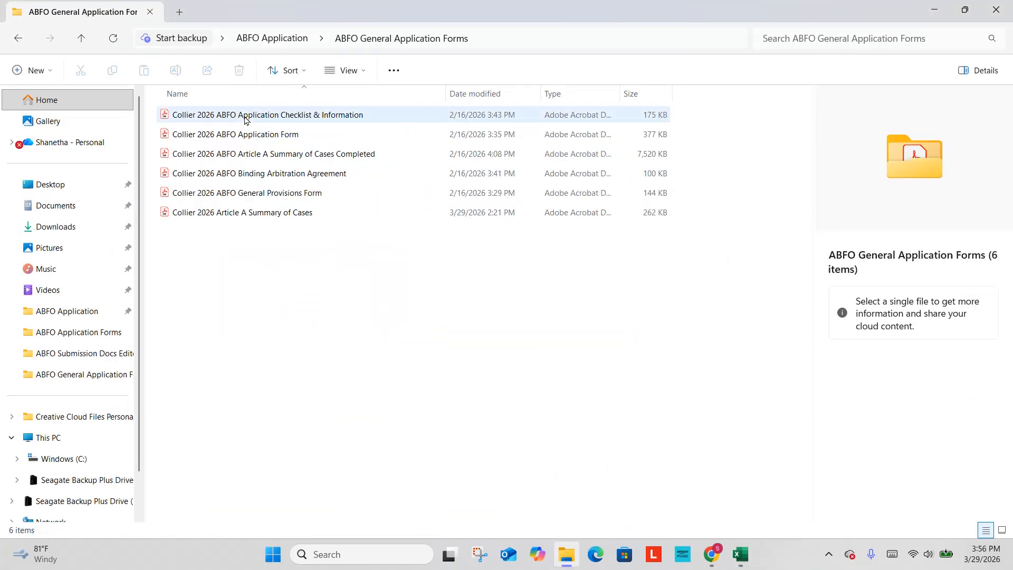
click(276, 215)
double_click(276, 213)
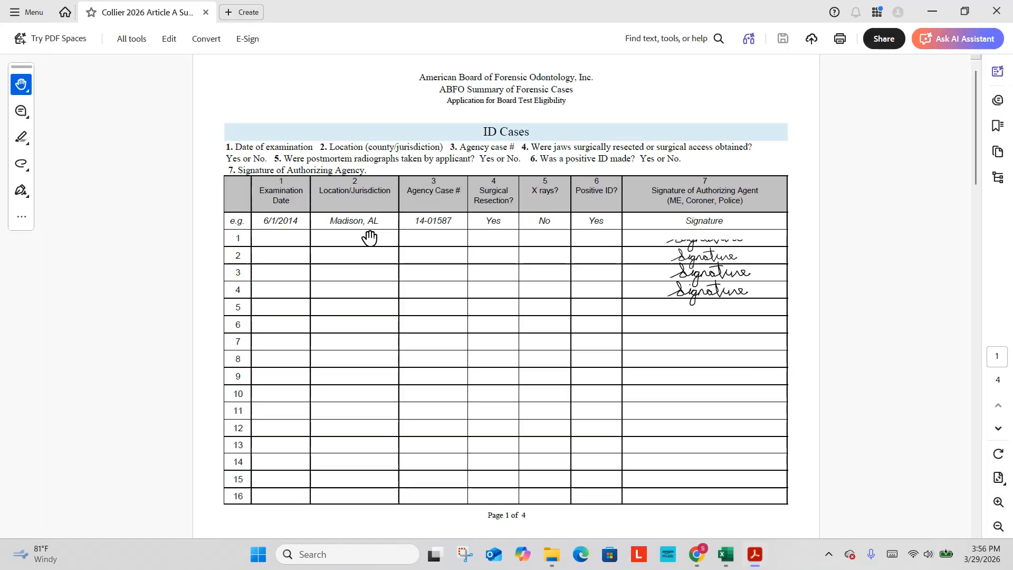
Scroll the Article A case tables through to Age Estimation Cases, then return to Excel.
scroll(402, 228, up, 3)
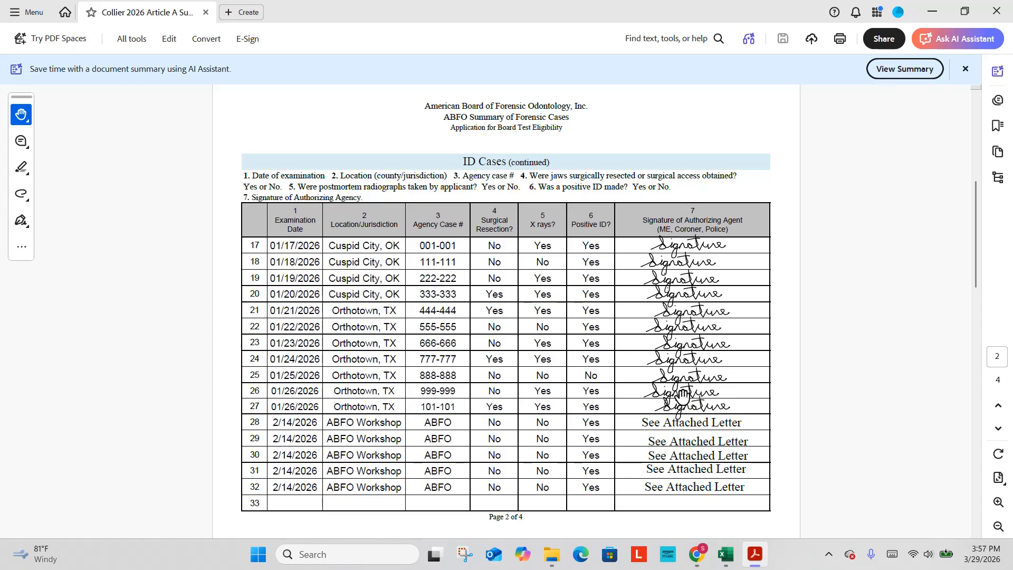
scroll(586, 364, down, 1)
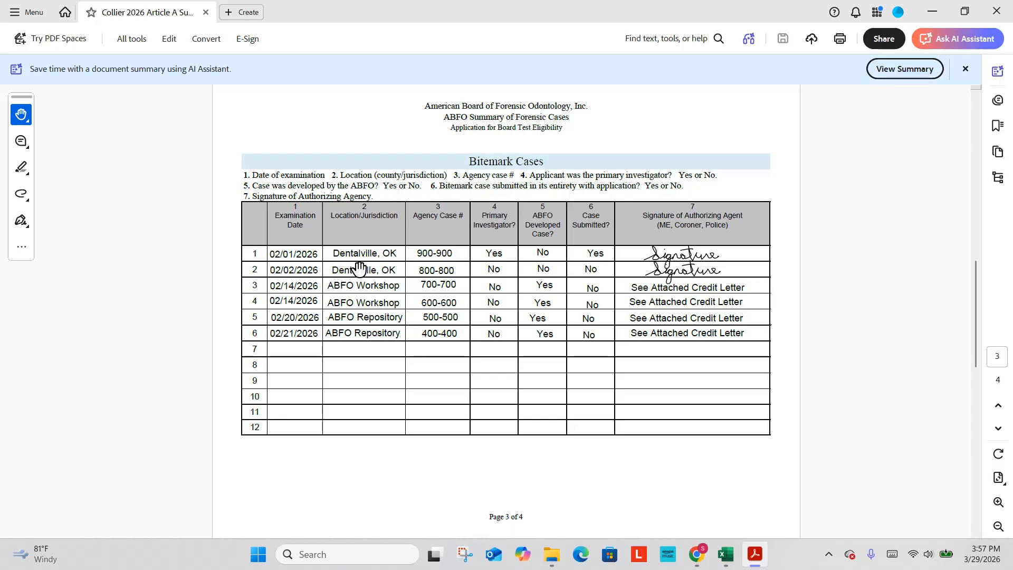
scroll(359, 269, down, 1)
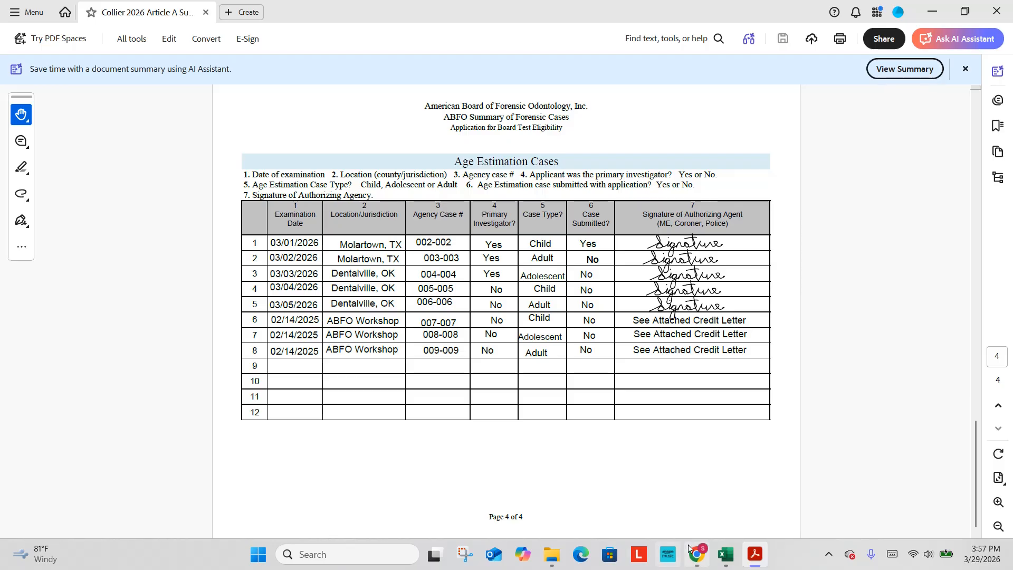
mouse_move(726, 554)
click(702, 490)
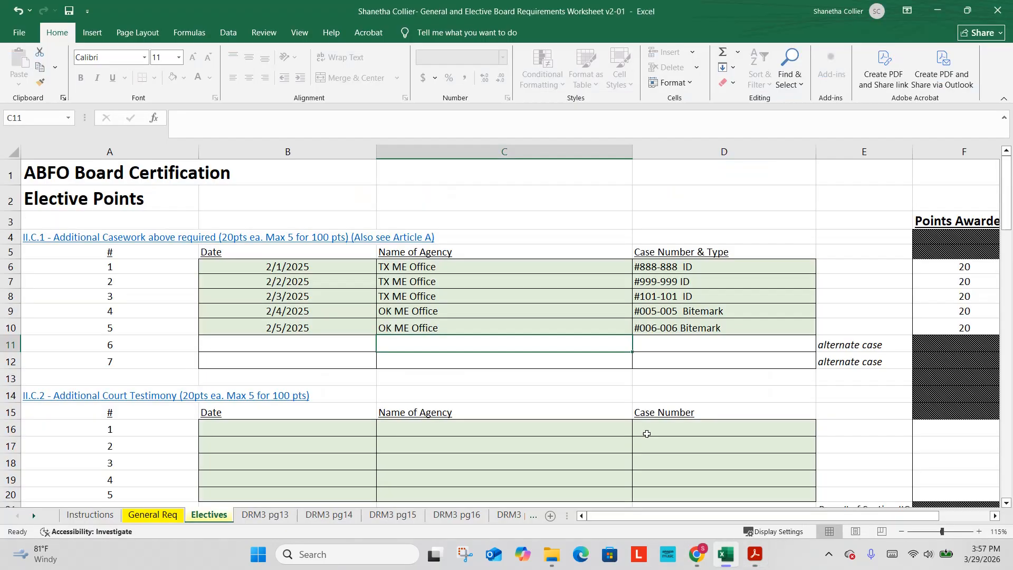
Replace Bitemark with Age Assessment in D9 and D10 for cases #005-005 and #006-006.
click(723, 314)
click(331, 120)
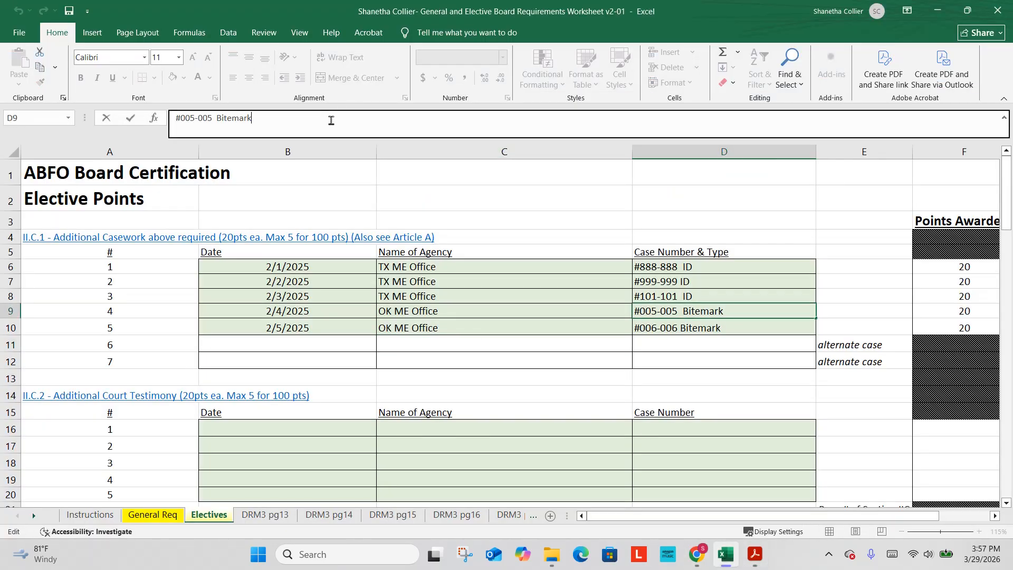
key(BackSpace)
key(BackSpace)
key(BackSpace)
key(BackSpace)
key(BackSpace)
key(BackSpace)
text(Age Asesessment)
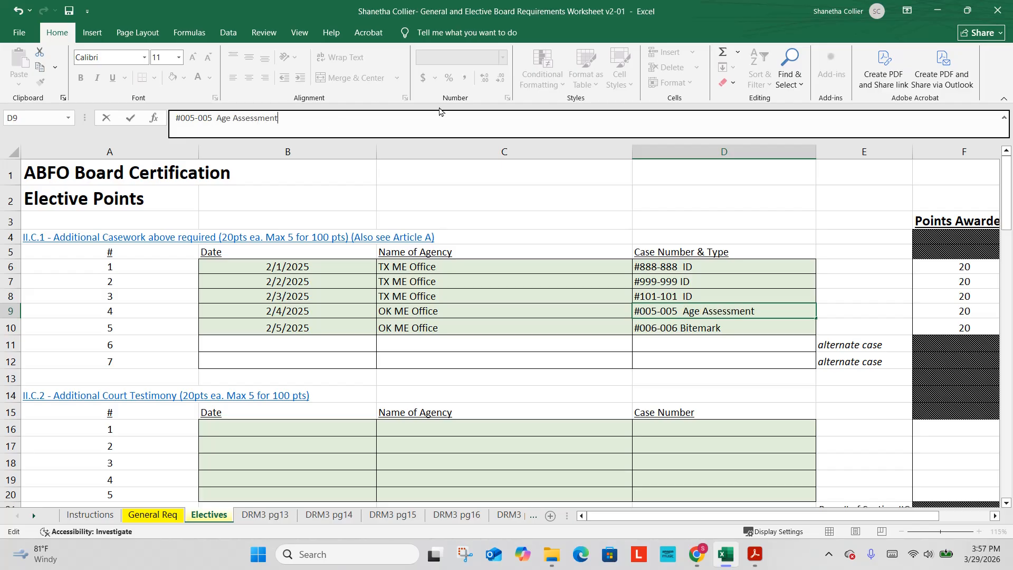
click(656, 325)
click(335, 135)
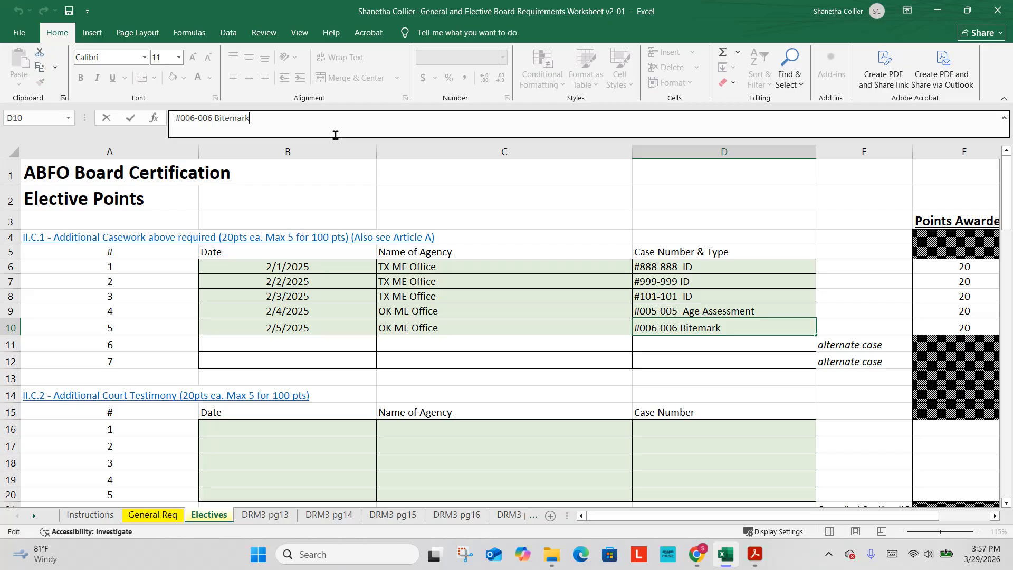
key(BackSpace)
key(BackSpace)
key(BackSpace)
key(BackSpace)
key(BackSpace)
key(BackSpace)
text(Age Assessment)
key(Return)
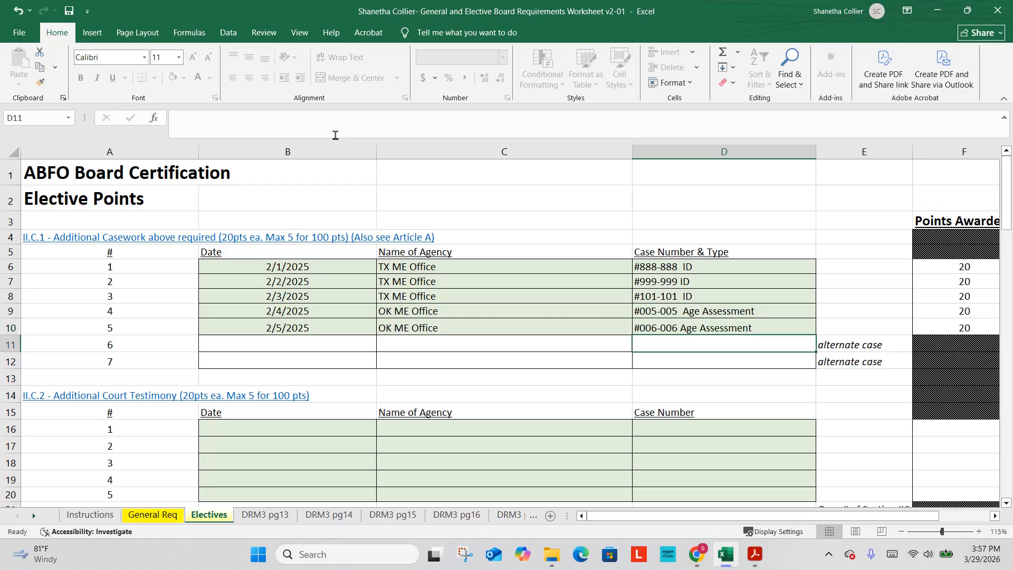
click(755, 551)
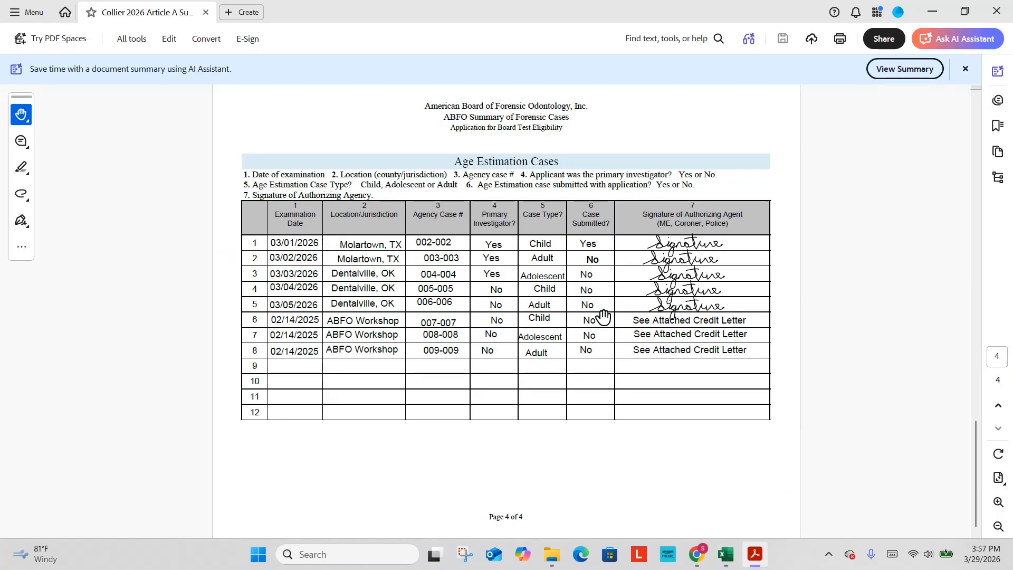
Compare the PDF's ID and Age Estimation case pages against the worksheet rows.
click(725, 554)
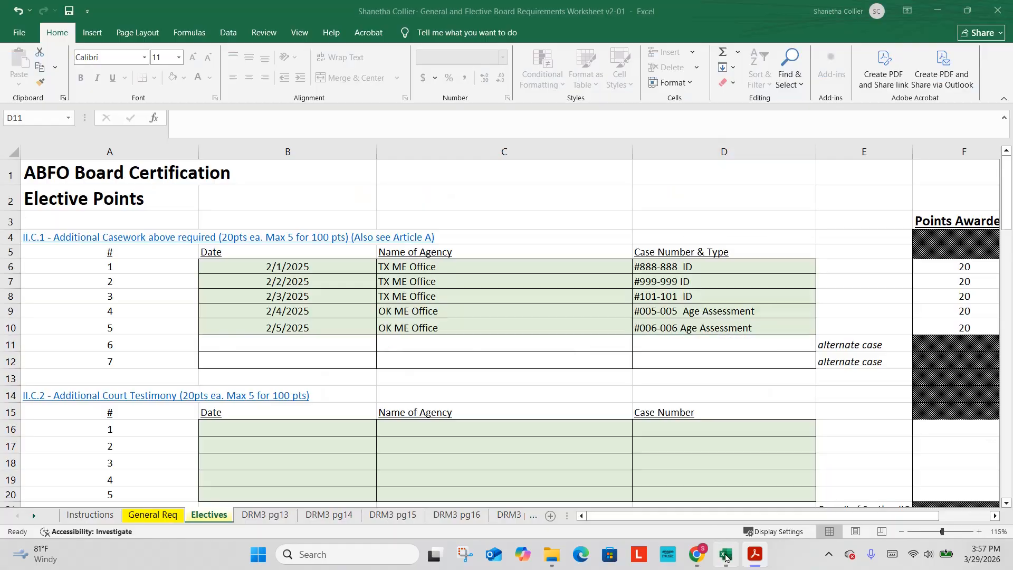
click(755, 554)
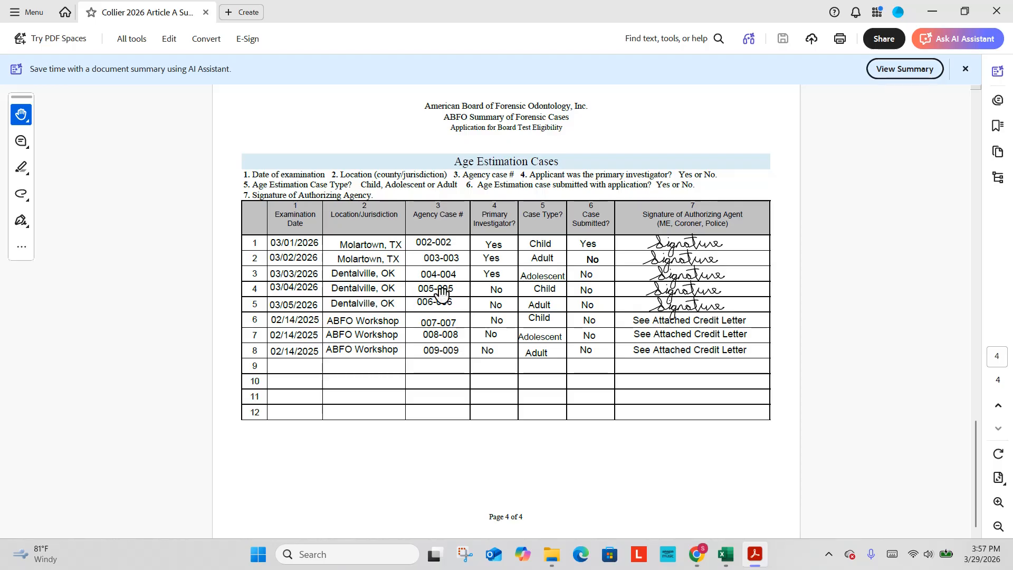
click(726, 554)
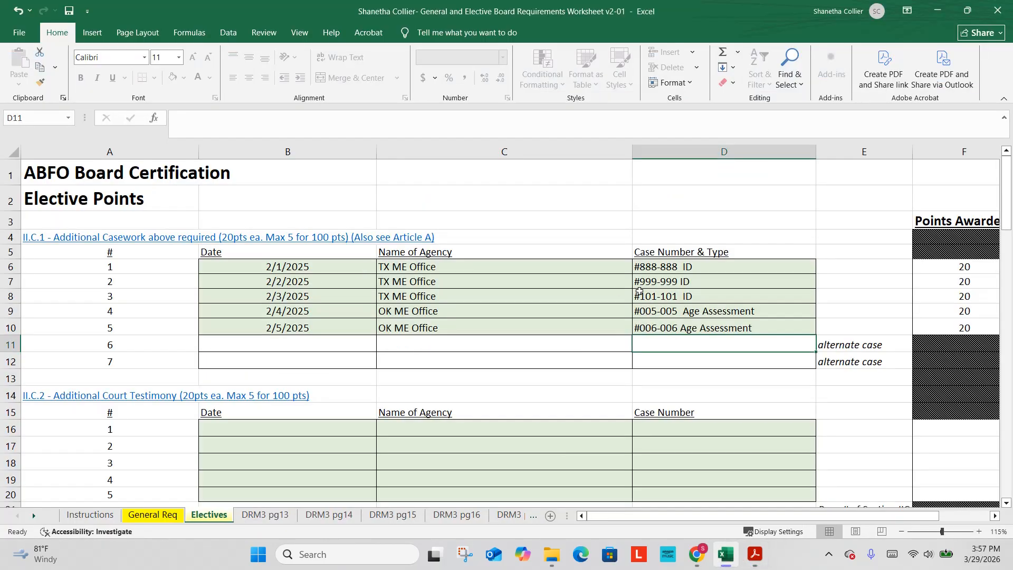
click(755, 554)
scroll(594, 283, up, 1)
scroll(595, 284, up, 1)
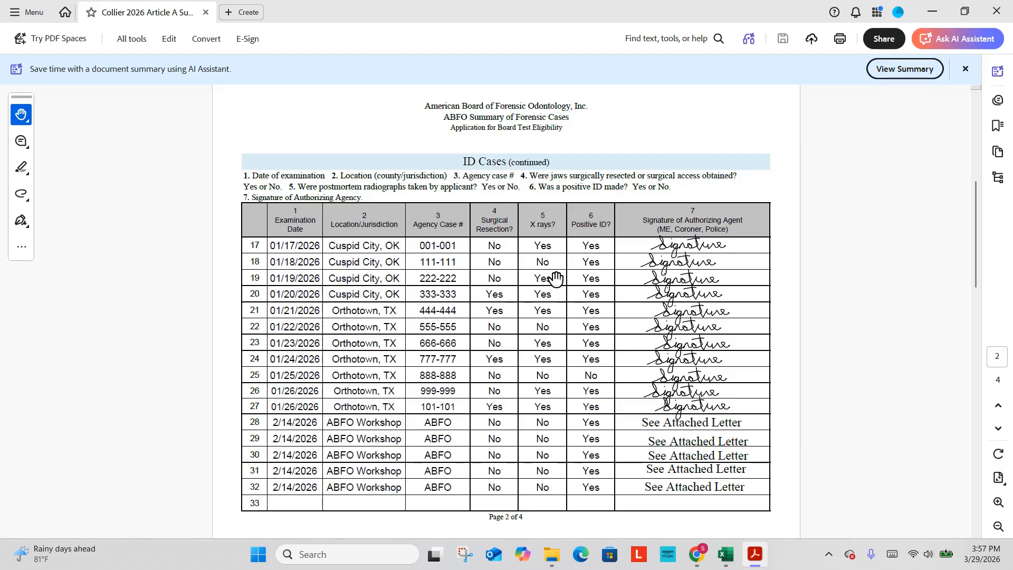
scroll(457, 214, up, 1)
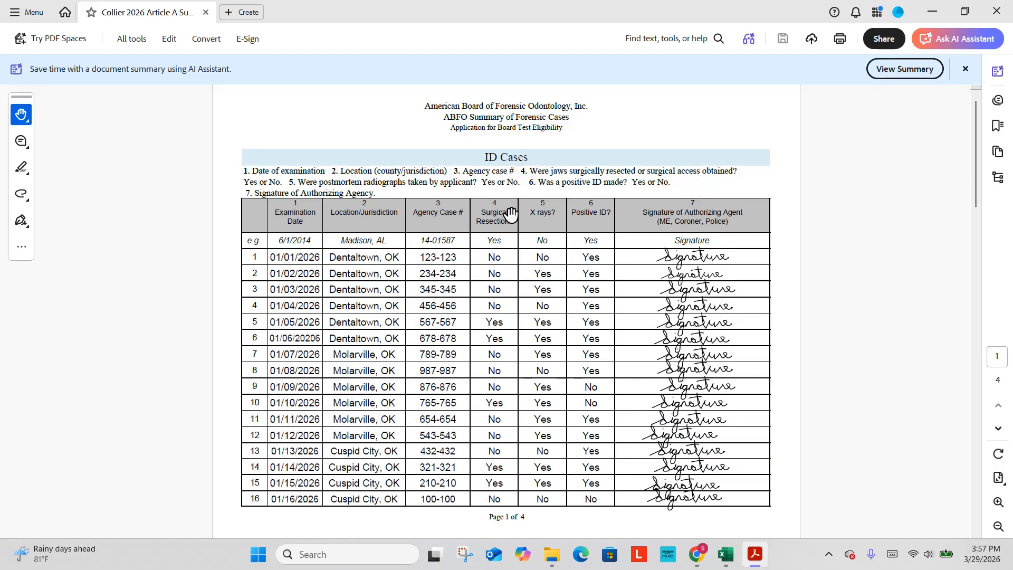
scroll(510, 214, down, 1)
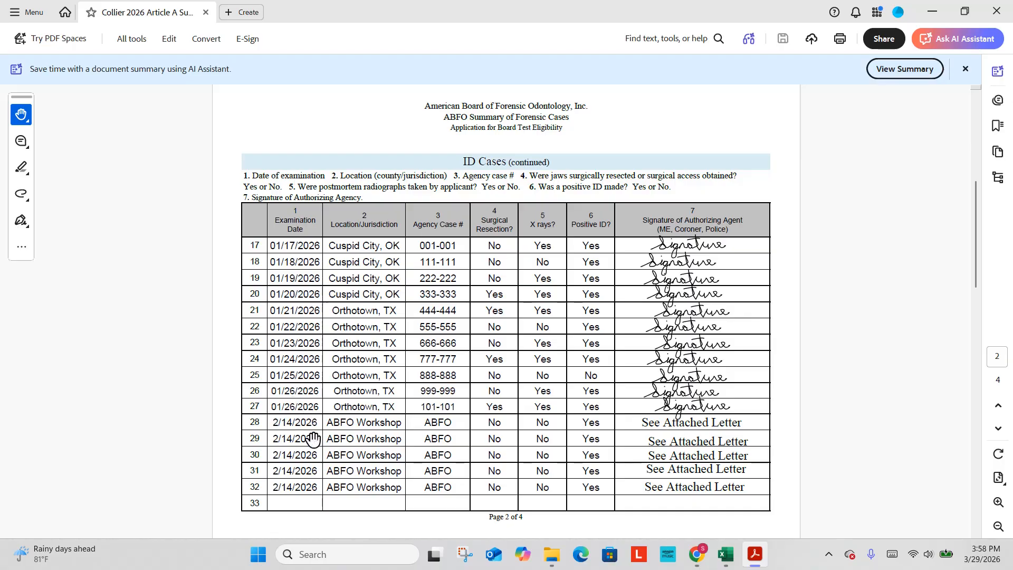
Recheck the Age Estimation Cases page against the worksheet, finishing on the Excel Electives sheet.
click(726, 554)
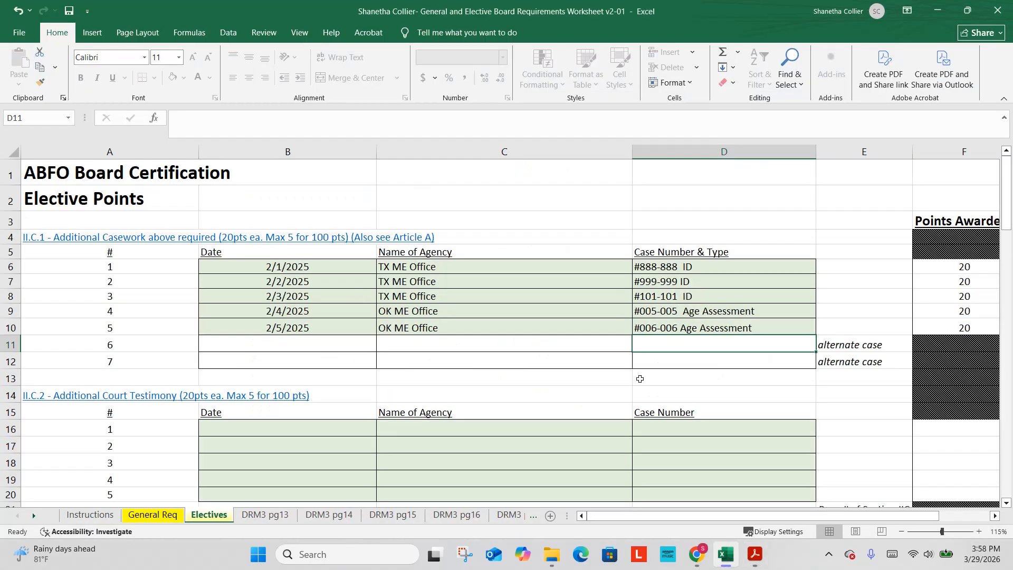
click(755, 554)
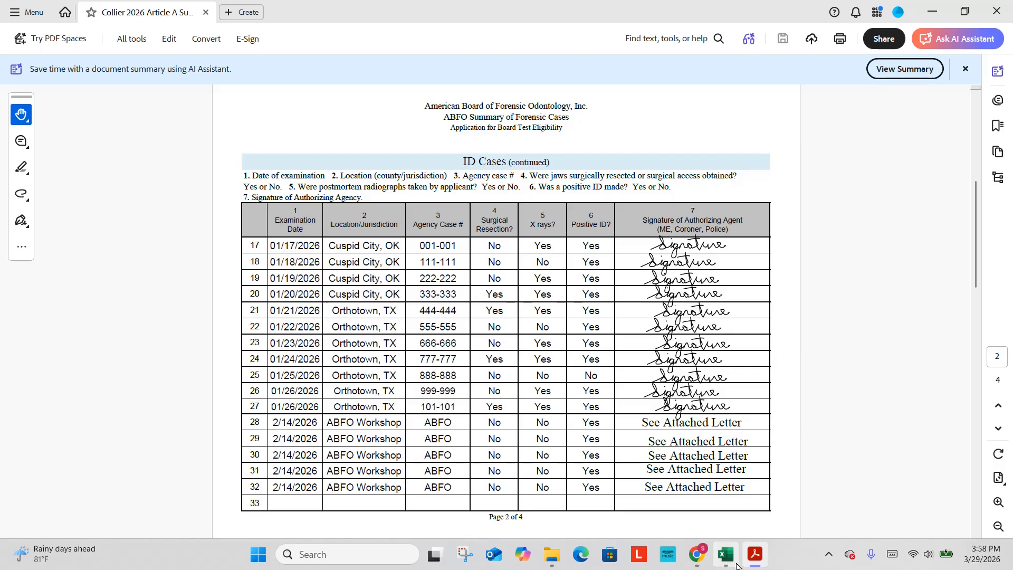
mouse_move(731, 564)
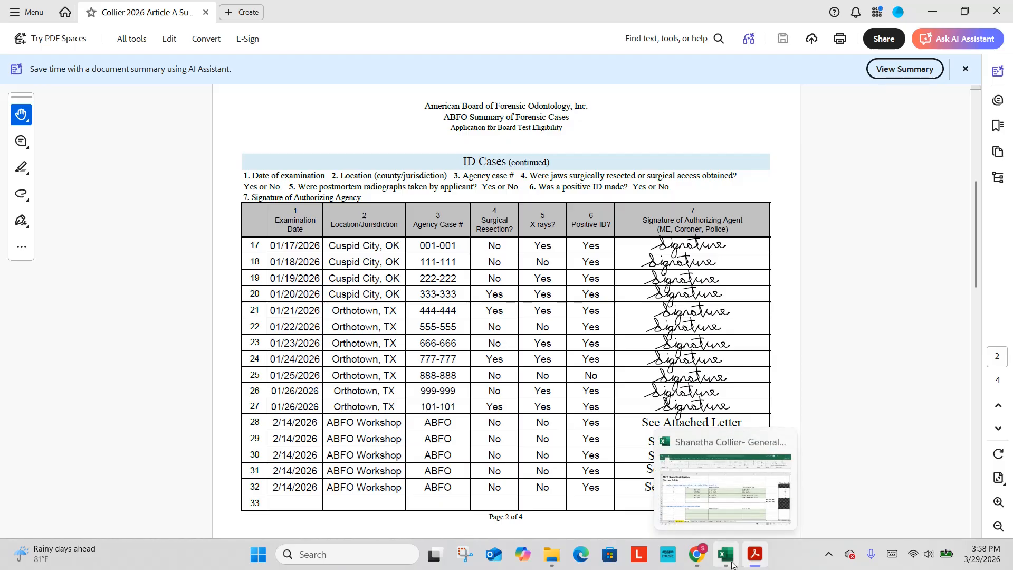
click(731, 565)
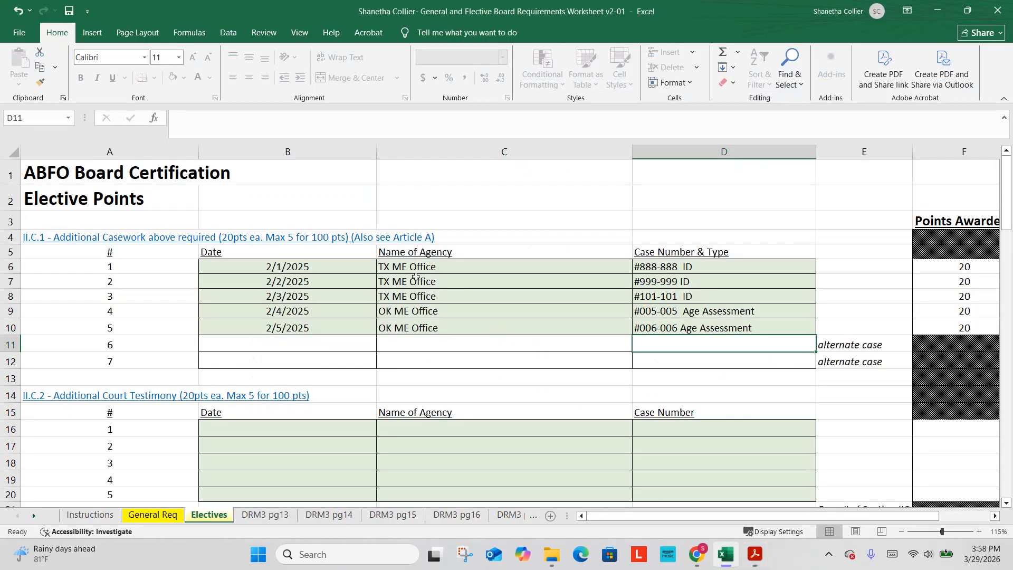
click(755, 554)
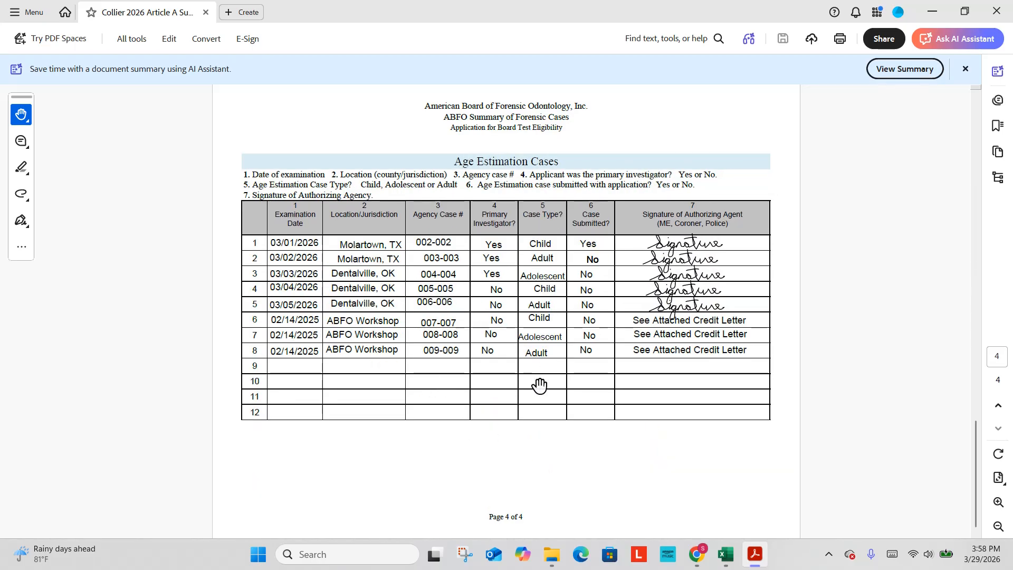
mouse_move(726, 565)
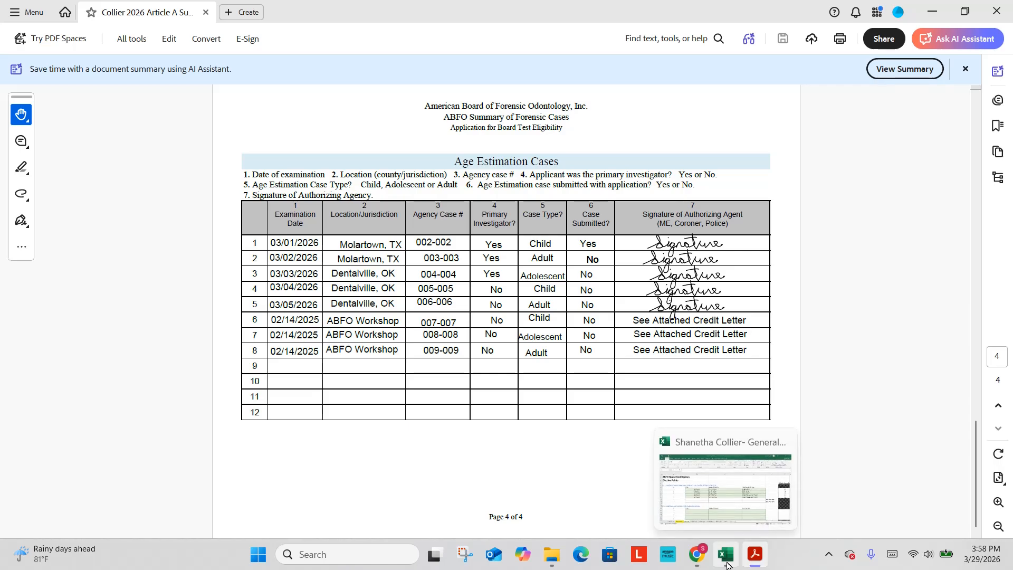
click(727, 565)
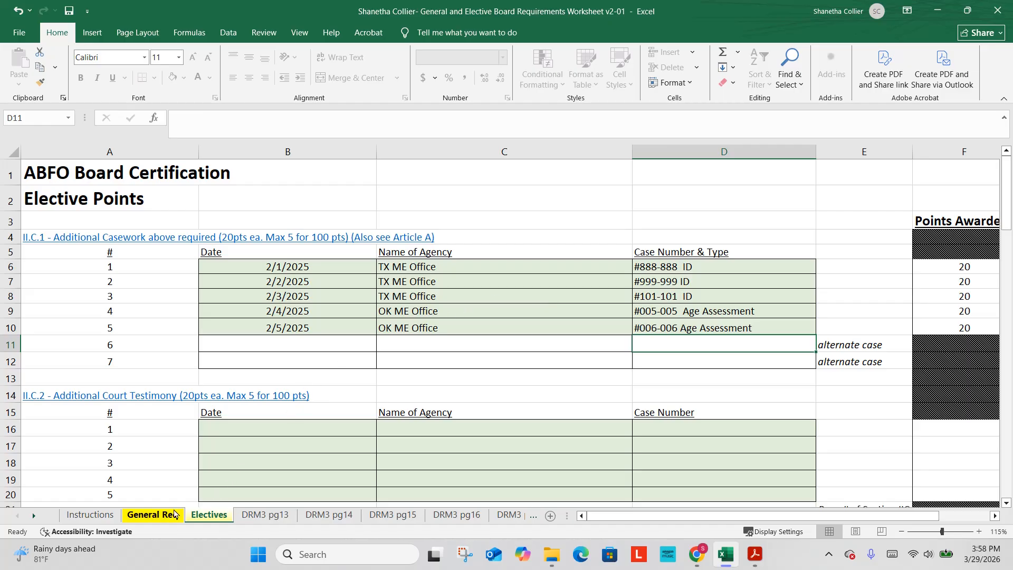
click(152, 514)
scroll(287, 420, up, 2)
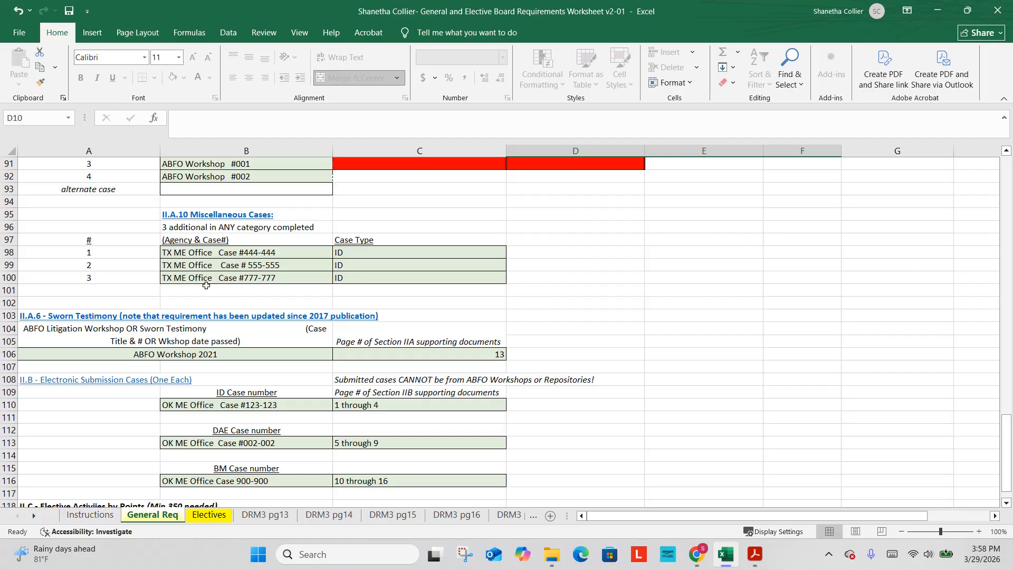
click(219, 518)
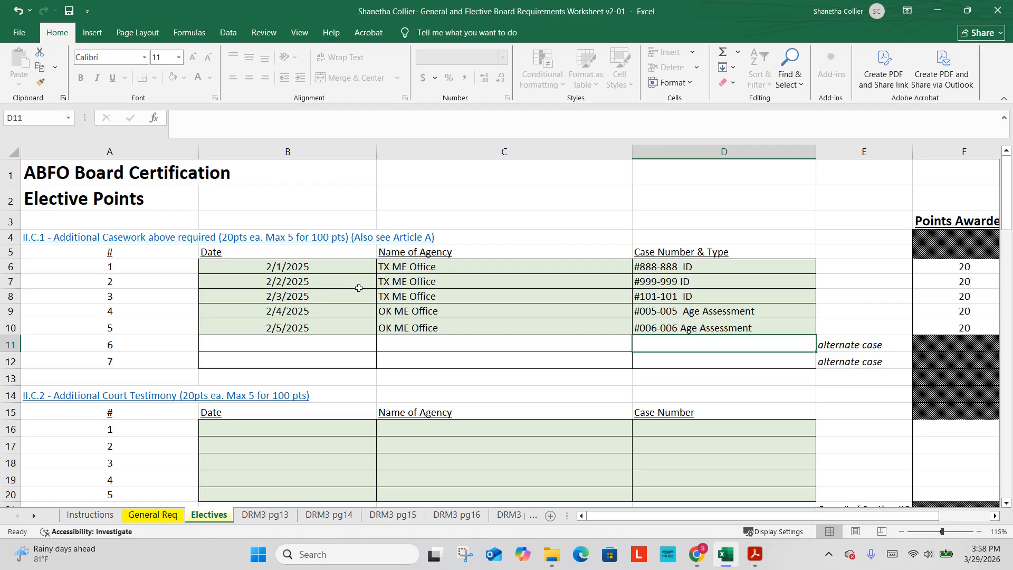
scroll(375, 298, down, 3)
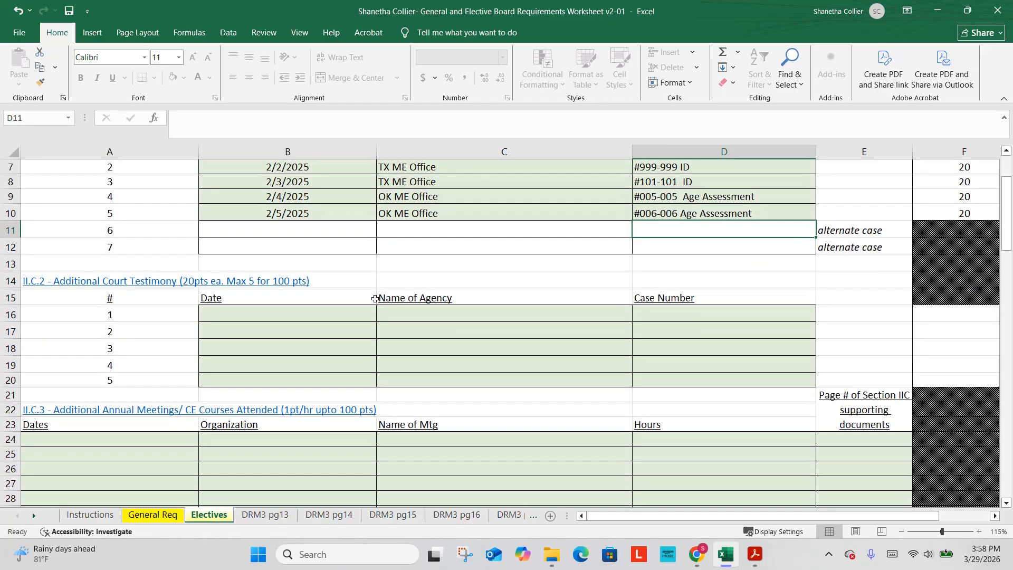
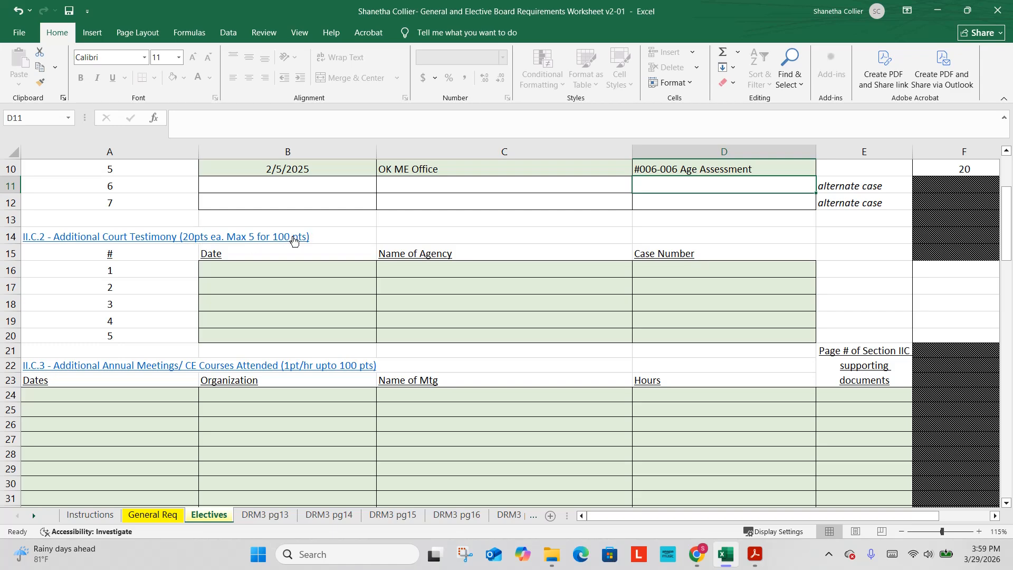
Pick A24 as the first empty CE entry on the Electives sheet and close the PDF.
scroll(192, 253, down, 1)
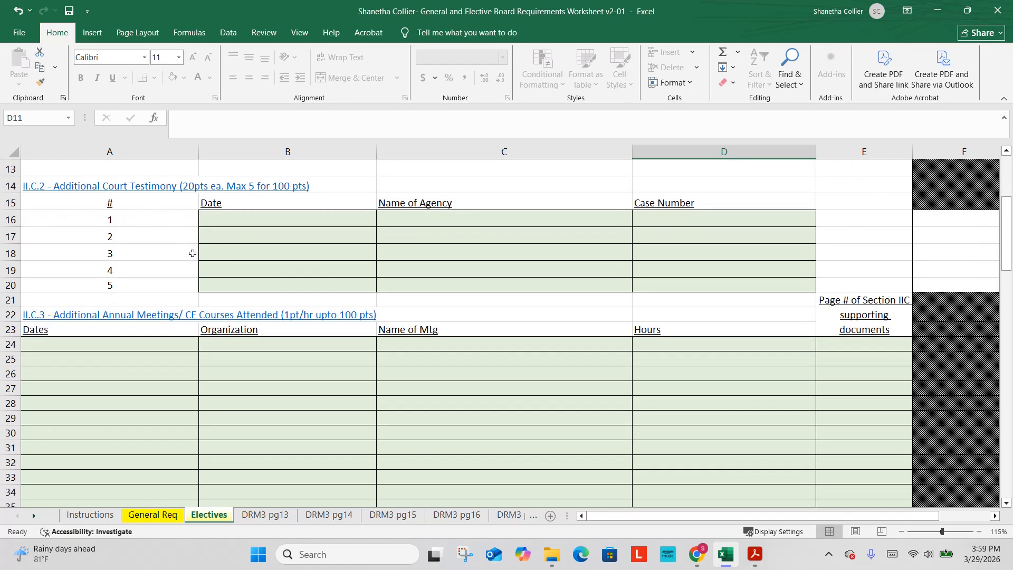
scroll(193, 253, down, 1)
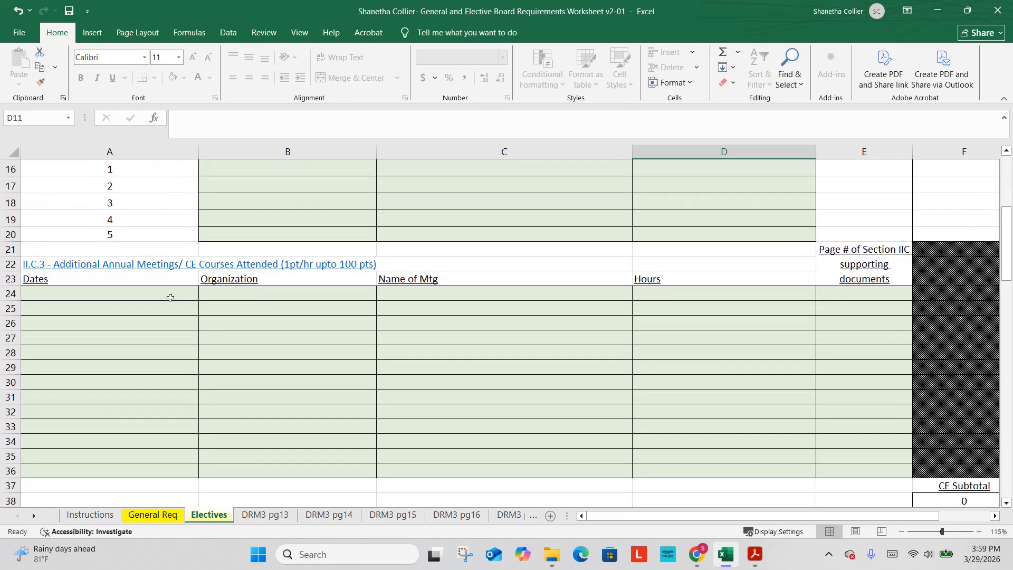
scroll(143, 289, down, 1)
scroll(143, 290, up, 1)
click(127, 296)
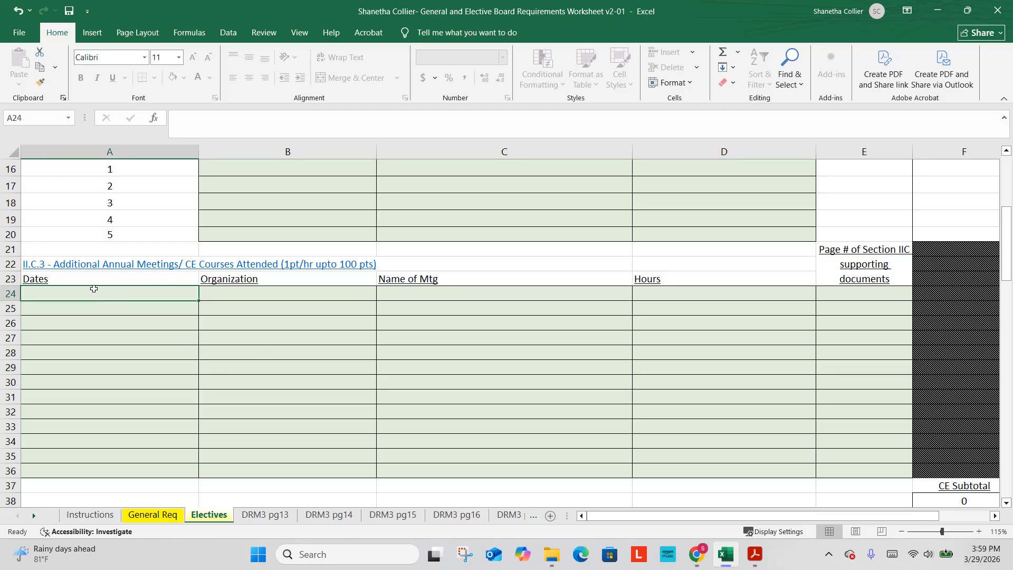
click(165, 514)
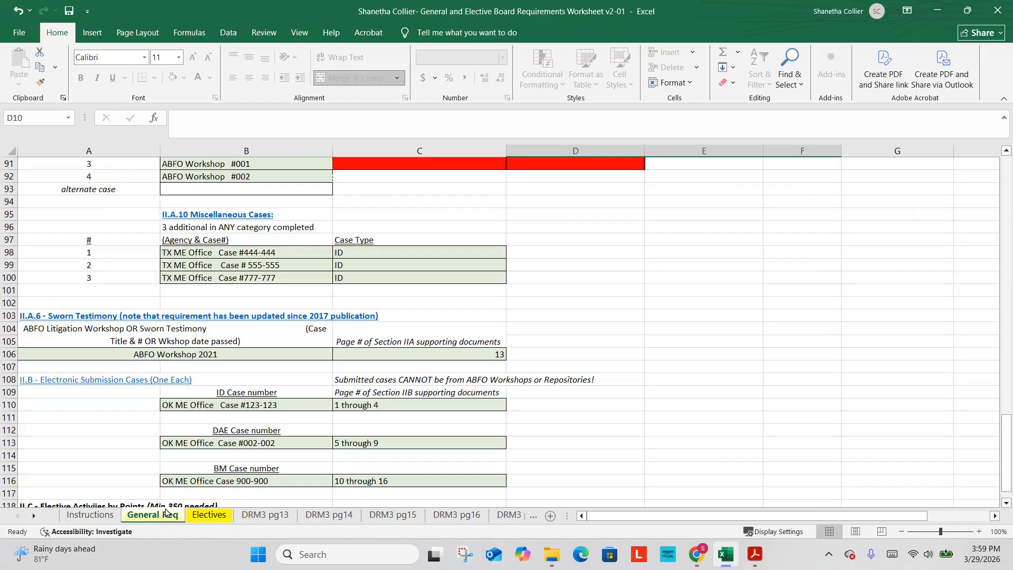
scroll(159, 360, up, 20)
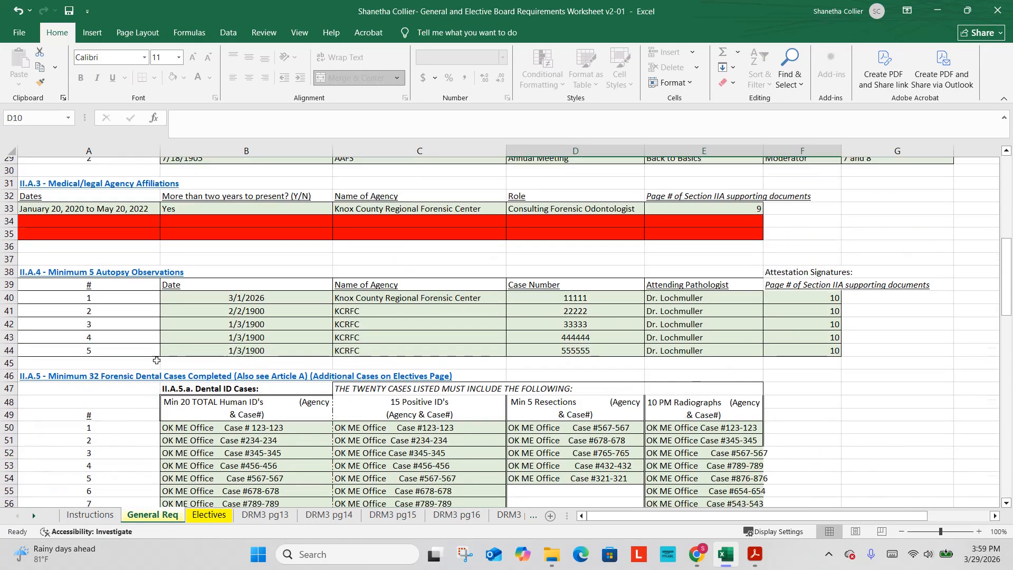
scroll(157, 360, up, 1)
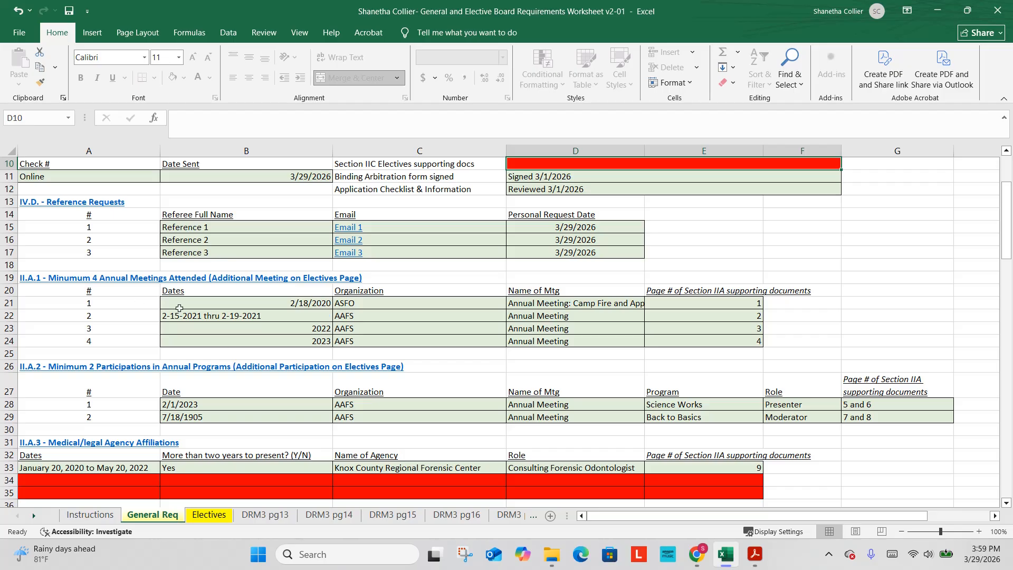
click(209, 515)
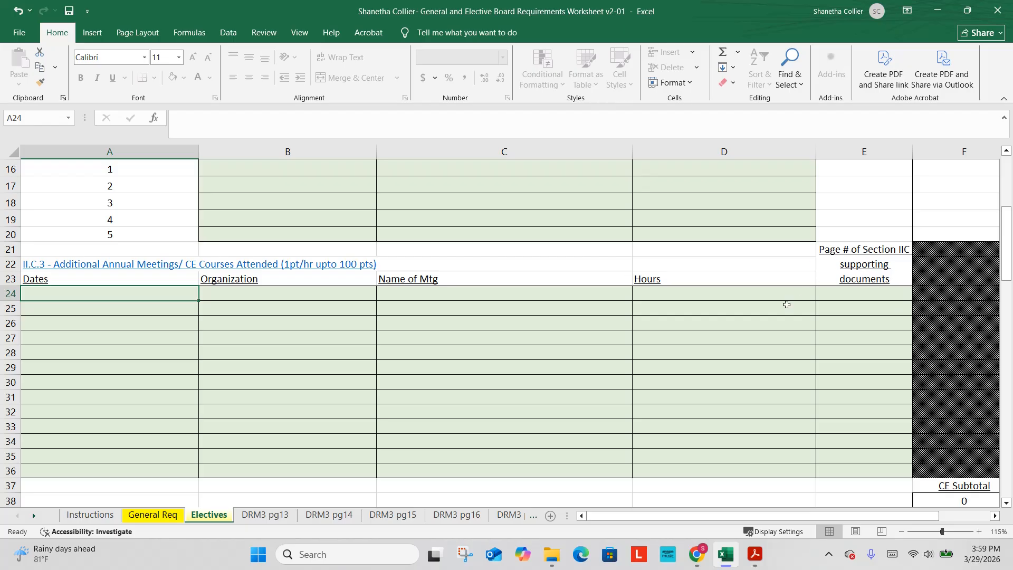
click(755, 554)
click(996, 10)
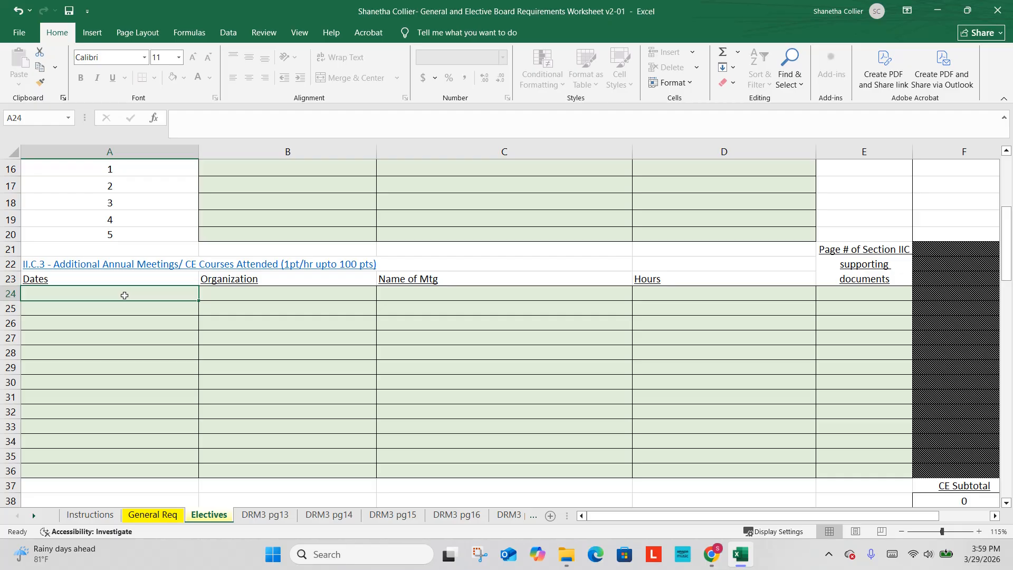
Enter January 2020-February 2021 as the course dates in A24.
text(January)
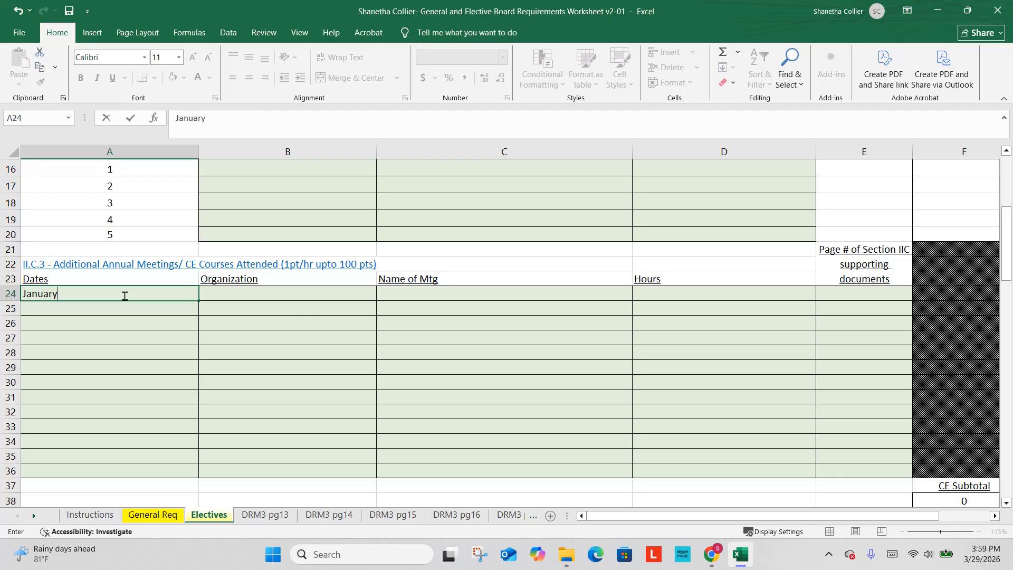
text( 2020-February 2021)
key(Tab)
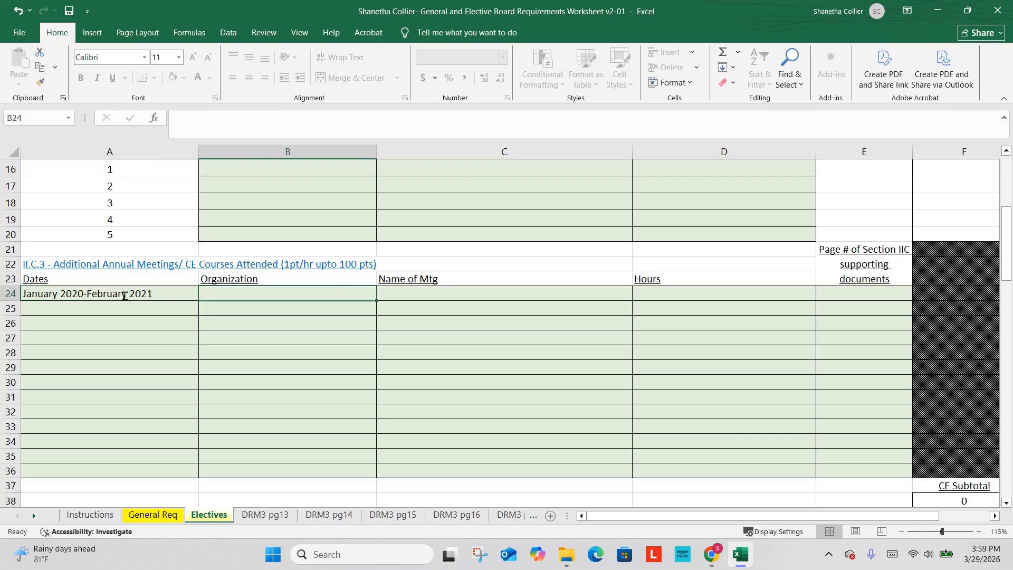
Enter UT Graduate School of Medicine as the organization and Forensic Dentistry Fellowship as the meeting.
text(UT Forensic Dentis)
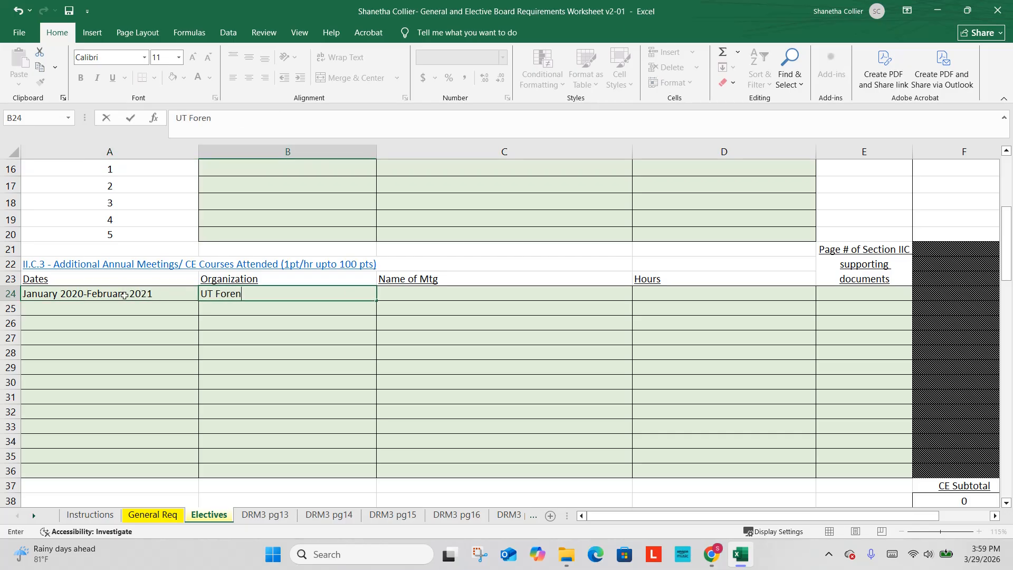
key(BackSpace)
key(BackSpace)
key(BackSpace)
key(BackSpace)
key(BackSpace)
key(BackSpace)
key(BackSpace)
key(BackSpace)
key(BackSpace)
key(BackSpace)
key(BackSpace)
key(BackSpace)
key(BackSpace)
key(BackSpace)
key(BackSpace)
text(Gradiu)
key(BackSpace)
key(BackSpace)
text(uate School of Meidic)
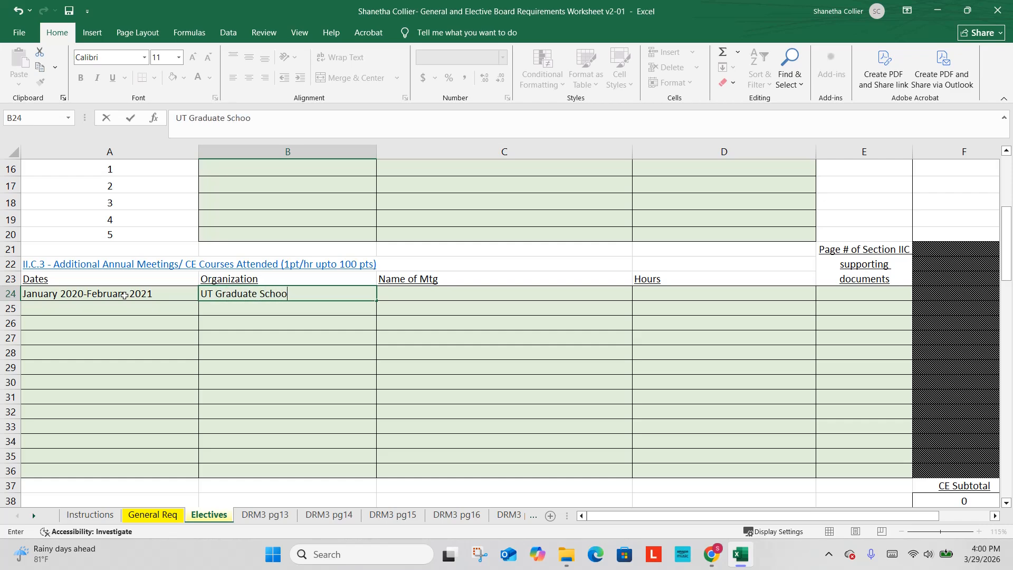
key(BackSpace)
key(BackSpace)
key(BackSpace)
key(BackSpace)
text(dicin)
key(Tab)
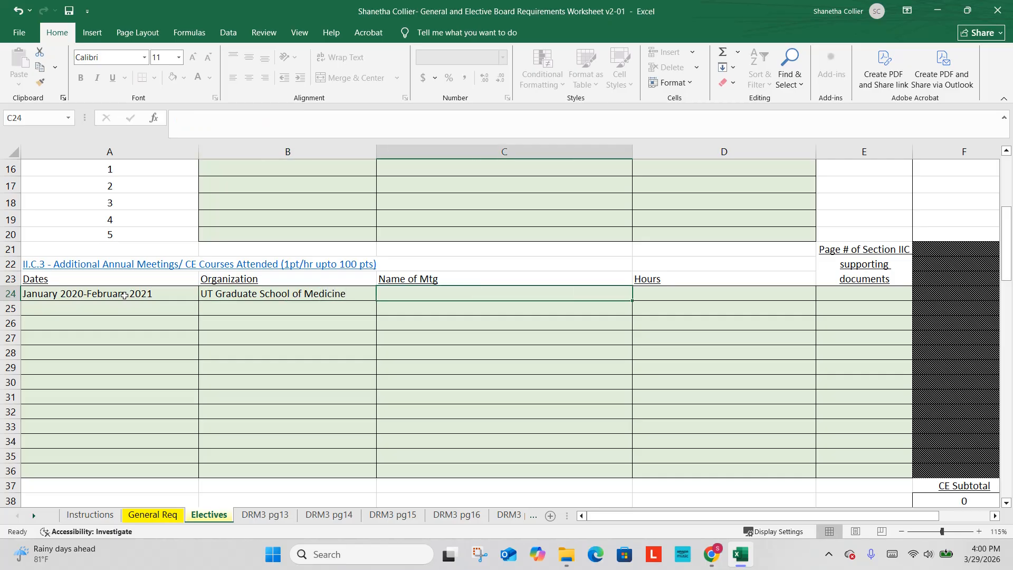
text(Forensi)
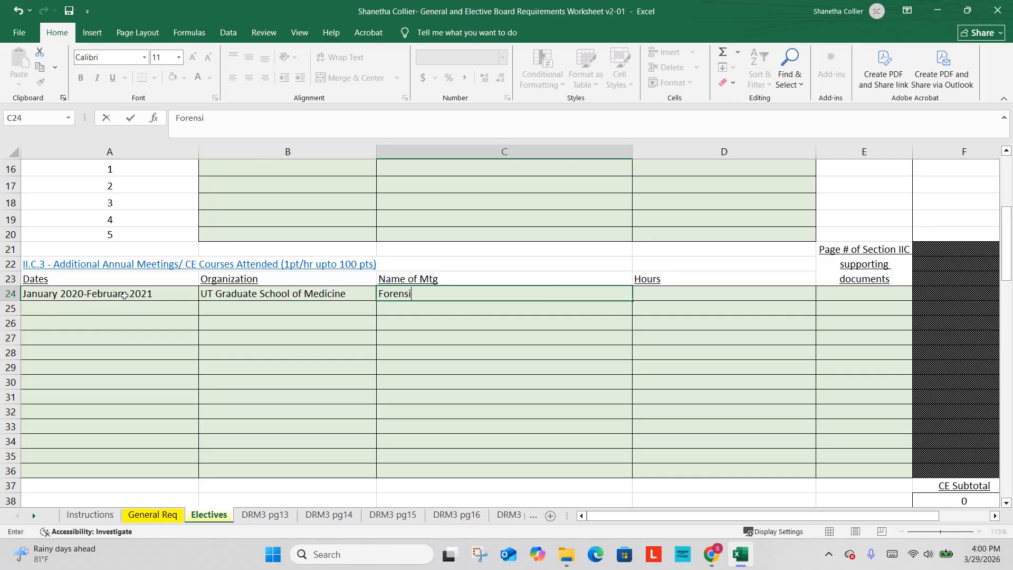
text(c Dentistry Fellowship)
key(Tab)
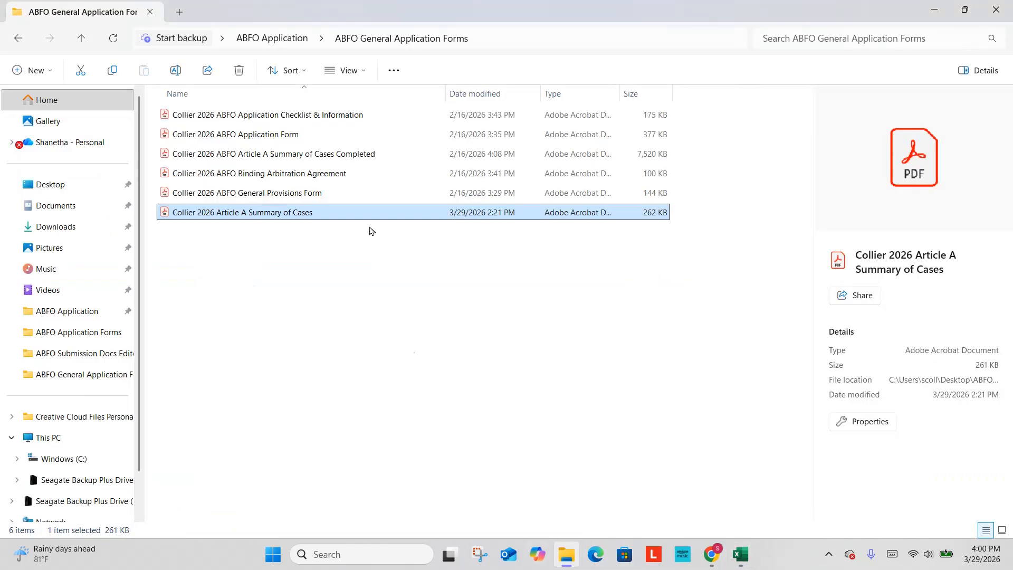
Open the Collier 2026 Section IIC Supporting Documents PDF from the ABFO Application folder.
click(280, 39)
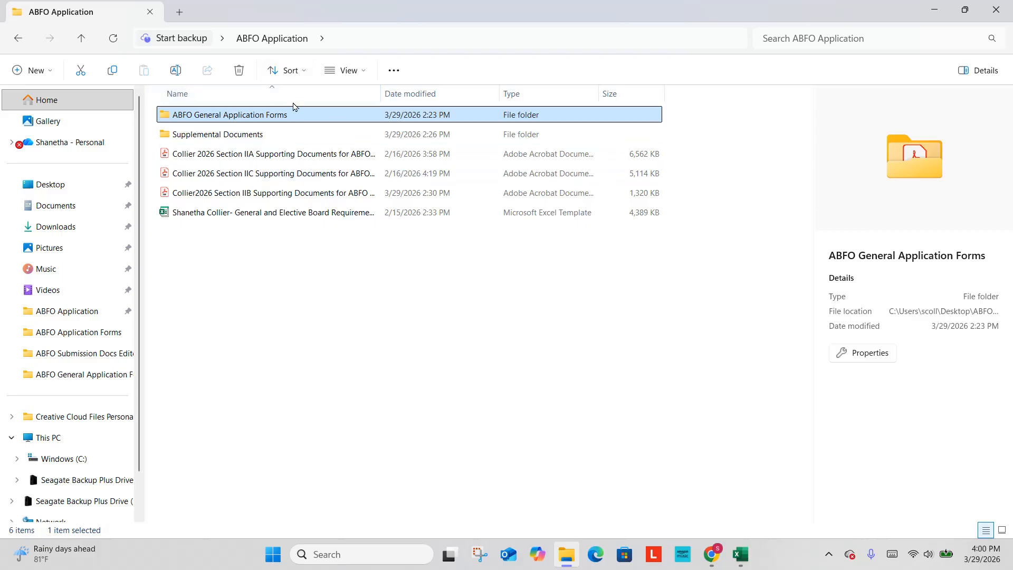
double_click(269, 174)
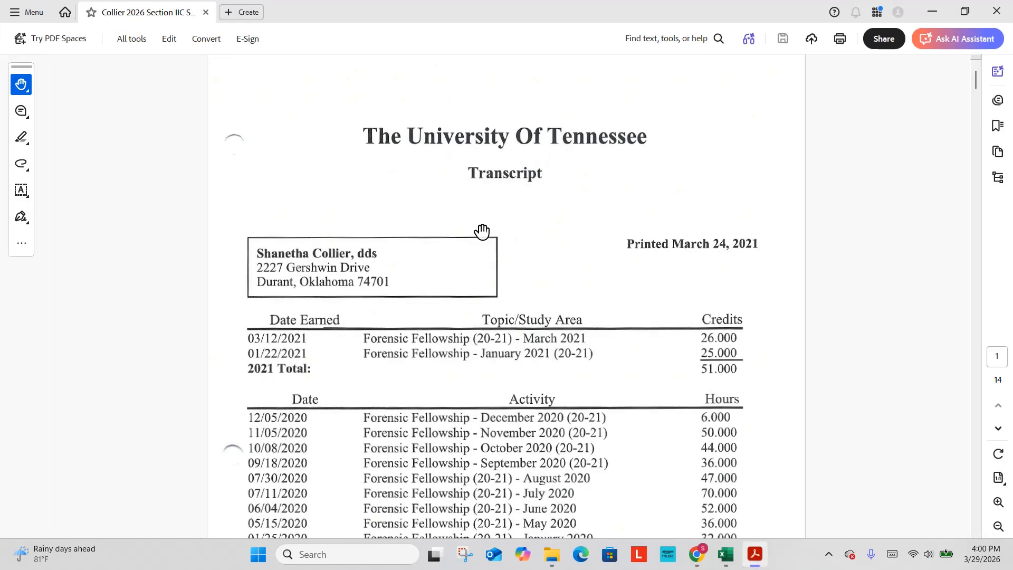
Read the transcript's Forensic Fellowship hours, 373 in total for 2020, then go back to Excel.
scroll(580, 169, down, 4)
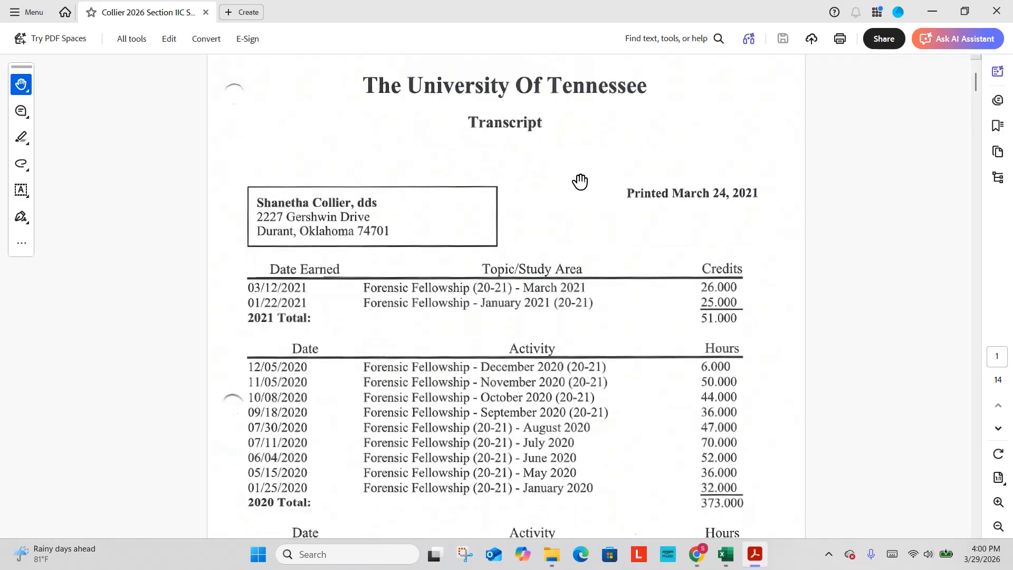
scroll(580, 182, down, 3)
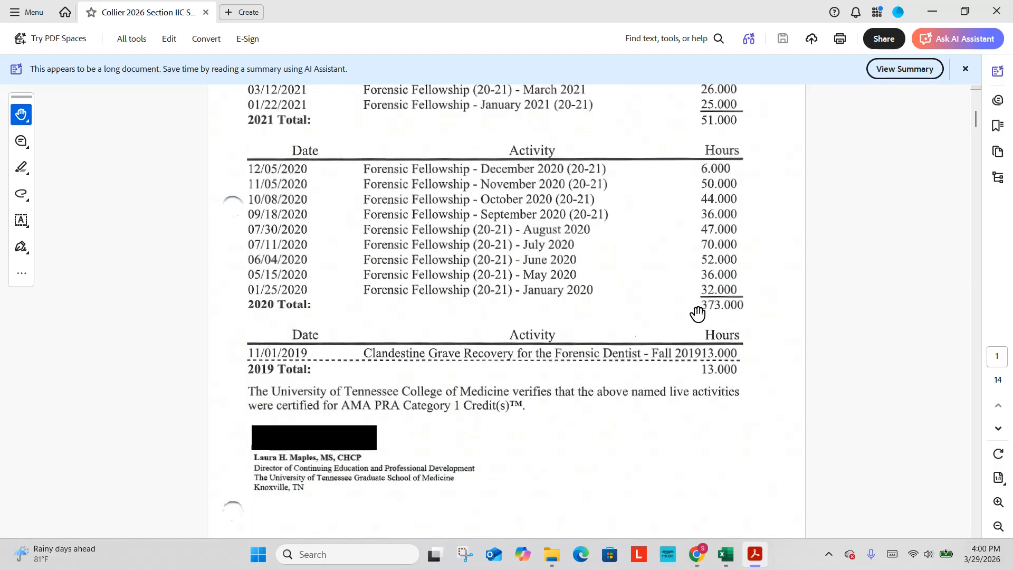
scroll(701, 311, up, 2)
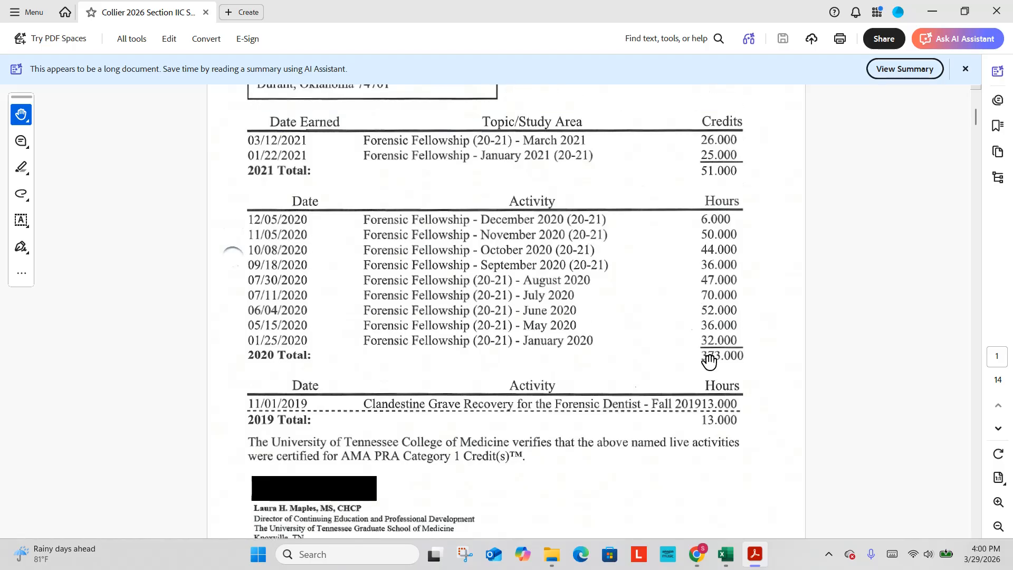
click(731, 556)
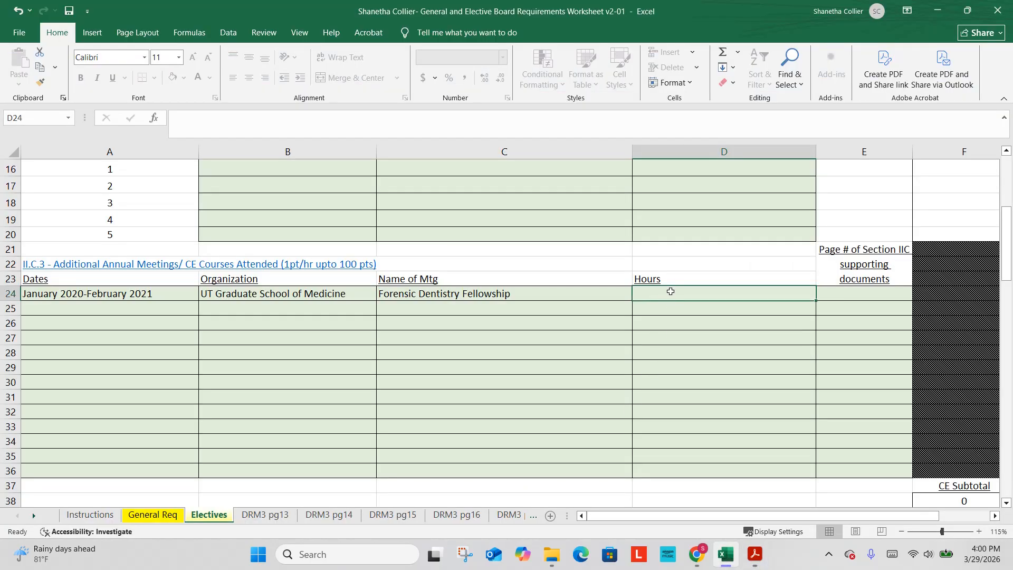
Record 373 fellowship hours in D24, briefly trying 100, so the CE subtotal reaches 100.
text(373)
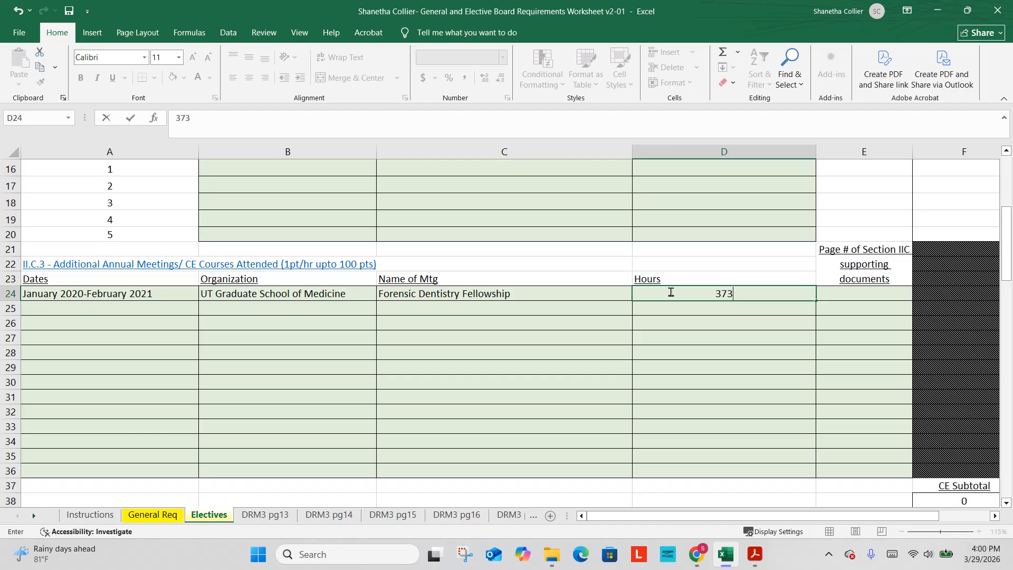
key(Tab)
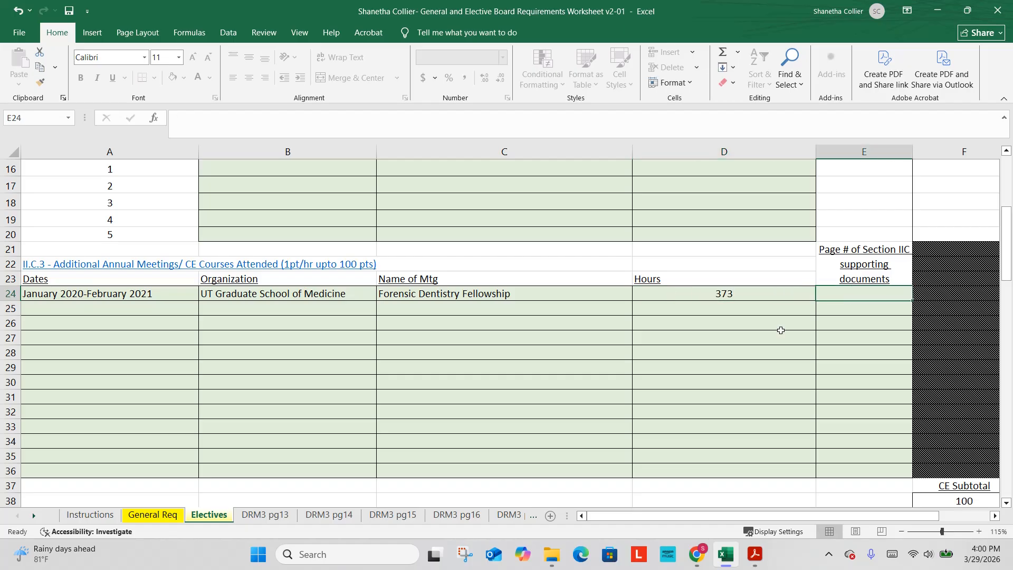
scroll(953, 485, down, 1)
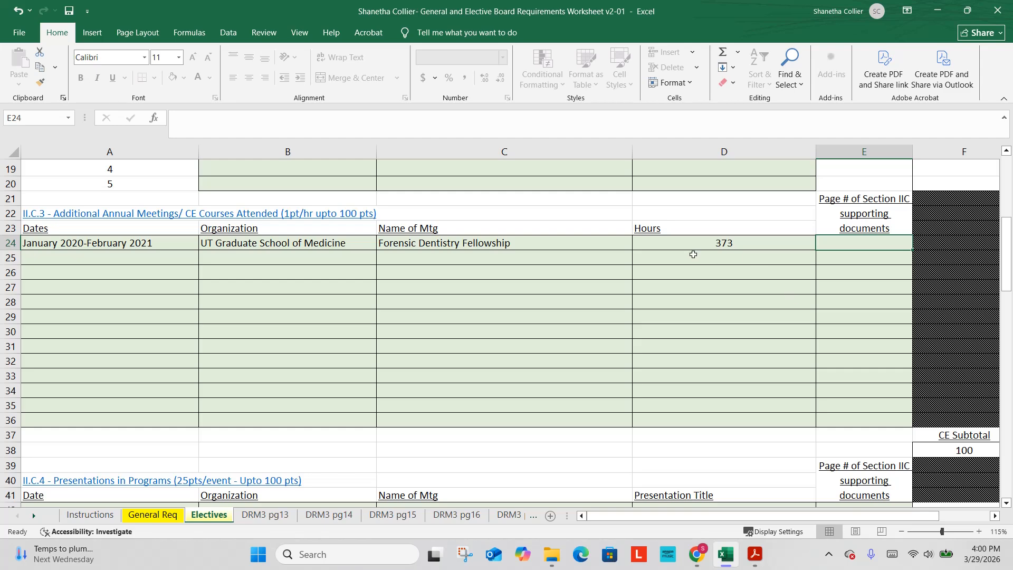
click(745, 247)
double_click(743, 246)
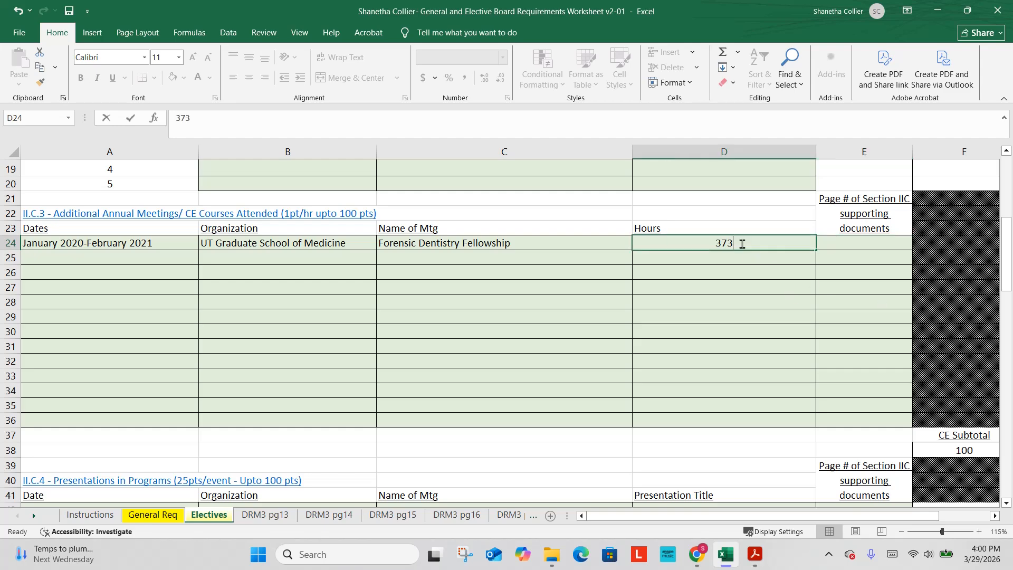
key(BackSpace)
key(BackSpace)
key(BackSpace)
text(100)
key(Return)
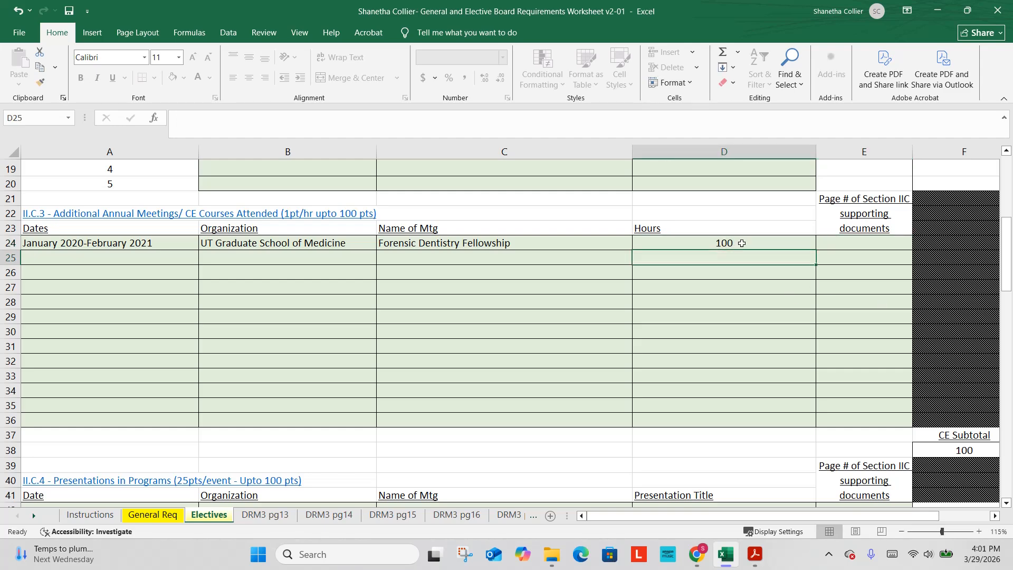
click(742, 244)
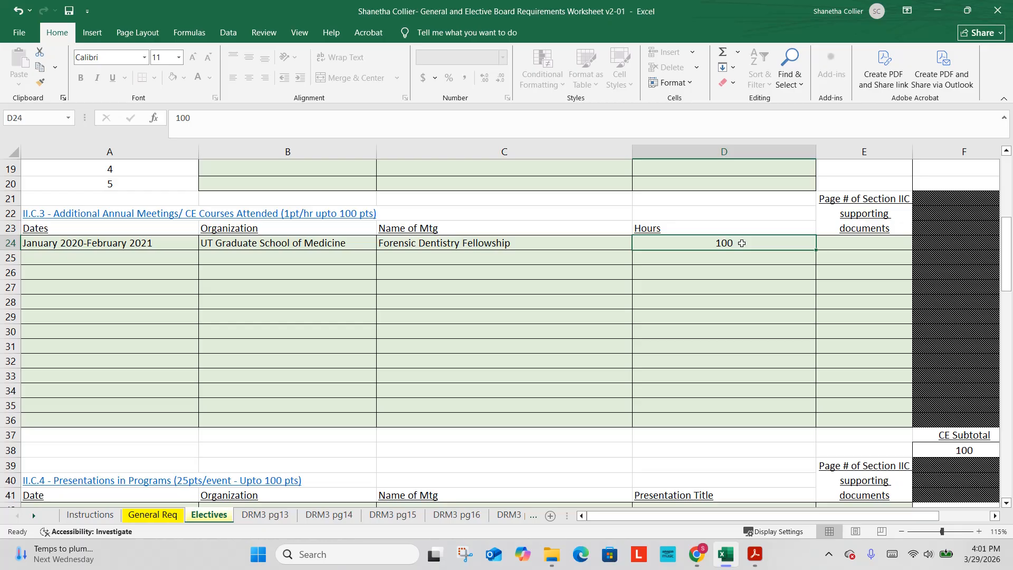
text(373)
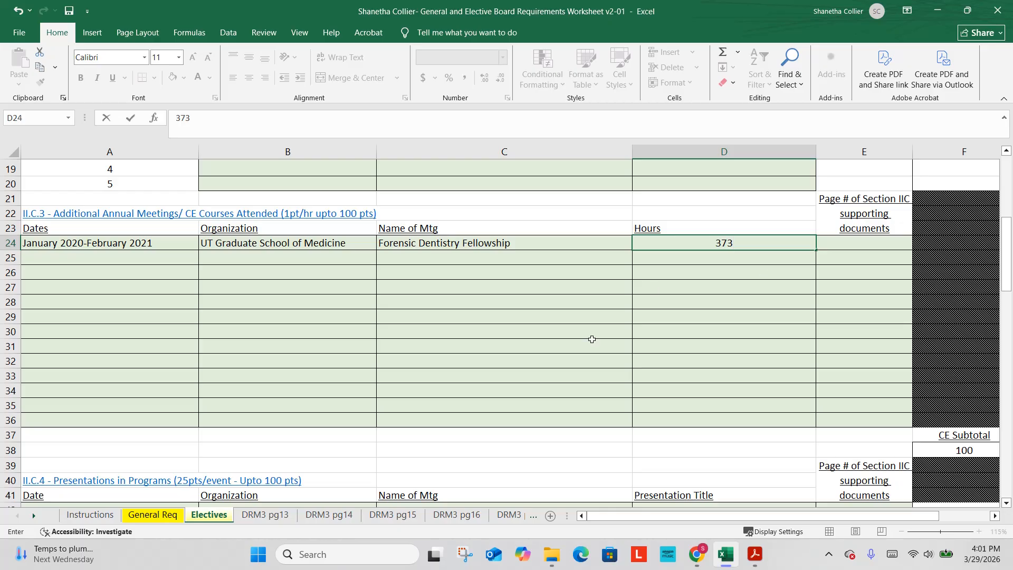
click(432, 300)
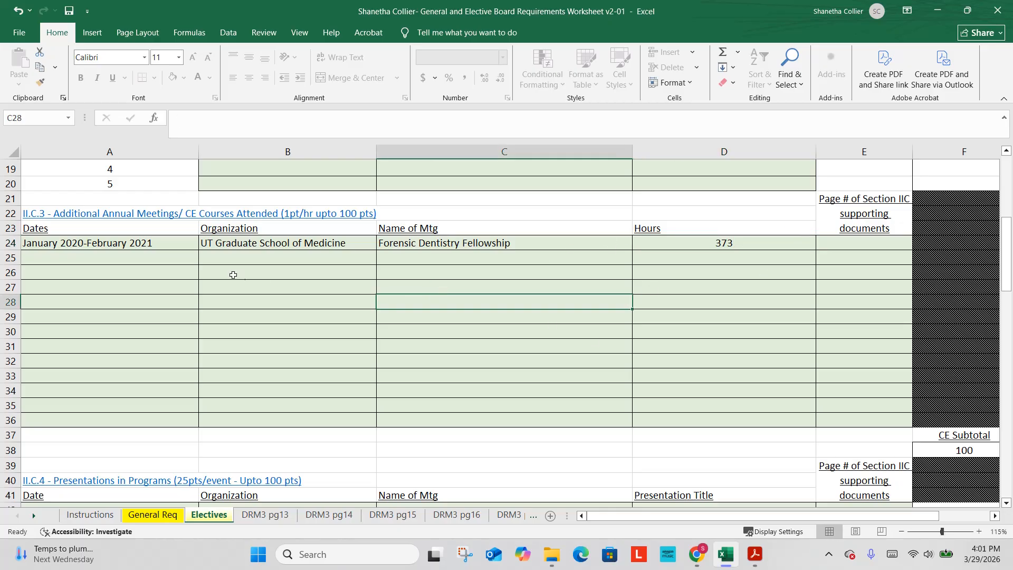
click(118, 259)
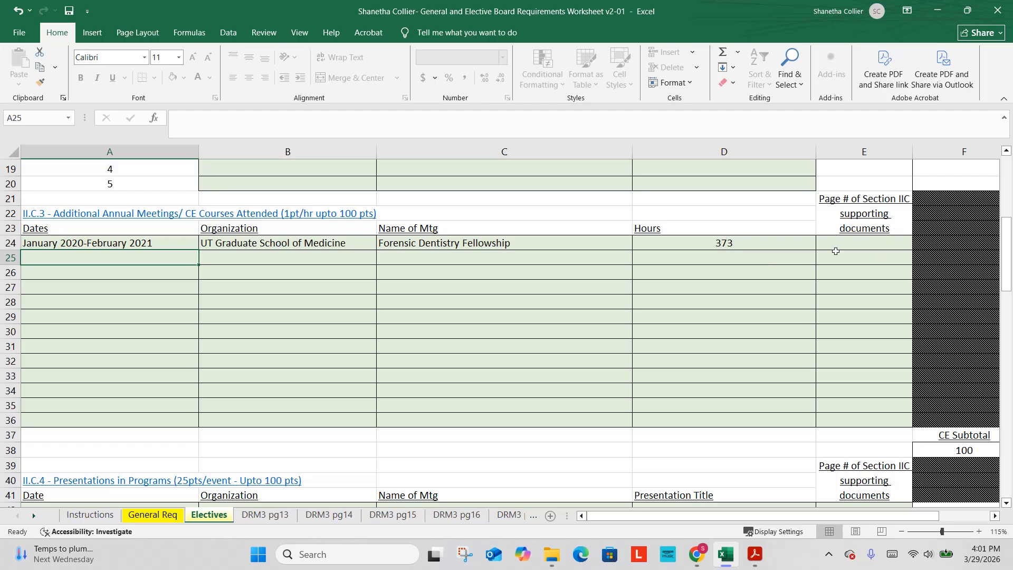
Check the transcript's 2020 and 2019 fellowship hour totals, then return to the worksheet.
click(755, 554)
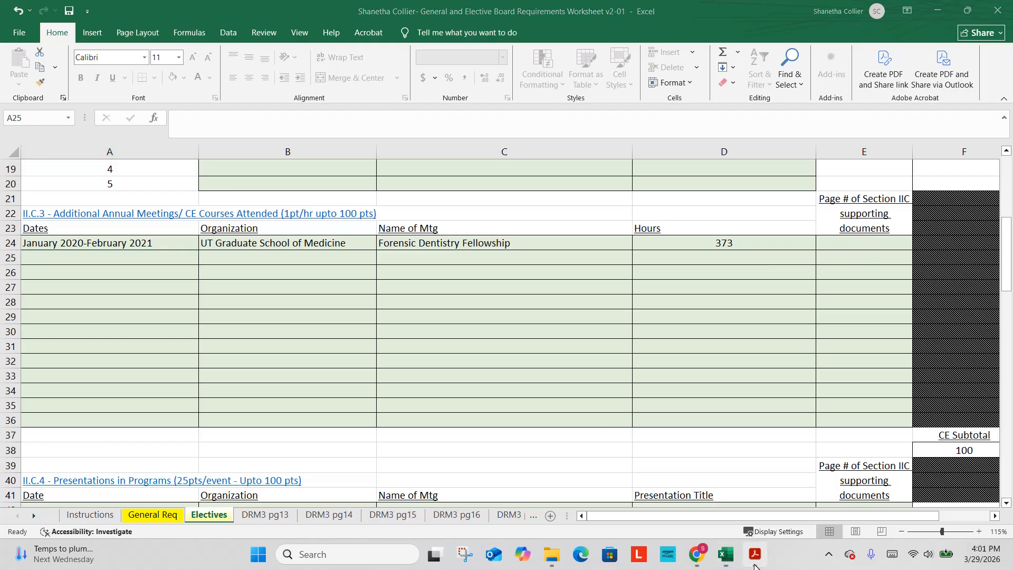
scroll(615, 335, up, 5)
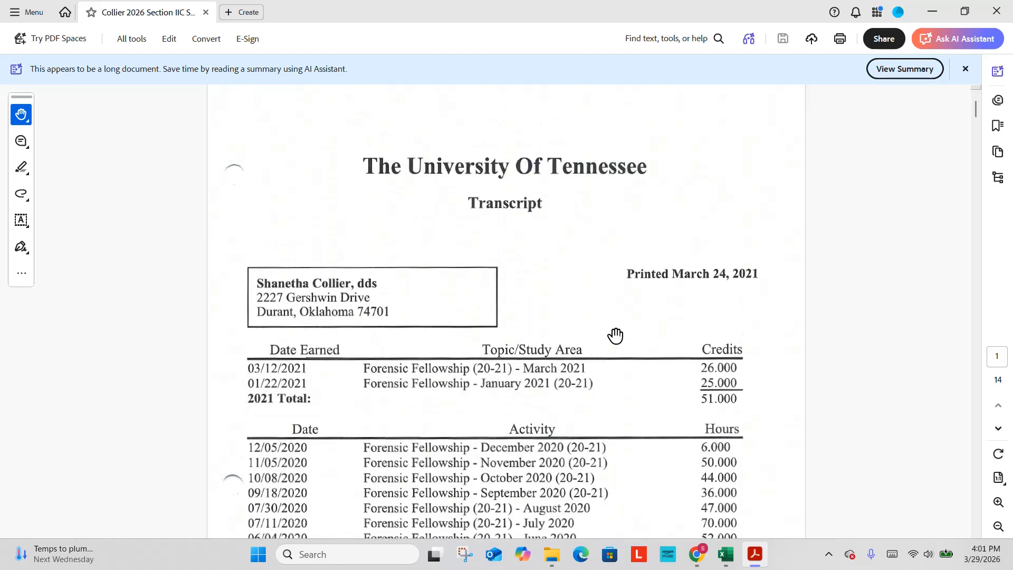
scroll(615, 336, down, 3)
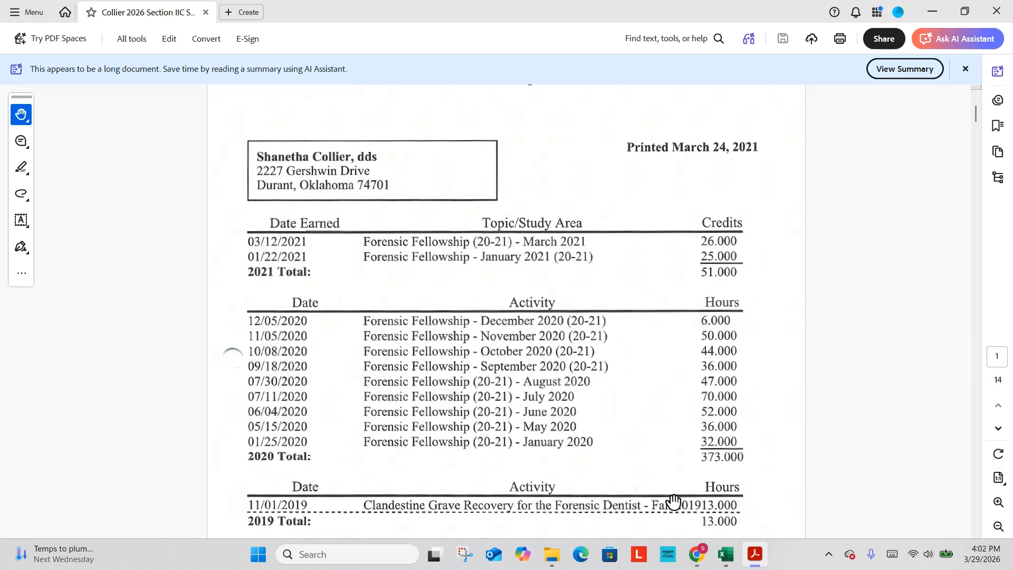
click(725, 560)
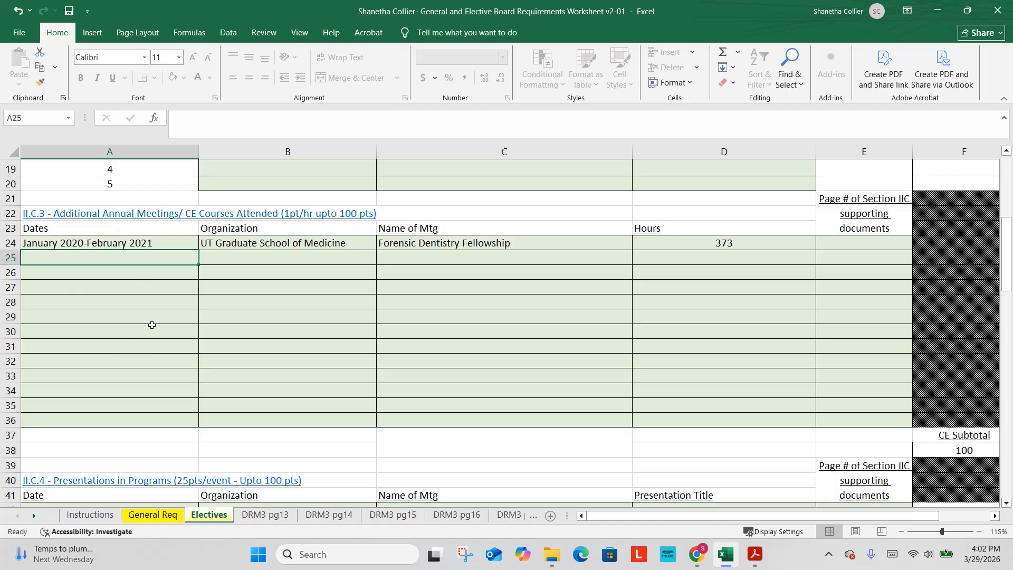
Scroll down to section II.C.4 Presentations in Programs and select A42.
scroll(152, 325, down, 4)
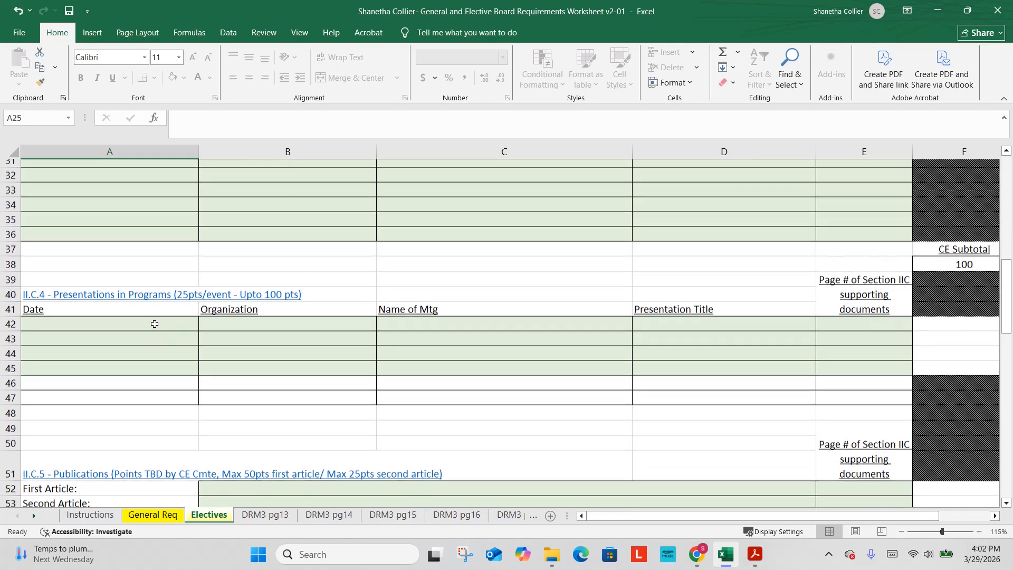
scroll(154, 324, down, 1)
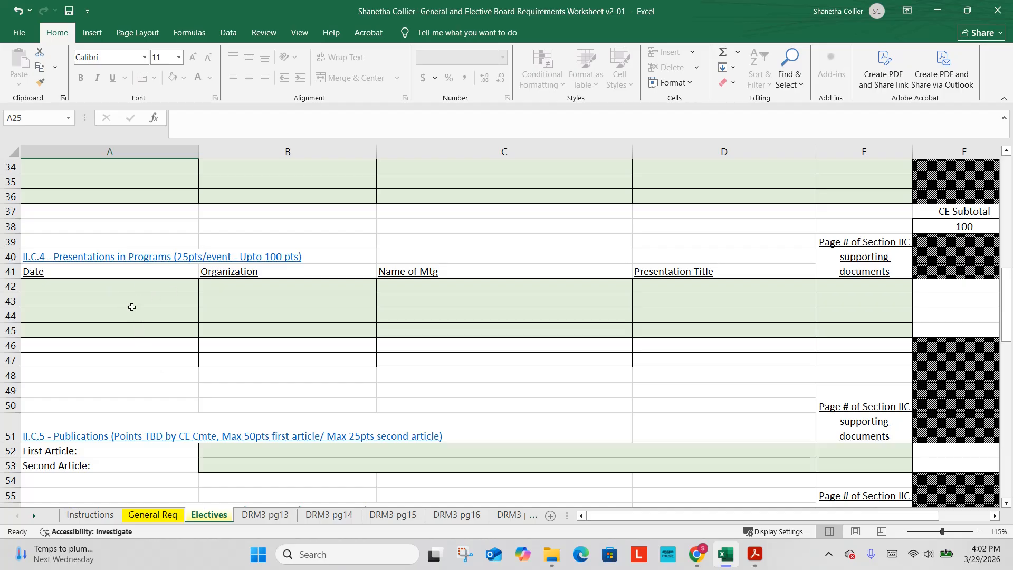
click(120, 287)
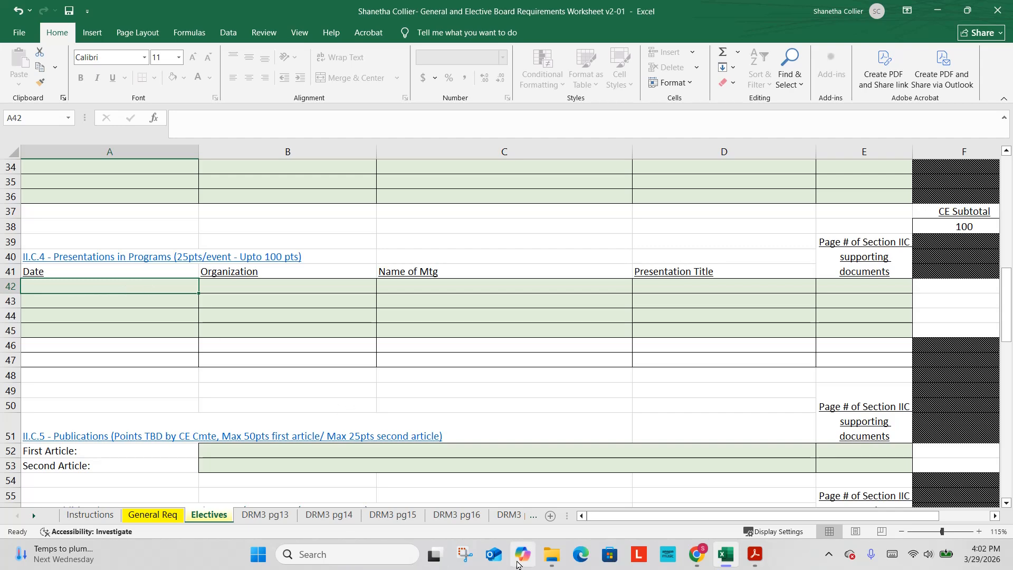
click(552, 564)
click(551, 563)
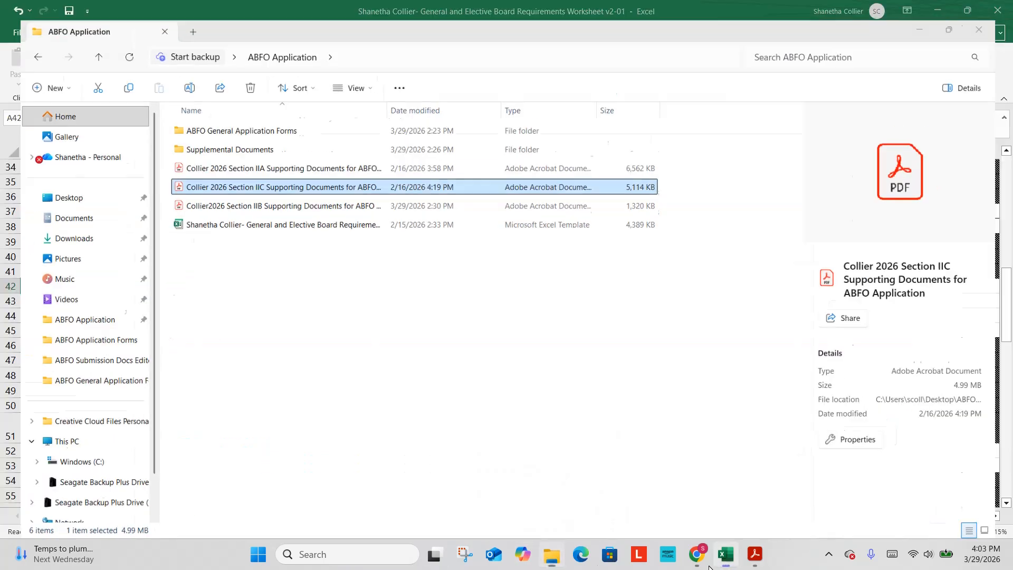
click(755, 559)
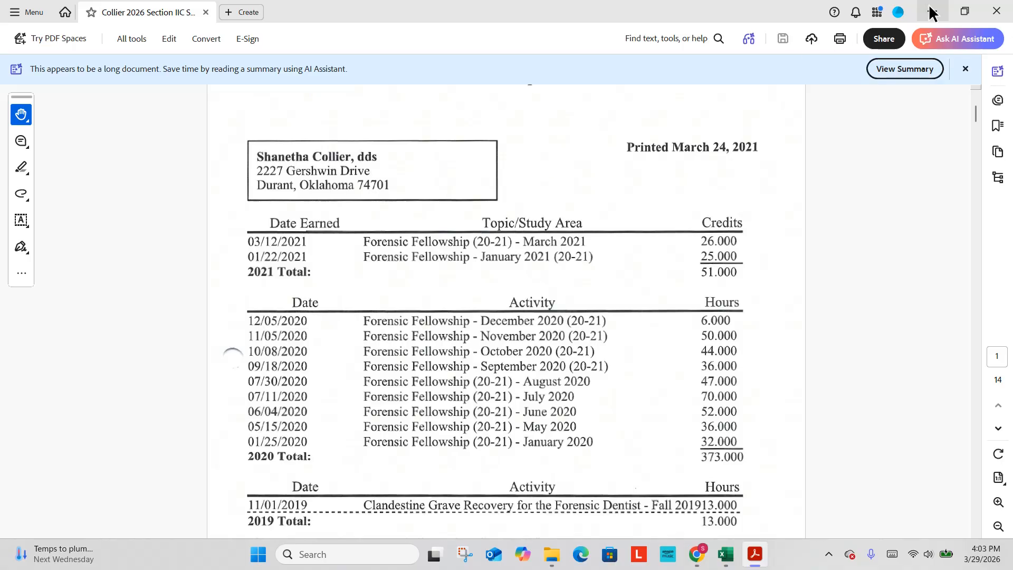
click(933, 11)
click(761, 552)
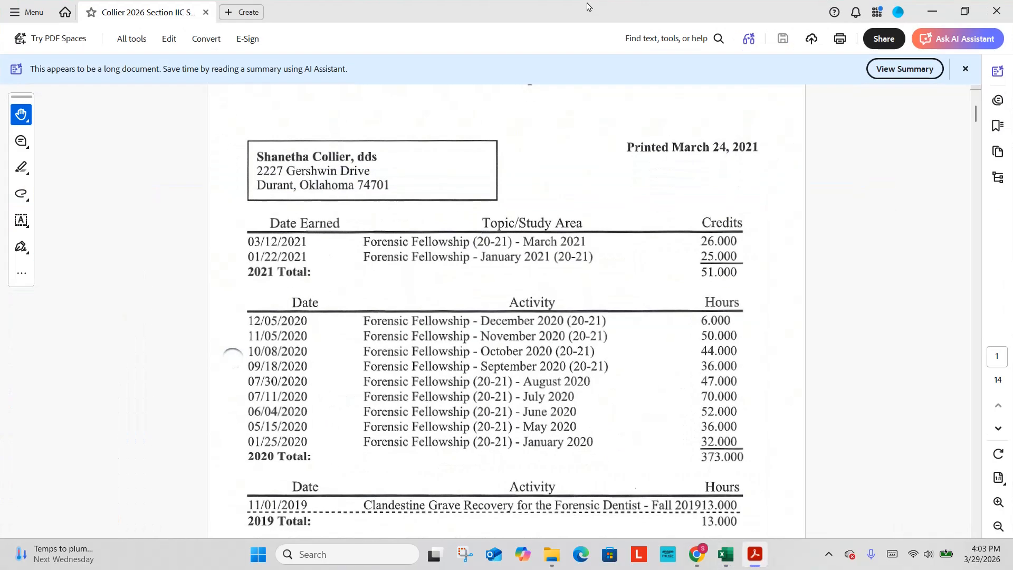
drag(573, 14, 1012, 113)
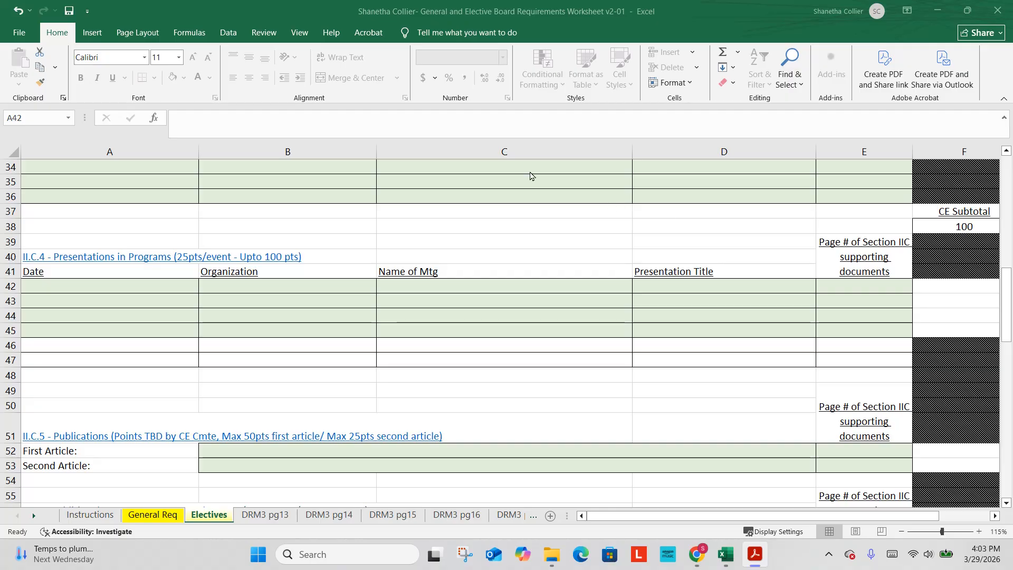
Enter 2/18/2021 as the presentation date in A42.
click(85, 289)
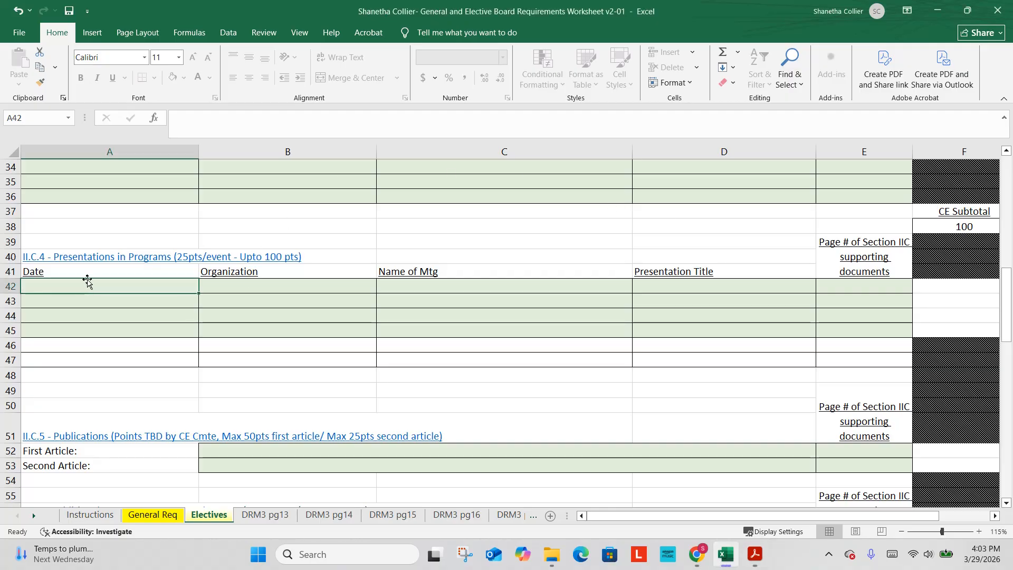
text(3/)
text(26)
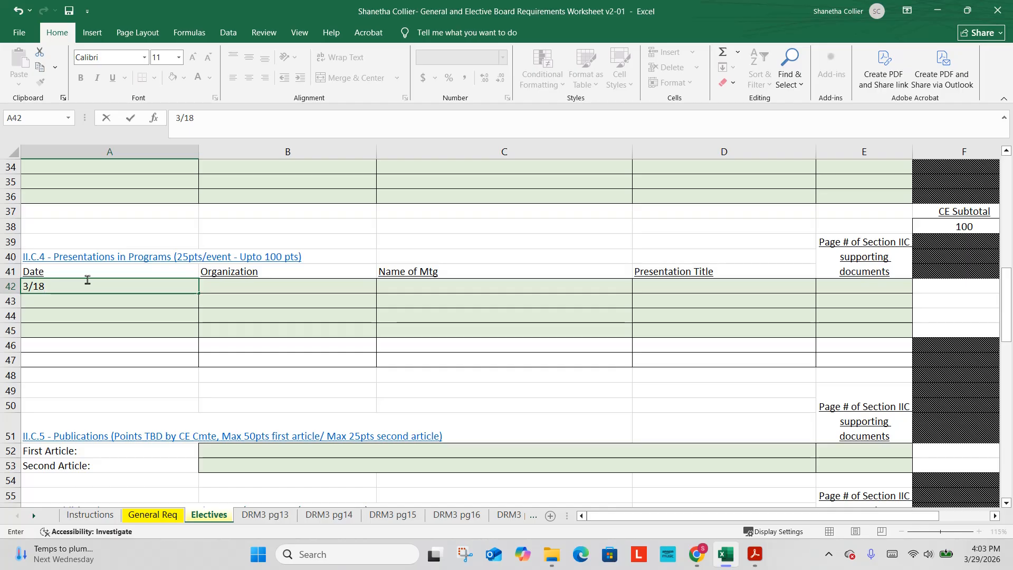
key(BackSpace)
key(BackSpace)
key(BackSpace)
key(BackSpace)
text(2/18/202)
key(Tab)
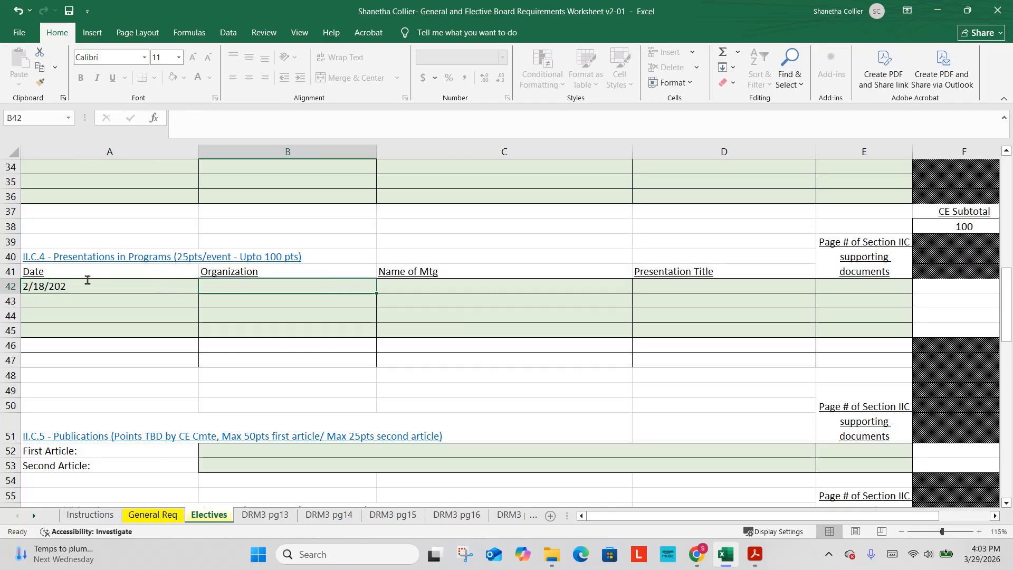
click(87, 282)
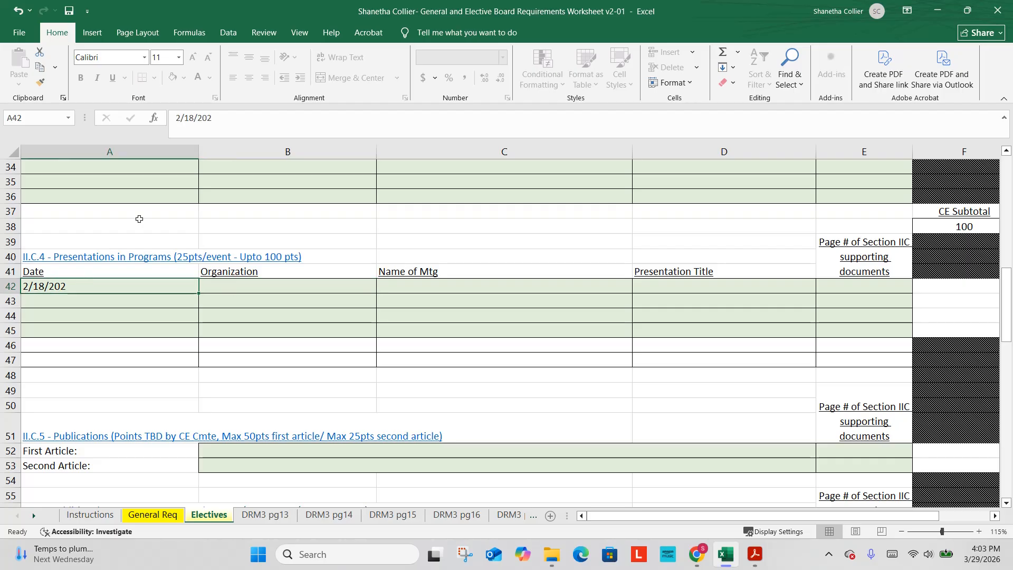
click(226, 121)
text(1)
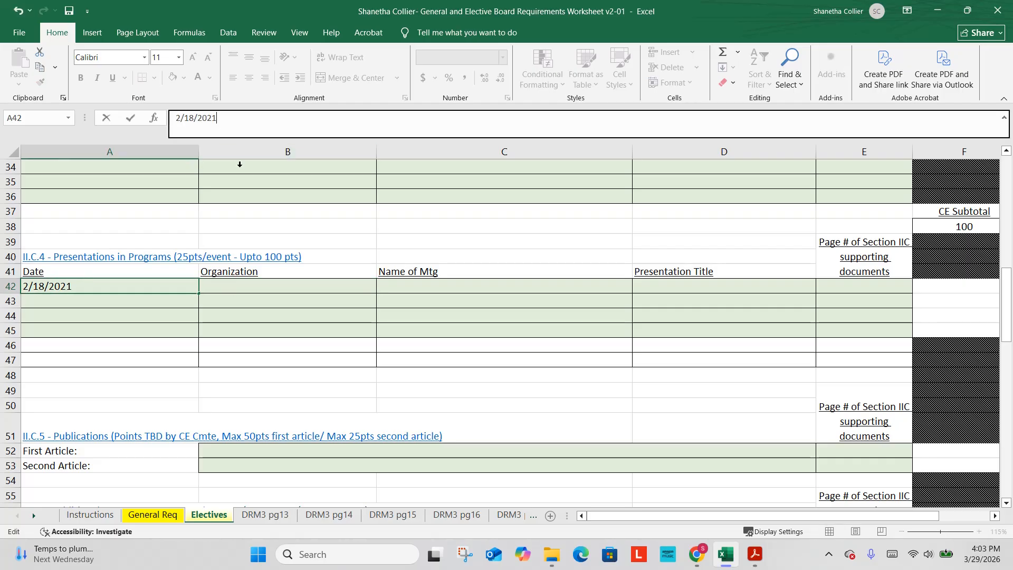
click(259, 293)
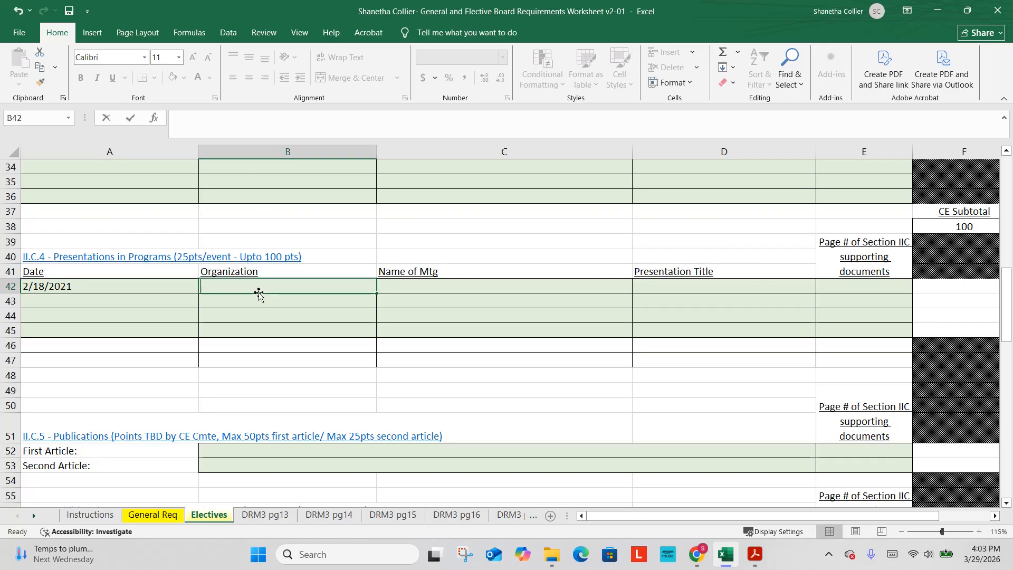
Enter National Forensic Academy as organization and meeting, titled 'Forensic Dentistry Lab Demonstration for Forensic Dental ID'.
text(National Foren)
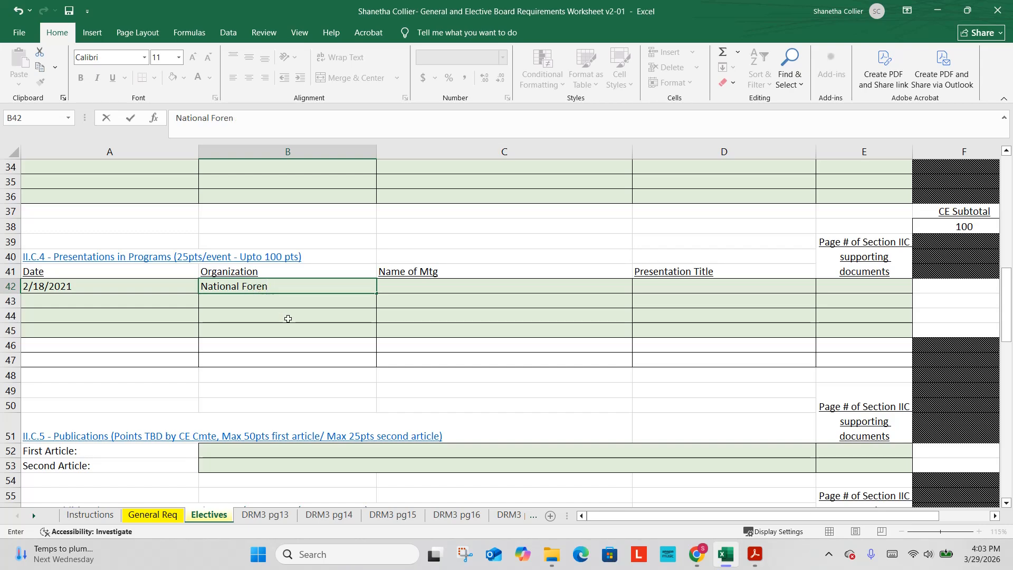
text(sic Academy)
key(Tab)
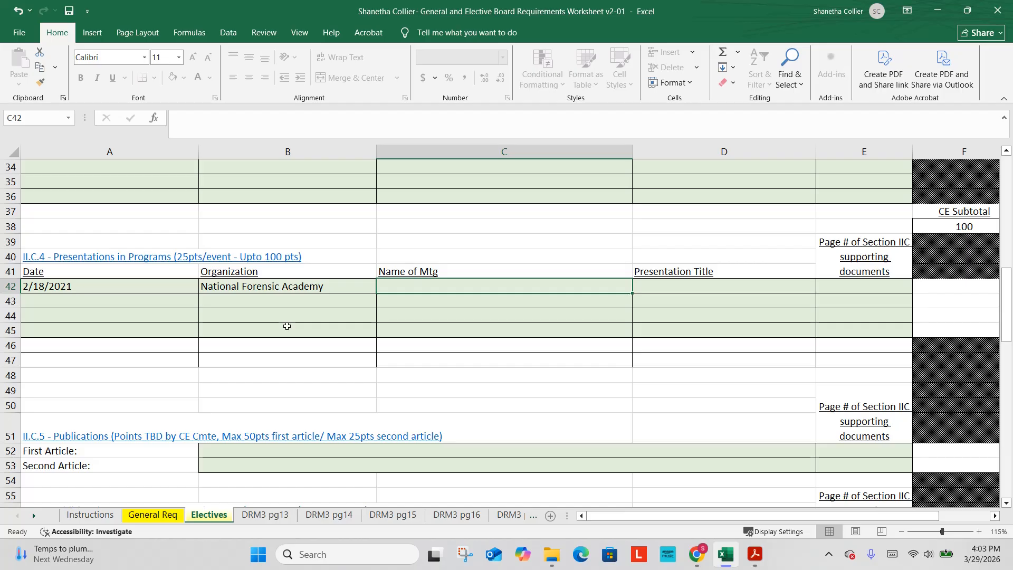
text(Nation)
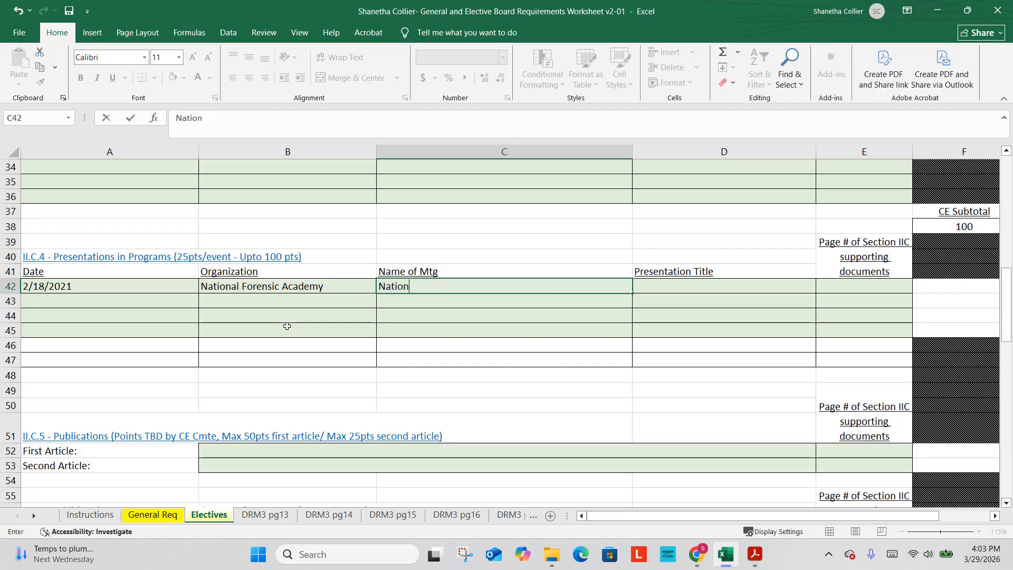
text(al Forensic Aca)
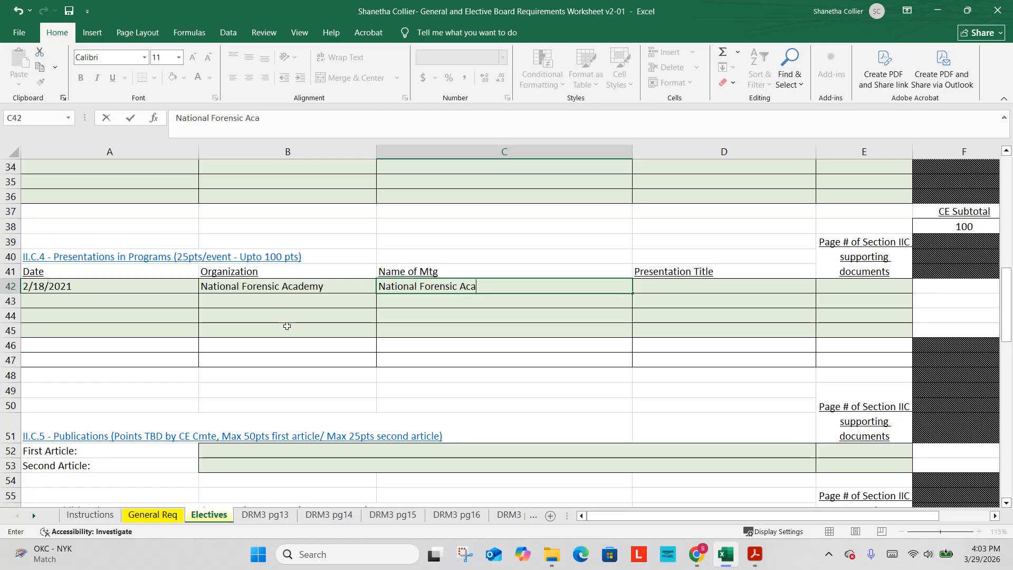
text(demy)
key(Tab)
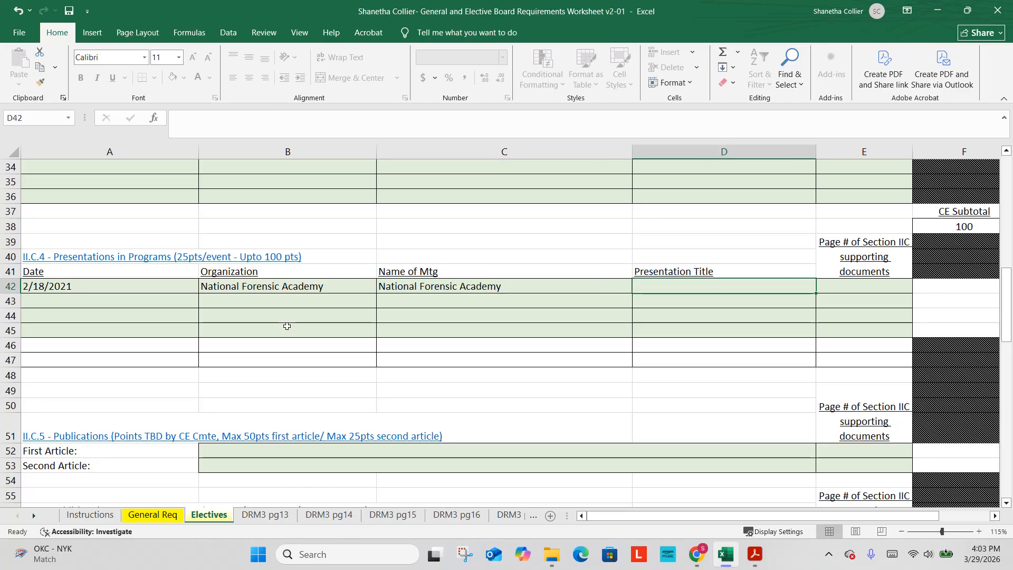
text(Forens)
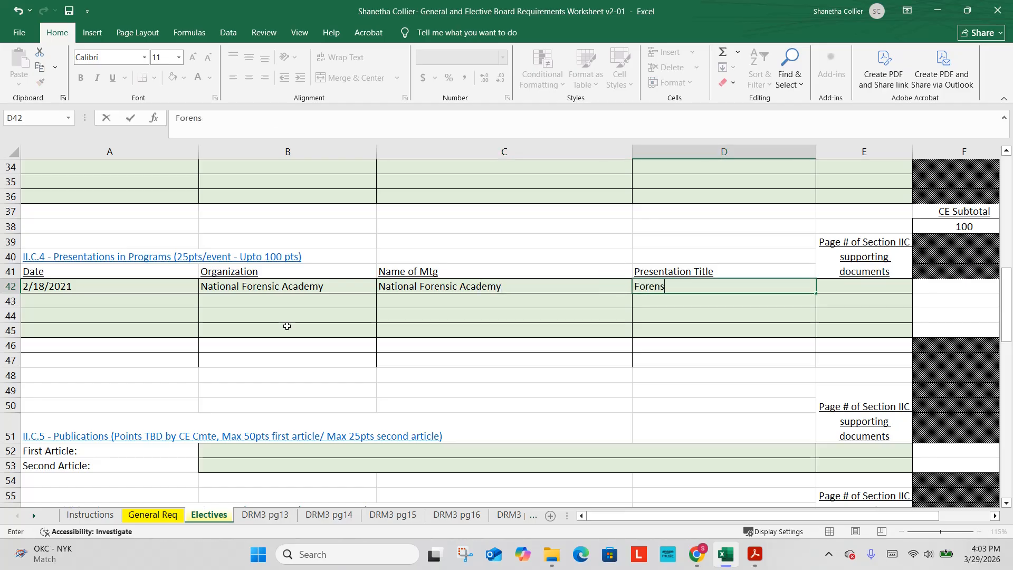
text(ic Dentistry Lab)
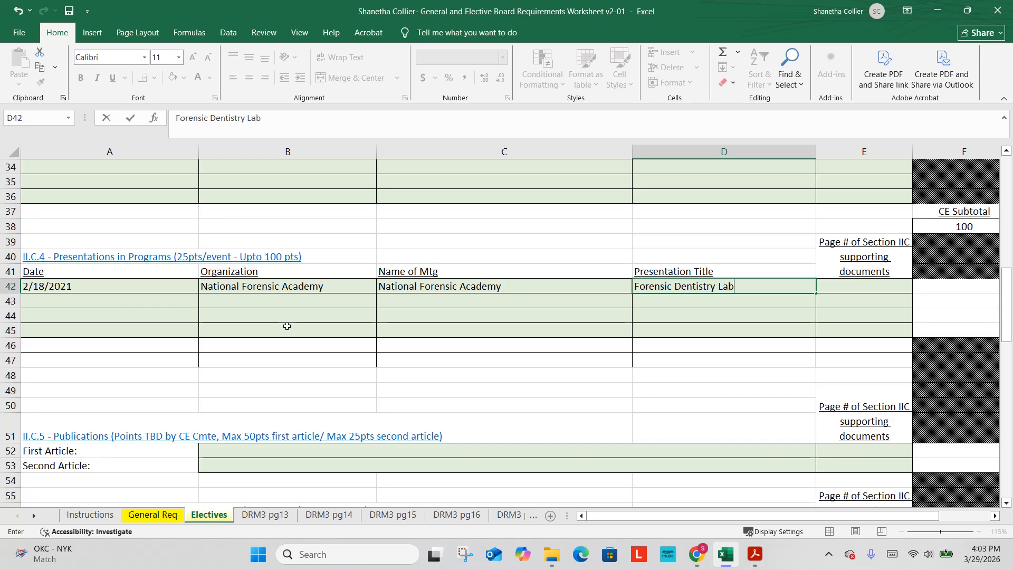
text( Demonstration for)
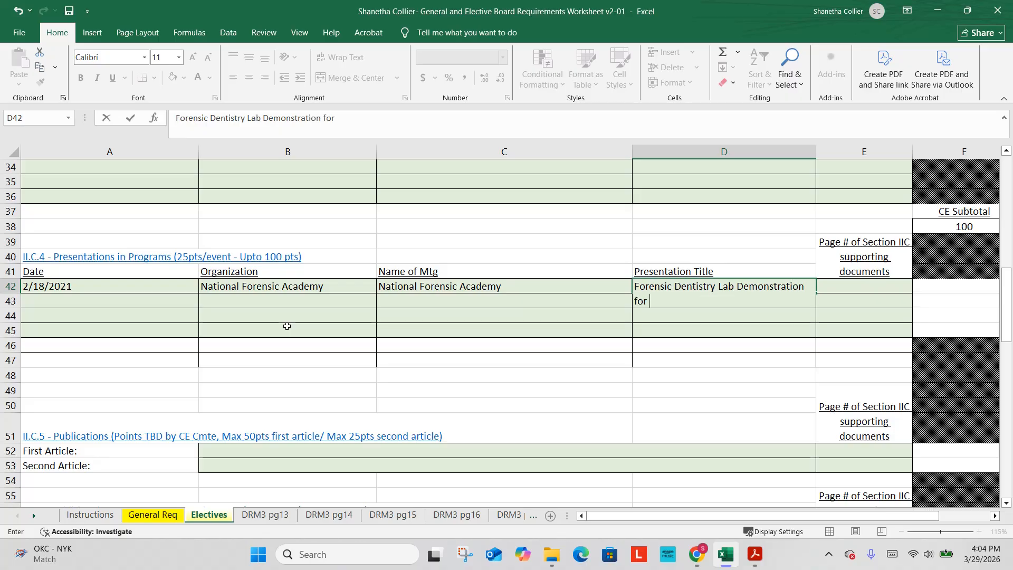
text( Forensic Dental ID)
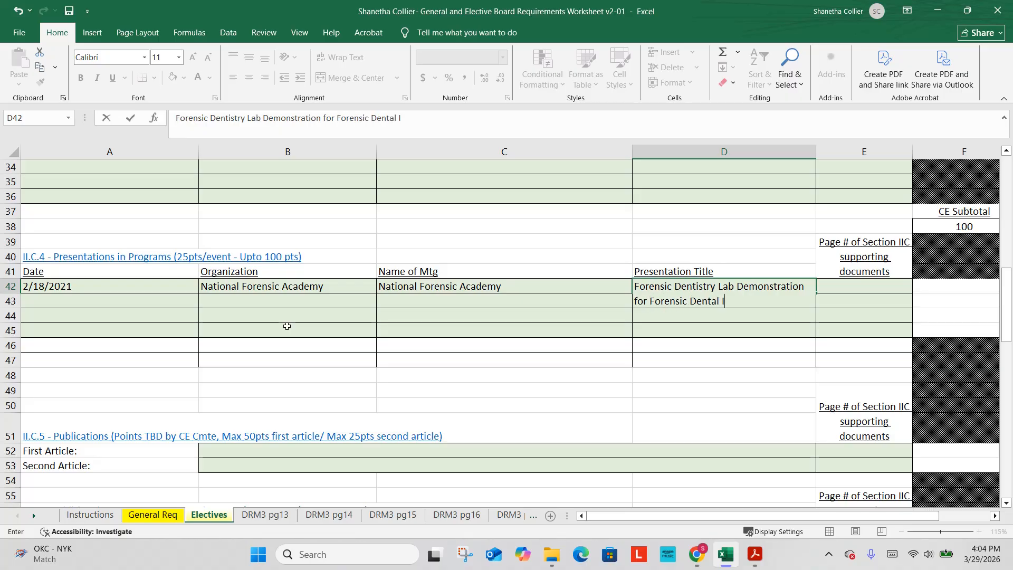
key(Tab)
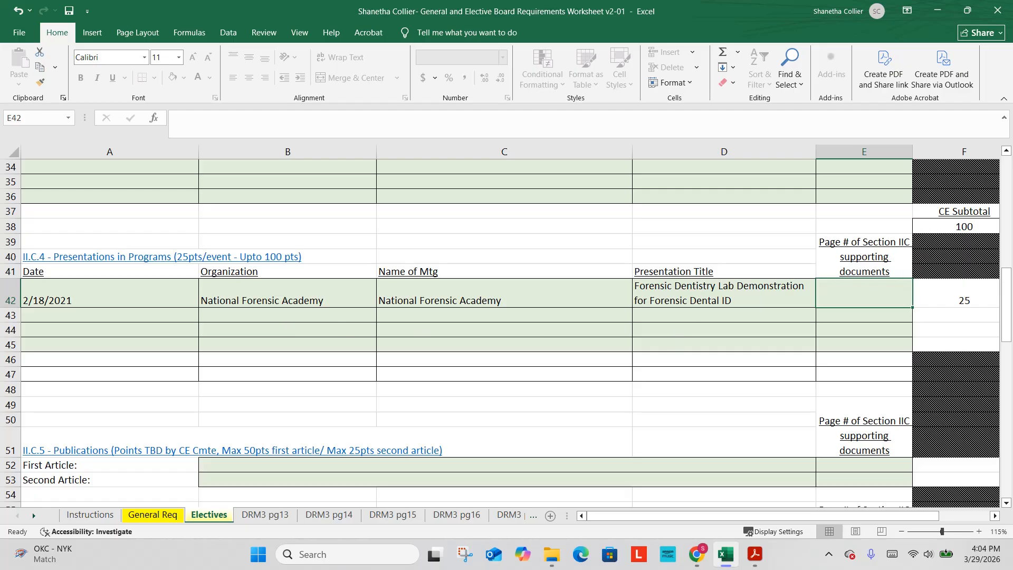
drag(1012, 150, 615, 80)
Read page 2's February 18, 2021 Law Enforcement Innovation Center letter, then move Acrobat aside.
click(833, 73)
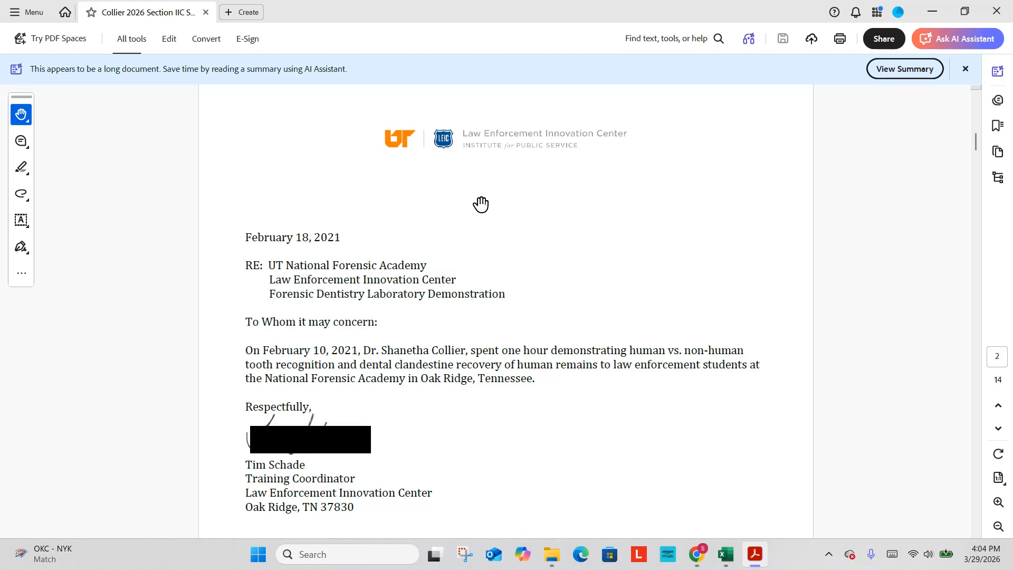
scroll(482, 207, down, 1)
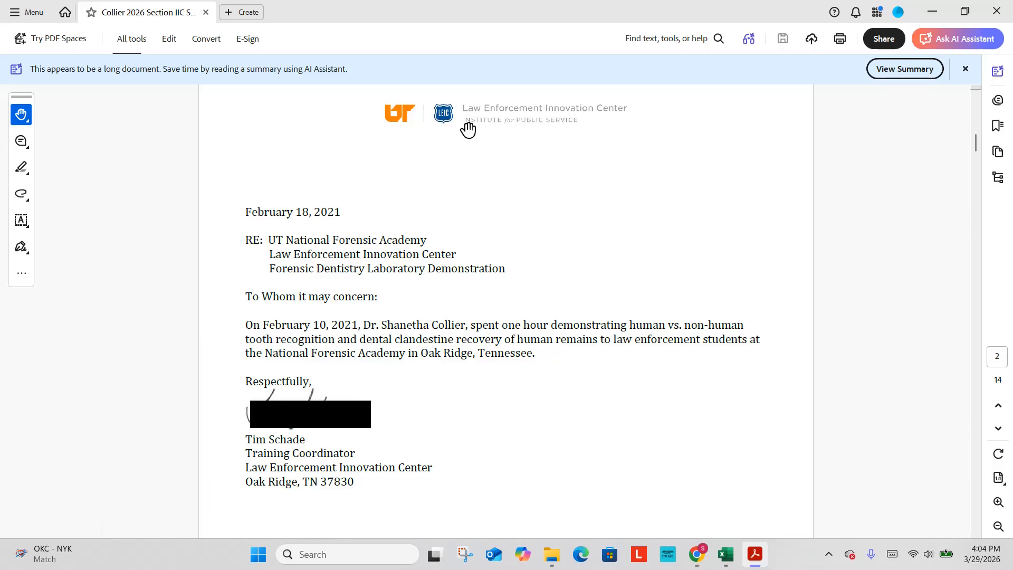
double_click(534, 21)
drag(702, 96, 491, 111)
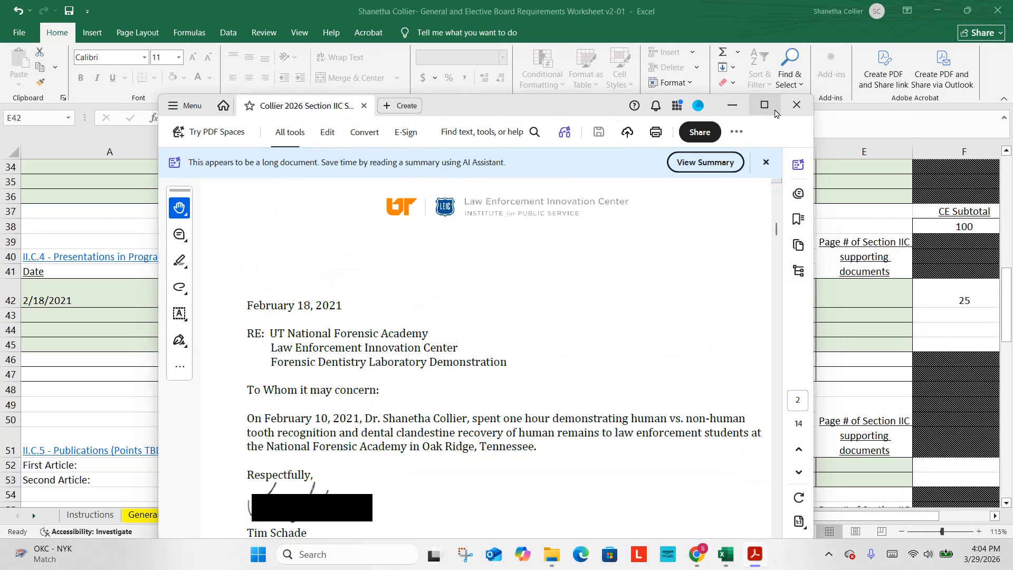
click(765, 107)
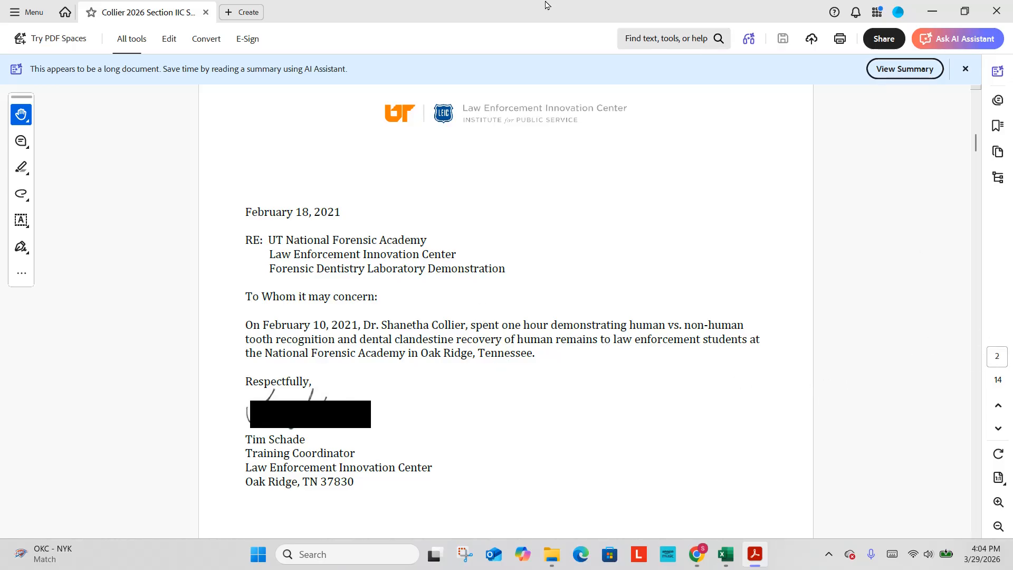
drag(546, 6, 1012, 97)
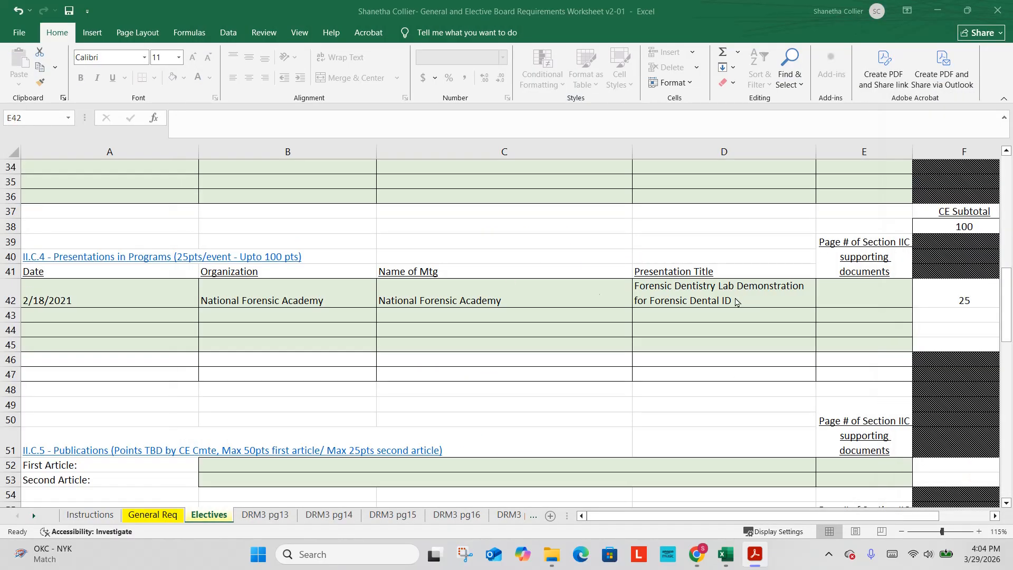
Set the fellowship entry's supporting-document page number to 1 in E24.
click(832, 296)
text(2)
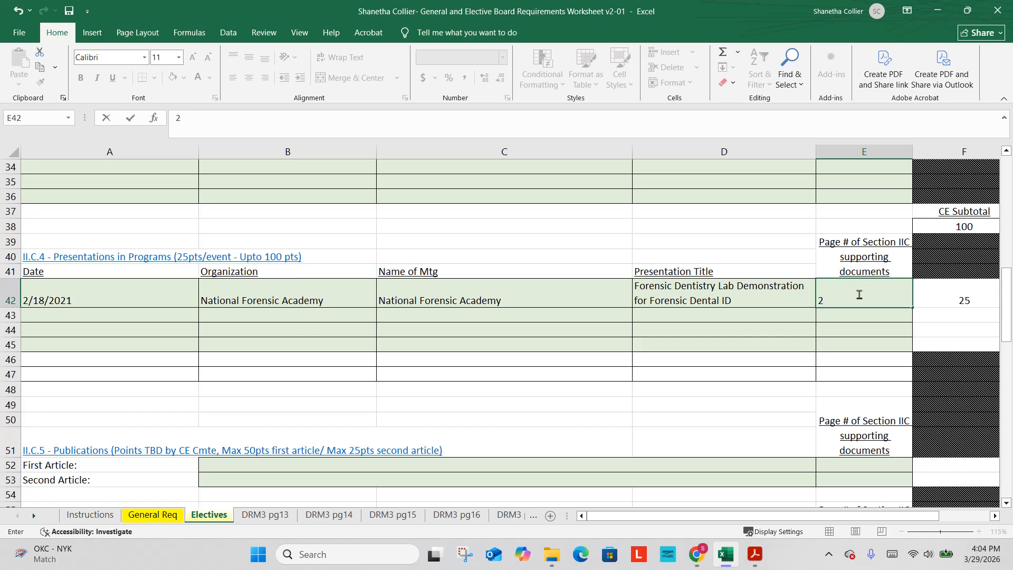
scroll(834, 295, up, 4)
scroll(826, 291, up, 2)
click(839, 293)
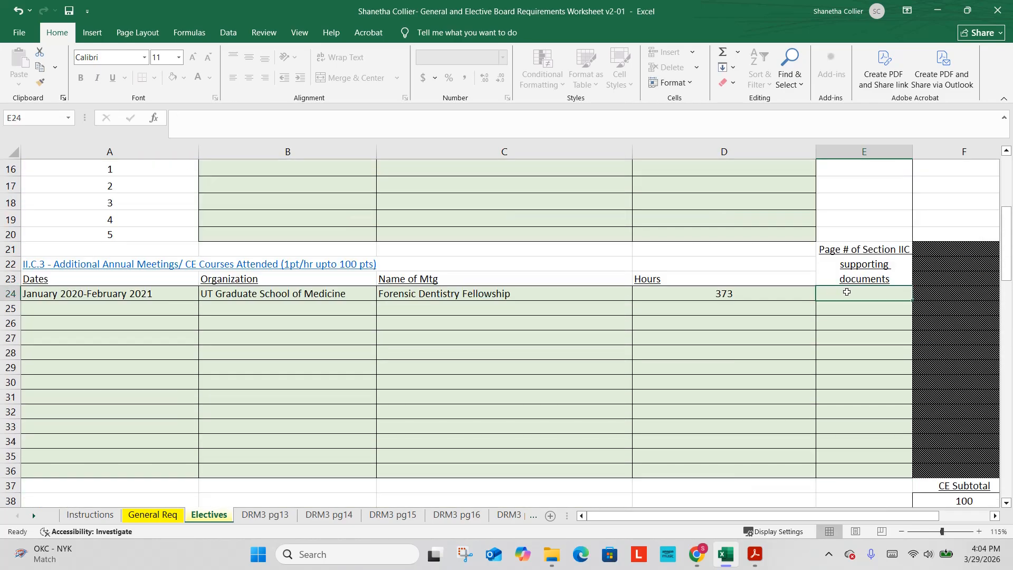
text(1)
scroll(855, 269, up, 1)
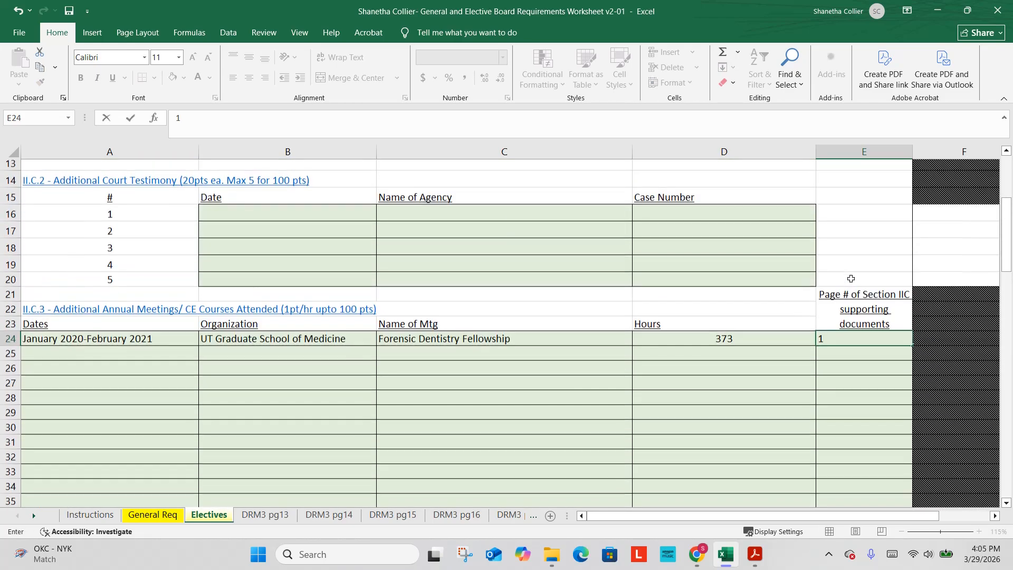
scroll(855, 269, down, 6)
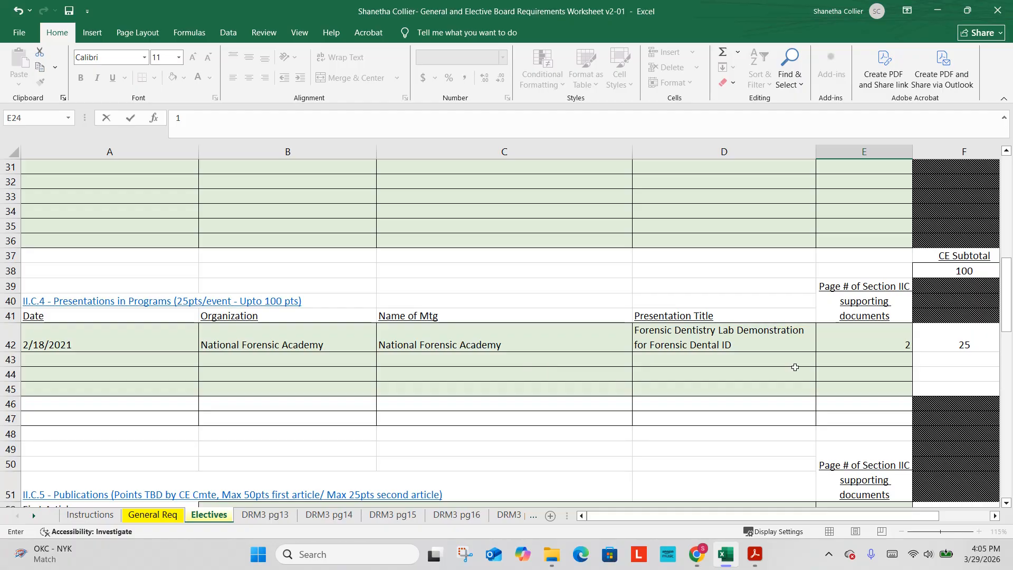
click(830, 359)
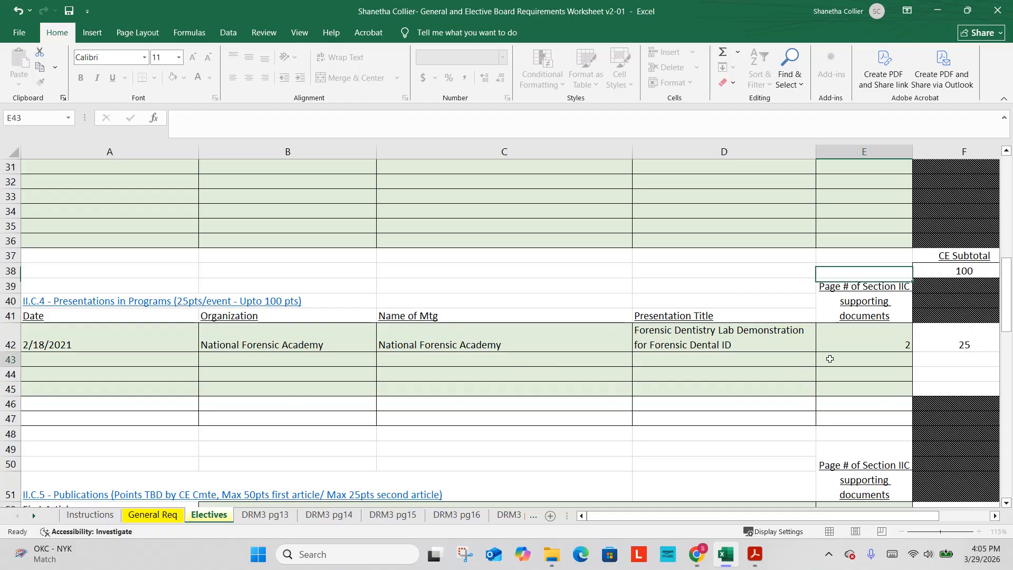
Log the 3/15/2021 UT Graduate School of Medicine Postmortem Forensic Dentistry Examination presentation in row 43.
click(101, 359)
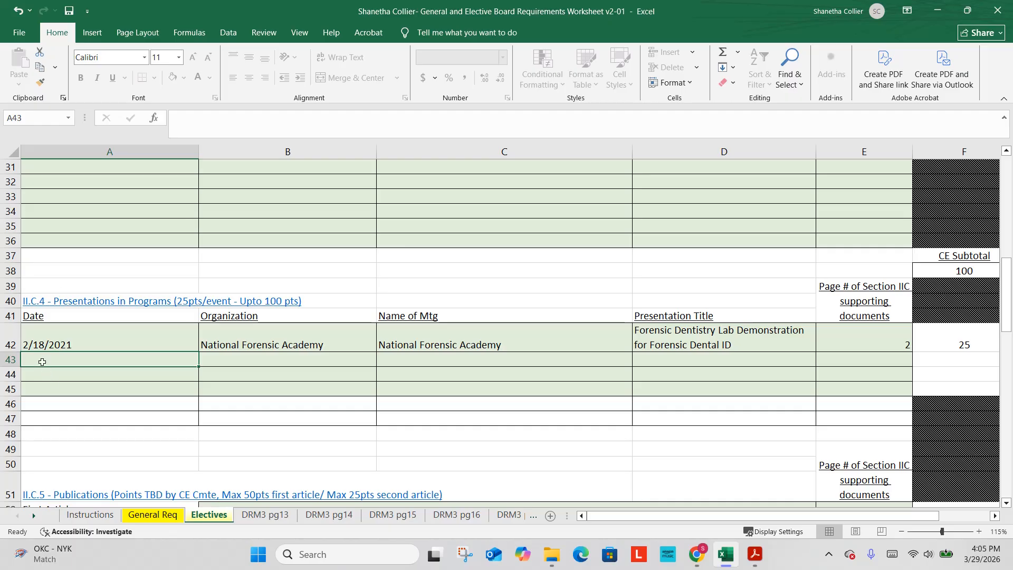
text(3/15/2021)
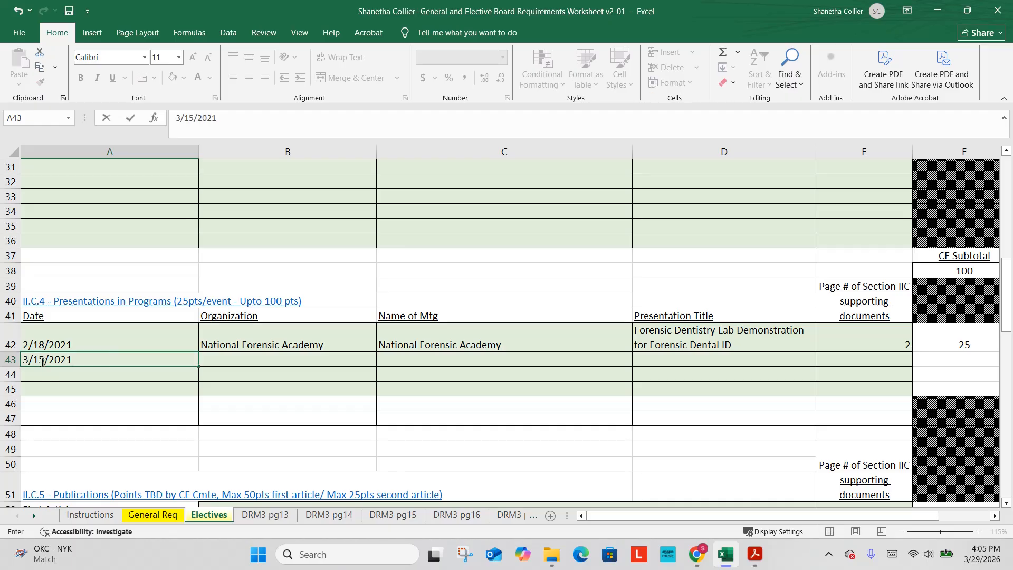
key(Tab)
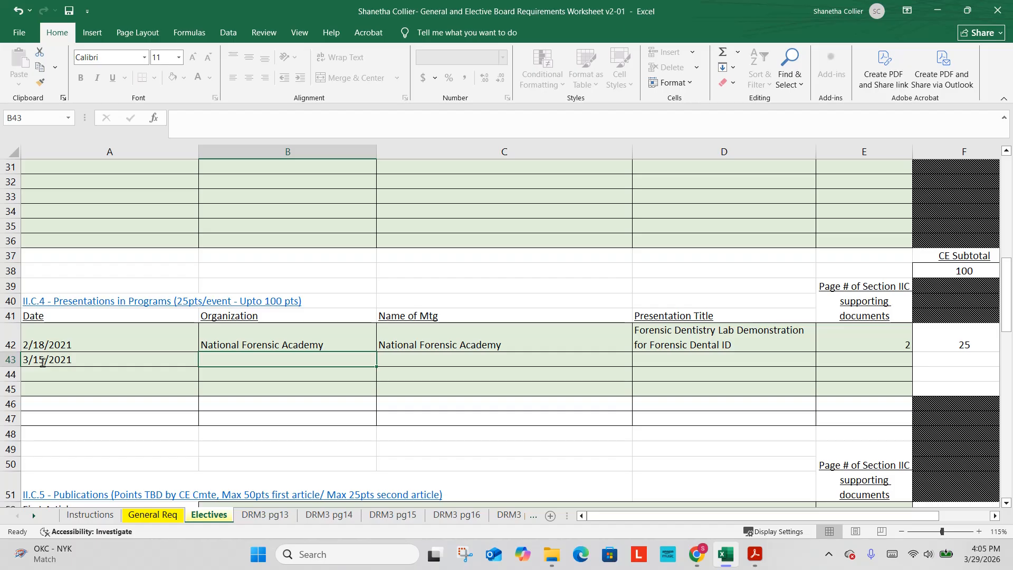
text(UT)
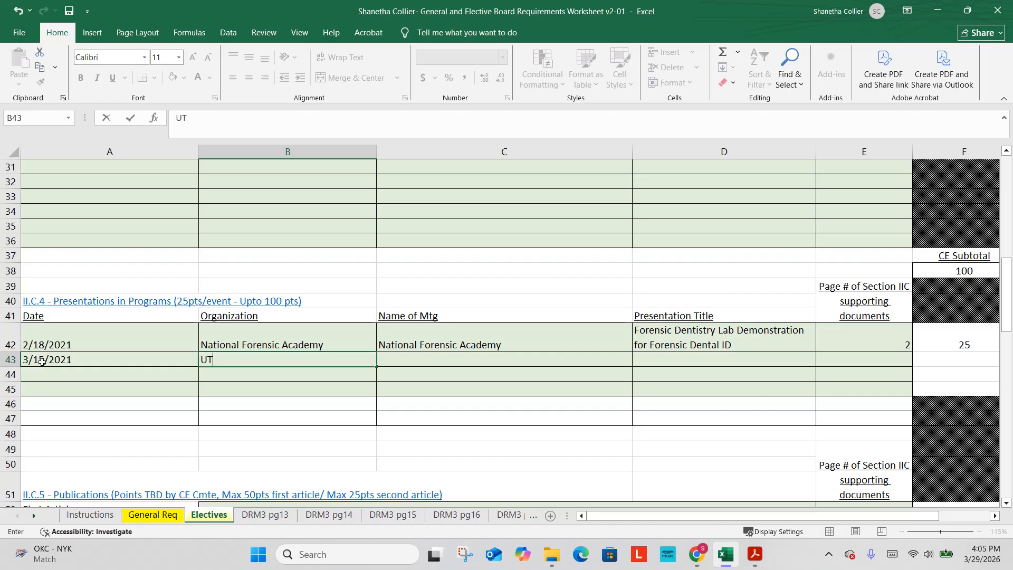
text( Graduate Scho)
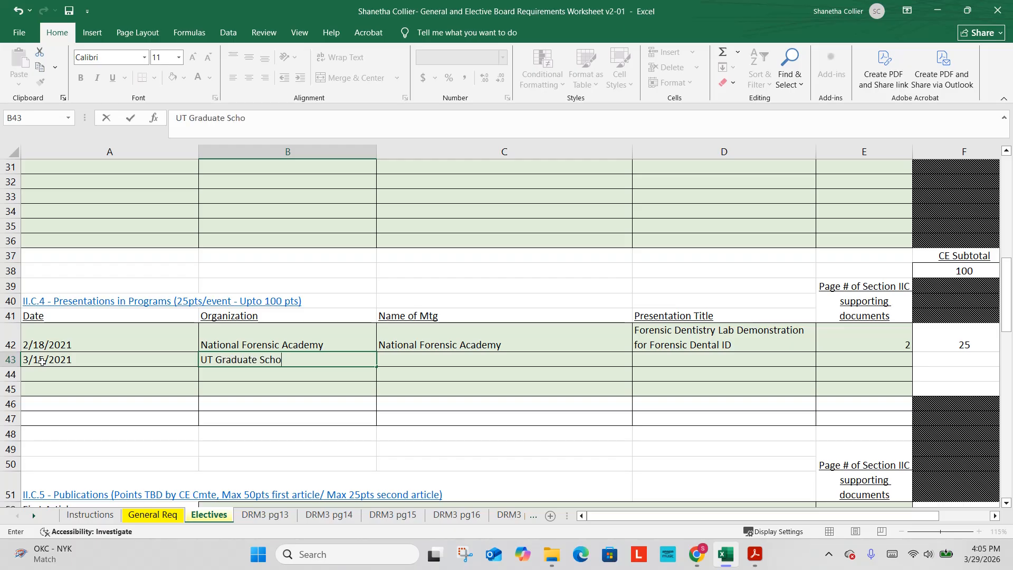
text(ol of Medicine)
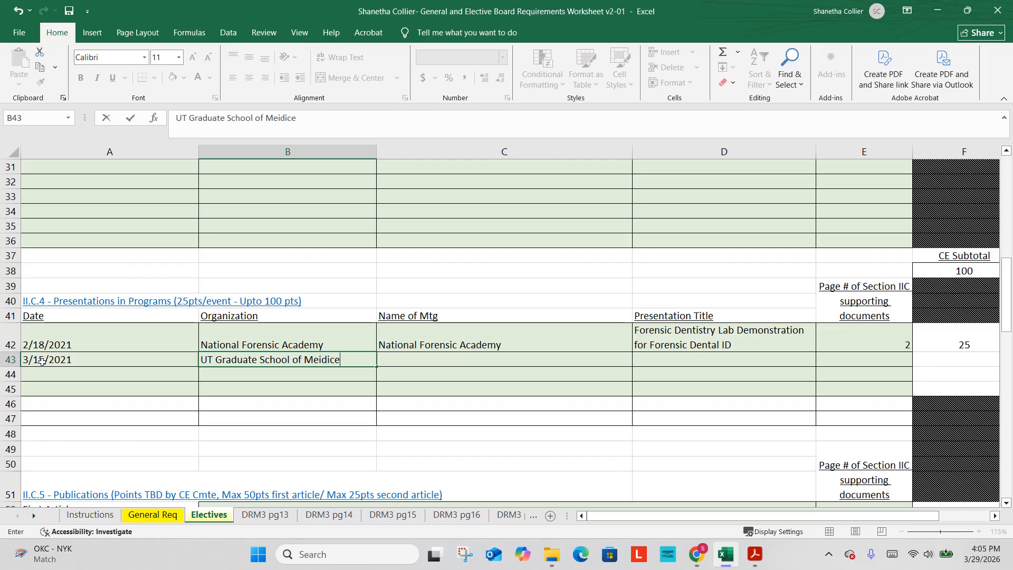
key(BackSpace)
key(BackSpace)
key(BackSpace)
key(BackSpace)
key(BackSpace)
key(BackSpace)
text(dicine)
key(Tab)
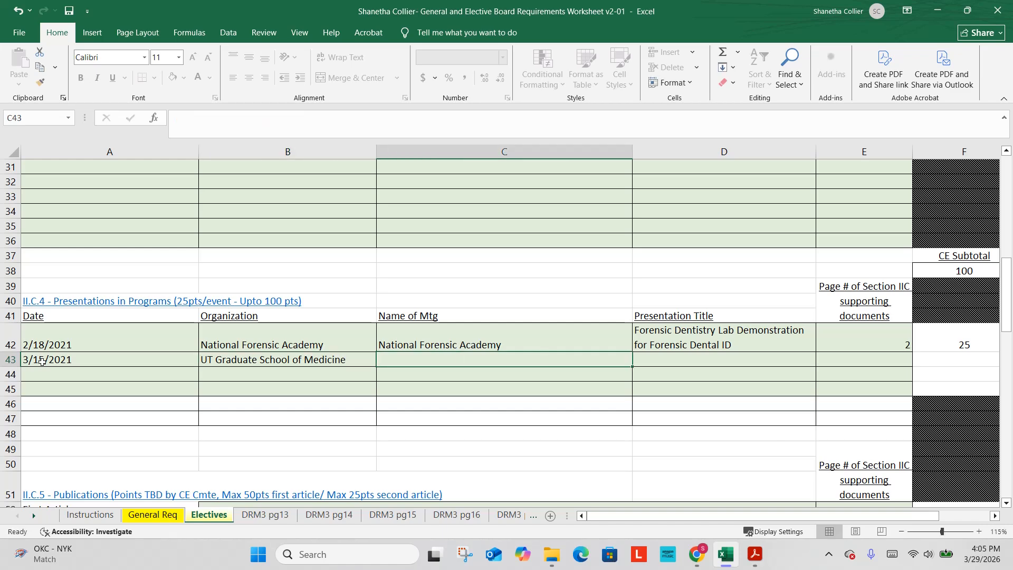
text(Forensic De)
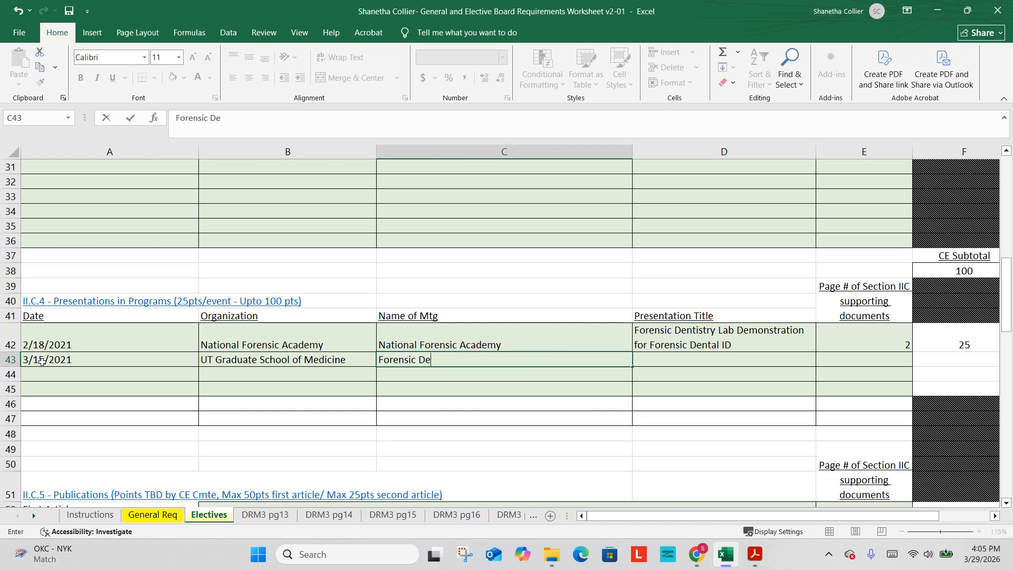
text(ntistry Fellowship)
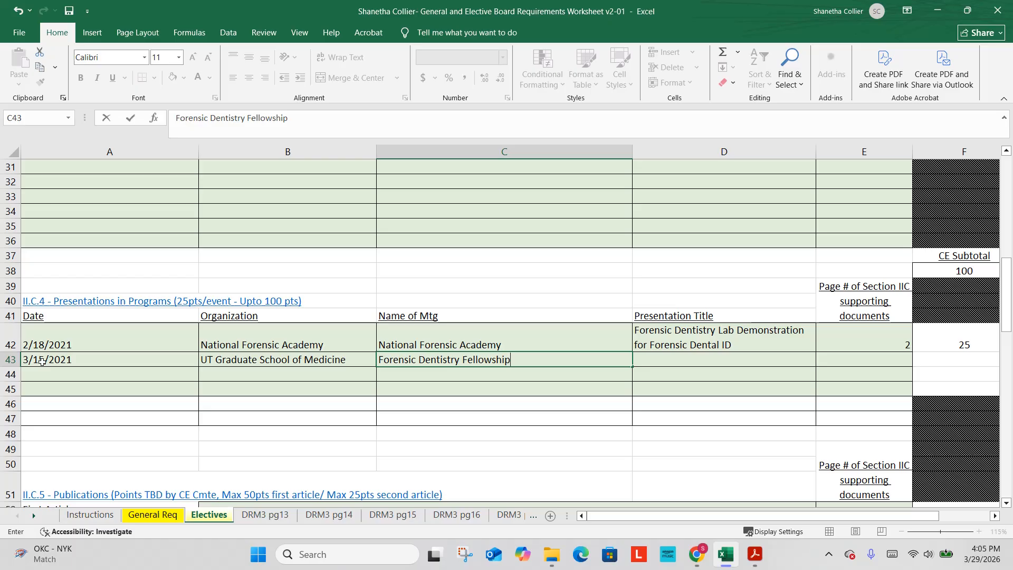
key(Tab)
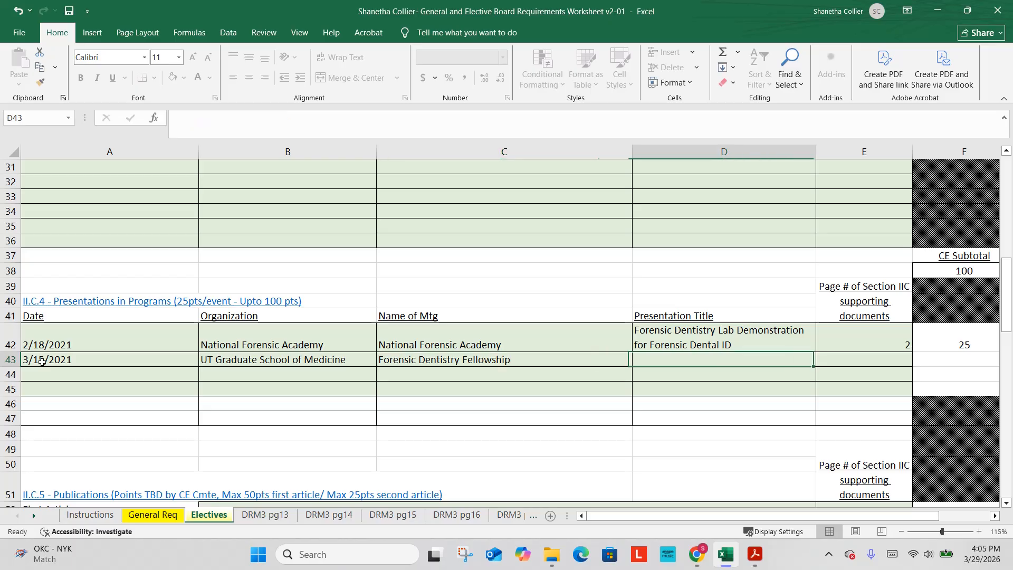
text(Post)
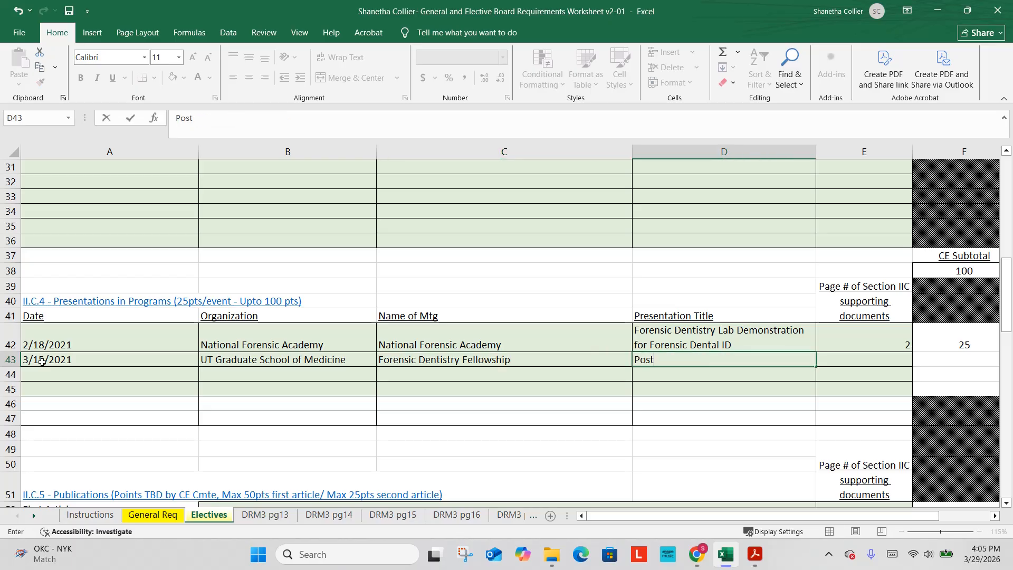
text(mortem Forensic Dentistry )
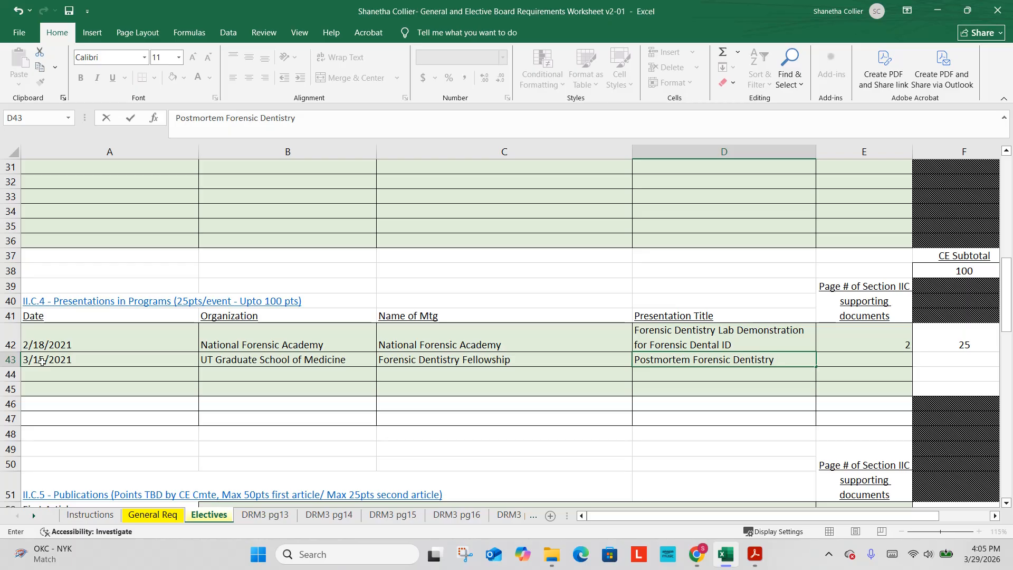
text(Examination)
key(Tab)
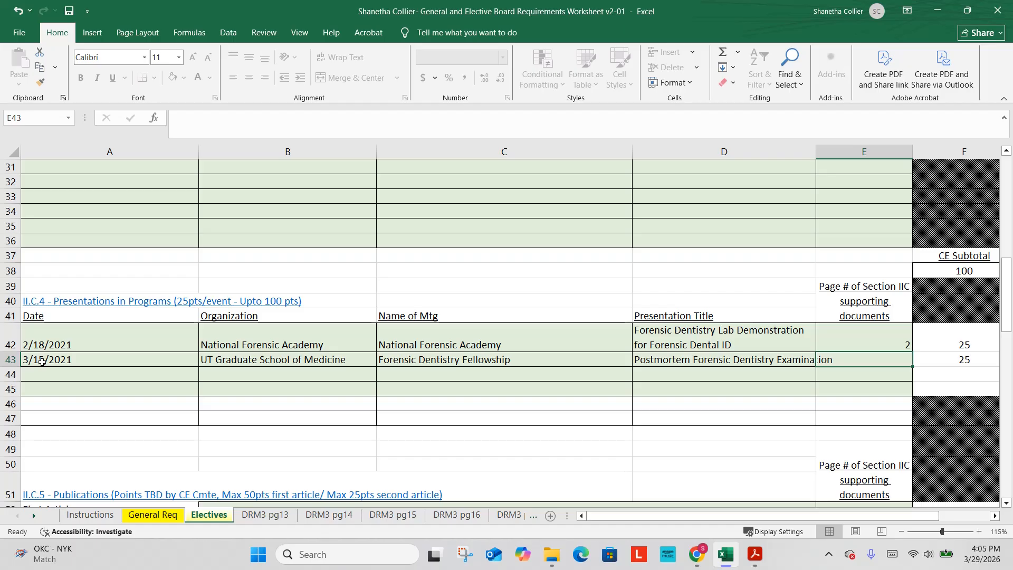
key(alt+Tab)
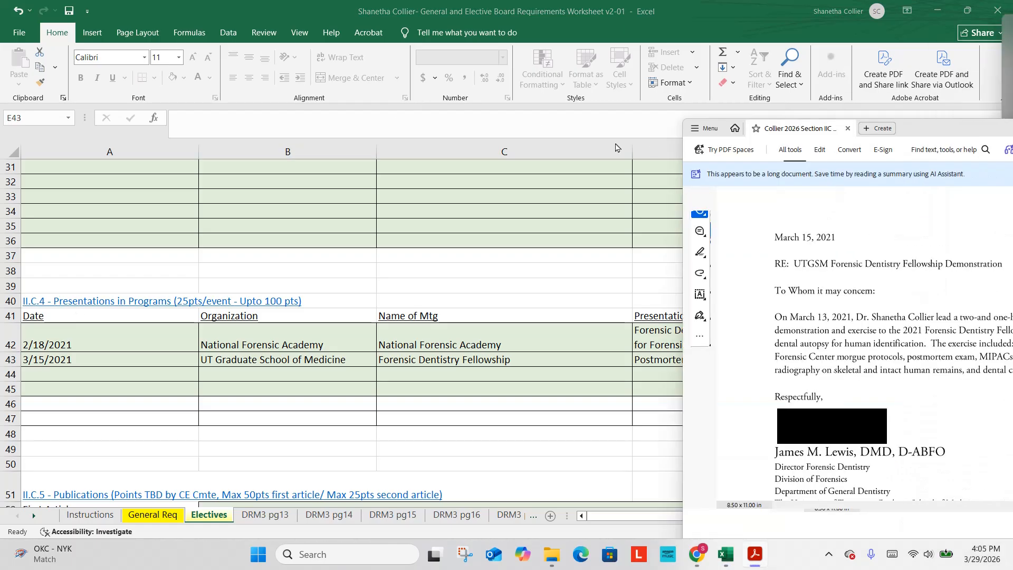
Bring the March 15, 2021 fellowship demonstration letter over the worksheet and maximize it.
drag(616, 144, 402, 86)
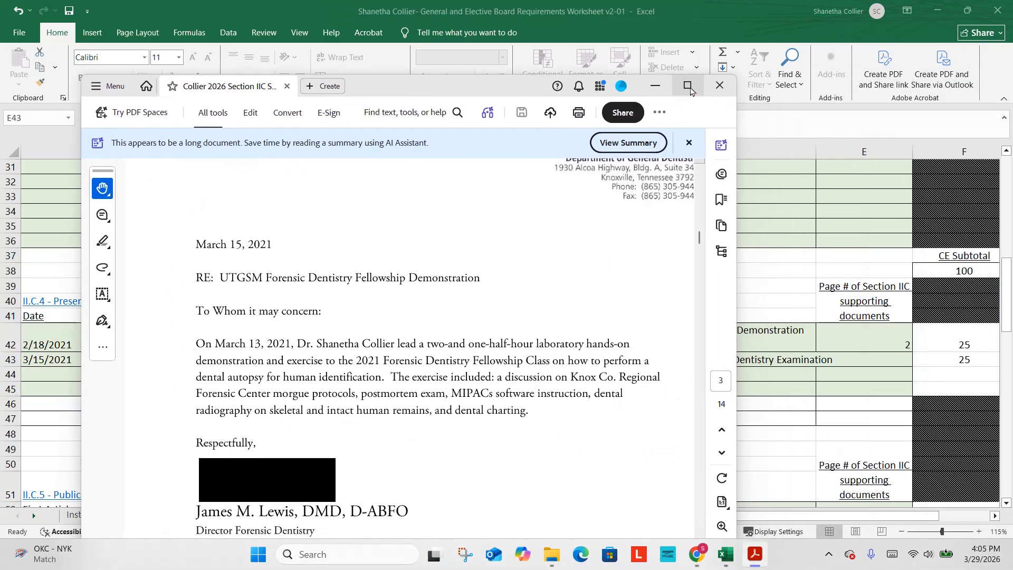
click(688, 86)
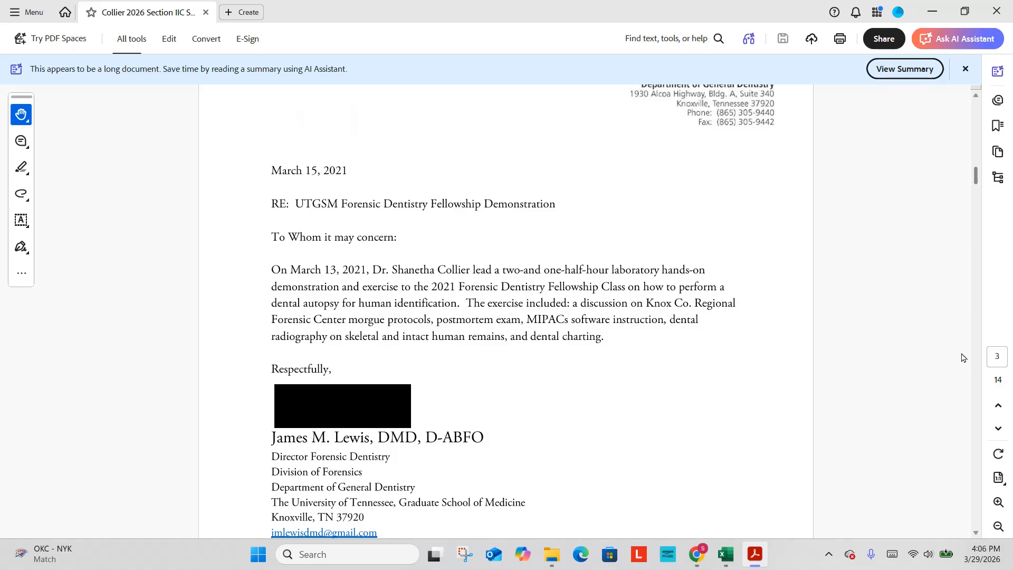
Enter supporting page 3 in E43 for the 3/15/2021 presentation row.
click(729, 557)
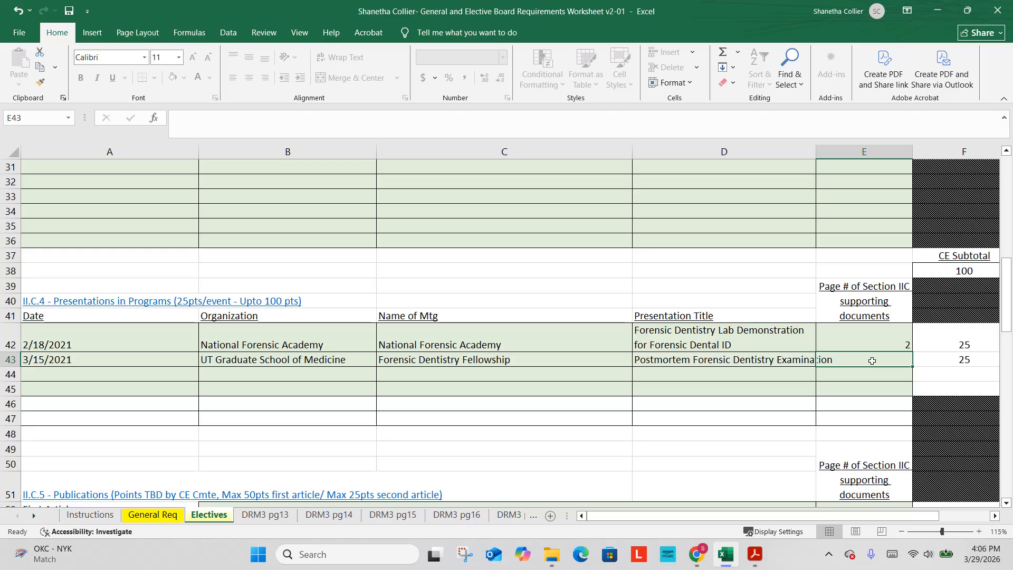
text(3)
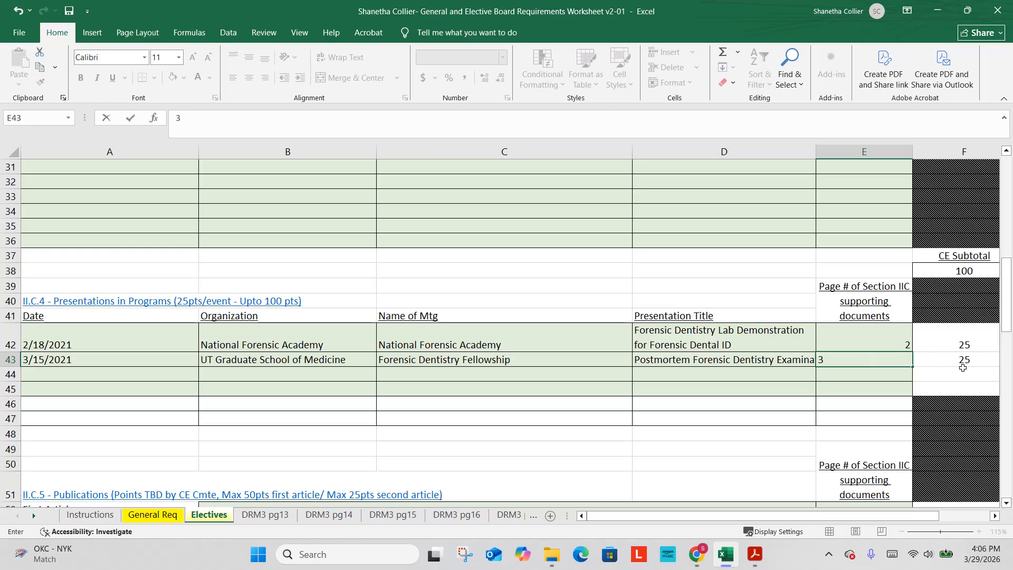
scroll(978, 338, down, 1)
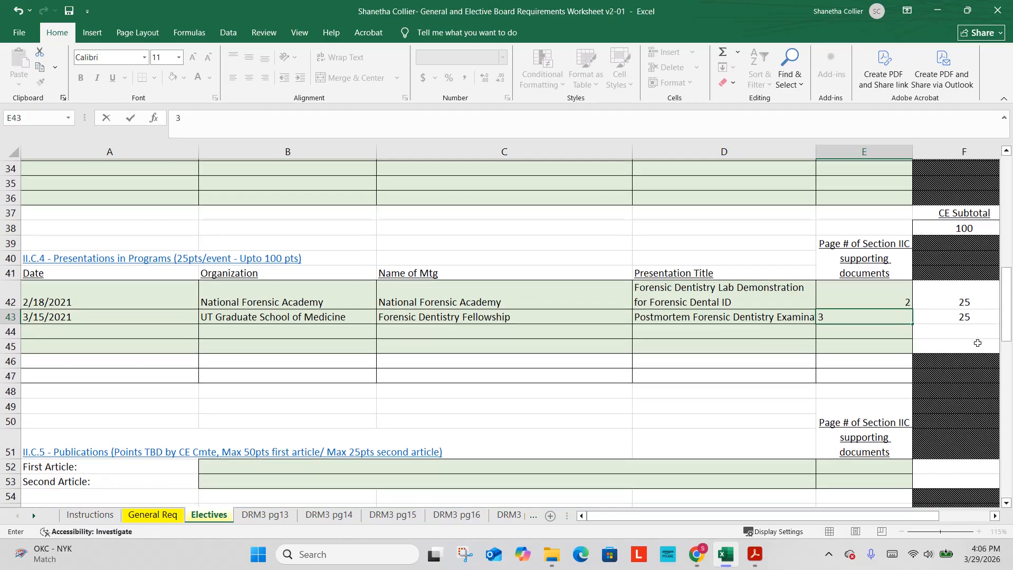
scroll(978, 339, up, 1)
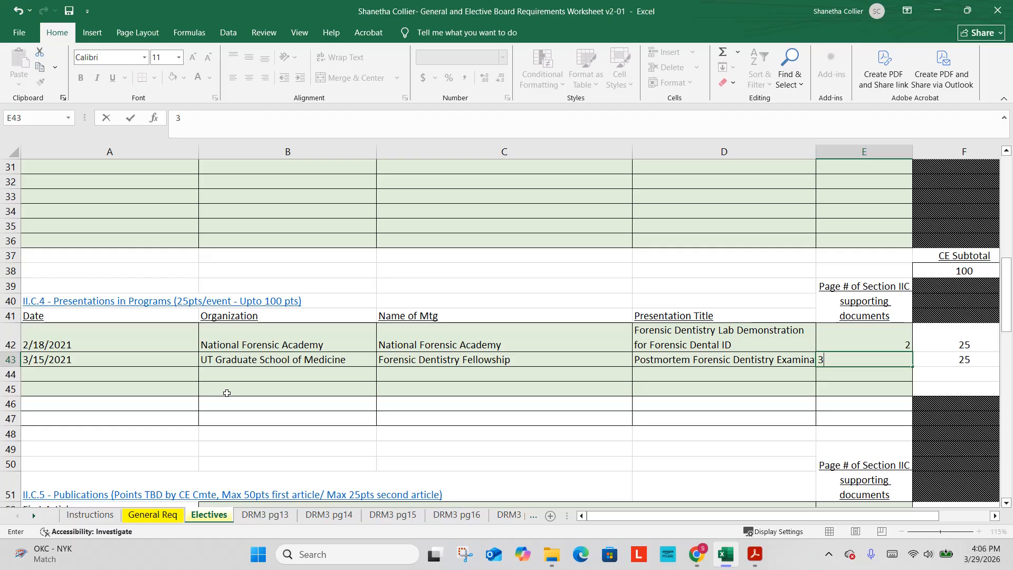
click(116, 378)
Glance at the letter PDF, restore it smaller and move it off the screen.
click(757, 555)
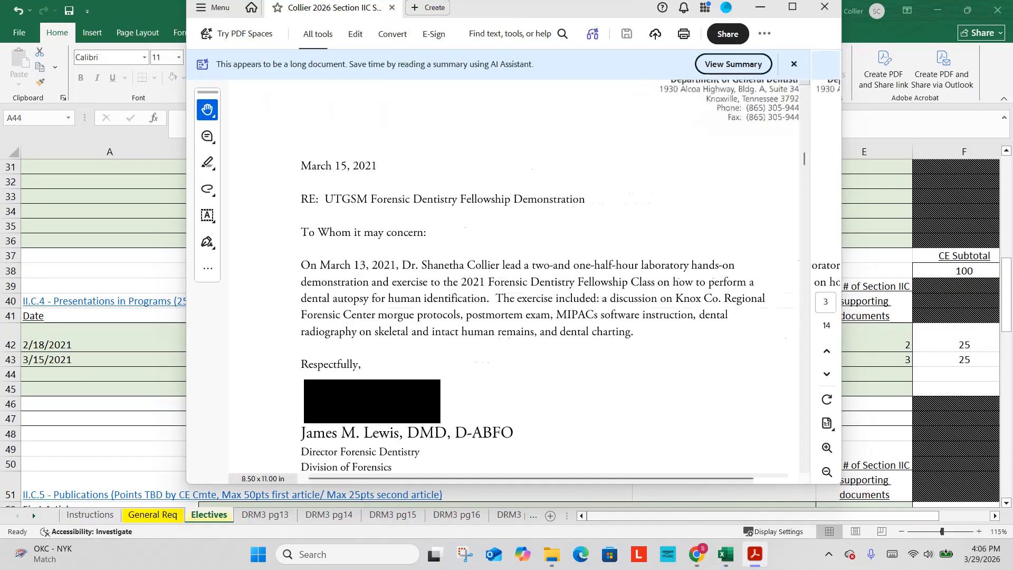
double_click(512, 16)
drag(1008, 121, 1012, 121)
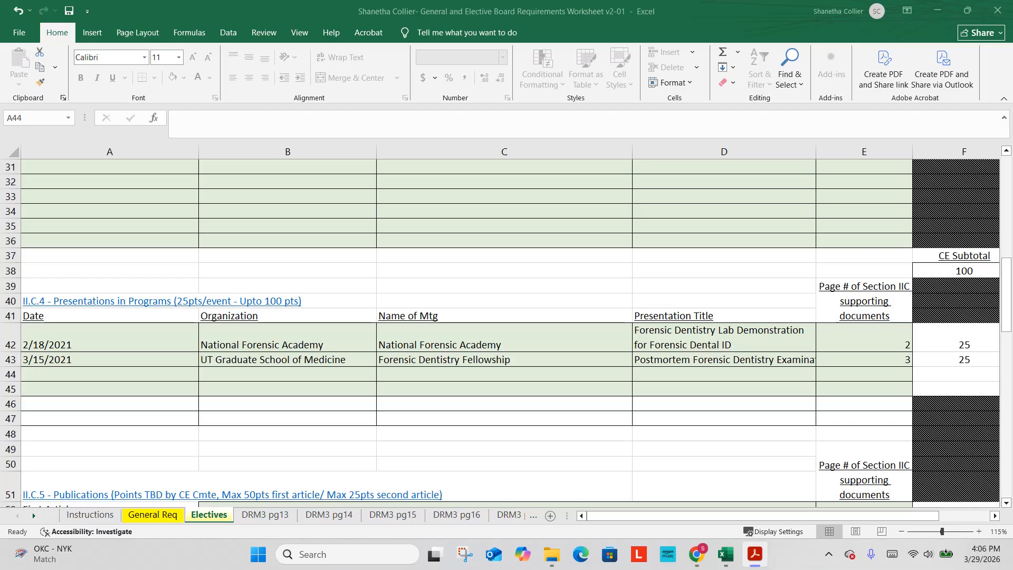
click(118, 374)
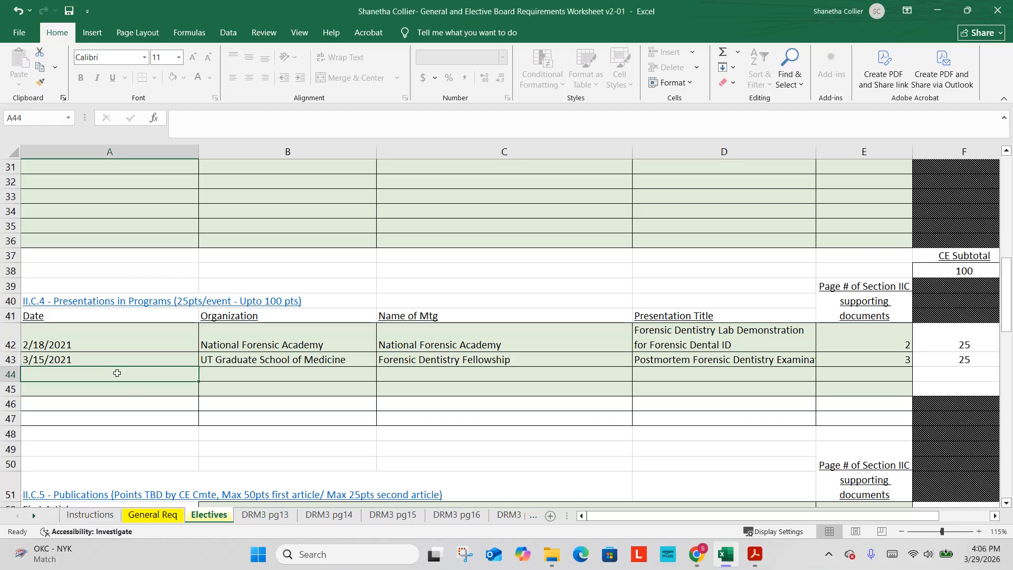
Fill row 44 with date 4/21/2021 and National Forensic Academy as organization and meeting.
text(4/2)
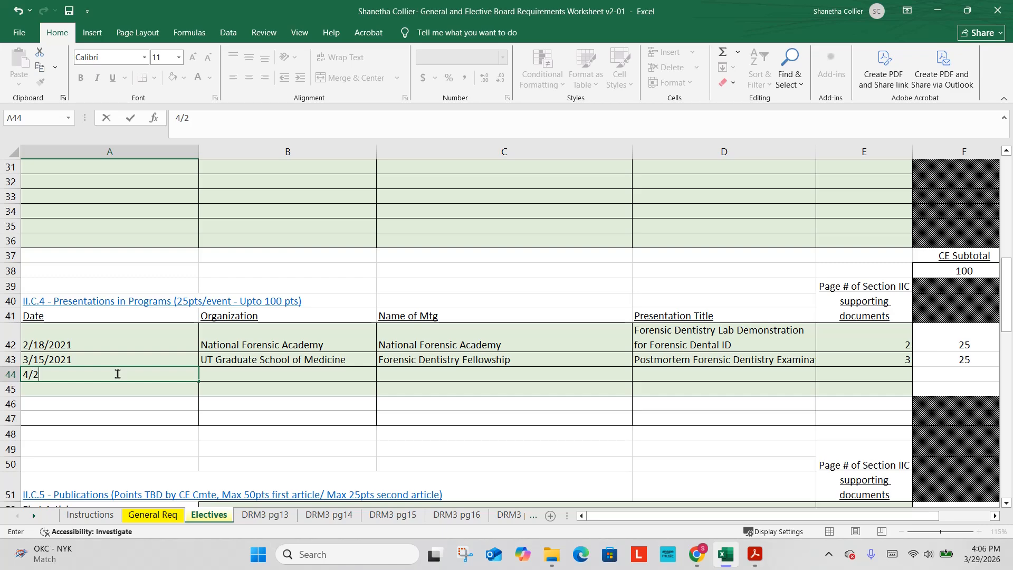
text(1/2026)
key(Tab)
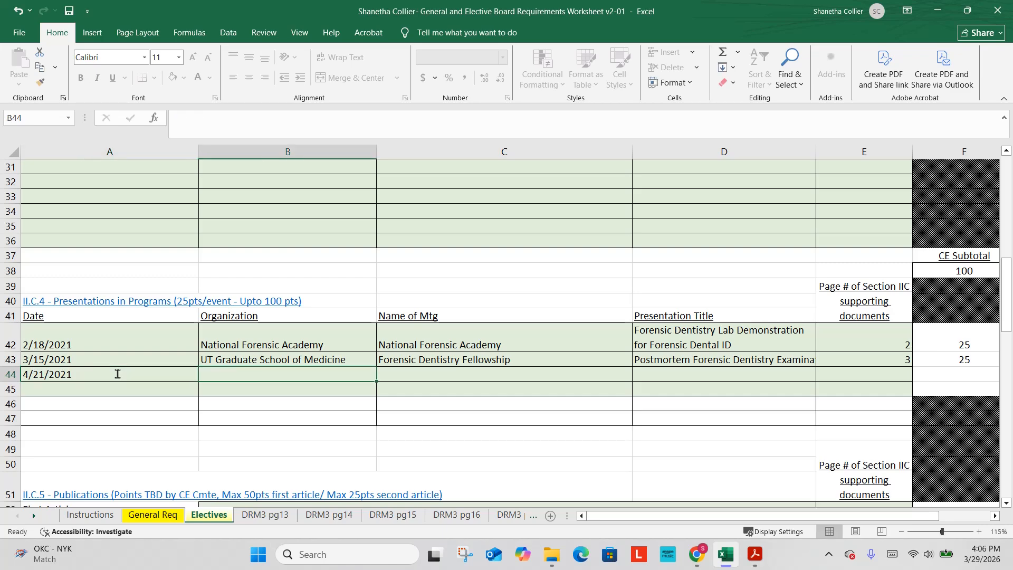
text(National Forensic Academy)
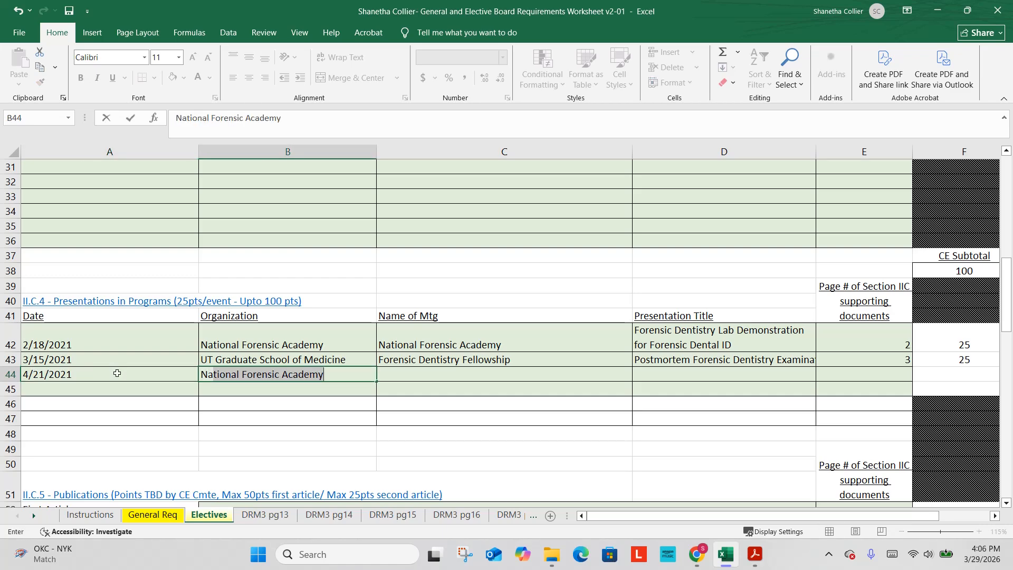
key(Tab)
text(N)
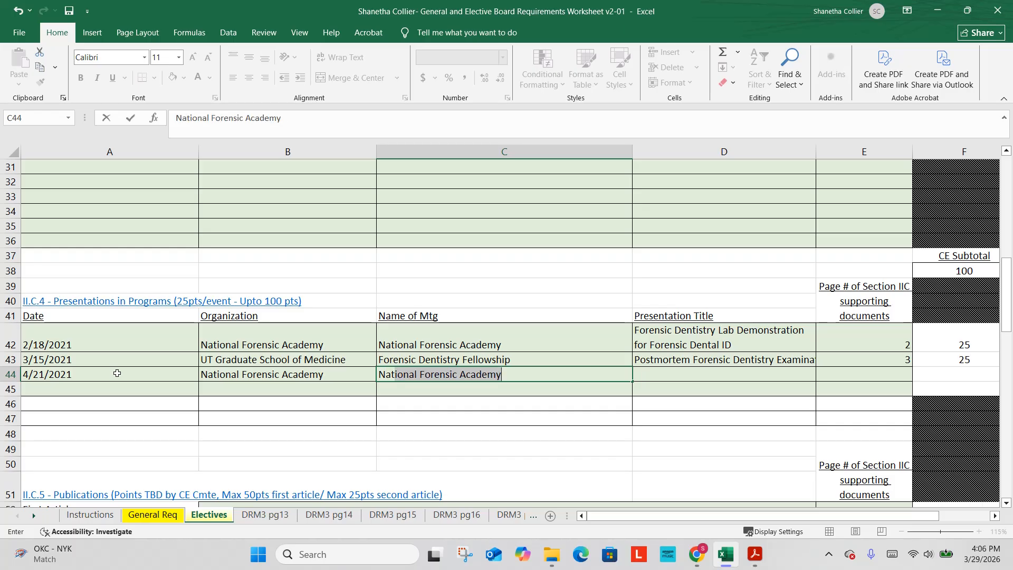
key(Tab)
Title it 'Forensic Dentistry Lab Demonstration on Scale Placement for Patterned Injury' with supporting page 4.
text(Forensic Dentis)
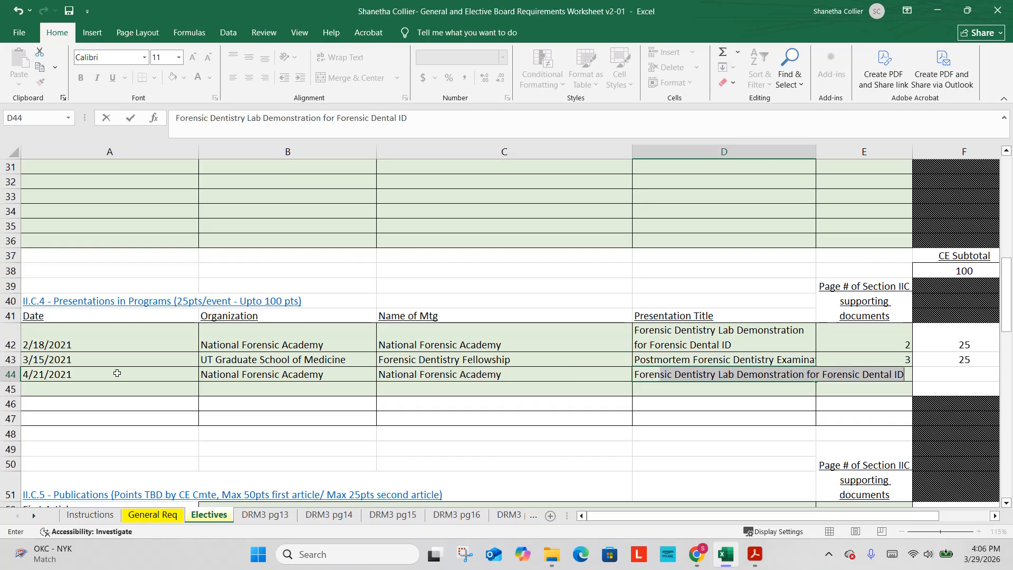
text(tr)
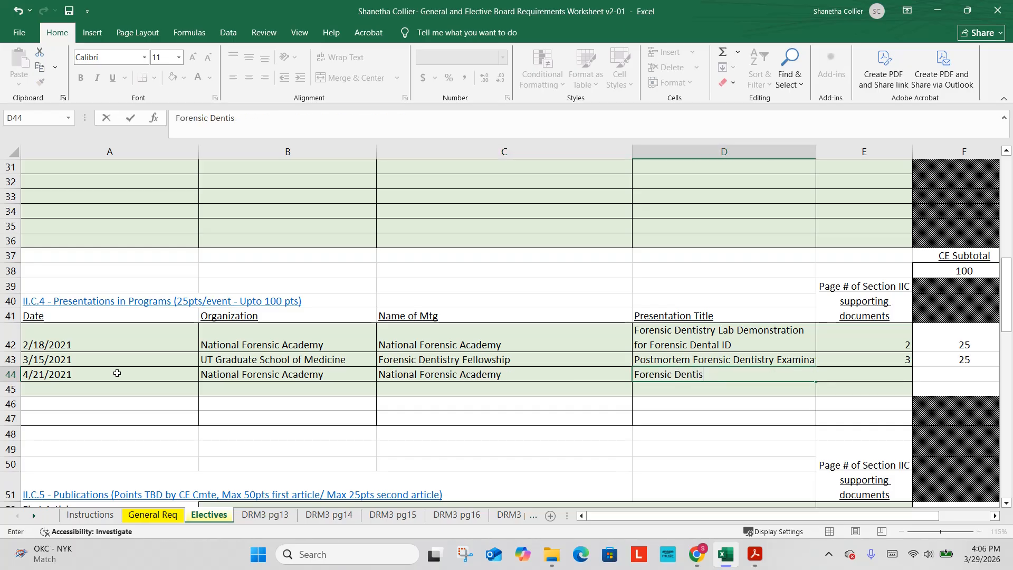
text(try Lab Demonstr)
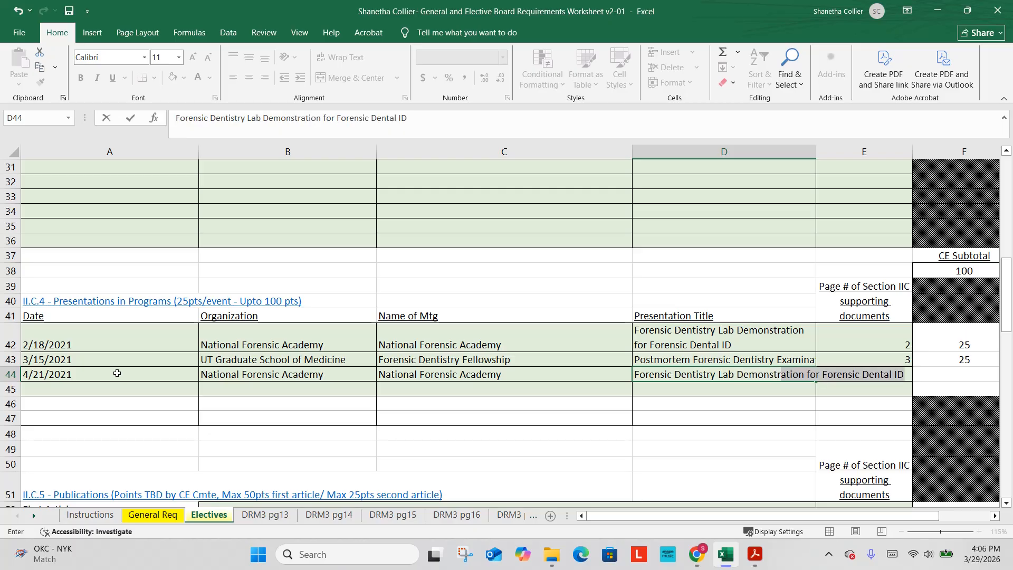
text(ation on)
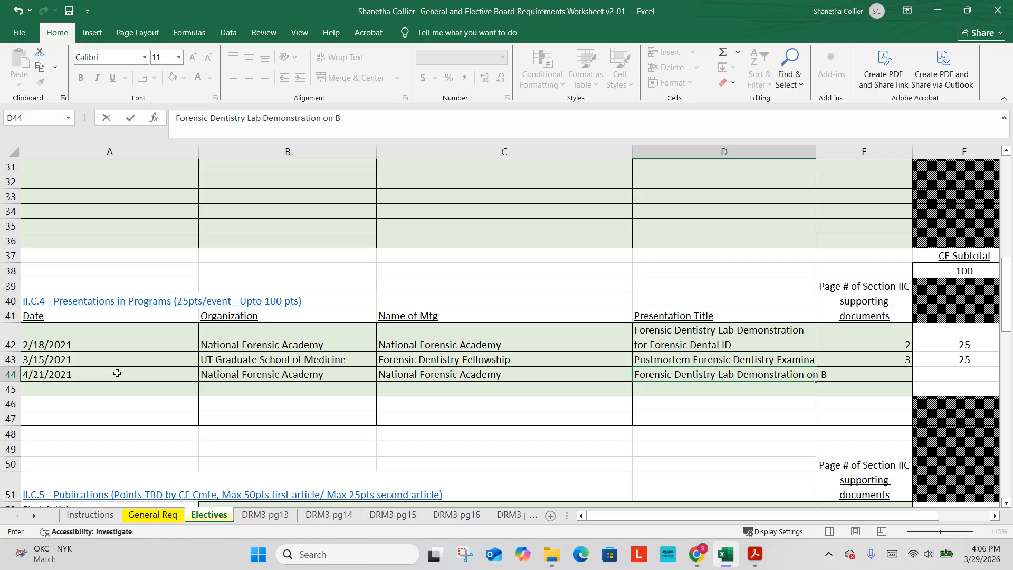
text( B)
key(BackSpace)
text(Scale Placement for Patter)
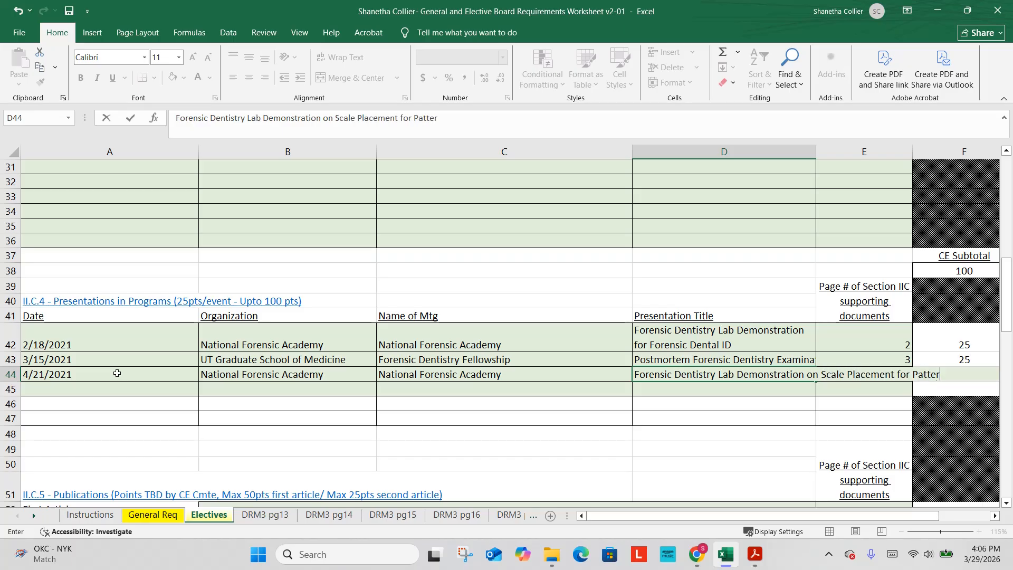
text(ned Injury)
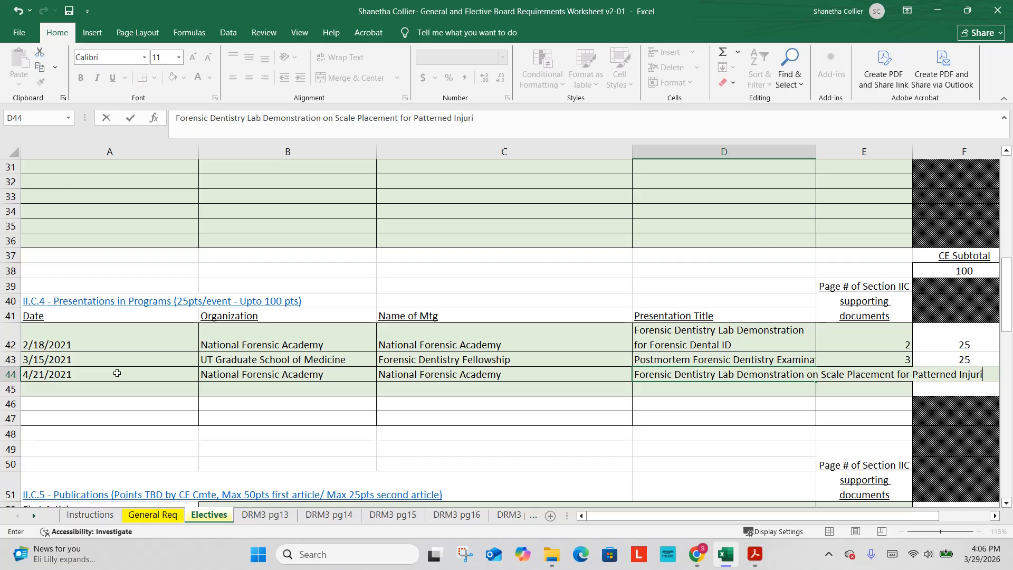
key(Return)
key(Tab)
key(Tab)
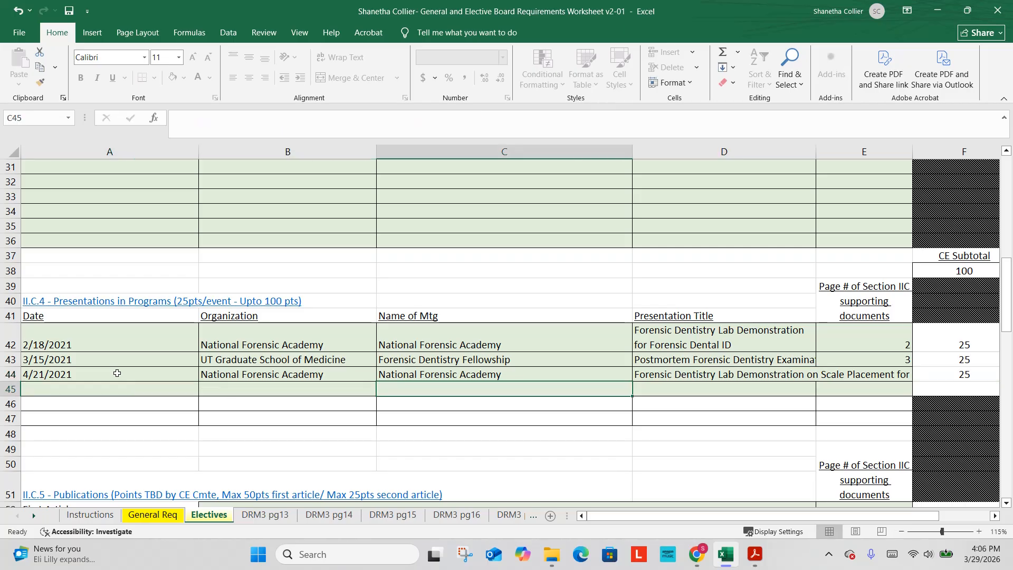
click(876, 376)
text(4)
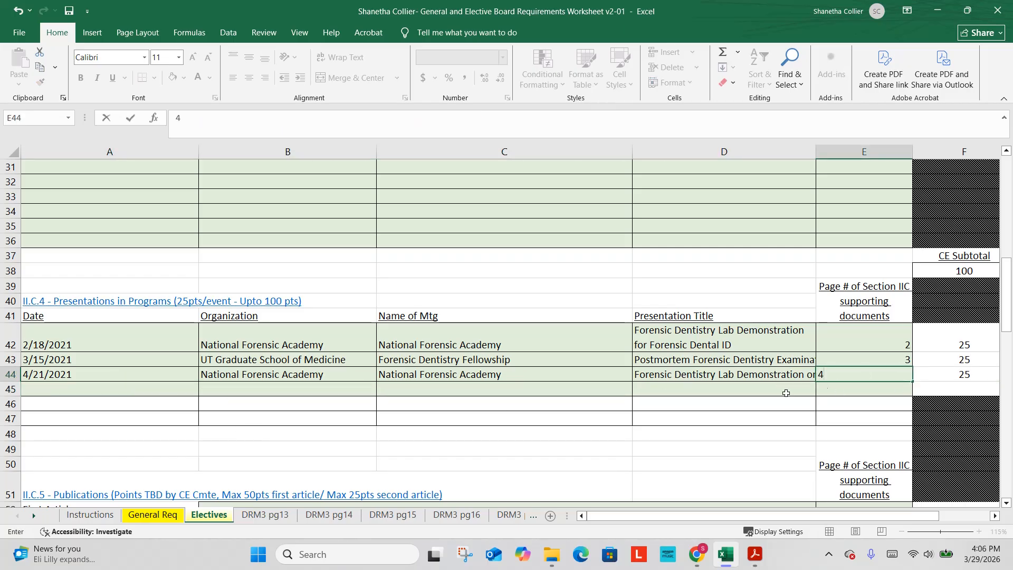
click(143, 386)
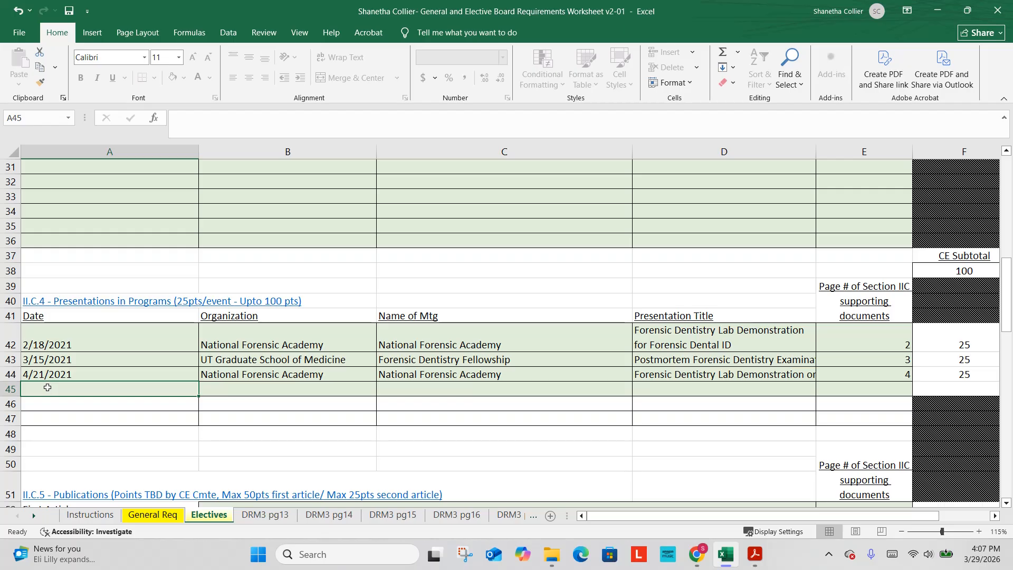
Start row 45 with date 11/11/2021 and organization University of Tennessee.
text(11/11/20p2)
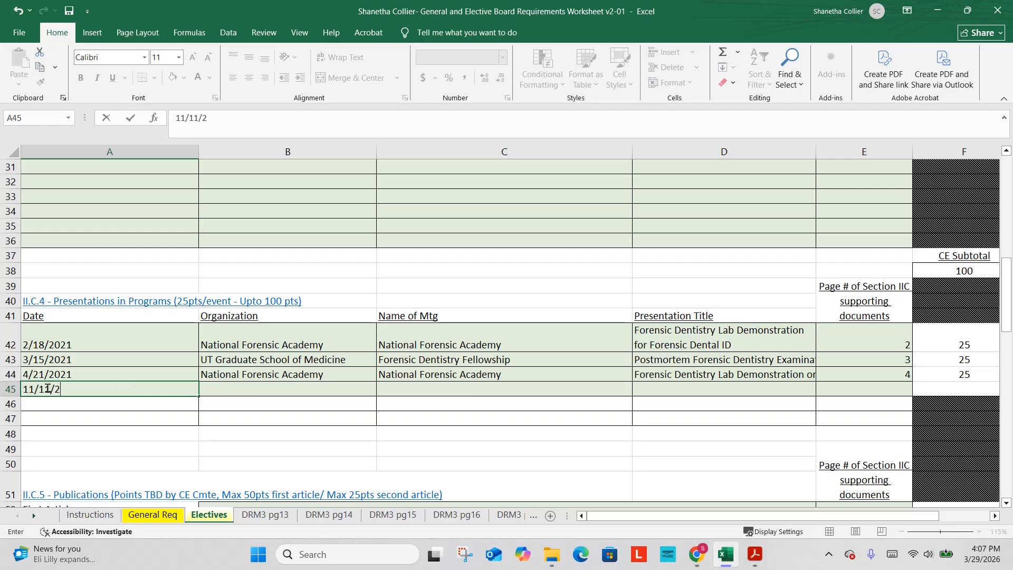
key(BackSpace)
key(BackSpace)
text(21)
key(Tab)
text(UT)
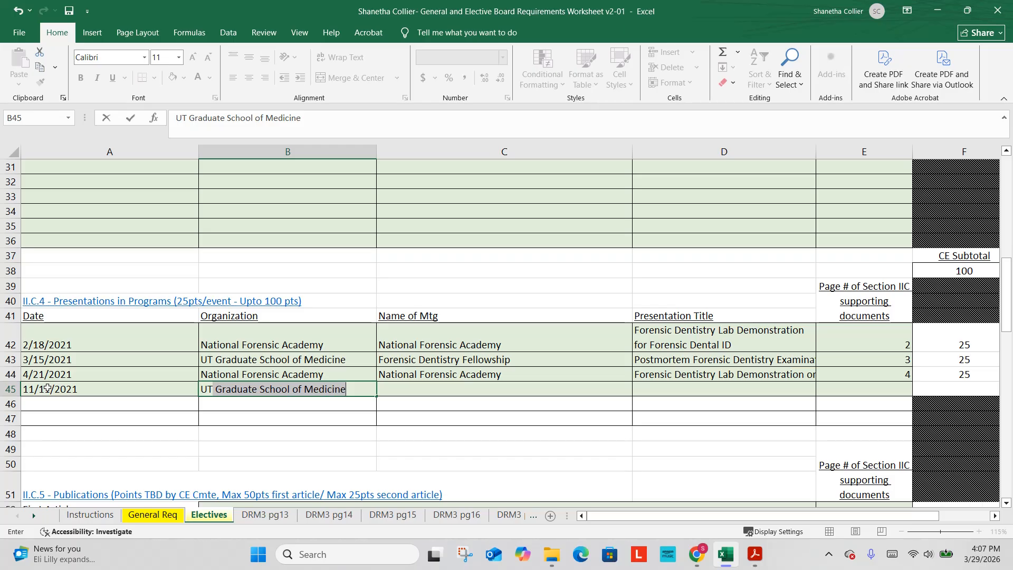
key(BackSpace)
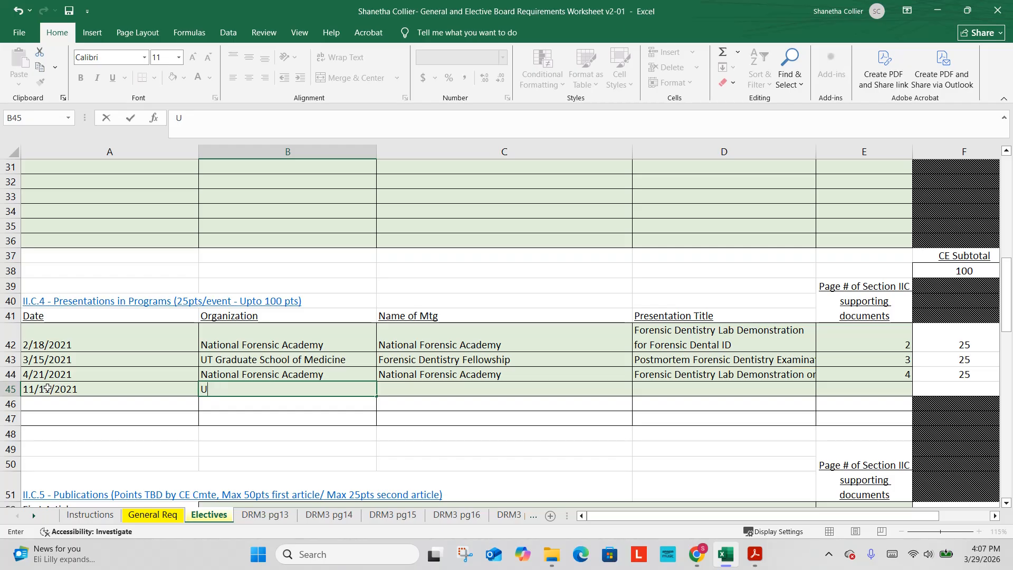
text(niversity of Tennessee)
key(Tab)
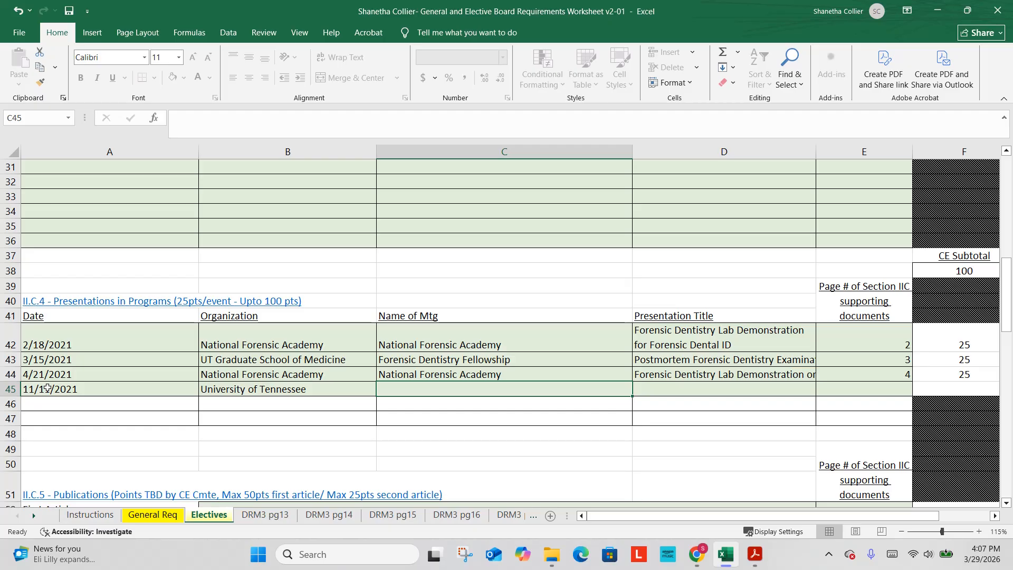
Add meeting CEM Course # 1000, title 'Forensic Dentistry: An Introduction' and supporting page 5.
text(C)
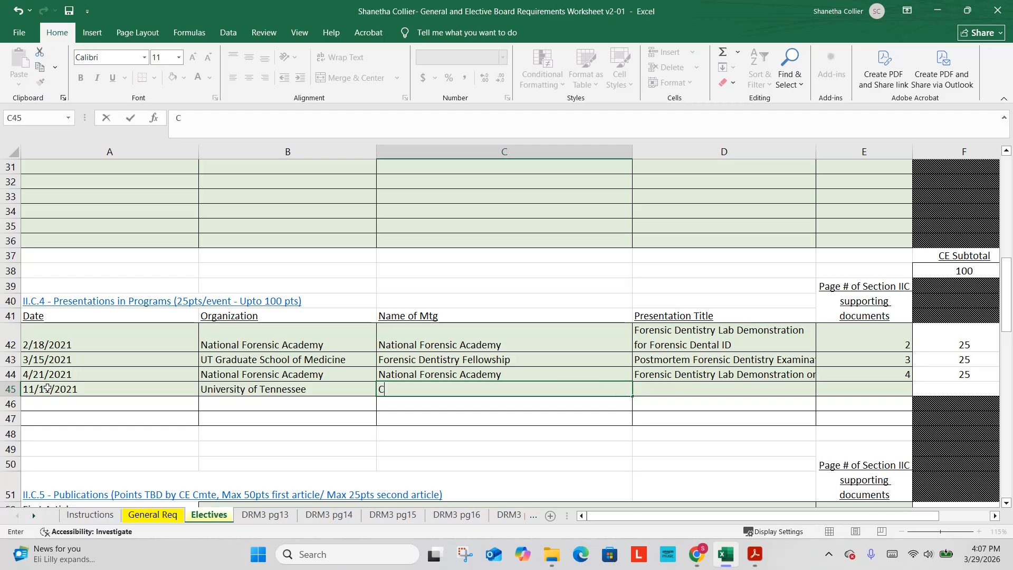
text(EM Course # )
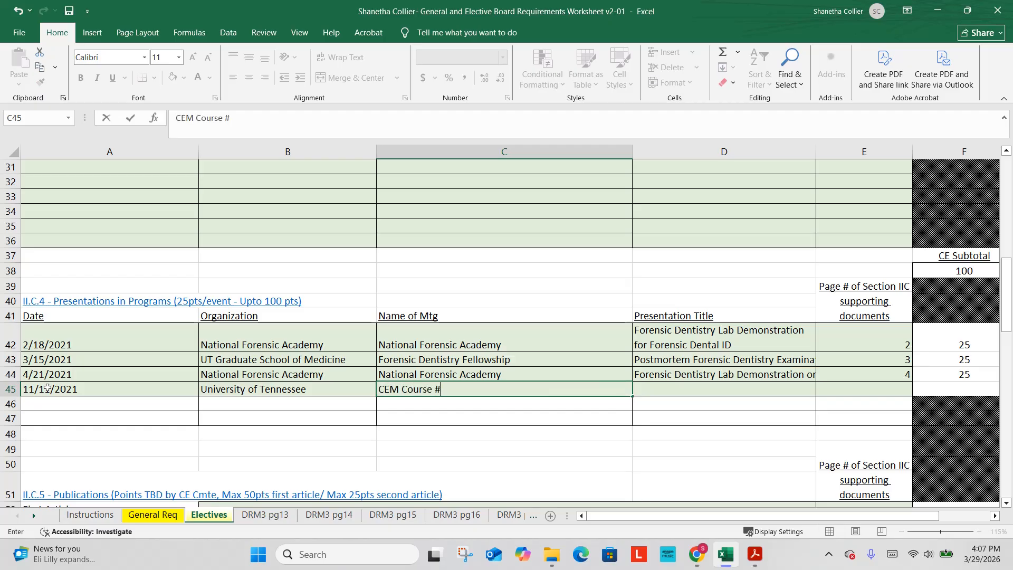
text(1000)
key(Tab)
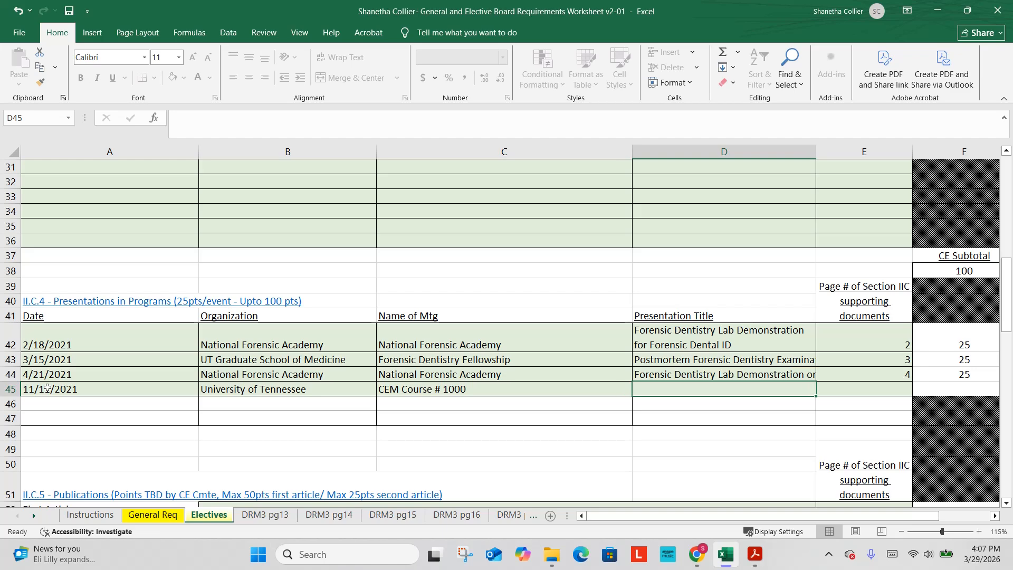
text(Fo)
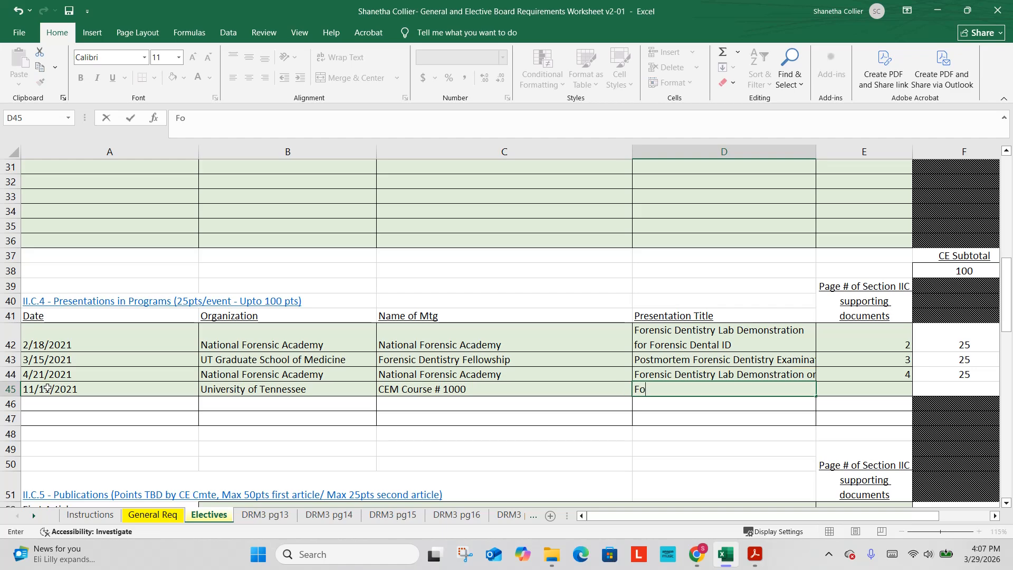
text(rensic Dentist)
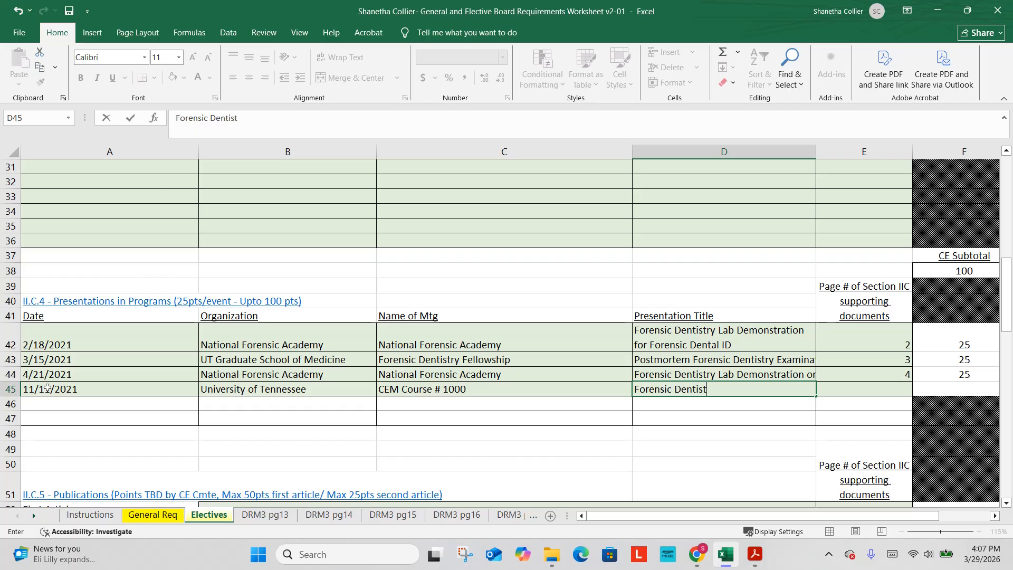
text(ry: An Introduction)
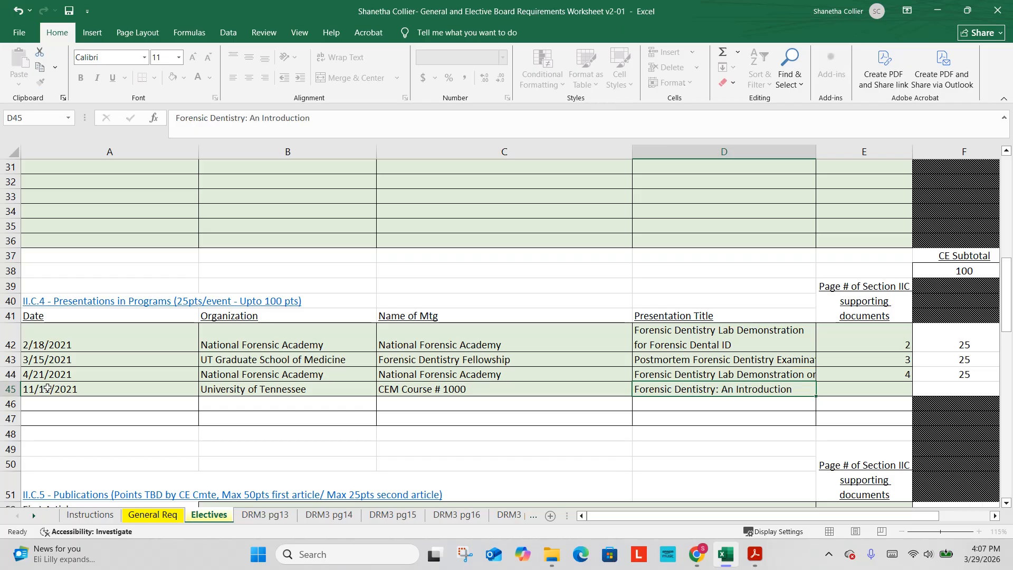
key(Tab)
text(5)
key(ctrl+Return)
key(Return)
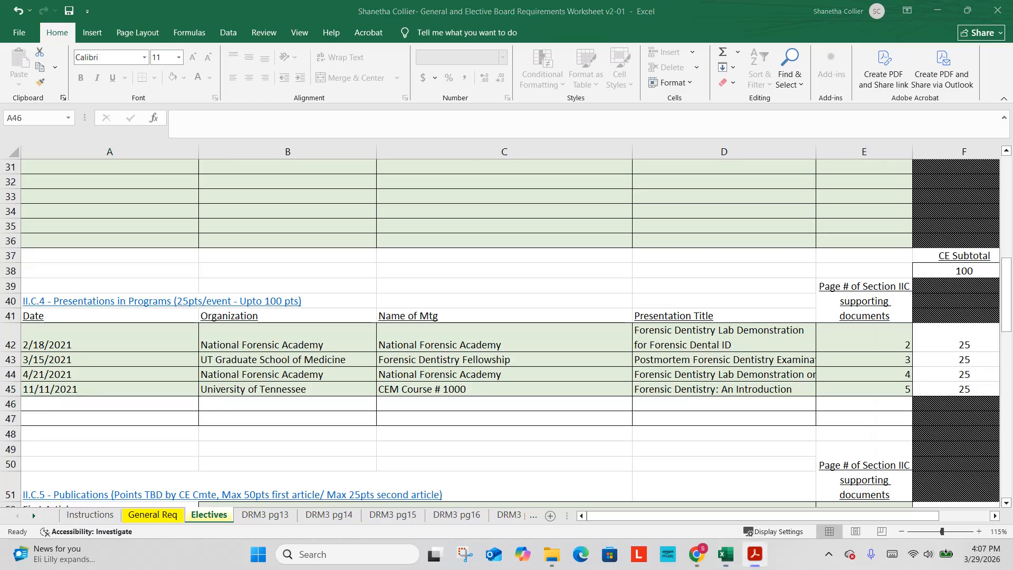
drag(1012, 158, 623, 118)
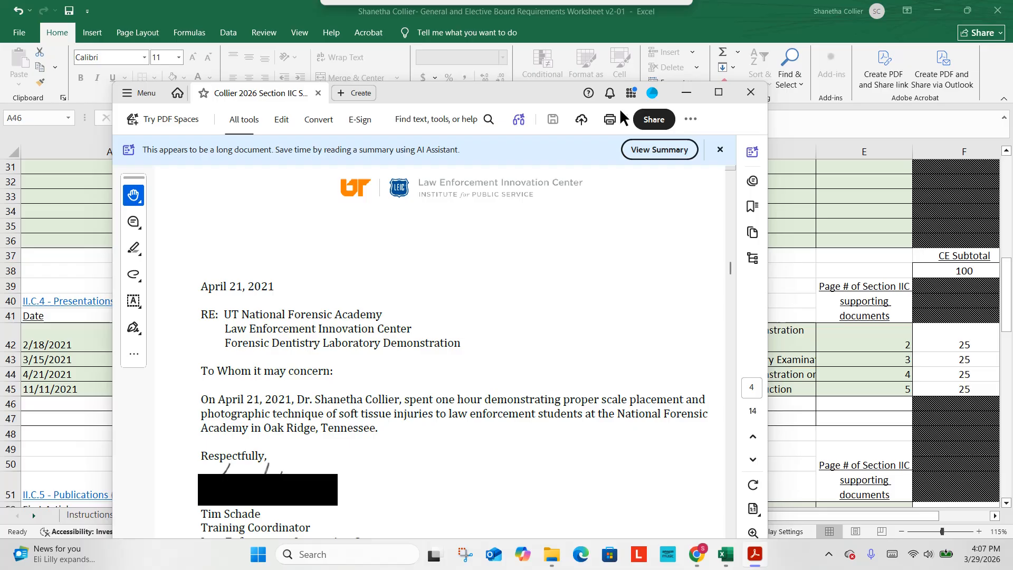
Maximize the PDF, read the November 11, 2021 CEM lecture letter on page 5, then move it aside.
click(719, 93)
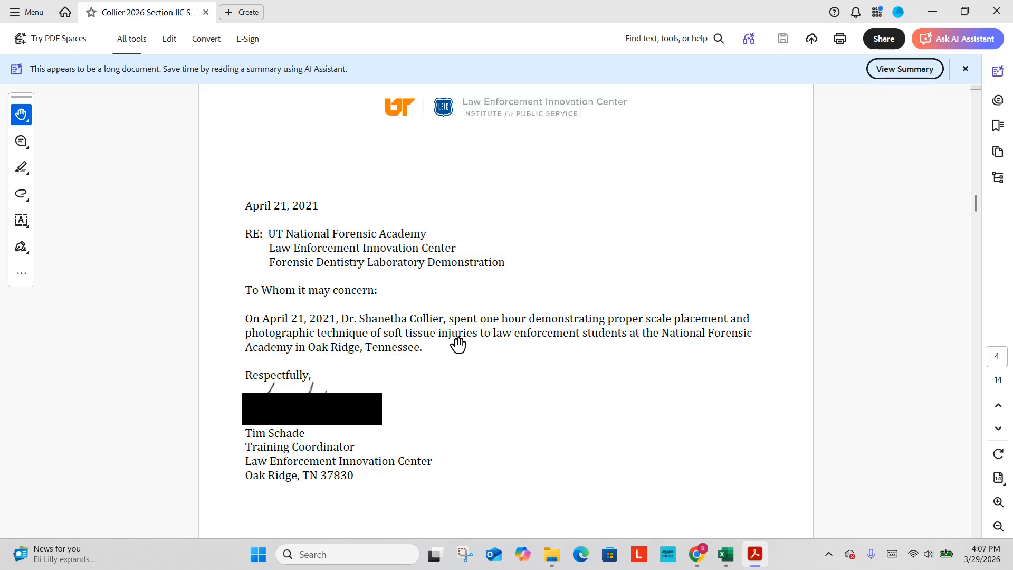
scroll(458, 344, down, 12)
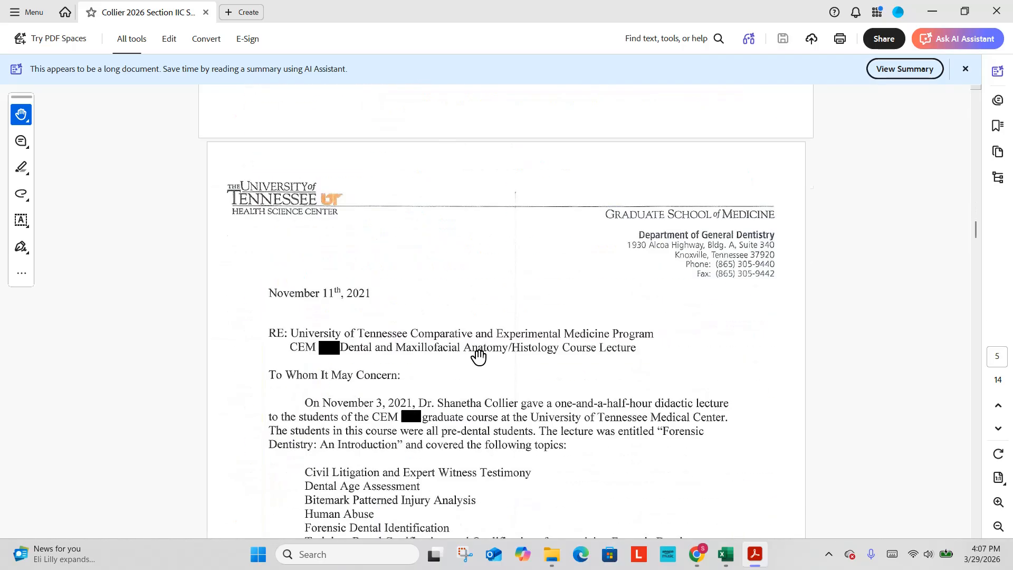
scroll(479, 356, down, 3)
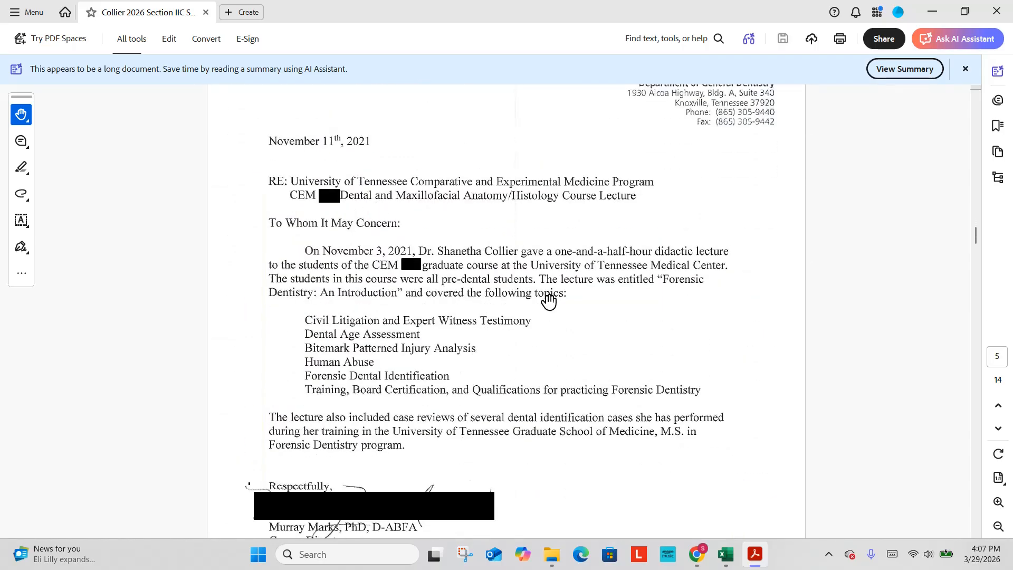
scroll(481, 326, up, 1)
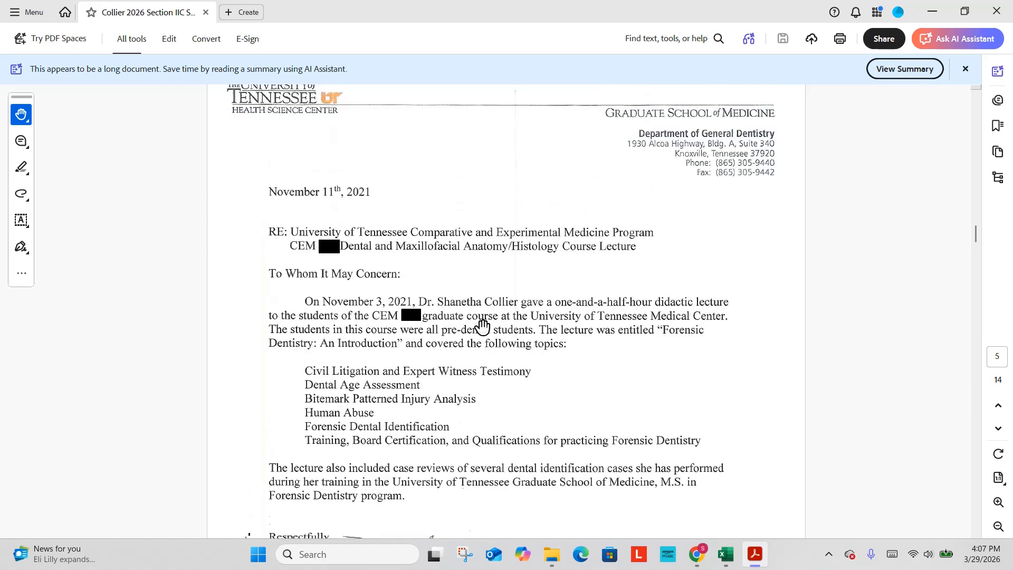
scroll(482, 326, down, 1)
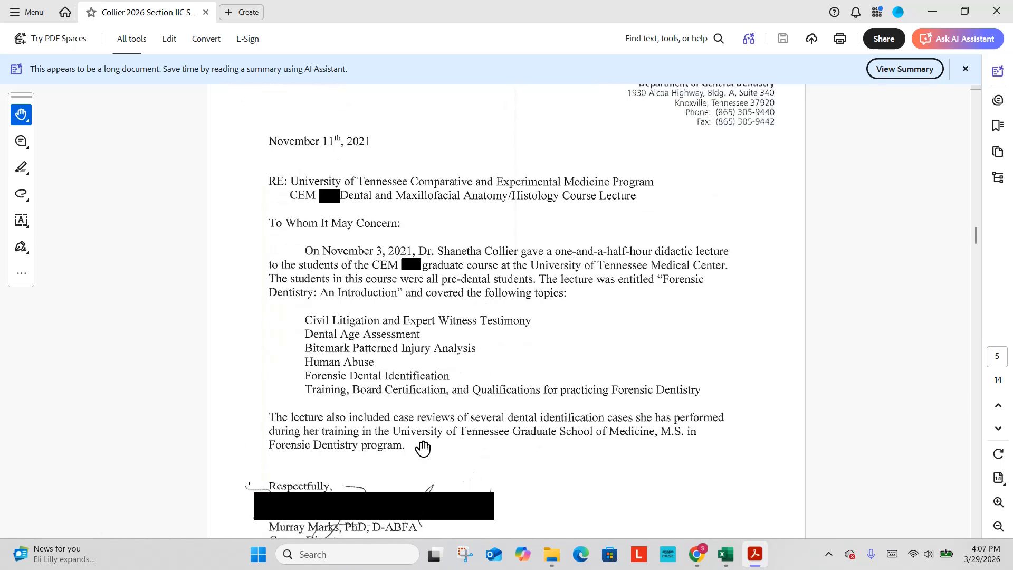
scroll(677, 218, down, 1)
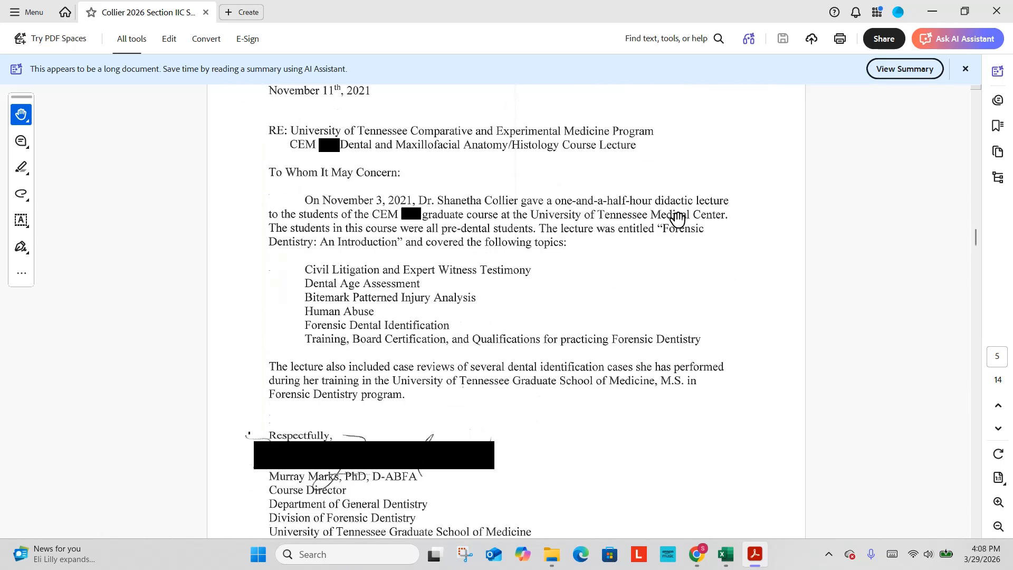
scroll(678, 218, down, 7)
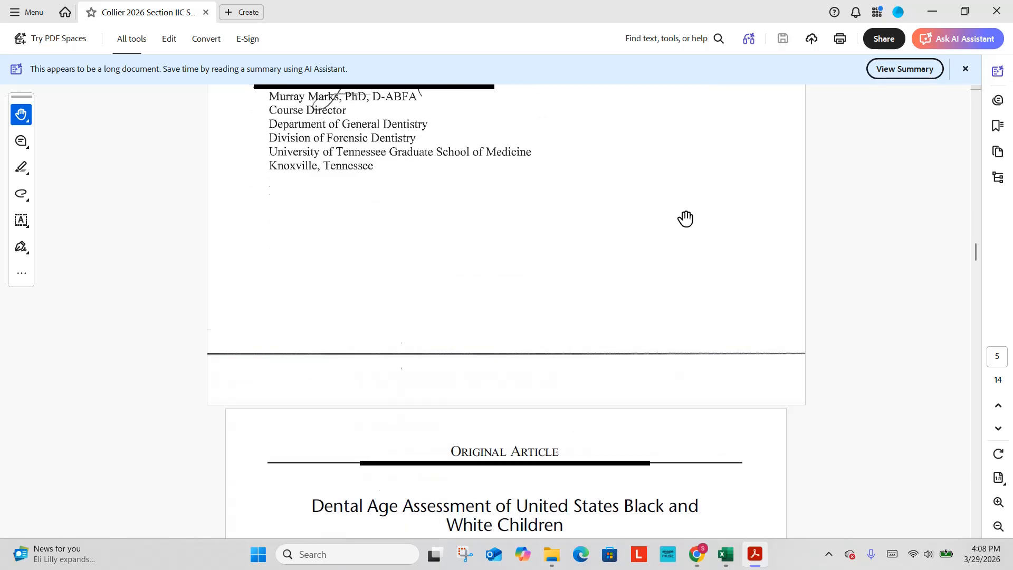
scroll(686, 219, down, 2)
drag(734, 6, 1012, 100)
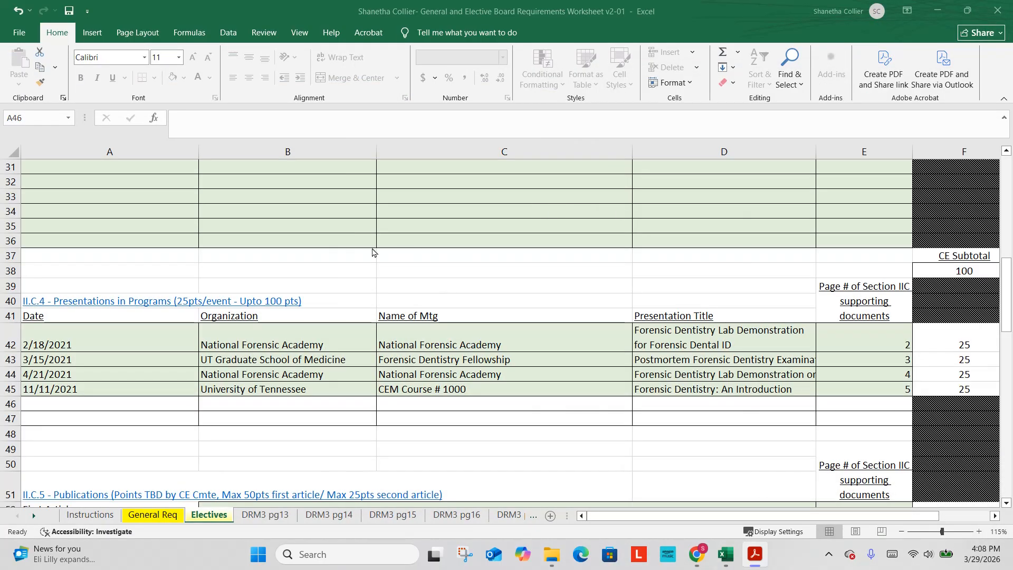
Check the General Req sheet's 300 of 350 elective points, then return to Electives.
scroll(285, 257, down, 4)
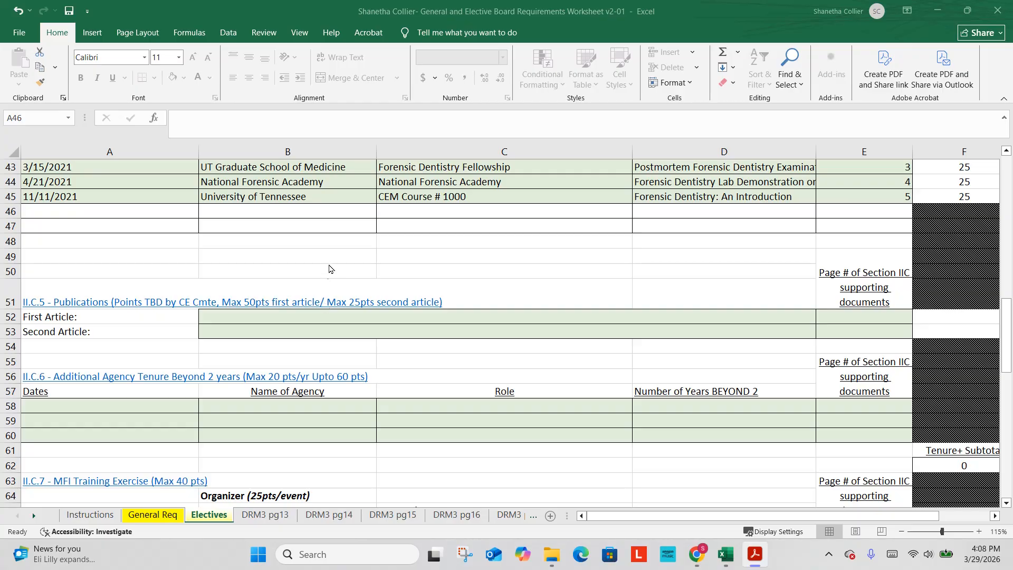
click(153, 520)
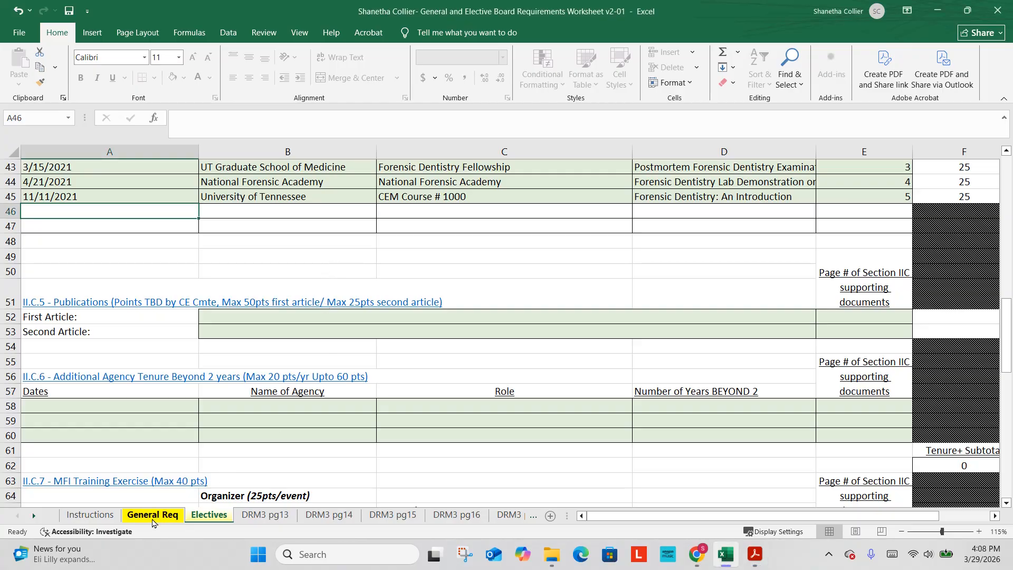
click(153, 517)
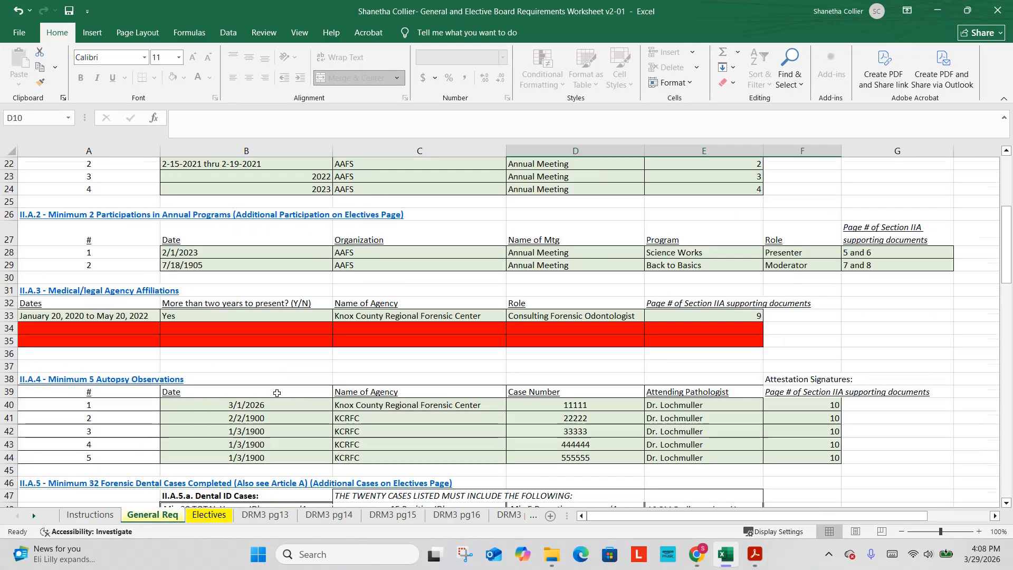
scroll(276, 393, down, 20)
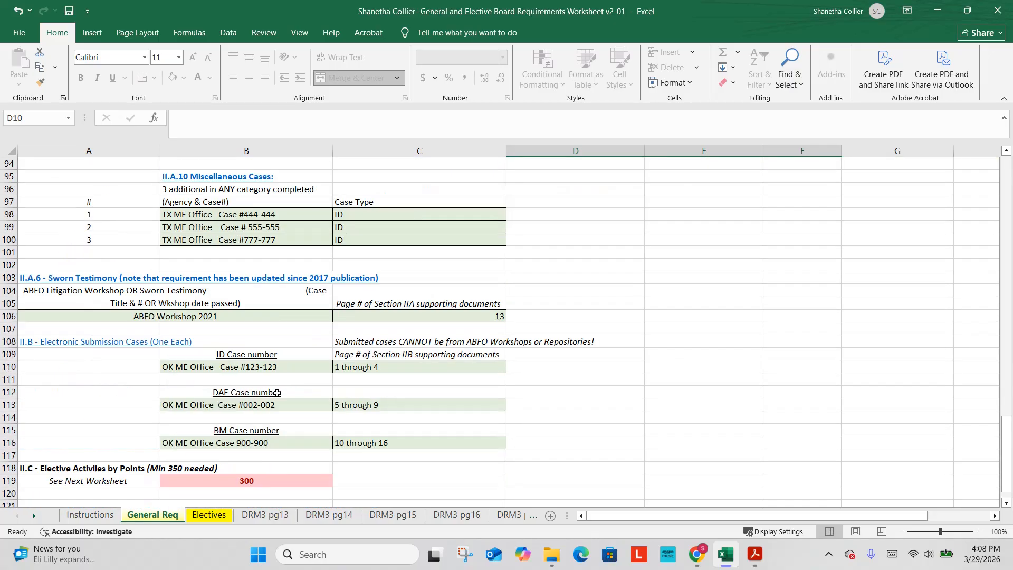
scroll(277, 394, down, 3)
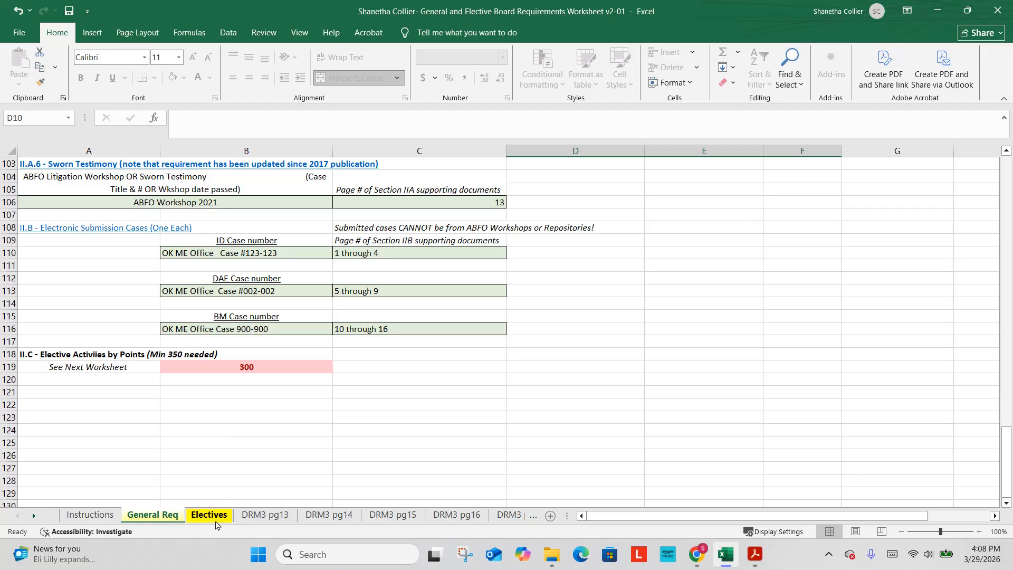
click(215, 517)
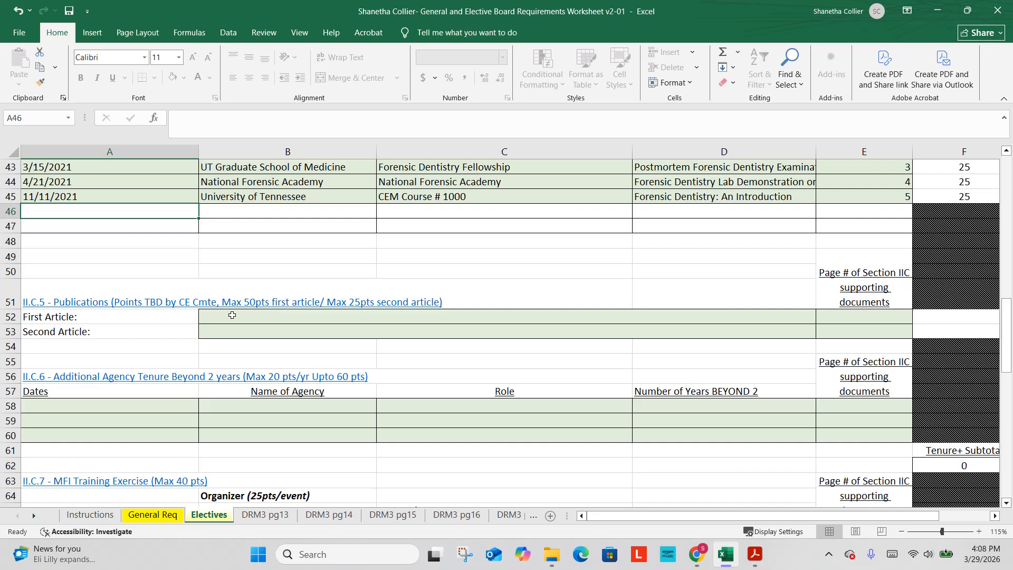
Enter 'Dental Age Assessment of United States Black and White Children' as the first article title.
click(232, 315)
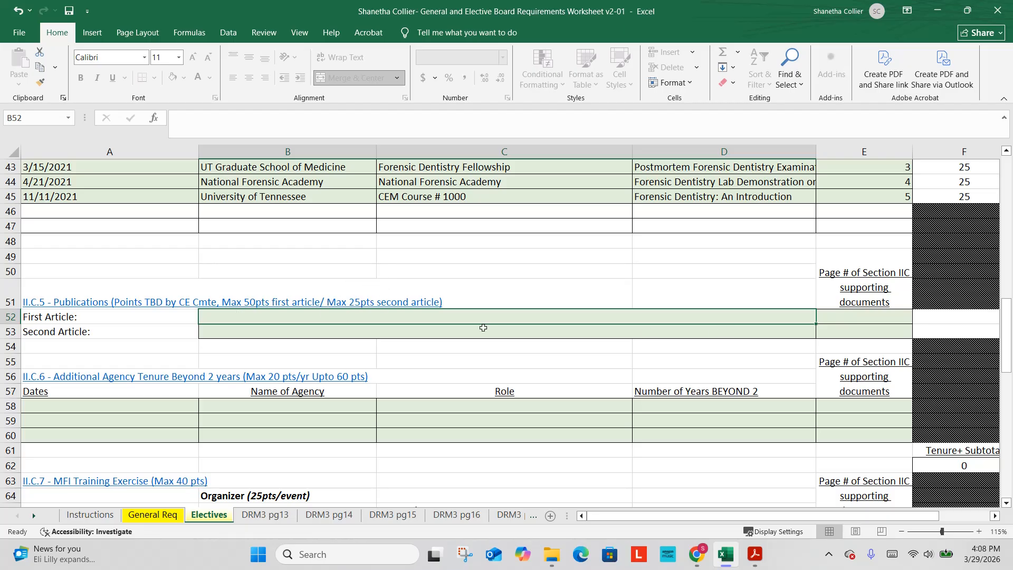
text(Den)
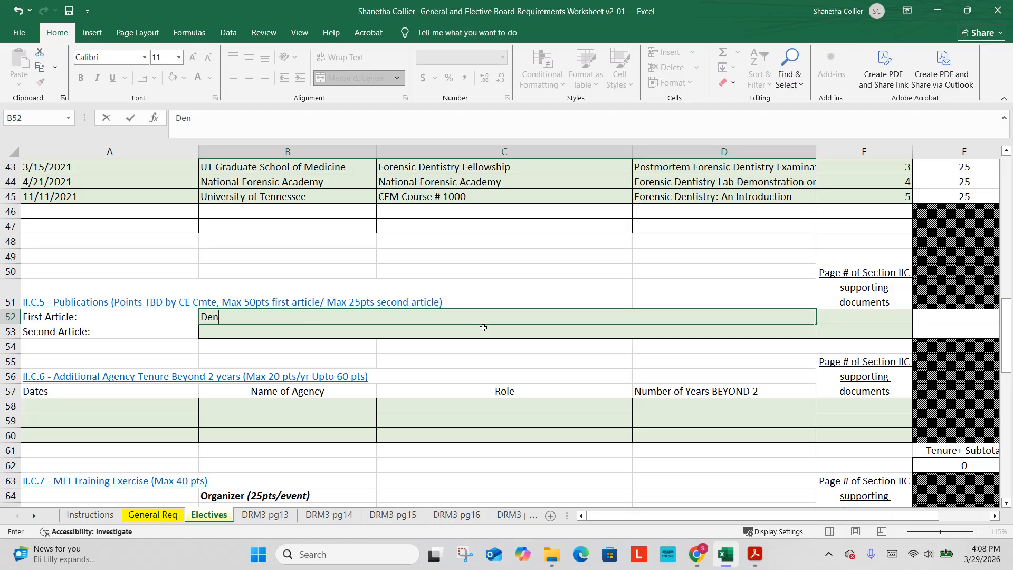
text(tal Age Assessment of U)
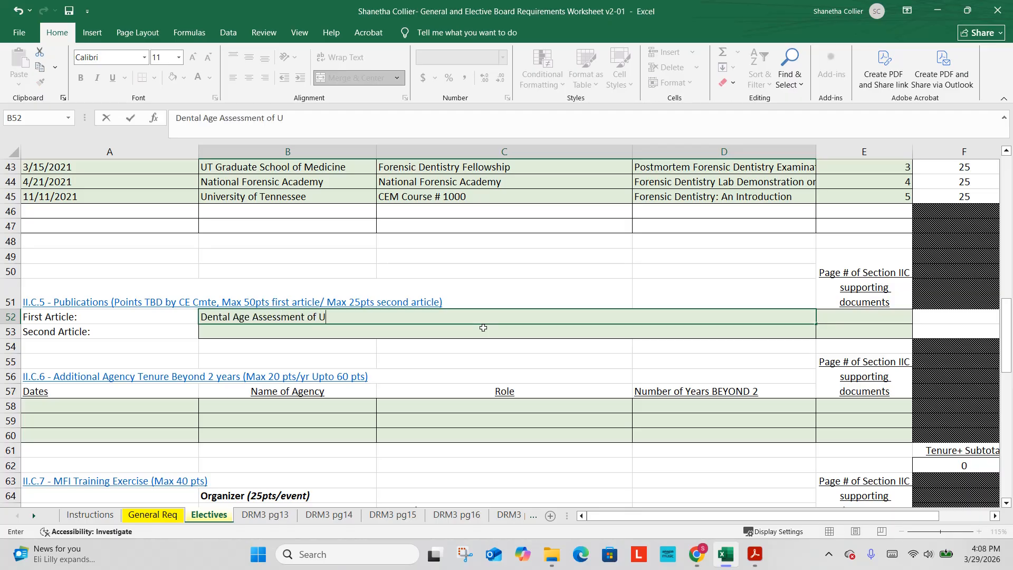
text(nited States)
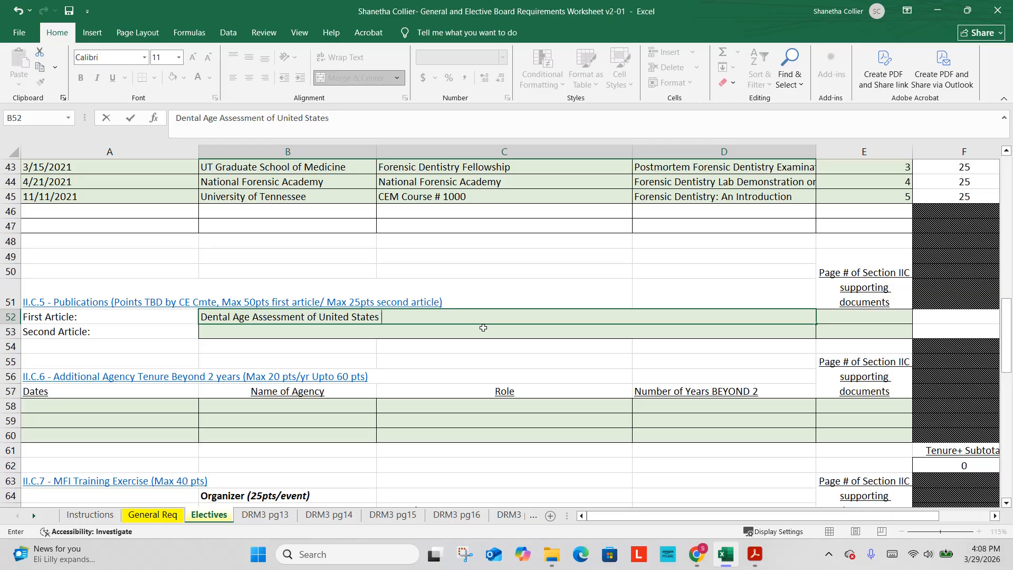
text( Black and White Ch)
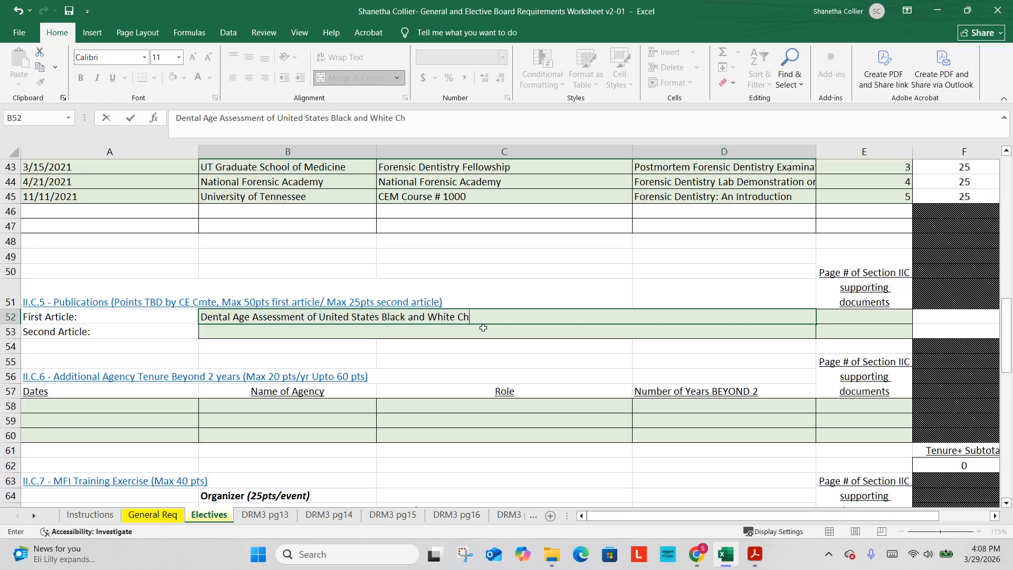
text(ildren)
key(Tab)
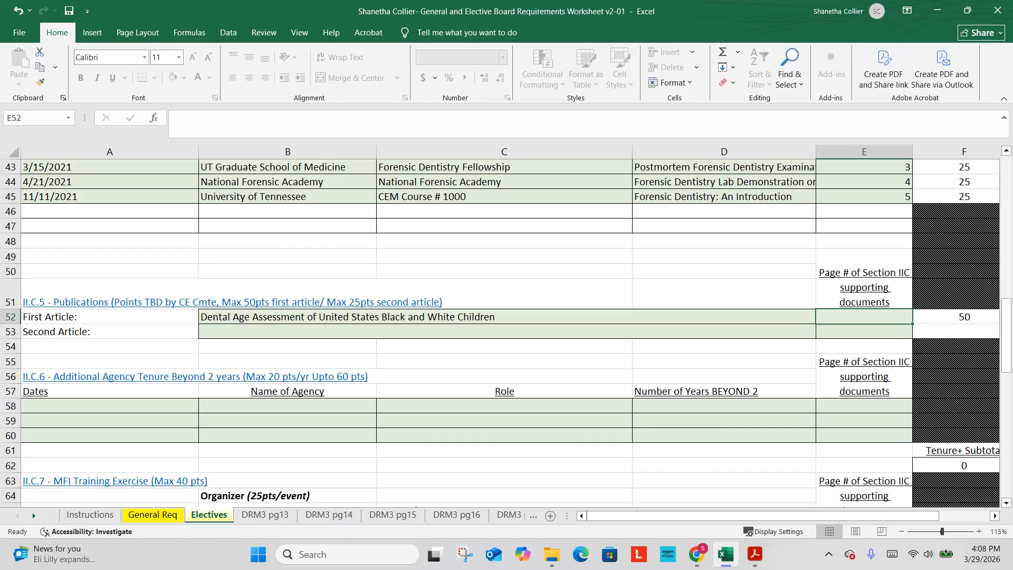
drag(1012, 153, 593, 77)
Maximize the article PDF, scroll through to its references, then return to the title page.
click(822, 73)
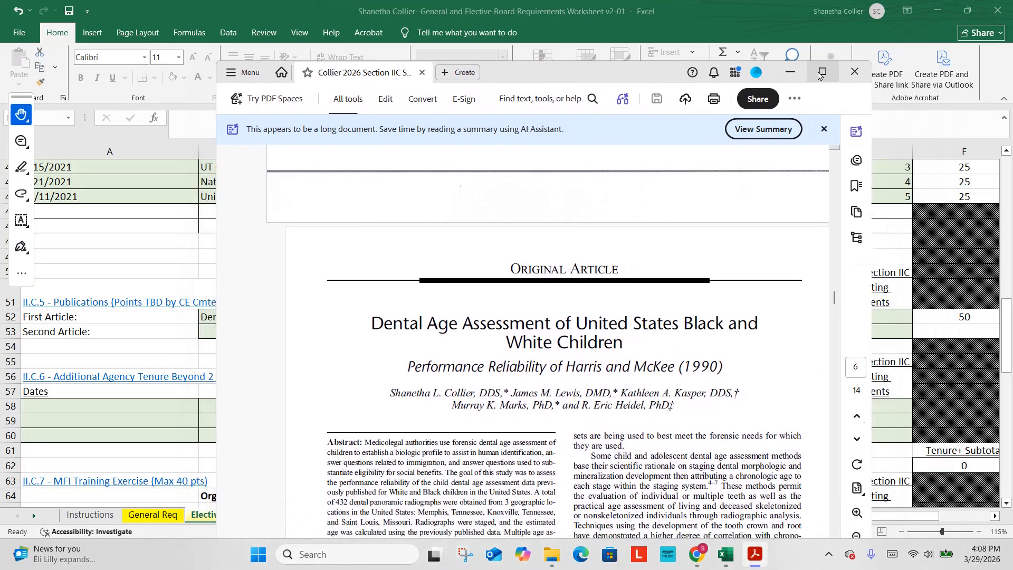
scroll(475, 211, down, 3)
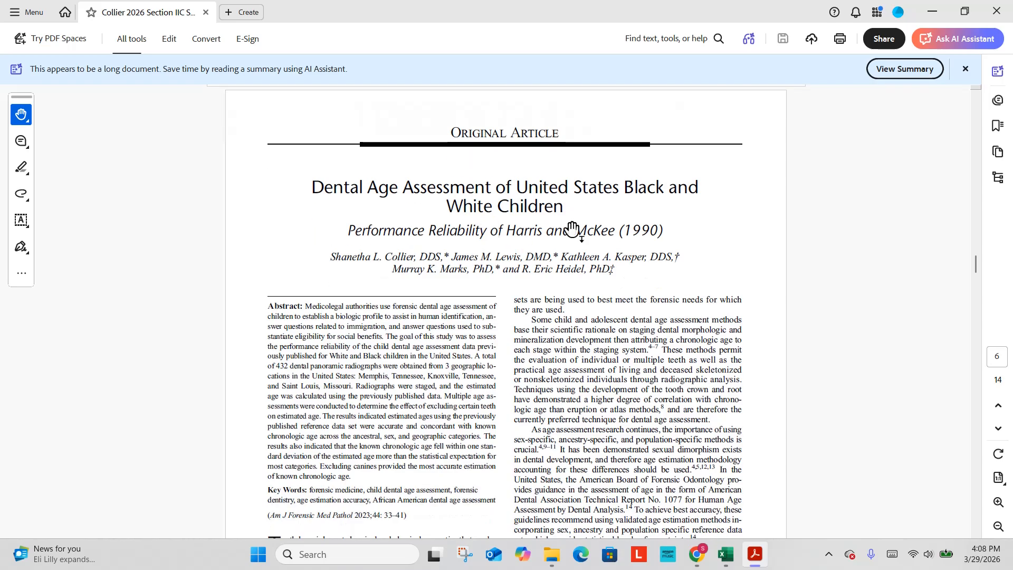
scroll(425, 256, down, 20)
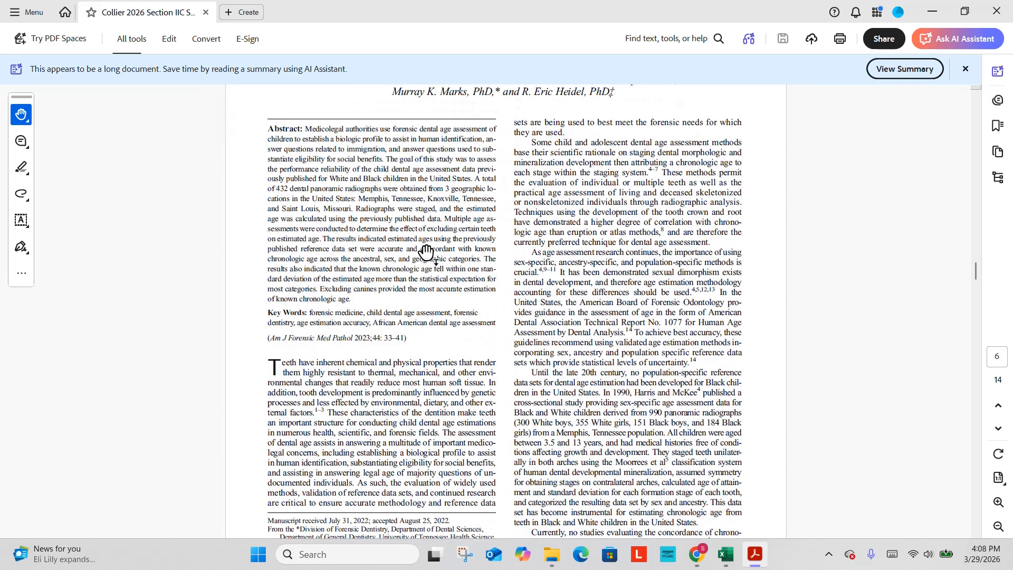
scroll(443, 322, down, 20)
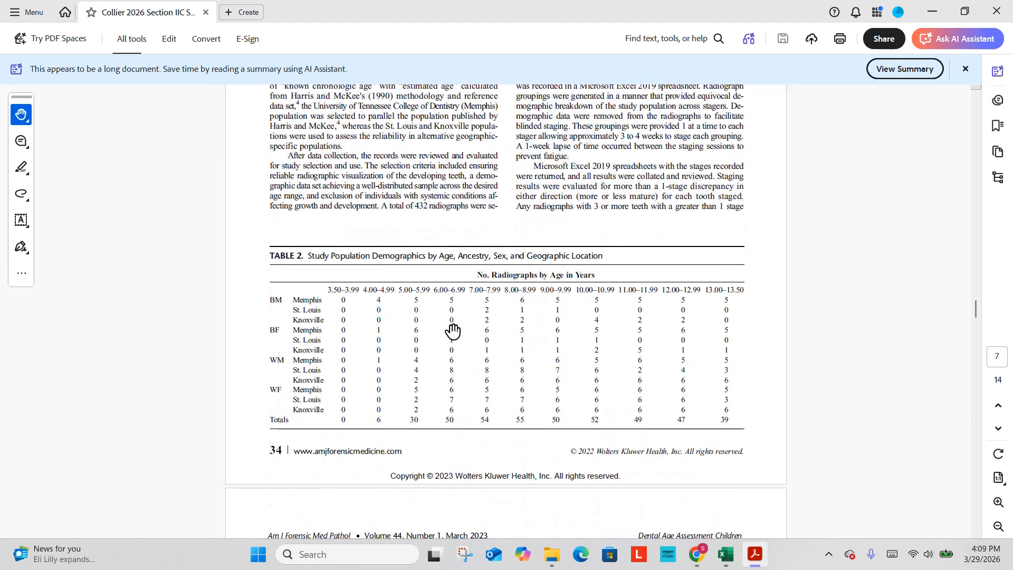
scroll(455, 332, down, 20)
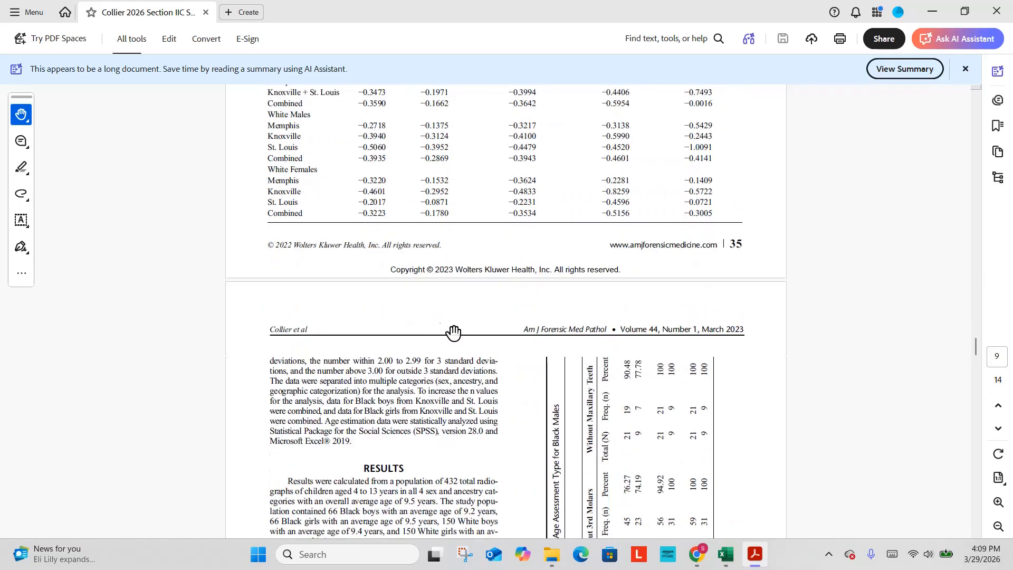
scroll(457, 335, down, 20)
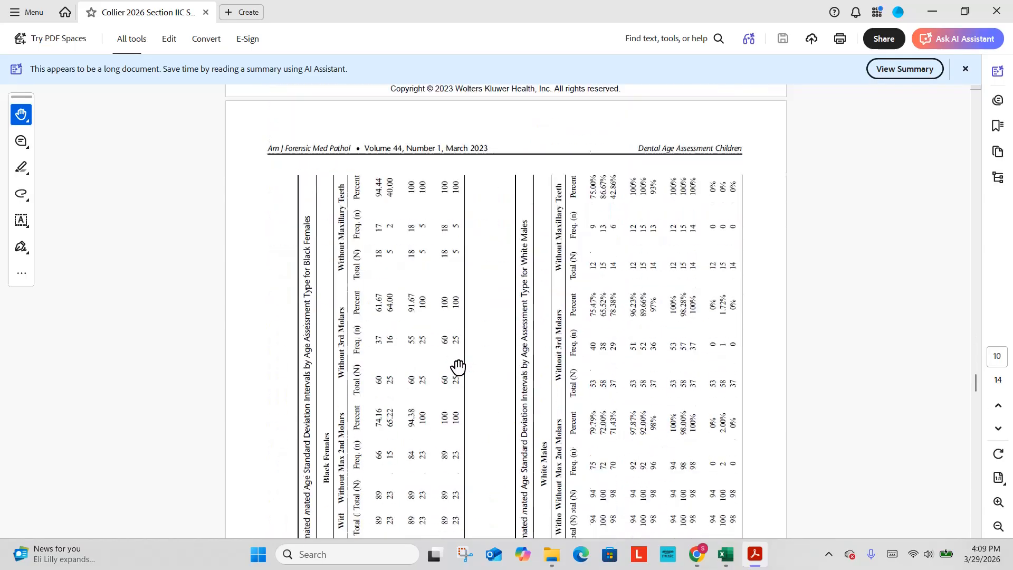
scroll(458, 369, down, 20)
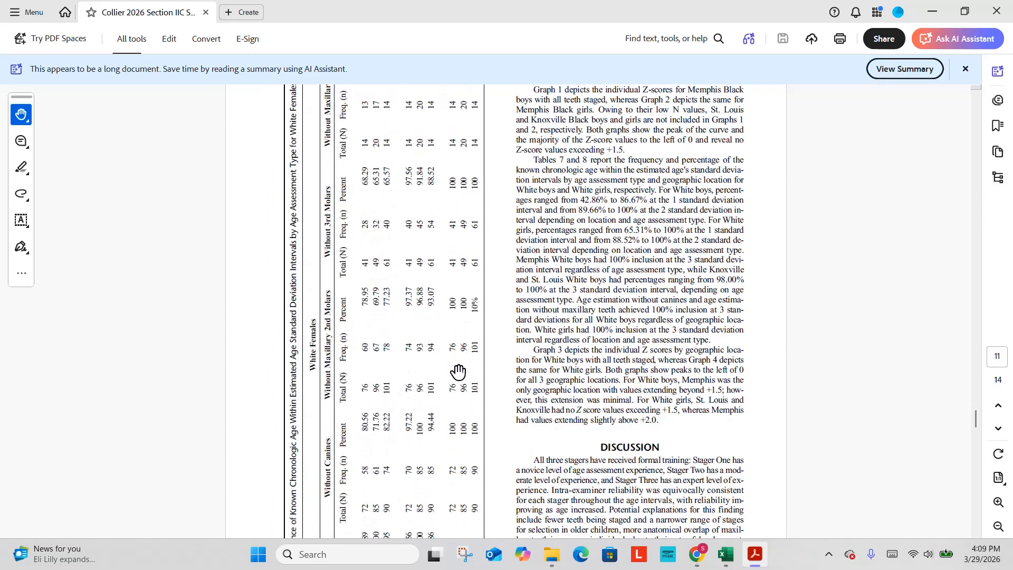
scroll(459, 373, down, 15)
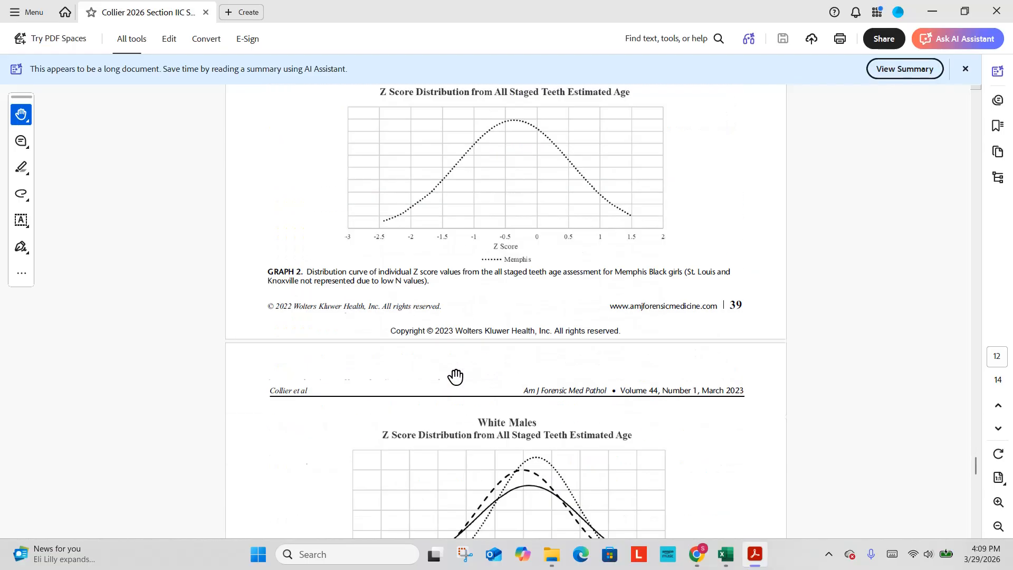
scroll(453, 380, down, 20)
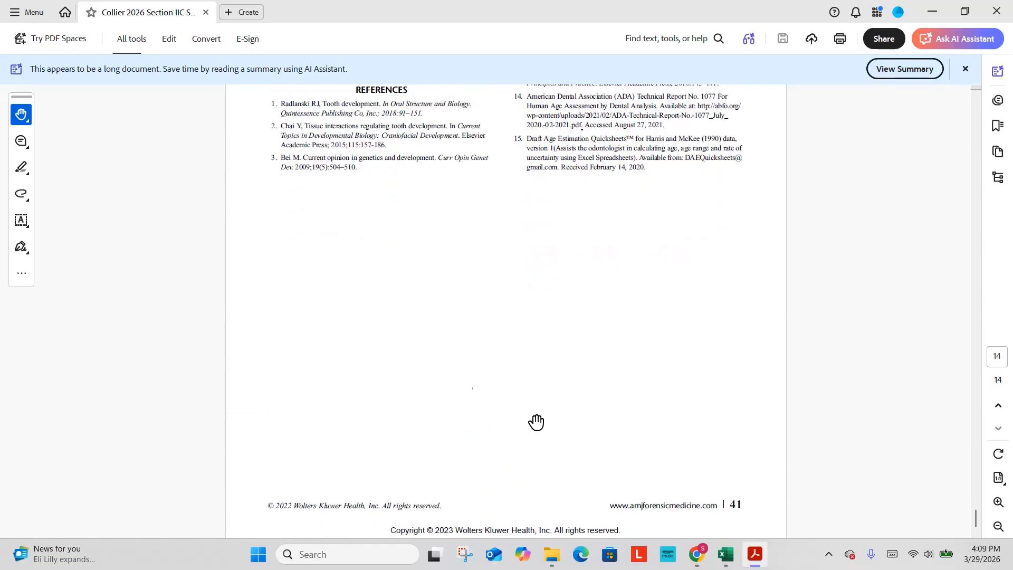
drag(977, 525, 961, 275)
Enter '6 through 14' as the first article's supporting pages in E52.
click(934, 10)
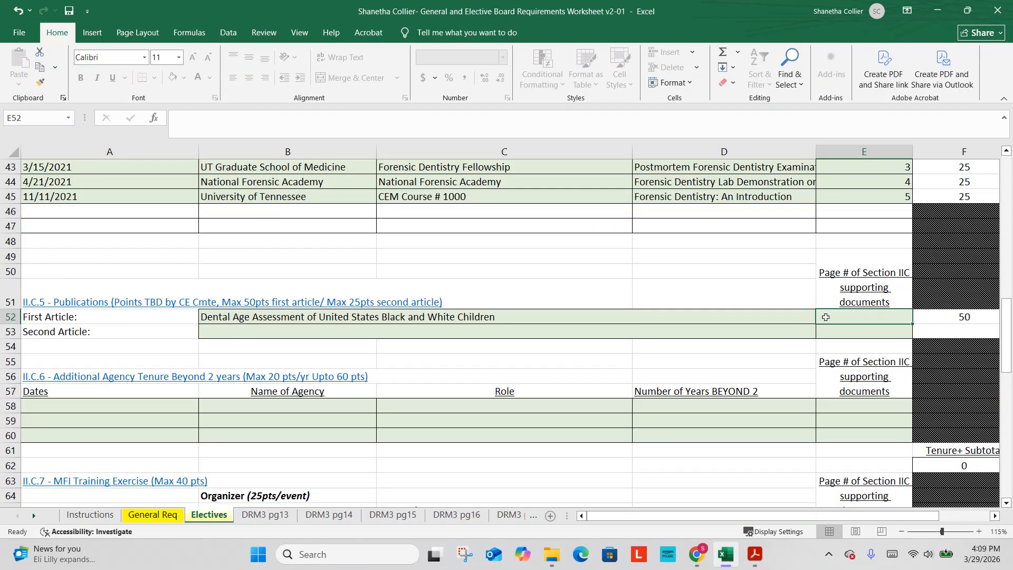
text(6 through )
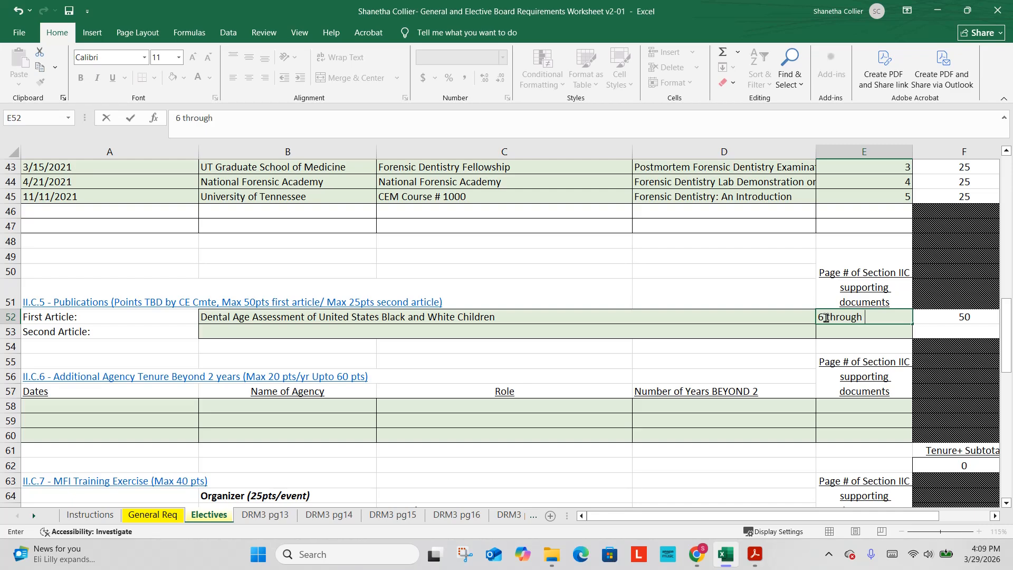
text(14)
key(Return)
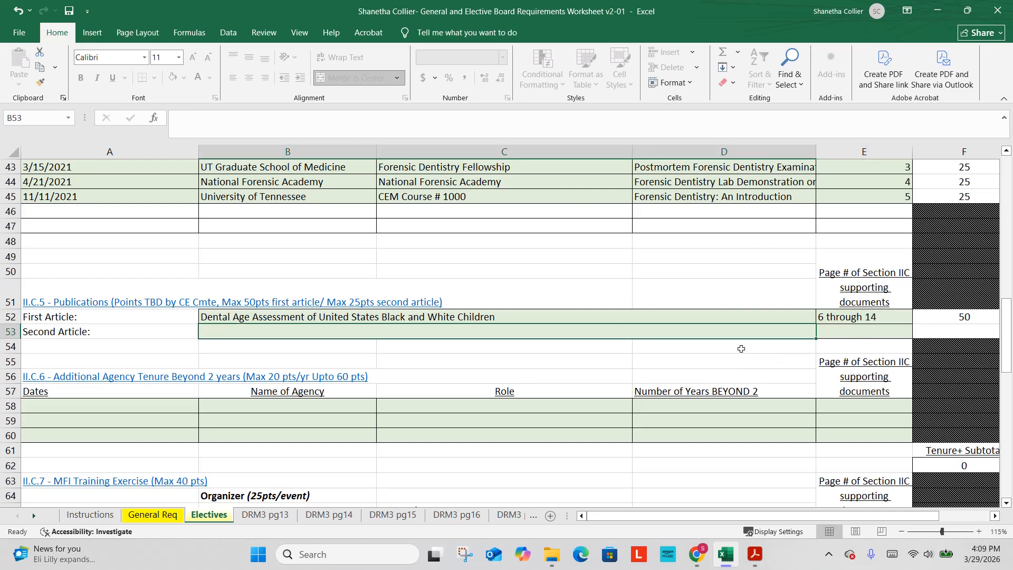
Mark the Section IIC electives documents as Completed 3/29/2026 on the General Req sheet.
click(155, 511)
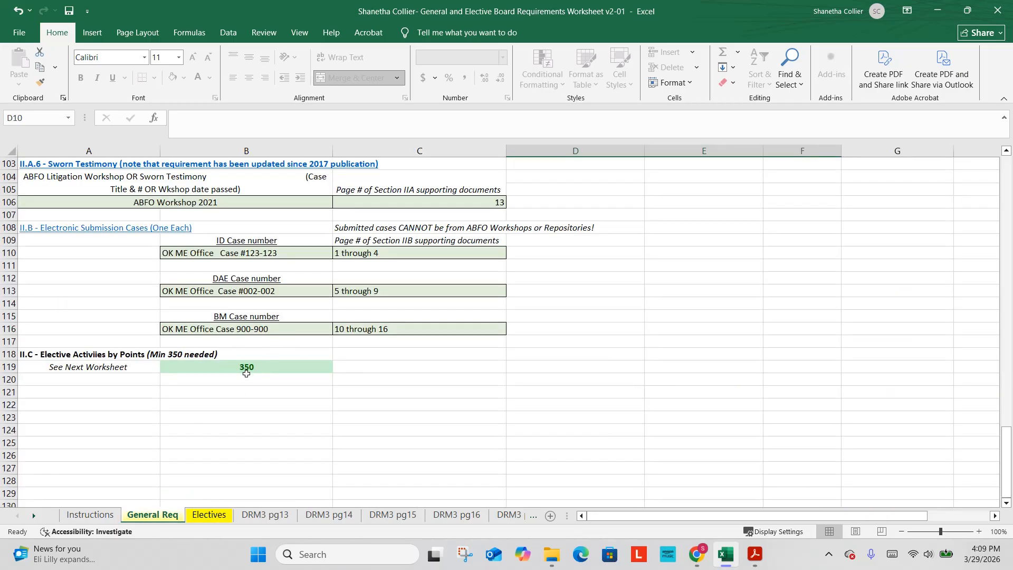
scroll(250, 374, up, 20)
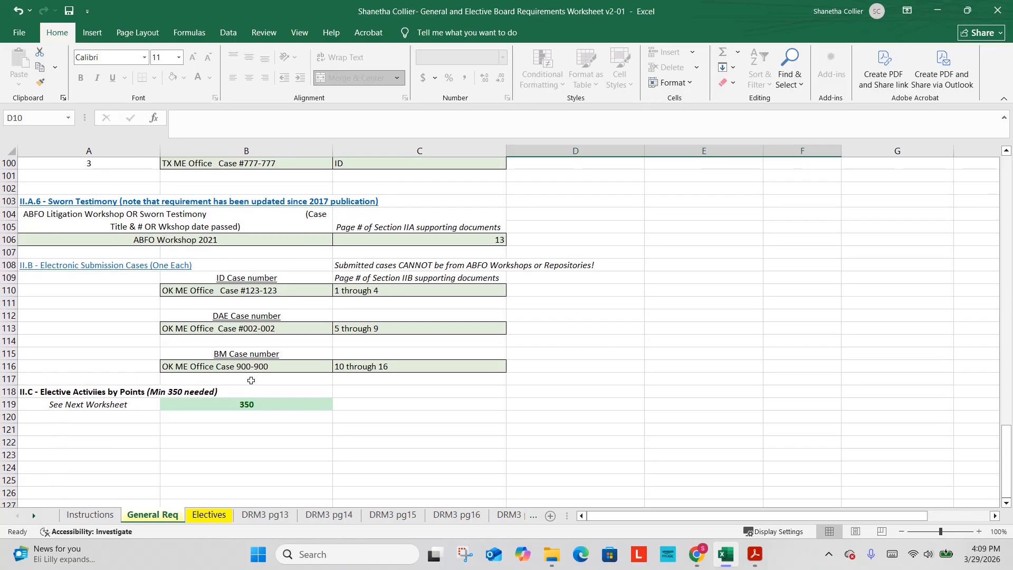
scroll(252, 381, up, 10)
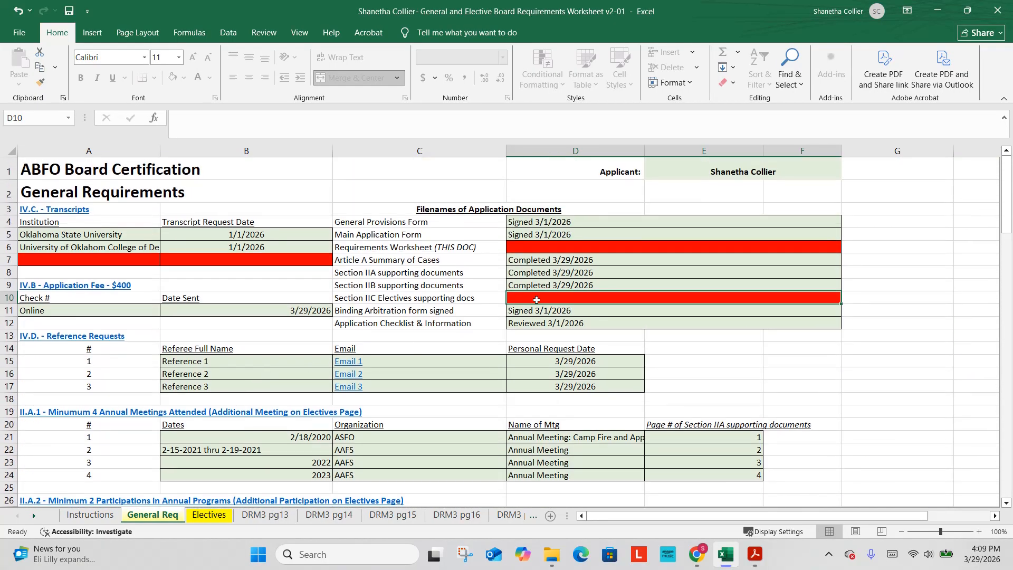
text(Completed )
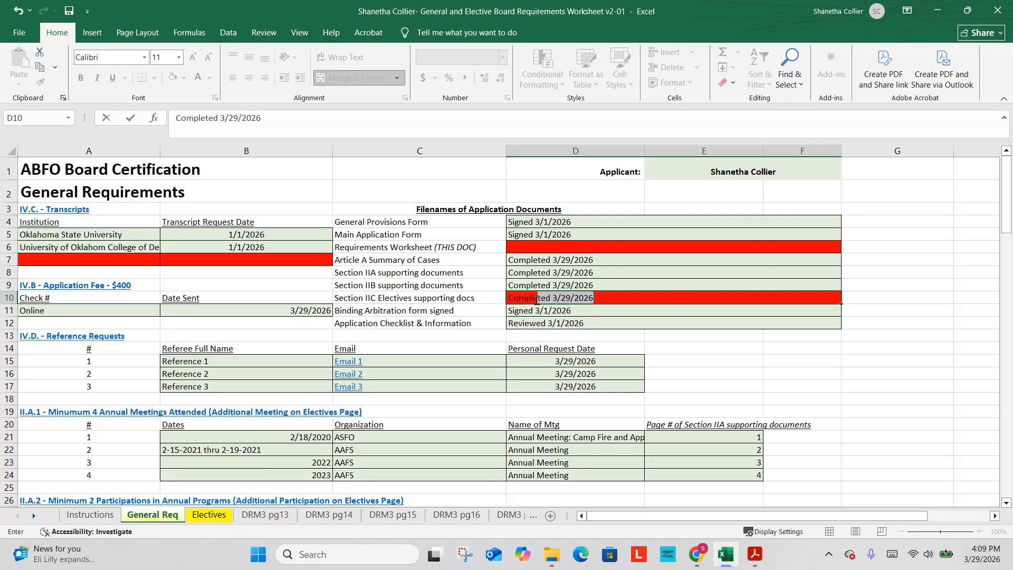
text(3/28/)
key(BackSpace)
key(BackSpace)
text(9/2026)
key(Return)
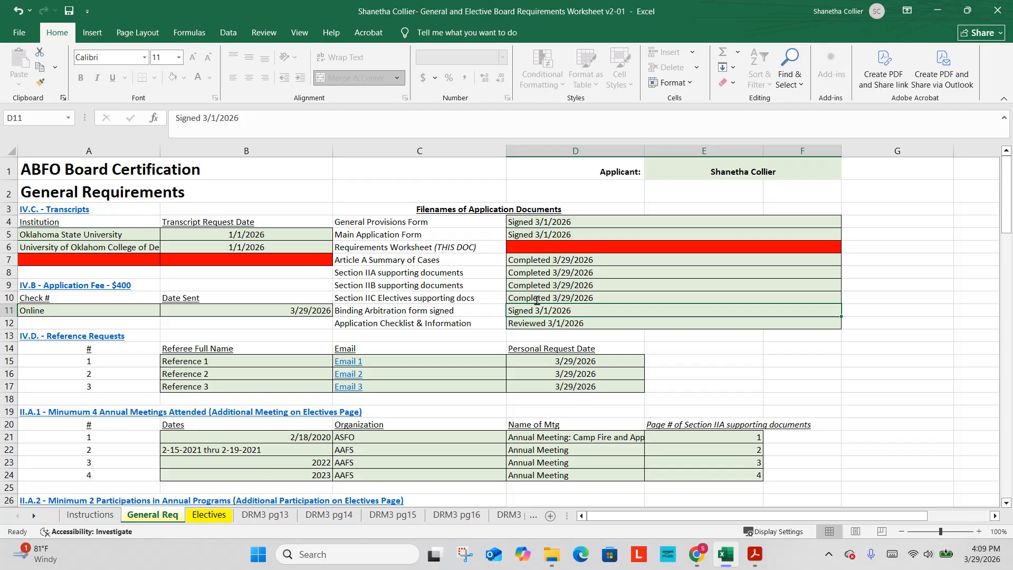
Mark the Requirements Worksheet status cell as Completed 3/29/2026.
click(534, 249)
text(Complete)
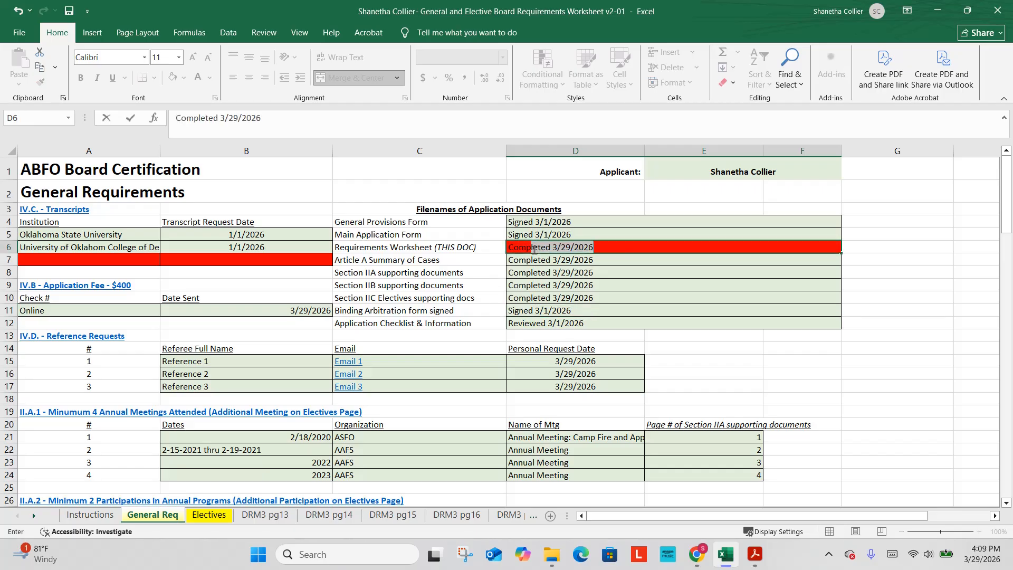
text(d 3.2)
text(/292/)
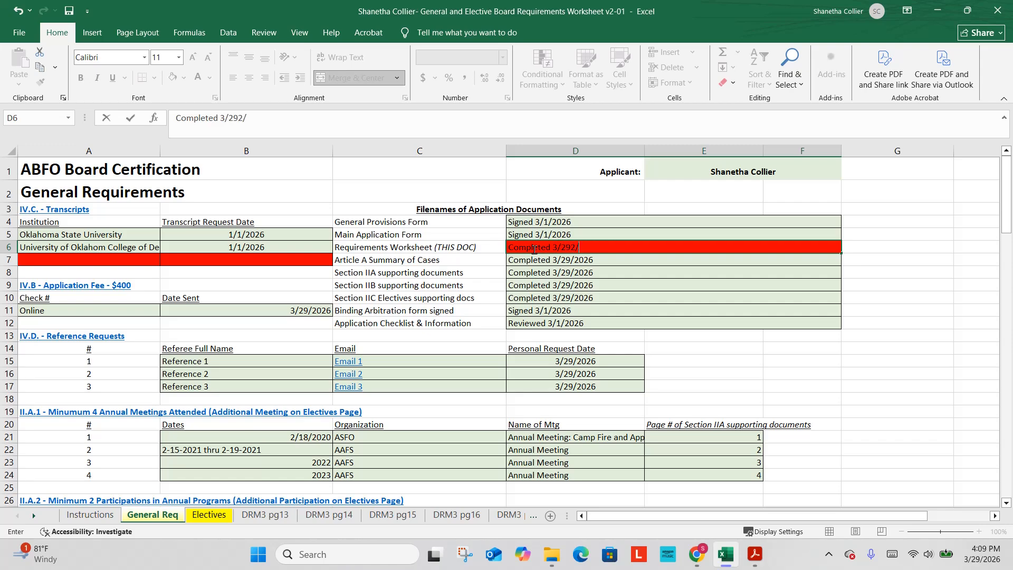
key(BackSpace)
key(BackSpace)
text(/292)
key(BackSpace)
key(BackSpace)
text(026)
key(Return)
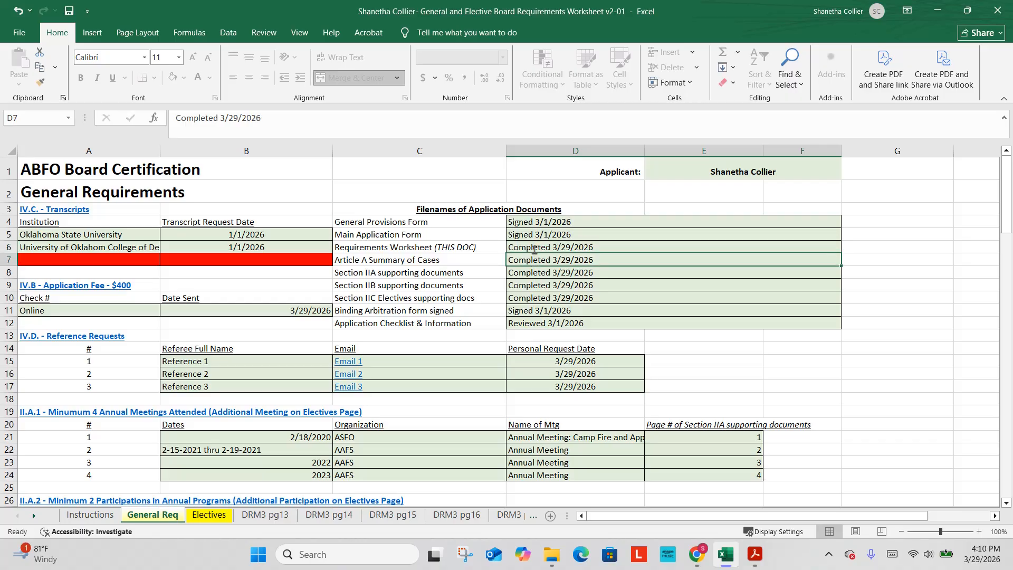
Scroll the General Req sheet to review all document statuses and the 3/29/2026 reference requests.
scroll(527, 254, down, 13)
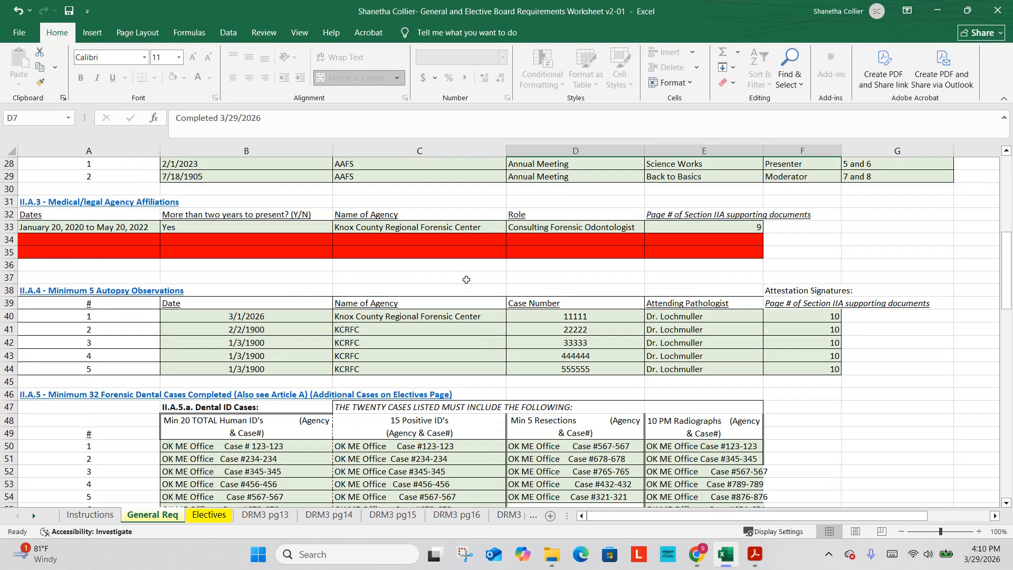
scroll(466, 280, down, 16)
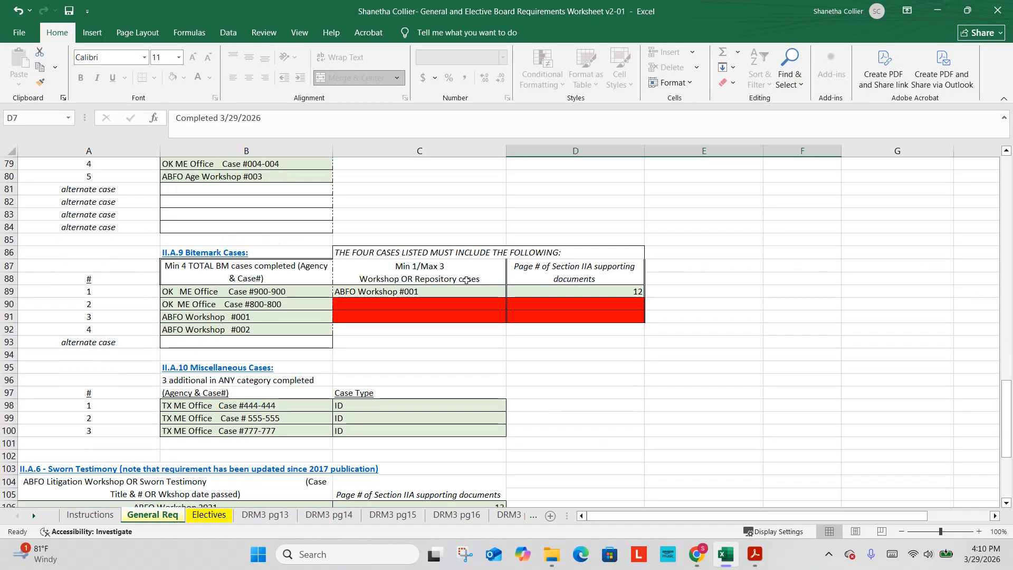
scroll(467, 282, down, 3)
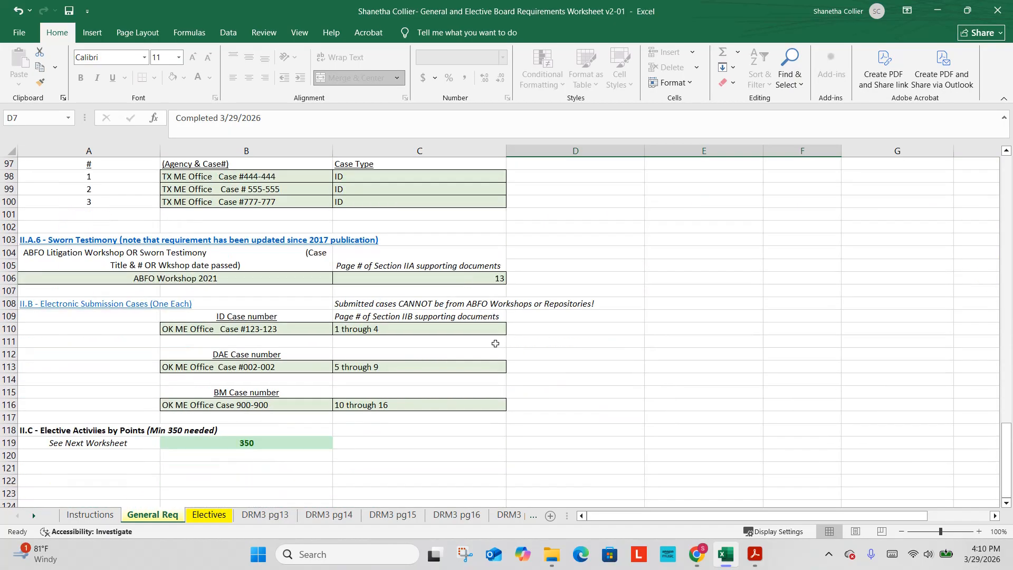
scroll(631, 493, up, 20)
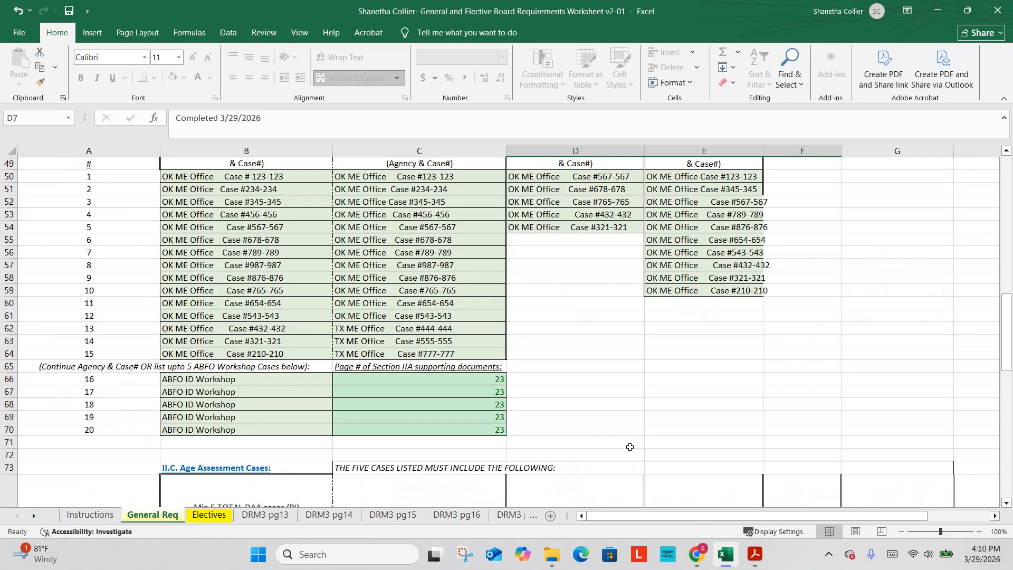
scroll(629, 447, up, 11)
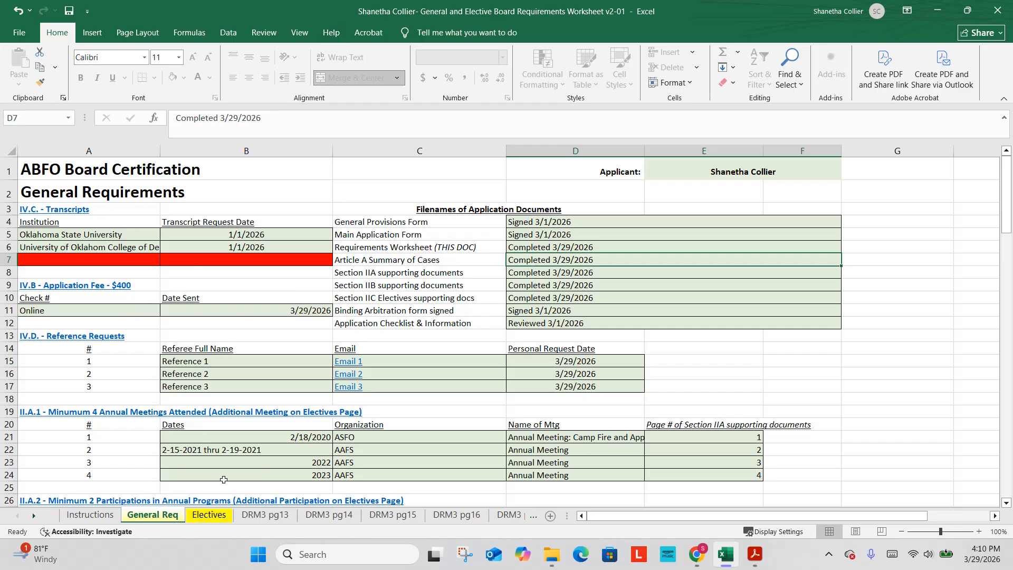
On the Electives sheet, review sections II.C.5 to II.C.7, including the blank MFI Training Exercise tables with a 0 subtotal.
click(209, 515)
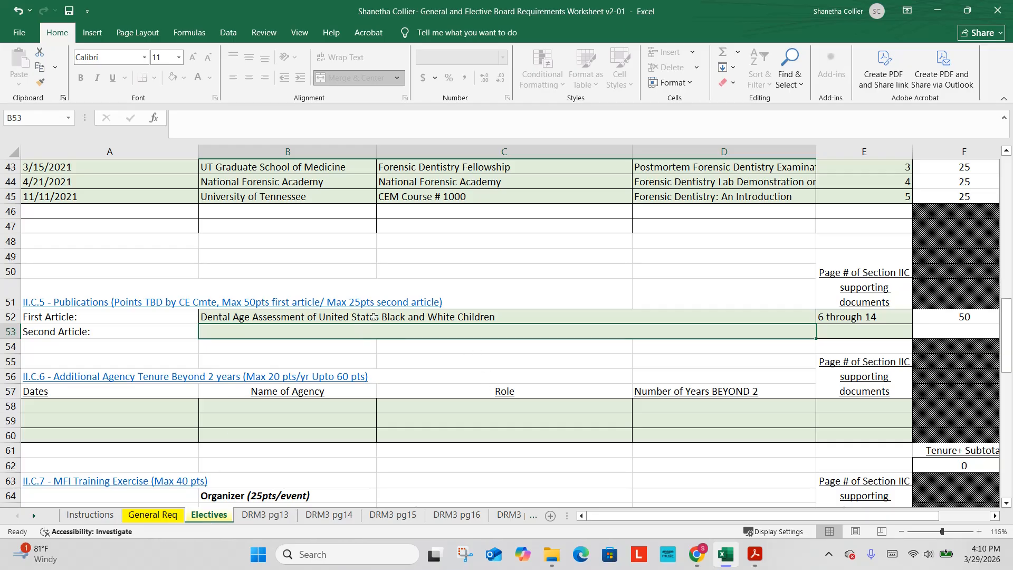
scroll(259, 267, down, 3)
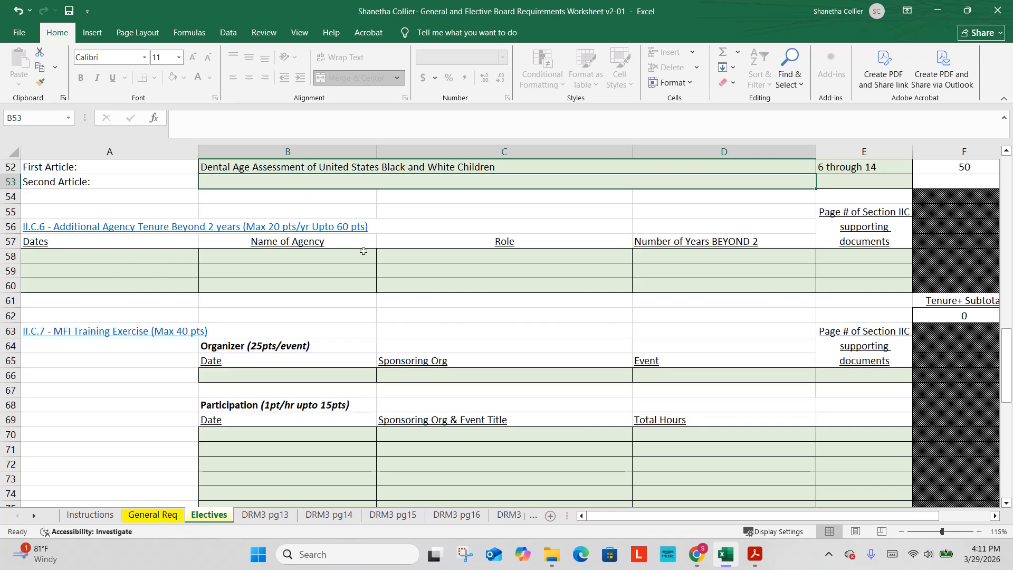
scroll(339, 291, down, 3)
scroll(181, 222, up, 1)
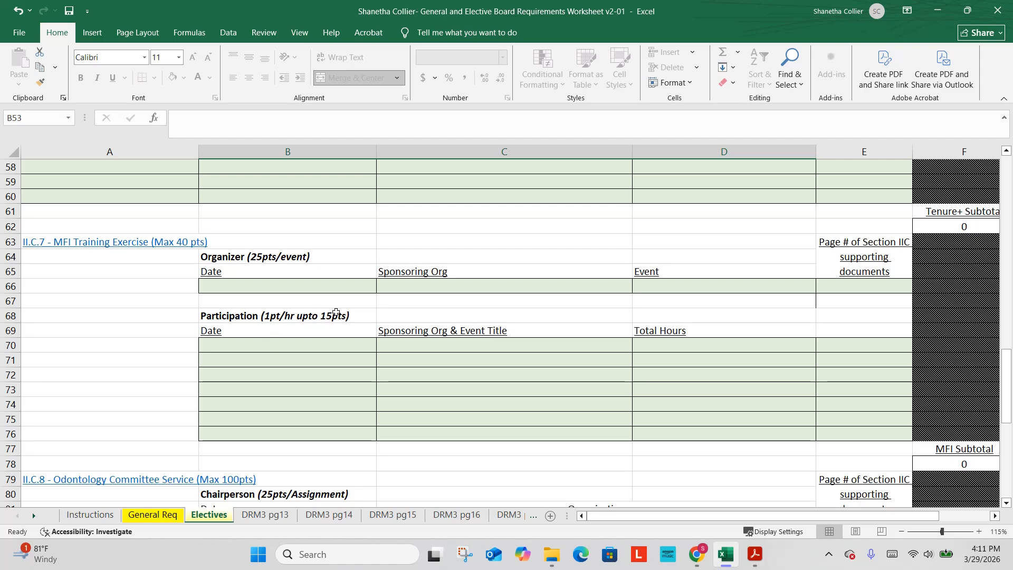
scroll(801, 329, up, 1)
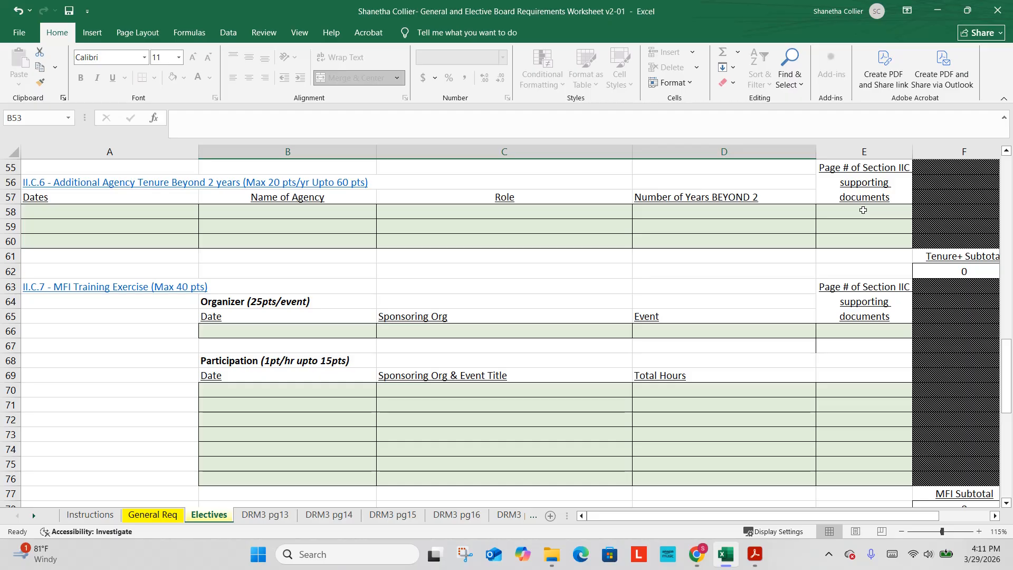
scroll(863, 210, down, 2)
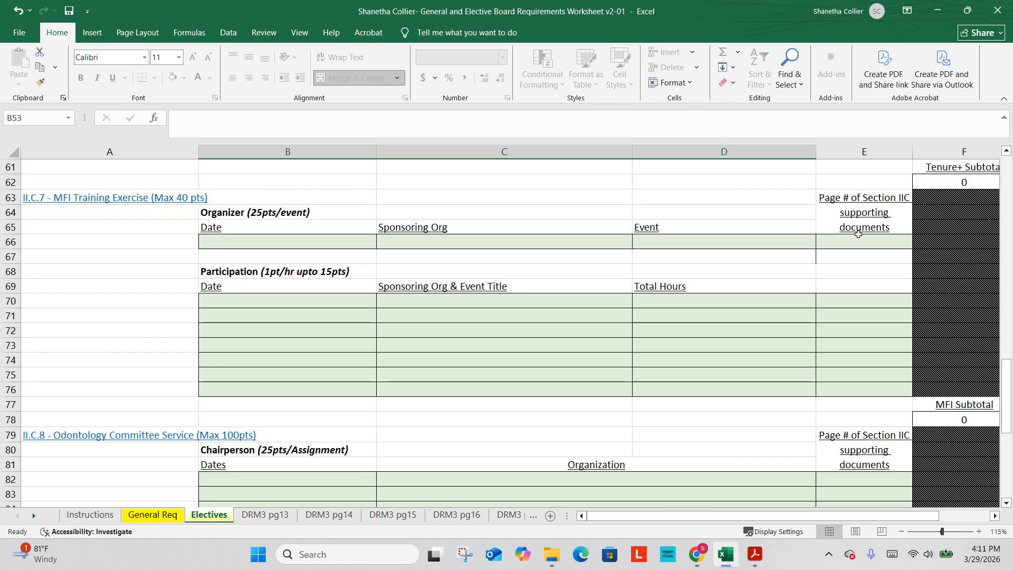
scroll(533, 246, up, 1)
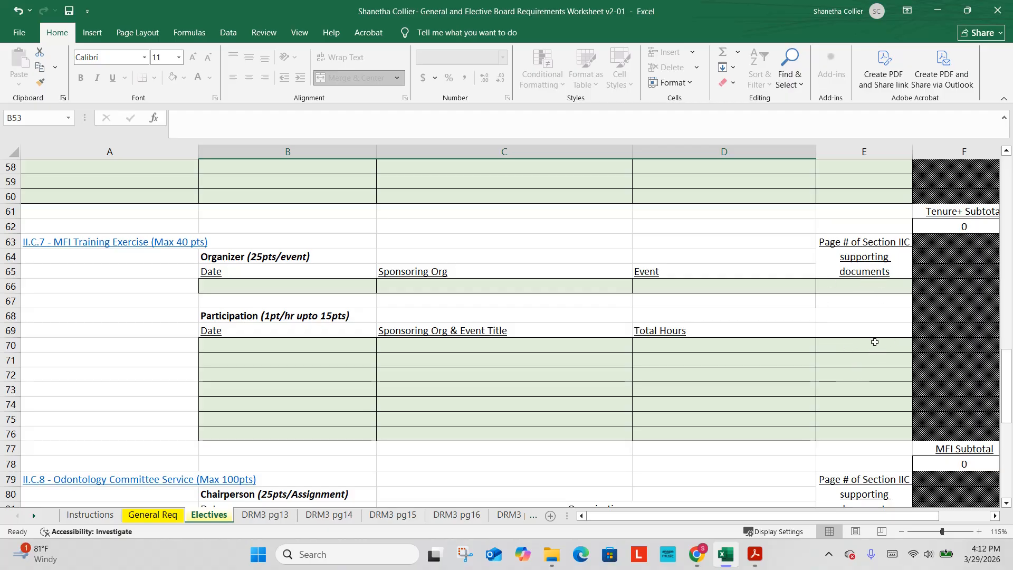
scroll(851, 387, down, 1)
scroll(852, 388, down, 5)
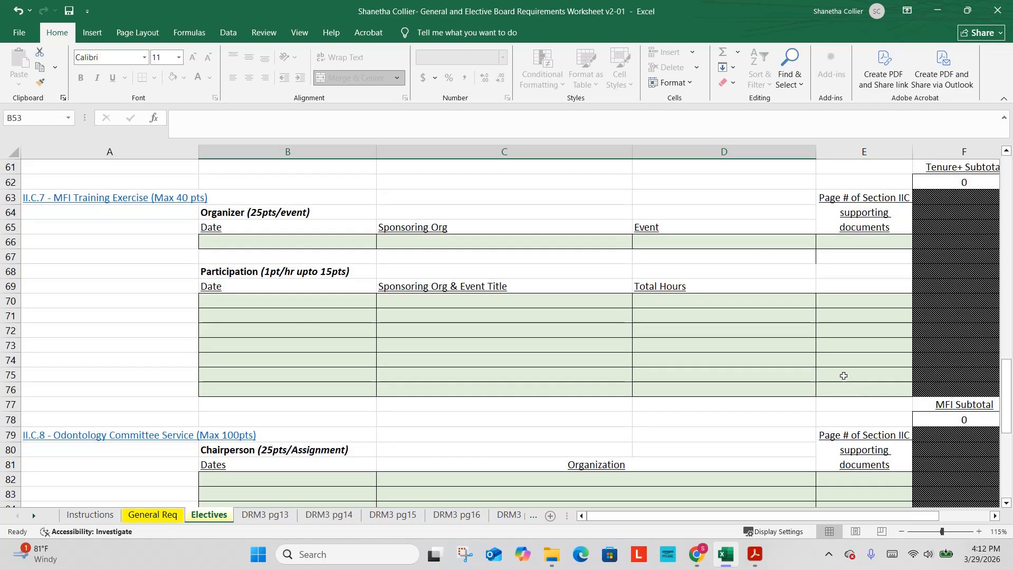
scroll(780, 352, down, 1)
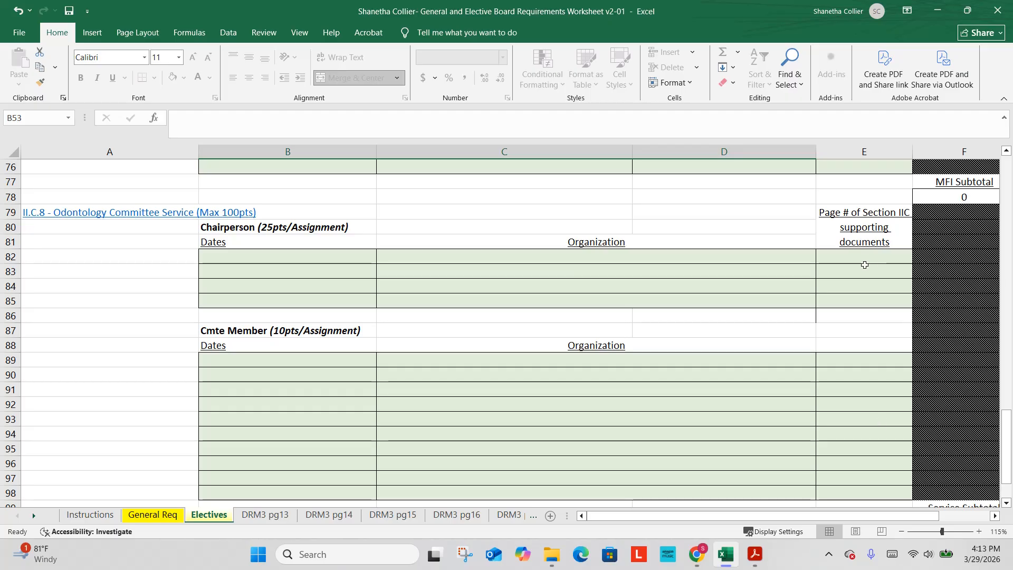
scroll(864, 265, down, 1)
scroll(864, 271, down, 1)
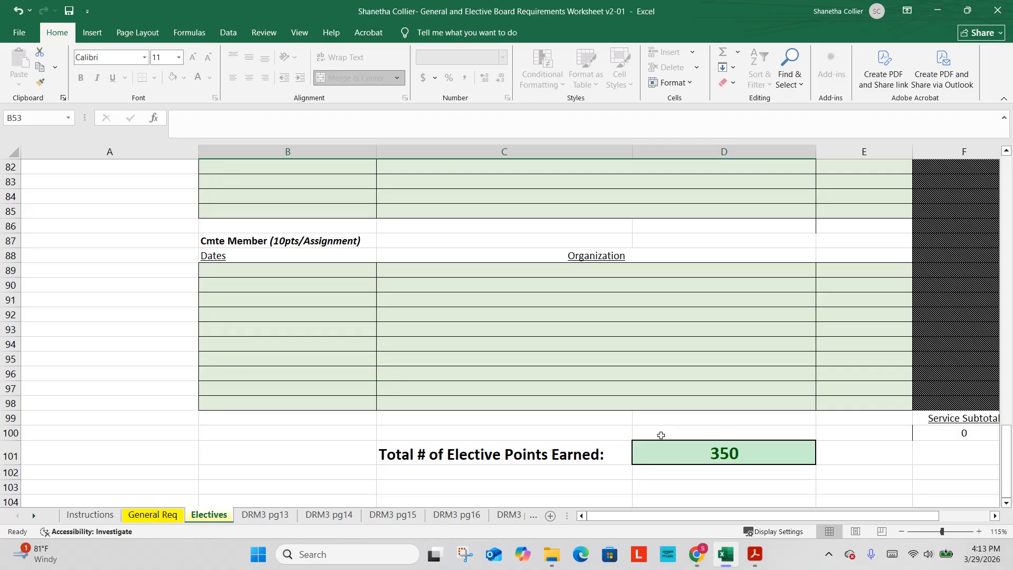
scroll(661, 435, up, 2)
scroll(661, 435, down, 2)
scroll(746, 373, up, 4)
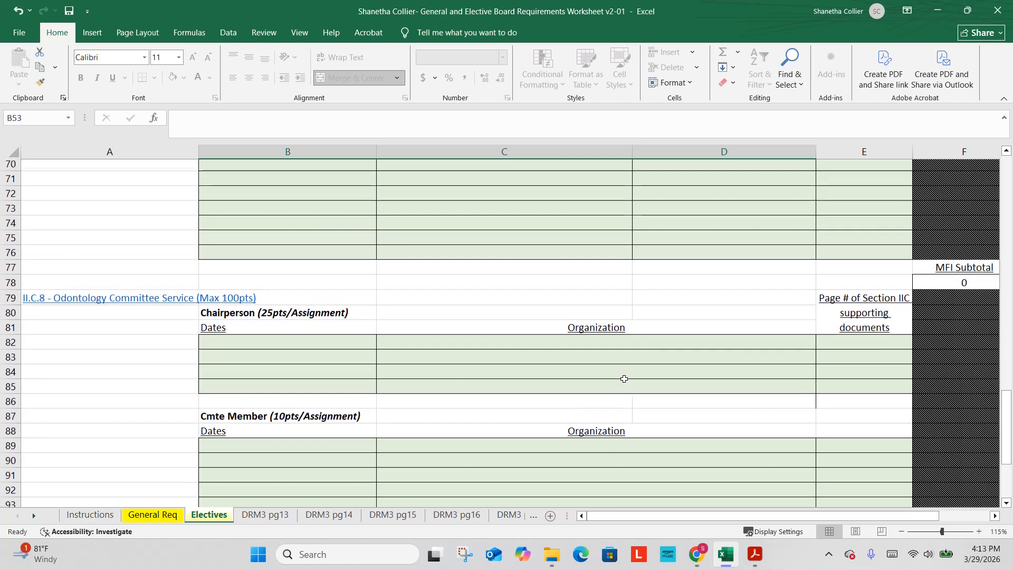
scroll(625, 379, up, 2)
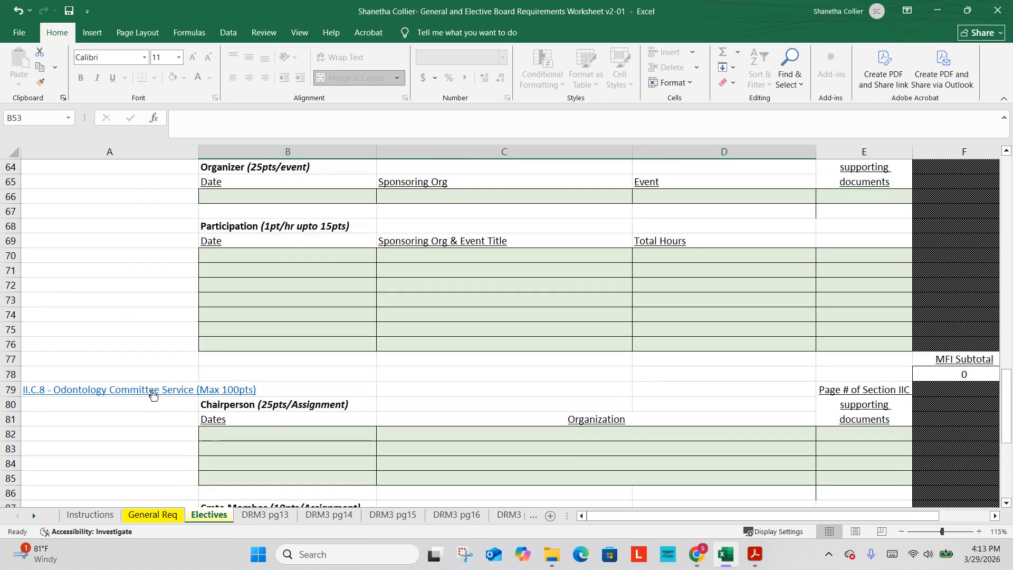
scroll(153, 401, up, 7)
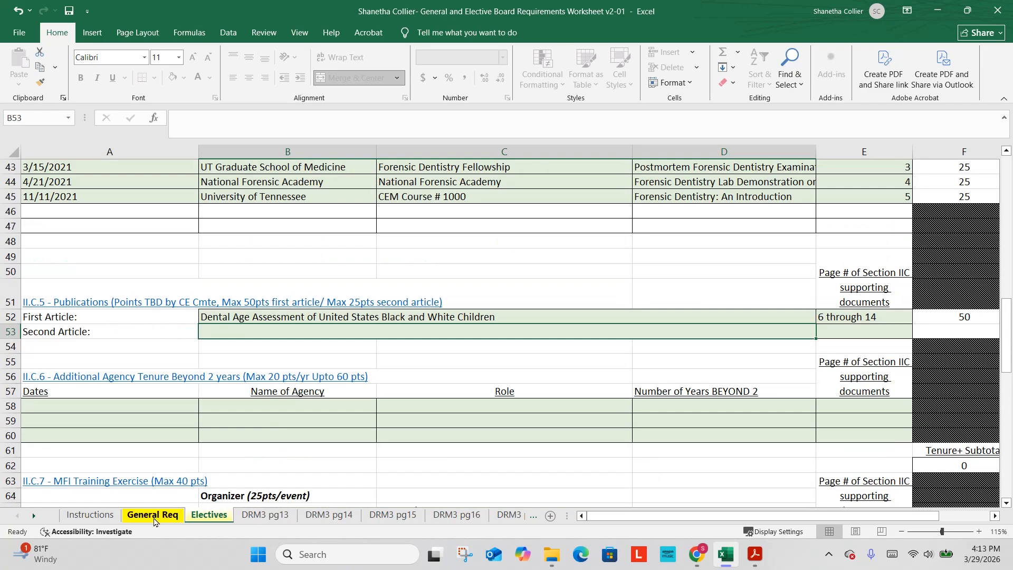
Look through the DRM3 pg13 and pg14 reference pages.
click(154, 516)
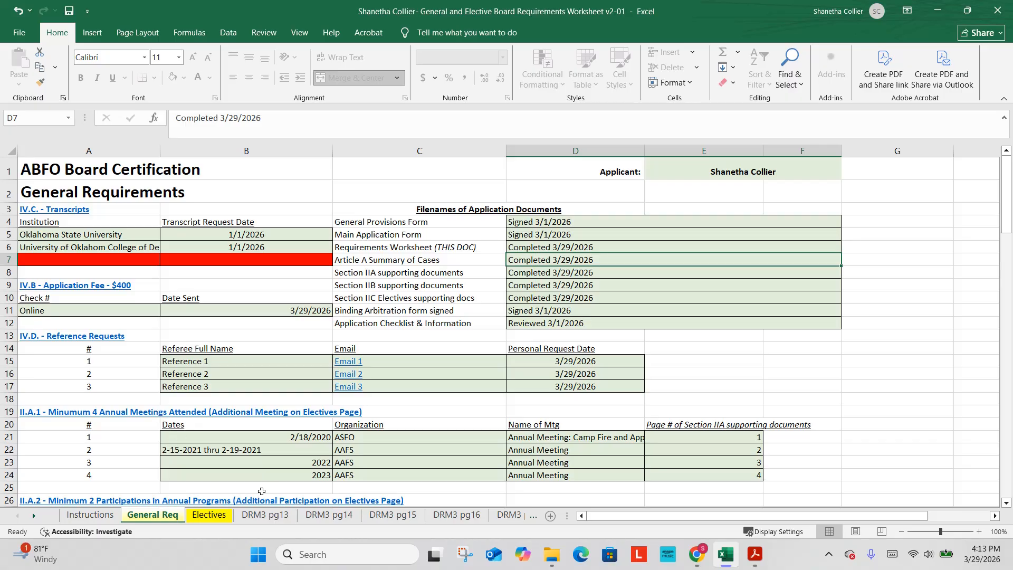
click(265, 515)
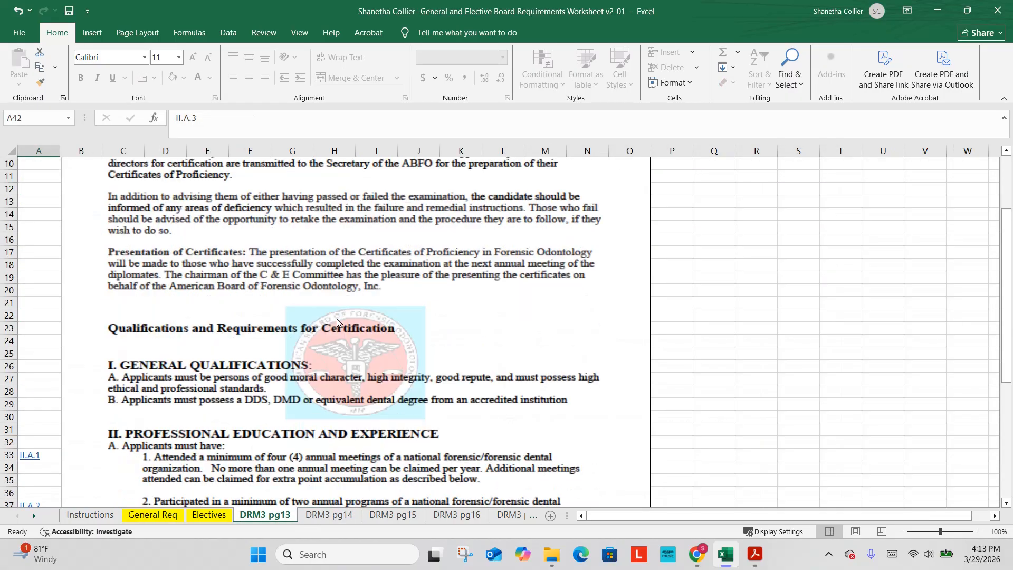
scroll(337, 322, down, 5)
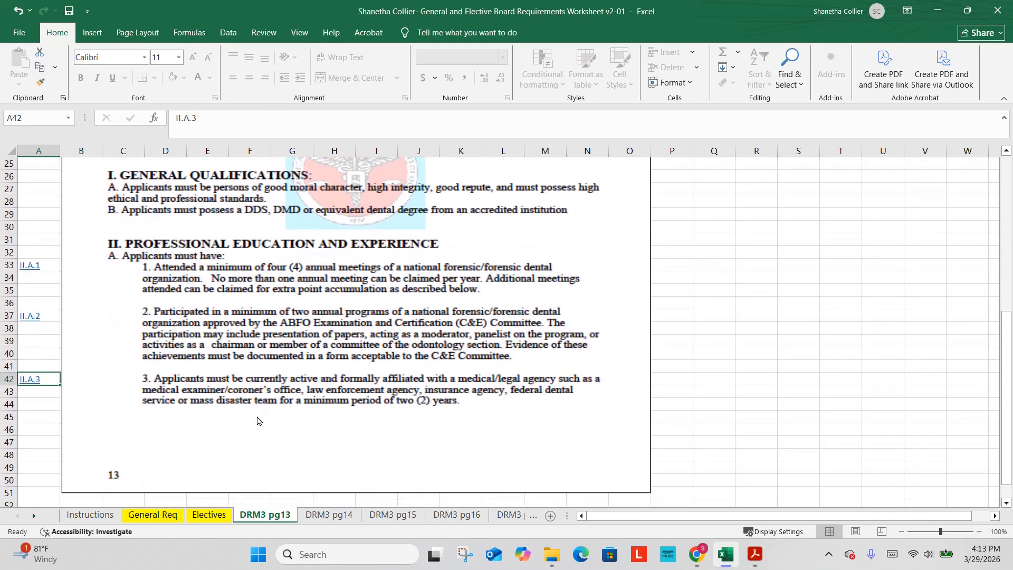
scroll(257, 420, down, 1)
click(339, 517)
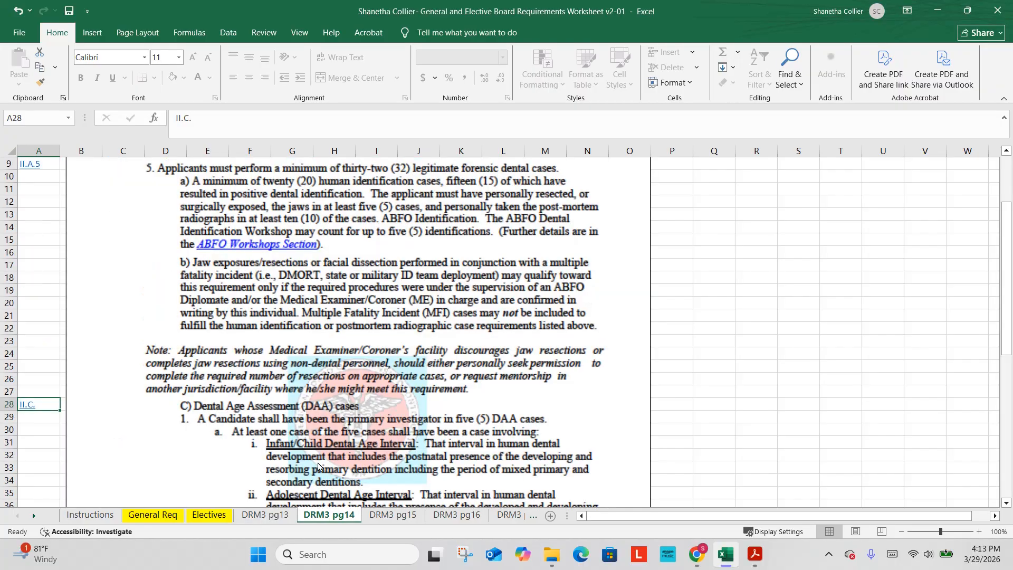
scroll(307, 247, up, 3)
scroll(307, 247, down, 7)
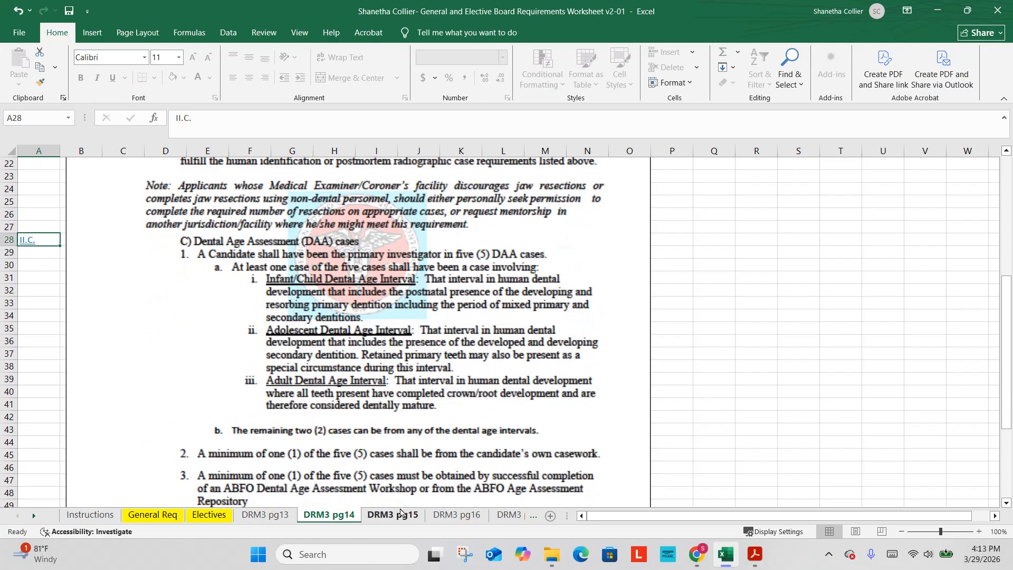
Scroll through the DRM3 pg15 bitemark-case reference page, then return to General Req.
click(402, 510)
scroll(427, 413, up, 5)
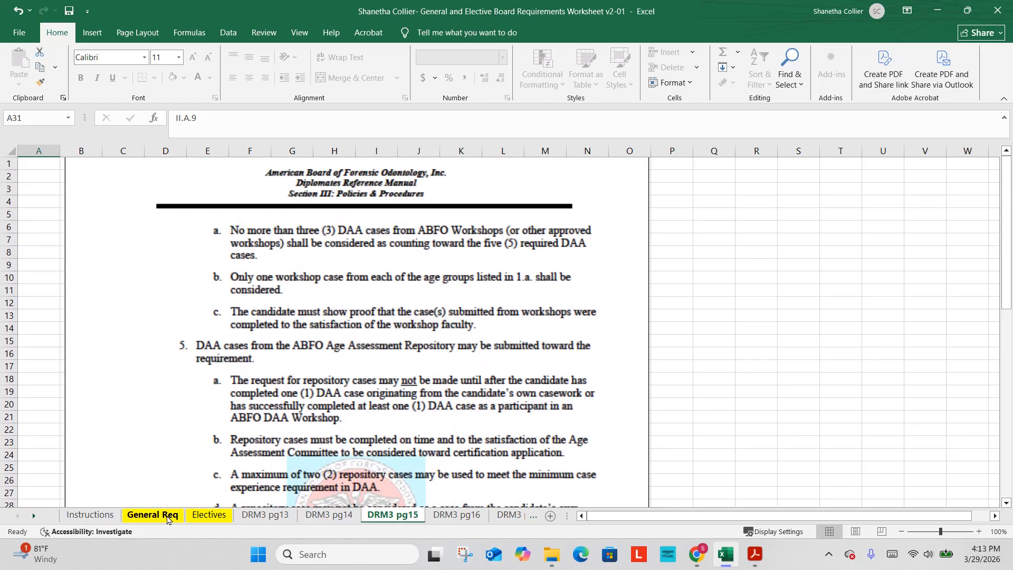
scroll(337, 386, down, 4)
scroll(337, 386, down, 2)
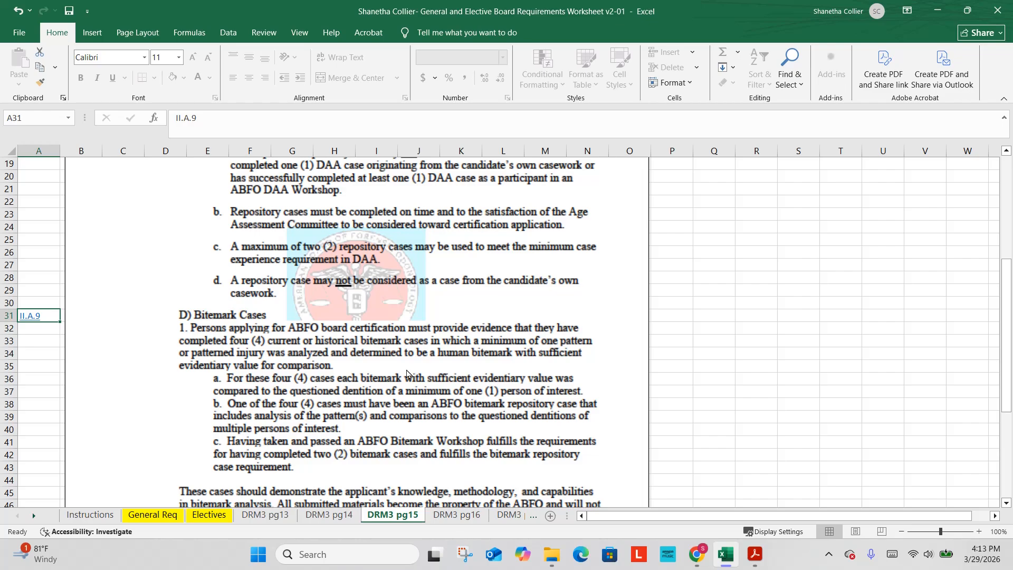
scroll(412, 366, down, 1)
scroll(412, 365, down, 4)
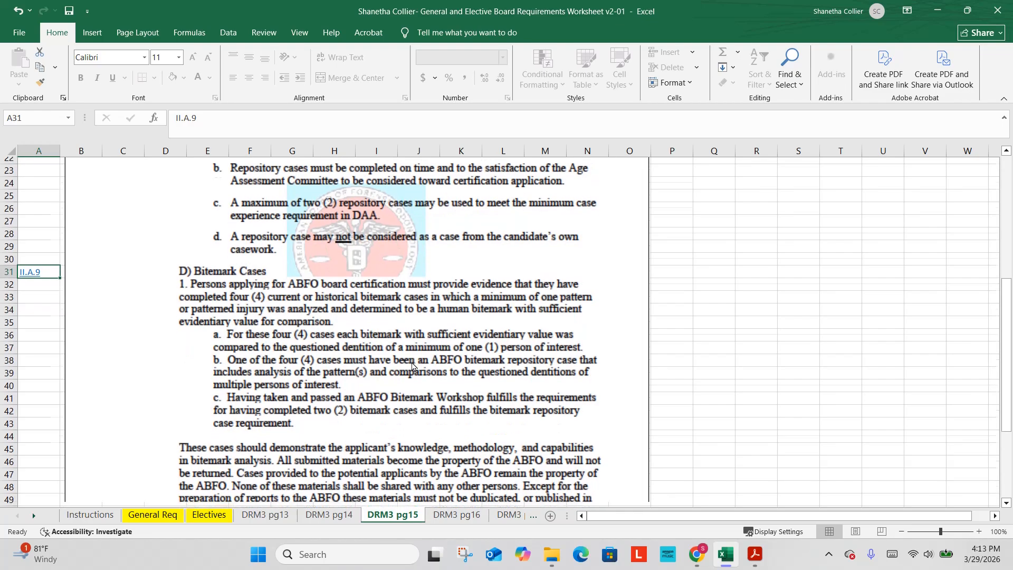
scroll(393, 383, up, 11)
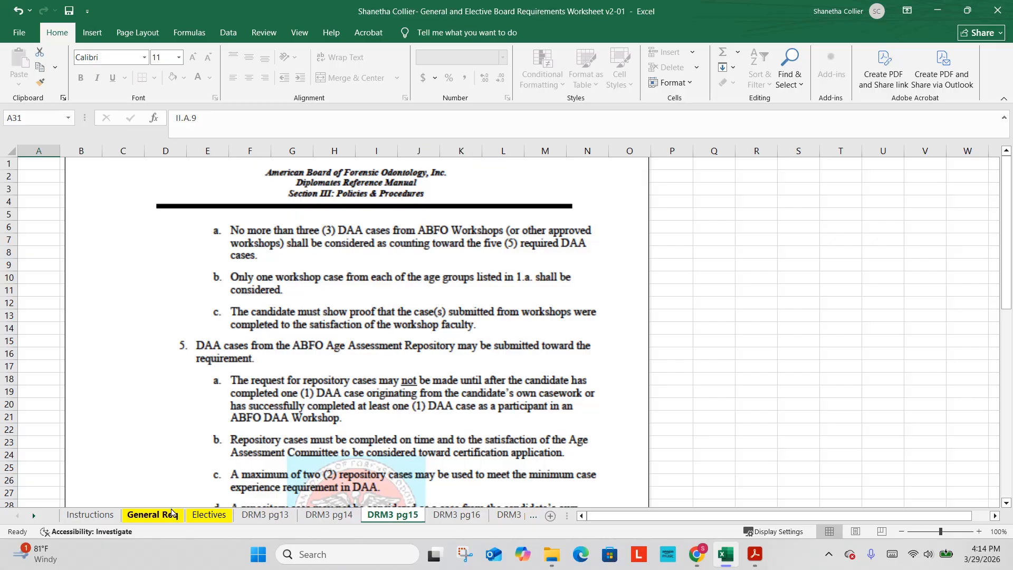
click(154, 515)
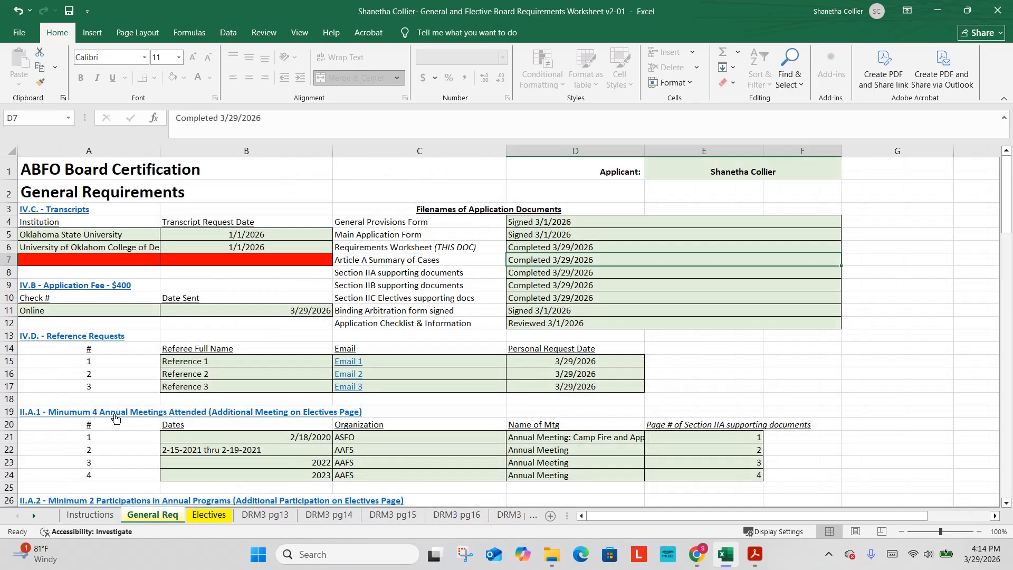
Follow the II.A.3 section link on General Req to its policy page.
scroll(111, 419, down, 3)
scroll(117, 420, down, 1)
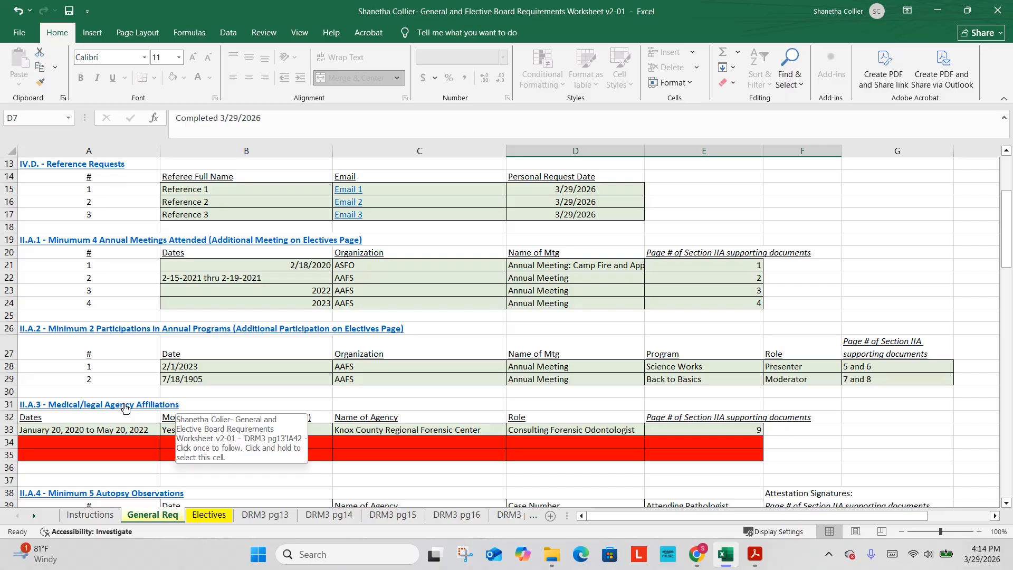
click(123, 410)
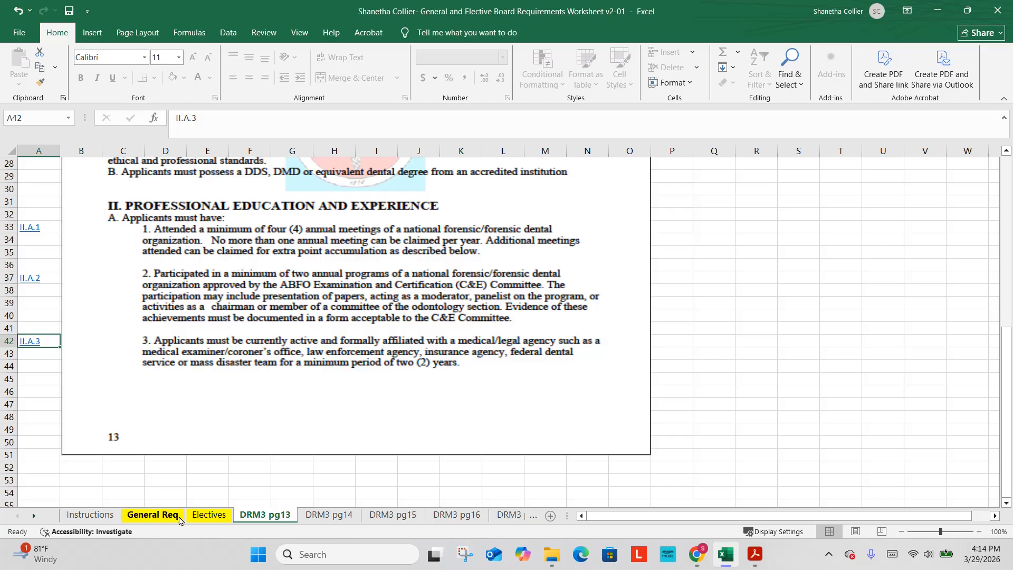
Follow the II.C.4 link on the Electives sheet to its policy text, then return to General Req.
click(209, 515)
scroll(156, 332, up, 4)
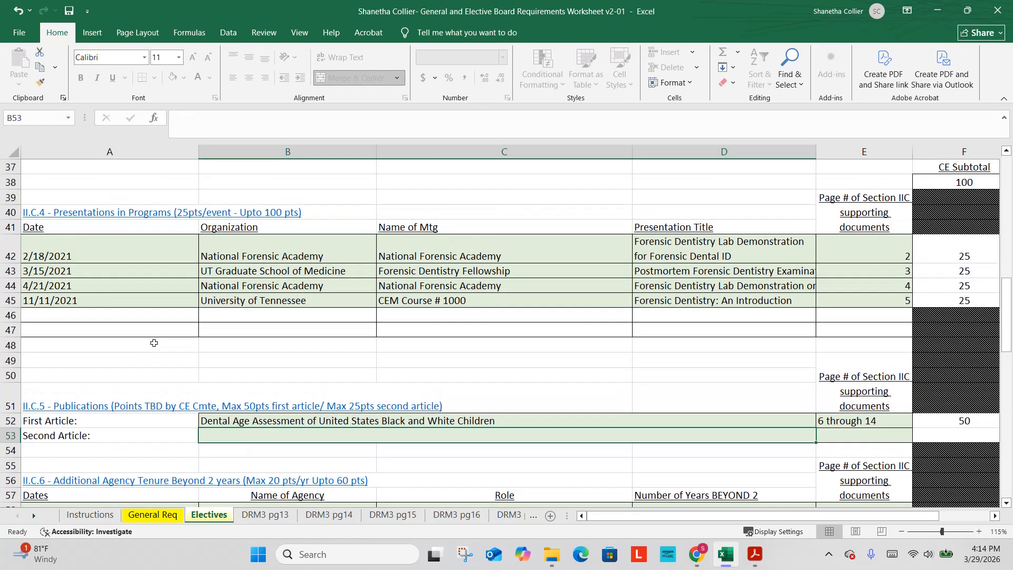
click(159, 305)
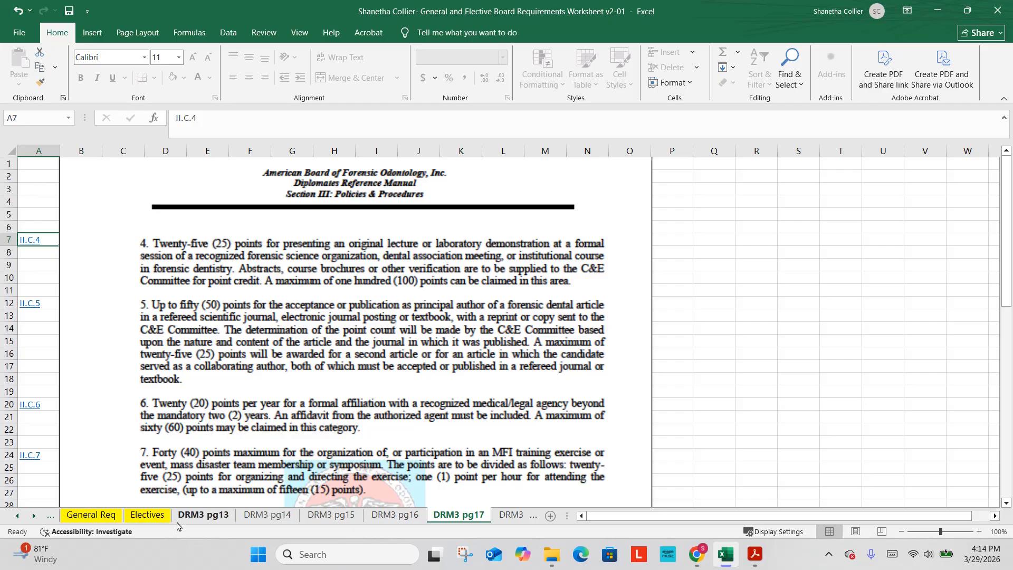
click(116, 518)
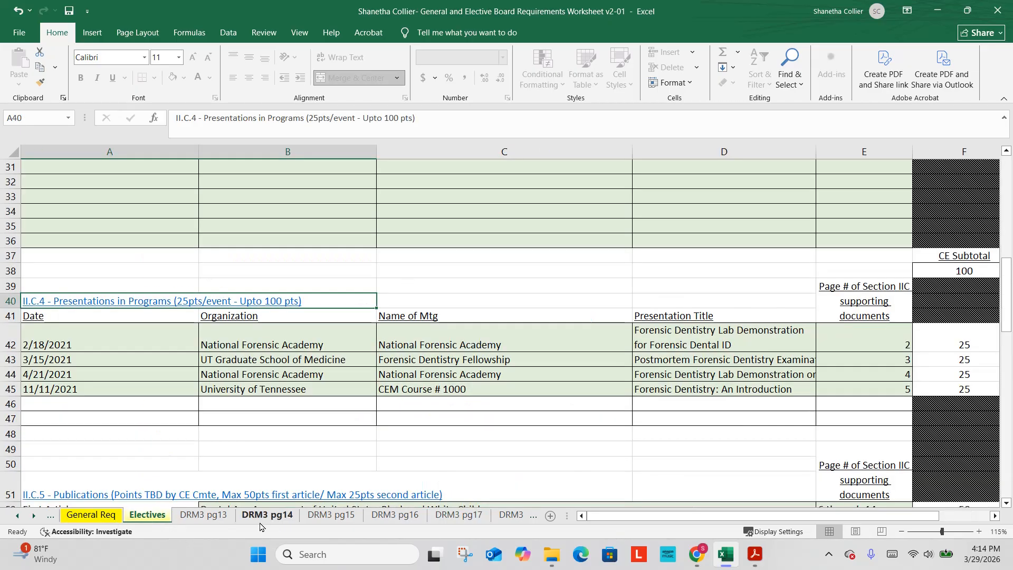
click(104, 516)
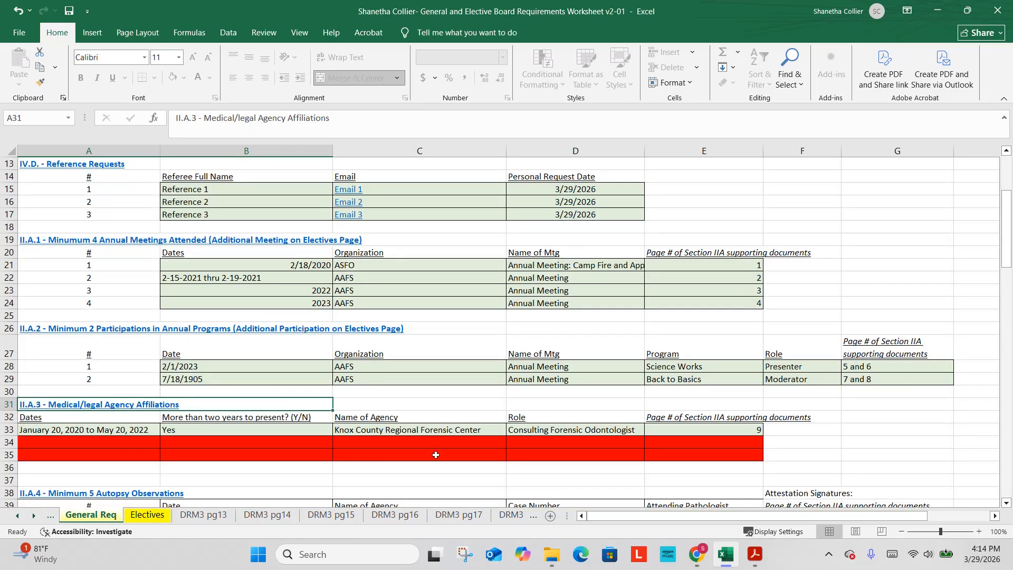
scroll(427, 338, up, 4)
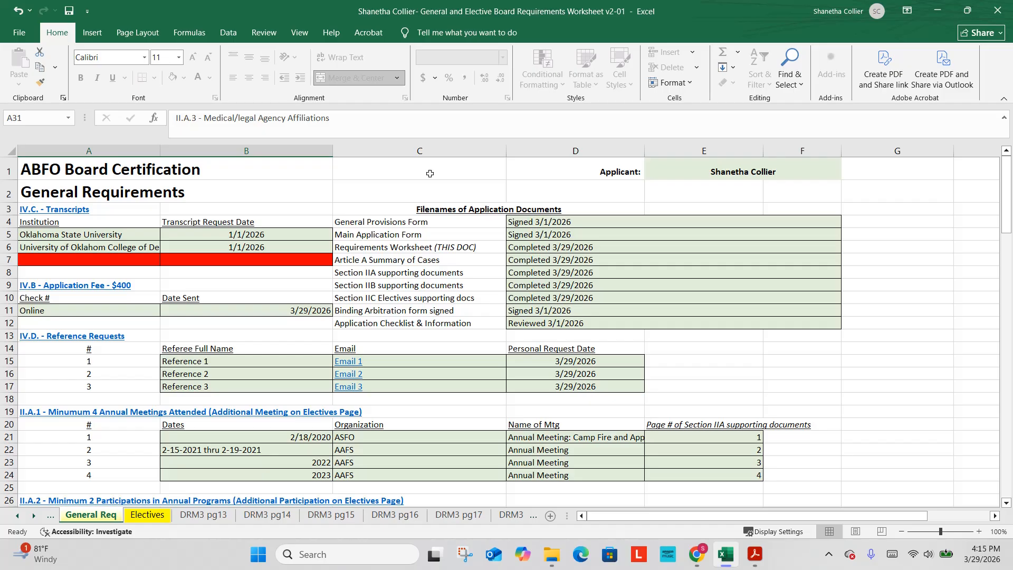
scroll(406, 169, down, 2)
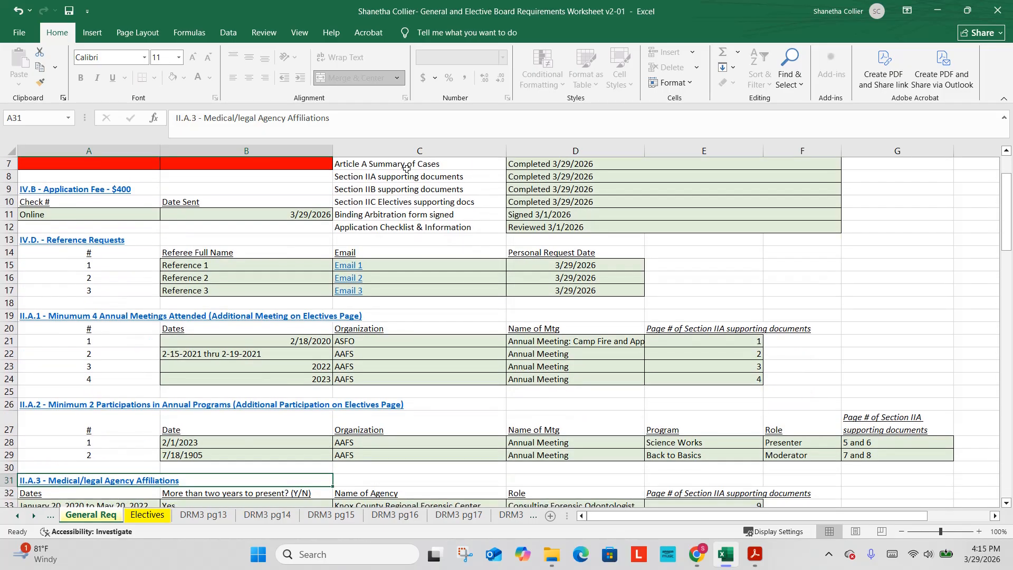
scroll(406, 169, down, 2)
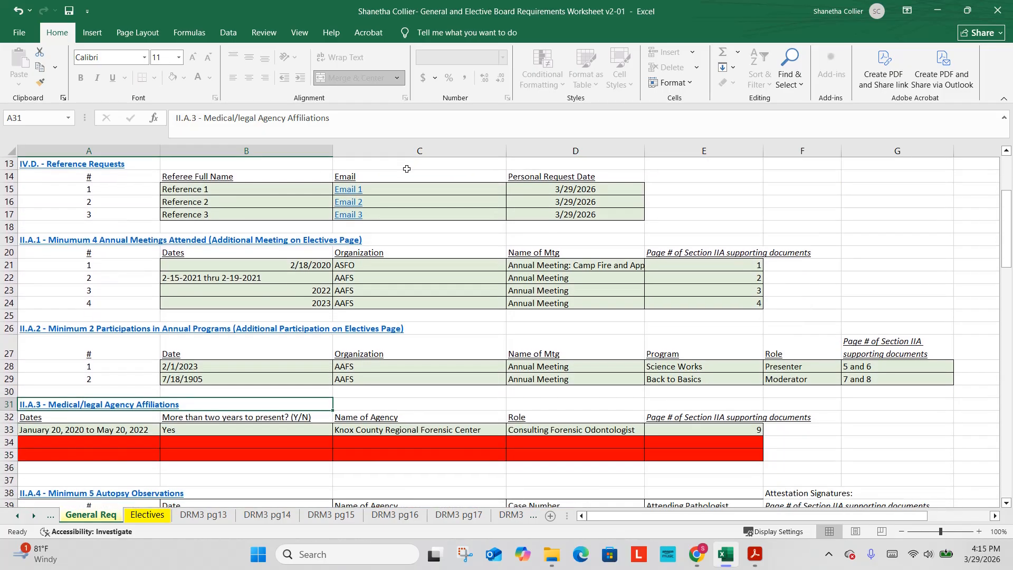
scroll(406, 169, down, 7)
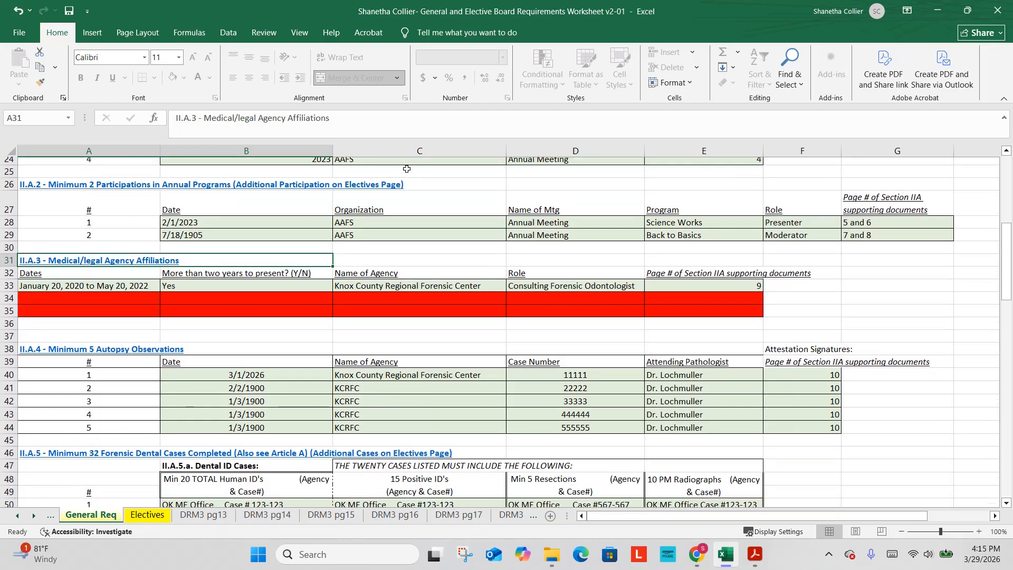
scroll(406, 169, down, 5)
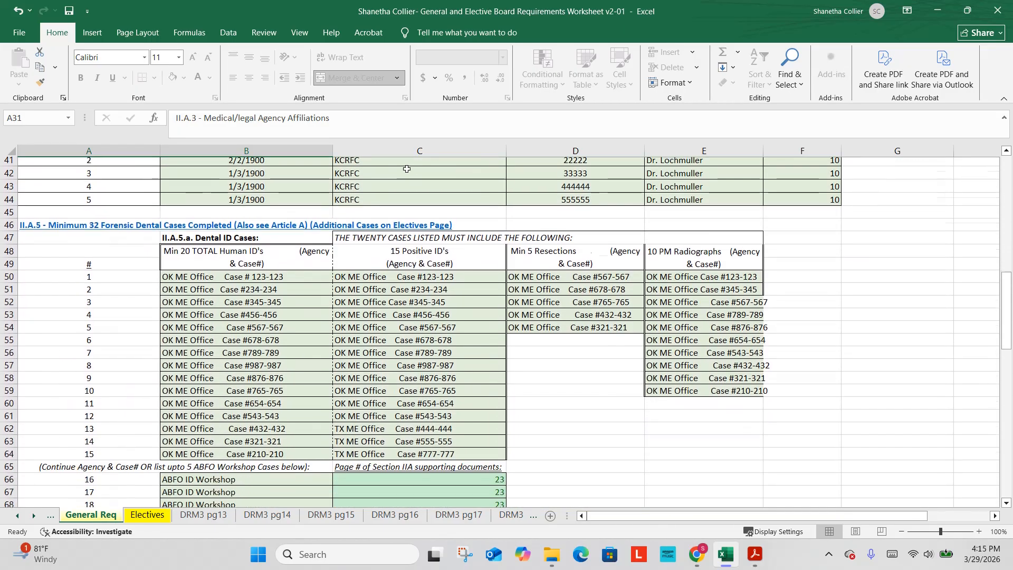
scroll(406, 168, down, 1)
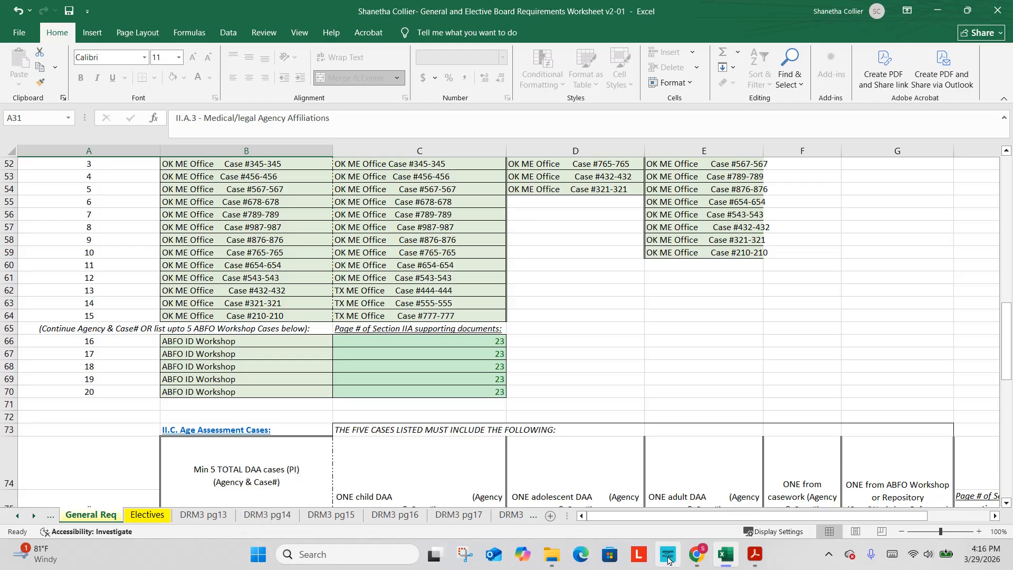
Open the ABFO website's committees page from the leadership menu.
click(699, 565)
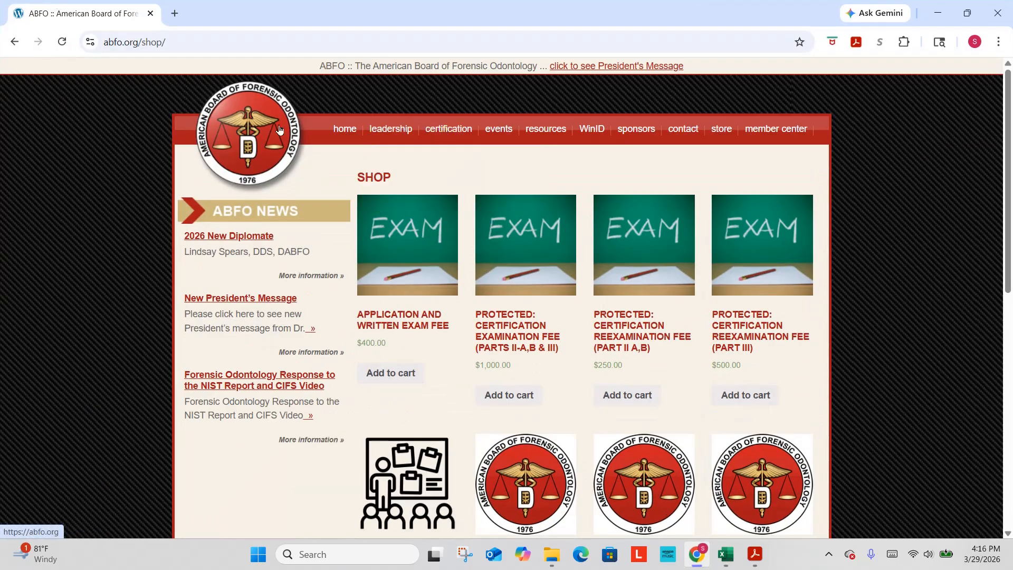
mouse_move(557, 125)
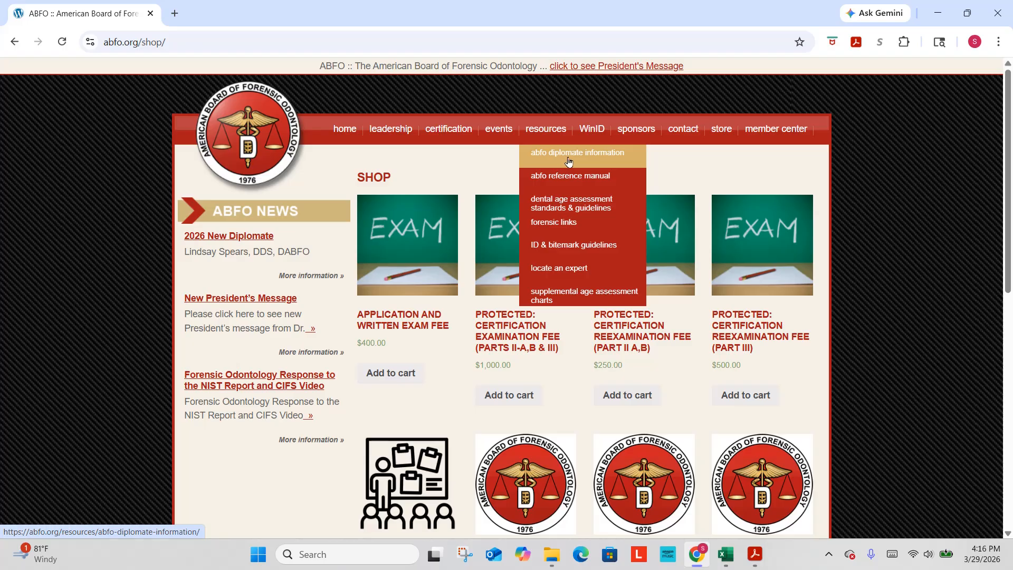
mouse_move(390, 130)
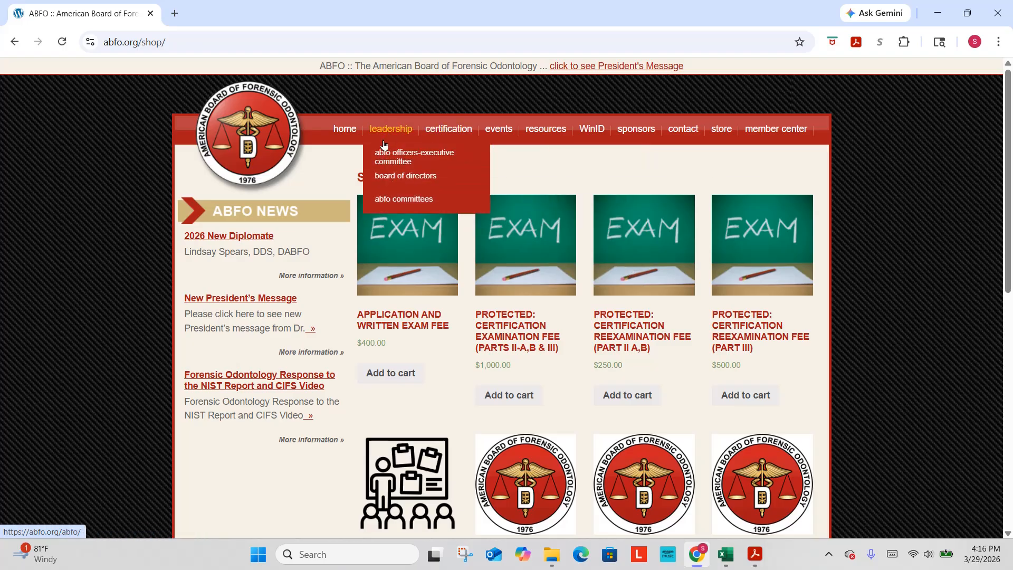
click(402, 199)
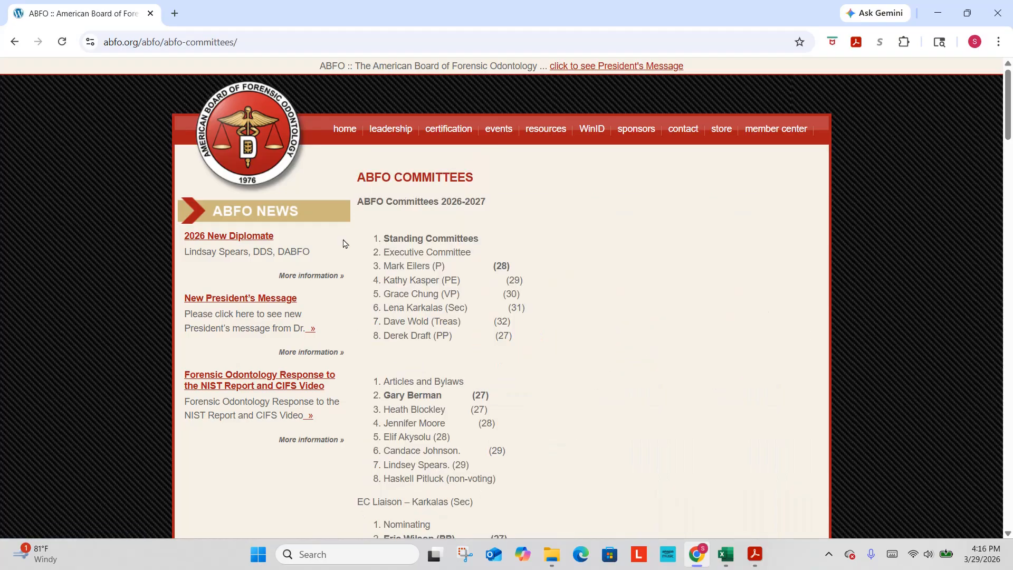
Scroll through the 2026-2027 standing and ad hoc committee rosters and back up.
scroll(547, 278, down, 2)
scroll(547, 278, down, 10)
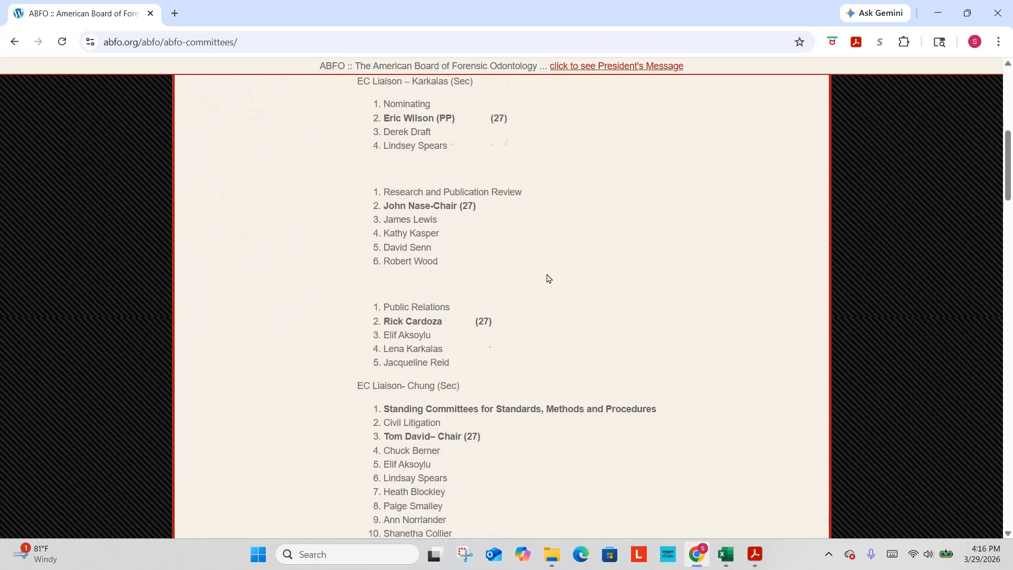
scroll(547, 278, down, 8)
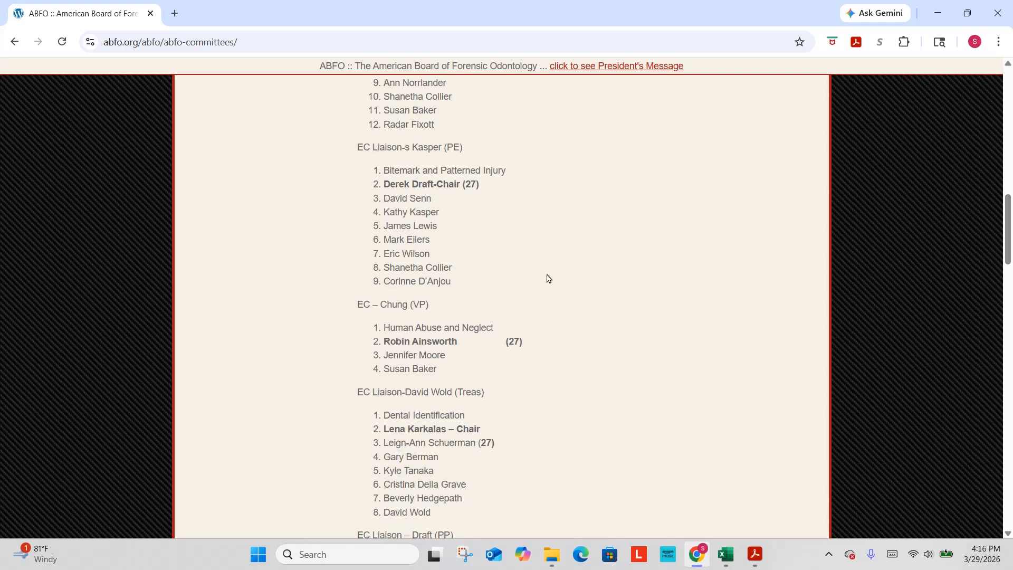
scroll(547, 279, down, 5)
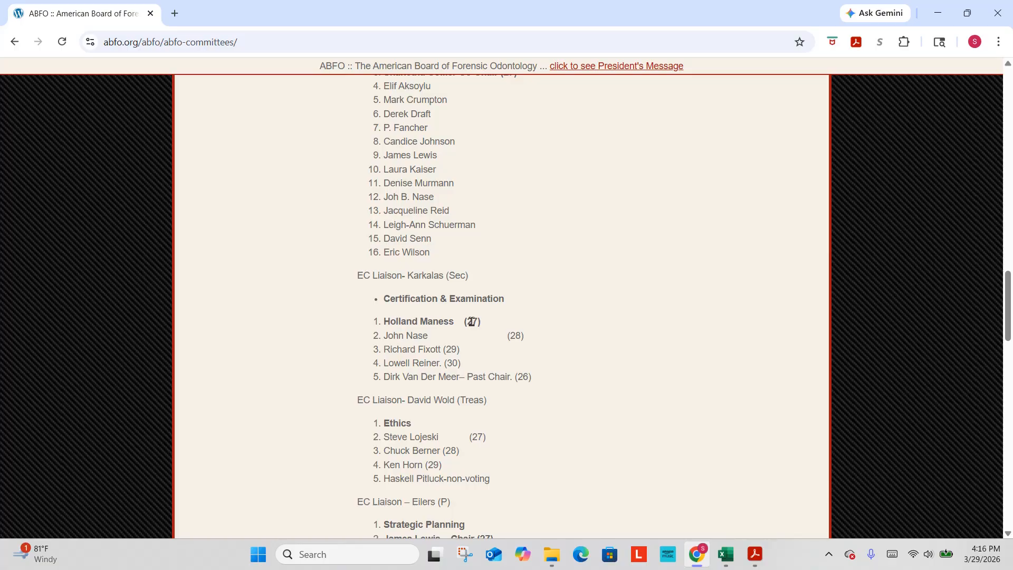
scroll(575, 296, down, 5)
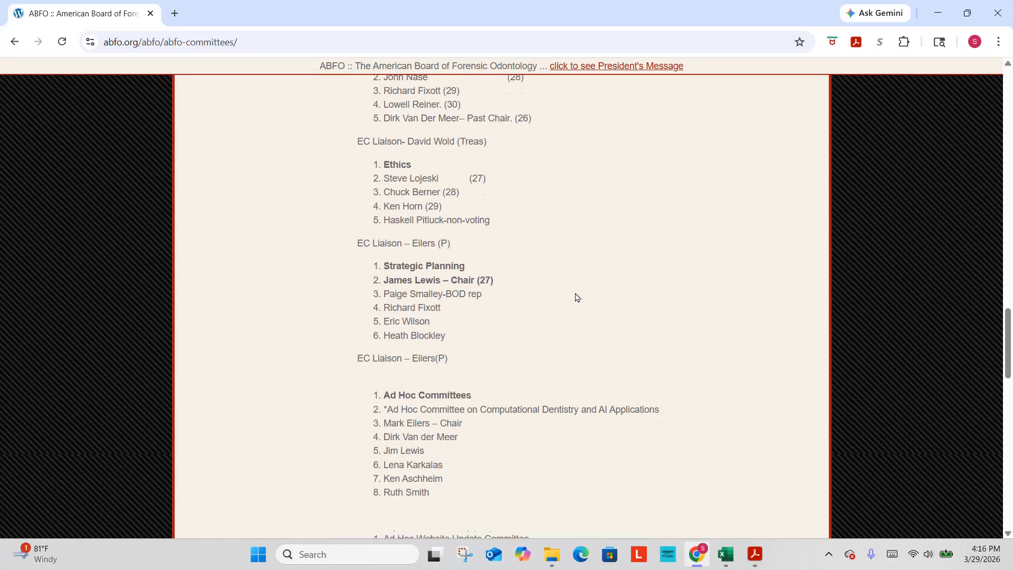
scroll(575, 296, down, 4)
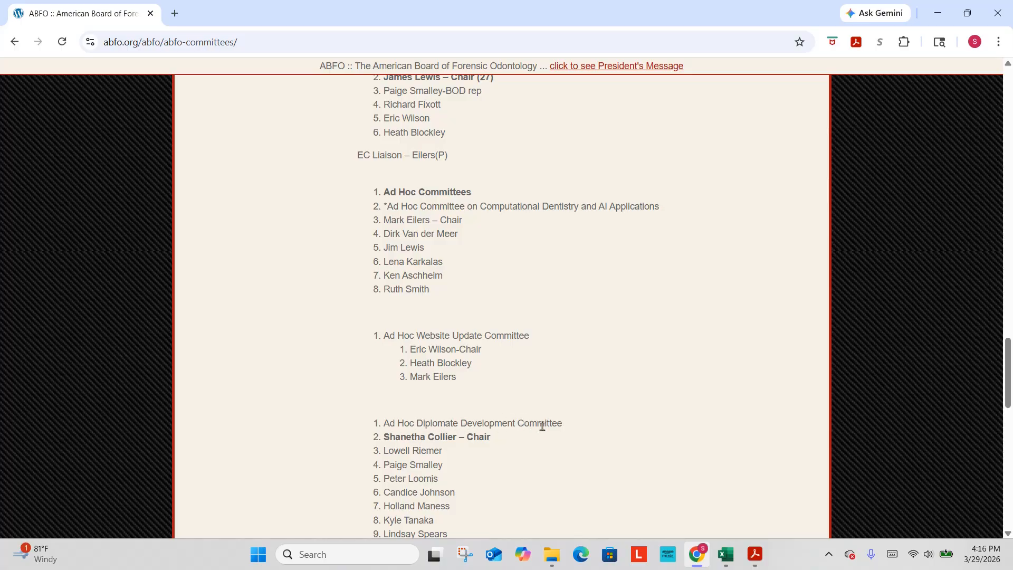
scroll(464, 438, down, 1)
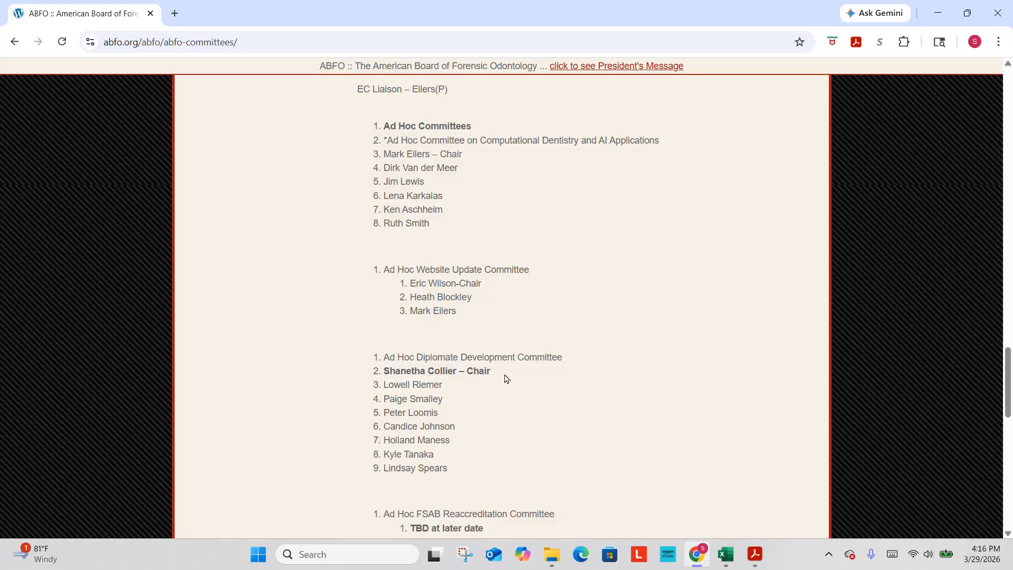
scroll(509, 381, up, 10)
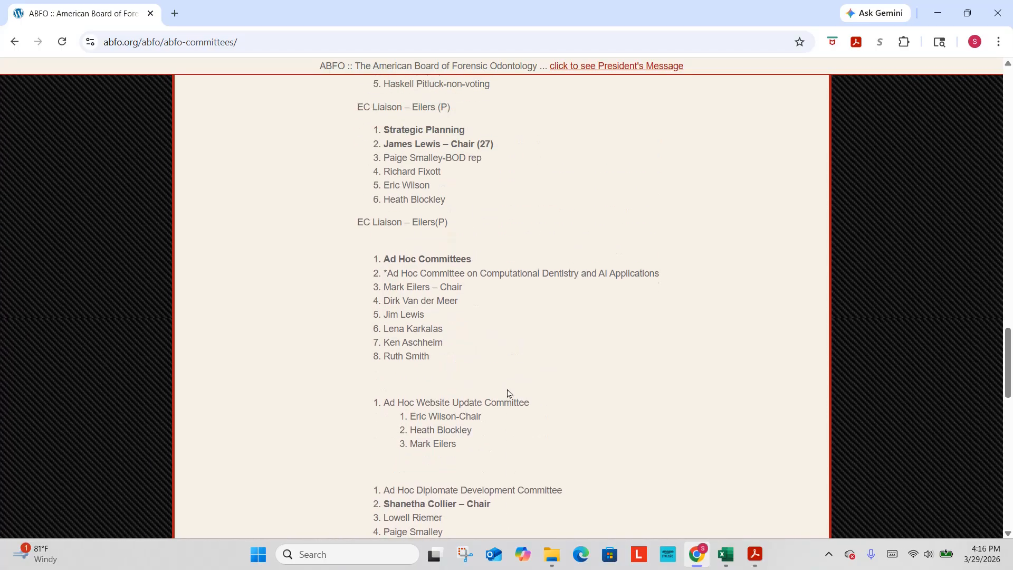
scroll(510, 393, up, 15)
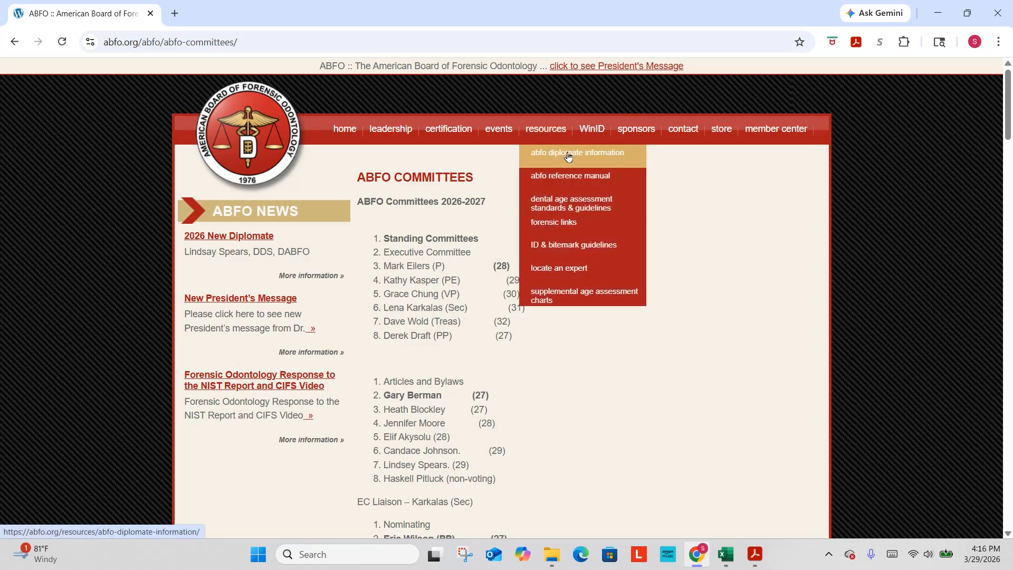
Open the ABFO Diplomate Information (Revised March 2026) PDF from the diplomate information page.
click(569, 156)
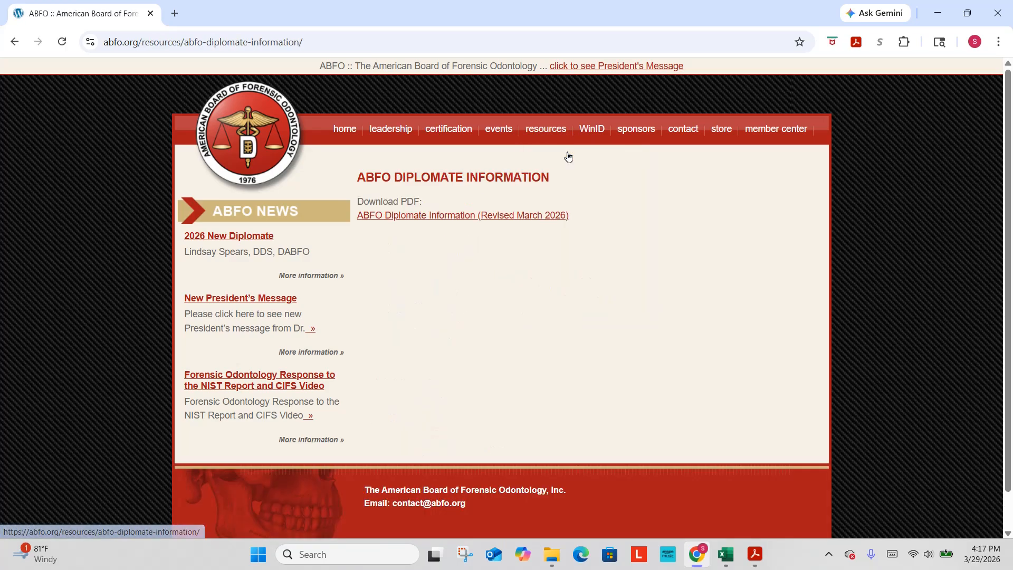
click(435, 216)
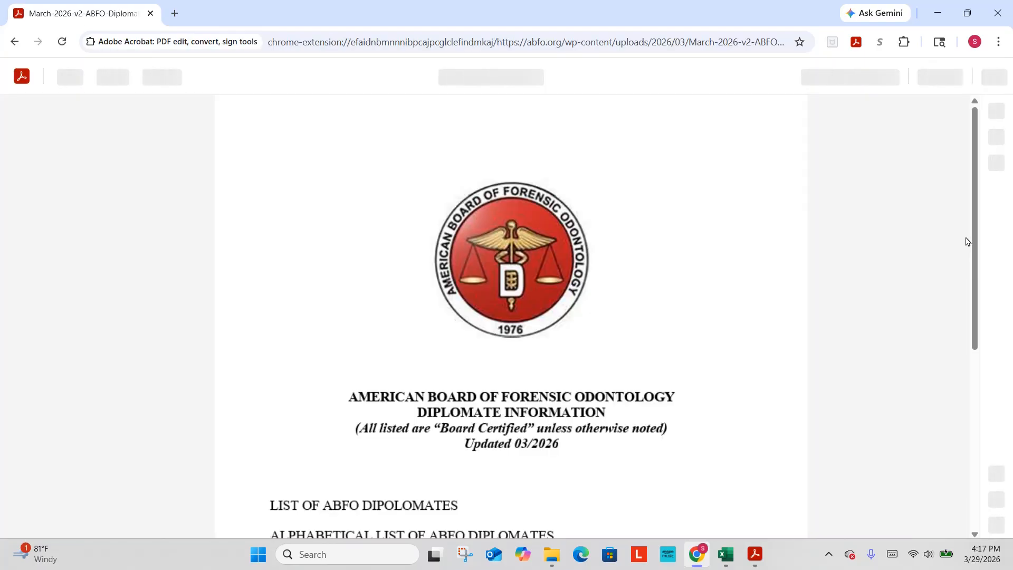
scroll(613, 204, down, 2)
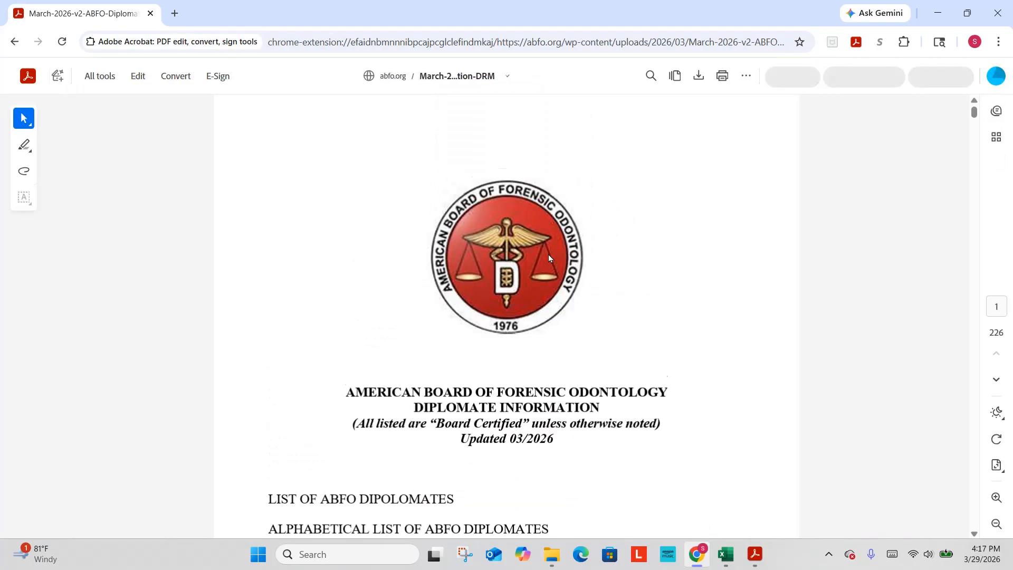
scroll(545, 253, down, 4)
Scroll through the 226-page diplomates PDF down to its contact listings.
scroll(370, 262, down, 3)
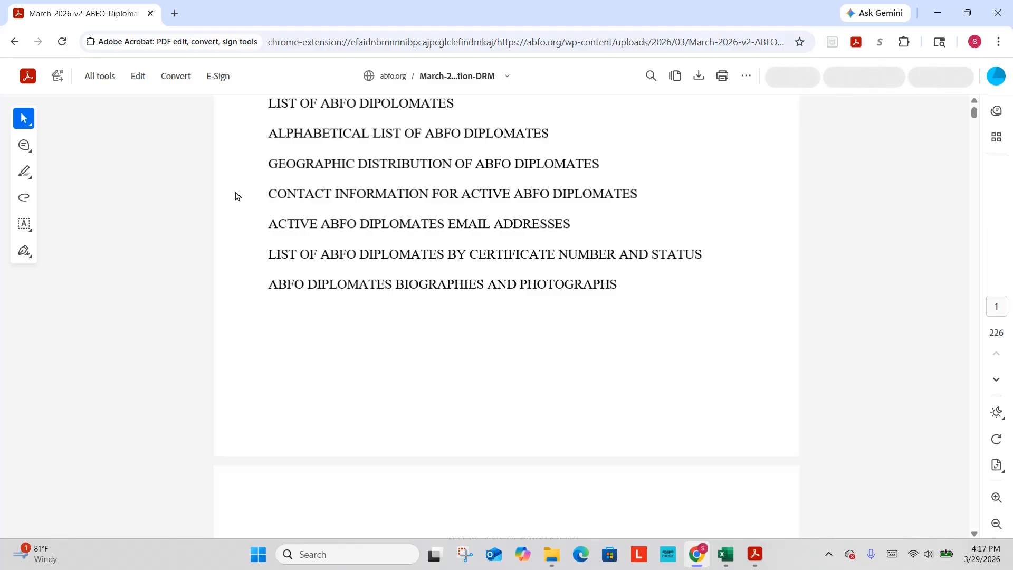
scroll(612, 193, down, 20)
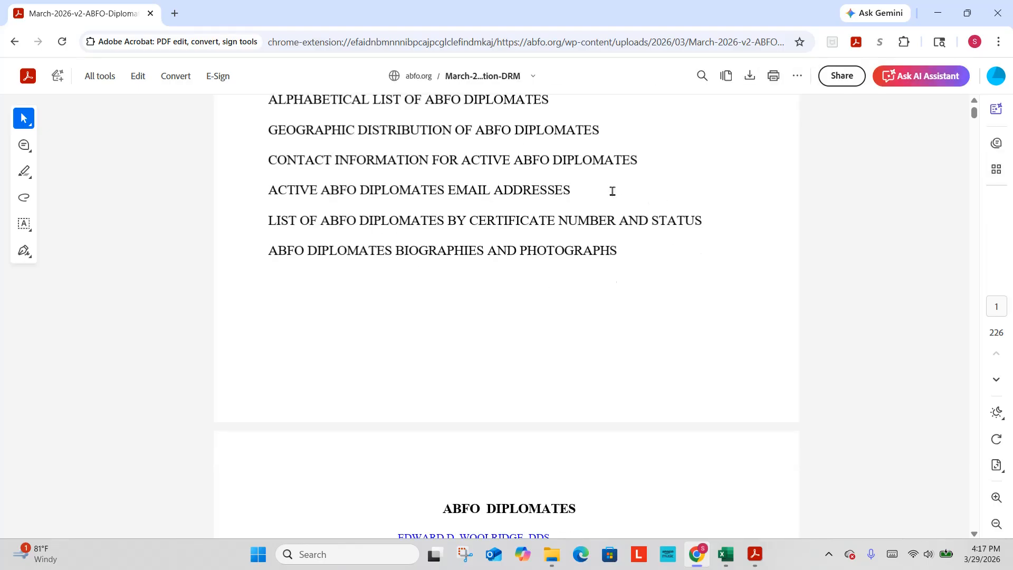
scroll(612, 195, down, 20)
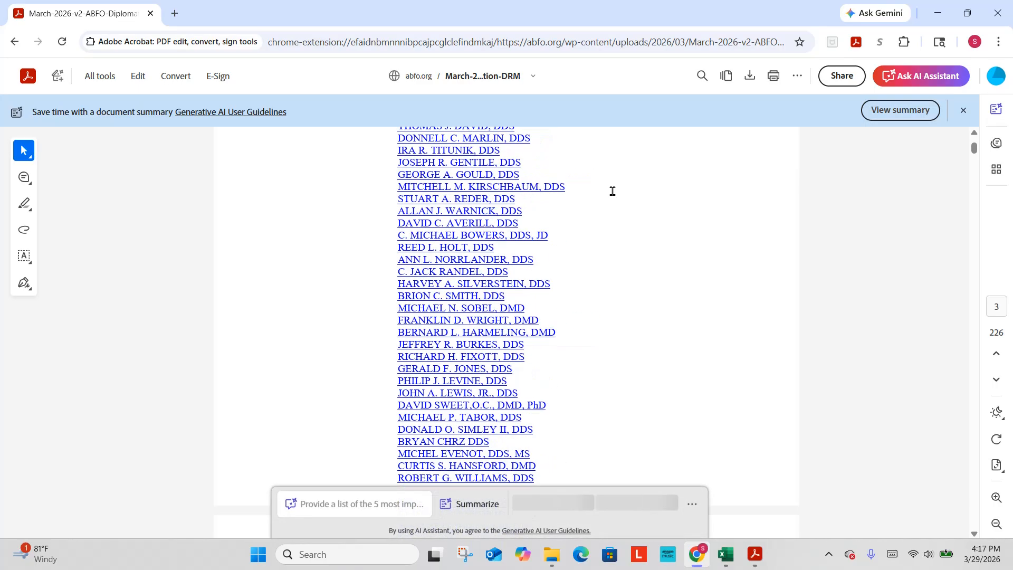
scroll(607, 246, down, 20)
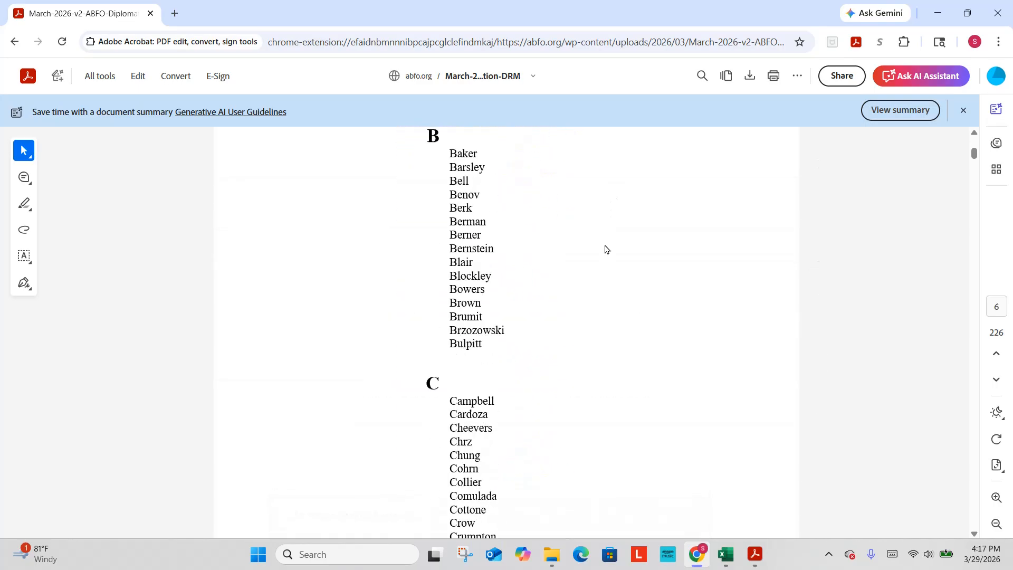
scroll(607, 254, down, 20)
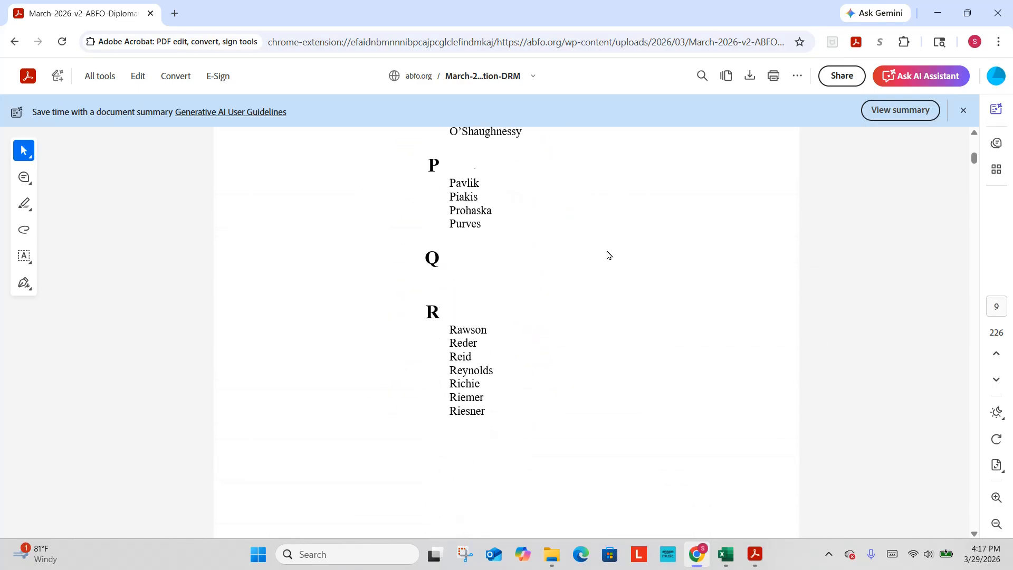
scroll(628, 295, down, 20)
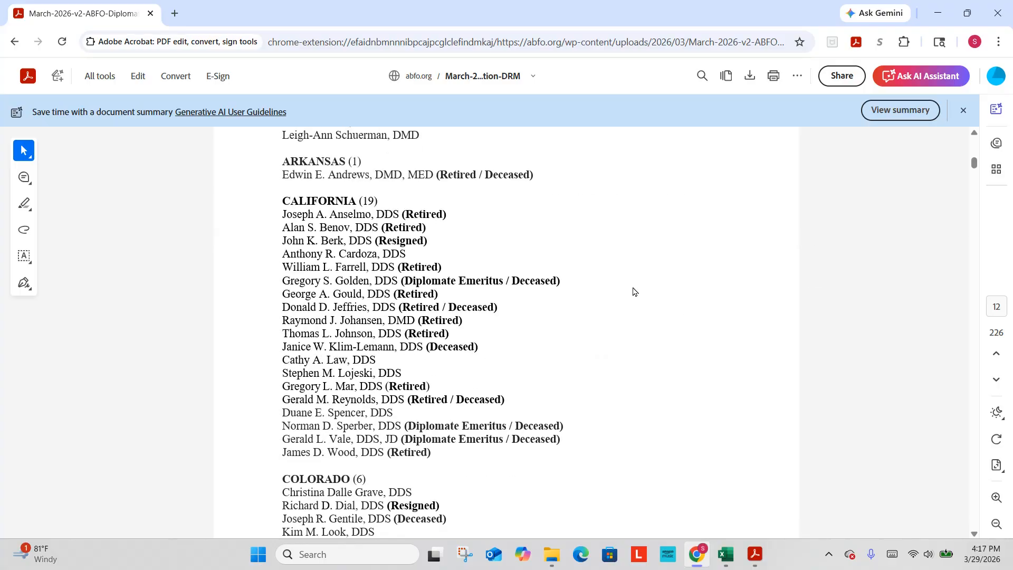
scroll(615, 321, down, 20)
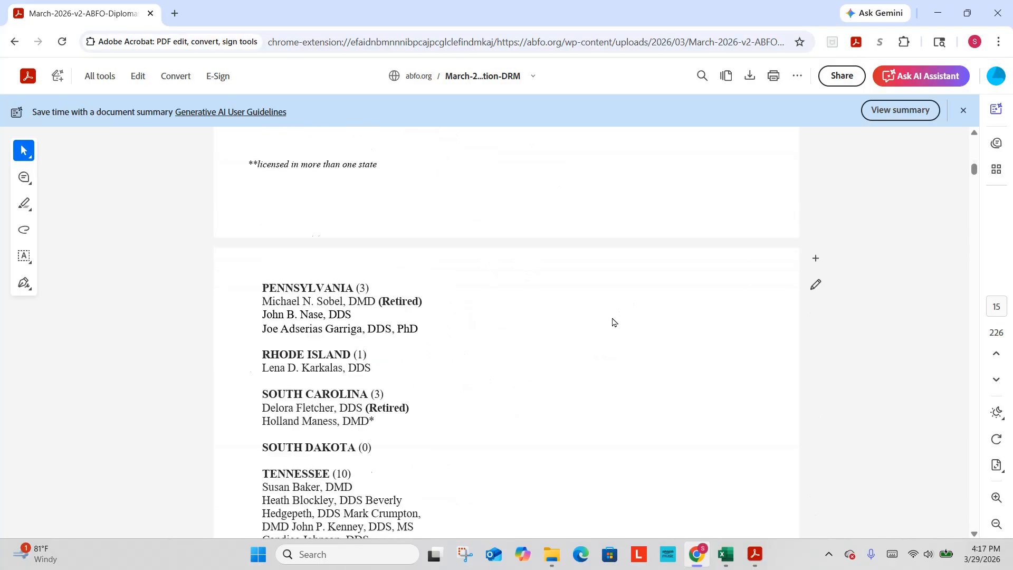
scroll(612, 322, down, 8)
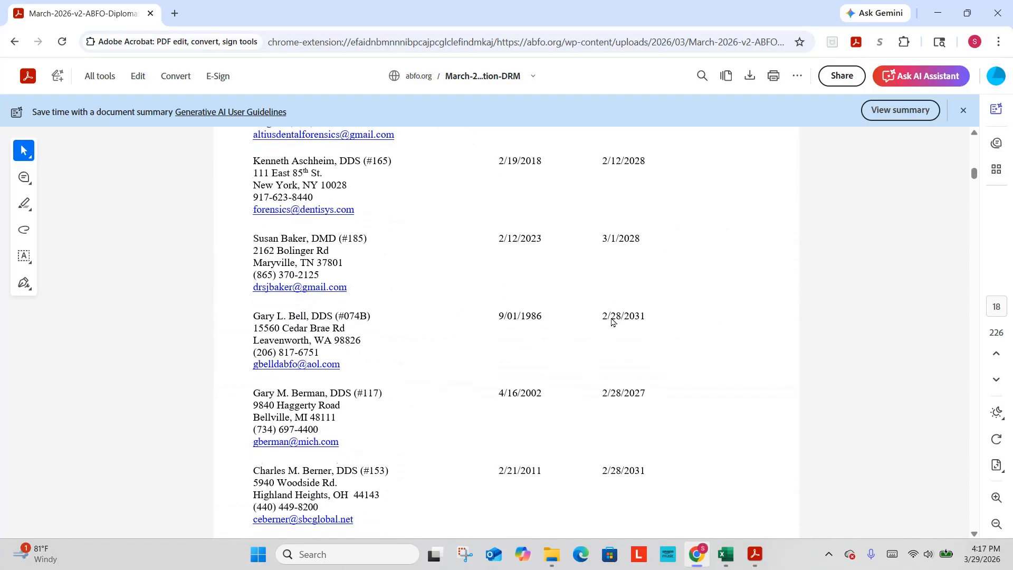
scroll(358, 379, down, 7)
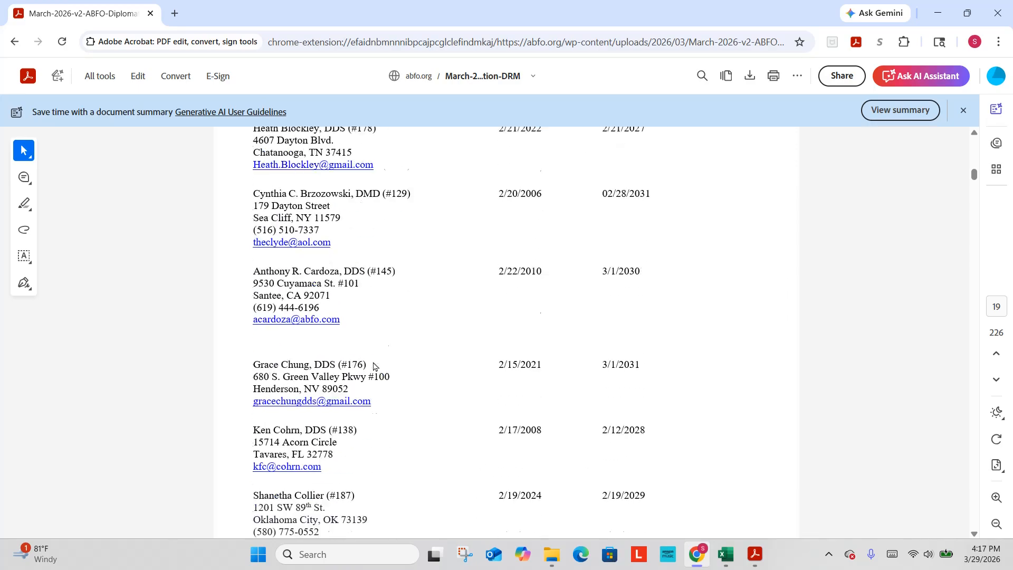